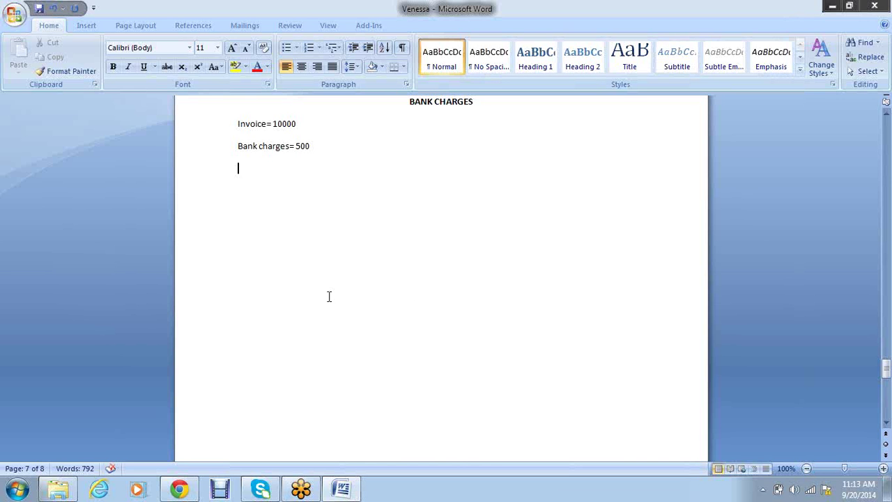
# Add a centred, bold 'House Bank' heading below Bank charges= 500, then turn bold off
pyautogui.press('Return')
pyautogui.write('House Bank')
pyautogui.press('Return')
pyautogui.moveTo(292, 193); pyautogui.dragTo(239, 189)
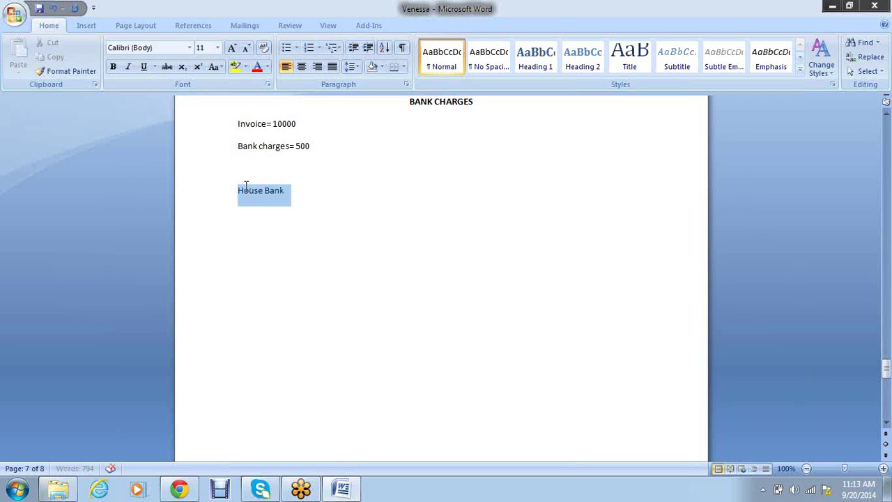
pyautogui.click(301, 66)
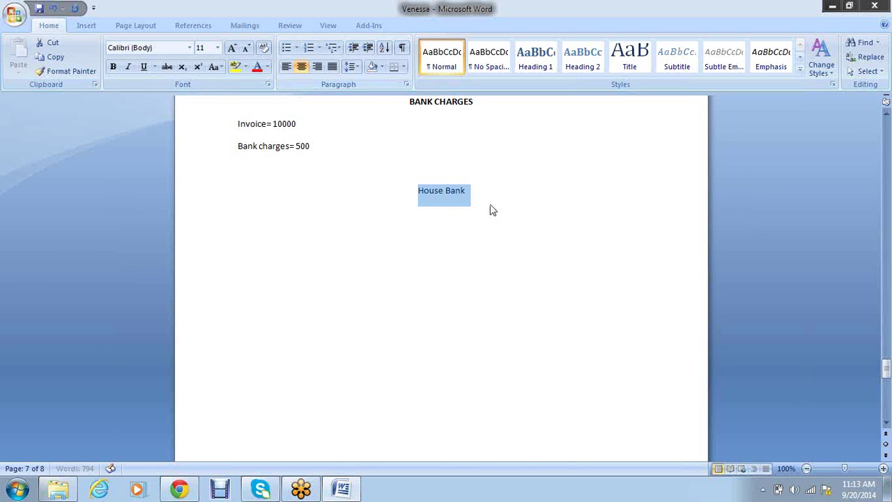
pyautogui.hotkey('ctrl', 'b')
pyautogui.press('Down')
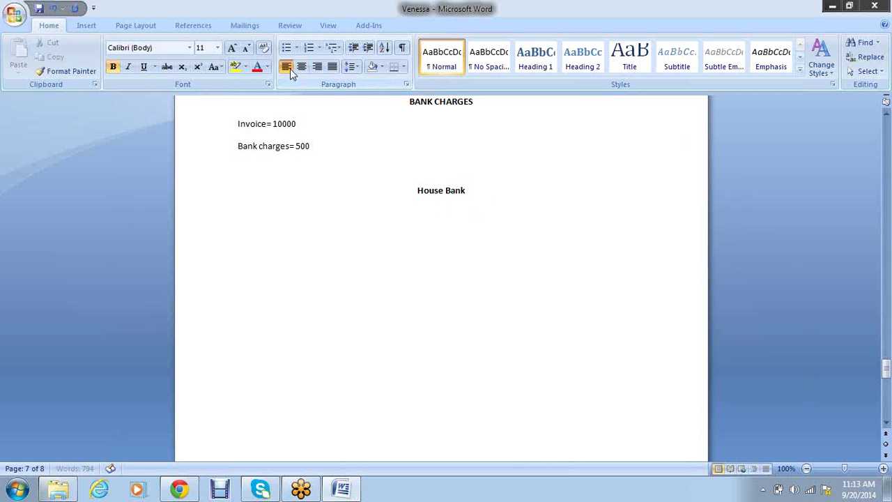
pyautogui.hotkey('ctrl', 'b')
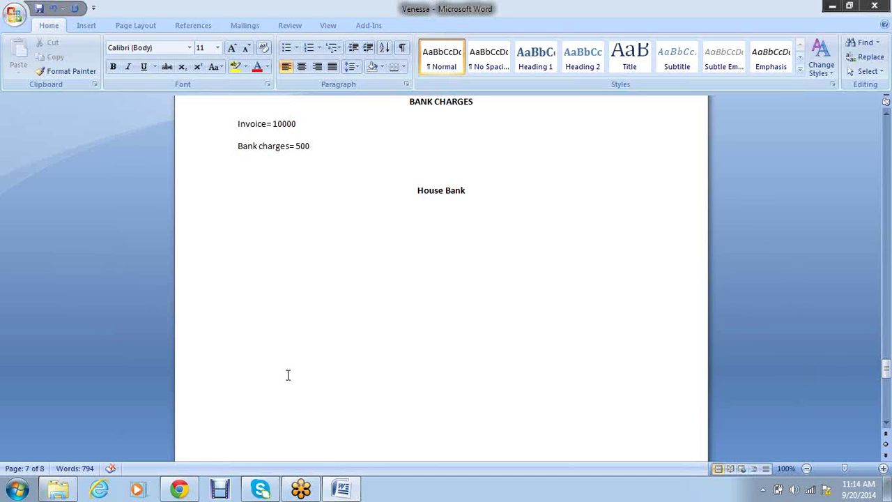
# Type 'FI01- House bank details without updating the Bank account number' under House Bank
pyautogui.write('Fi01')
pyautogui.press('BackSpace')
pyautogui.press('BackSpace')
pyautogui.press('BackSpace')
pyautogui.write('I01- House ')
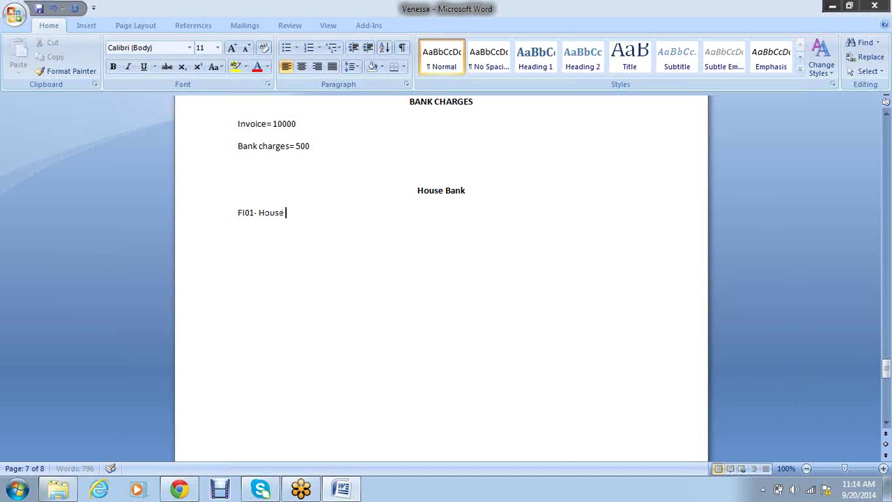
pyautogui.write('bank details with')
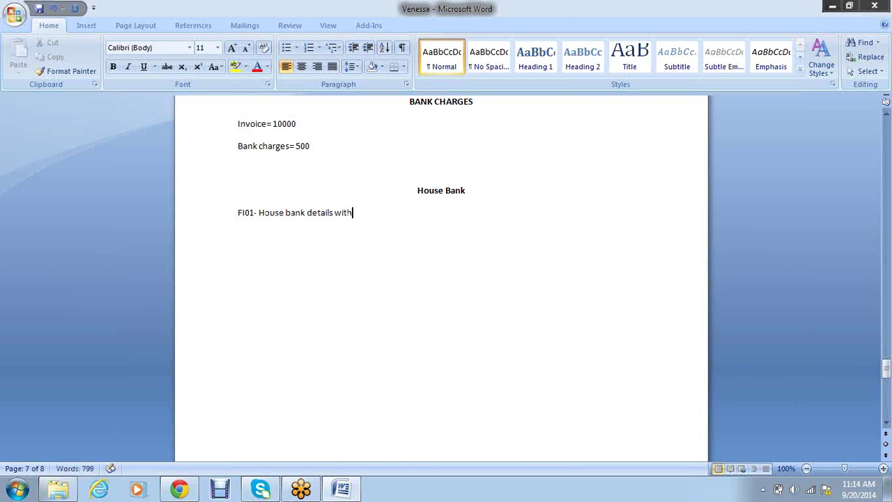
pyautogui.write('ou')
pyautogui.write('t crea')
pyautogui.press('BackSpace')
pyautogui.press('BackSpace')
pyautogui.press('BackSpace')
pyautogui.press('BackSpace')
pyautogui.write('updating the')
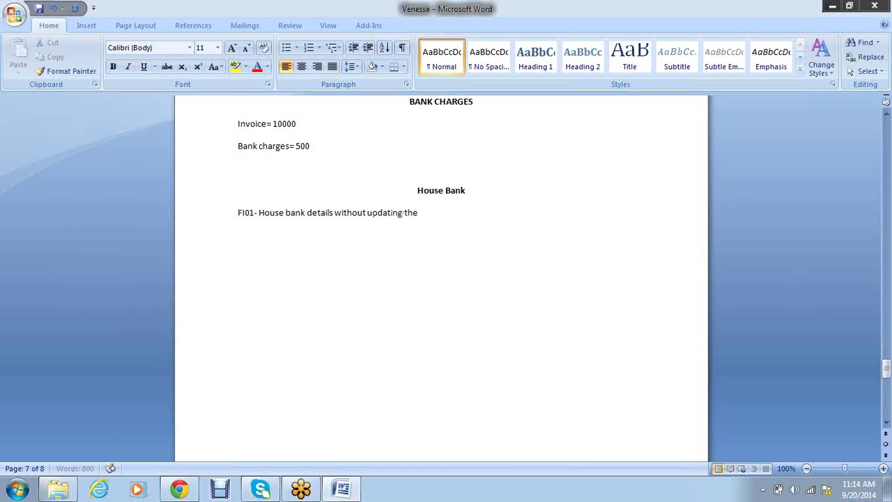
pyautogui.write(' Bank account number')
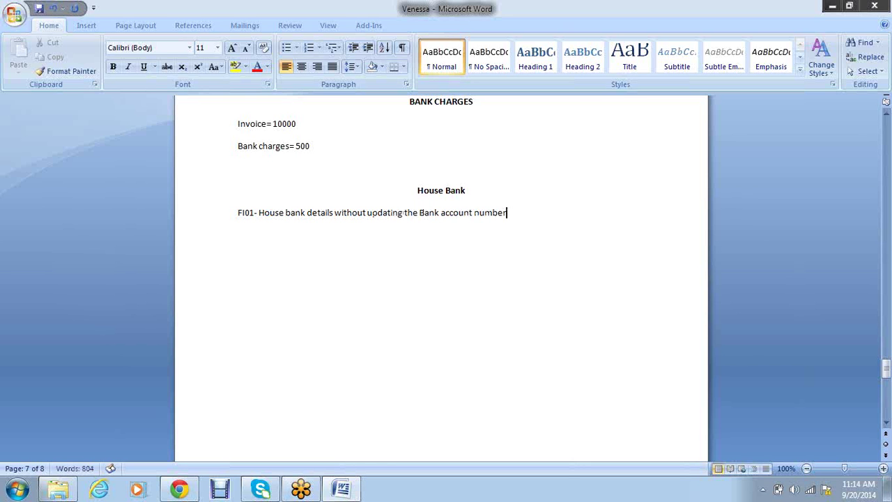
# Add the line 'FI12- House bank details with account number' below the FI01 entry
pyautogui.press('Return')
pyautogui.write('FI12-')
pyautogui.write('House bank details')
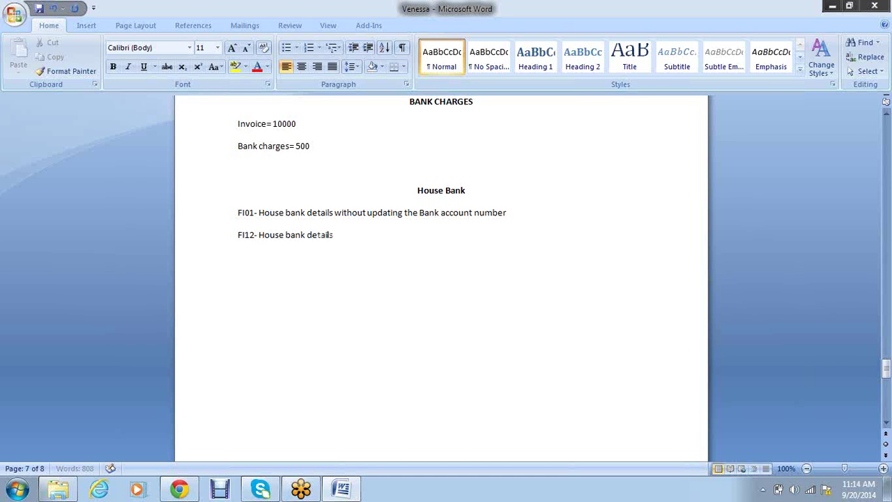
pyautogui.write(' with account number')
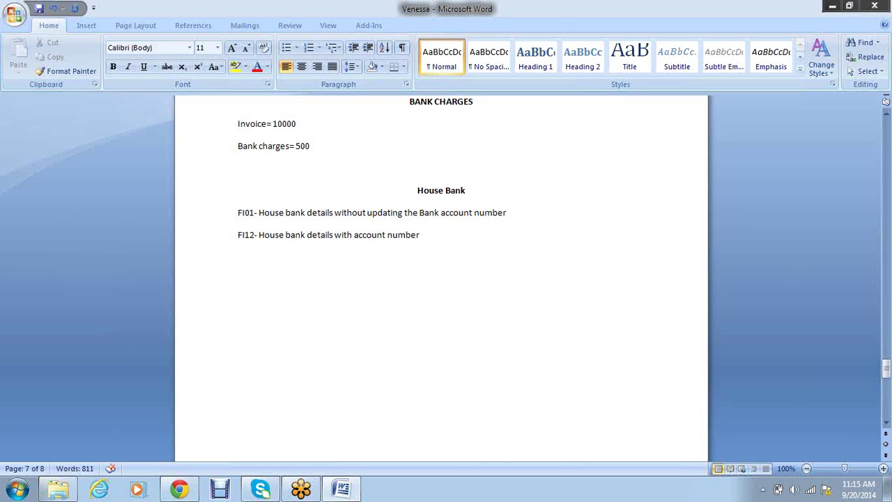
# Add 'SBI- BANGALORE- MG ROAD' below the FI12 entry after a blank line
pyautogui.press('Return')
pyautogui.write('SBI- BANGALORE')
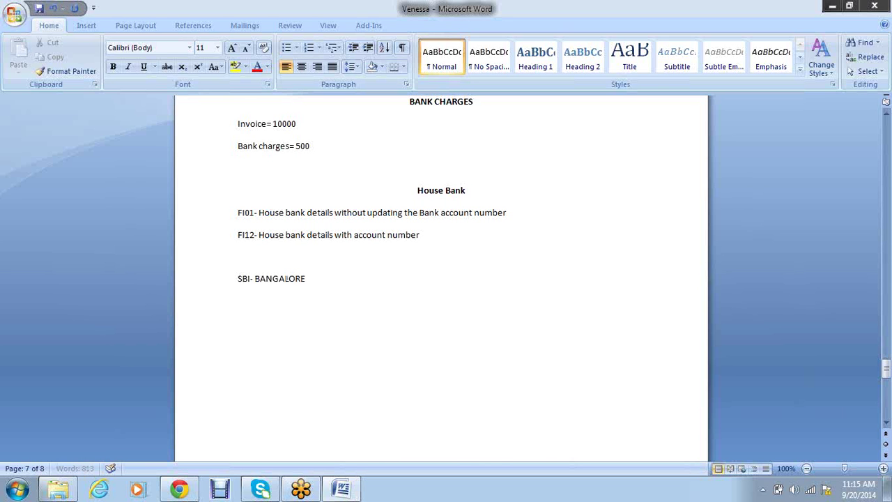
pyautogui.write('- MG ROAD')
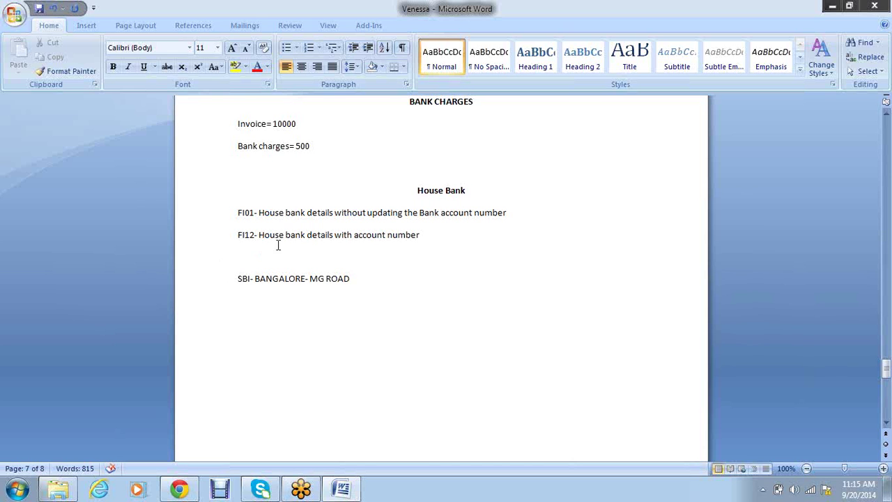
pyautogui.click(287, 212)
# Delete the blank line between the FI12 entry and the SBI- BANGALORE- MG ROAD line
pyautogui.moveTo(254, 235); pyautogui.dragTo(233, 237)
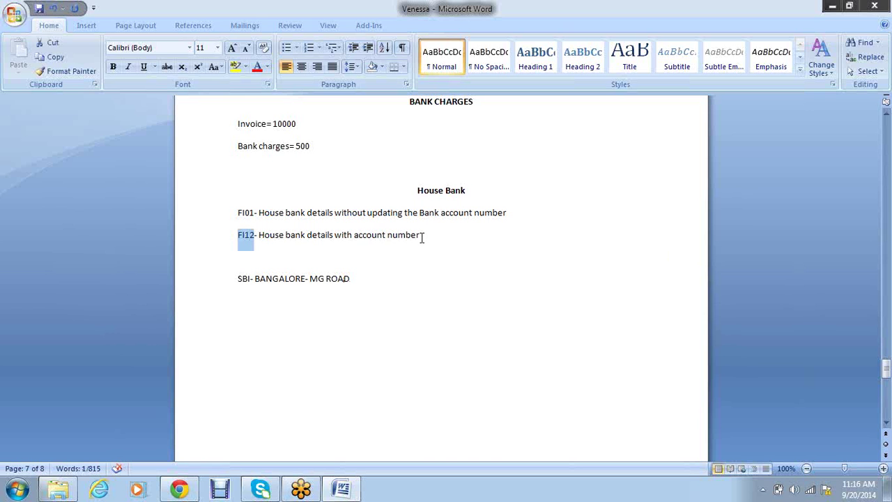
pyautogui.moveTo(422, 235); pyautogui.dragTo(354, 235)
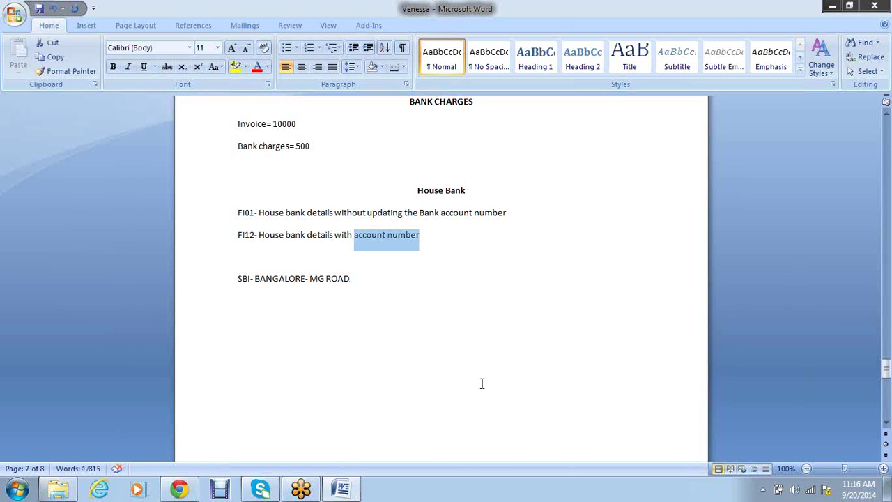
pyautogui.click(255, 241)
pyautogui.click(247, 254)
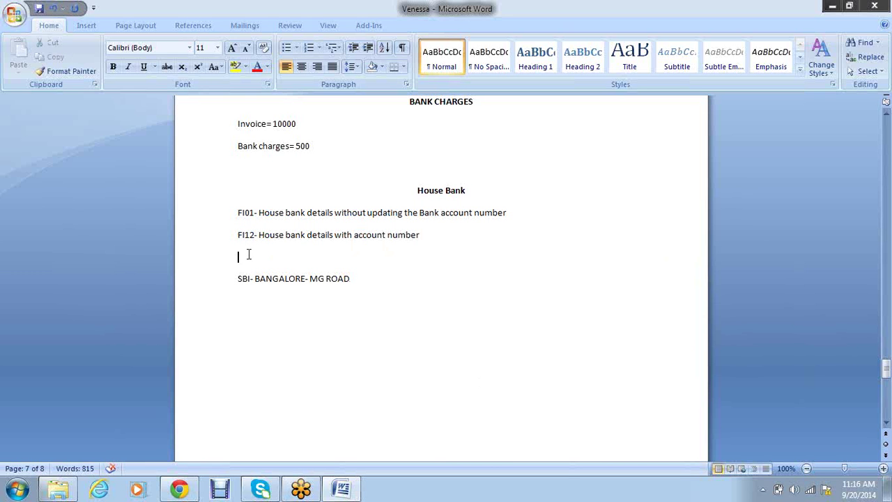
pyautogui.press('Delete')
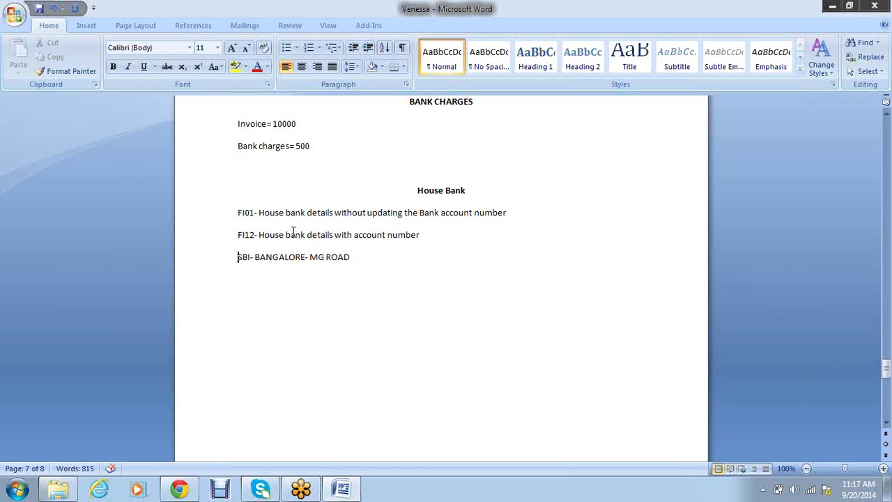
# Remove 'House' from the FI01 line and add an 'FK01/XK01-' line below FI12
pyautogui.click(285, 212)
pyautogui.press('BackSpace')
pyautogui.press('BackSpace')
pyautogui.press('BackSpace')
pyautogui.press('BackSpace')
pyautogui.press('BackSpace')
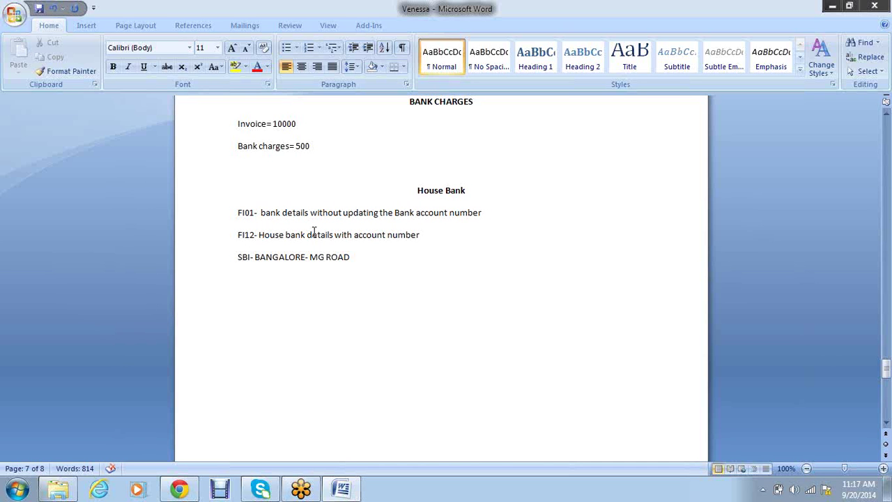
pyautogui.click(275, 235)
pyautogui.click(433, 240)
pyautogui.press('Return')
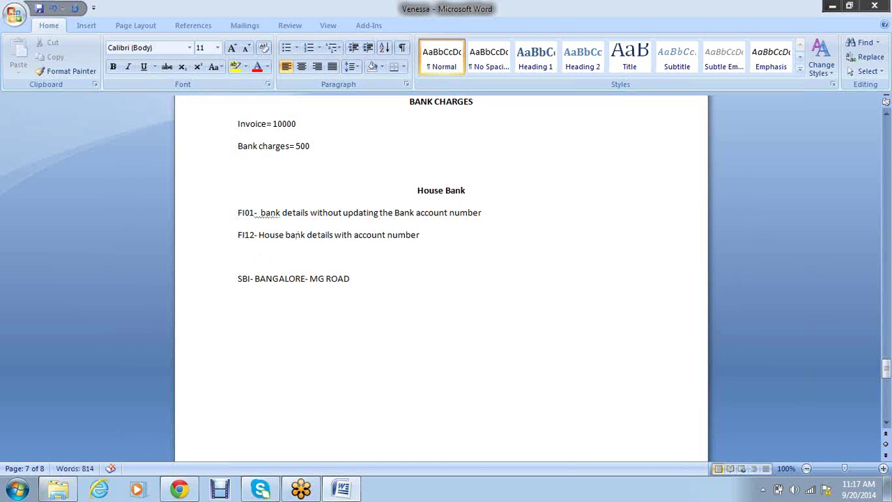
pyautogui.write('FK01/XK01-')
# Add a 'Check Lot' line below the SBI- BANGALORE- MG ROAD entry
pyautogui.click(265, 258)
pyautogui.press('Return')
pyautogui.write('Check')
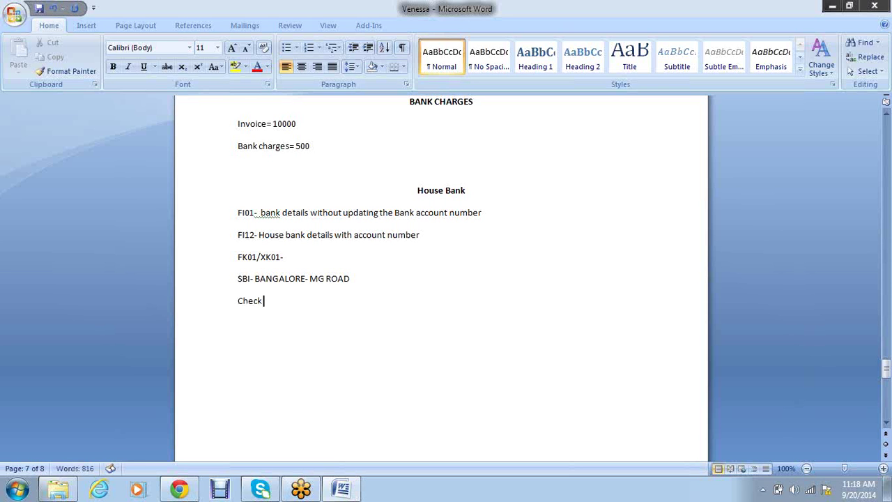
pyautogui.write(' Lot')
pyautogui.press('Return')
# Insert 'House Bank name/ Account ID', 'SBI-', 'SAVING' and 'CURRENT' lines above Check Lot
pyautogui.click(388, 279)
pyautogui.press('Return')
pyautogui.write('House Bank a')
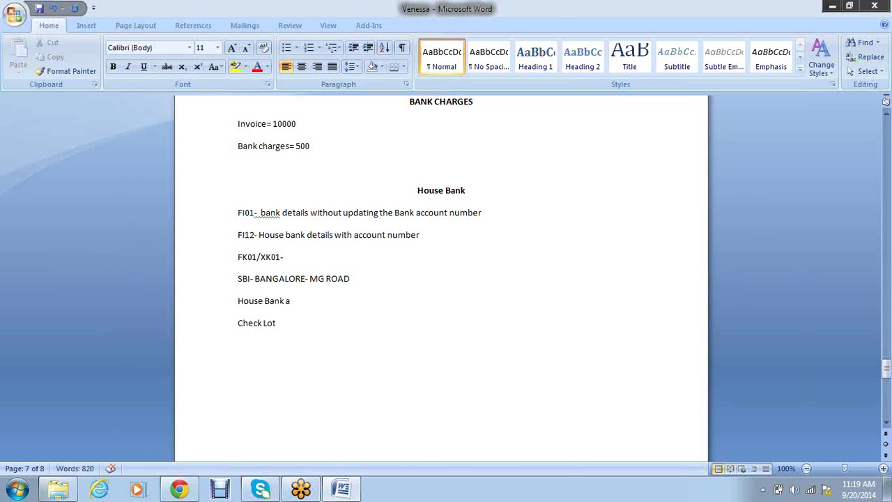
pyautogui.press('BackSpace')
pyautogui.write('name/ Account ID')
pyautogui.press('Return')
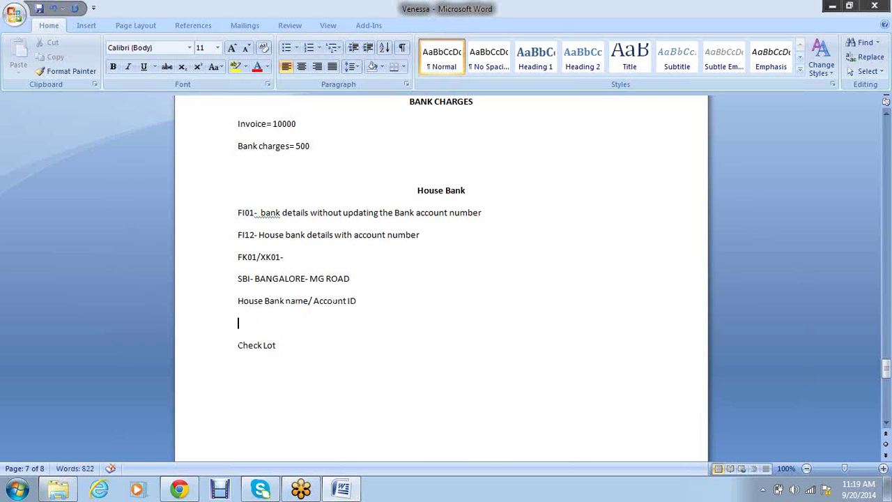
pyautogui.write('SBI-')
pyautogui.press('Return')
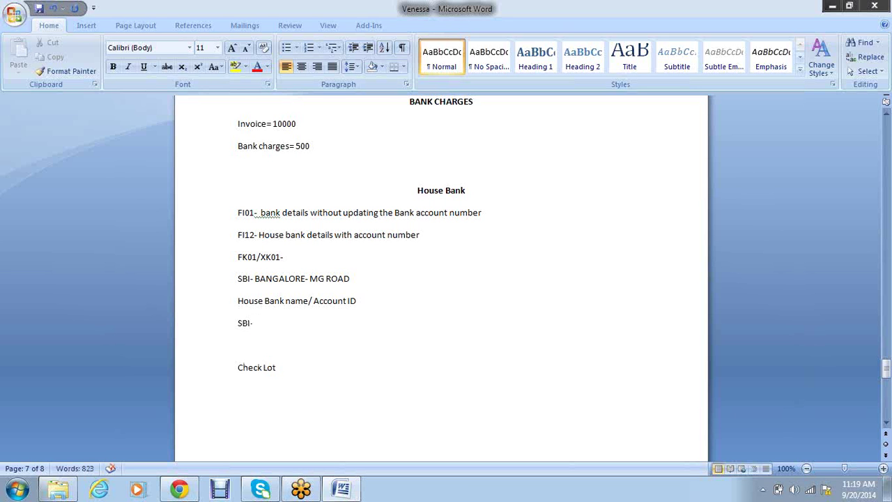
pyautogui.write('SAVING')
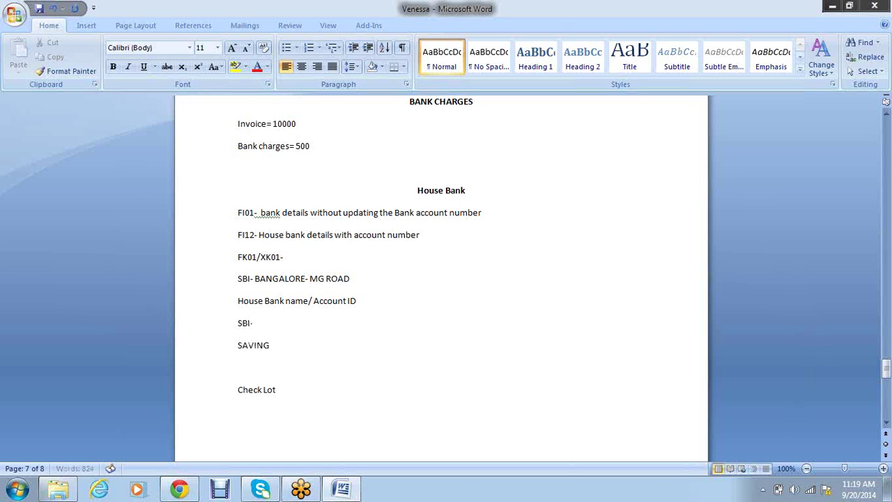
pyautogui.press('Return')
pyautogui.write('CURRENT')
# Complete the account lines as 'SAVING-SP01' and 'CURRENT-VP01'
pyautogui.press('Up')
pyautogui.press('Up')
pyautogui.press('Down')
pyautogui.write('-')
pyautogui.press('Down')
pyautogui.press('End')
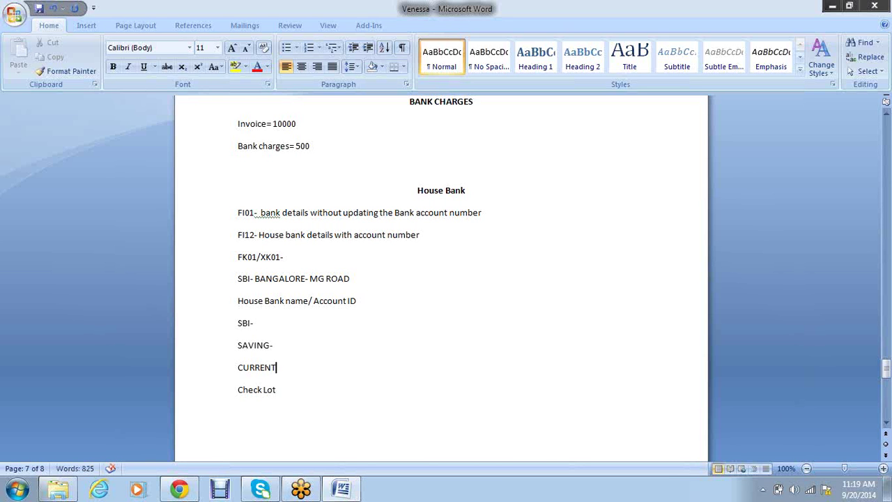
pyautogui.write('-VP01')
pyautogui.press('Down')
pyautogui.press('BackSpace')
pyautogui.press('BackSpace')
pyautogui.press('BackSpace')
pyautogui.press('BackSpace')
pyautogui.write('SP01')
pyautogui.press('Down')
pyautogui.write('VP01')
pyautogui.press('Up')
pyautogui.press('Up')
pyautogui.press('Down')
# Extend the heading line to 'House Bank name/ Account ID/ Account number'
pyautogui.click(292, 346)
pyautogui.click(414, 296)
pyautogui.write('/ Accoun')
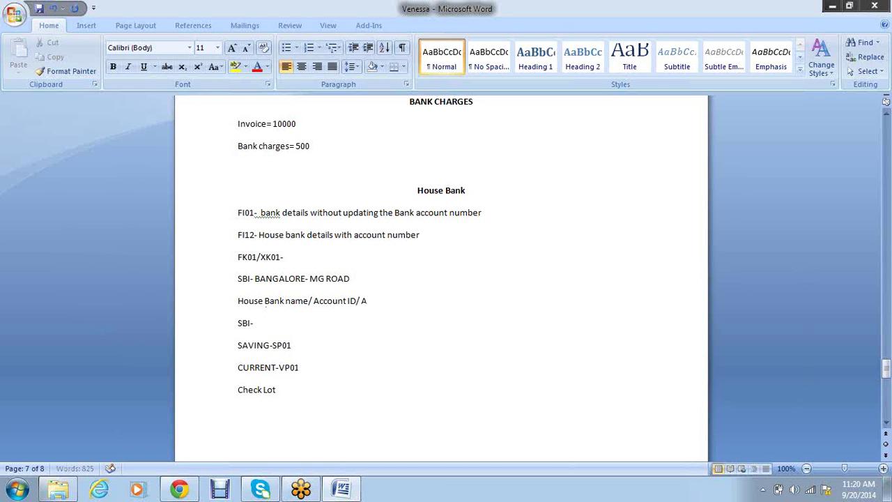
pyautogui.write('t number')
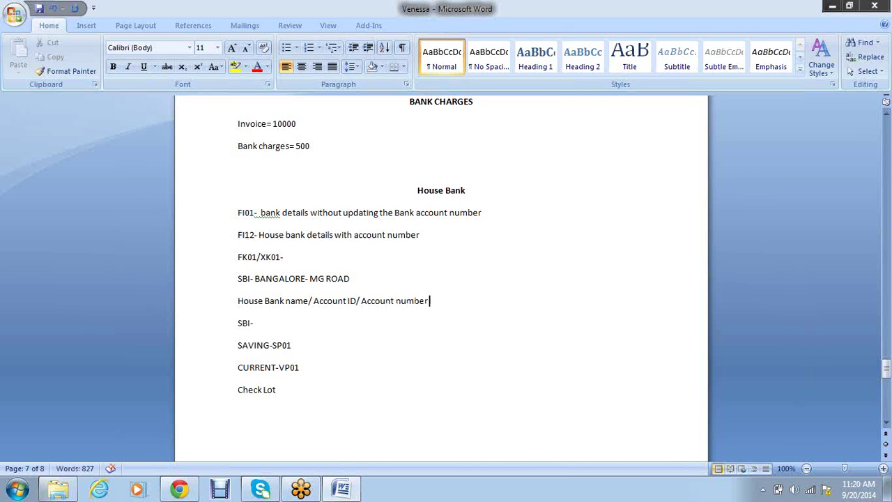
pyautogui.press('Down')
pyautogui.press('Down')
pyautogui.press('Down')
# Under Check Lot, add left-aligned notes on payment via check, creating check lots, and associated payment methods
pyautogui.moveTo(279, 394); pyautogui.dragTo(239, 398)
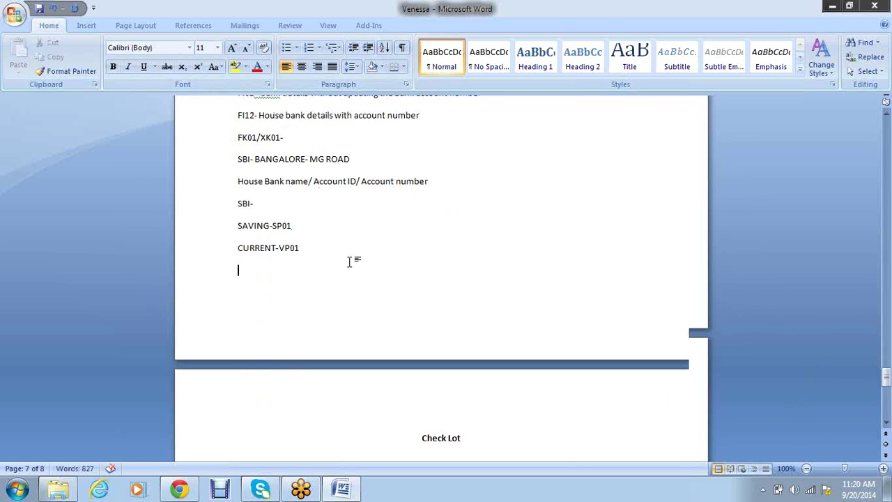
pyautogui.scroll(-1, 304, 173)
pyautogui.click(286, 440)
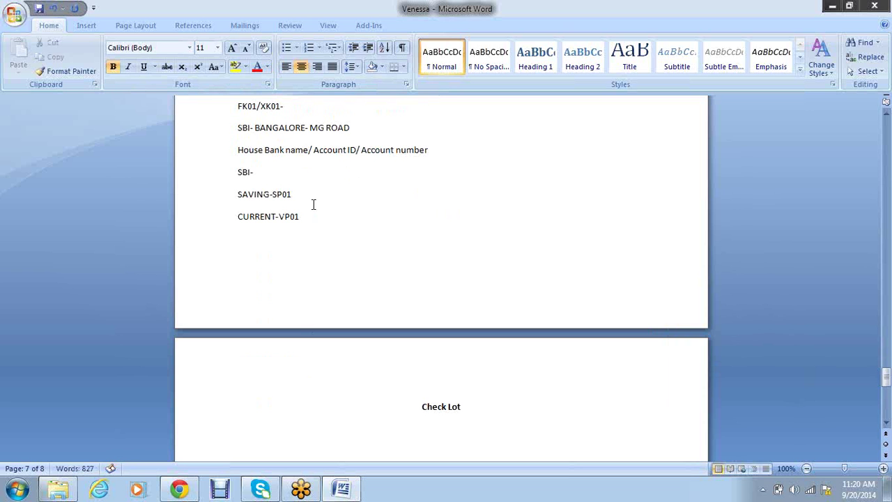
pyautogui.click(285, 68)
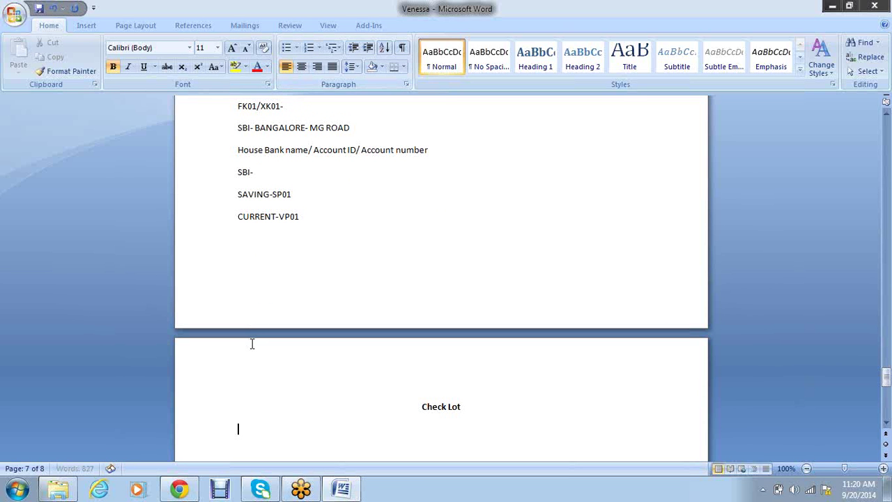
pyautogui.write('Payment via c')
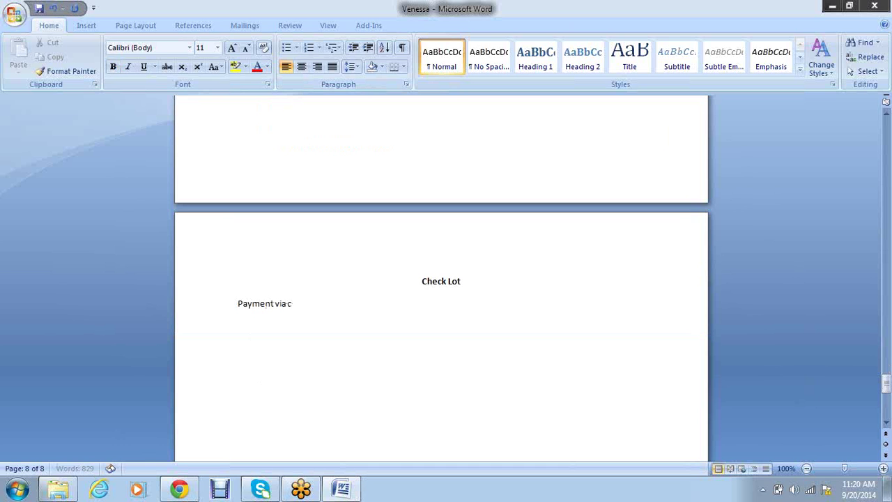
pyautogui.write('heck')
pyautogui.press('Return')
pyautogui.write('House and account ID we h')
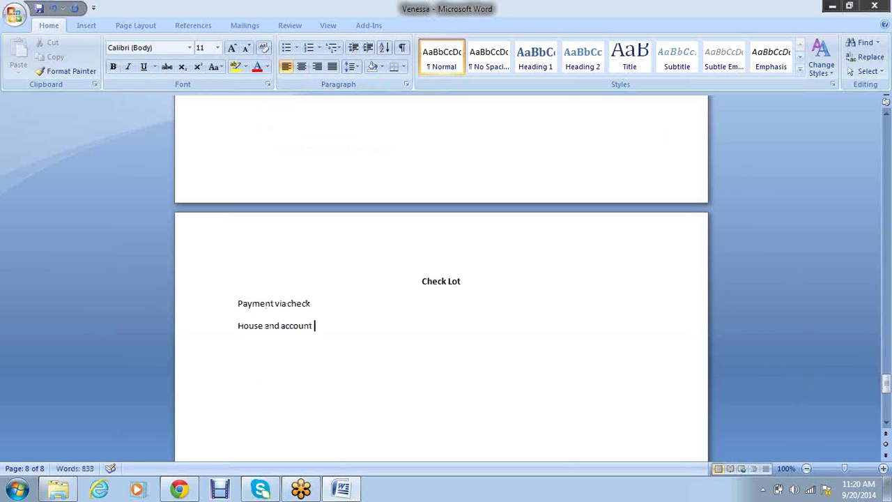
pyautogui.write('ave to crea')
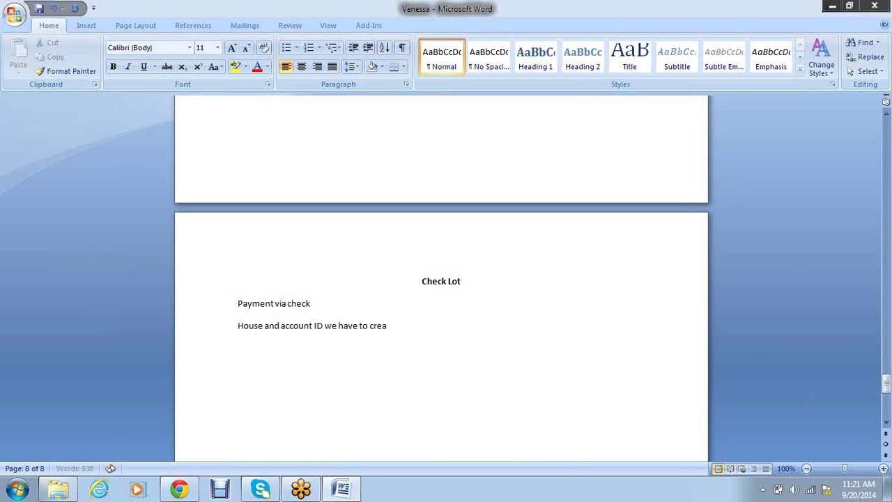
pyautogui.write('te check lots')
pyautogui.press('Return')
pyautogui.write('check can as')
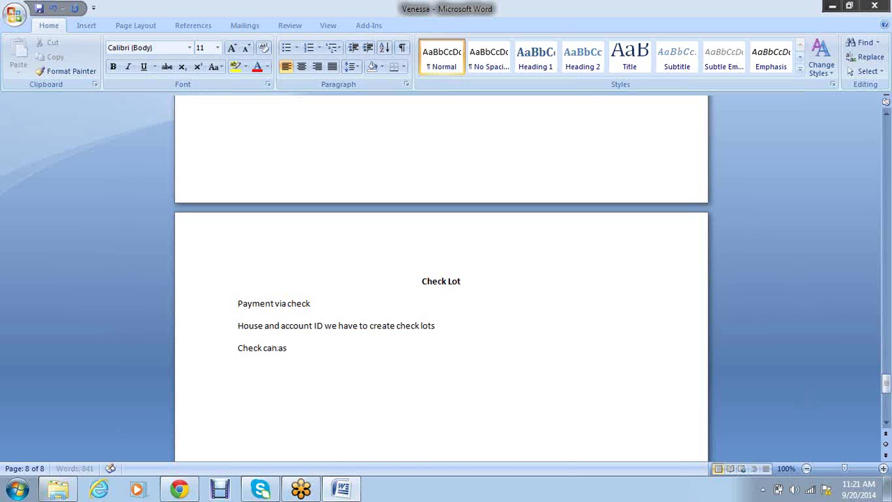
pyautogui.write('soicyaed with ')
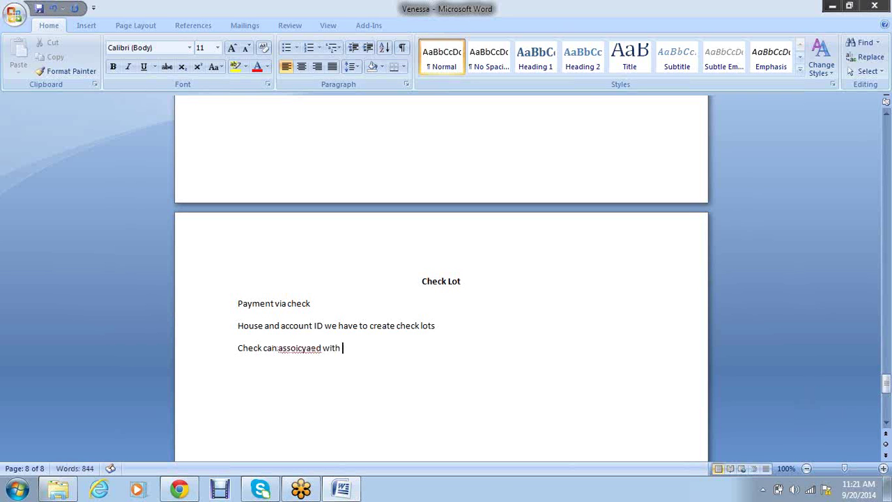
pyautogui.write('your payme')
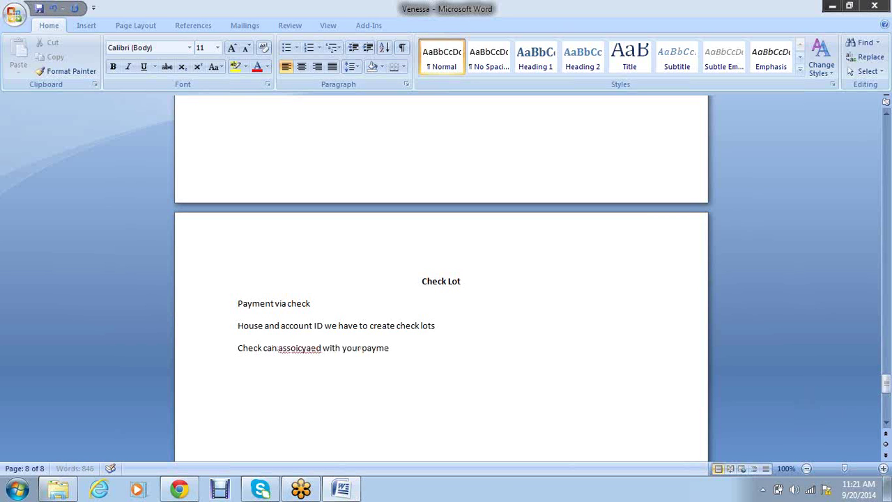
pyautogui.write('nt method')
pyautogui.rightClick(305, 348)
pyautogui.click(363, 198)
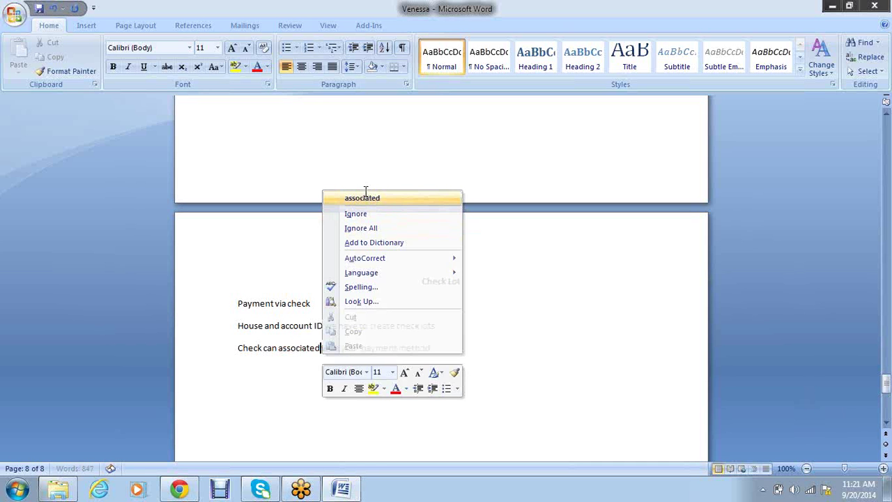
# Add notes that the Bank provides check lot numbers and From/start match, then 'Manual check processing'
pyautogui.click(450, 350)
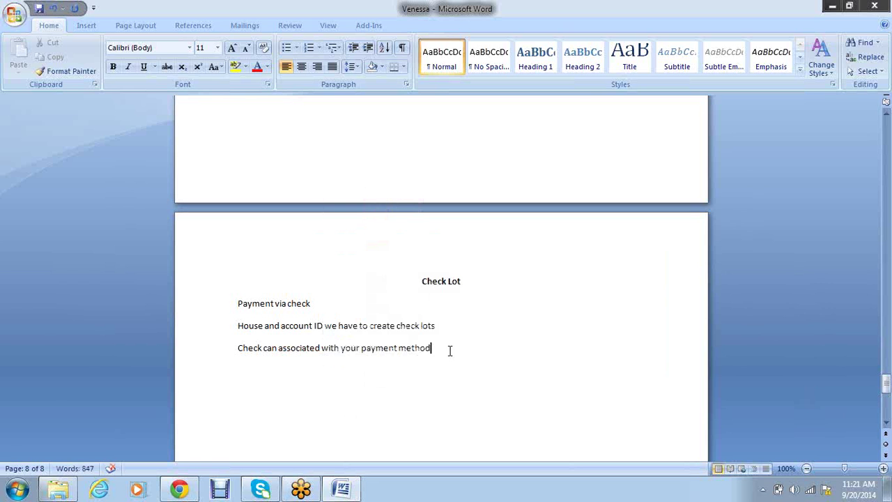
pyautogui.press('Return')
pyautogui.write('Check lot nu')
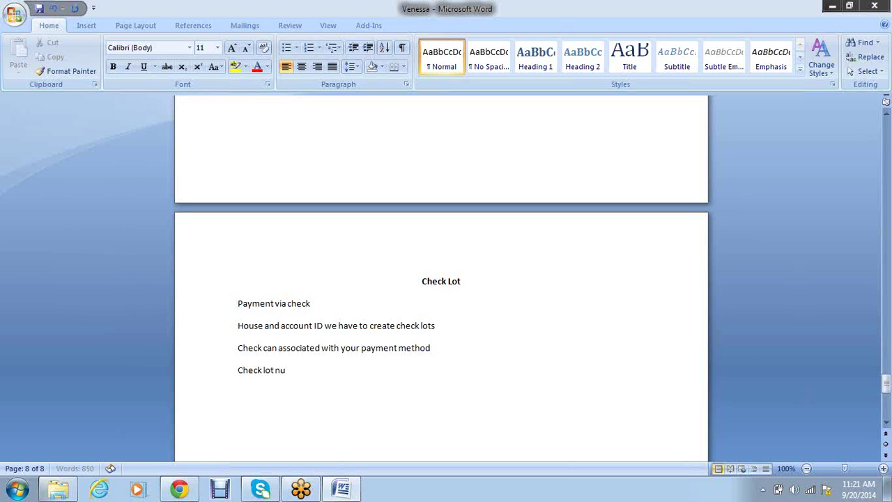
pyautogui.write('mber will be provided')
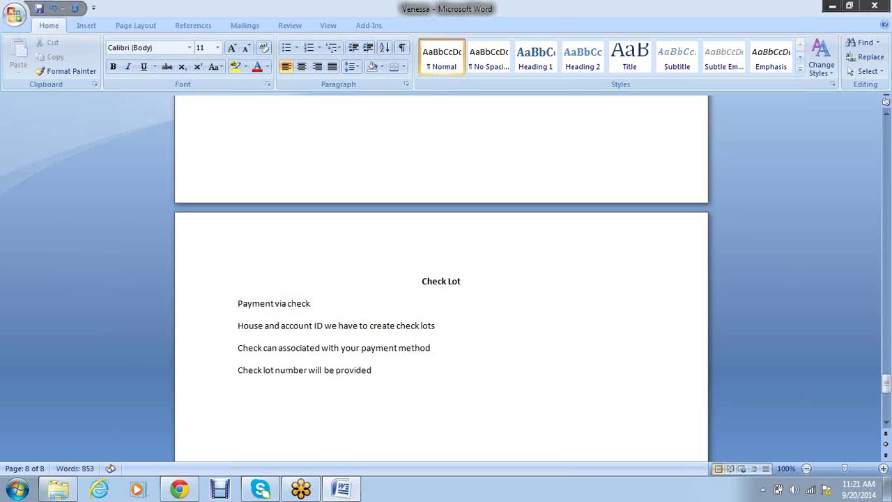
pyautogui.write(' by Bank')
pyautogui.press('Return')
pyautogui.write('From and start')
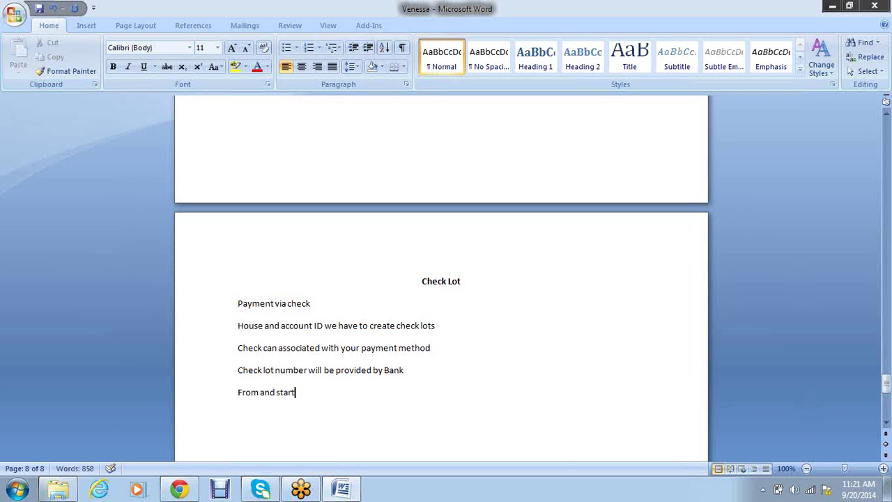
pyautogui.write(' of check lot will')
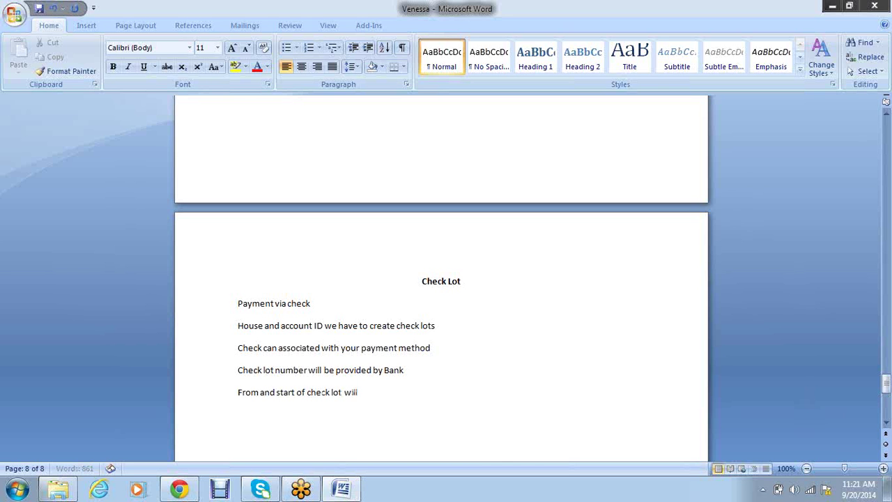
pyautogui.write(' be same')
pyautogui.press('Return')
pyautogui.scroll(-3, 393, 334)
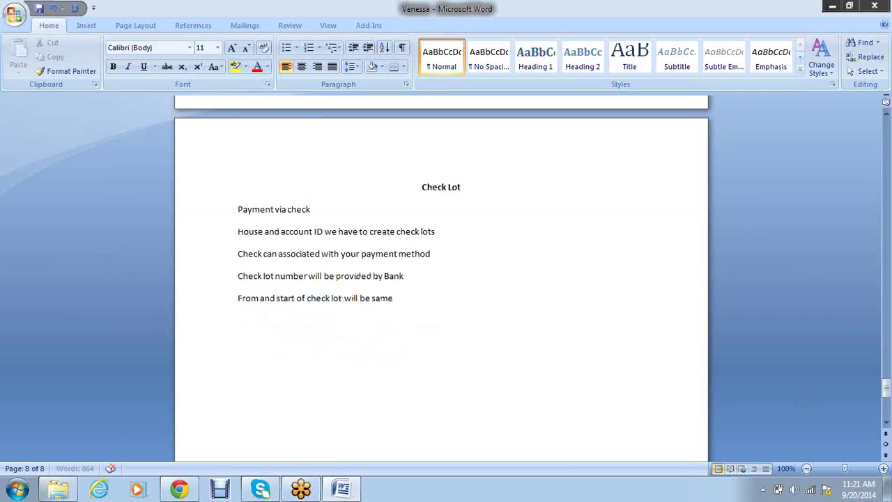
pyautogui.write('Manual check processing')
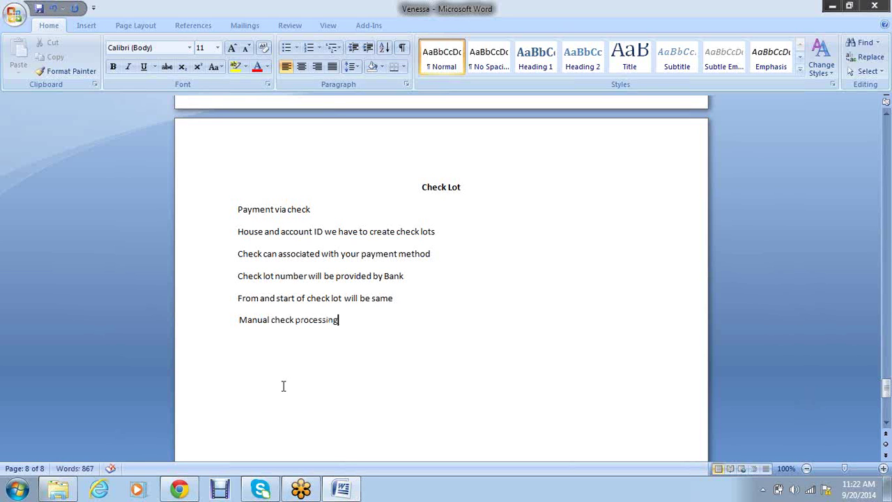
# Make 'Manual check processing' bold and centred, keeping the next line left-aligned
pyautogui.moveTo(353, 328); pyautogui.dragTo(230, 319)
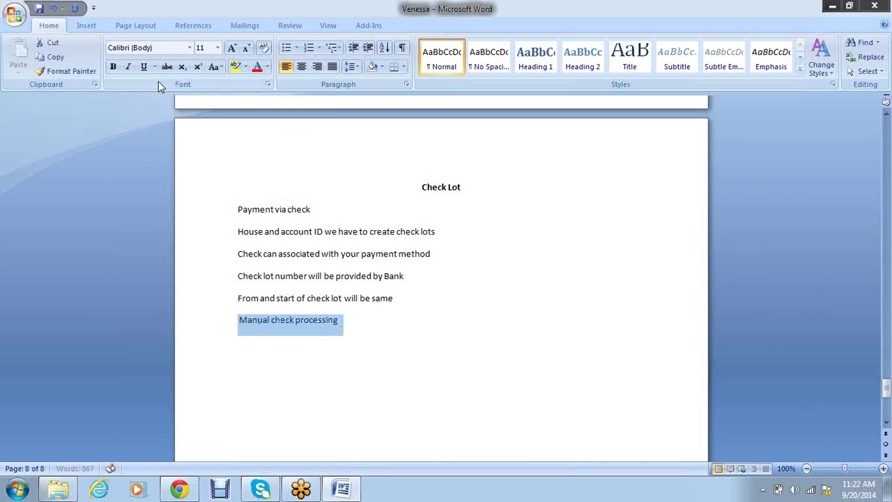
pyautogui.click(113, 66)
pyautogui.click(302, 67)
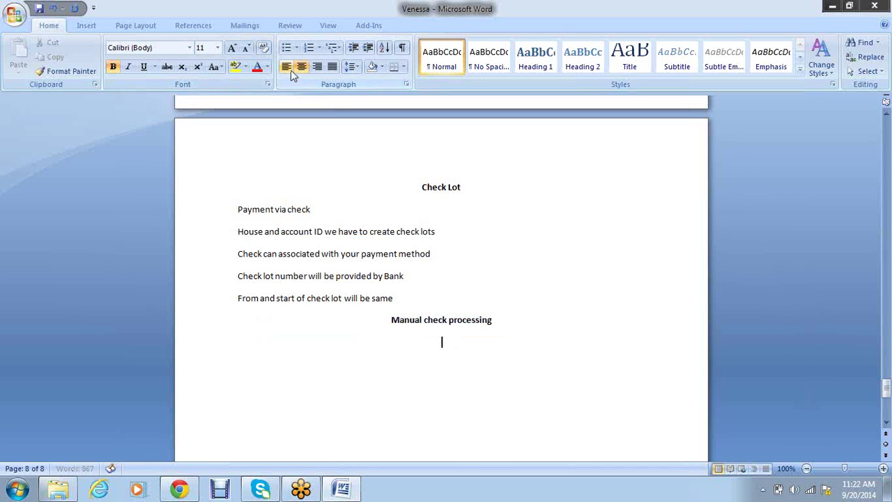
pyautogui.click(288, 68)
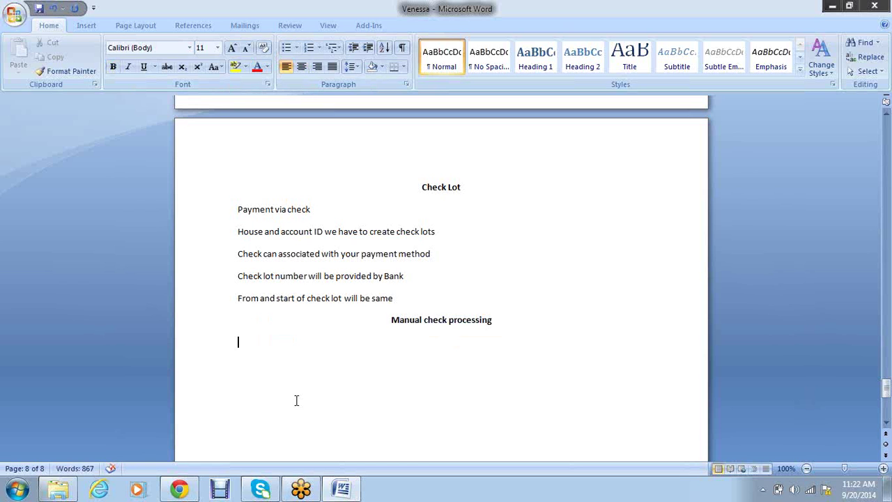
# List F-43 and F-53 on separate lines under Manual check processing
pyautogui.write('-')
pyautogui.press('BackSpace')
pyautogui.write('F-43')
pyautogui.press('Return')
pyautogui.write('F-53.')
pyautogui.press('Return')
# Add notes 'Manually write check and gave to the Vendor' and 'Has to updated to "Payment document"- KZ'
pyautogui.write('Manually')
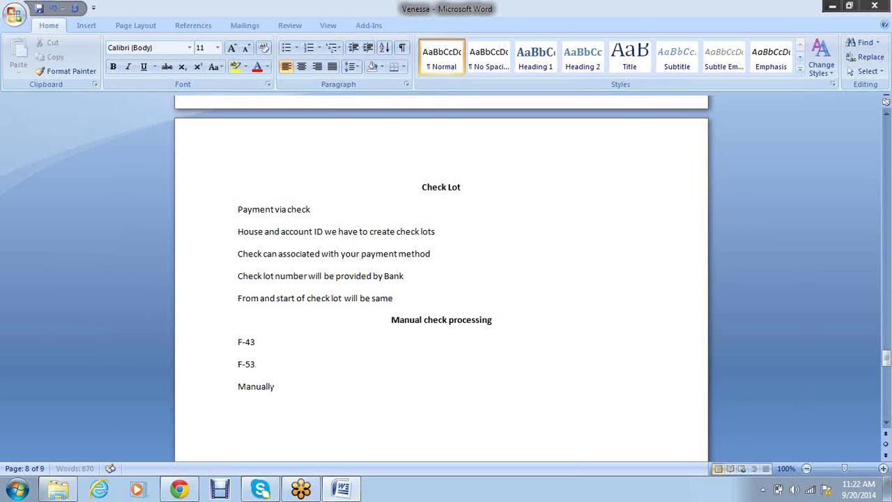
pyautogui.write(' write check and gave')
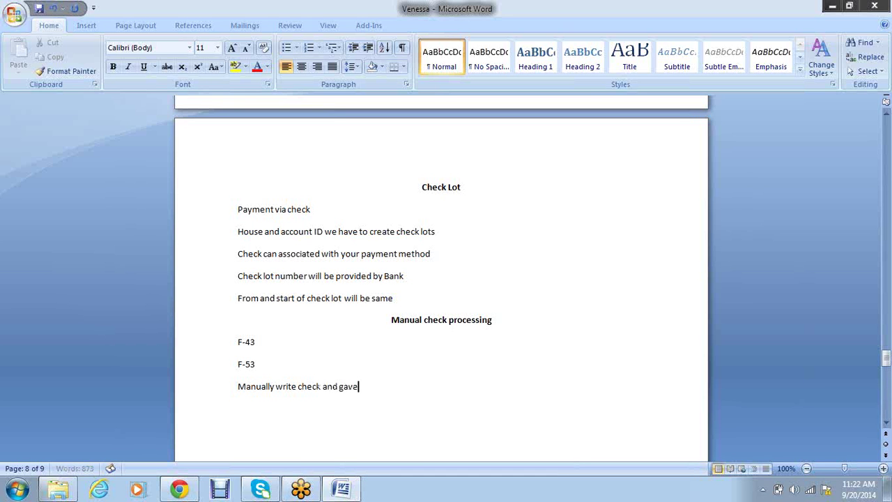
pyautogui.write(' to the Vendor')
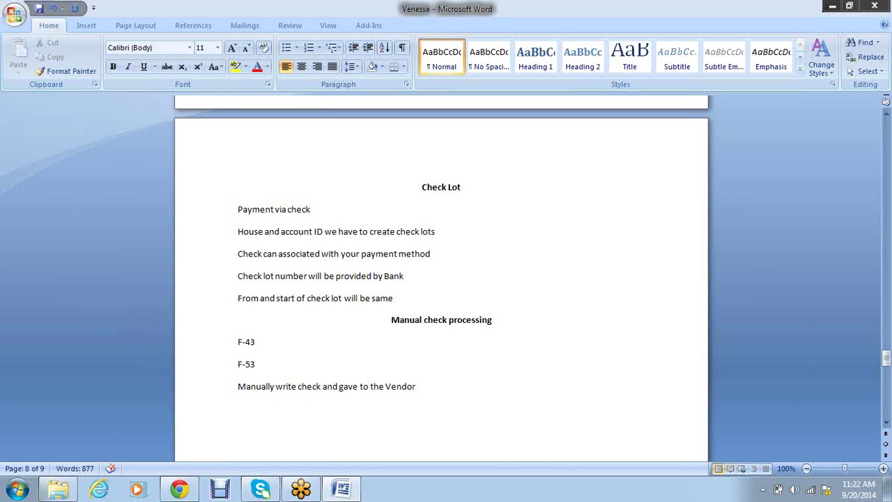
pyautogui.write('-')
pyautogui.press('Return')
pyautogui.write('Has to updated to ')
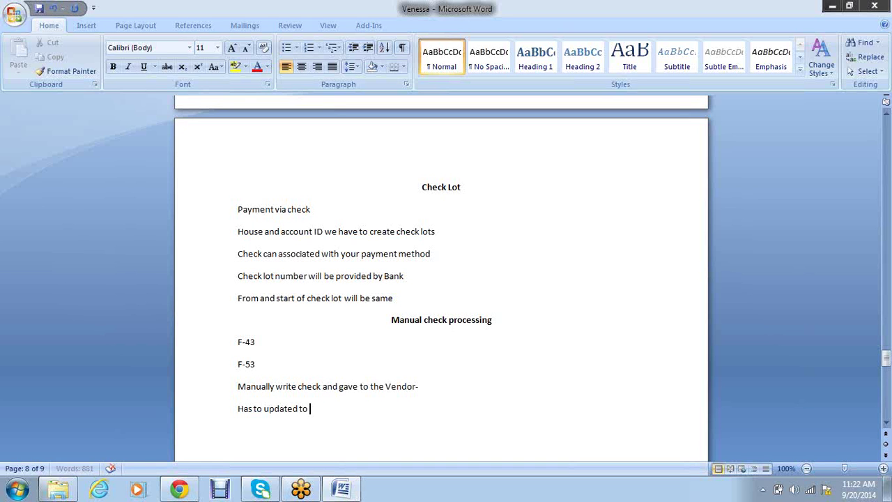
pyautogui.write('"Payment document"')
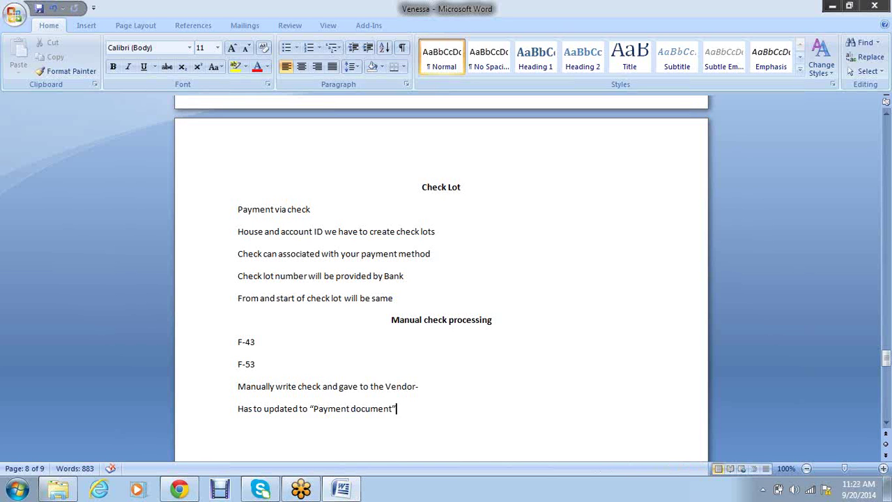
pyautogui.write('- KZ')
# Add 'Creation of check' as the first numbered item under Manual check processing
pyautogui.press('Return')
pyautogui.write('1. Createion of')
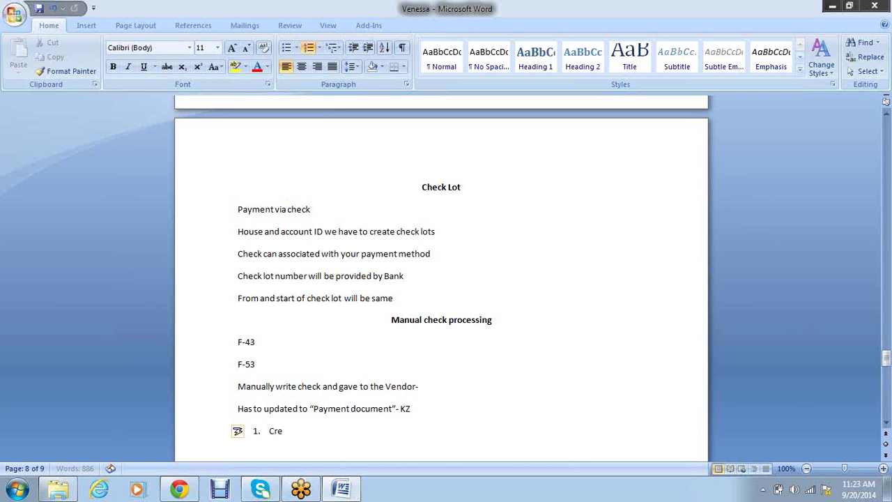
pyautogui.press('BackSpace')
pyautogui.press('BackSpace')
pyautogui.press('BackSpace')
pyautogui.press('BackSpace')
pyautogui.press('BackSpace')
pyautogui.press('BackSpace')
pyautogui.press('BackSpace')
pyautogui.write('io')
pyautogui.write('f')
pyautogui.press('BackSpace')
pyautogui.press('BackSpace')
pyautogui.write('n c')
pyautogui.write('f chec')
pyautogui.write('k')
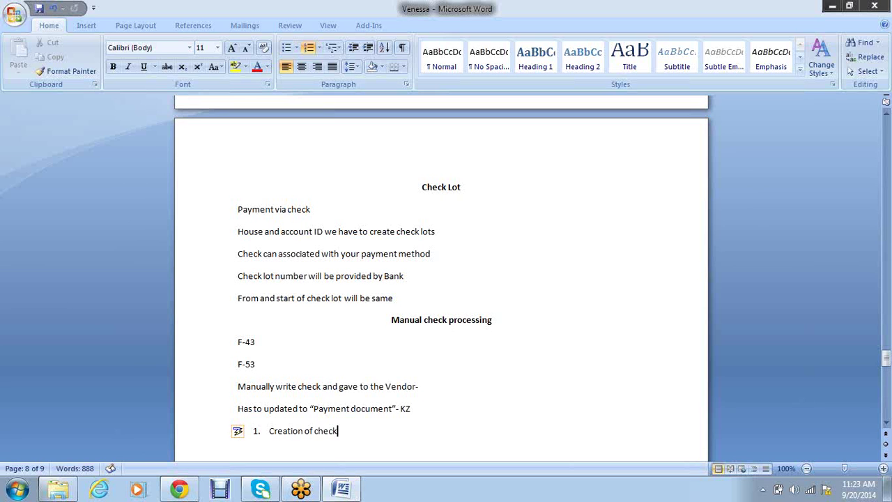
pyautogui.press('Return')
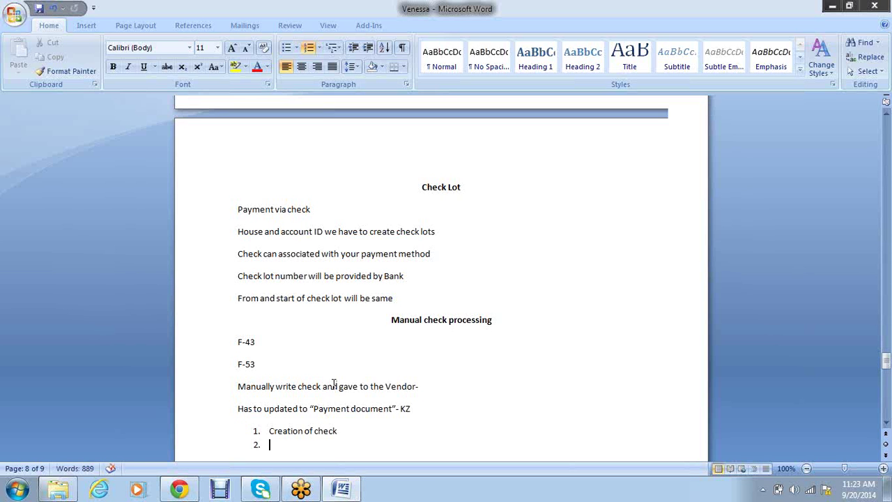
# Add 'Update the encashment date' as item 2 and begin item 3 with 'Check'
pyautogui.scroll(-3, 334, 384)
pyautogui.write('U')
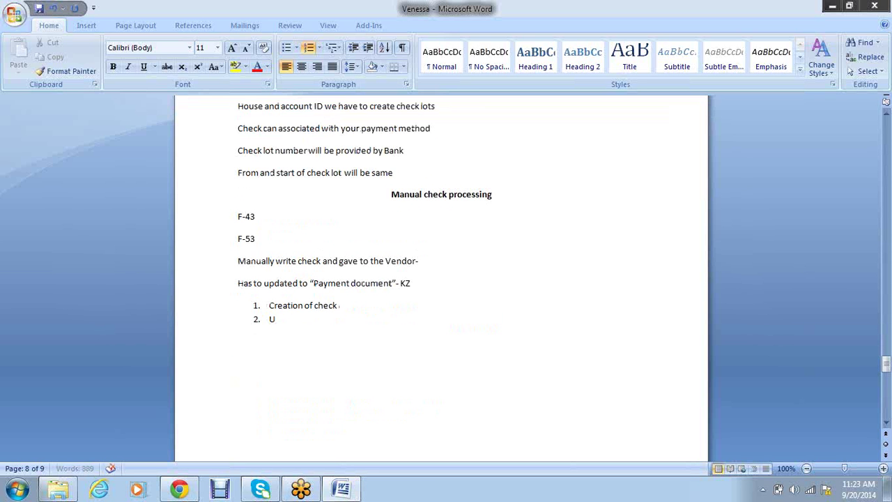
pyautogui.write('pdate the encashmentr')
pyautogui.press('BackSpace')
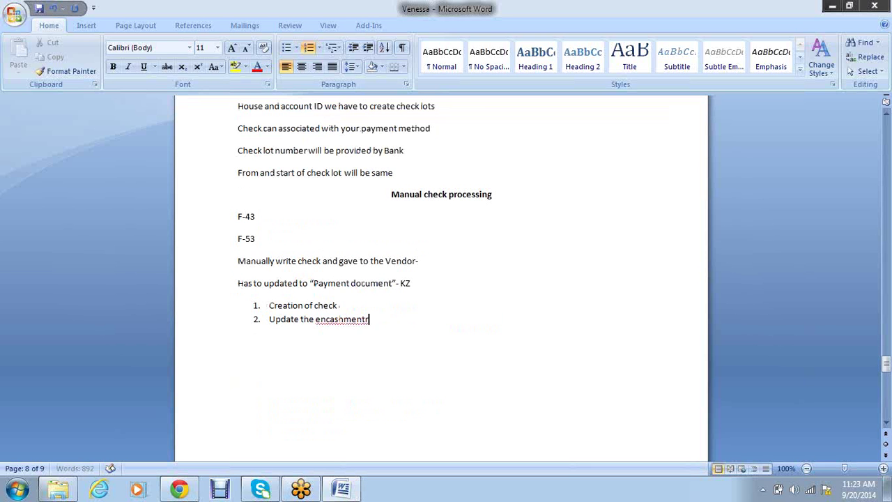
pyautogui.write('date')
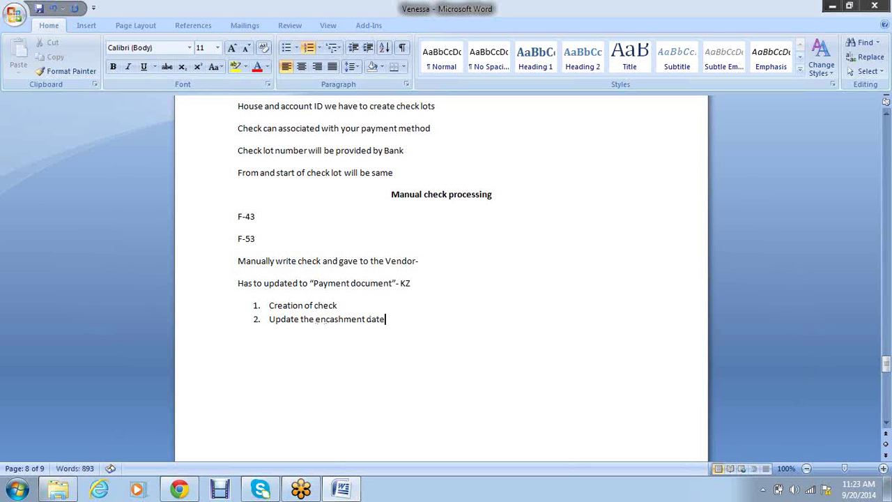
pyautogui.press('Return')
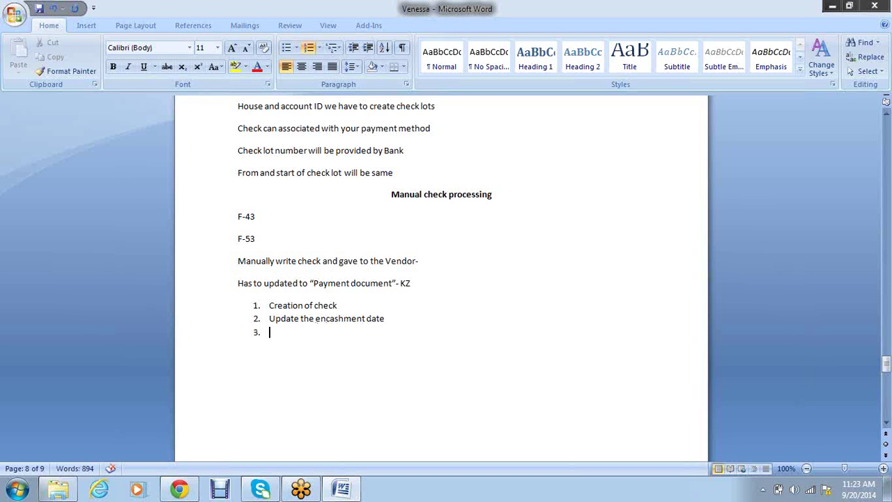
pyautogui.write('Display che')
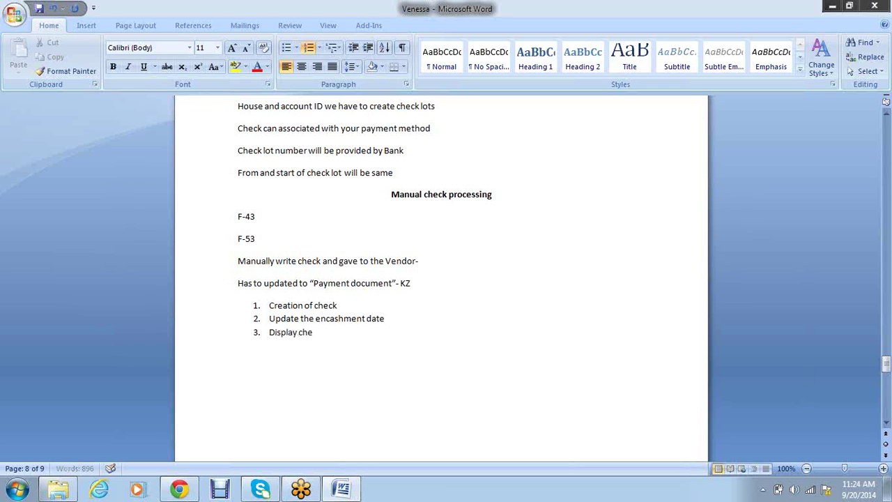
# Change item 3 to 'Display checks' and add 'Delete the encashment date' as item 4
pyautogui.write('cks')
pyautogui.press('Return')
pyautogui.write('Delete the e')
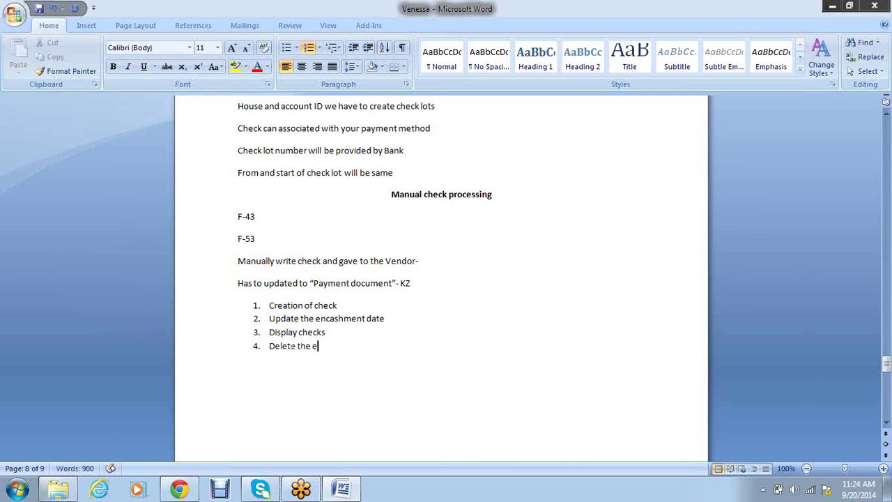
pyautogui.write('ncashment date')
pyautogui.press('Return')
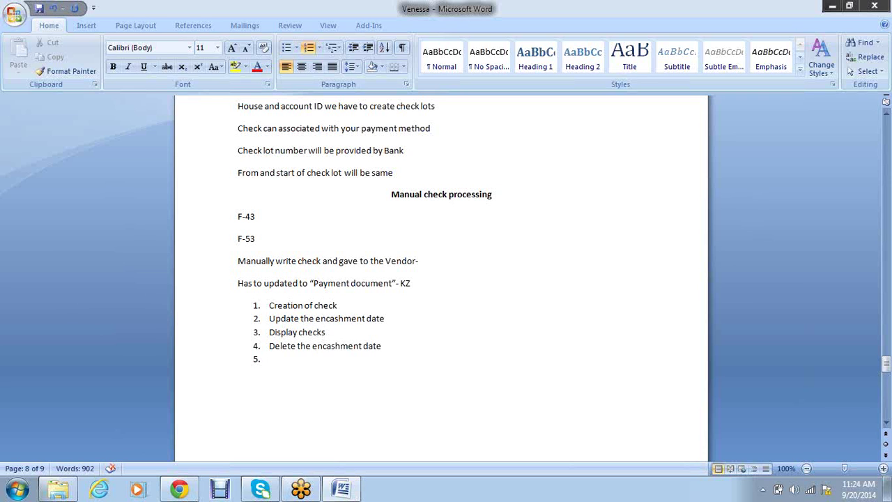
# Add 'Void used check' with its payment-document reversal note, then 'Void unused check'
pyautogui.write('Vid')
pyautogui.press('BackSpace')
pyautogui.press('BackSpace')
pyautogui.write('oid')
pyautogui.write('used check ( System will ')
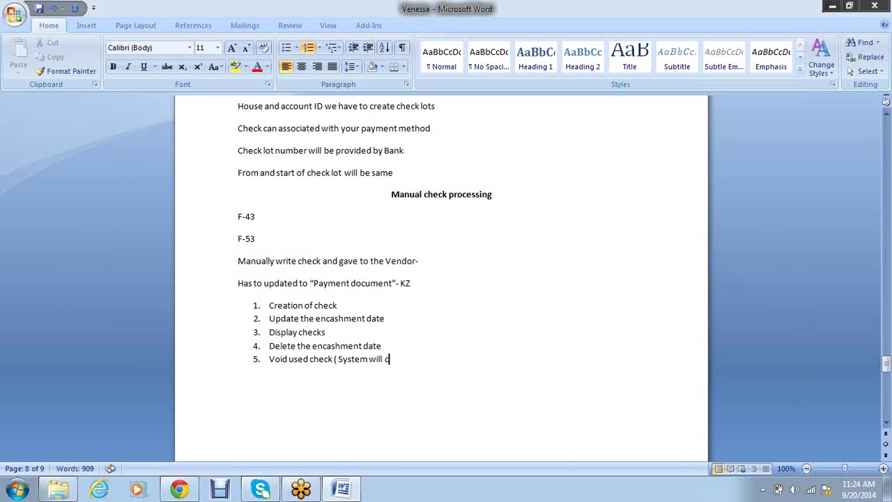
pyautogui.write('reve')
pyautogui.write('se')
pyautogui.press('BackSpace')
pyautogui.press('BackSpace')
pyautogui.write('rse the ')
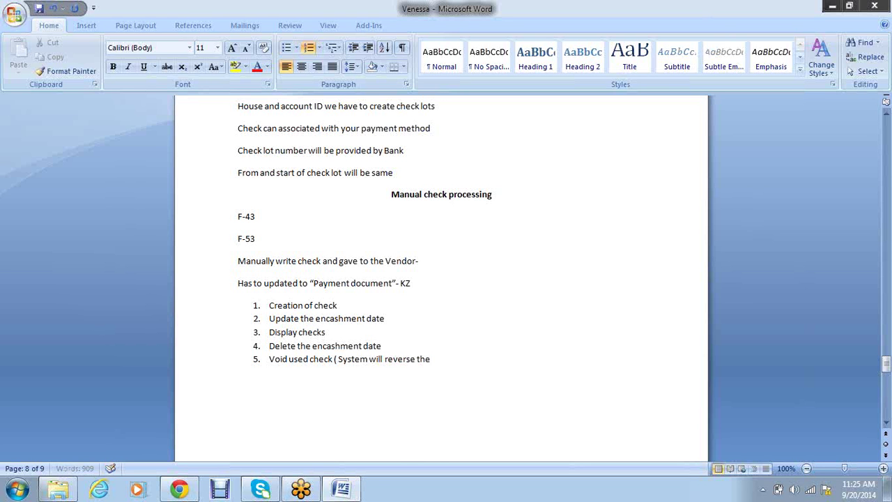
pyautogui.write('check')
pyautogui.press('BackSpace')
pyautogui.press('BackSpace')
pyautogui.press('BackSpace')
pyautogui.press('BackSpace')
pyautogui.press('BackSpace')
pyautogui.press('BackSpace')
pyautogui.press('BackSpace')
pyautogui.press('BackSpace')
pyautogui.press('BackSpace')
pyautogui.press('BackSpace')
pyautogui.press('BackSpace')
pyautogui.press('BackSpace')
pyautogui.write('se the payment document and aga')
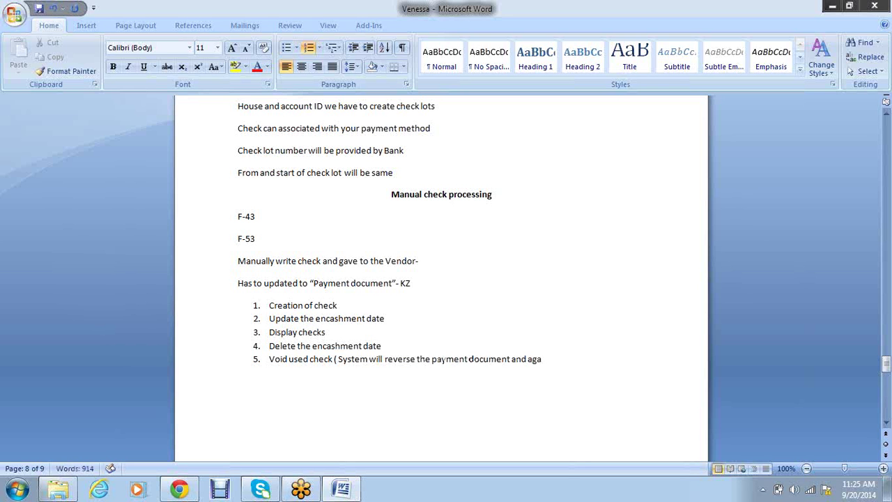
pyautogui.write('in it will in open item)')
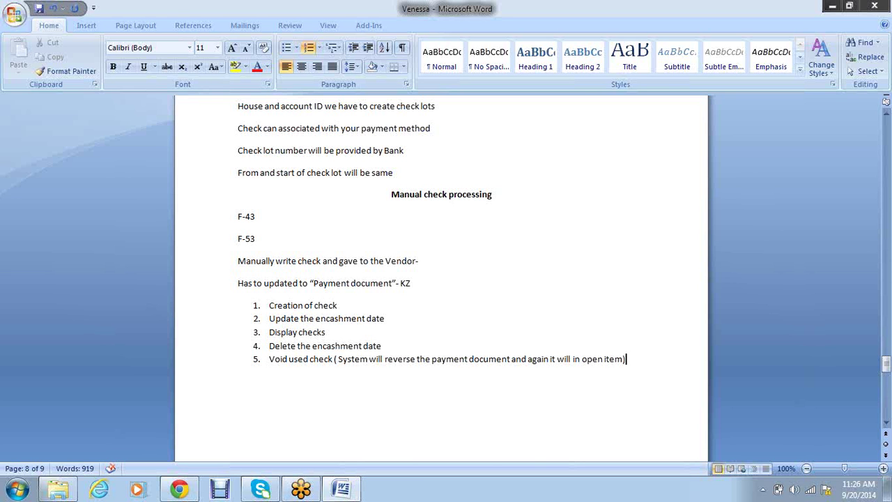
pyautogui.press('Return')
pyautogui.write('Void un')
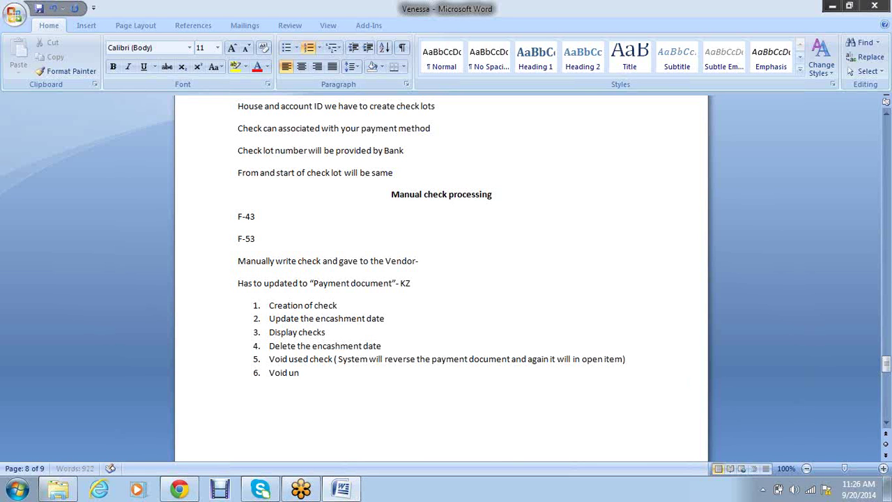
pyautogui.write('used check')
# Insert 'Create own reasons for voiding reasons' as a new item after 'Delete the encashment date'
pyautogui.press('Return')
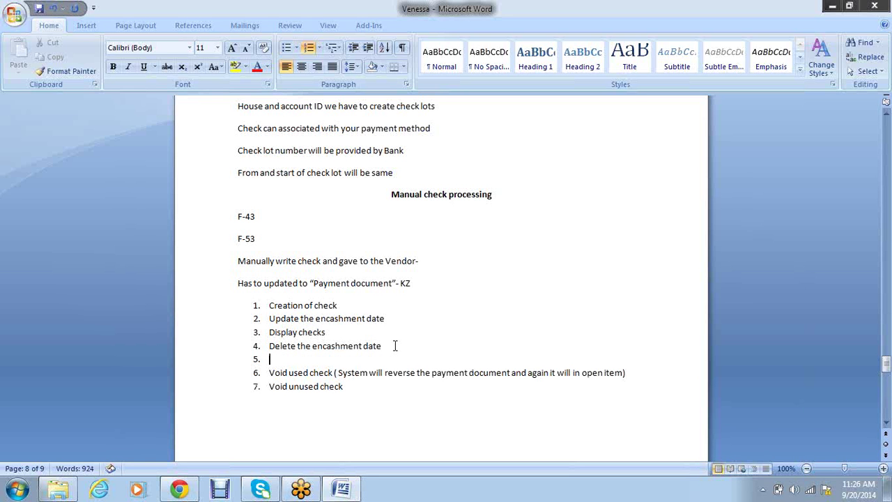
pyautogui.write('Creaete')
pyautogui.press('BackSpace')
pyautogui.press('BackSpace')
pyautogui.press('Left')
pyautogui.write('t')
pyautogui.press('Right')
pyautogui.write('own reasons for v')
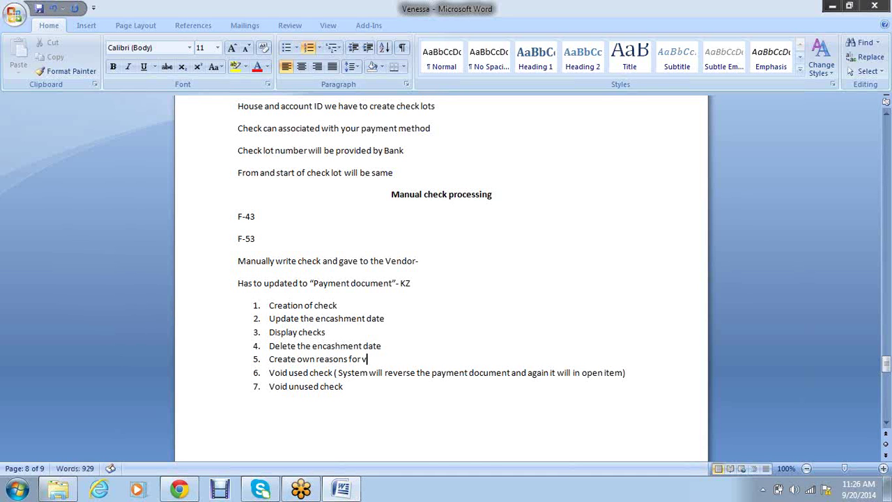
pyautogui.write('oiding reasons')
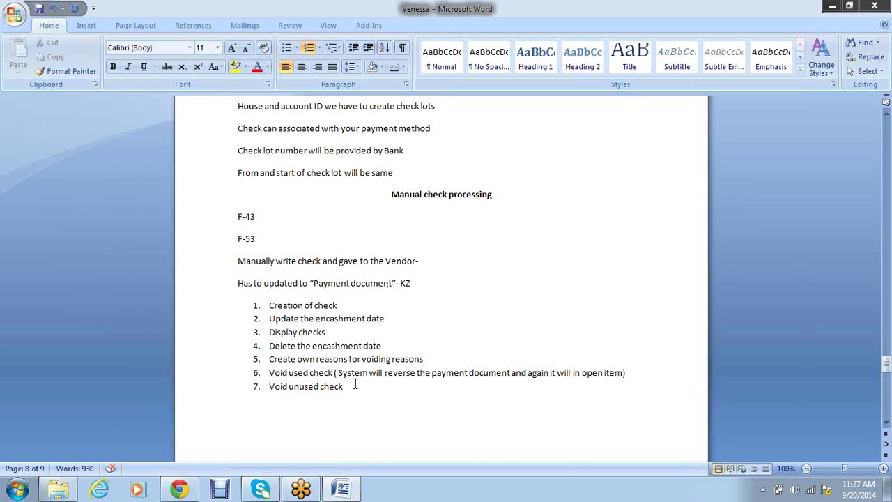
pyautogui.moveTo(356, 384); pyautogui.dragTo(290, 308)
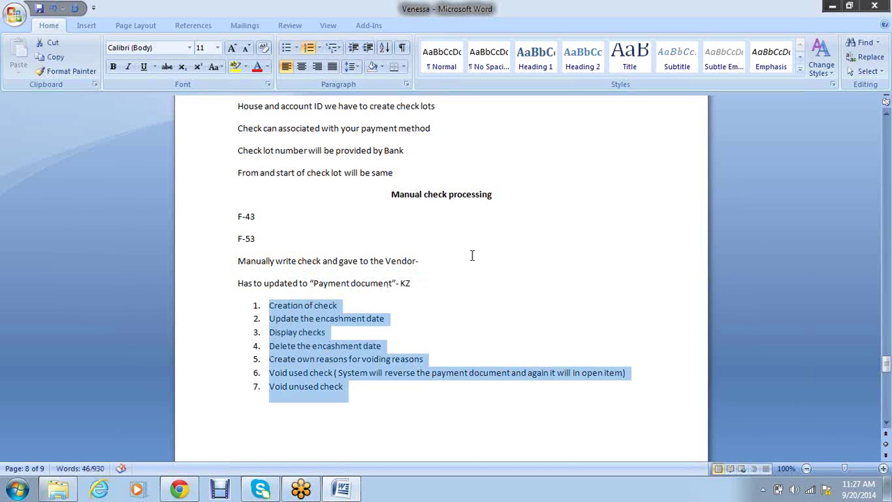
pyautogui.scroll(3, 472, 256)
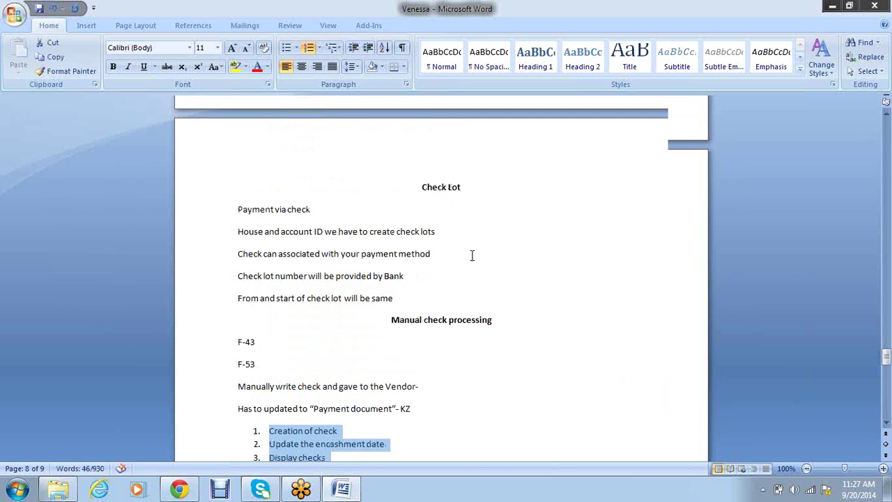
pyautogui.scroll(1, 472, 255)
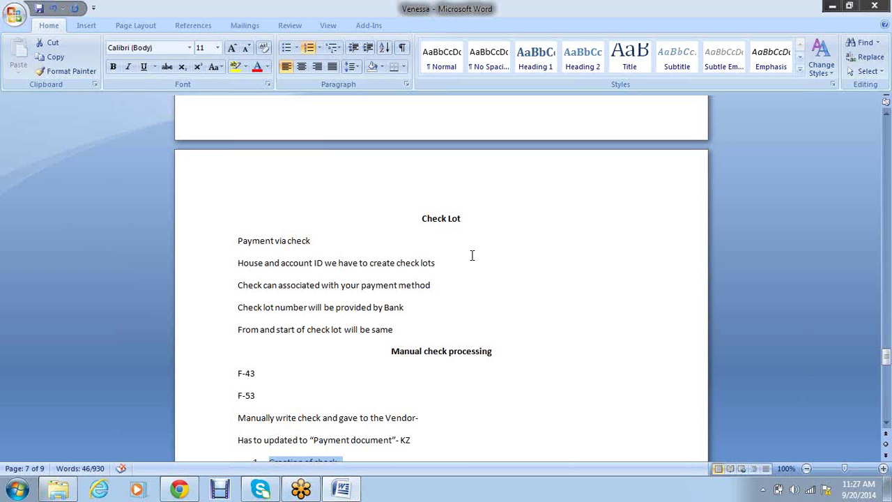
pyautogui.scroll(5, 472, 255)
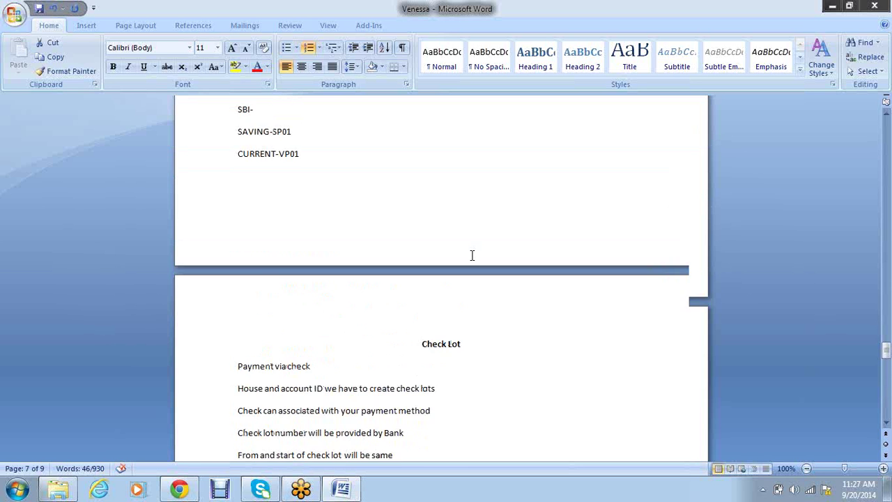
pyautogui.scroll(2, 472, 255)
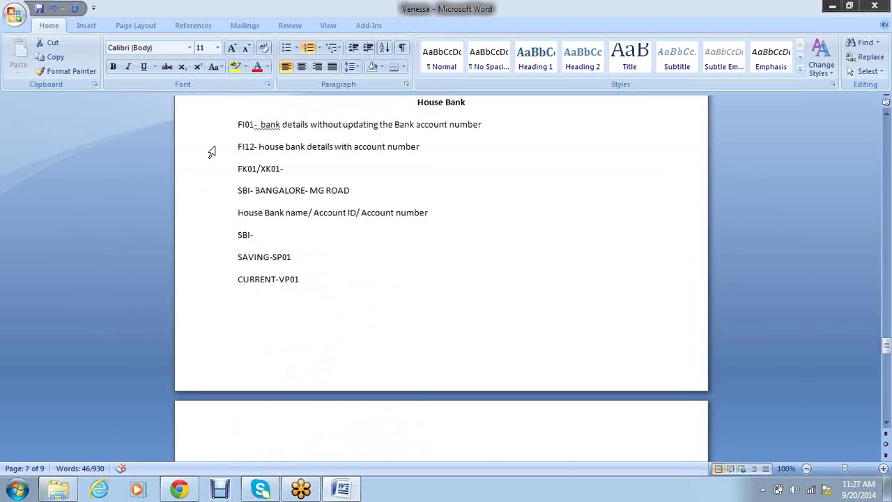
pyautogui.moveTo(255, 125); pyautogui.dragTo(244, 125)
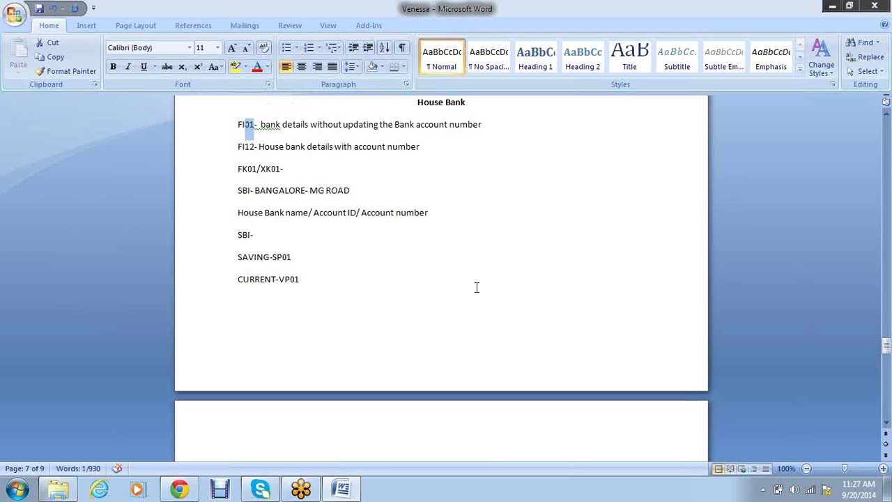
pyautogui.scroll(-12, 453, 271)
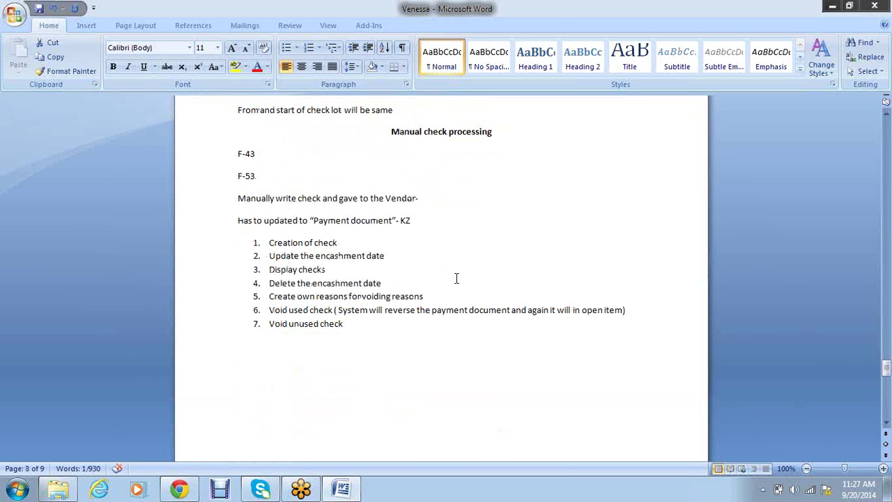
# Launch SAP Logon from the desktop and select the development system connection
pyautogui.hotkey('alt', 'Tab')
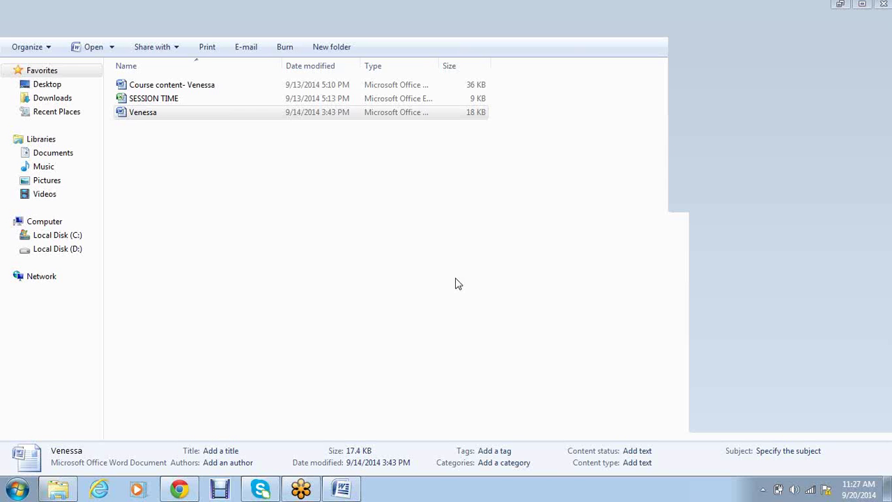
pyautogui.press('super+d')
pyautogui.doubleClick(24, 226)
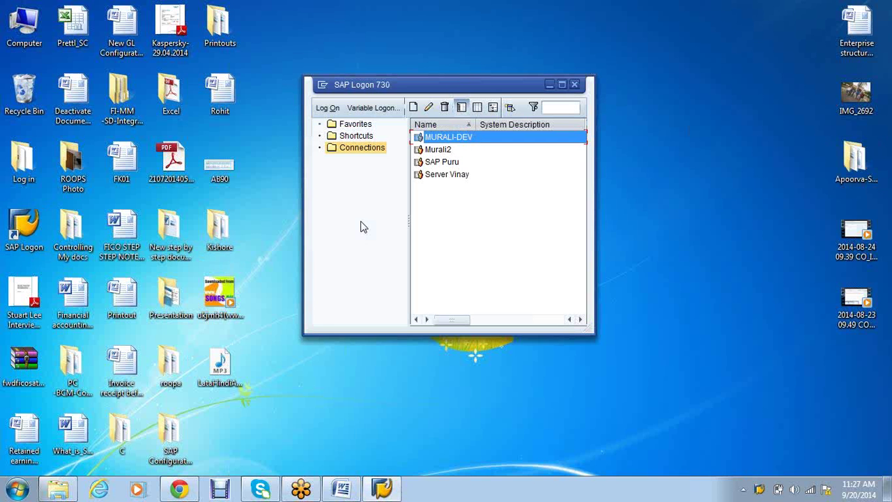
pyautogui.press('Return')
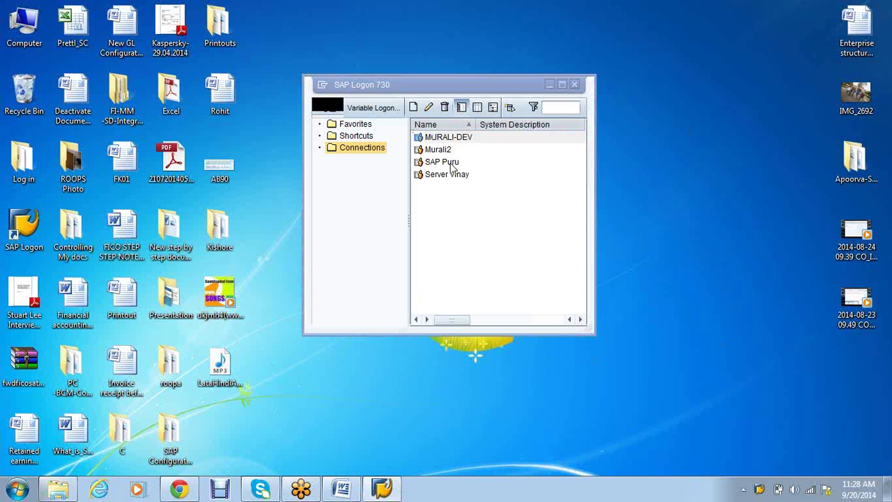
pyautogui.click(450, 140)
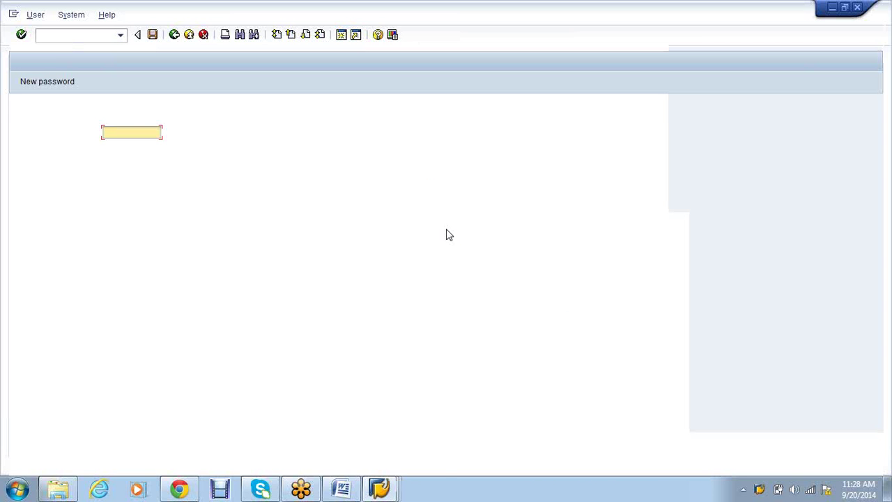
# Sign in to client 800 with the user ID and password, reaching SAP Easy Access
pyautogui.write('MARKSERP12')
pyautogui.press('Tab')
pyautogui.write('**')
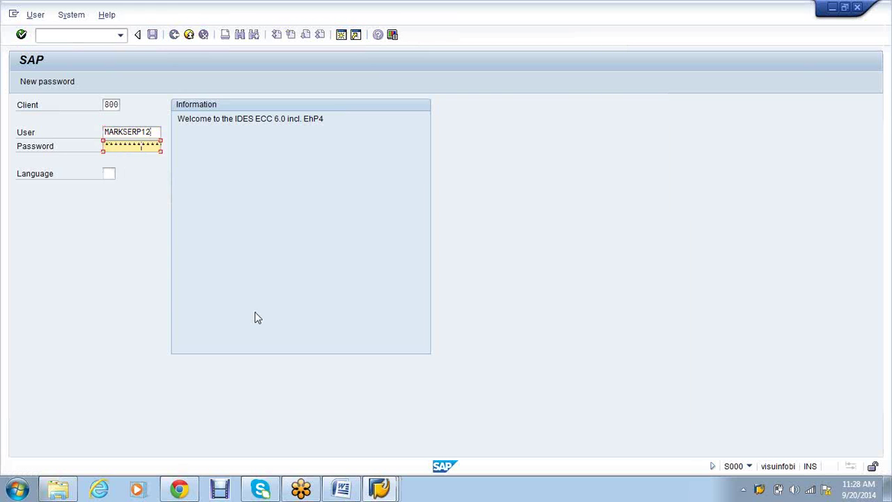
pyautogui.press('Return')
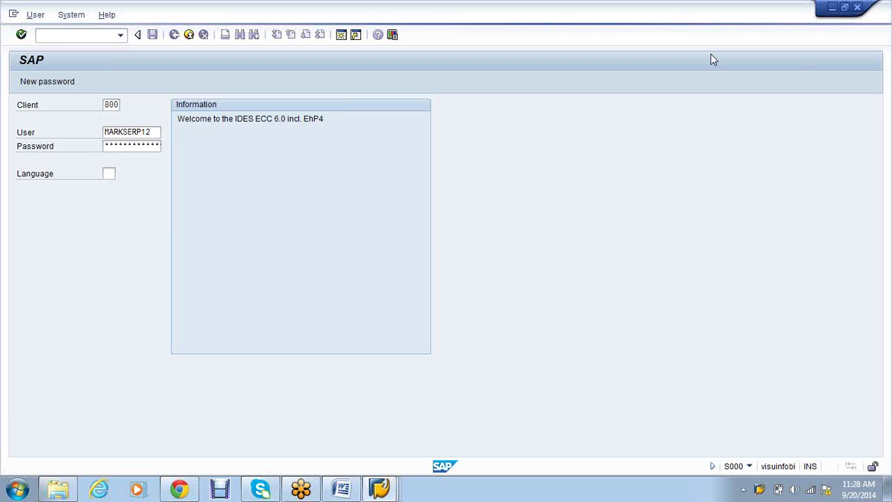
pyautogui.press('Return')
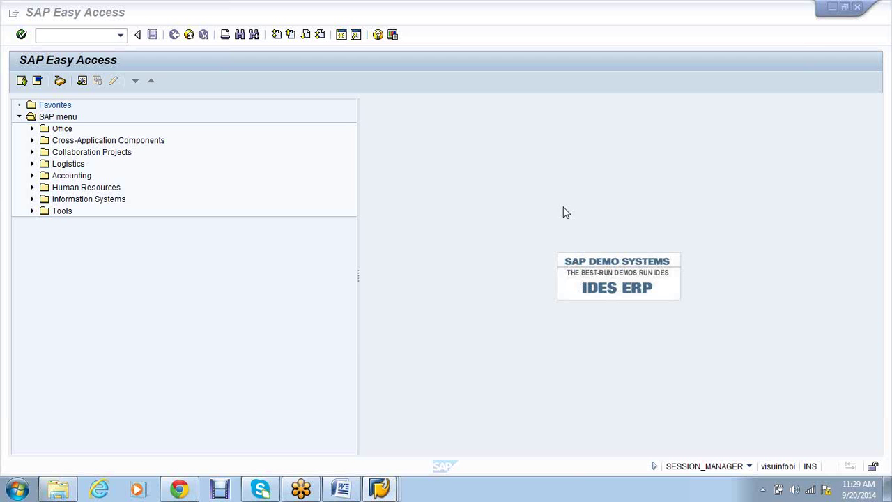
# Run transaction FI01 to reach the Create Bank initial screen
pyautogui.click(82, 40)
pyautogui.write('fi01')
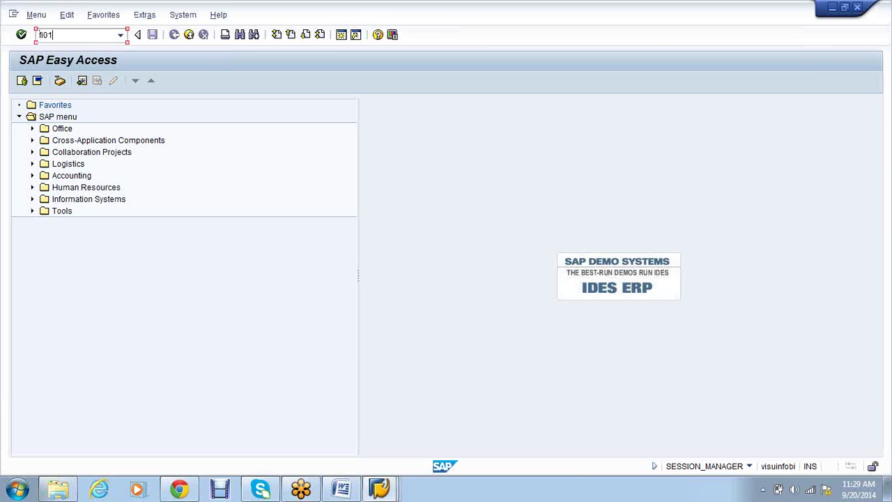
pyautogui.press('Return')
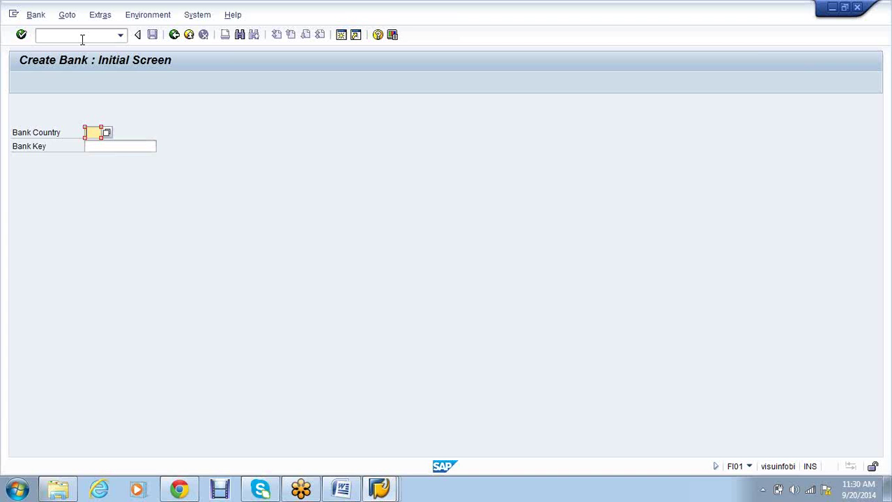
# Enter bank country IN and bank key SBI0001, then name the bank 'SBI BANGALORE'
pyautogui.write('IN')
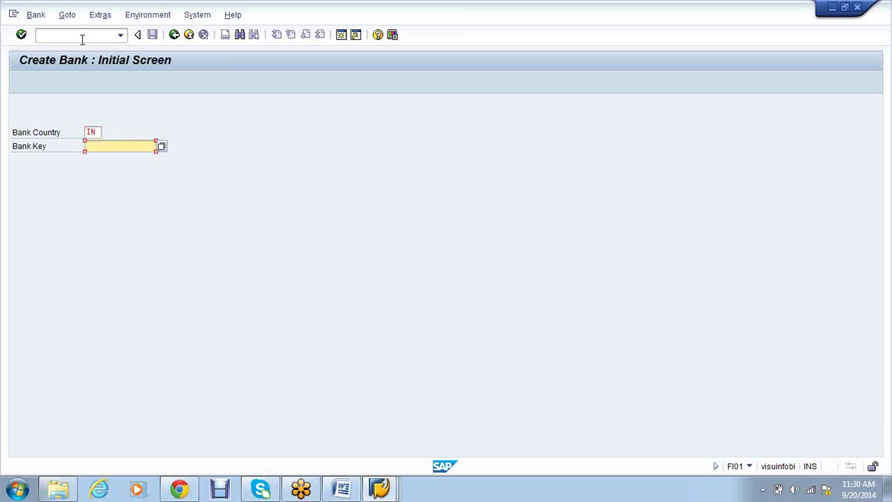
pyautogui.write('SBI0001')
pyautogui.press('Return')
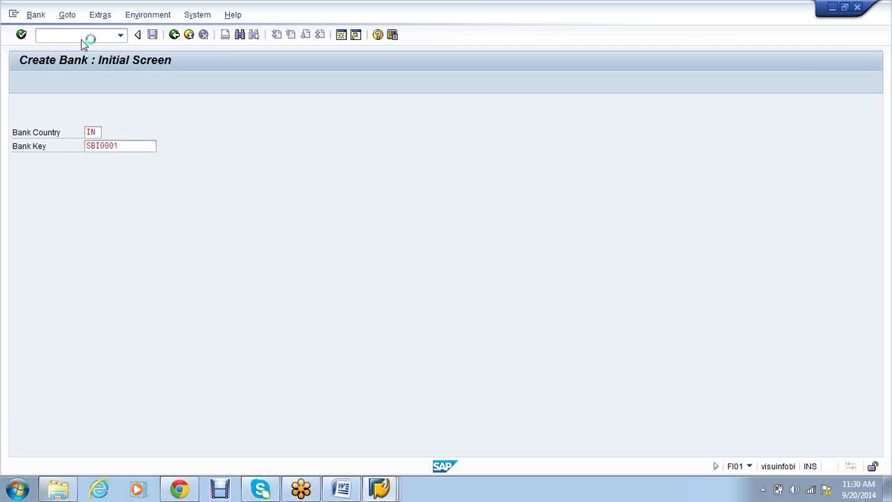
pyautogui.write('SBI ')
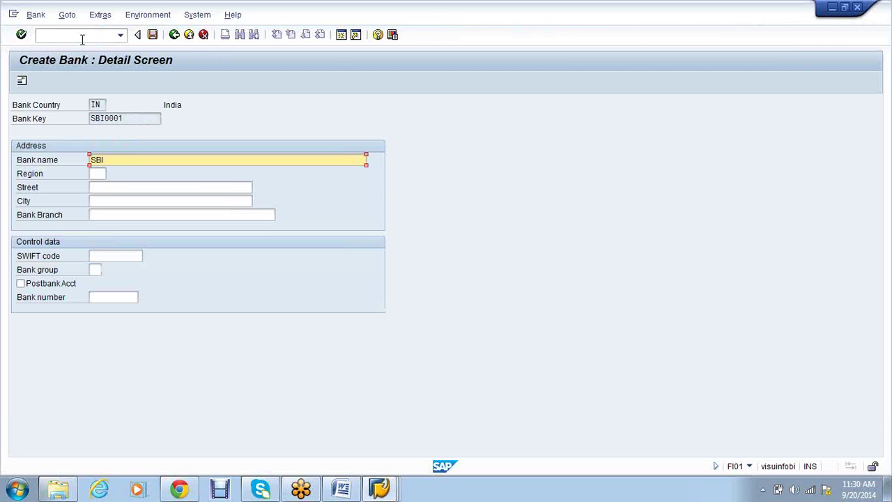
pyautogui.write('BANGALORE')
# Fill in street MAIN ROAD, city Bangalore, branch MAIN BRANCH and SWIFT code SWIFTTEST
pyautogui.press('Tab')
pyautogui.press('Tab')
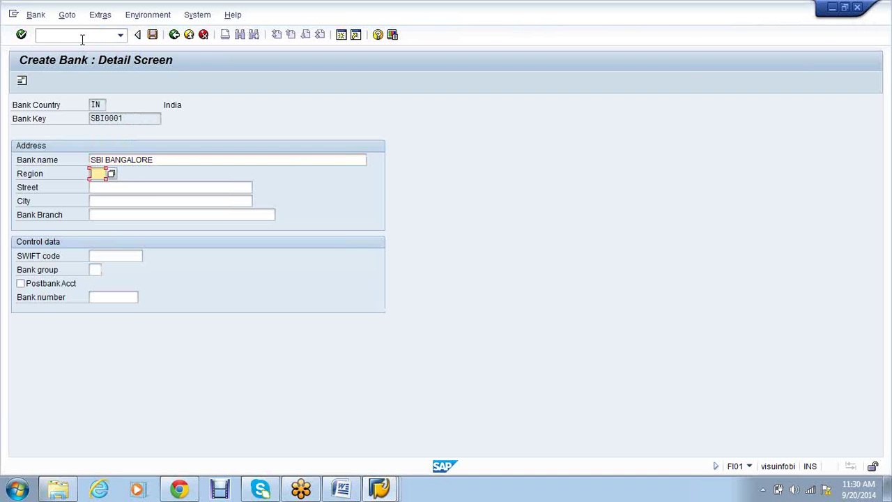
pyautogui.write('M')
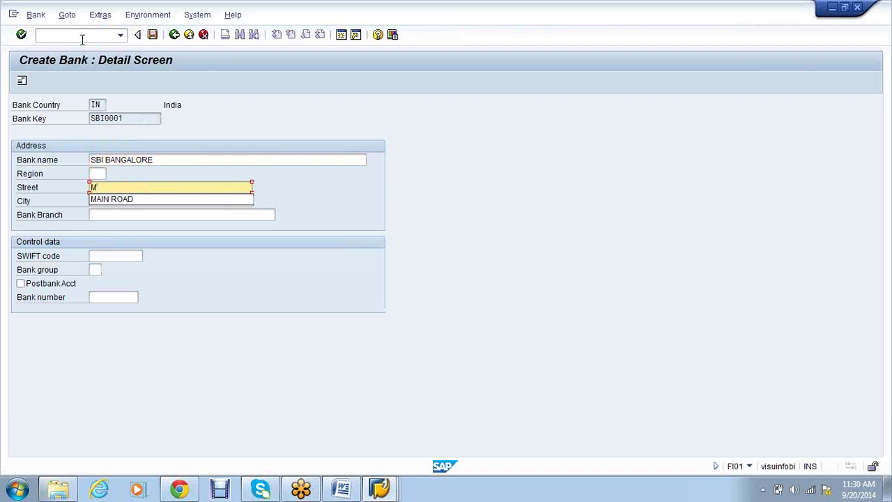
pyautogui.press('Down')
pyautogui.press('Return')
pyautogui.press('Tab')
pyautogui.write('B')
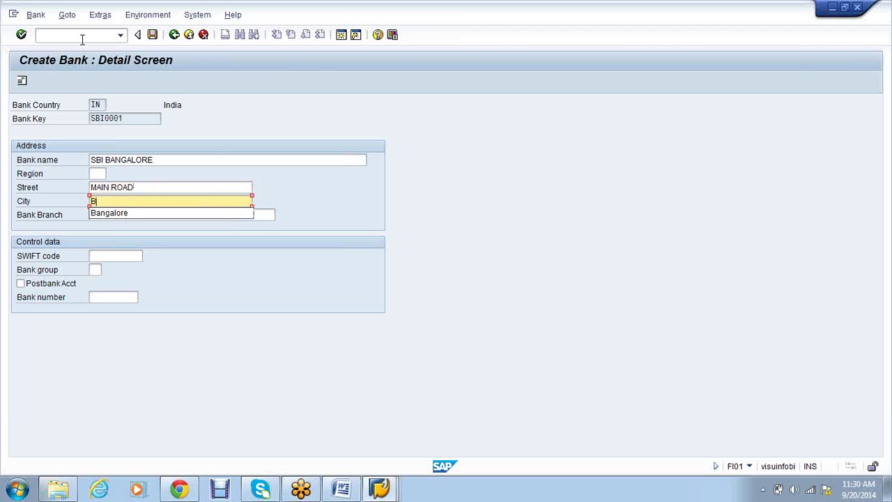
pyautogui.press('Down')
pyautogui.press('Return')
pyautogui.press('Tab')
pyautogui.press('Down')
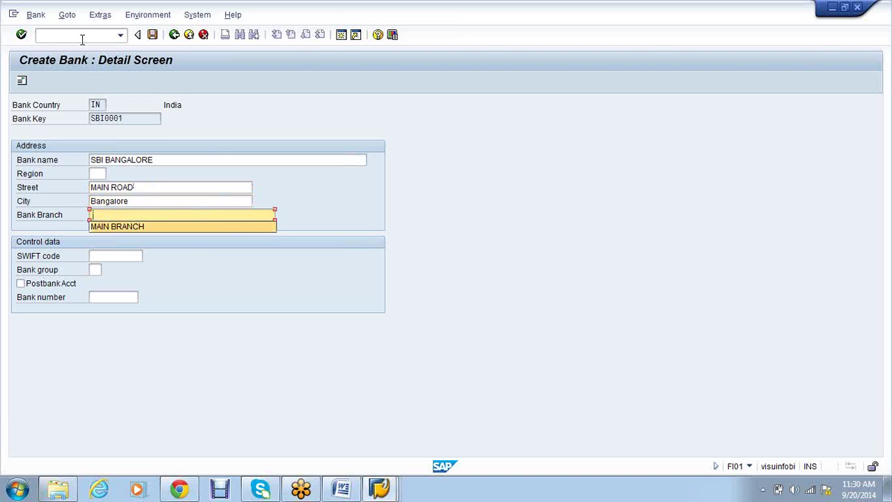
pyautogui.press('Return')
pyautogui.press('Tab')
pyautogui.write('S')
pyautogui.press('Down')
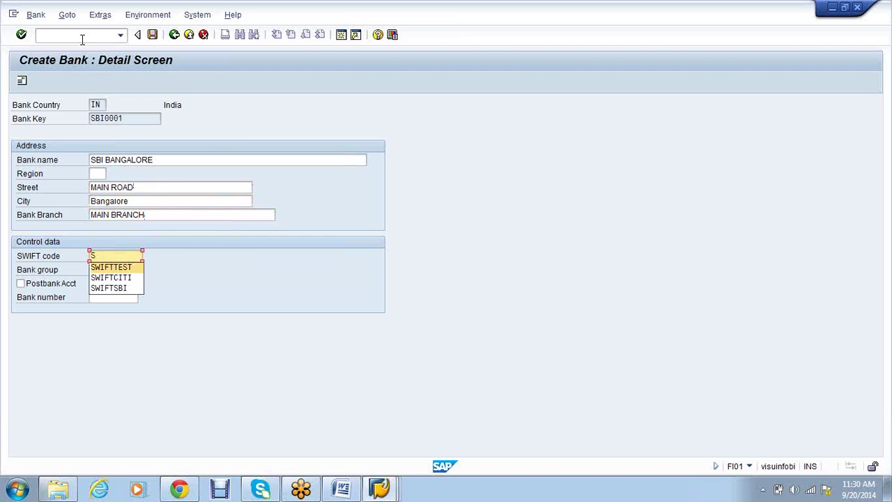
pyautogui.press('Return')
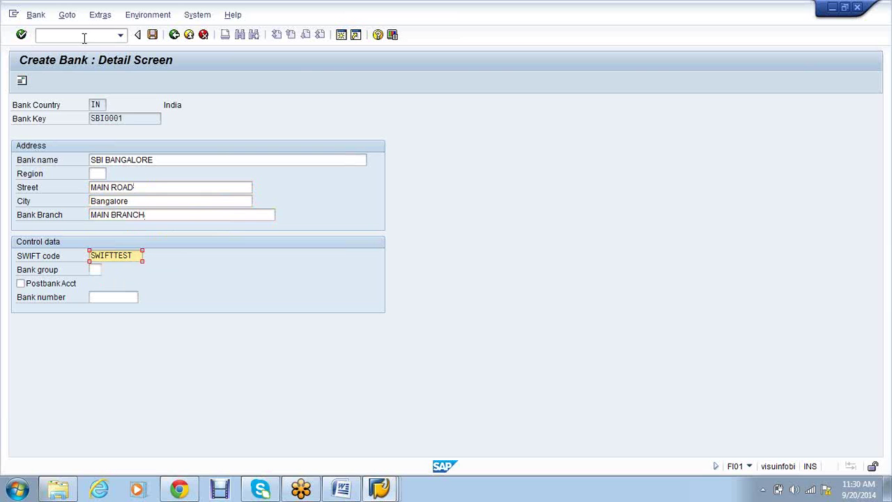
# Copy bank key SBI0001 into the Bank number field and save the bank
pyautogui.click(131, 118)
pyautogui.moveTo(132, 118); pyautogui.dragTo(89, 117)
pyautogui.hotkey('ctrl', 'c')
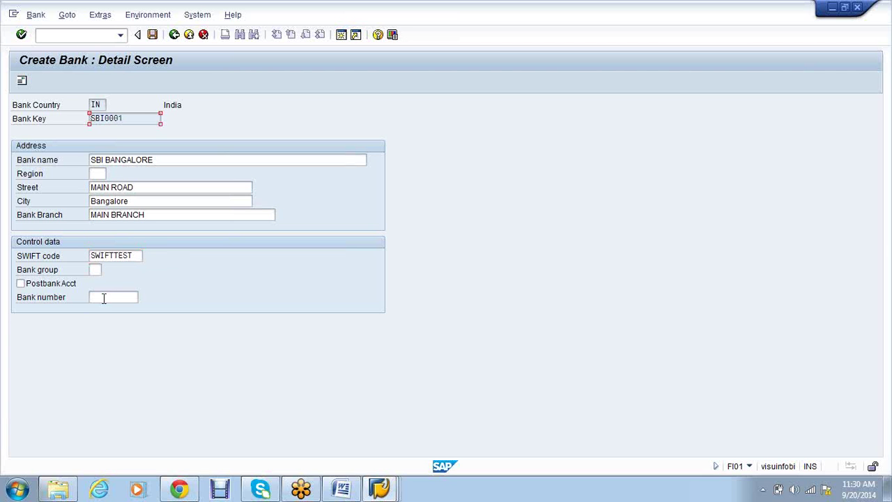
pyautogui.click(105, 298)
pyautogui.hotkey('ctrl', 'v')
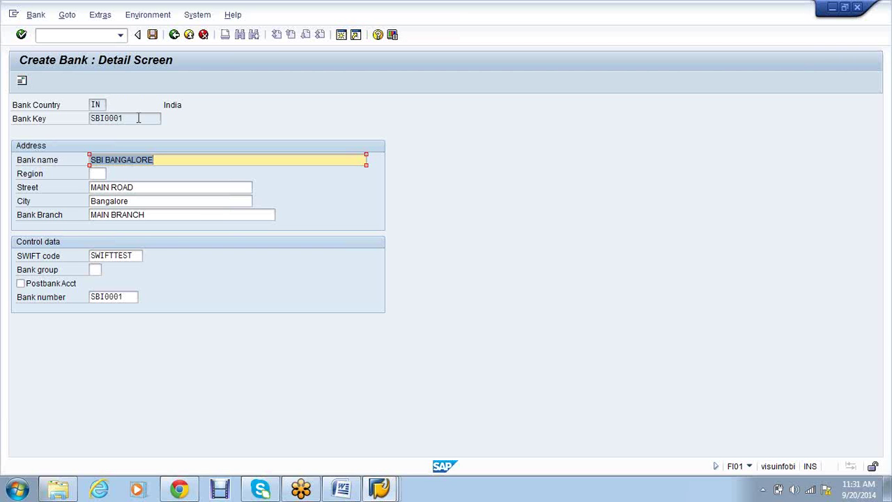
pyautogui.click(152, 35)
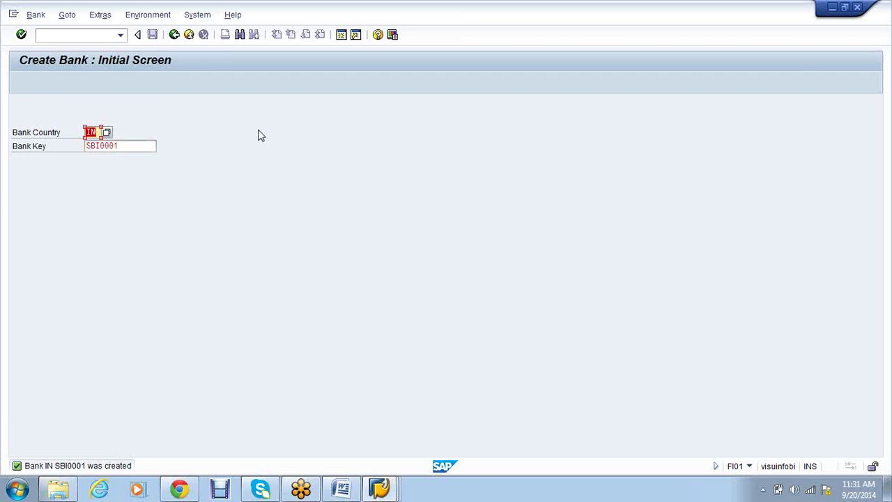
# Run /nFI12 to open the house bank View Cluster Maintenance
pyautogui.click(70, 34)
pyautogui.write('/nfi12')
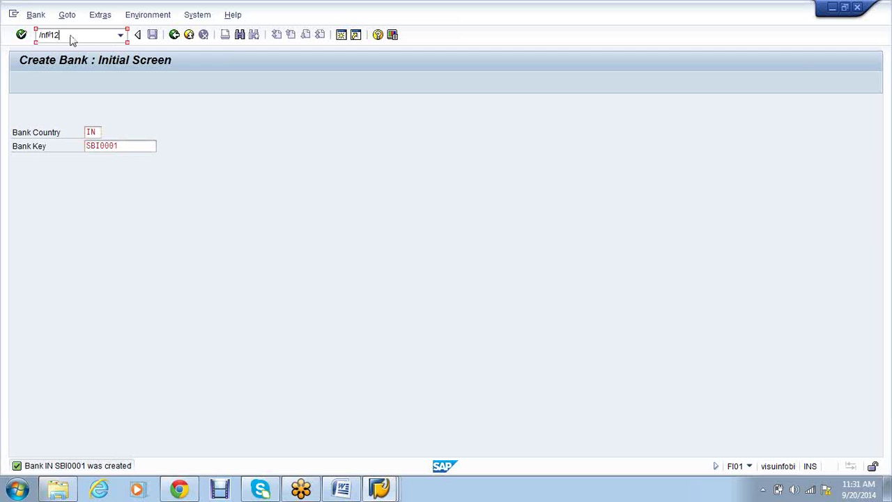
pyautogui.press('Return')
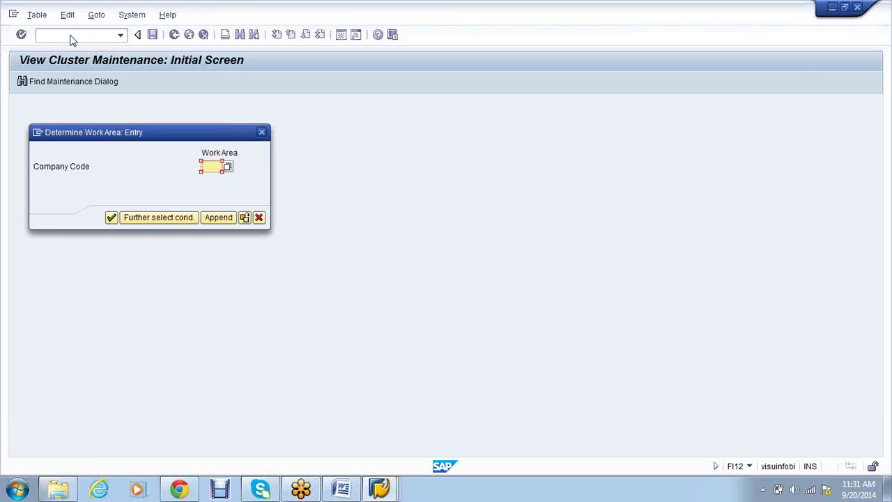
# Switch the work area from company code AB90 to VS01 and add a new house bank entry
pyautogui.write('ab90')
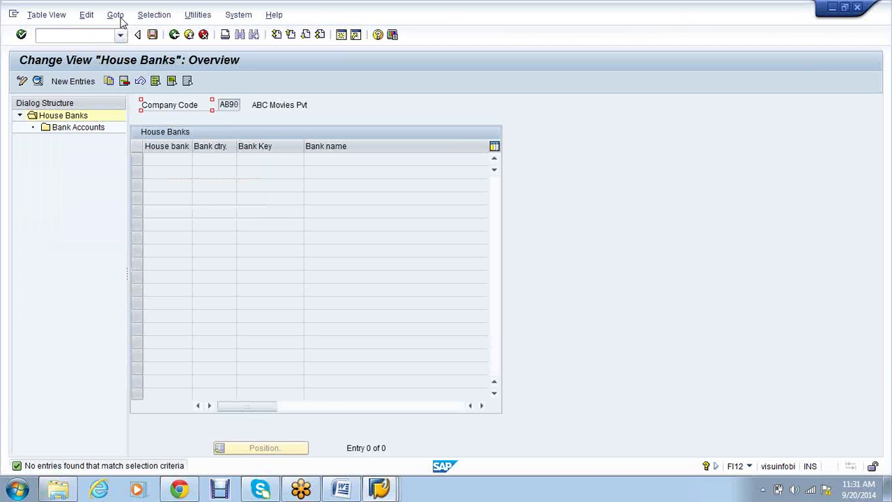
pyautogui.click(174, 35)
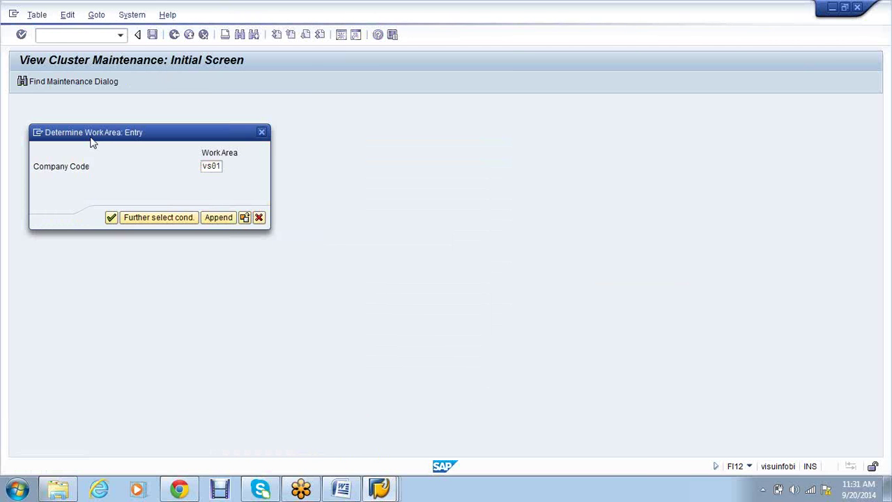
pyautogui.press('Return')
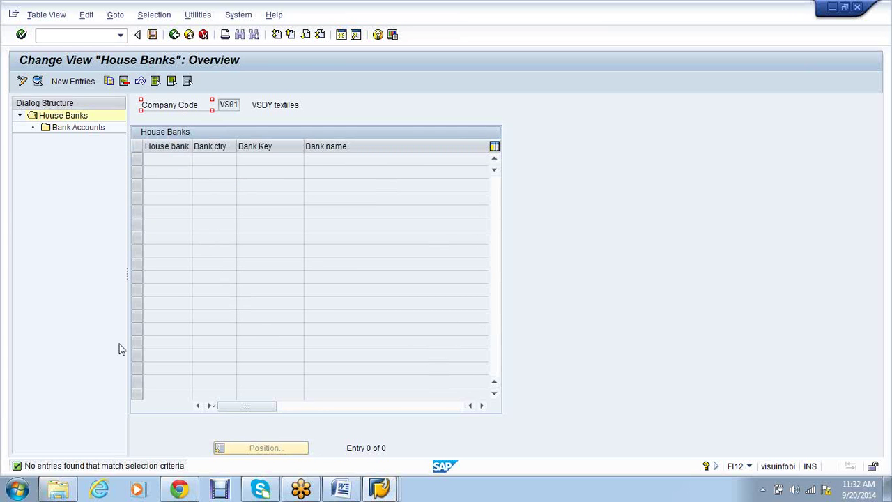
pyautogui.click(70, 82)
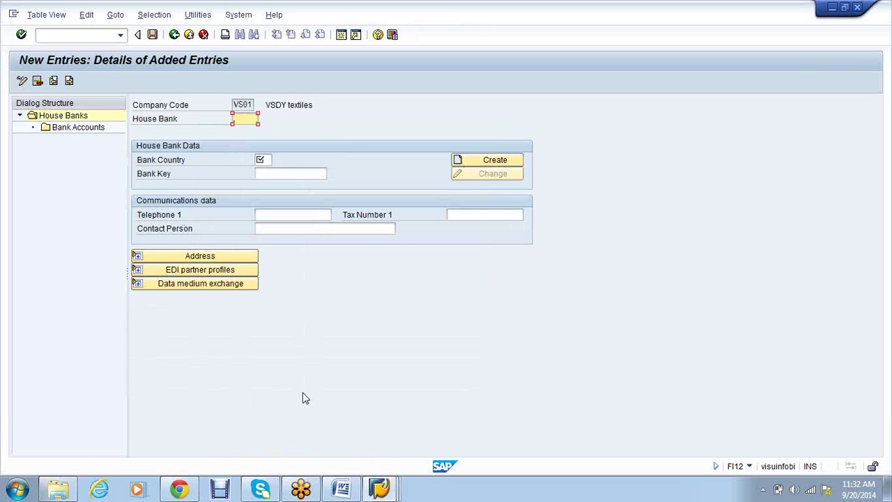
# Enter house bank SBIMH with bank country IN and bank key SBI0001
pyautogui.write('SBIMH')
pyautogui.press('Tab')
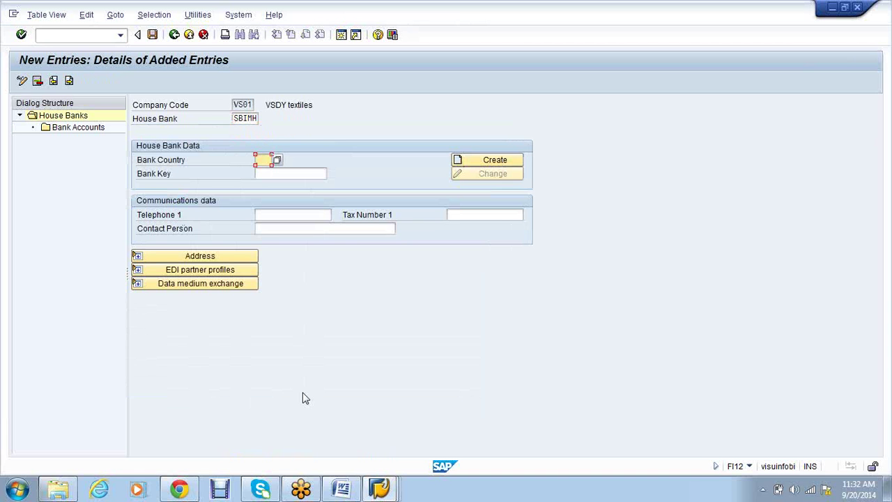
pyautogui.write('IN')
pyautogui.press('Tab')
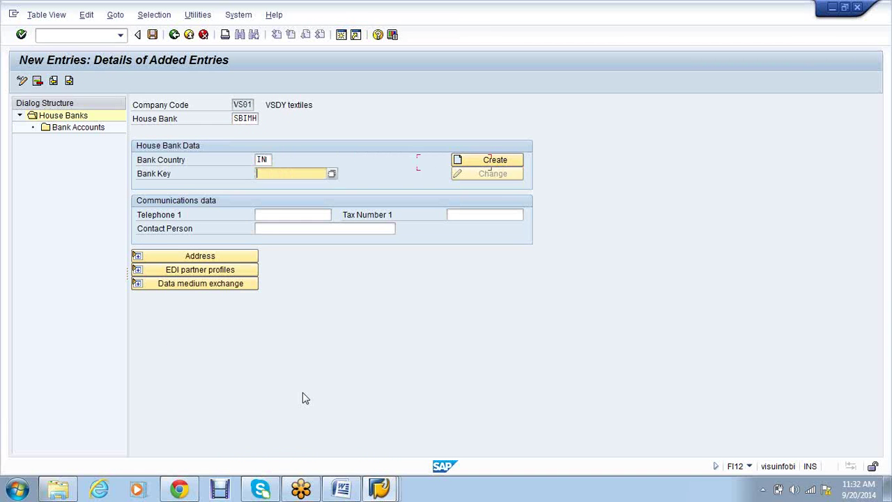
pyautogui.write('SBI0001')
pyautogui.press('Return')
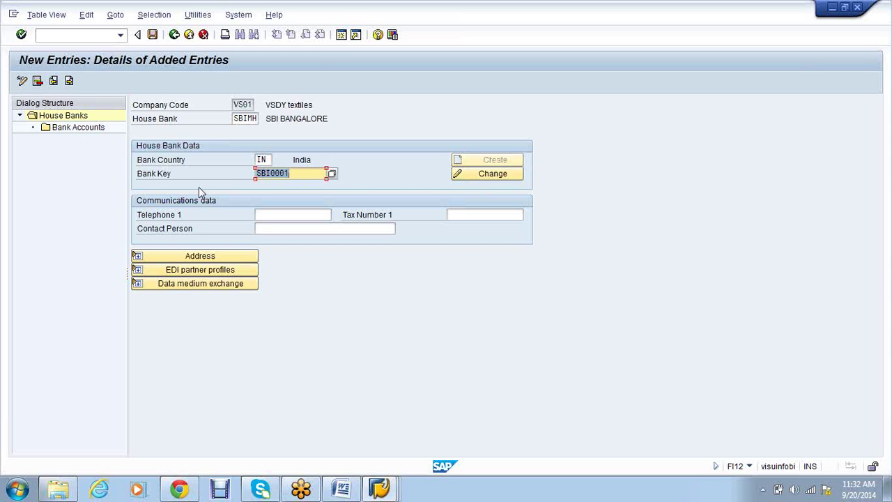
# Expand the address details and change the bank key to SBI0002
pyautogui.click(137, 256)
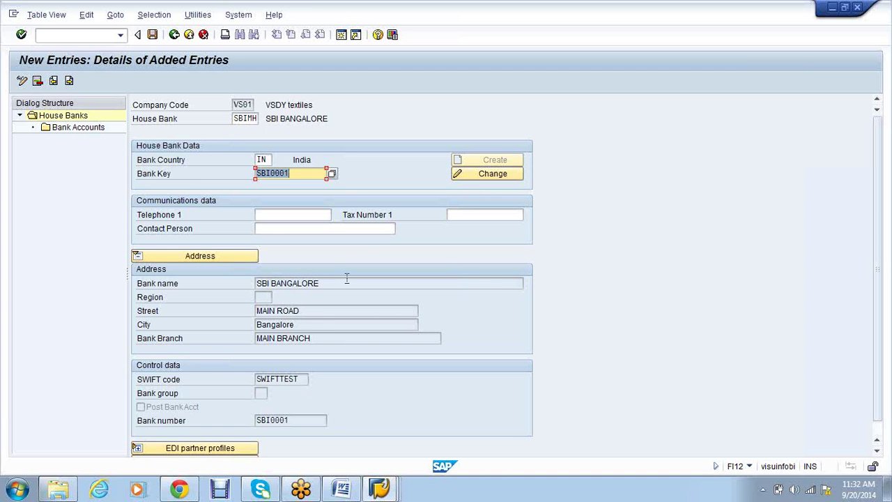
pyautogui.click(297, 173)
pyautogui.press('BackSpace')
pyautogui.write('2')
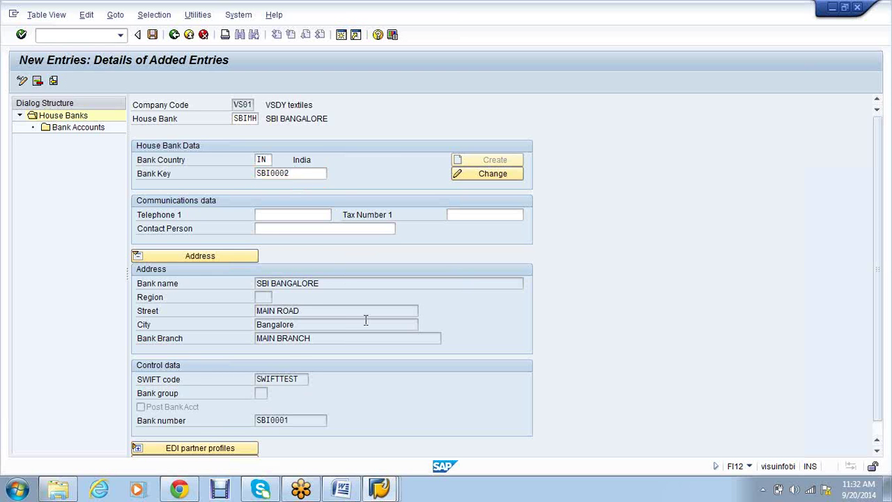
pyautogui.press('Return')
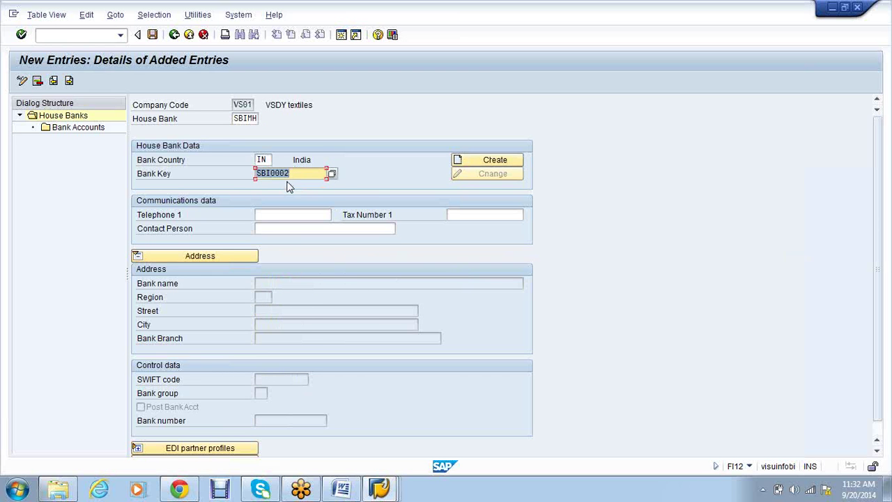
# Create bank SBI0002 with bank name SBI BANGALORE and street JP NAGAR
pyautogui.click(486, 167)
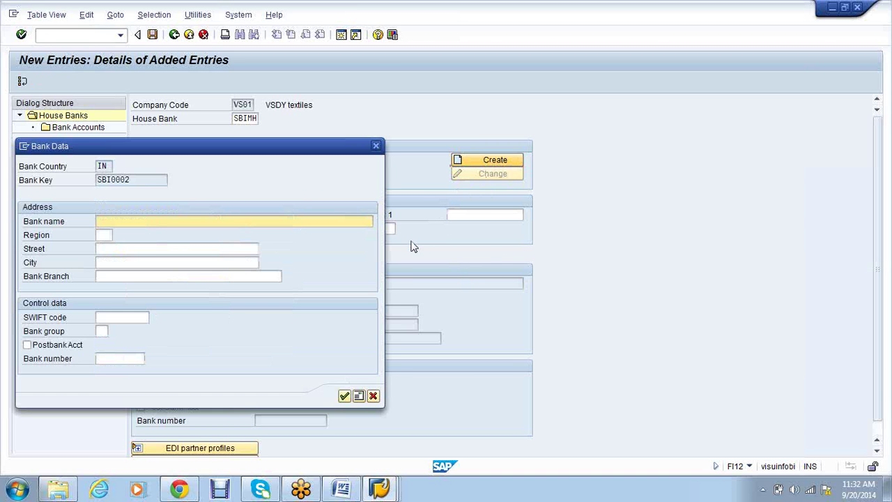
pyautogui.write('SBI')
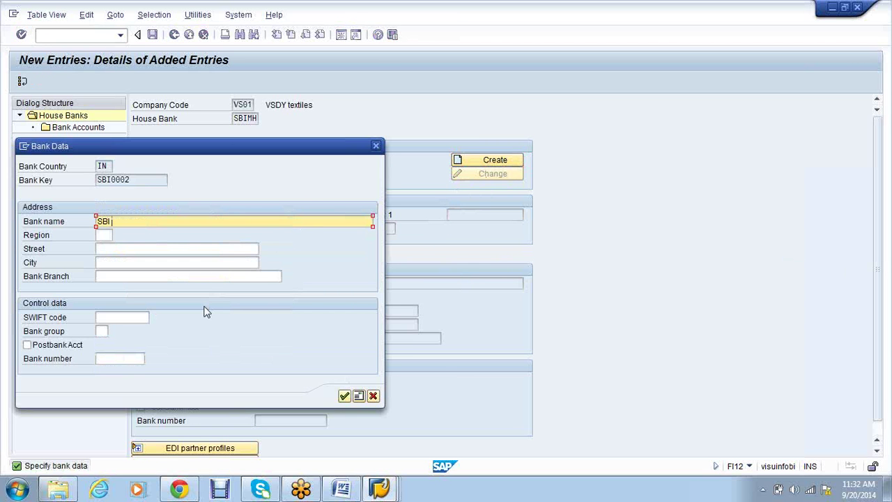
pyautogui.write(' BANGALORE')
pyautogui.press('Tab')
pyautogui.press('Tab')
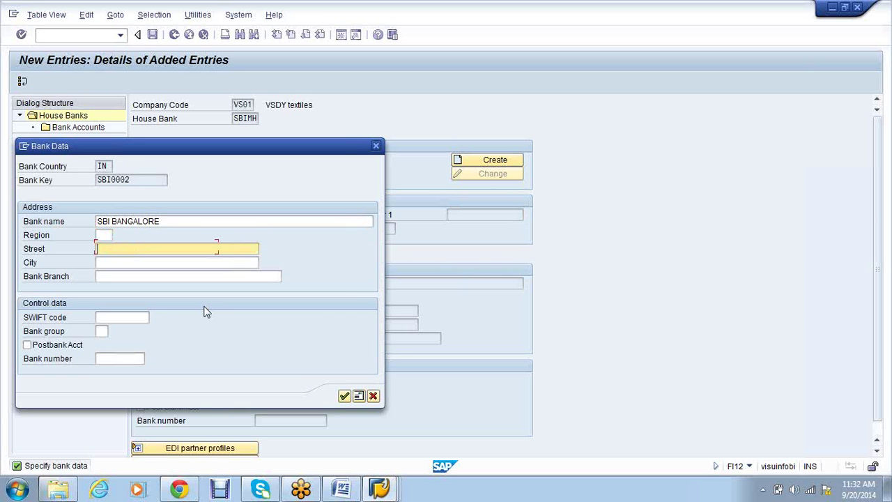
pyautogui.write('JP NAGAR')
pyautogui.moveTo(138, 249); pyautogui.dragTo(98, 252)
pyautogui.hotkey('ctrl', 'c')
pyautogui.click(98, 253)
# Add city Bangalore, branch JP NAGAR, SWIFT code SWIFTJP and bank number SBI0002, then confirm
pyautogui.click(122, 262)
pyautogui.write('B')
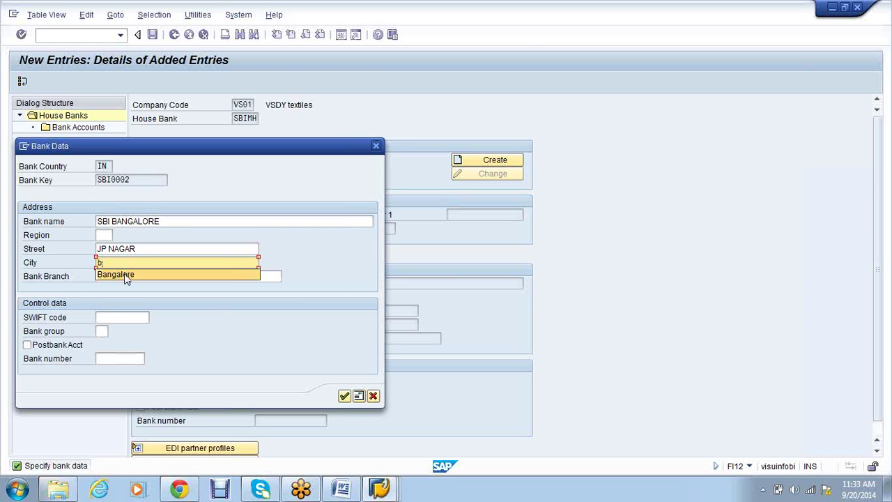
pyautogui.click(126, 274)
pyautogui.hotkey('ctrl', 'v')
pyautogui.click(122, 317)
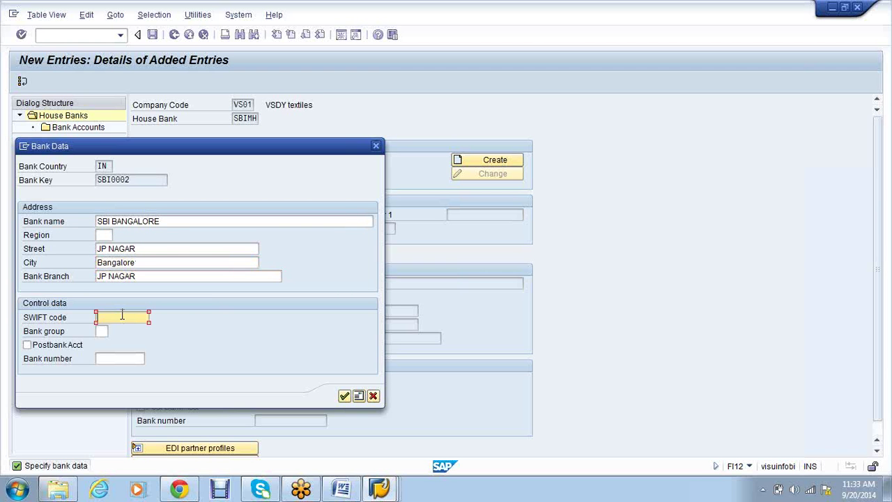
pyautogui.write('SWIFTJP')
pyautogui.press('Tab')
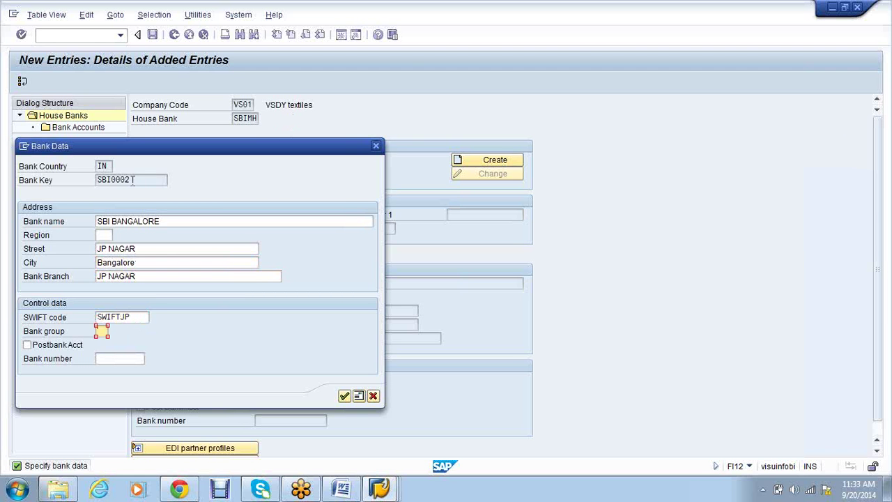
pyautogui.moveTo(135, 180); pyautogui.dragTo(96, 180)
pyautogui.hotkey('ctrl', 'c')
pyautogui.click(127, 357)
pyautogui.hotkey('ctrl', 'v')
pyautogui.click(345, 397)
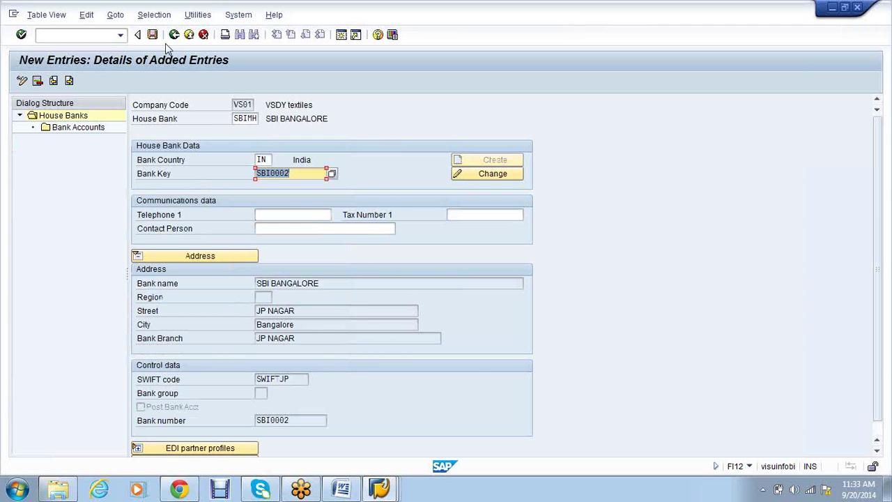
# Save house bank SBIMH under the customizing request and bring up the SAP sign-in window
pyautogui.click(152, 34)
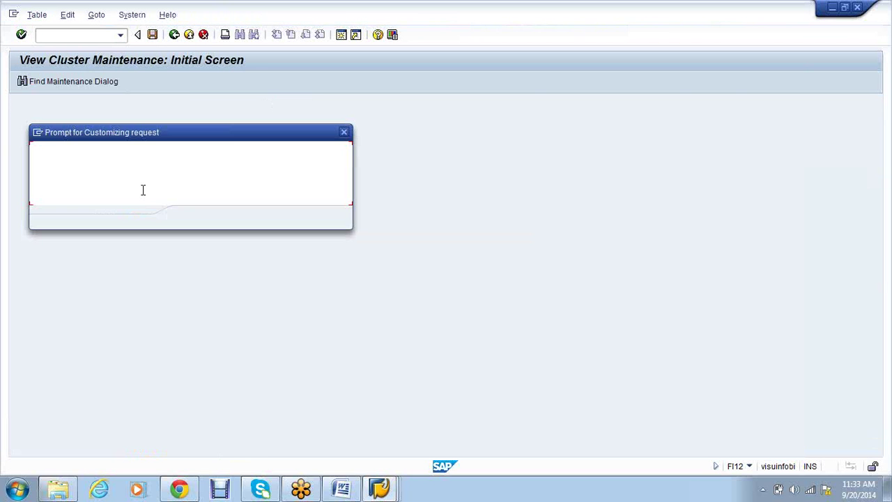
pyautogui.click(192, 220)
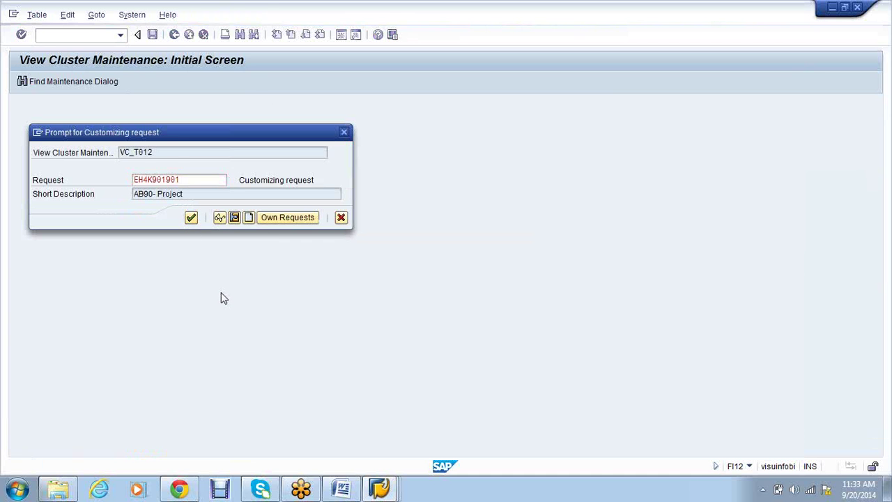
pyautogui.moveTo(387, 490)
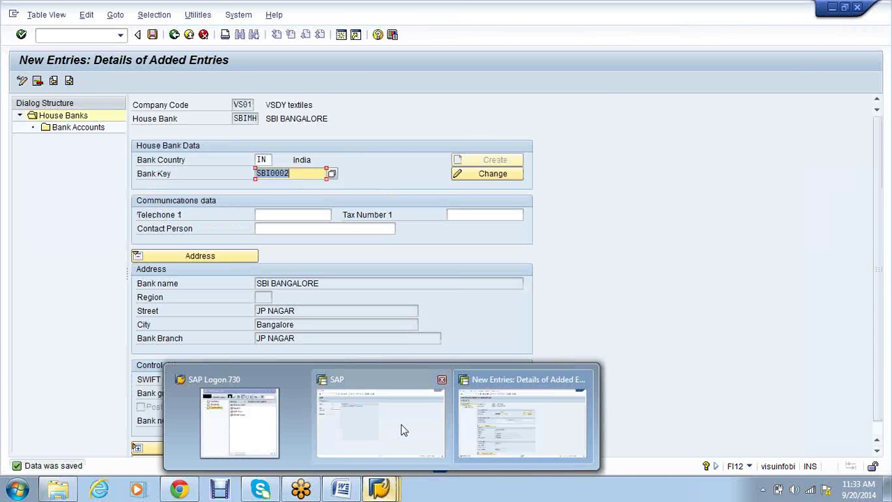
pyautogui.click(401, 429)
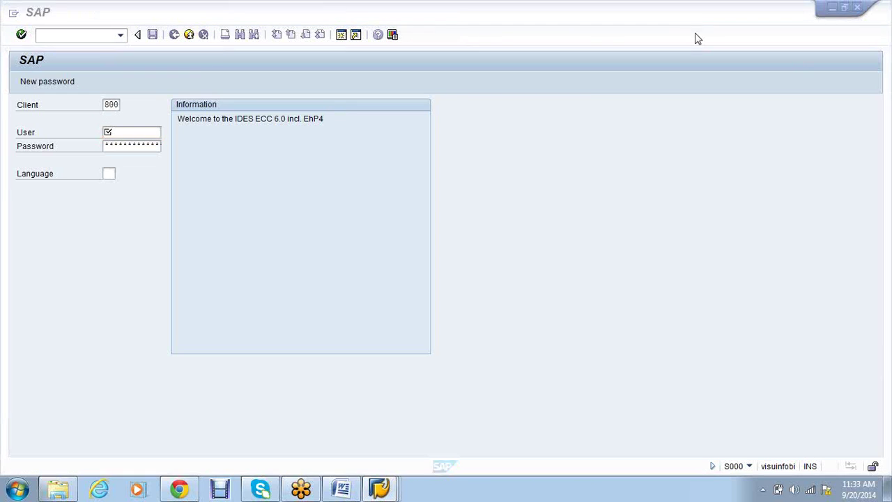
# Close the sign-in window and start transaction FI03 in a new session
pyautogui.click(832, 8)
pyautogui.click(368, 140)
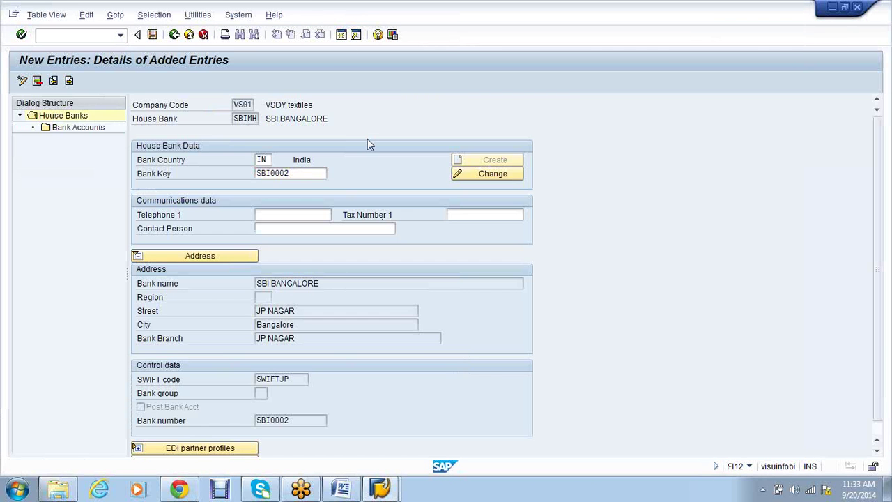
pyautogui.hotkey('ctrl', 'n')
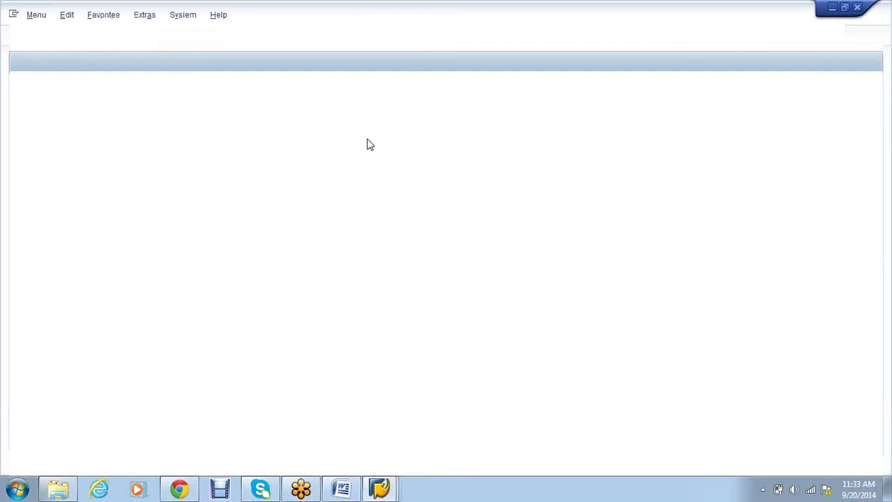
pyautogui.write('fi03')
pyautogui.press('Return')
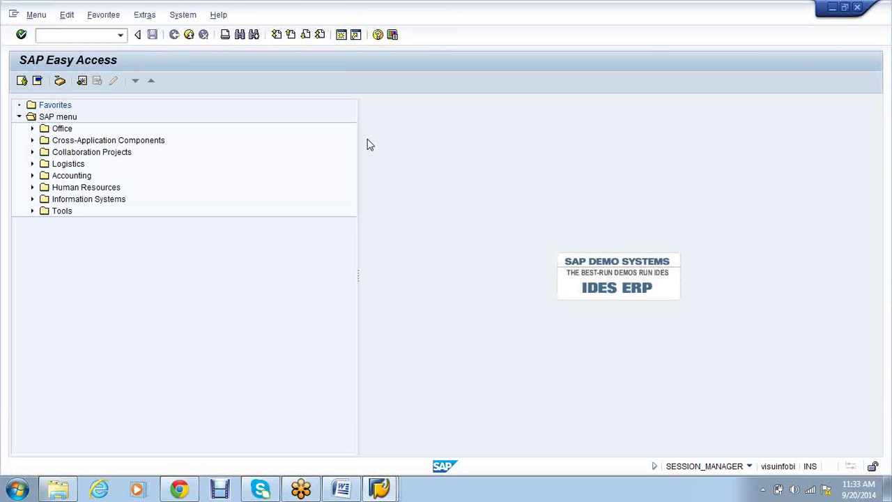
# Display bank SBI0002 for country IN, then return to the house bank entry window
pyautogui.click(122, 146)
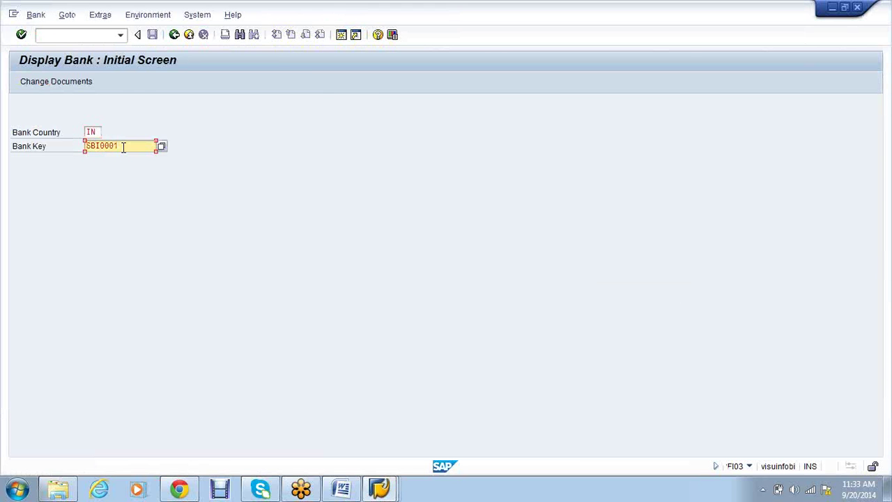
pyautogui.press('BackSpace')
pyautogui.write('2')
pyautogui.press('Return')
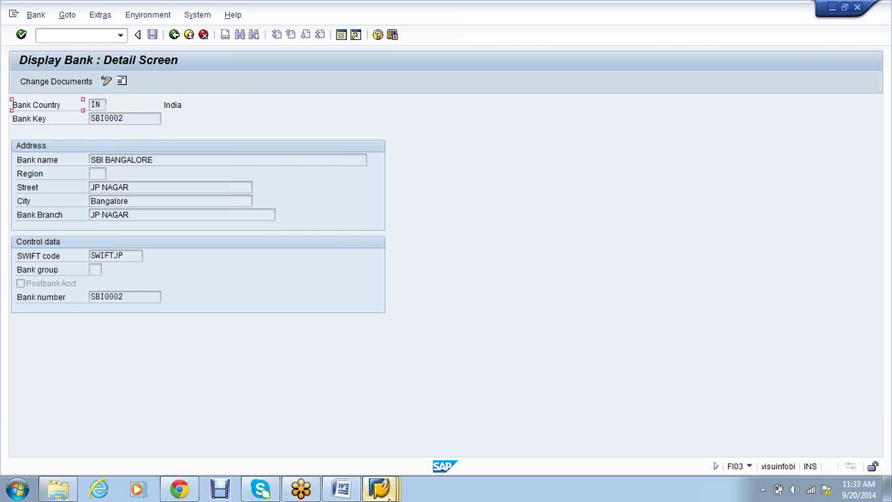
pyautogui.moveTo(390, 491)
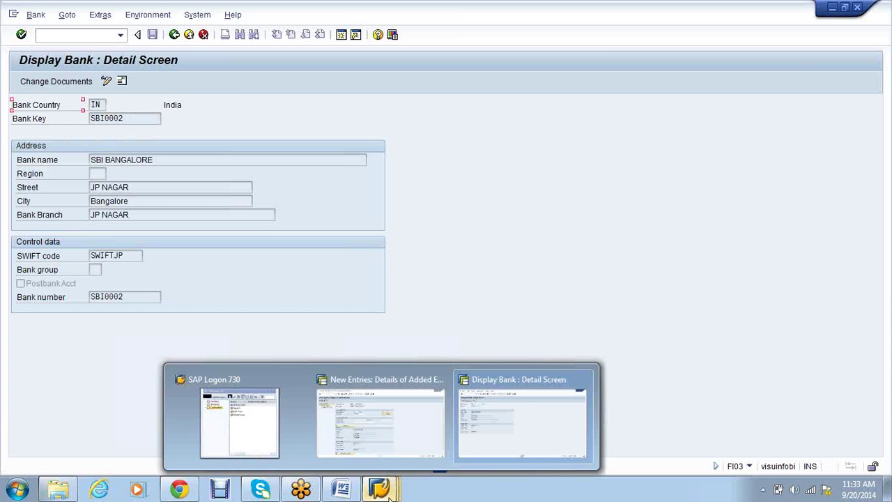
pyautogui.click(389, 442)
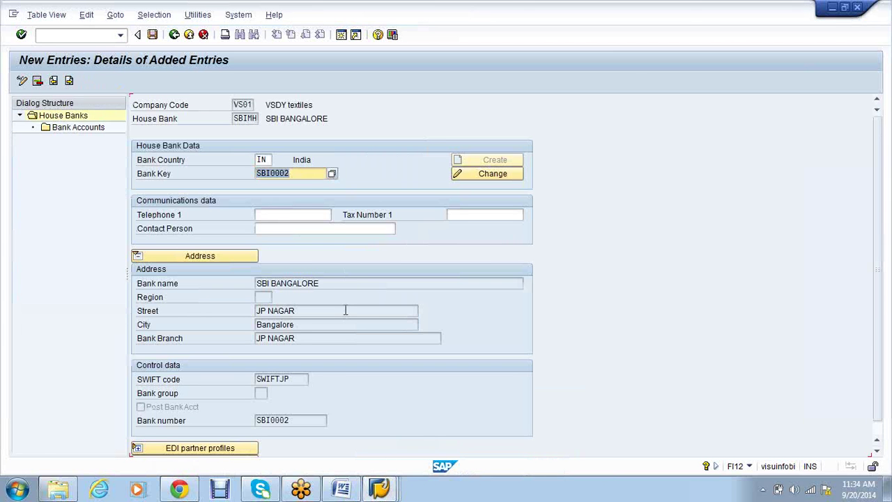
# Resave the house bank and start account VP01 with description 'Vendor payment' and number 232323232
pyautogui.hotkey('ctrl', 's')
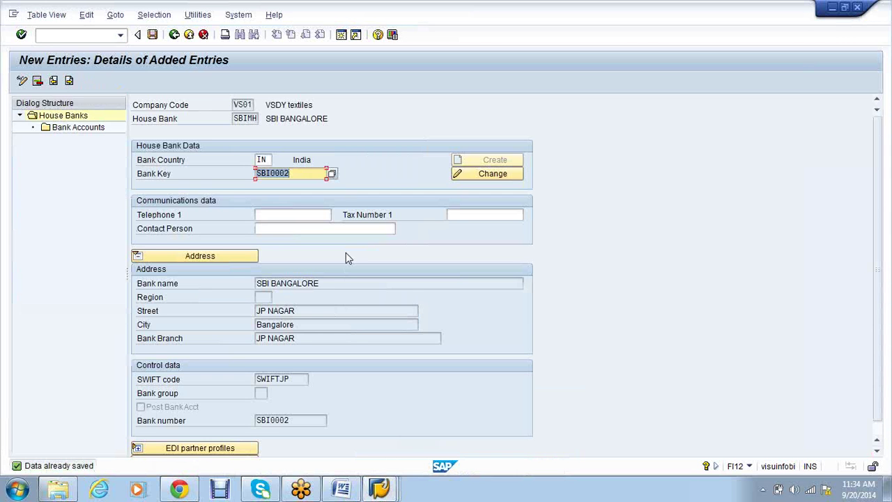
pyautogui.doubleClick(74, 132)
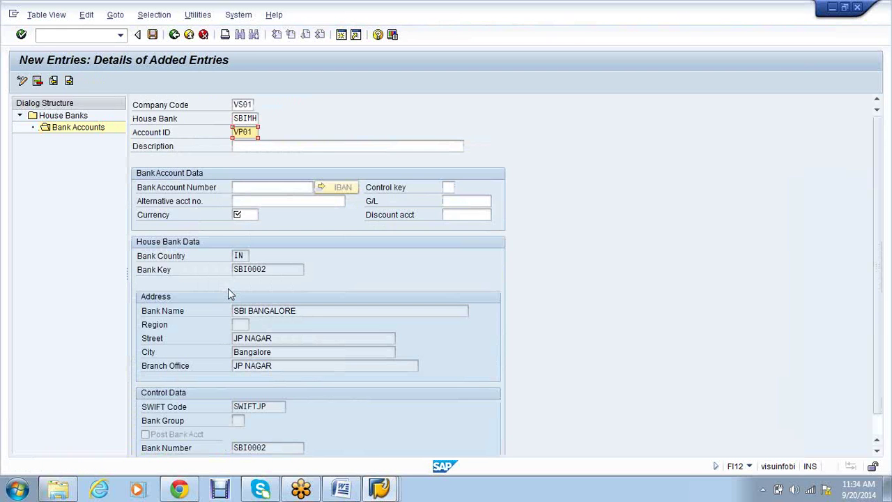
pyautogui.press('Tab')
pyautogui.write('Ven')
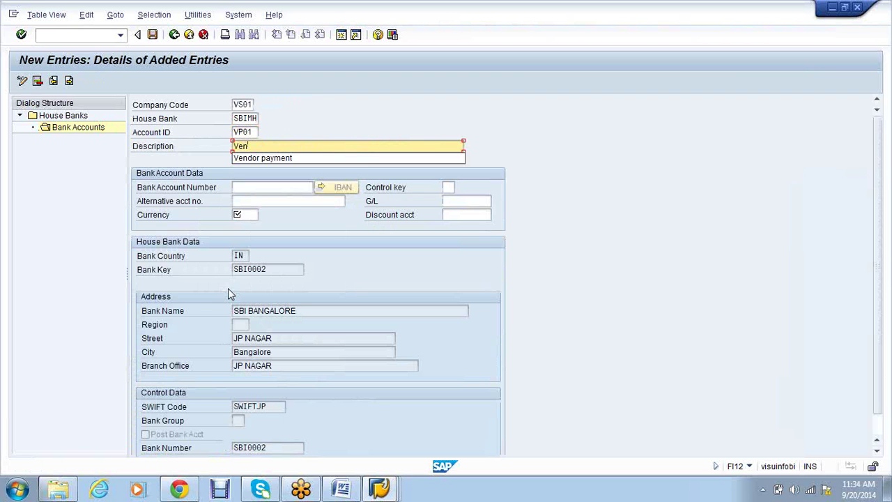
pyautogui.press('Down')
pyautogui.press('Return')
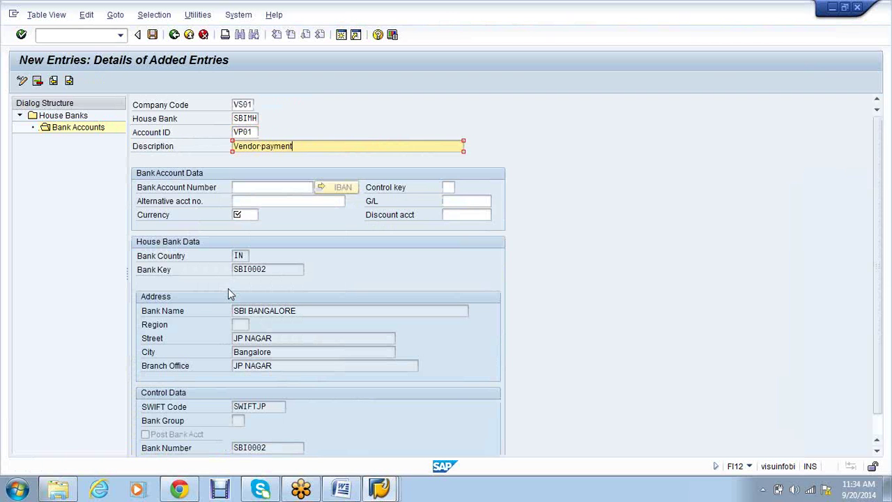
pyautogui.press('Tab')
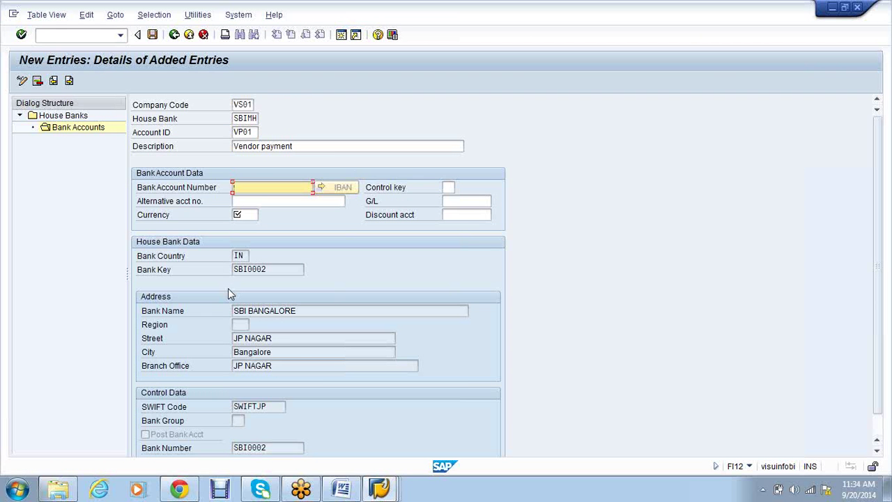
pyautogui.write('232323232')
# Set currency INR and G/L account BANK ACCOUNT (1), then save VP01
pyautogui.press('Tab')
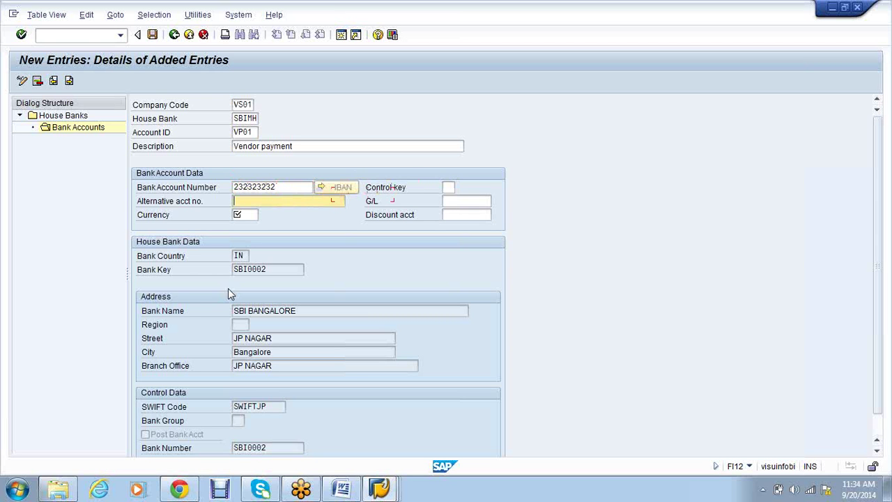
pyautogui.press('Tab')
pyautogui.write('INR')
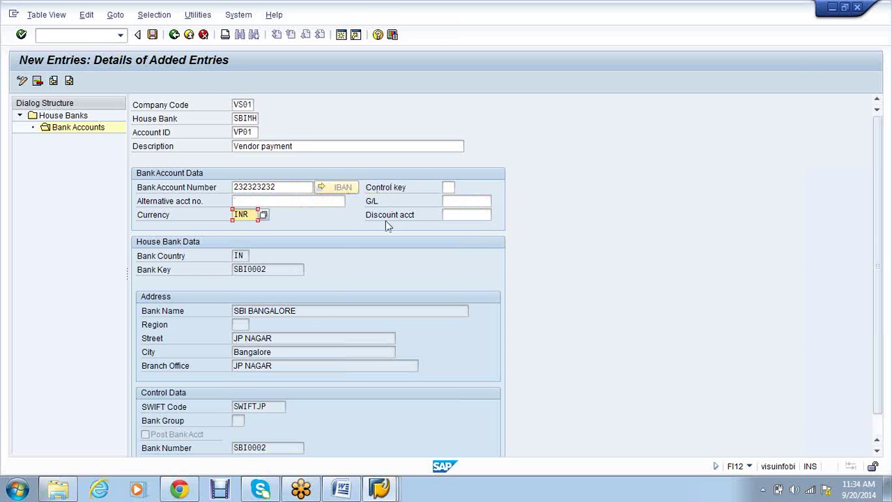
pyautogui.click(471, 202)
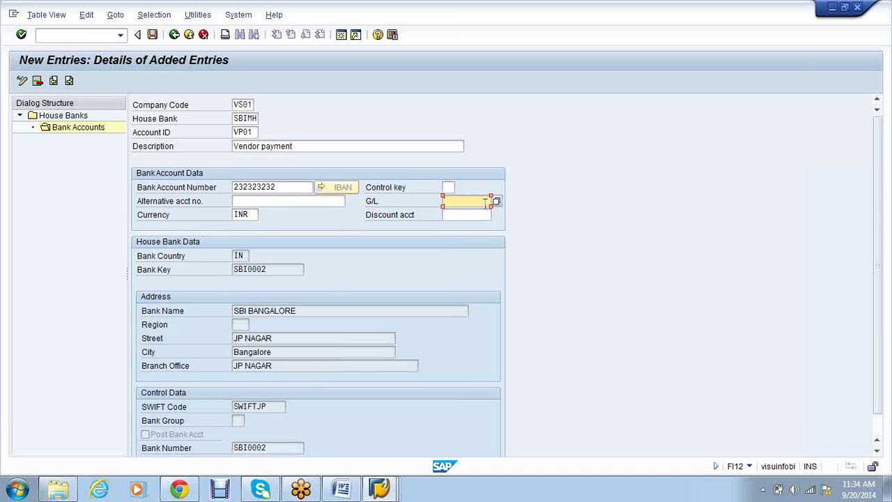
pyautogui.click(496, 202)
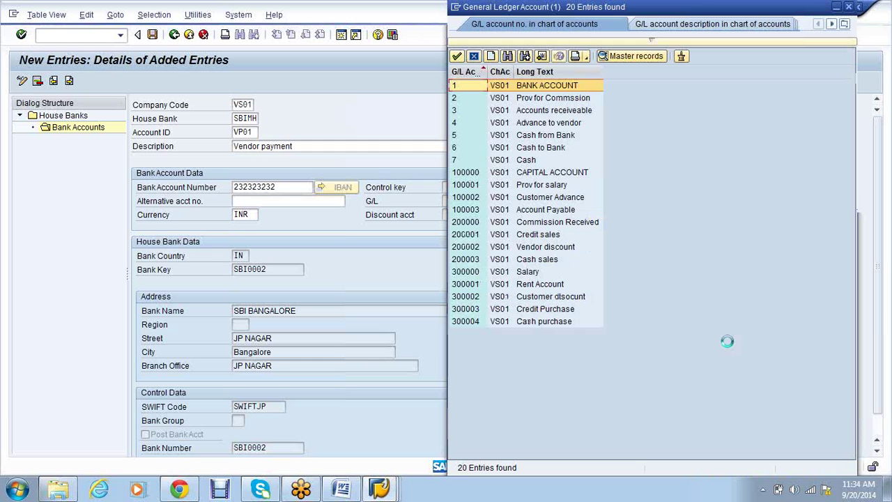
pyautogui.click(541, 86)
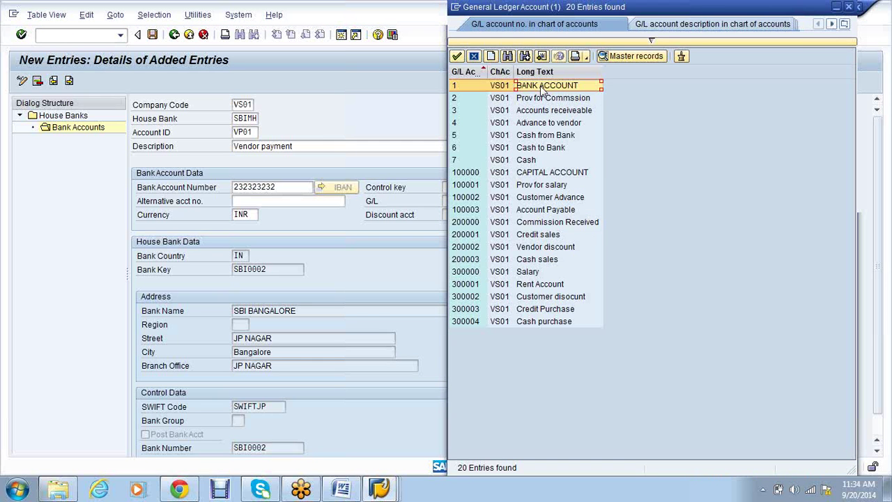
pyautogui.doubleClick(542, 87)
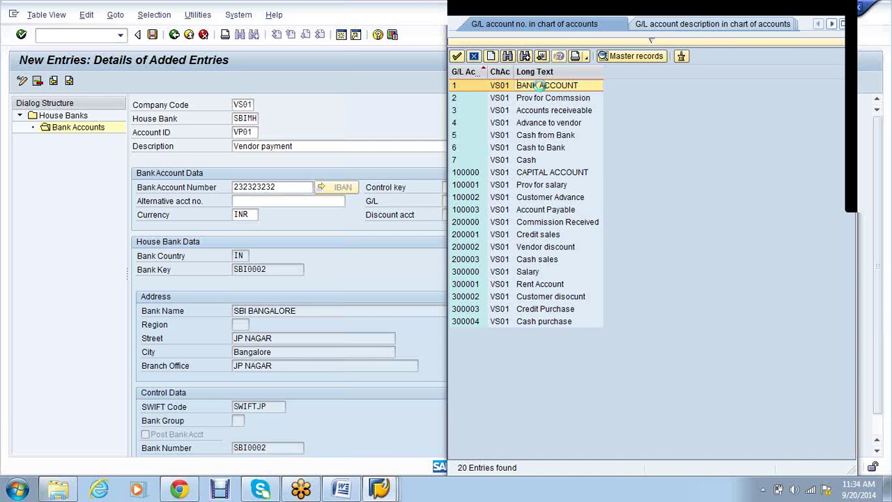
pyautogui.hotkey('ctrl', 's')
# Add bank account SP01 with description 'salary payment' and account number 999919191
pyautogui.click(52, 81)
pyautogui.write('SP')
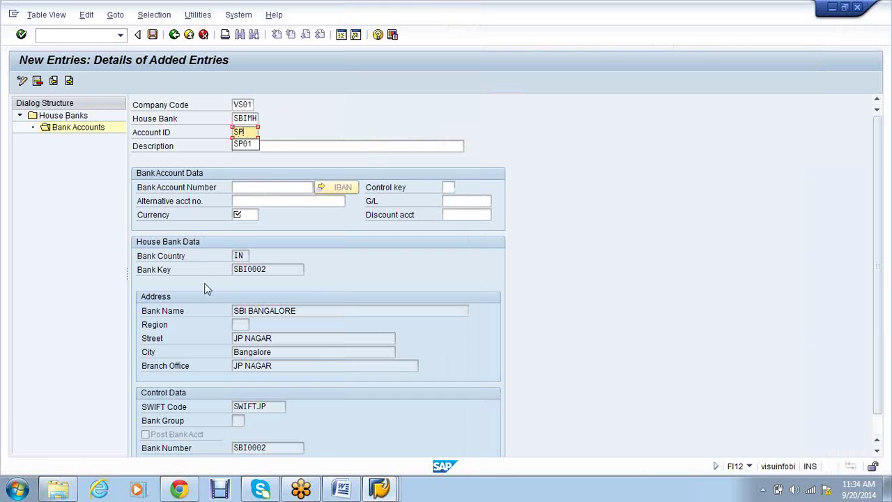
pyautogui.write('01')
pyautogui.press('Tab')
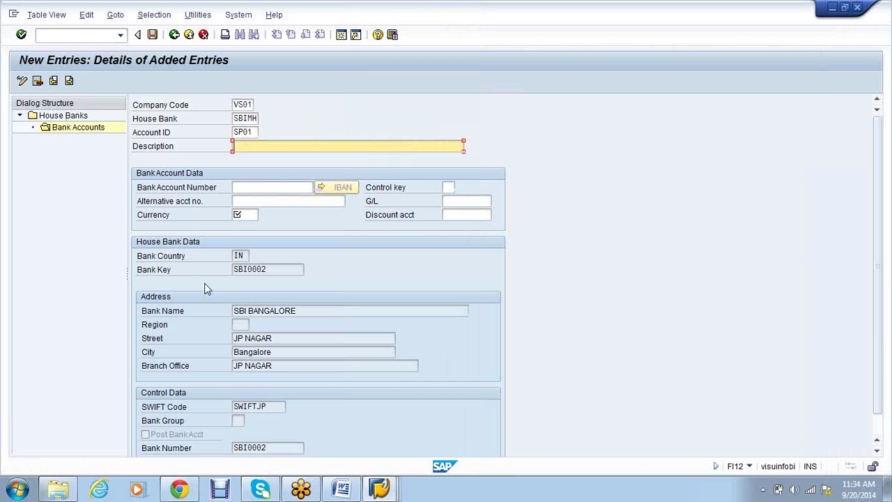
pyautogui.write('Sa')
pyautogui.press('Down')
pyautogui.press('Return')
pyautogui.press('Tab')
pyautogui.write('999919191')
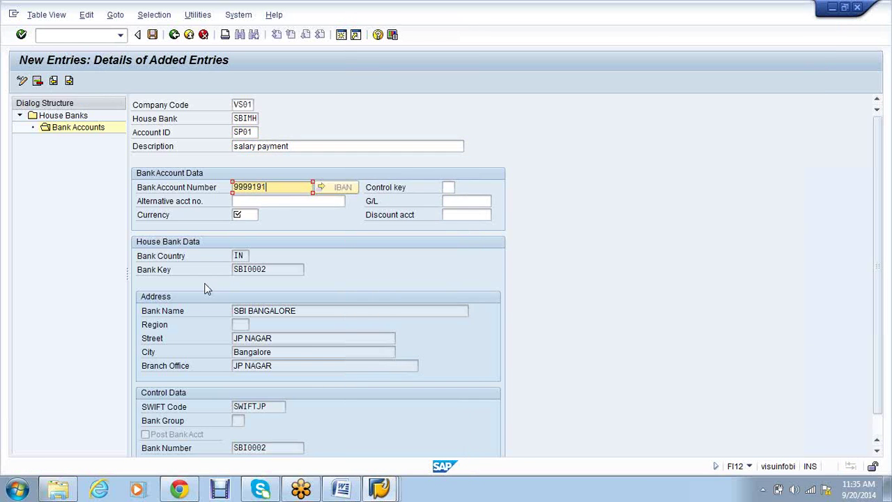
# Set SP01's currency to INR and G/L account to 1, then save
pyautogui.press('Tab')
pyautogui.press('Tab')
pyautogui.press('Tab')
pyautogui.press('Tab')
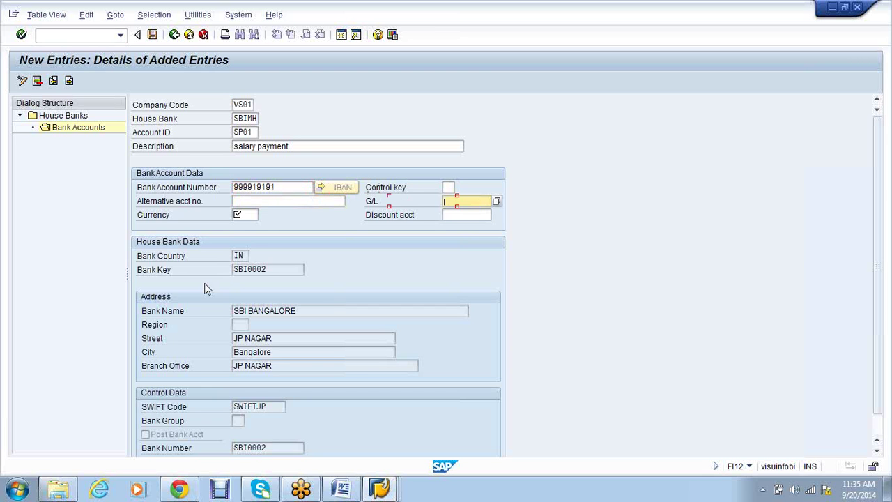
pyautogui.write('IN')
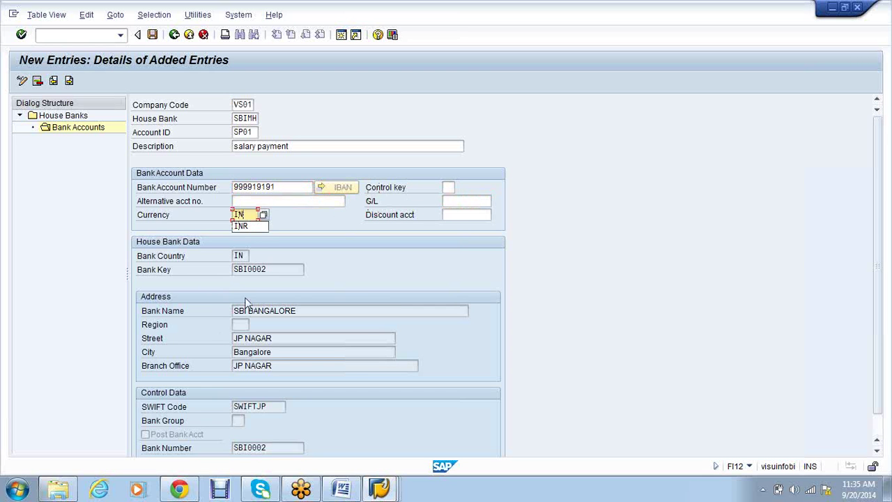
pyautogui.click(241, 226)
pyautogui.click(449, 201)
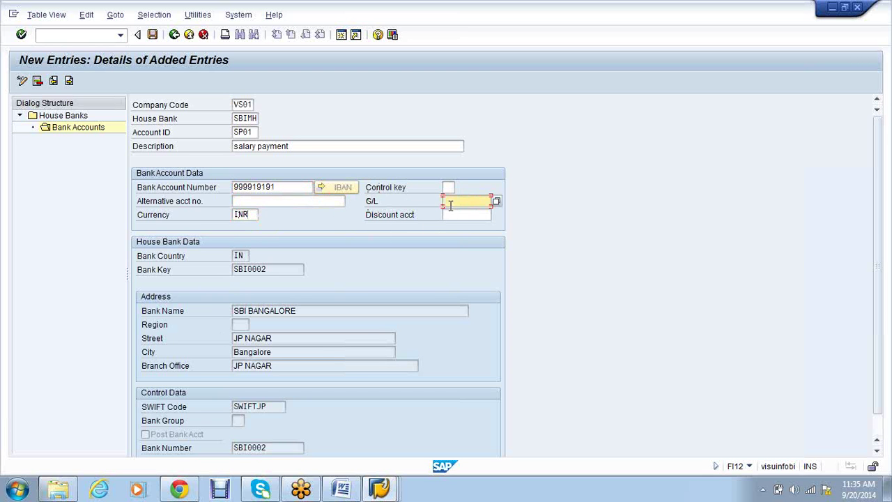
pyautogui.write('1')
pyautogui.click(152, 34)
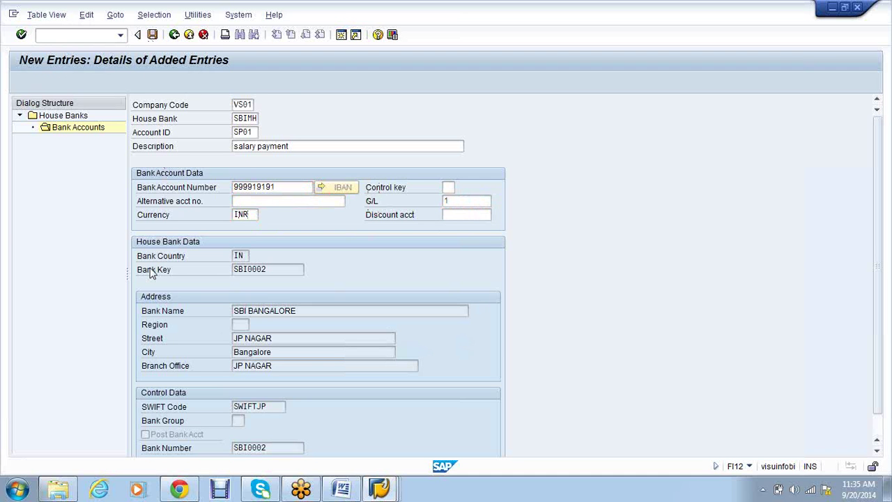
pyautogui.click(70, 37)
# Run /nfchi for house bank SBIMH and account VP01 and switch check lots to change mode
pyautogui.write('/nfchi')
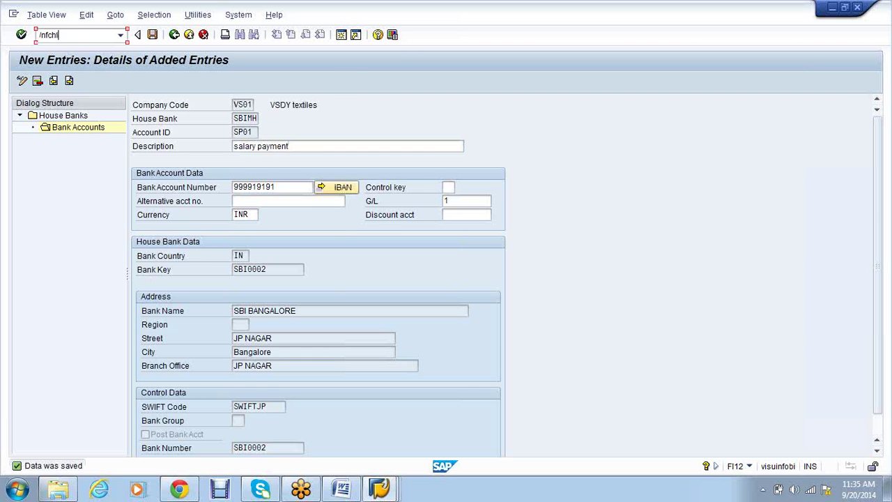
pyautogui.press('Return')
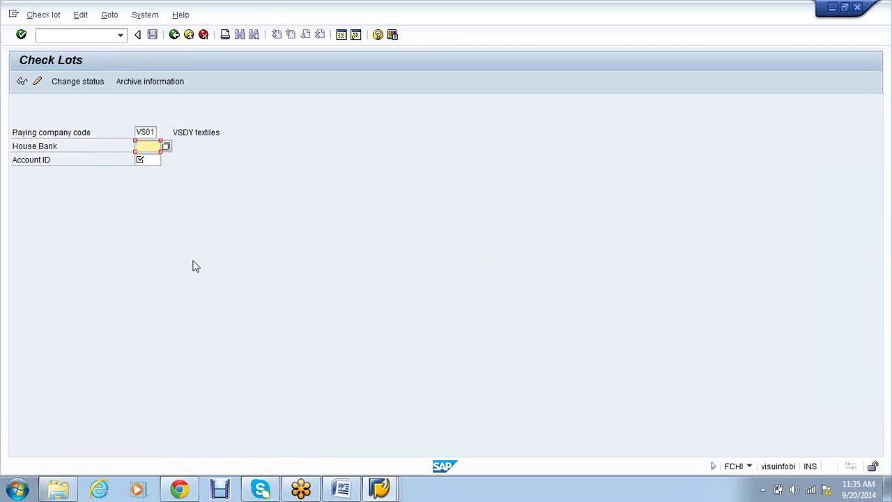
pyautogui.click(167, 145)
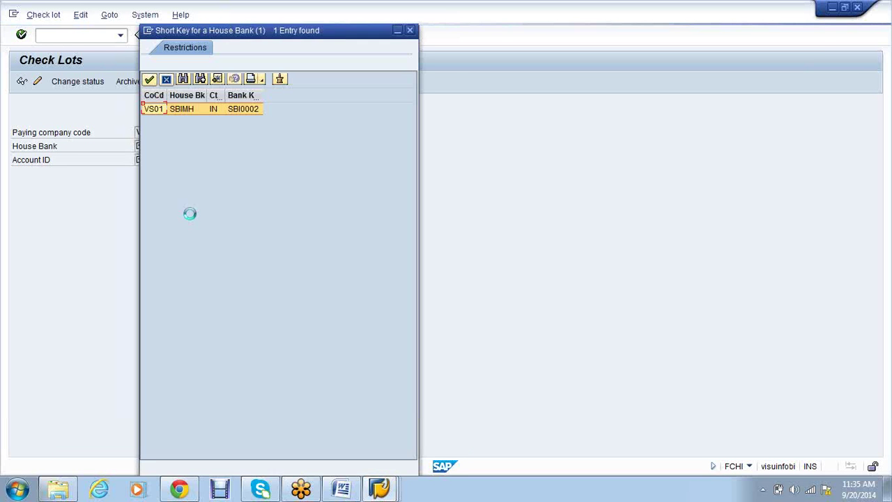
pyautogui.doubleClick(183, 109)
pyautogui.click(152, 160)
pyautogui.write('Vp01')
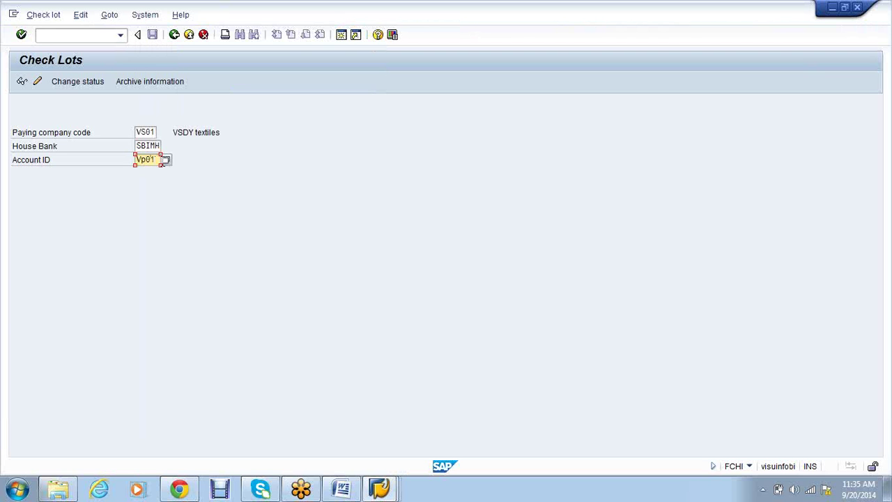
pyautogui.press('Return')
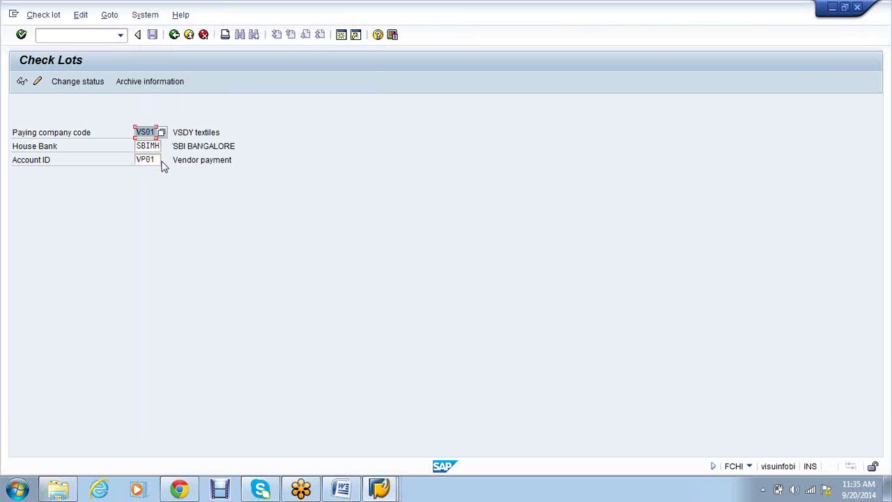
pyautogui.click(38, 83)
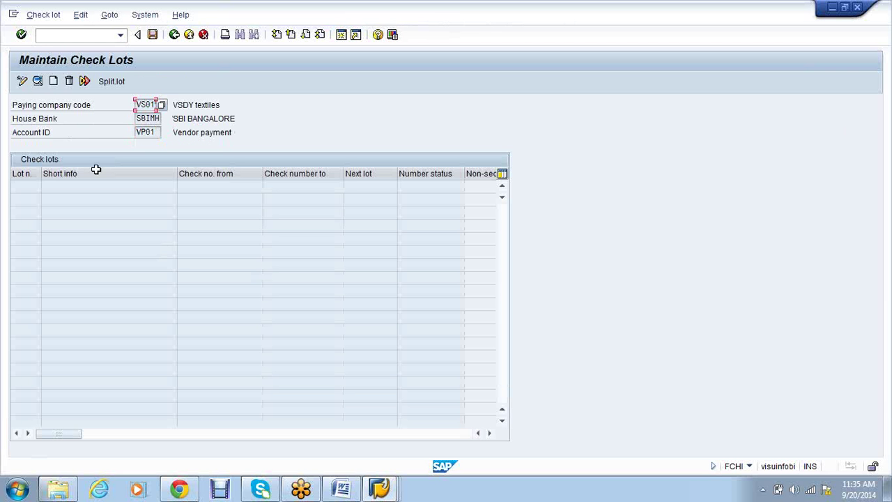
# Create check lot 1 with check numbers 1 to 99999, which triggers a number-length error
pyautogui.click(56, 82)
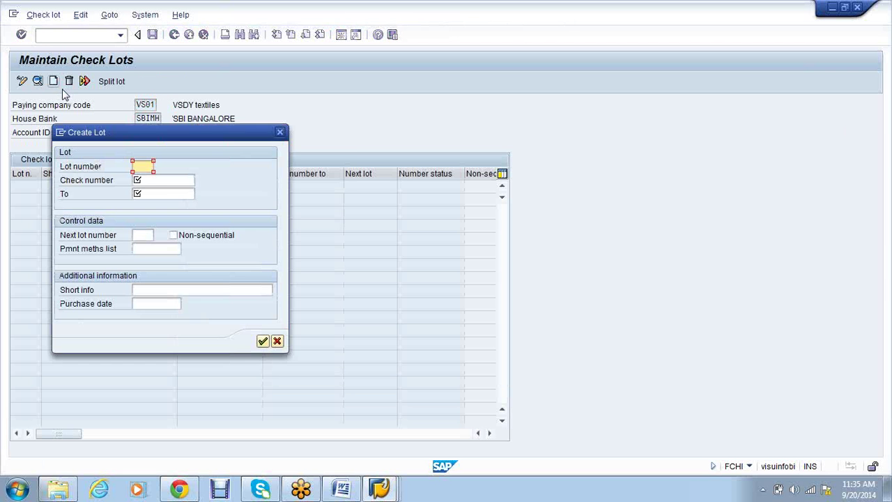
pyautogui.write('3001')
pyautogui.press('Tab')
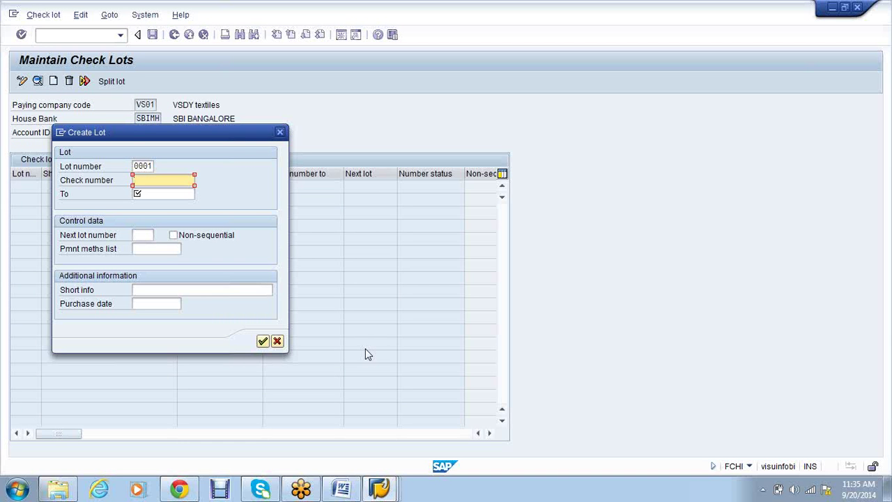
pyautogui.write('1')
pyautogui.press('Tab')
pyautogui.write('99999')
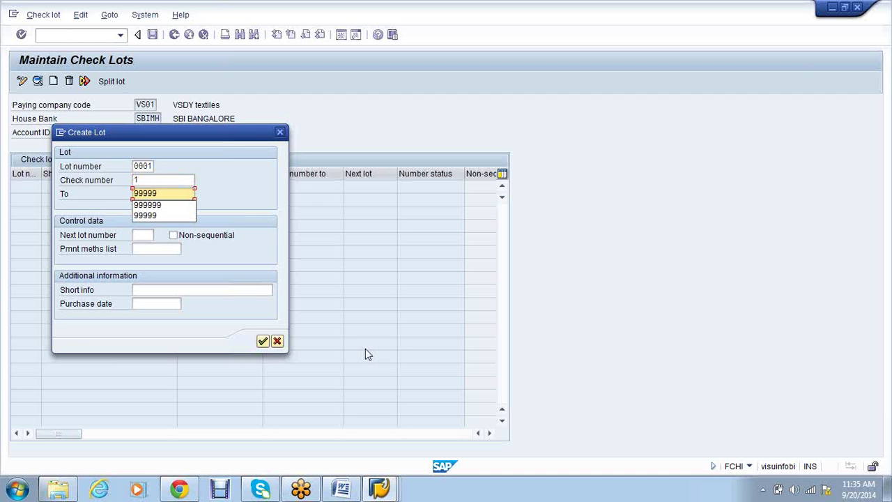
pyautogui.press('Return')
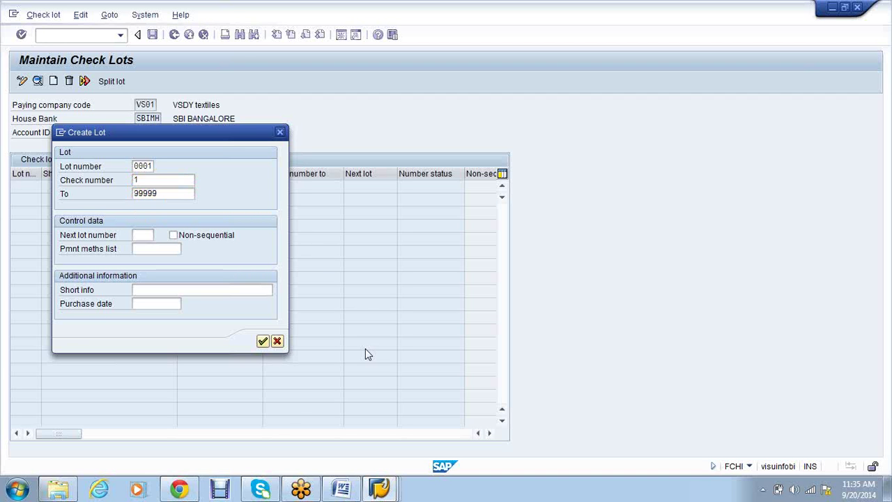
pyautogui.press('Return')
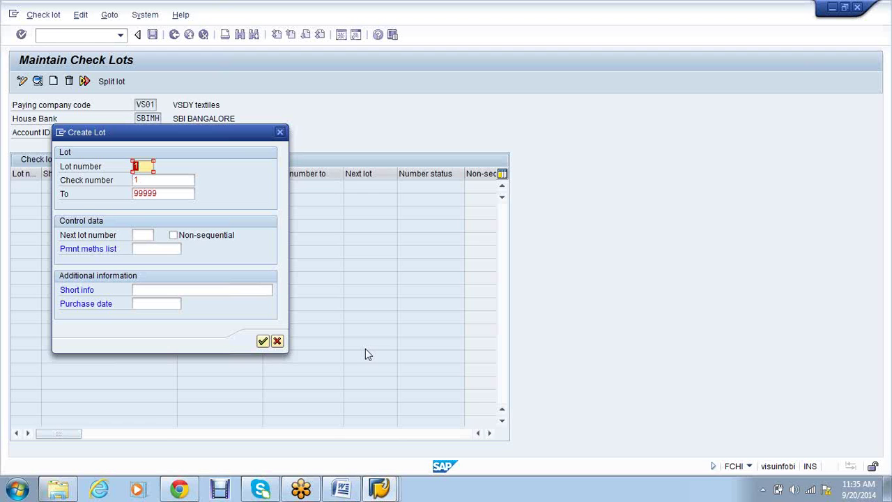
# Correct the check number range to 000001–999999 and submit the lot
pyautogui.press('Tab')
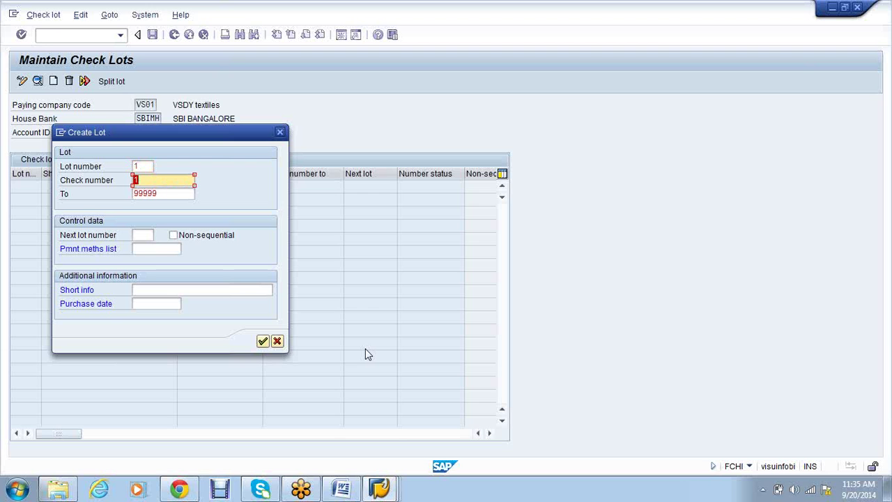
pyautogui.press('BackSpace')
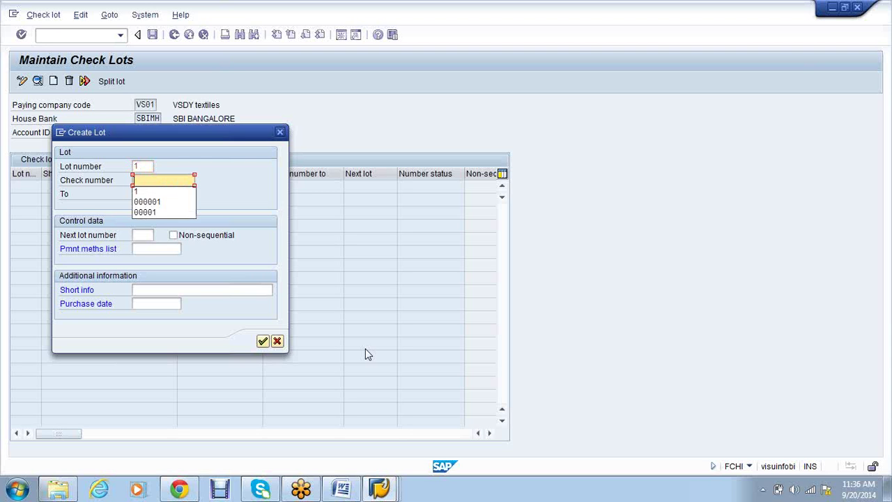
pyautogui.write('000001')
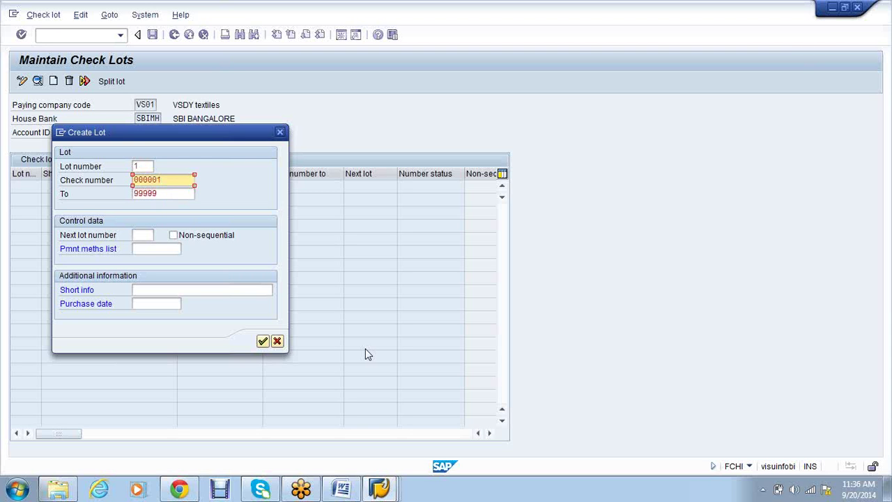
pyautogui.press('Tab')
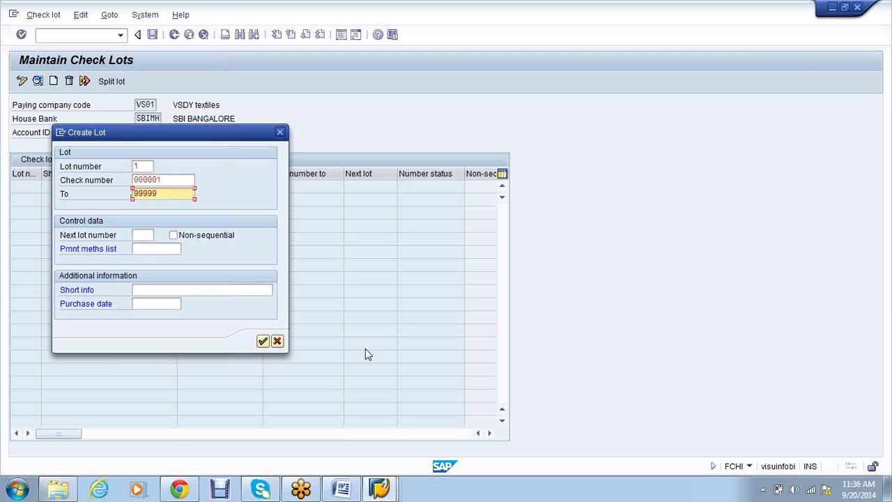
pyautogui.write('9')
pyautogui.press('Return')
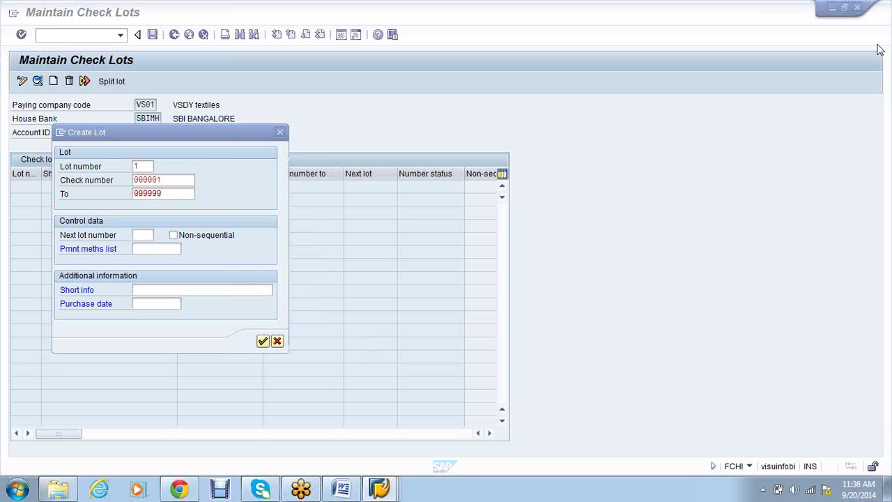
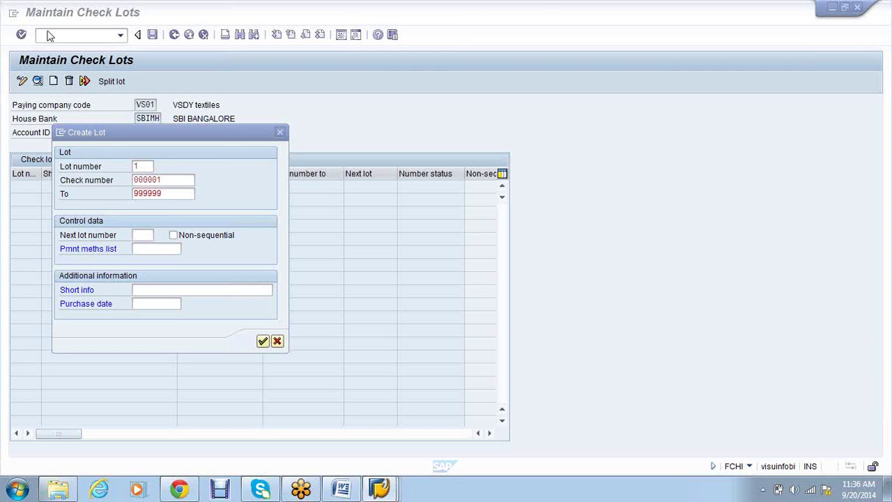
# Review check lot 1 with numbers 000001 to 999999 for SBIMH/VP01 and save it
pyautogui.click(171, 193)
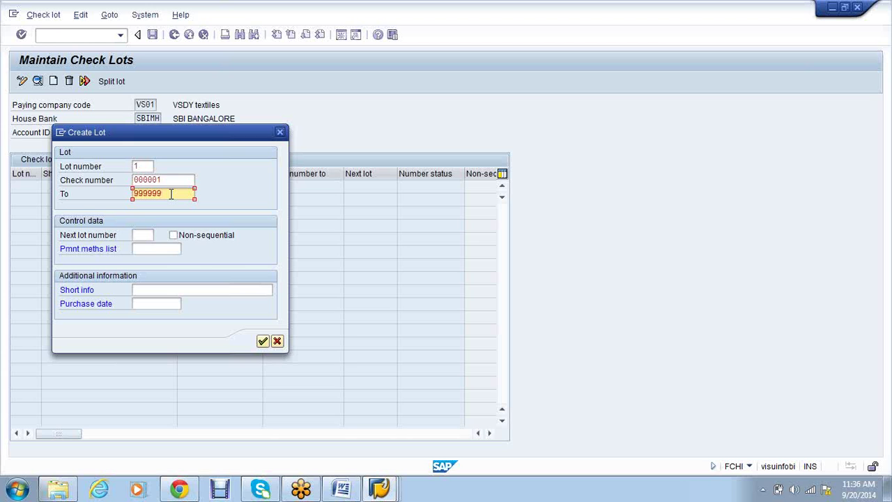
pyautogui.click(169, 180)
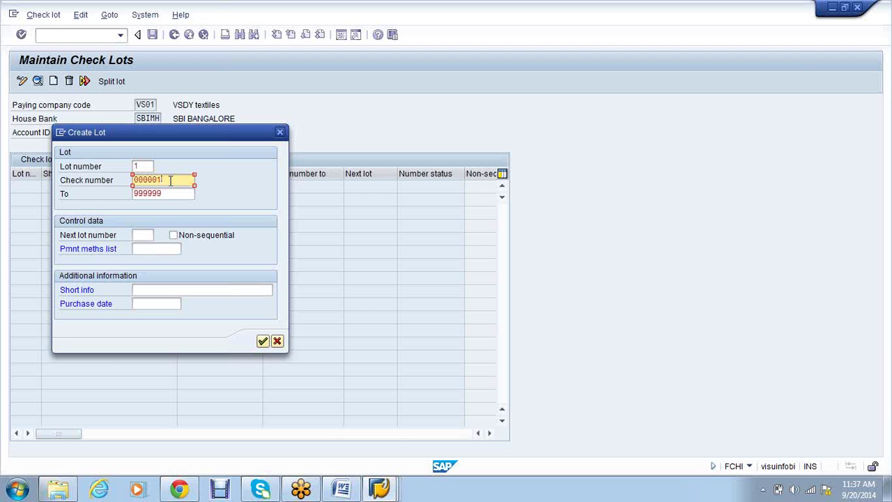
pyautogui.click(177, 192)
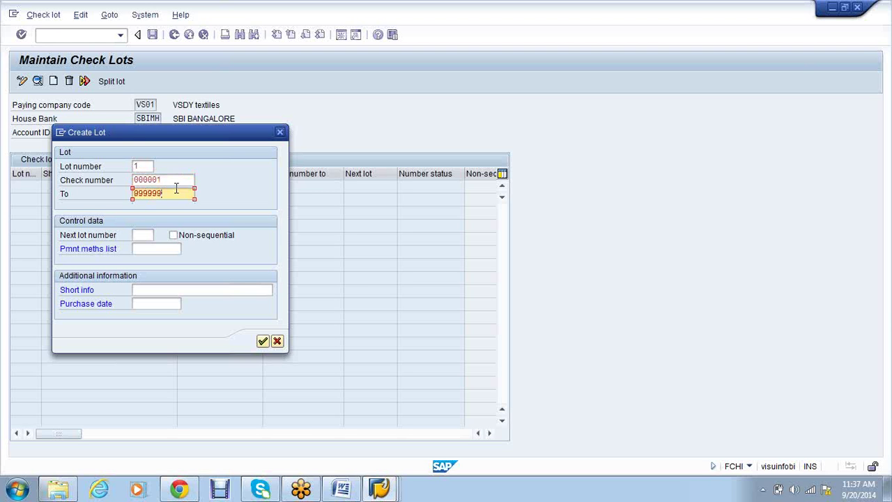
pyautogui.click(177, 179)
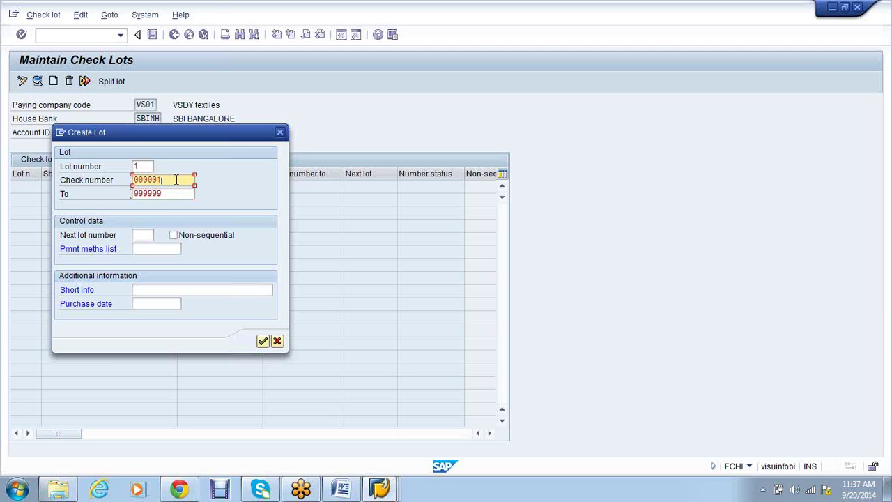
pyautogui.click(726, 352)
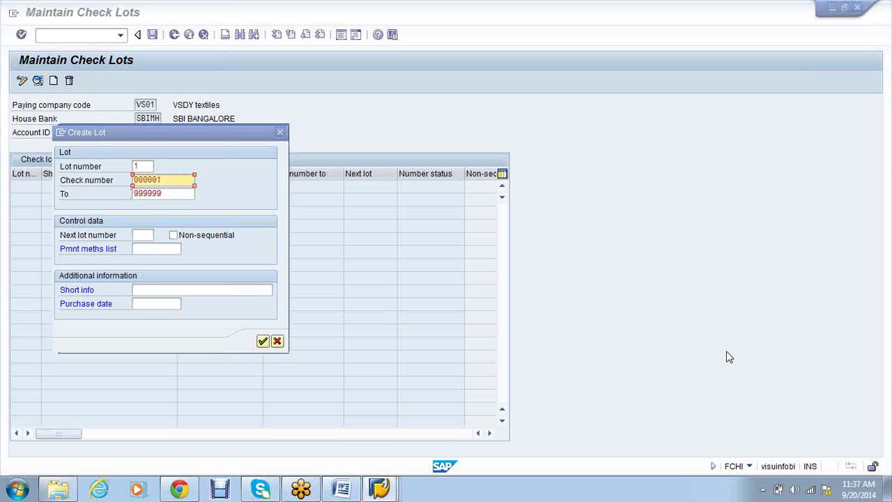
pyautogui.click(143, 239)
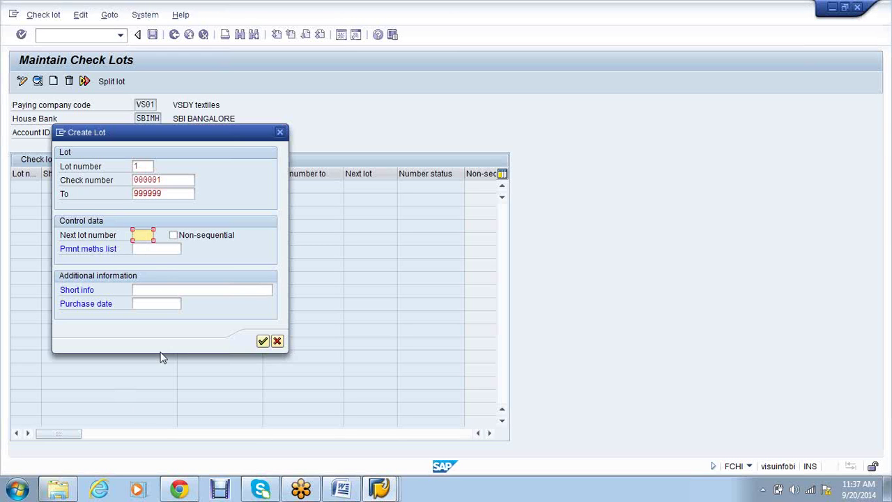
pyautogui.click(155, 249)
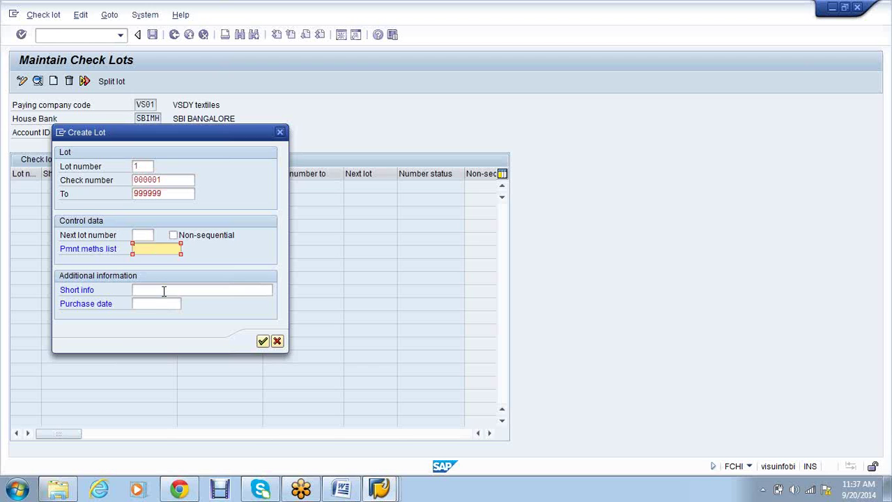
pyautogui.click(165, 290)
pyautogui.click(164, 304)
pyautogui.click(165, 291)
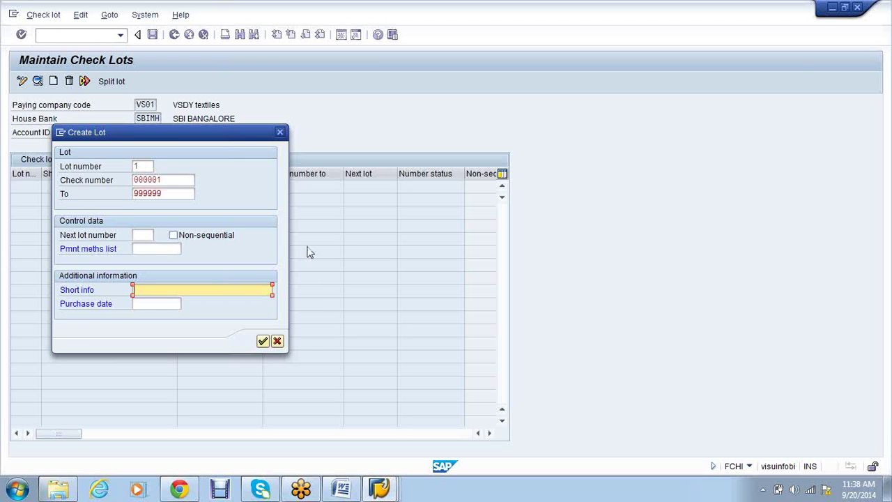
pyautogui.click(265, 342)
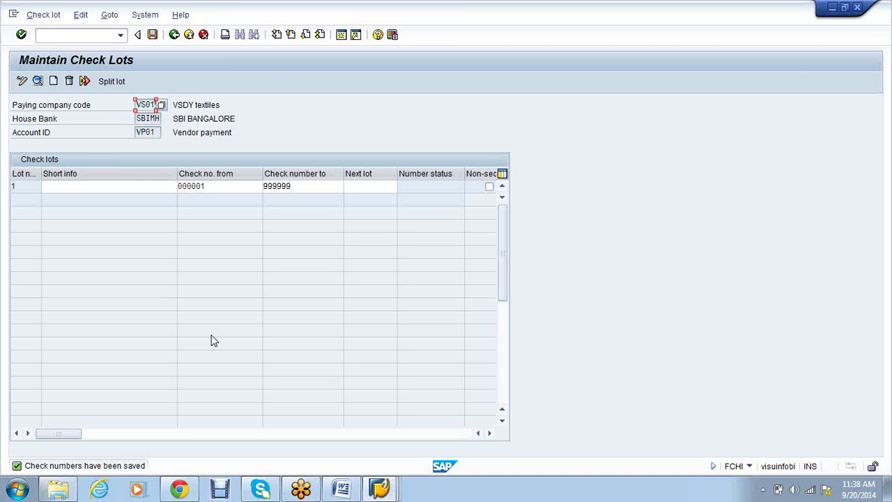
# Run /NFBL5N to list all vendor line items for company code VS01
pyautogui.click(91, 36)
pyautogui.write('/NFBL')
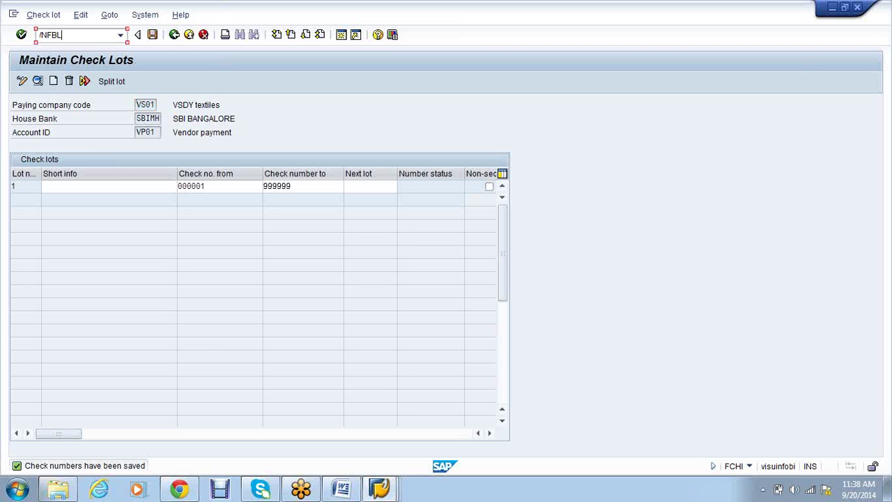
pyautogui.write('5N')
pyautogui.press('Return')
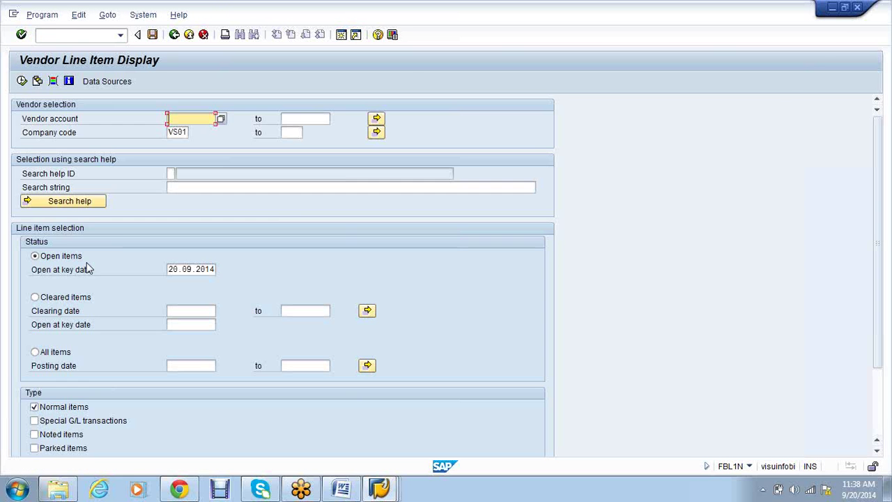
pyautogui.click(43, 354)
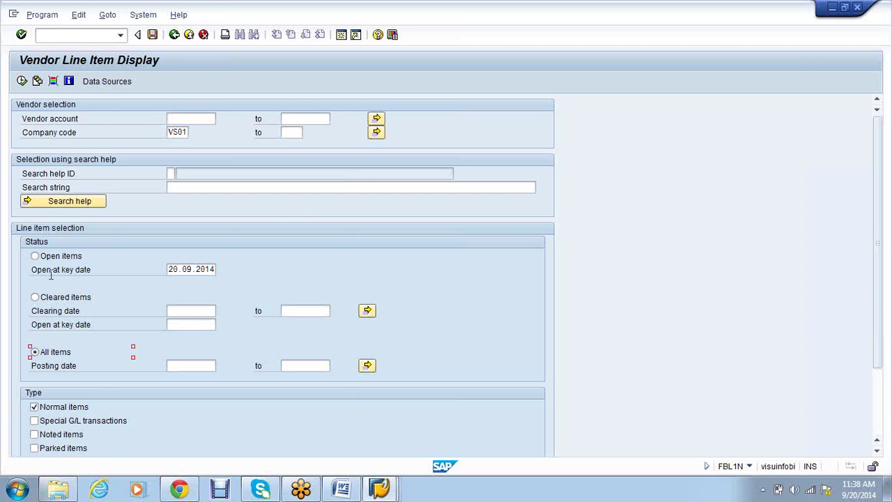
pyautogui.click(22, 82)
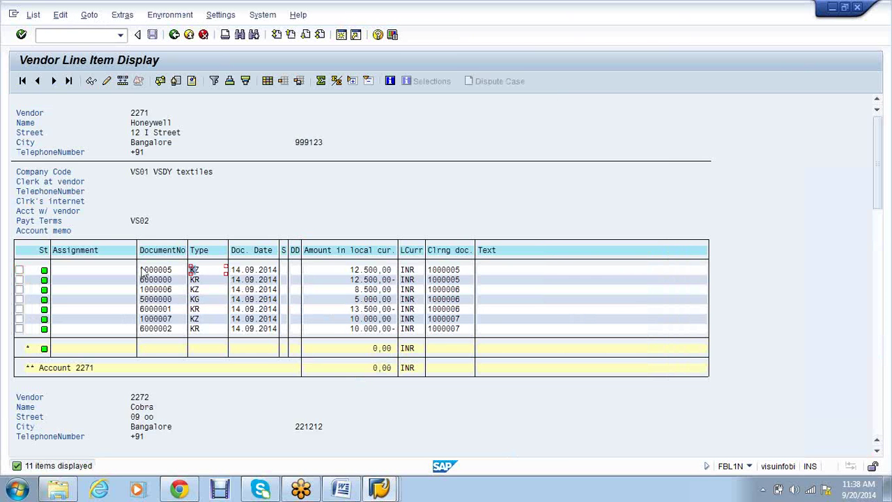
# Copy payment document number 1000005 from the line item list
pyautogui.moveTo(140, 270); pyautogui.dragTo(170, 273)
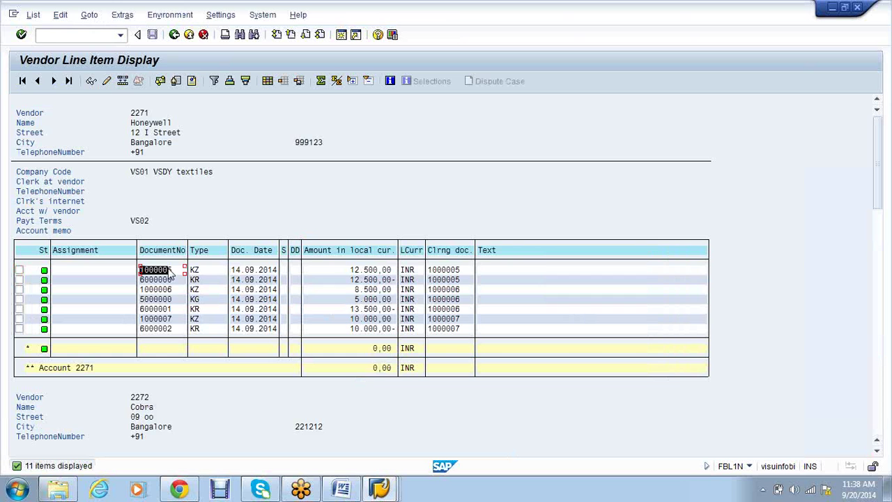
pyautogui.hotkey('ctrl', 'c')
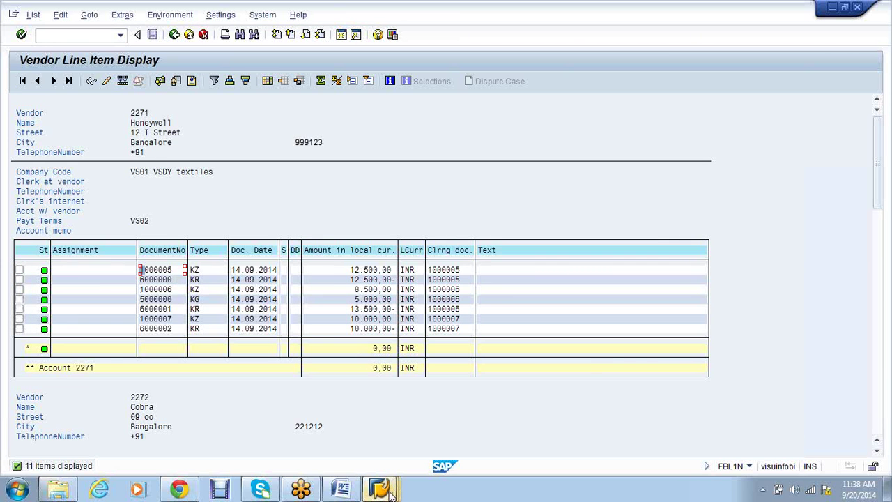
pyautogui.moveTo(388, 491)
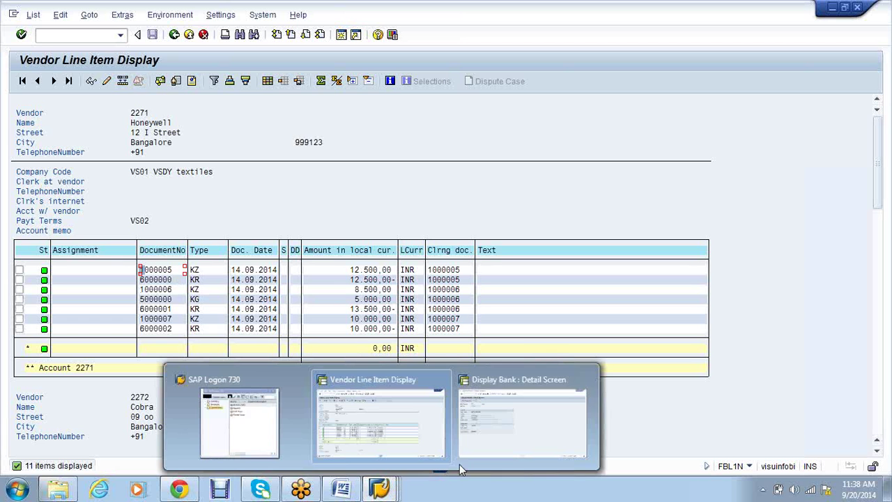
# Check the House Bank section of the FICO STEP STEP NOTES_LATEST notes, then return to SAP
pyautogui.click(509, 430)
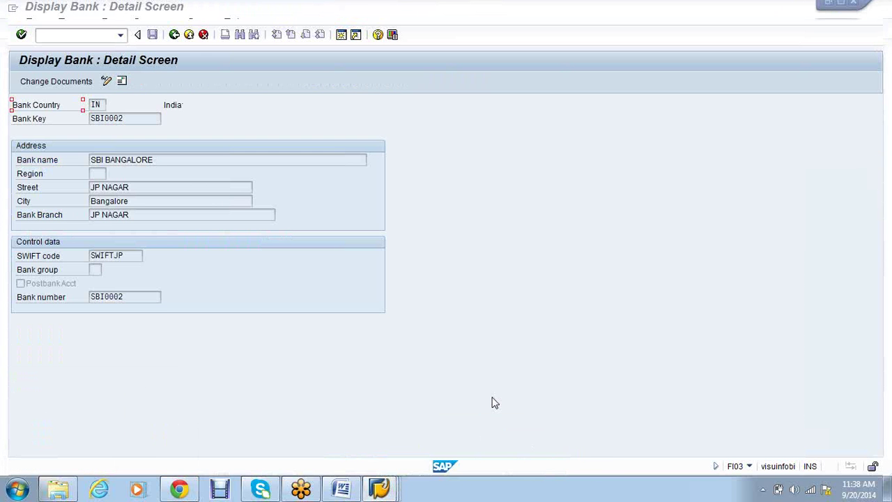
pyautogui.press('super+d')
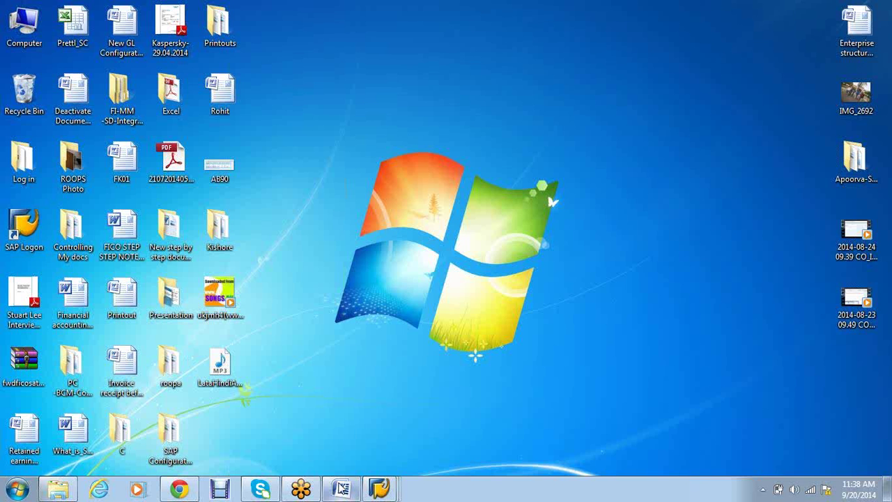
pyautogui.click(341, 488)
pyautogui.hotkey('alt', 'Tab')
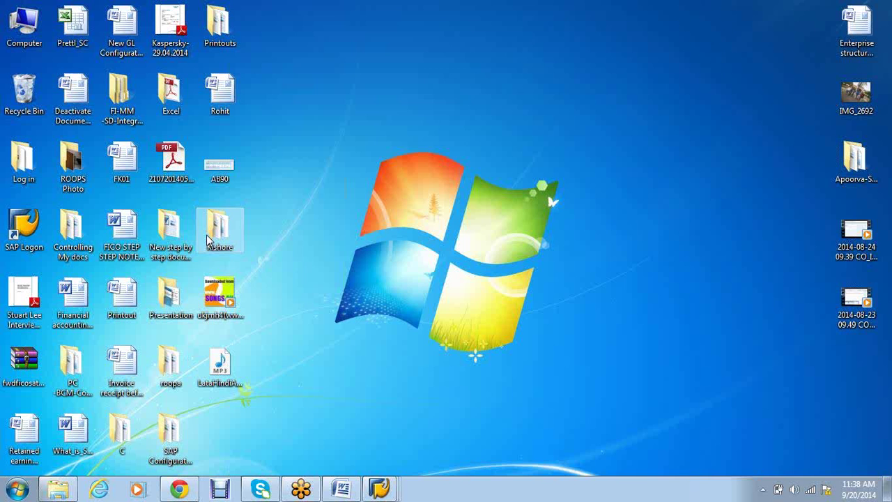
pyautogui.click(139, 244)
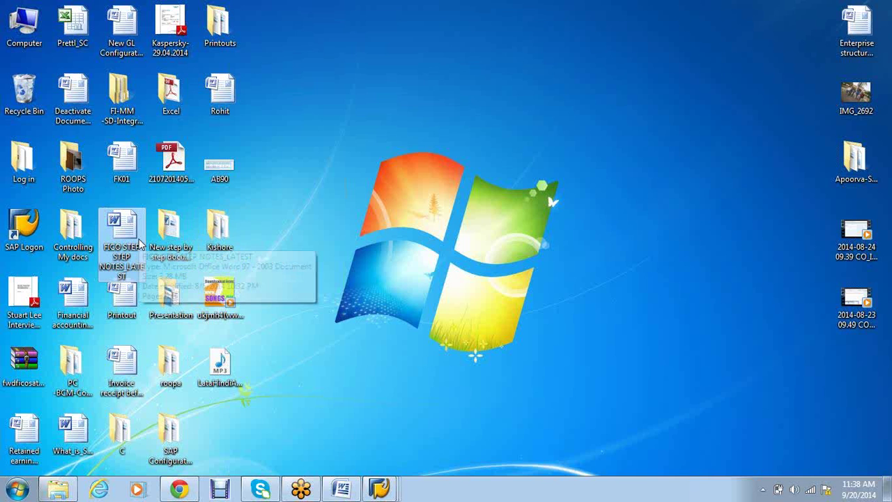
pyautogui.hotkey('alt', 'Tab')
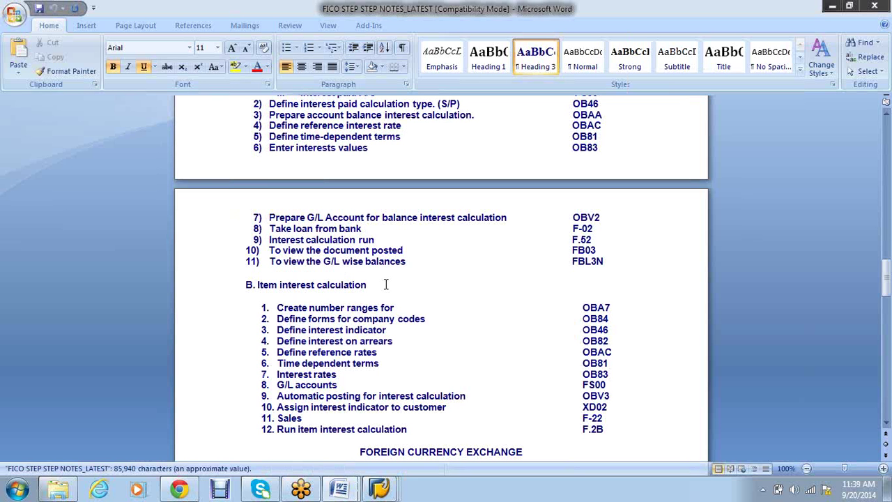
pyautogui.scroll(-10, 386, 285)
pyautogui.scroll(4, 393, 279)
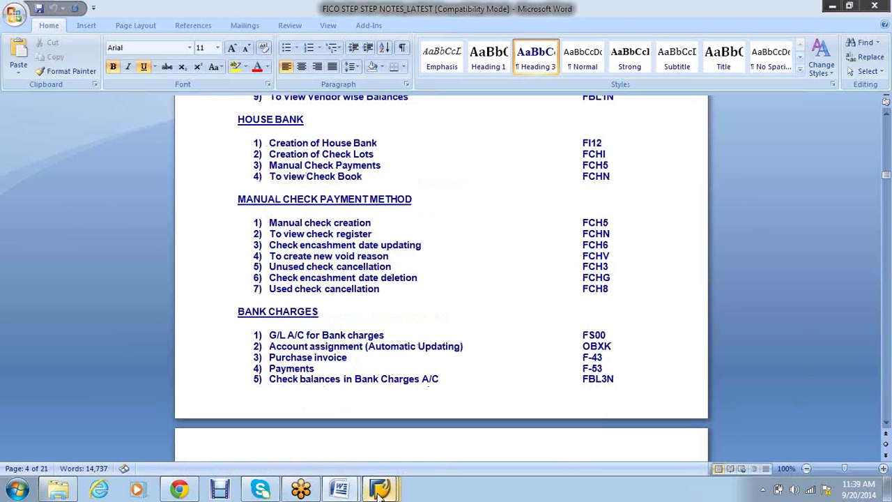
pyautogui.moveTo(378, 495)
pyautogui.click(498, 422)
pyautogui.click(54, 35)
# Start manual check creation with /NFCHN alongside the vendor line item report
pyautogui.write('/NFCHN')
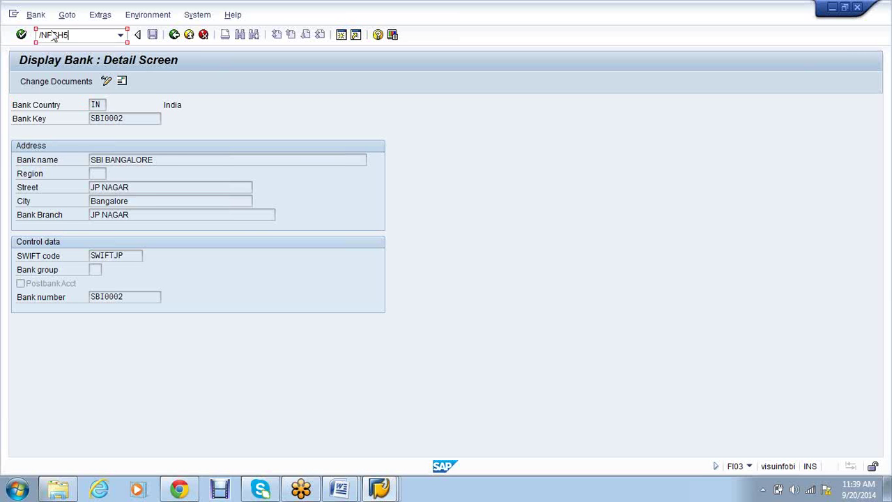
pyautogui.press('Return')
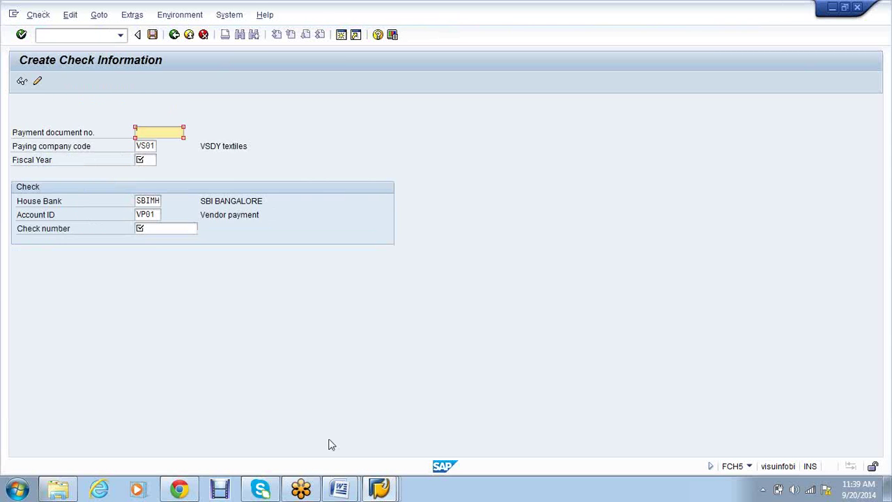
pyautogui.moveTo(379, 490)
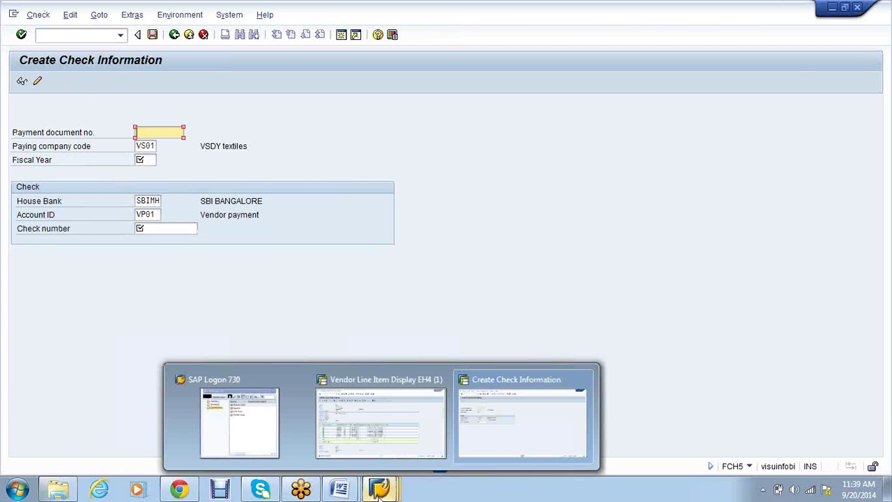
pyautogui.click(381, 430)
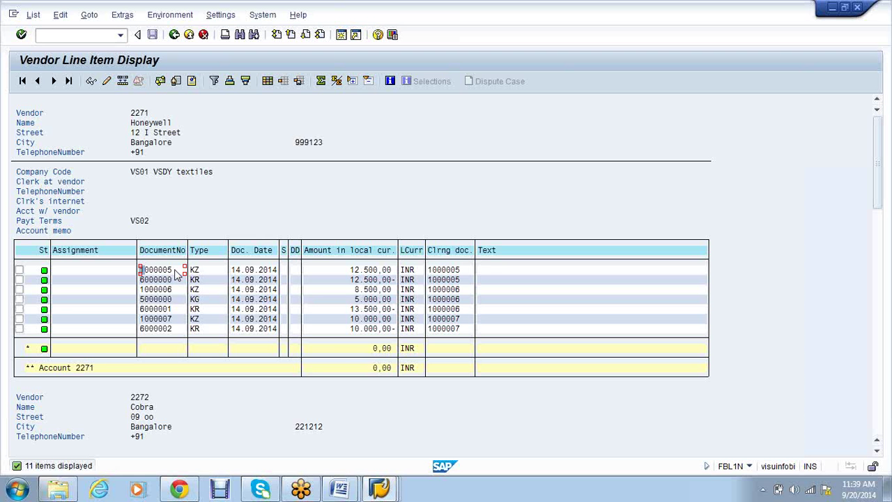
pyautogui.hotkey('alt', 'Tab')
# Enter document 1000005, year 2014 and check number 00001, then return to the vendor list
pyautogui.write('2014')
pyautogui.press('Tab')
pyautogui.press('Tab')
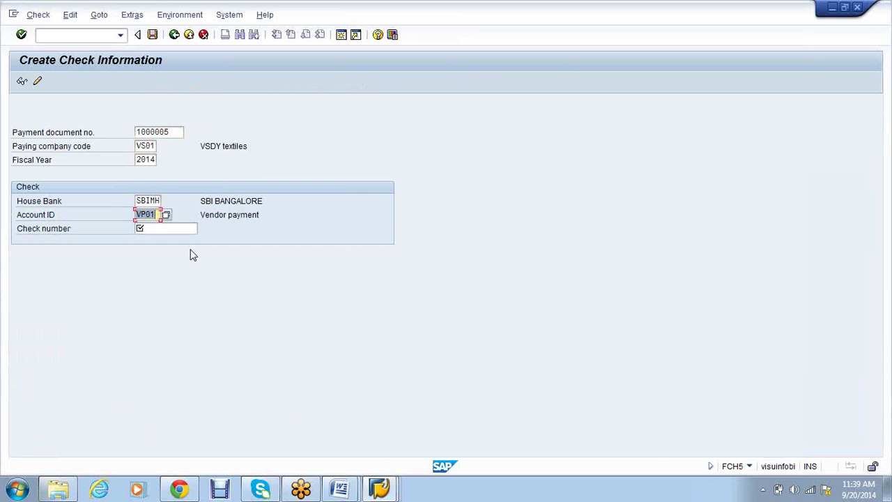
pyautogui.press('Tab')
pyautogui.write('0000')
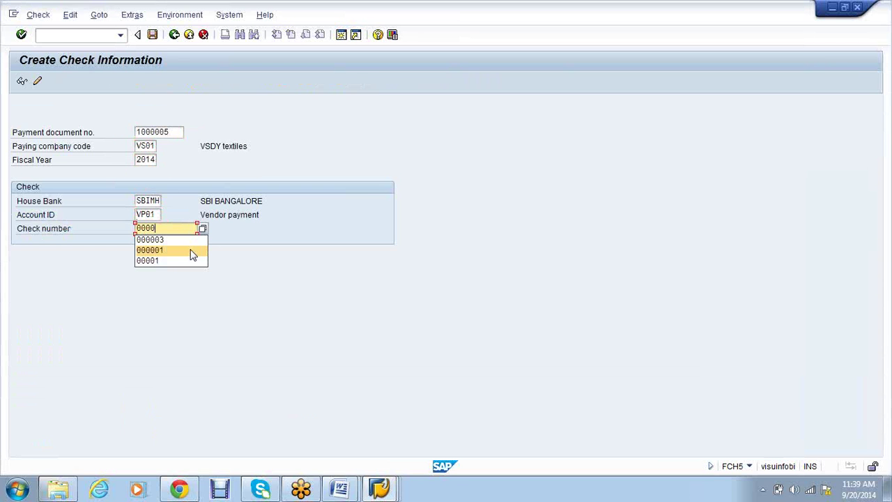
pyautogui.write('1')
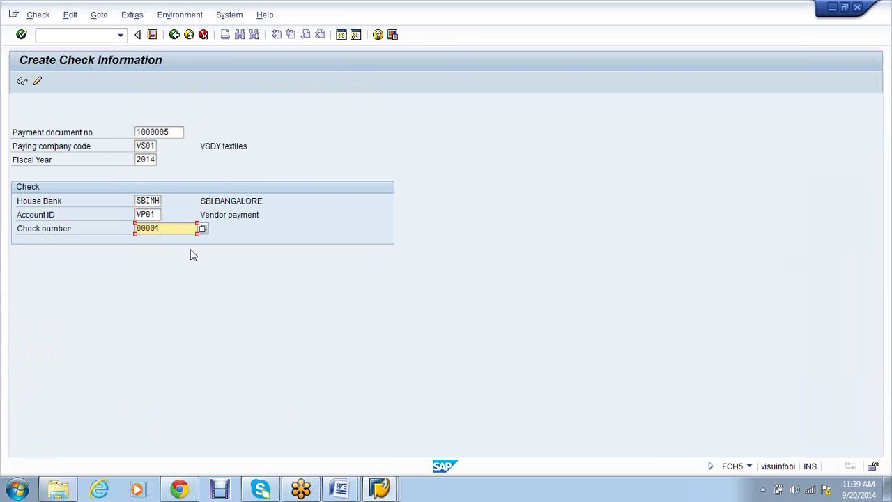
pyautogui.press('Return')
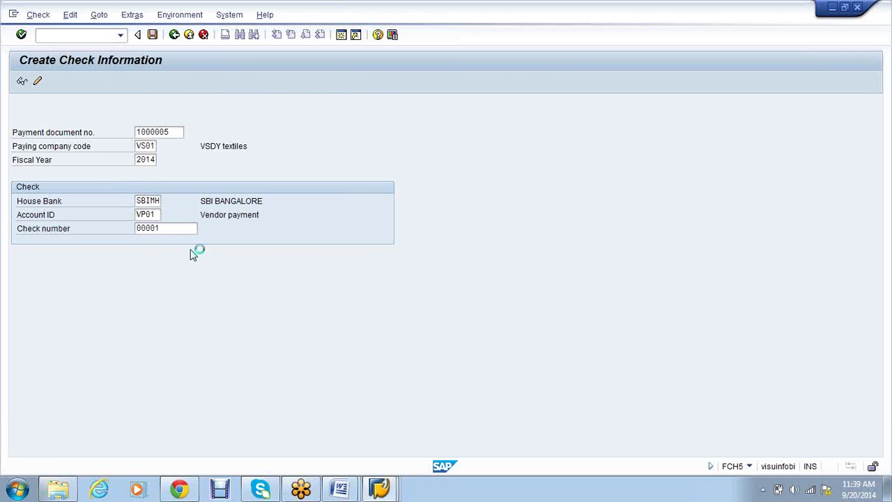
pyautogui.click(380, 487)
pyautogui.click(364, 448)
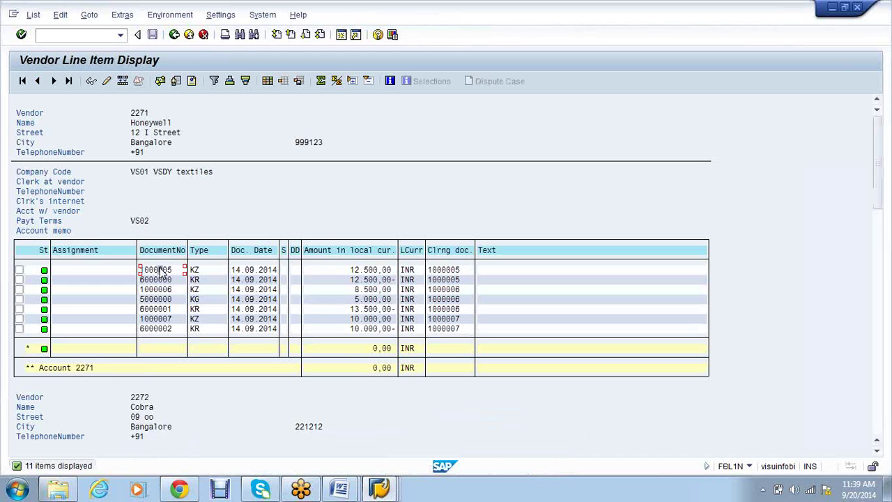
pyautogui.doubleClick(161, 271)
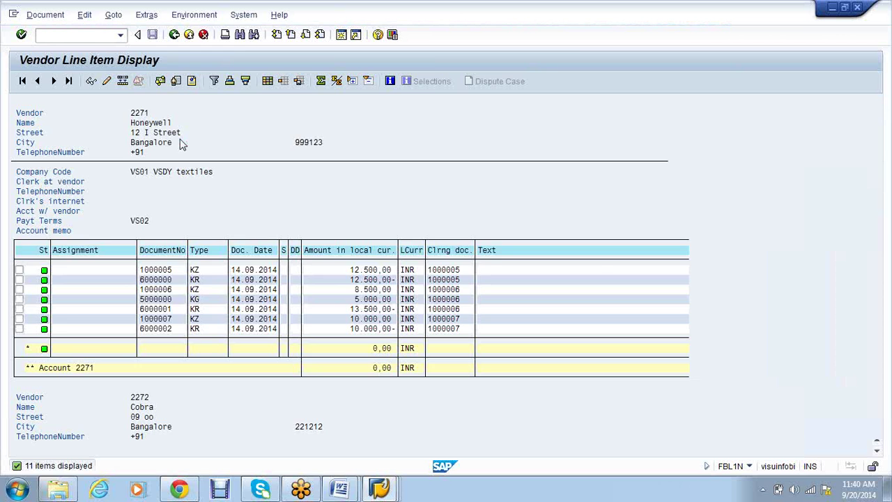
pyautogui.click(187, 19)
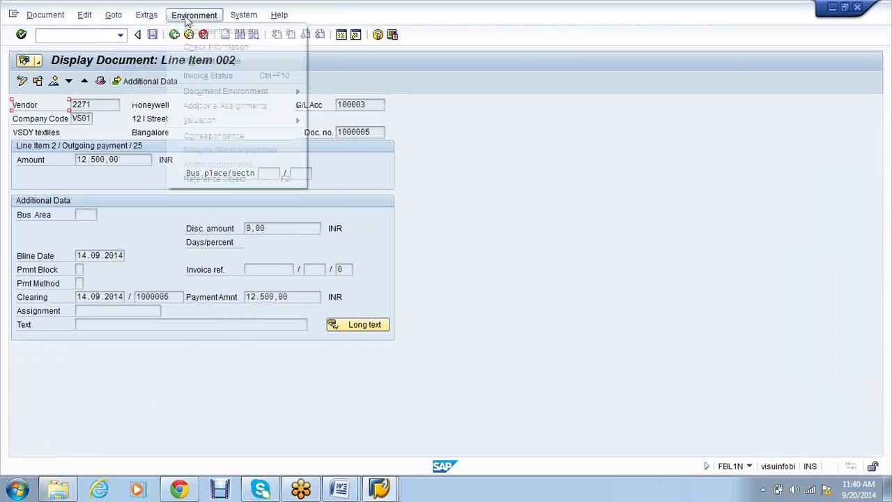
pyautogui.click(211, 47)
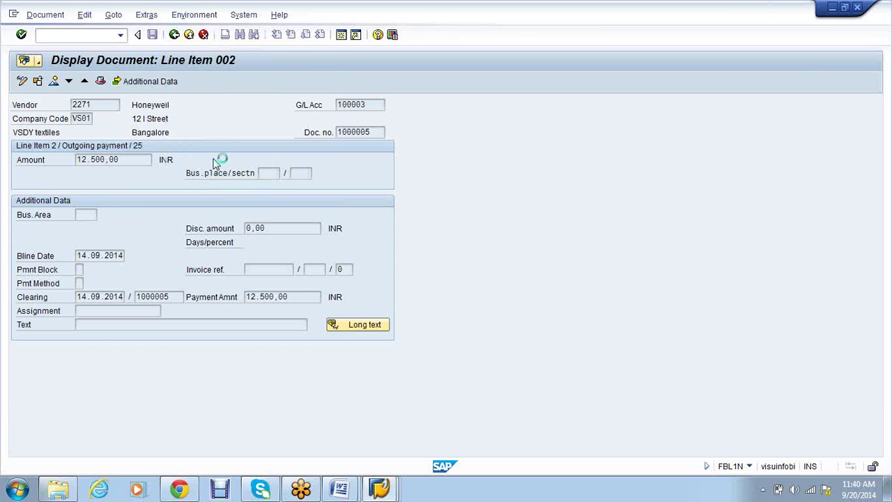
pyautogui.click(174, 34)
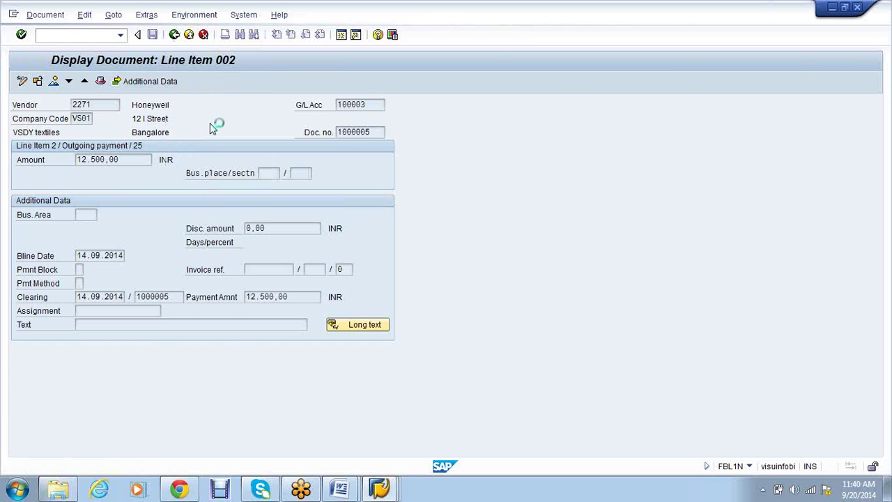
pyautogui.click(380, 489)
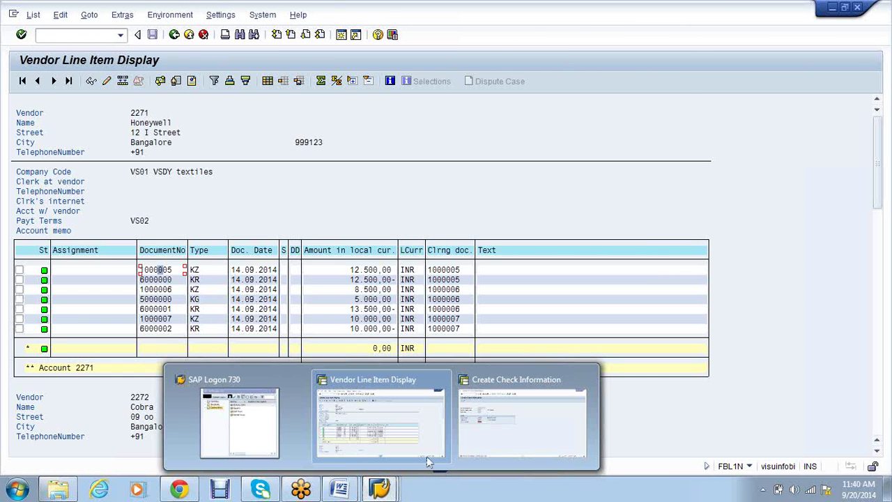
# Correct the check number to 000001, review document 1000005 paid to Honeywell, and save
pyautogui.click(508, 414)
pyautogui.write('000001')
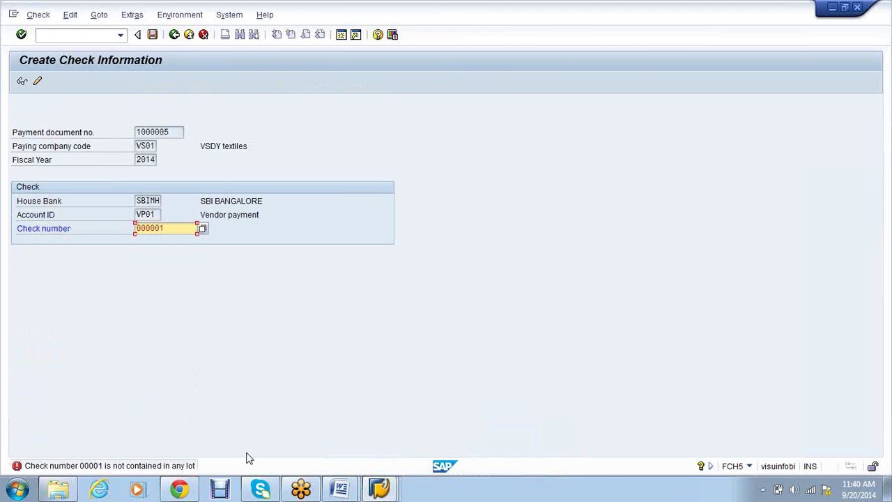
pyautogui.press('Return')
pyautogui.press('Return')
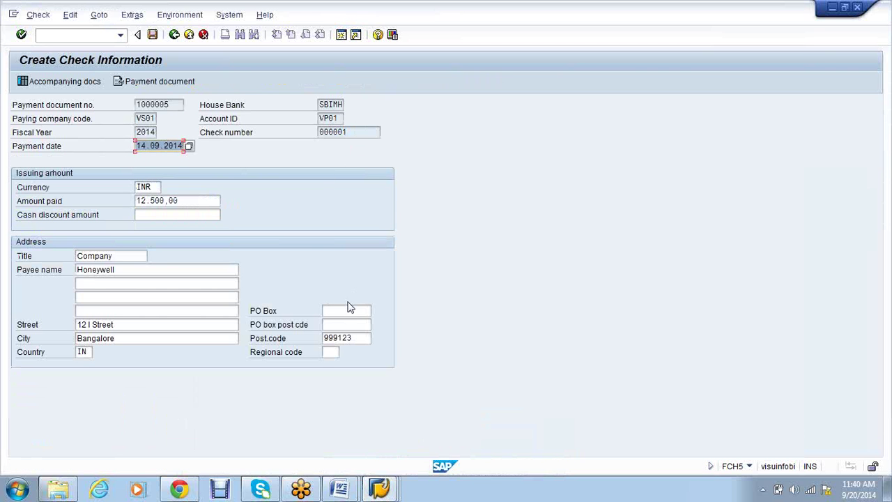
pyautogui.moveTo(173, 104); pyautogui.dragTo(138, 102)
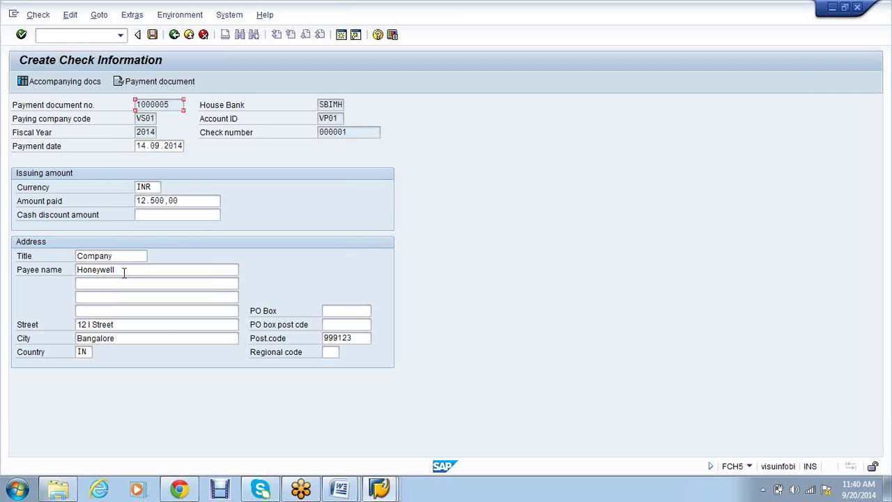
pyautogui.click(124, 271)
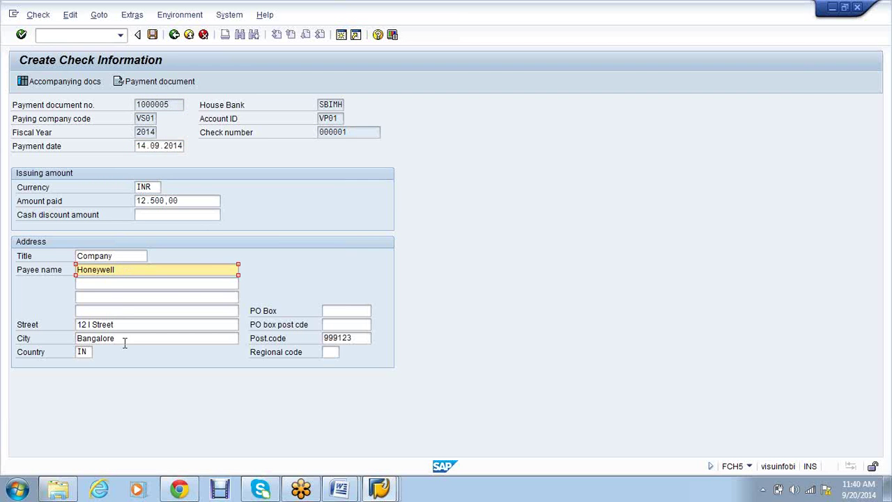
pyautogui.click(153, 35)
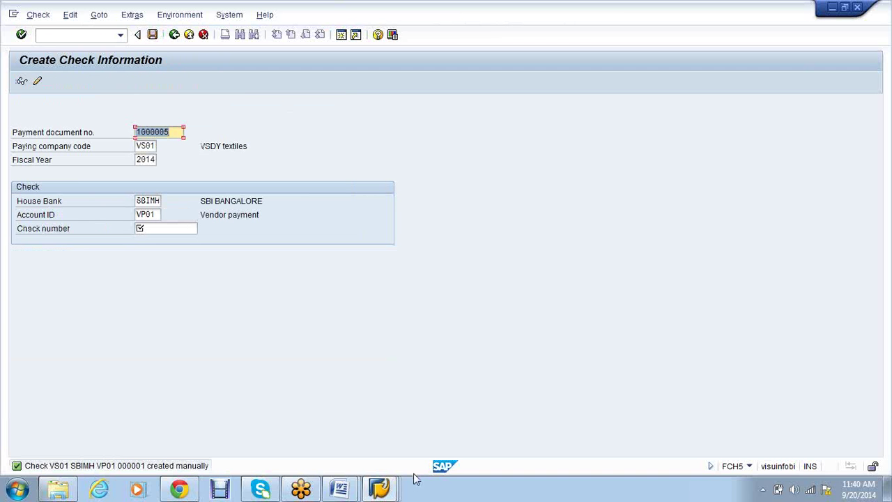
# Open check information for payment document 1000005 showing check 000001, then start a new session
pyautogui.moveTo(395, 492)
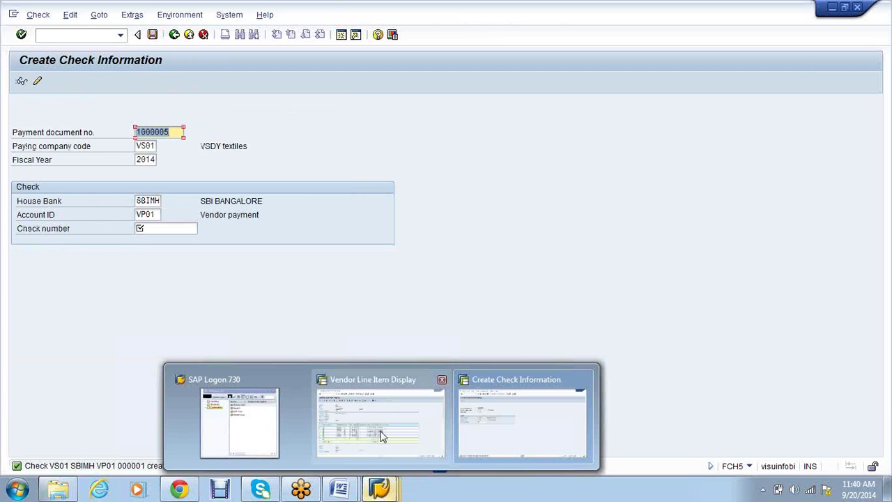
pyautogui.click(379, 425)
pyautogui.doubleClick(170, 271)
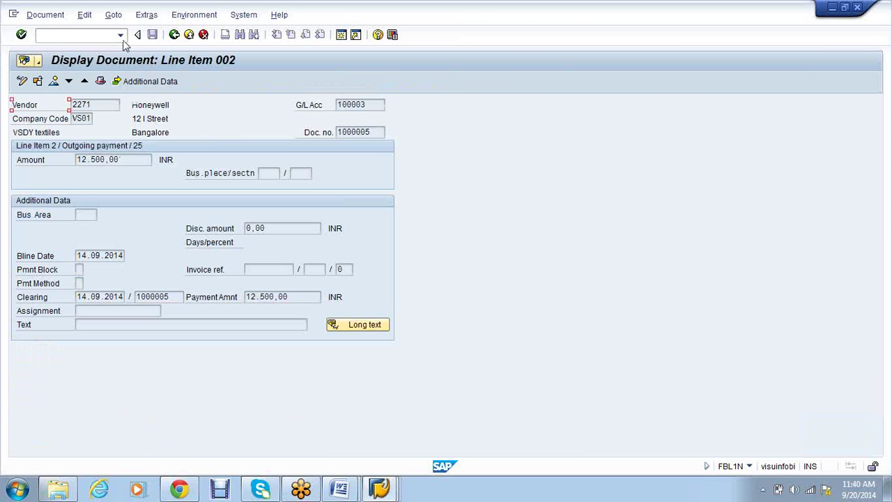
pyautogui.click(183, 20)
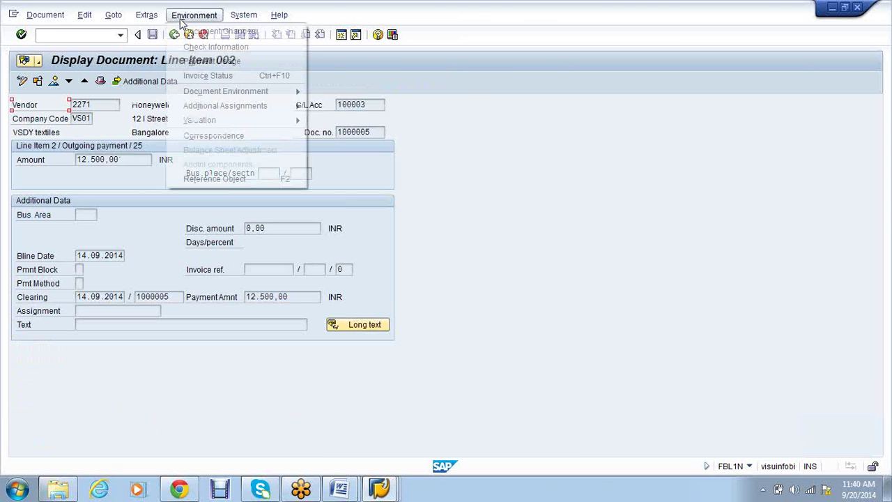
pyautogui.click(230, 47)
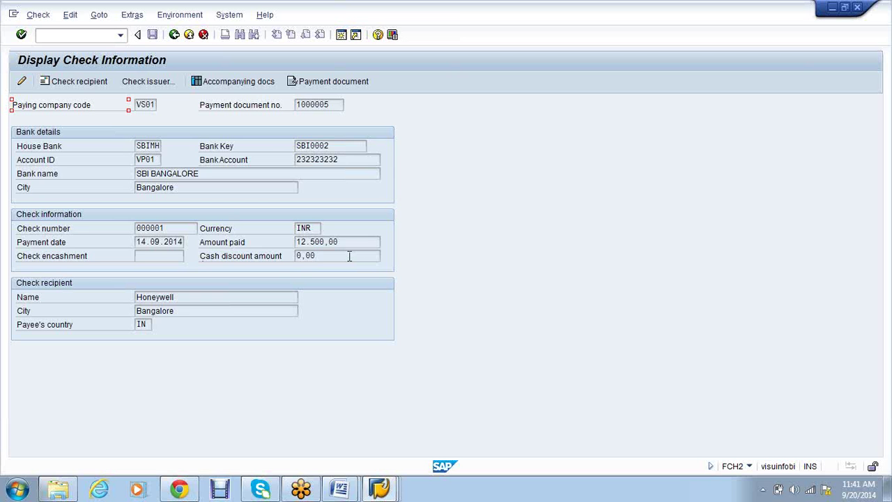
pyautogui.click(343, 36)
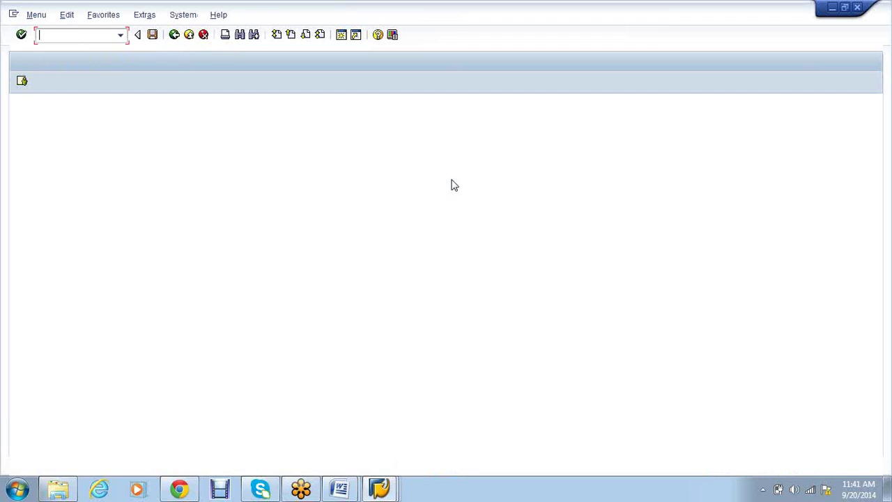
# Run the FCHN check register for VS01, house bank SBIMH, account VP01 and check 0000001
pyautogui.write('FCHN')
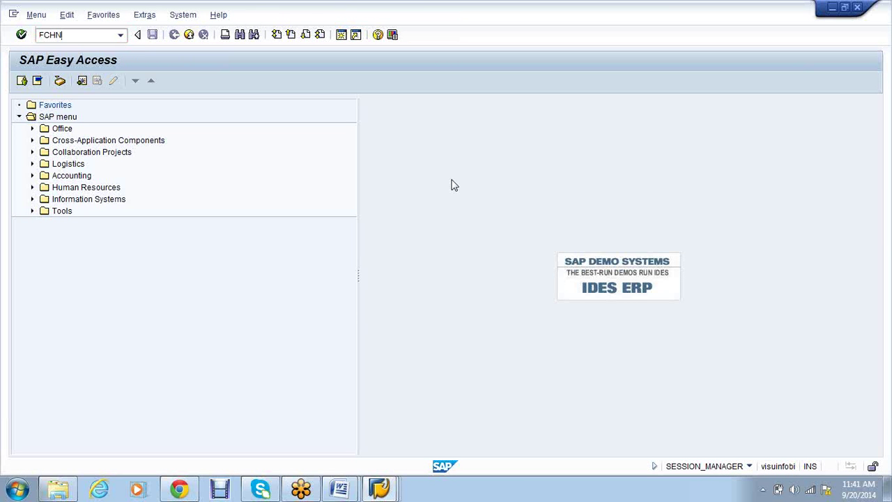
pyautogui.press('Return')
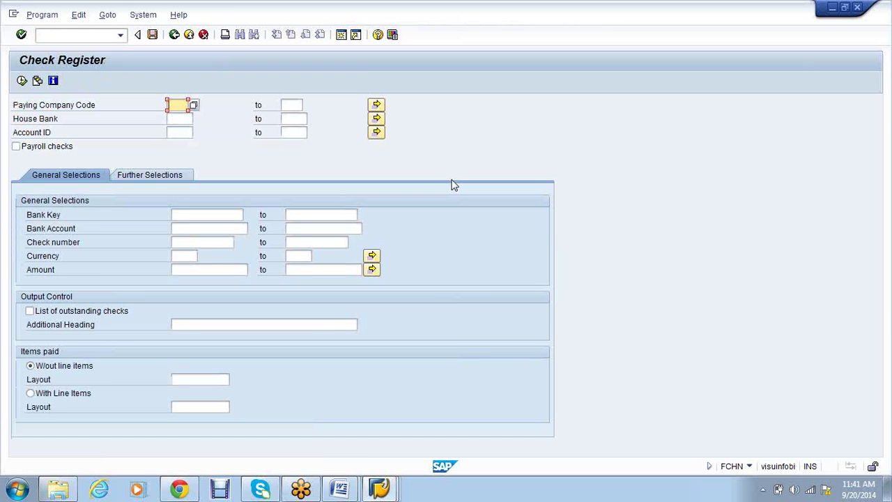
pyautogui.write('VS01')
pyautogui.press('Tab')
pyautogui.write('V')
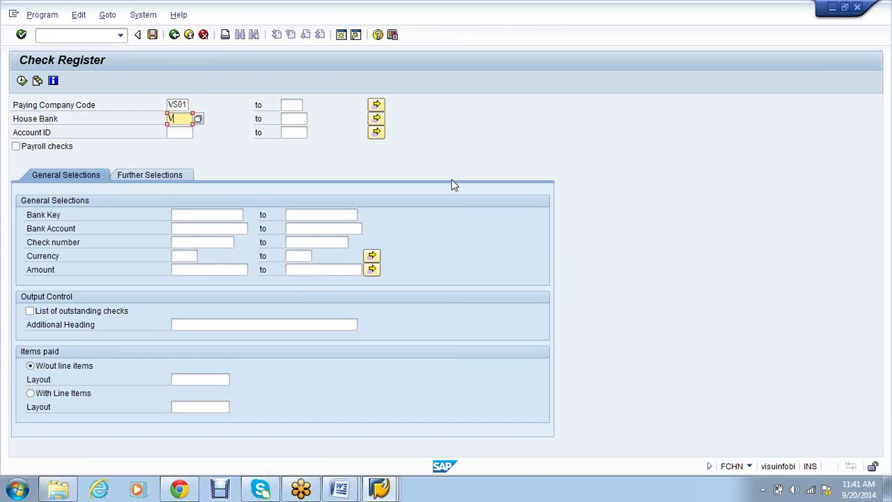
pyautogui.write('SBIN')
pyautogui.press('Tab')
pyautogui.write('VP01')
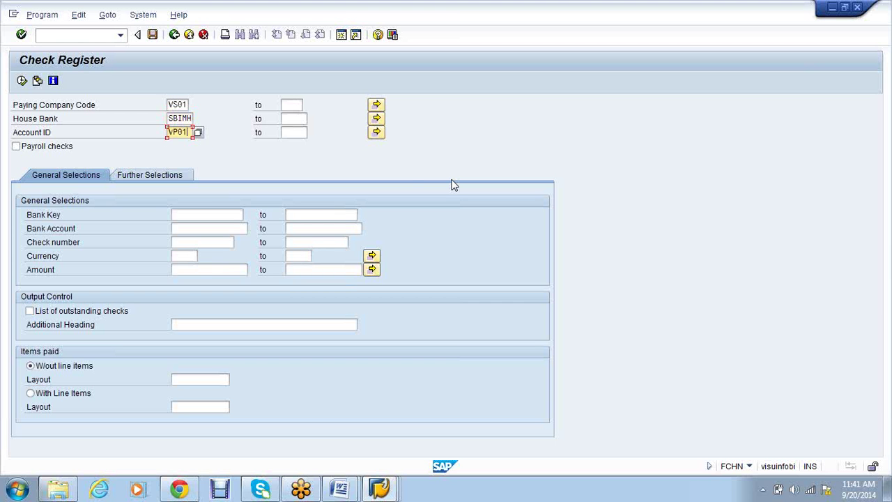
pyautogui.click(220, 244)
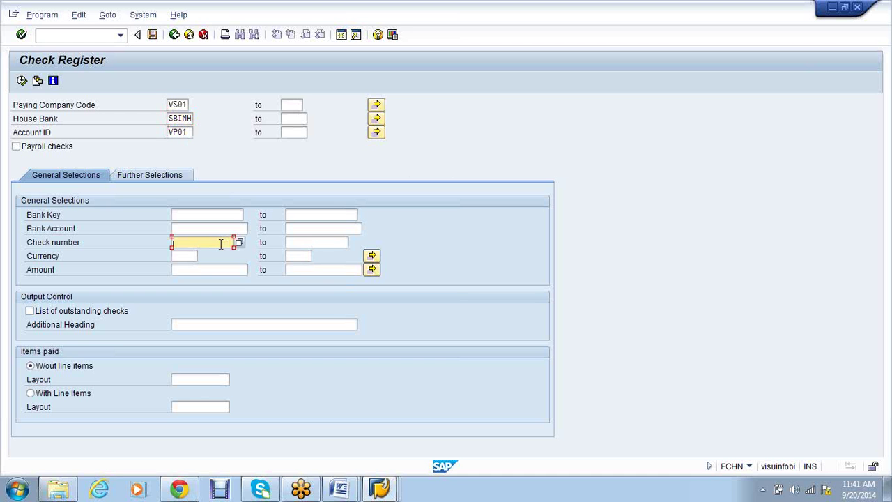
pyautogui.write('00000')
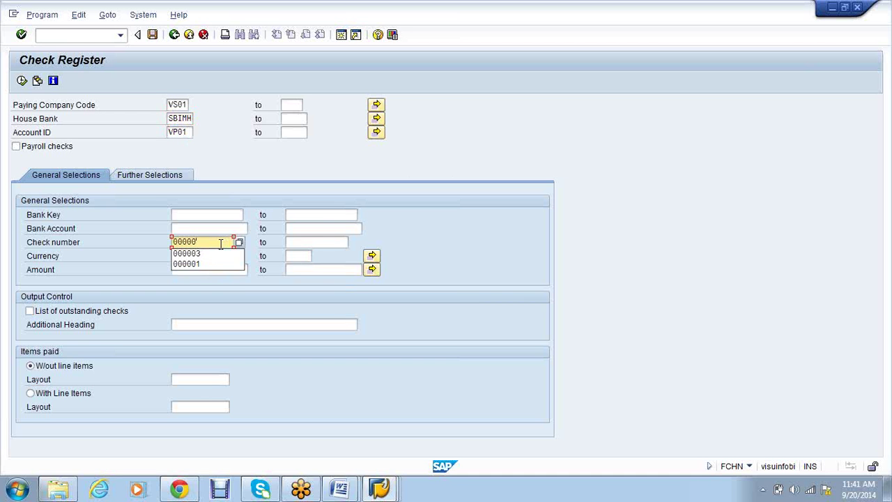
pyautogui.write('01')
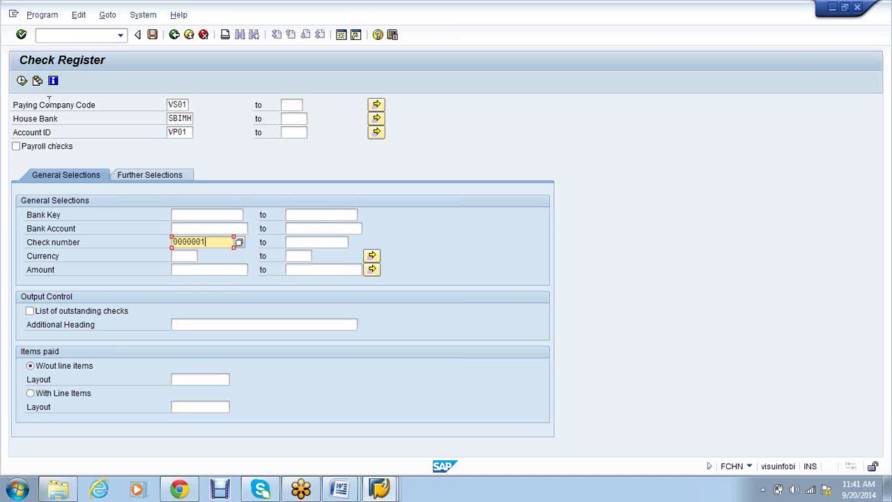
pyautogui.click(24, 84)
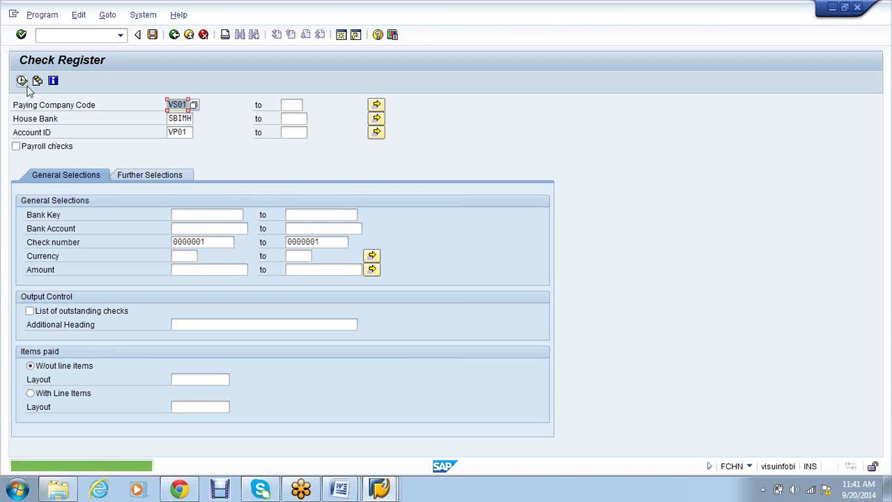
# Correct the check number range to 000001–000001 and rerun the register
pyautogui.click(230, 242)
pyautogui.press('BackSpace')
pyautogui.click(302, 242)
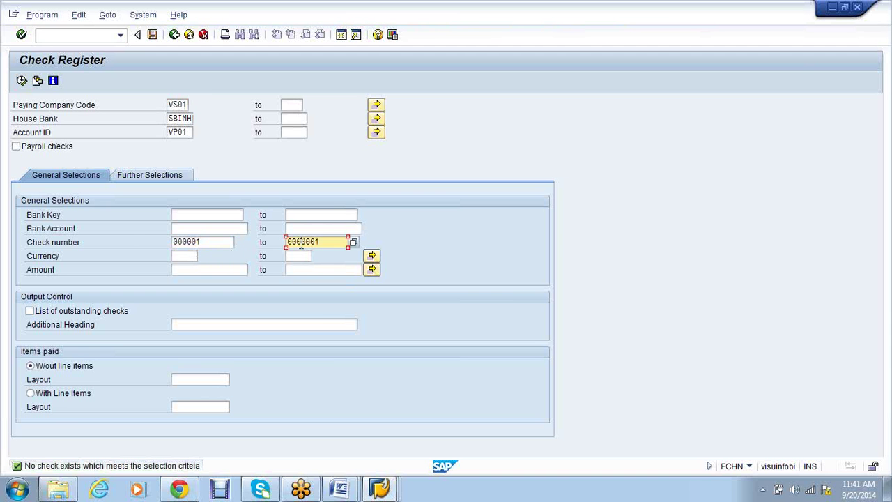
pyautogui.press('BackSpace')
pyautogui.click(22, 81)
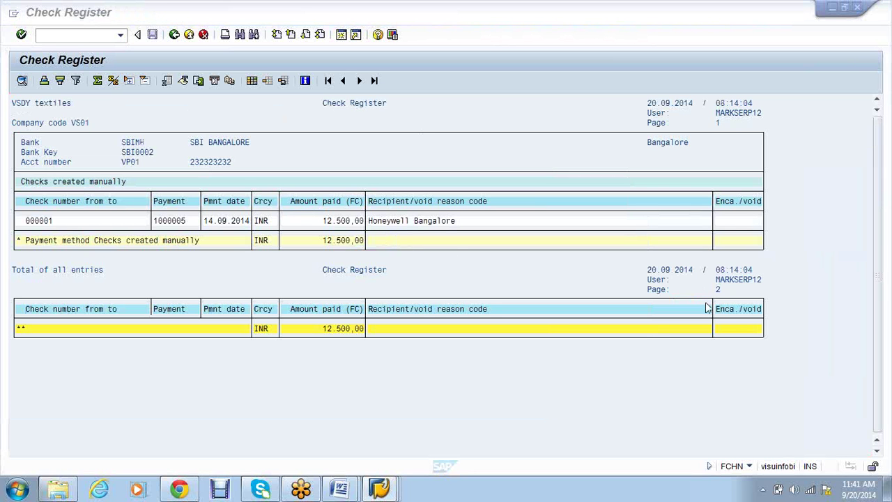
# Look up the next transaction code in the FICO notes, then return to the check register
pyautogui.click(727, 223)
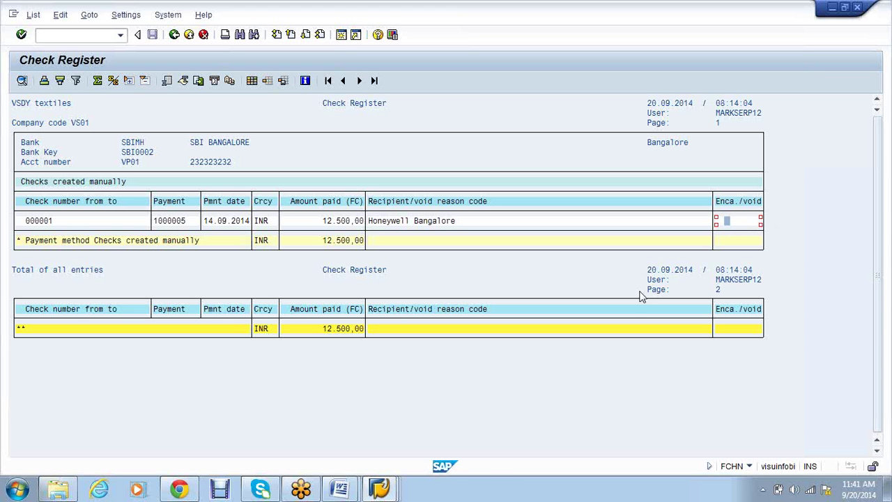
pyautogui.moveTo(340, 492)
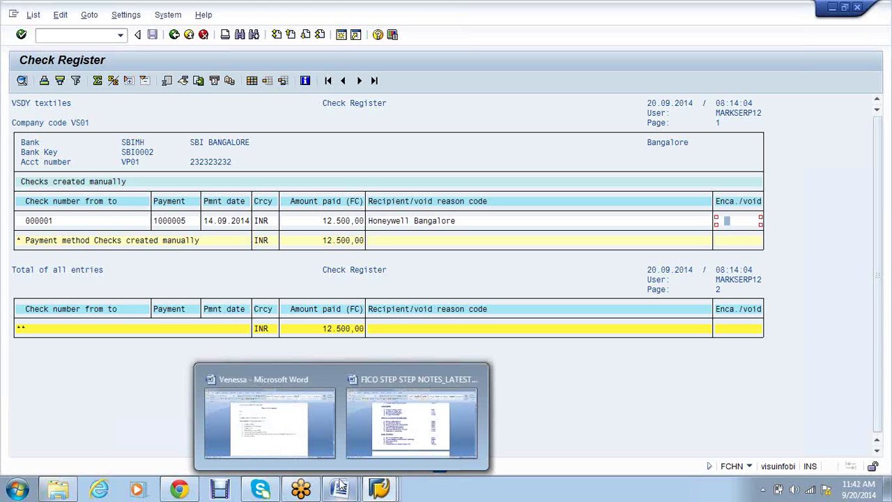
pyautogui.click(382, 427)
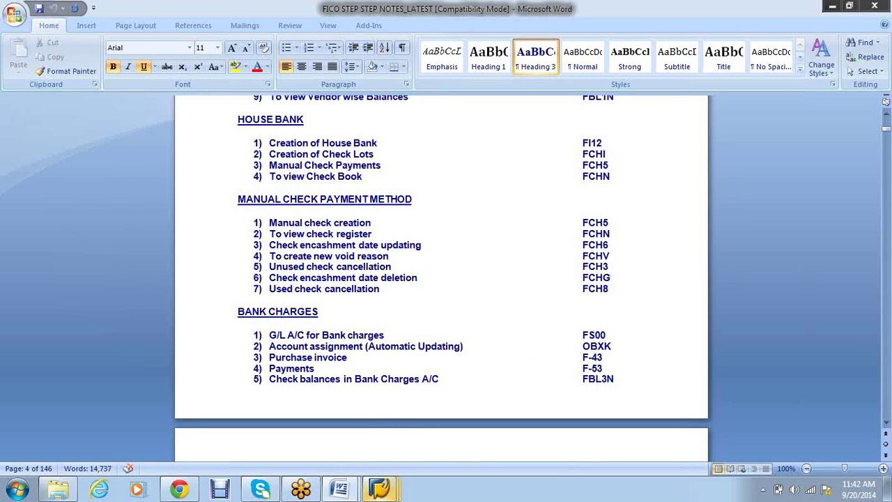
pyautogui.moveTo(380, 490)
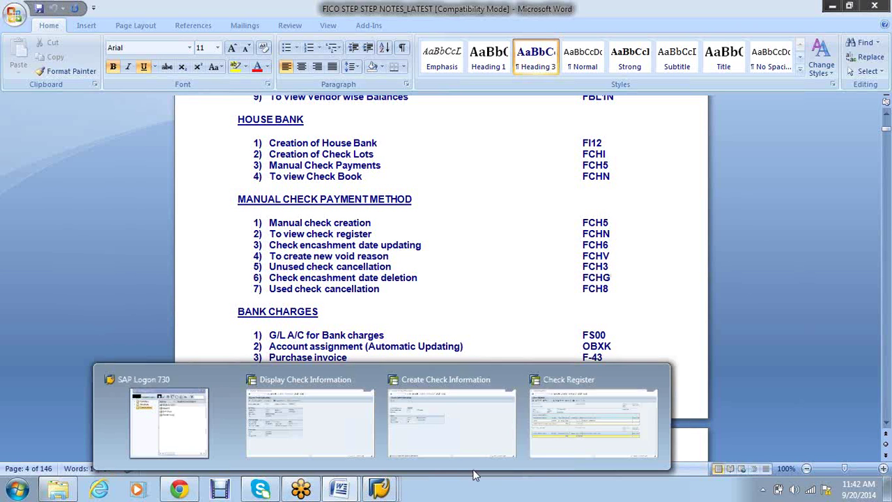
pyautogui.click(593, 408)
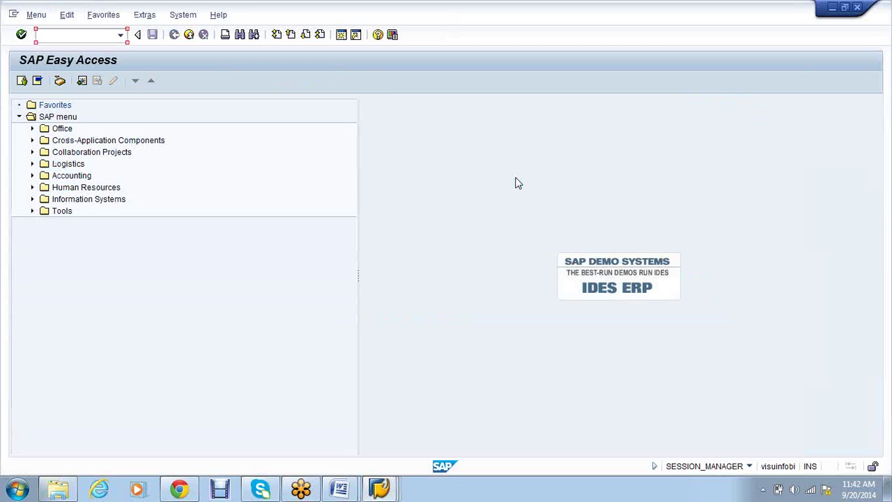
# Use FCH6 to set check 000001's encashment date to 30.09.2014 and save
pyautogui.write('FCH6')
pyautogui.press('Return')
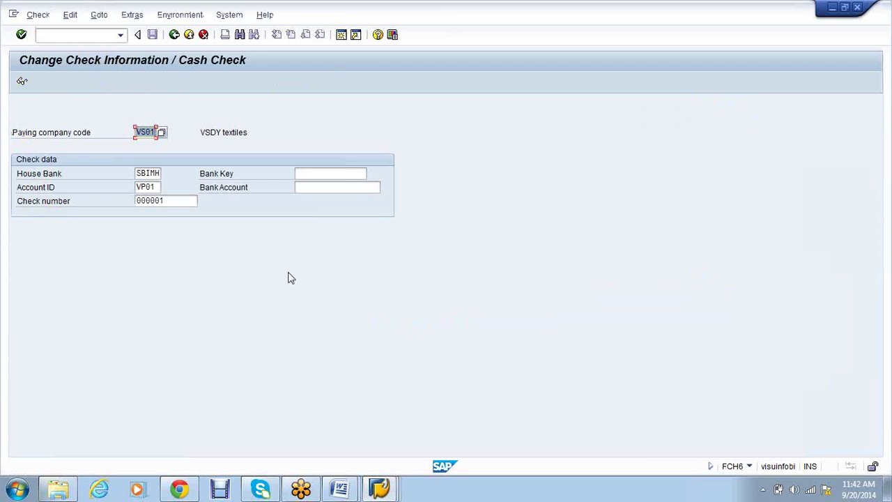
pyautogui.press('Return')
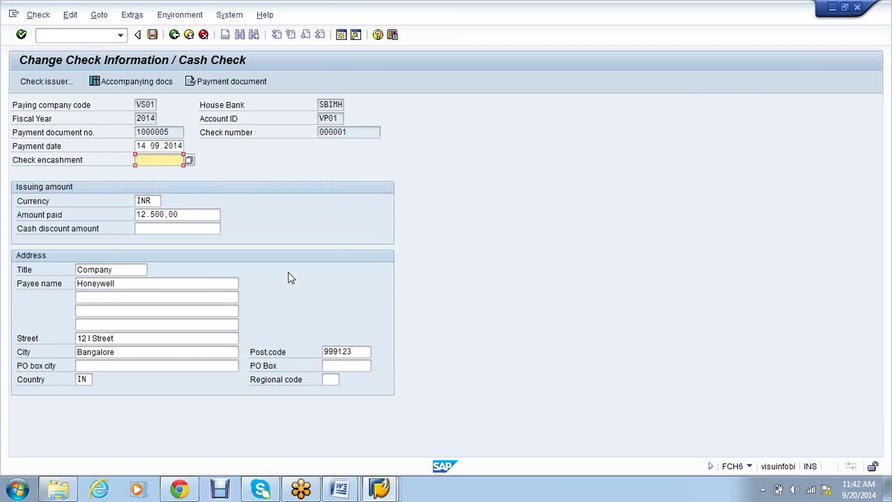
pyautogui.write('30.09.2014')
pyautogui.click(152, 37)
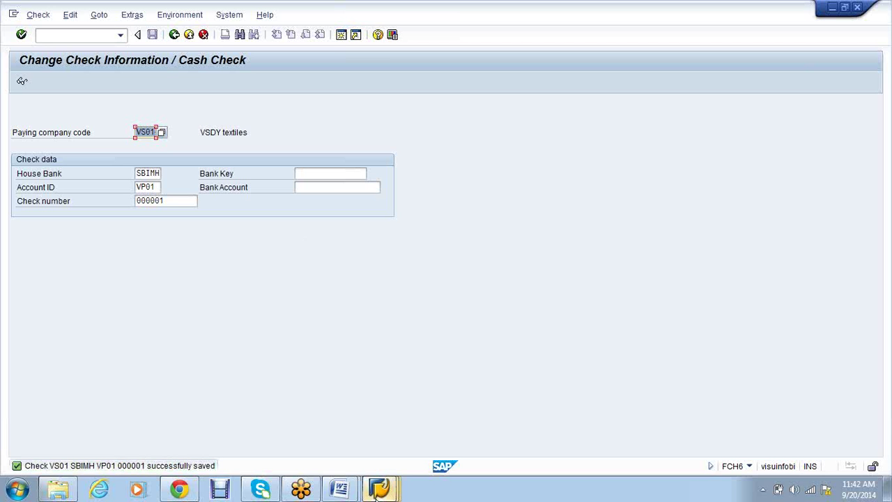
pyautogui.moveTo(379, 493)
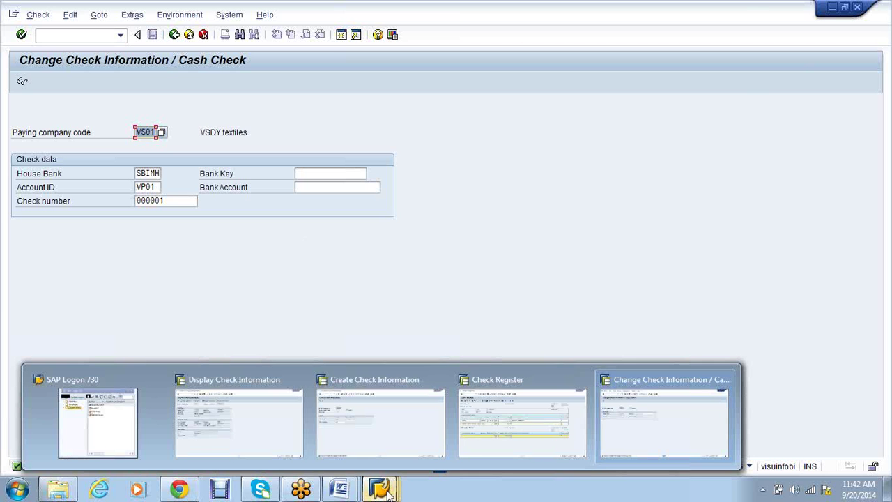
# Refresh the check register to see encashment date 30.09.2014, then go back to Honeywell's vendor line items
pyautogui.click(519, 427)
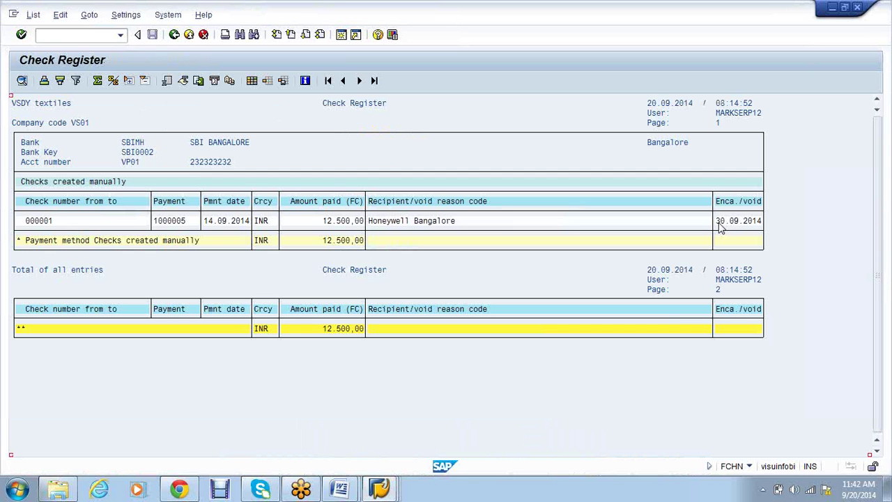
pyautogui.click(718, 223)
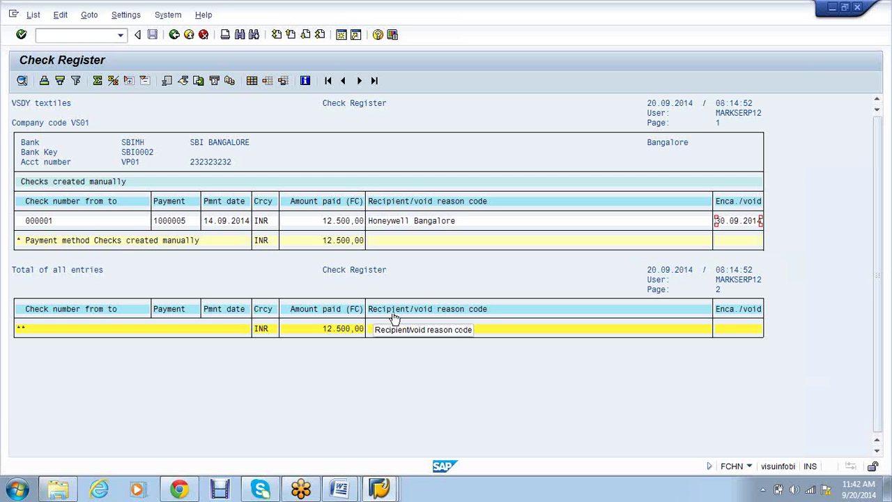
pyautogui.click(382, 490)
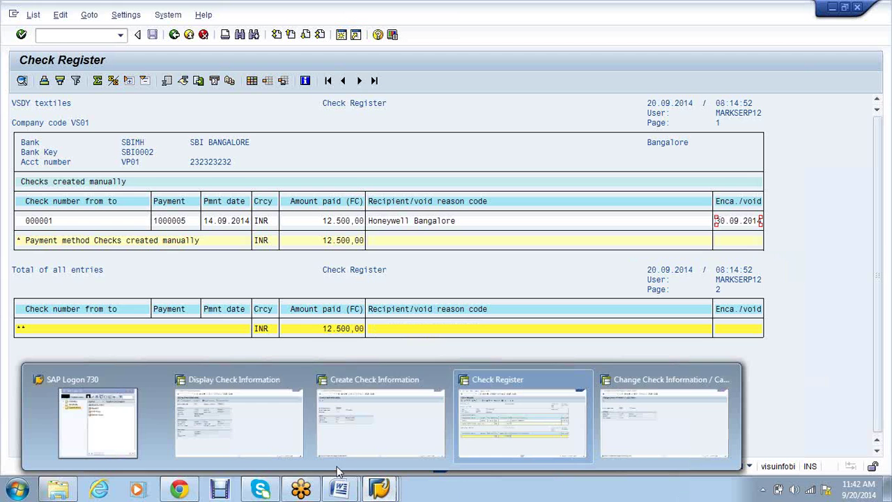
pyautogui.click(269, 431)
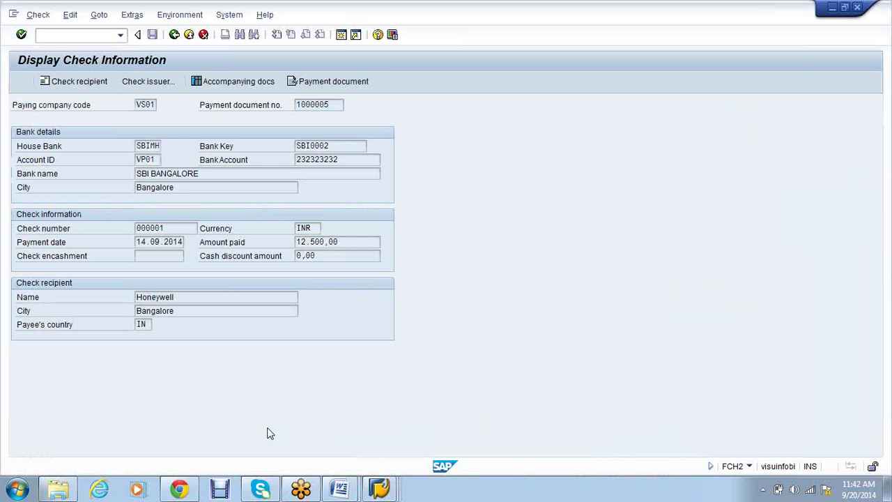
pyautogui.click(174, 34)
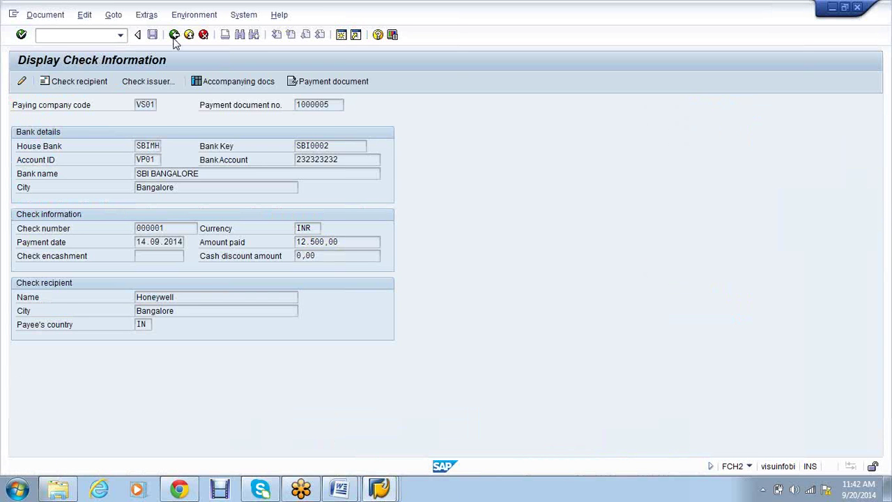
pyautogui.click(174, 35)
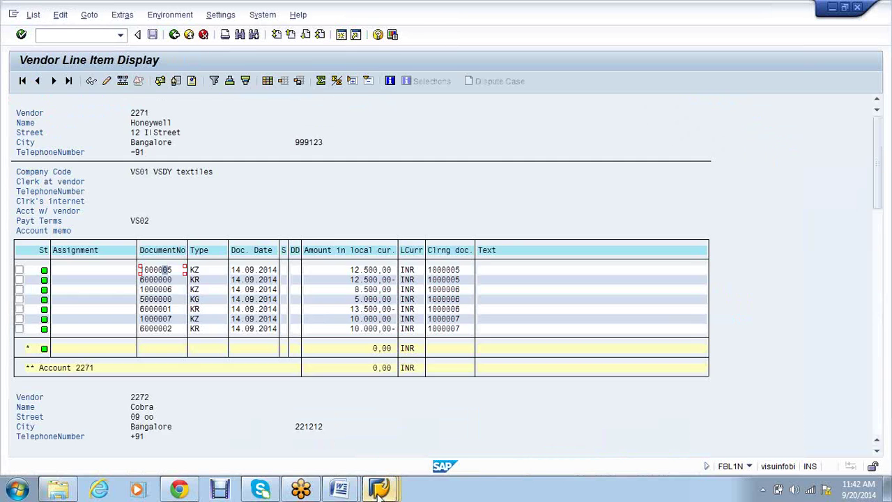
# Look up the encashment-date deletion code FCHG in the FICO step notes, then return to Change Check Information
pyautogui.moveTo(379, 490)
pyautogui.click(667, 412)
pyautogui.moveTo(332, 472)
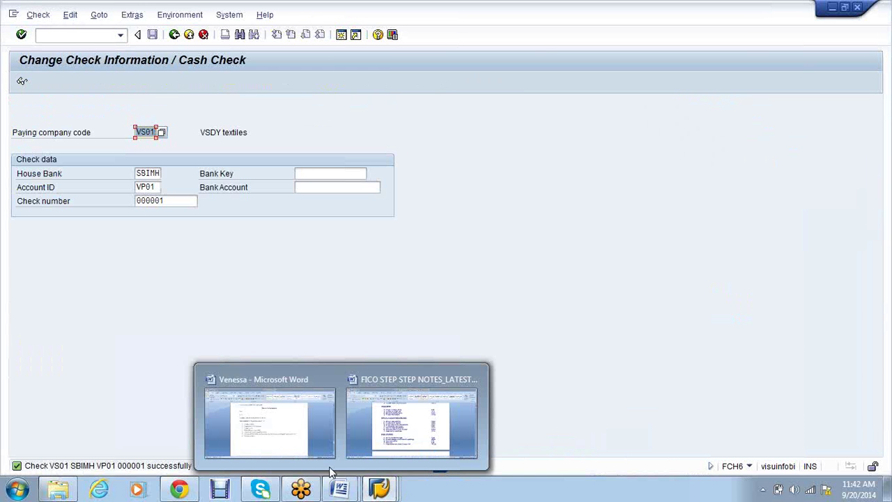
pyautogui.click(291, 433)
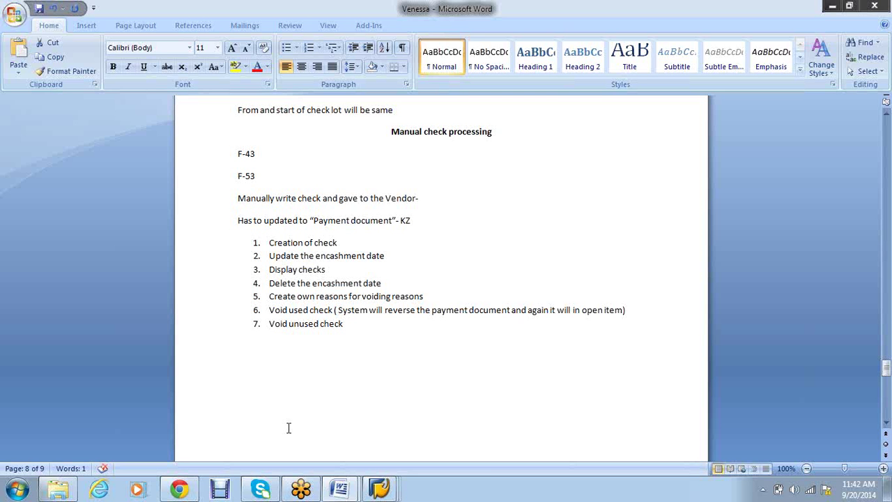
pyautogui.moveTo(340, 488)
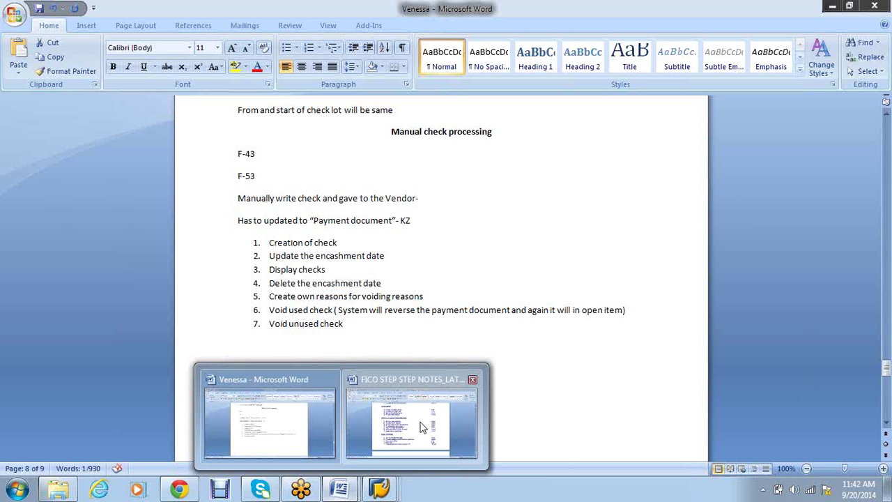
pyautogui.click(421, 426)
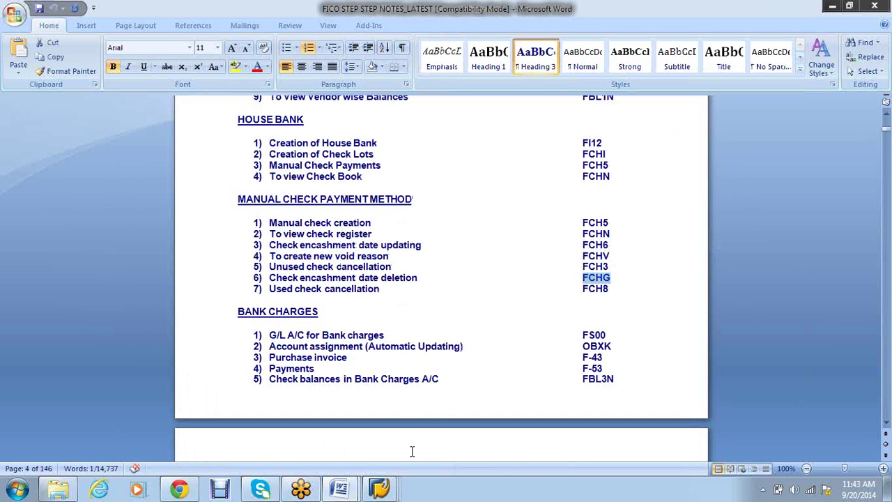
pyautogui.click(390, 494)
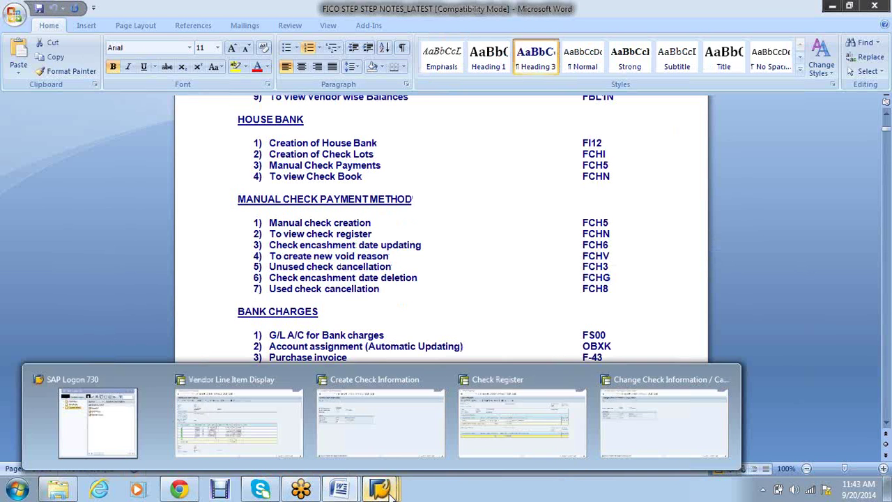
pyautogui.click(581, 456)
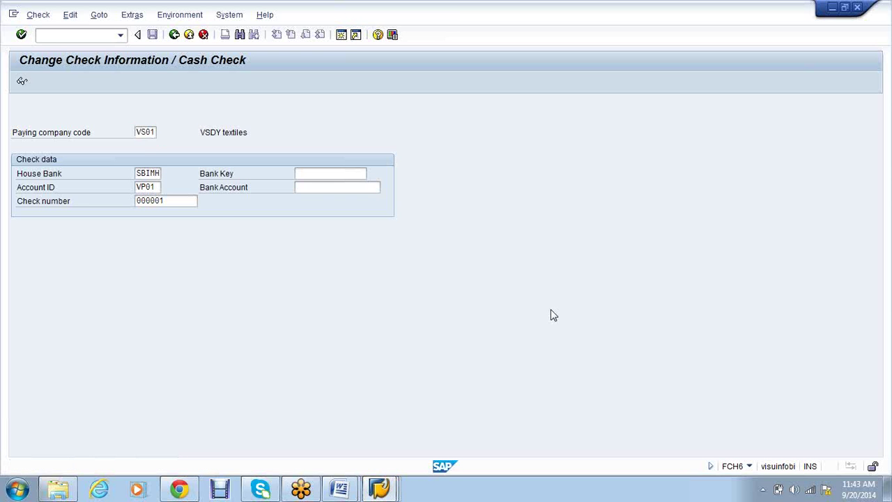
# Run the pasted FCHG code and reset the cashing data for check 000001, confirming with Yes
pyautogui.press('F3')
pyautogui.write('FCHG')
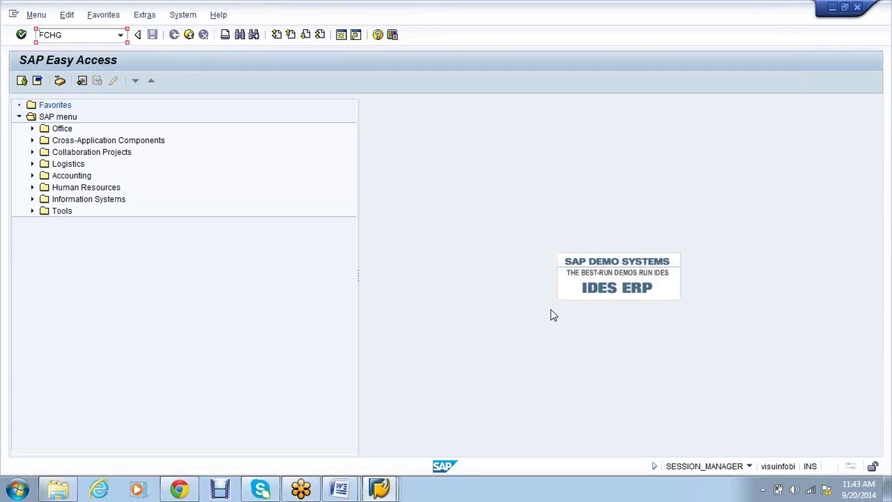
pyautogui.press('Return')
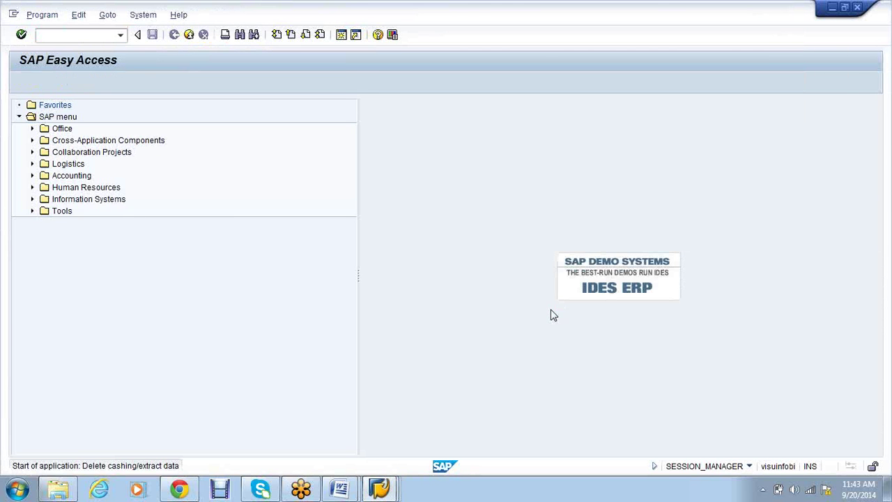
pyautogui.click(182, 215)
pyautogui.write('00001')
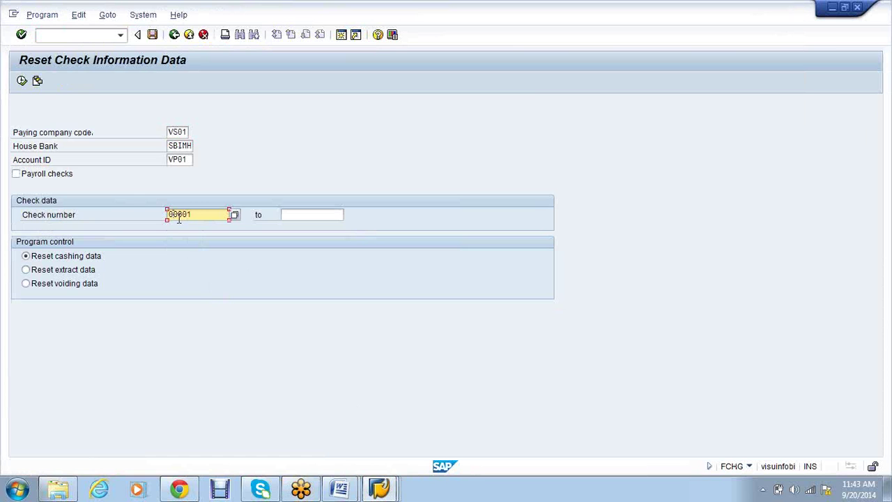
pyautogui.write('0')
pyautogui.click(21, 80)
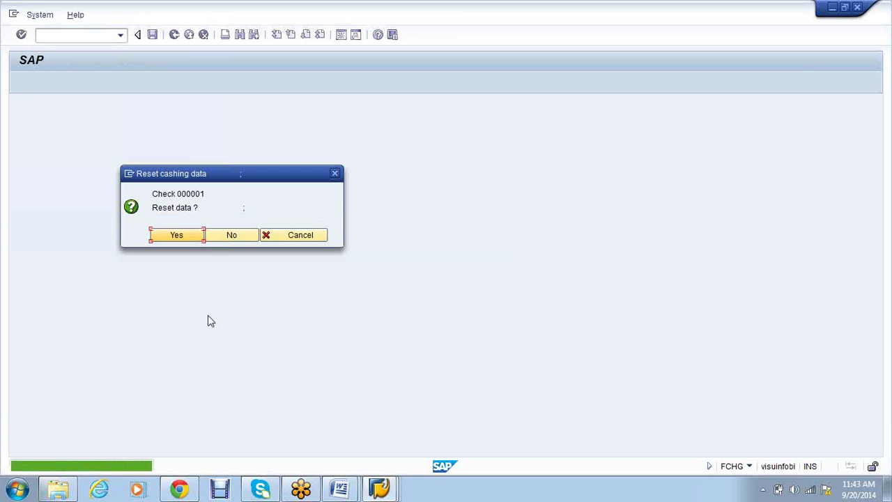
pyautogui.click(174, 235)
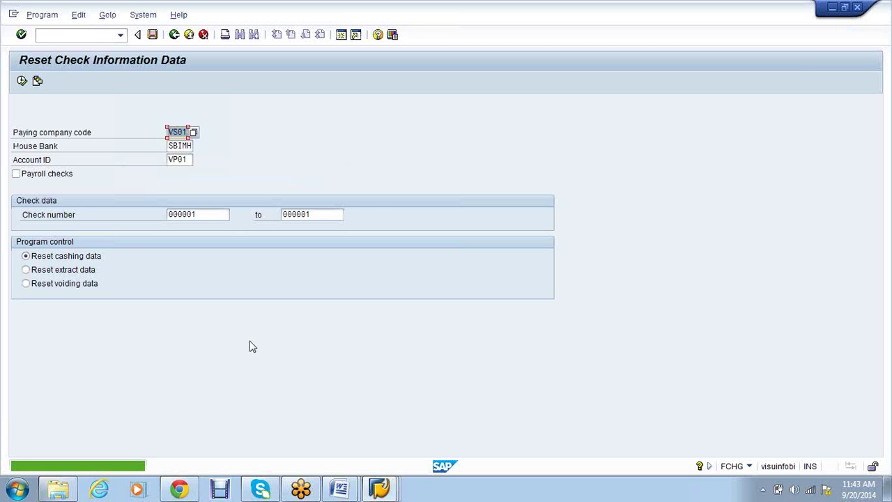
pyautogui.moveTo(394, 491)
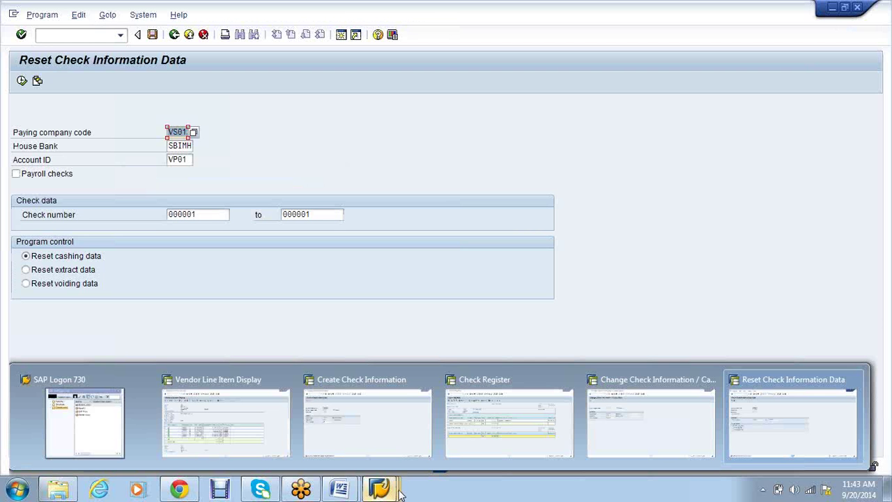
# Rerun the check register, select the FCHV code in the FICO notes, and return to Reset Check Information
pyautogui.click(556, 435)
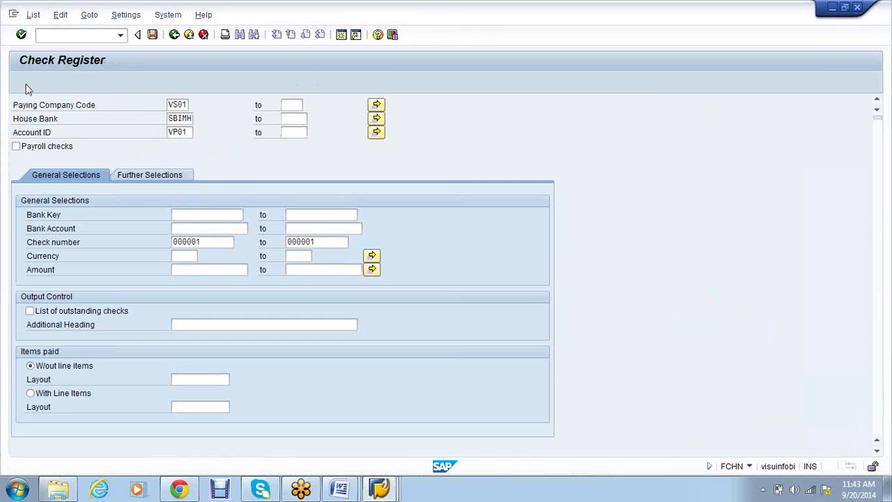
pyautogui.click(19, 81)
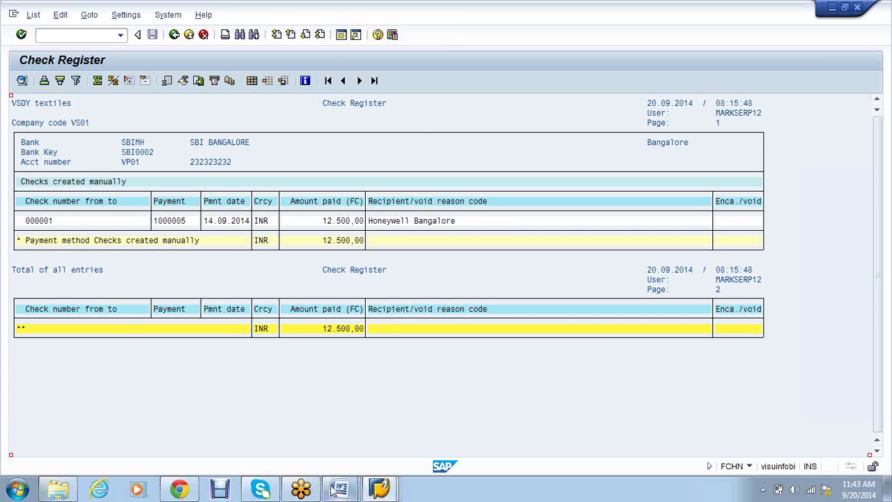
pyautogui.moveTo(337, 489)
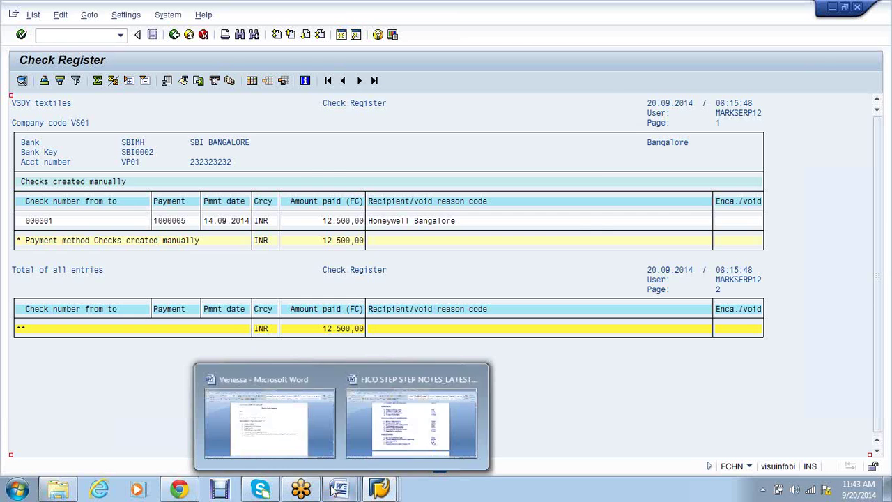
pyautogui.click(396, 426)
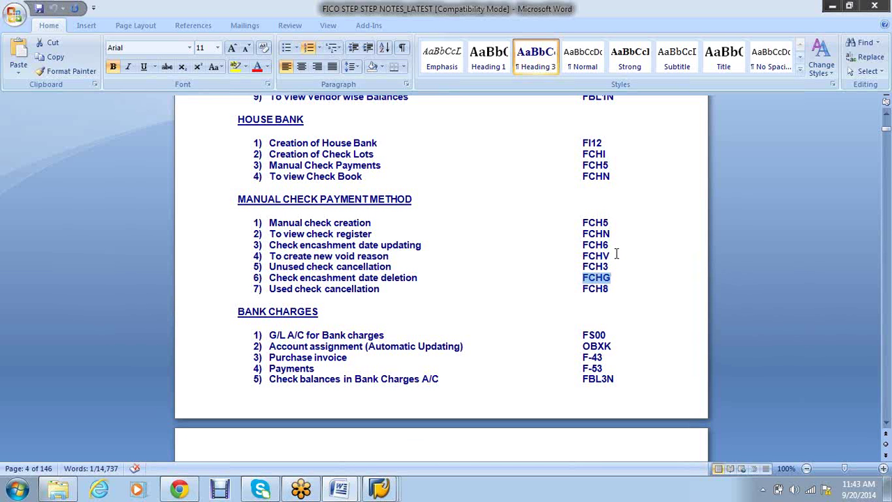
pyautogui.moveTo(610, 256); pyautogui.dragTo(587, 259)
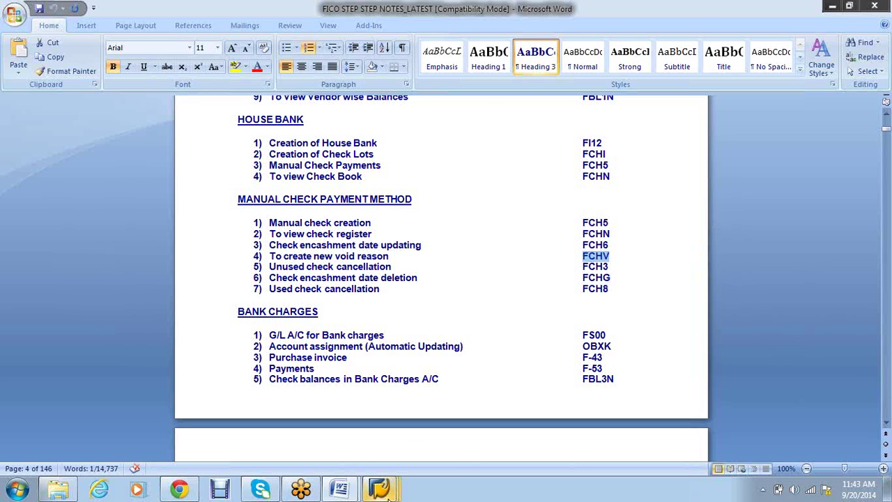
pyautogui.moveTo(388, 497)
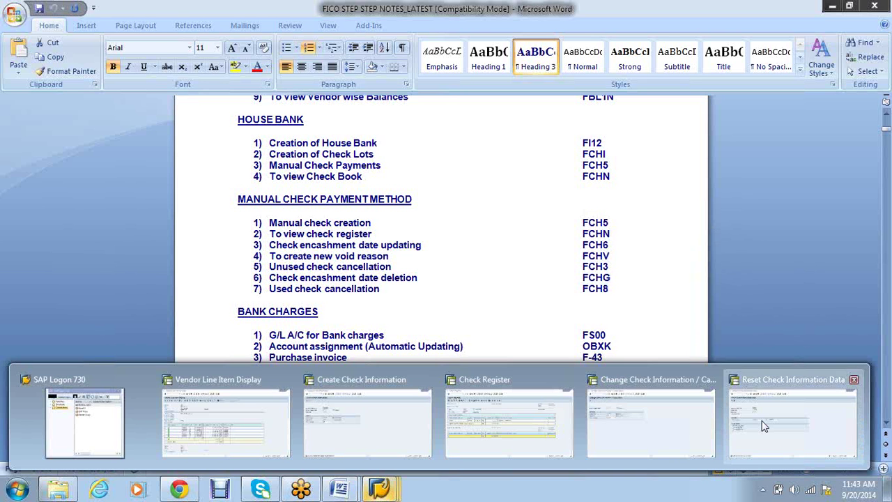
pyautogui.click(793, 418)
# Open the check void reason codes table with /nFCHV and review the existing entries
pyautogui.write('/nfchv')
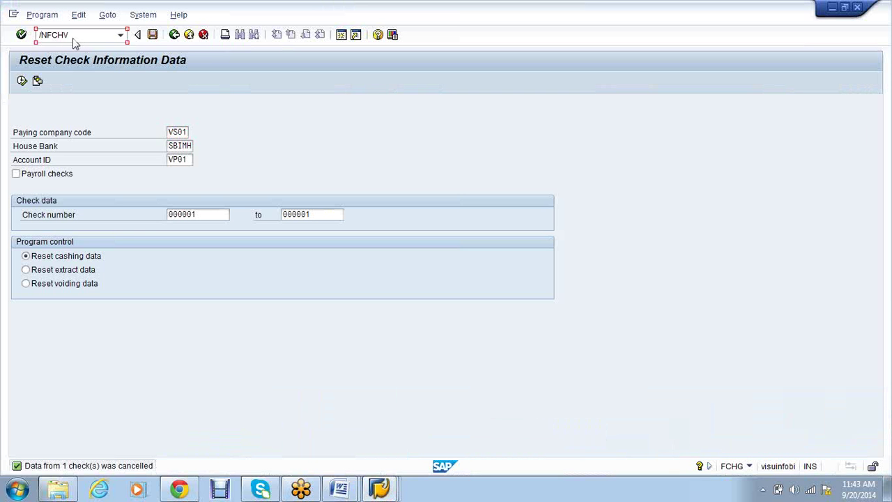
pyautogui.press('Return')
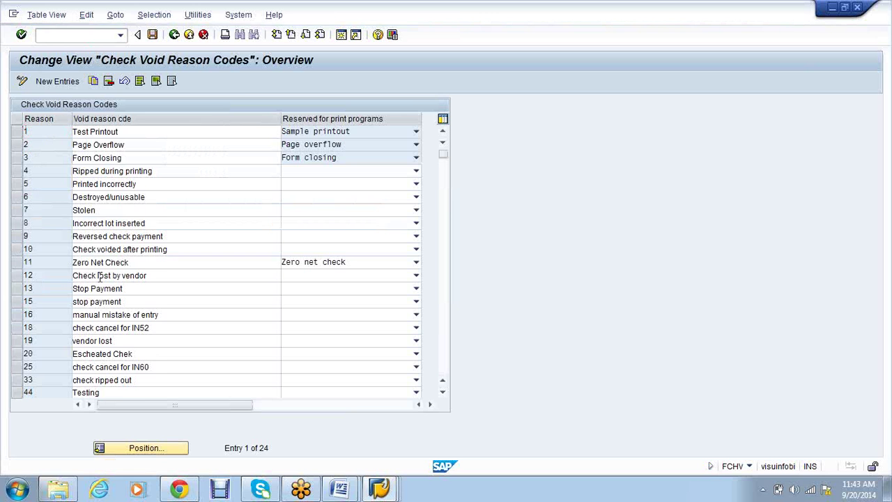
pyautogui.scroll(-1, 122, 288)
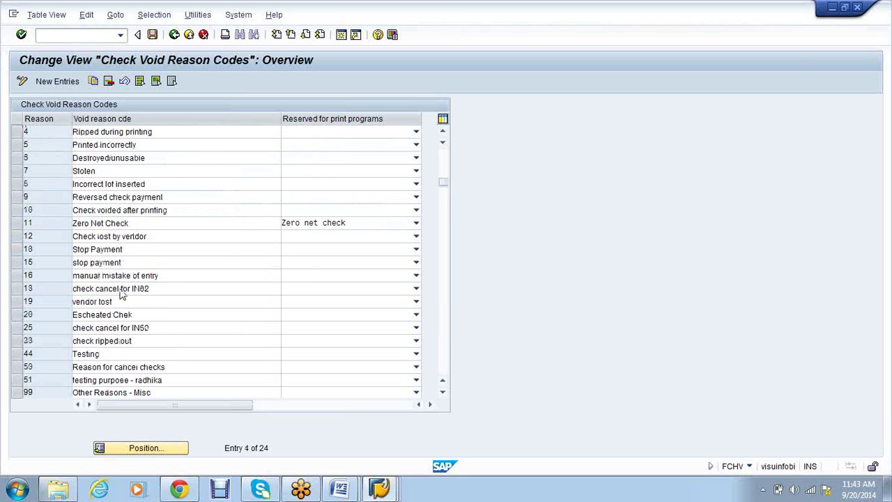
pyautogui.scroll(-1, 122, 295)
pyautogui.scroll(-1, 122, 300)
pyautogui.scroll(3, 122, 300)
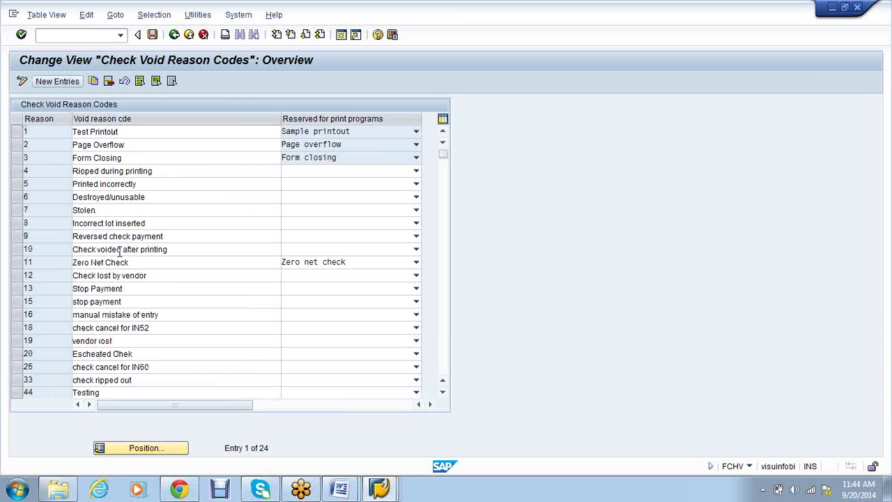
# Add void reason code 21 with the text 'Check lost by vendor'
pyautogui.write('21')
pyautogui.press('Tab')
pyautogui.write('ve')
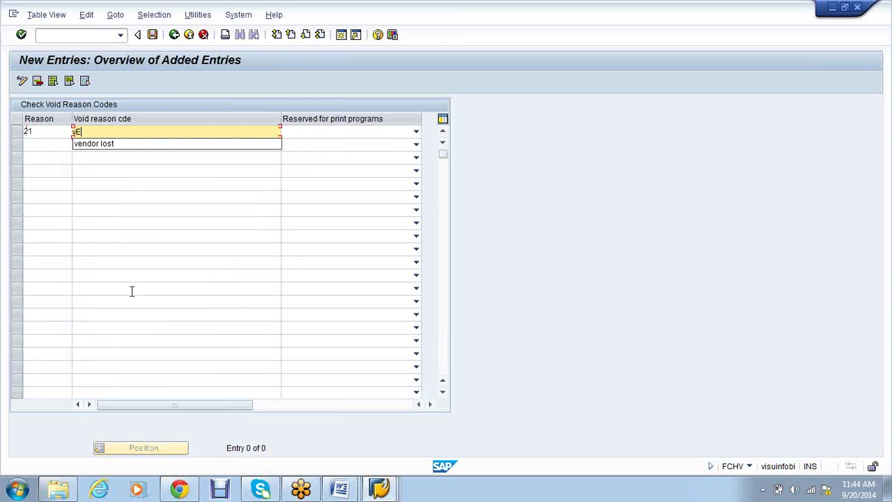
pyautogui.press('BackSpace')
pyautogui.press('BackSpace')
pyautogui.write('Check los')
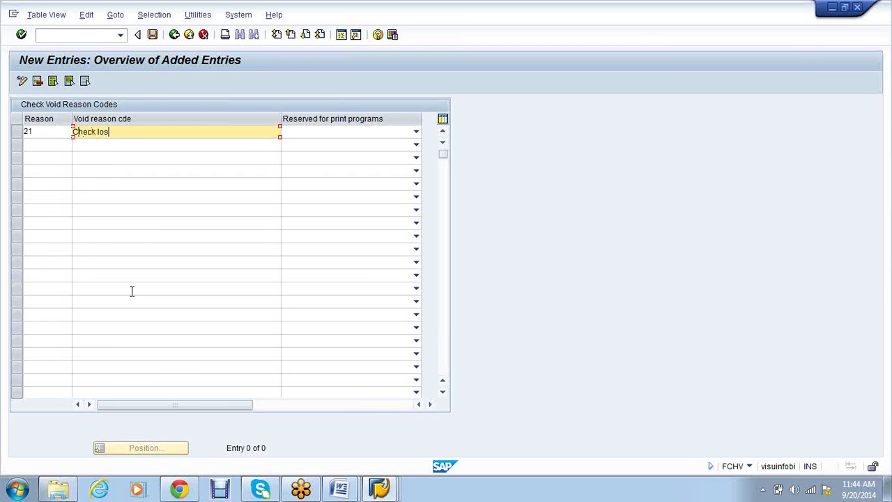
pyautogui.write('t by vendor')
pyautogui.press('Tab')
# Add void reason code 22 'Typo error' and save both entries under the customizing request
pyautogui.press('Tab')
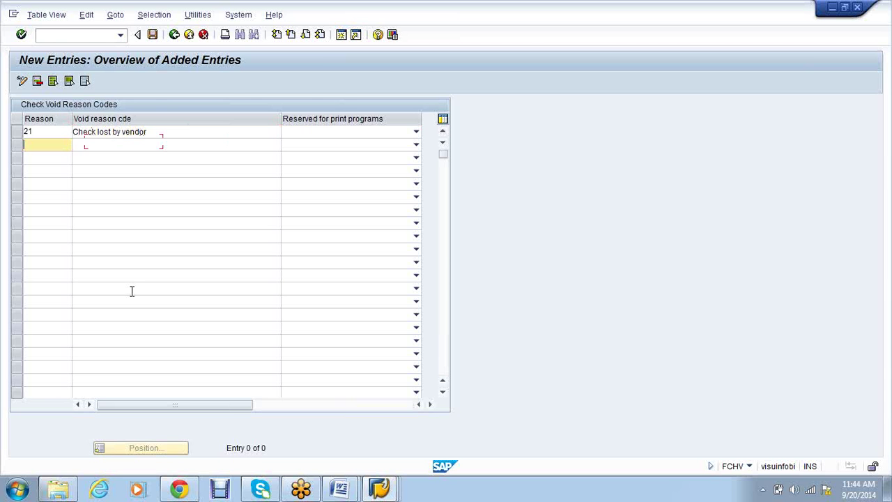
pyautogui.write('22')
pyautogui.press('Tab')
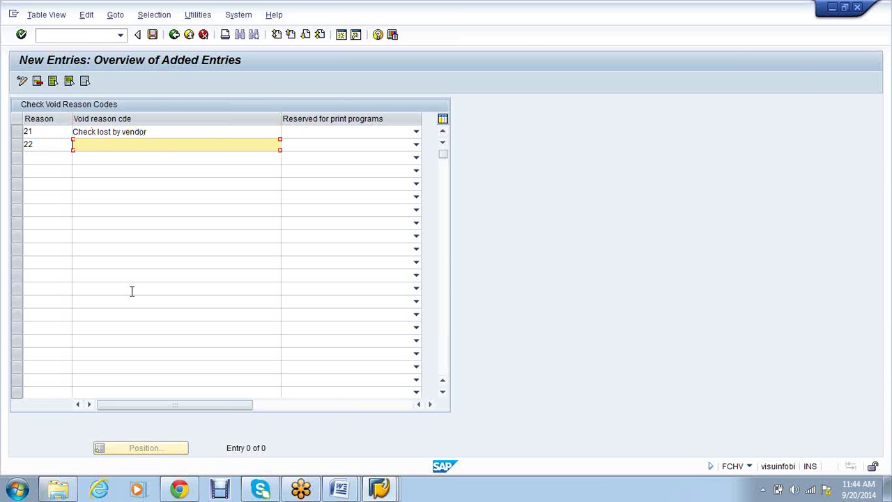
pyautogui.write('Typp')
pyautogui.write(' error')
pyautogui.press('Return')
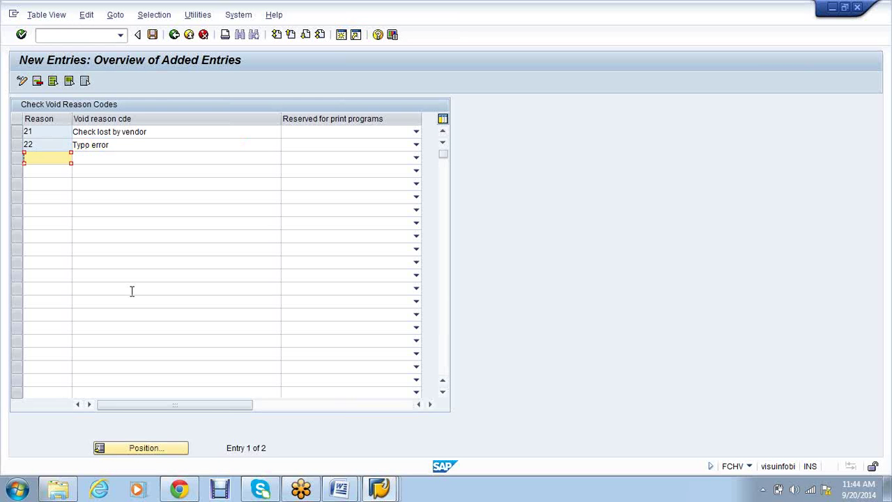
pyautogui.click(153, 35)
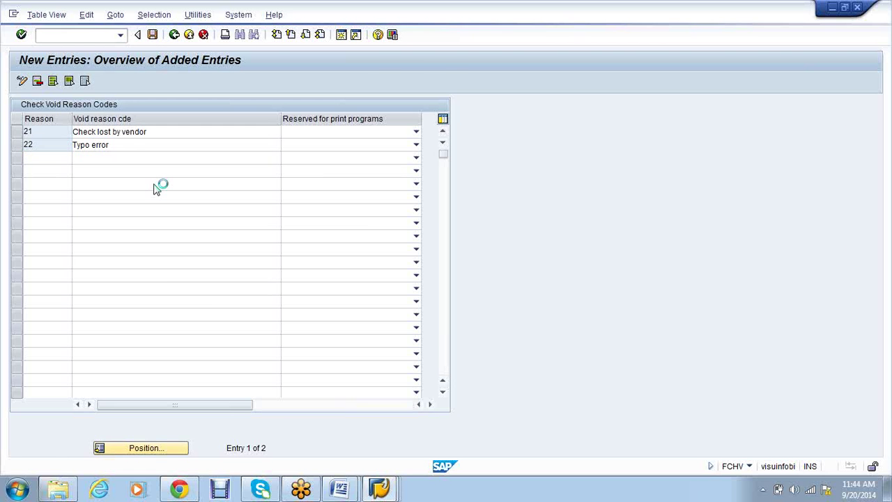
pyautogui.click(191, 219)
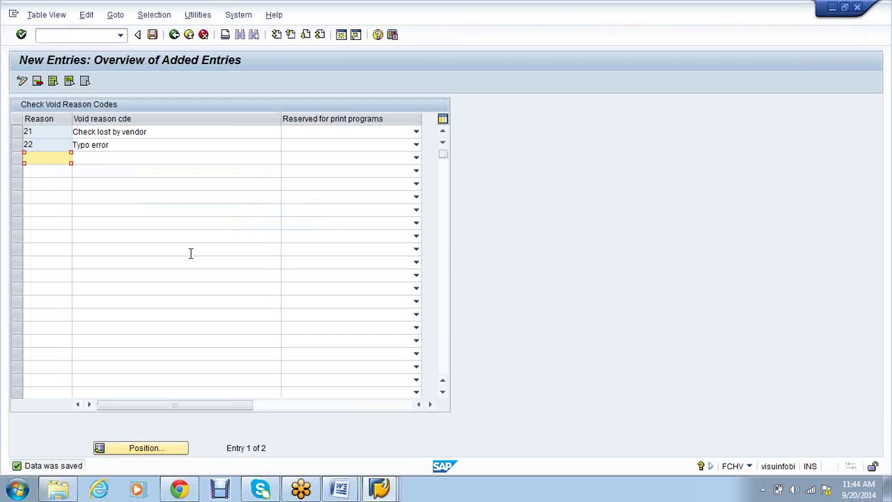
# Check the FICO notes, then start the Cancel Check Payment transaction with /nFCH8
pyautogui.click(352, 492)
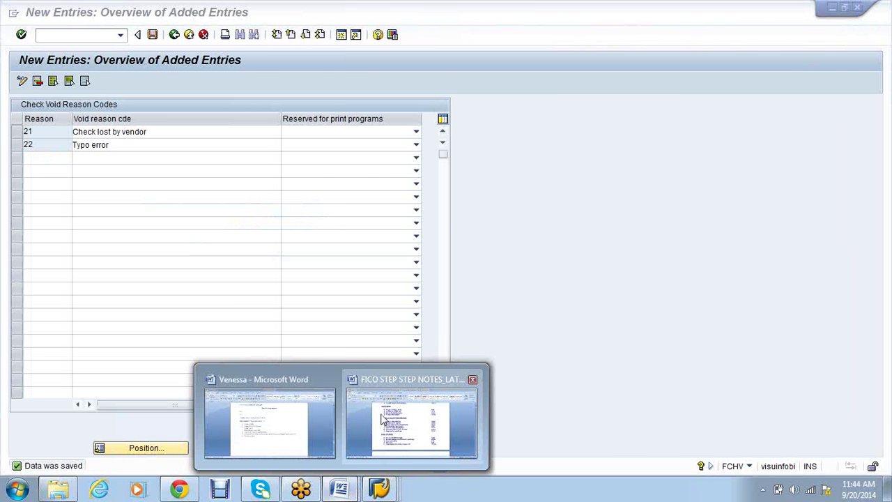
pyautogui.click(384, 419)
pyautogui.moveTo(400, 494)
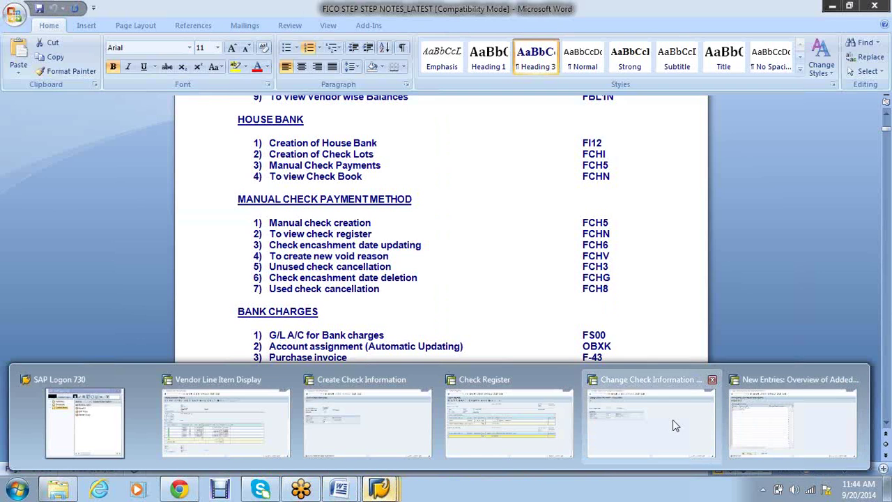
pyautogui.click(674, 425)
pyautogui.click(43, 35)
pyautogui.write('/nFCH8')
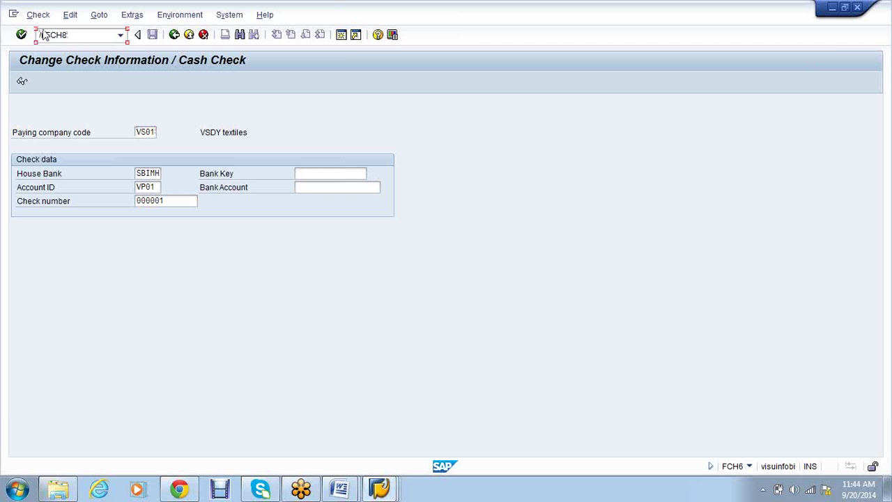
pyautogui.press('Return')
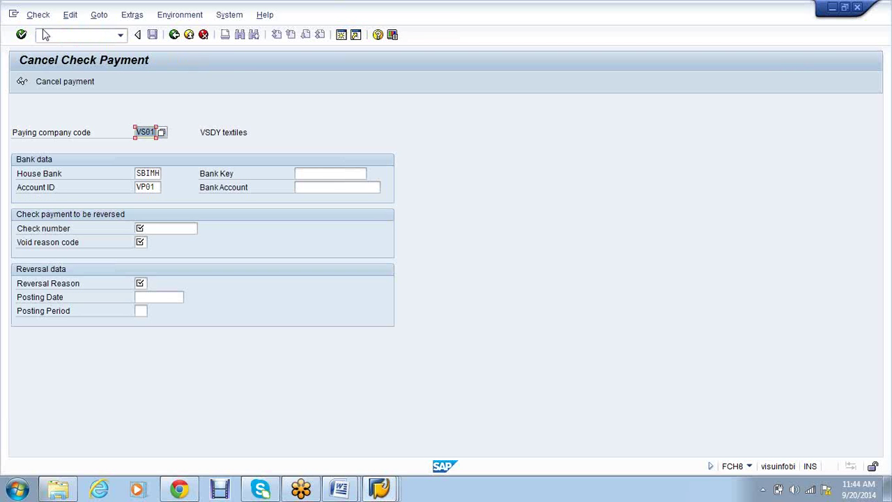
pyautogui.press('Tab')
pyautogui.press('Tab')
pyautogui.press('Tab')
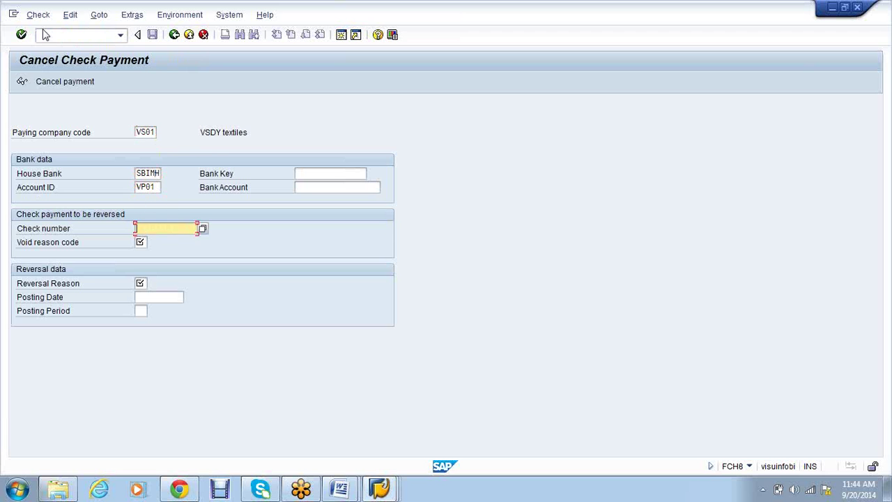
# Select the payment document number in the Vendor Line Item Display list
pyautogui.click(380, 488)
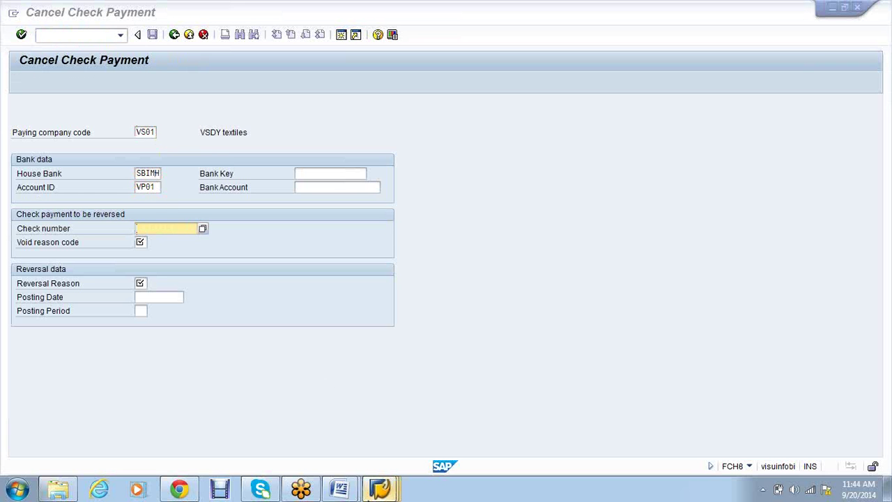
pyautogui.moveTo(369, 492)
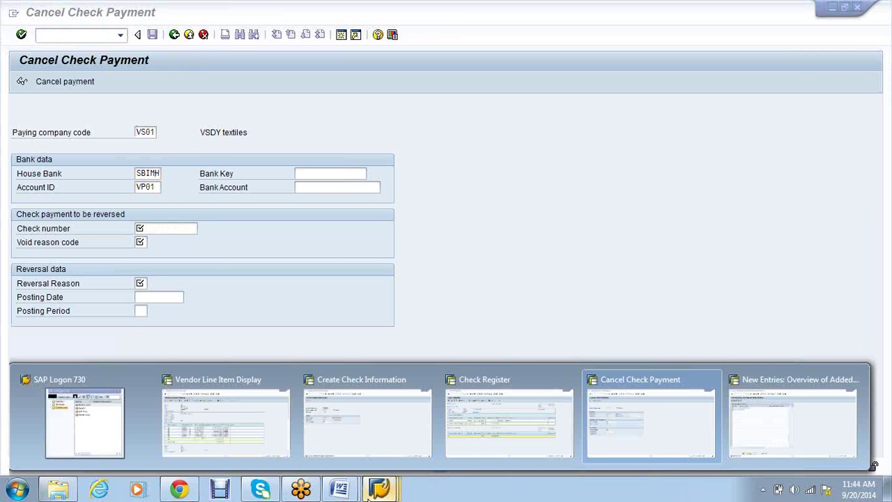
pyautogui.click(288, 424)
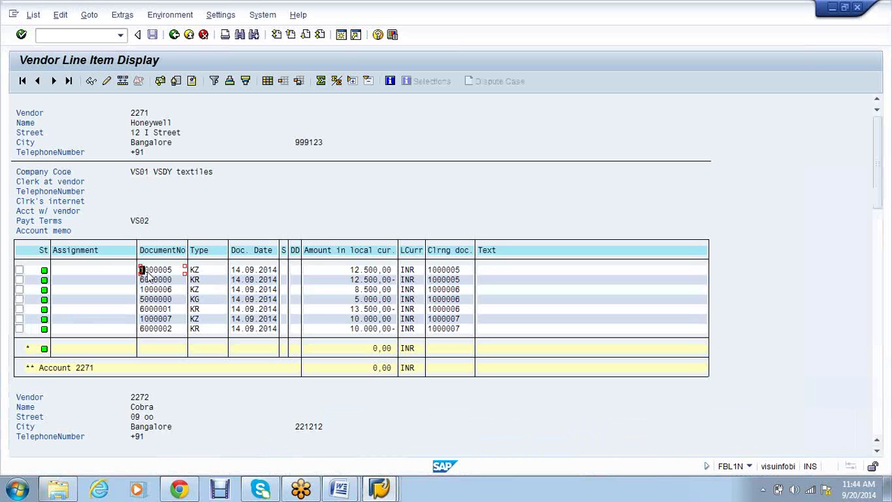
pyautogui.moveTo(140, 280); pyautogui.dragTo(170, 282)
# Cancel the payment for check 000001 with void reason 21 'Check lost by vendor', creating reverse document 1000011
pyautogui.hotkey('alt', 'Tab')
pyautogui.write('000001')
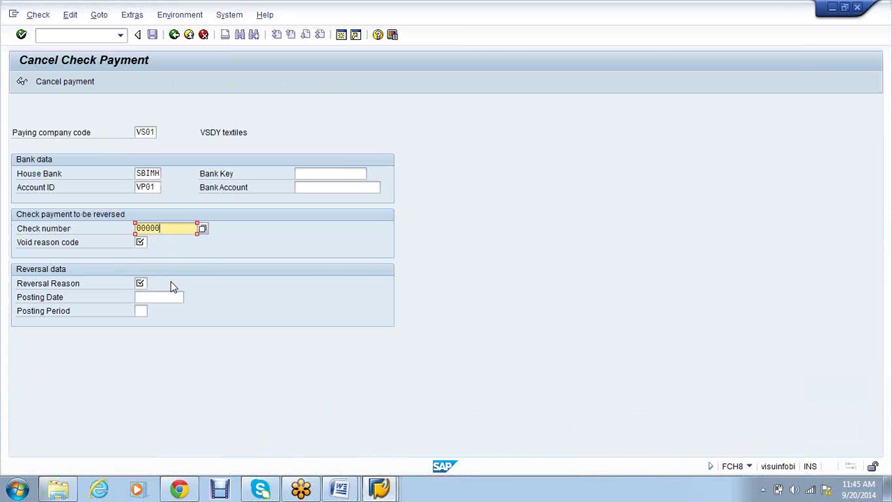
pyautogui.press('Tab')
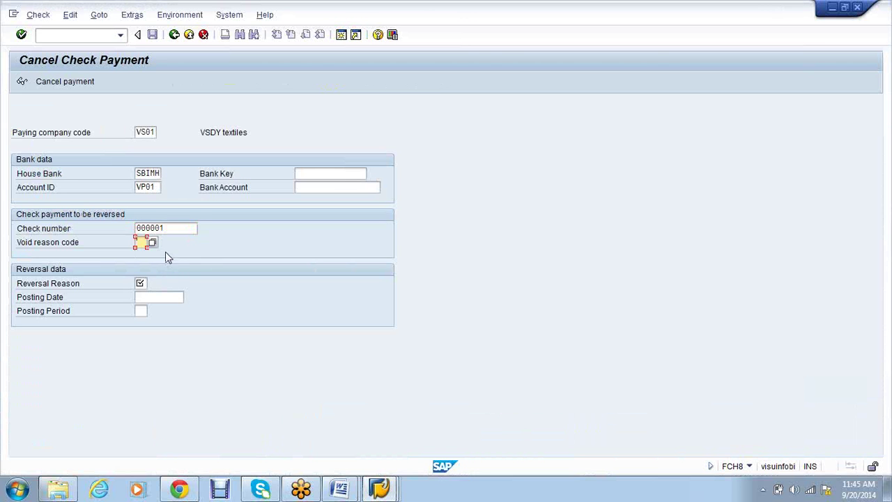
pyautogui.click(153, 242)
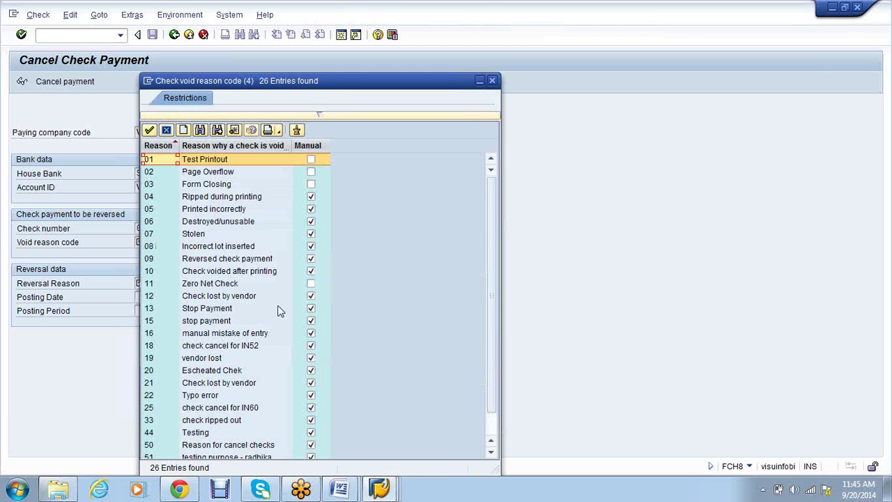
pyautogui.scroll(-1, 277, 310)
pyautogui.doubleClick(233, 358)
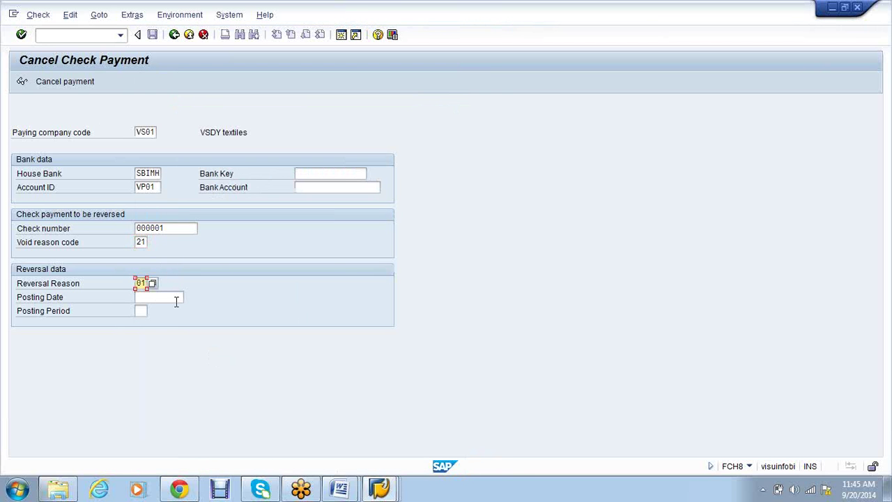
pyautogui.click(65, 83)
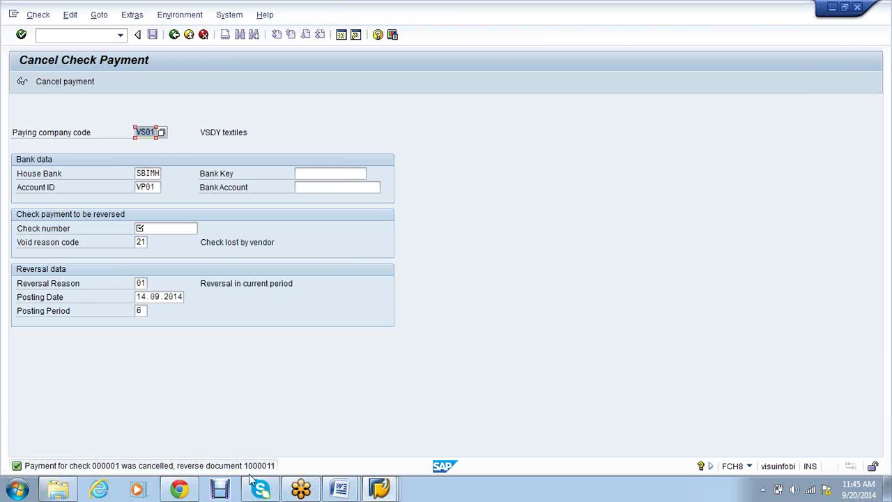
pyautogui.click(388, 492)
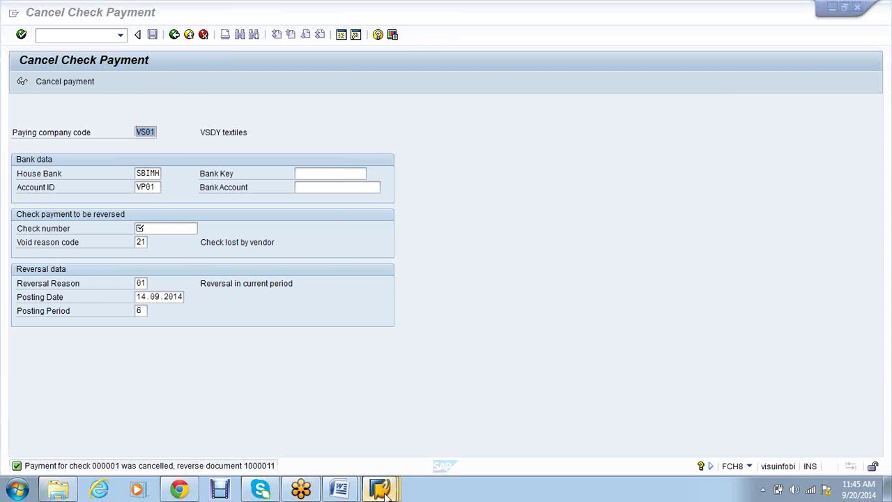
pyautogui.click(235, 420)
# Refresh vendor 2271's line items via List > Refresh, find FCH3 in the notes, and return to the void reason table
pyautogui.click(31, 16)
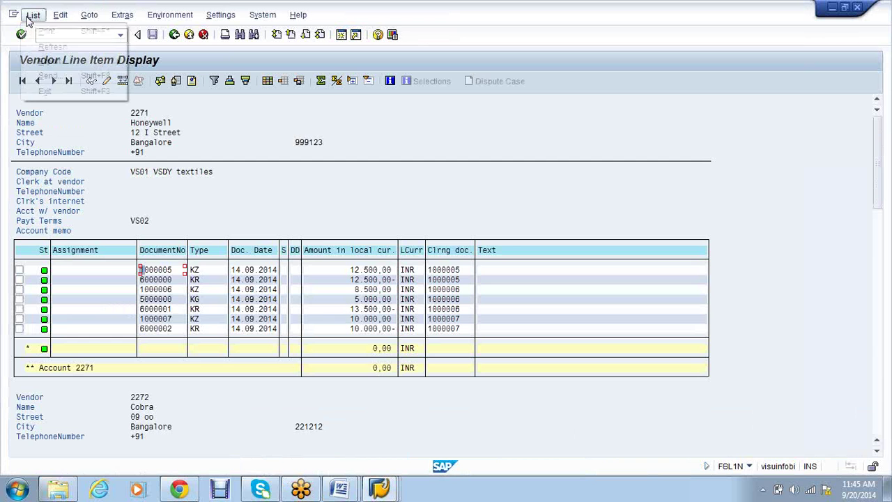
pyautogui.click(43, 46)
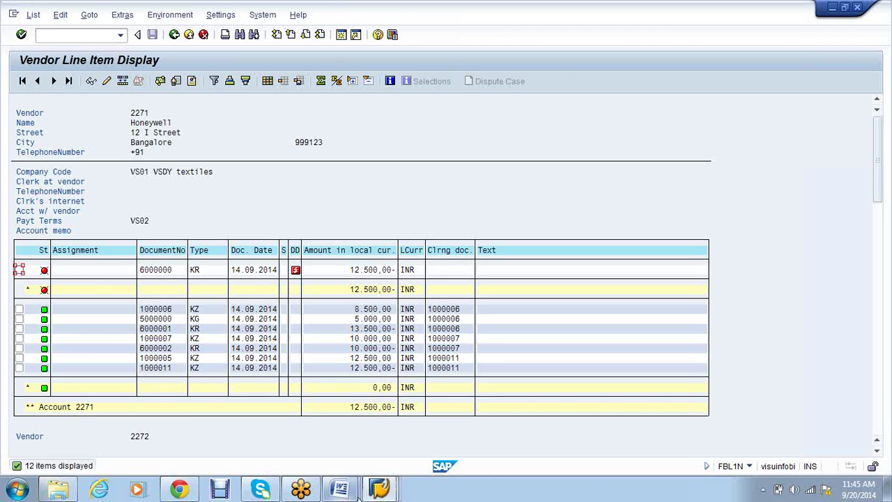
pyautogui.moveTo(355, 490)
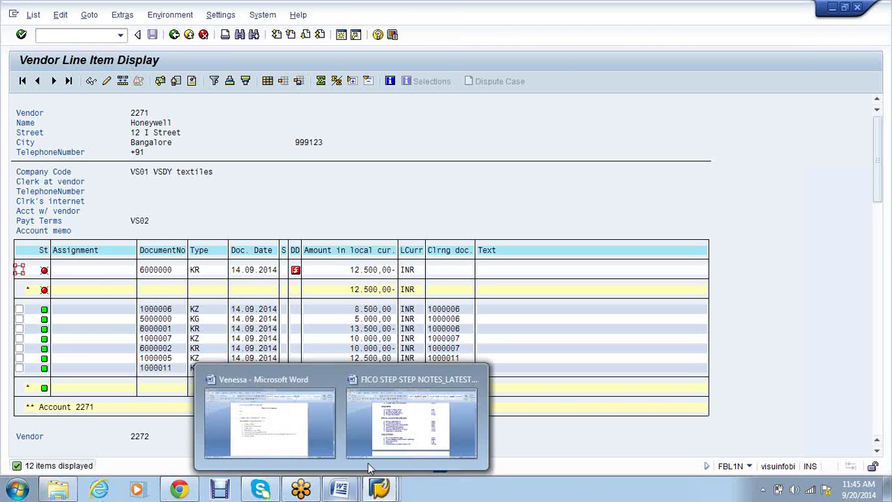
pyautogui.click(402, 427)
pyautogui.moveTo(380, 490)
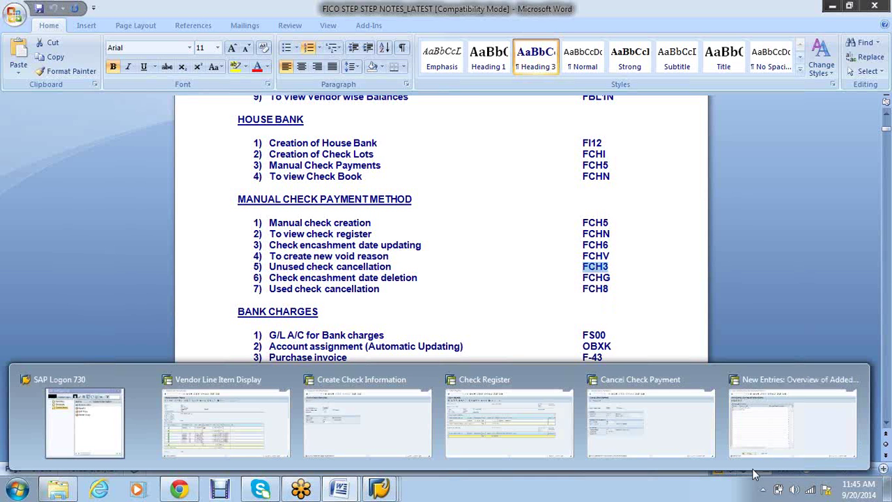
pyautogui.click(797, 427)
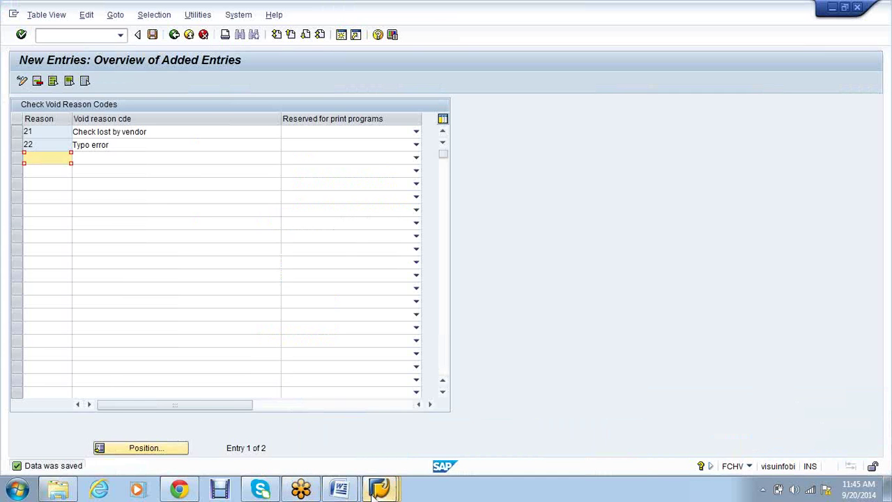
# Rerun the FCHN check register to show check 000001 voided for 'Check lost by vendor', dated 20.09.2014
pyautogui.moveTo(377, 490)
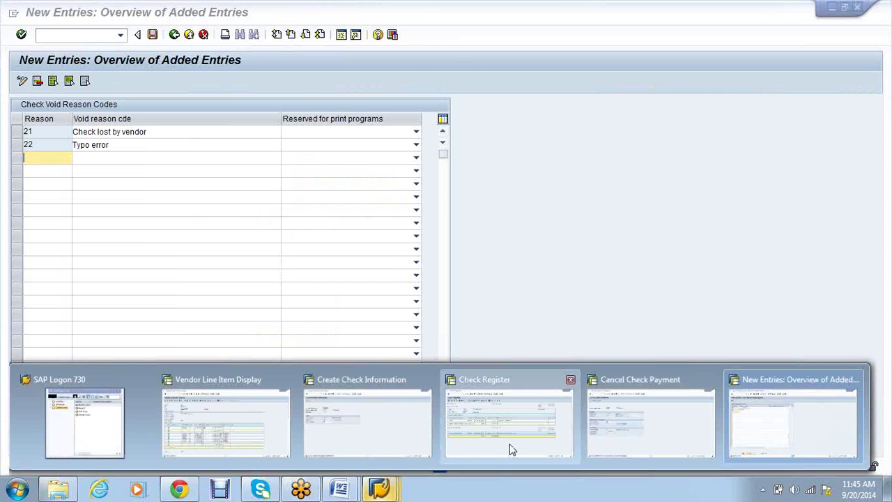
pyautogui.click(511, 449)
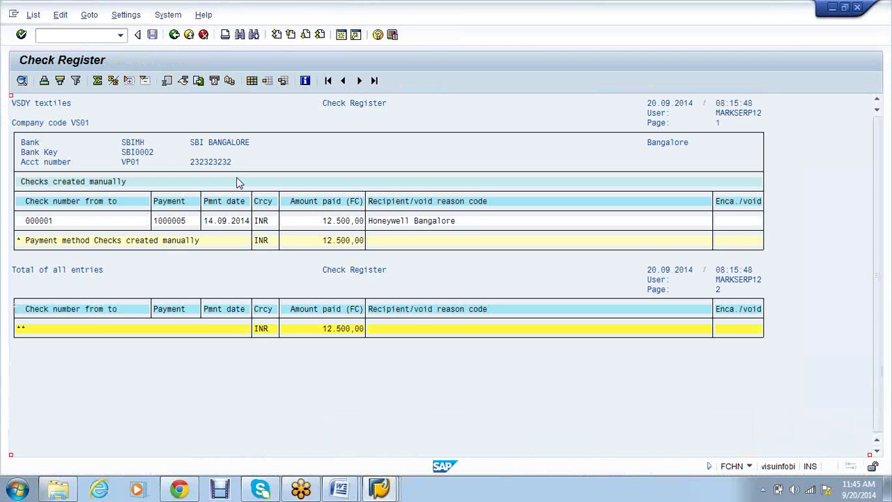
pyautogui.press('F3')
pyautogui.click(20, 81)
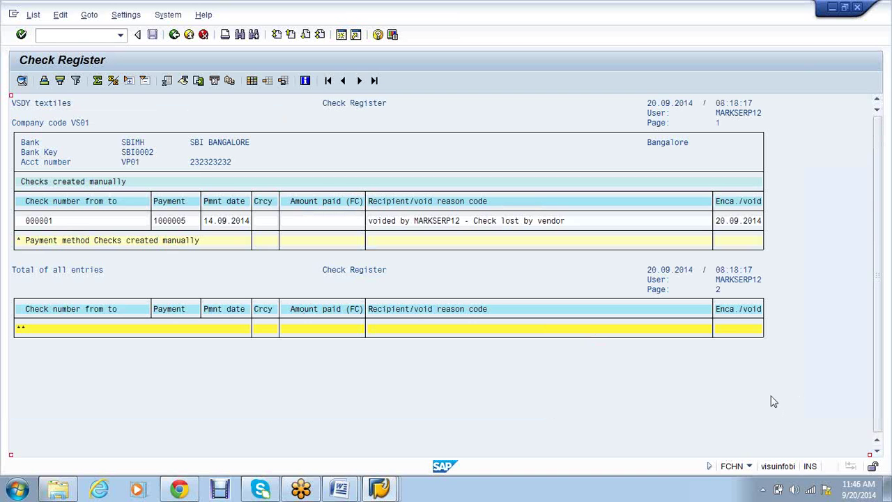
pyautogui.click(878, 36)
pyautogui.press('F3')
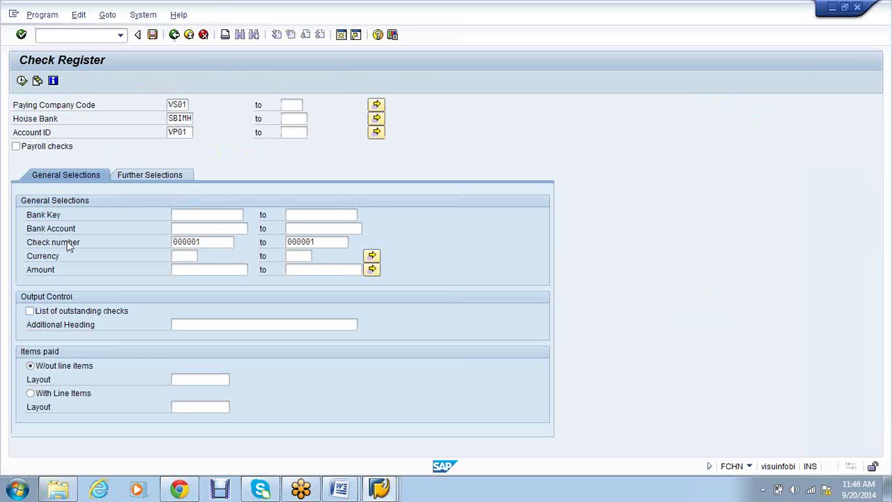
pyautogui.press('F8')
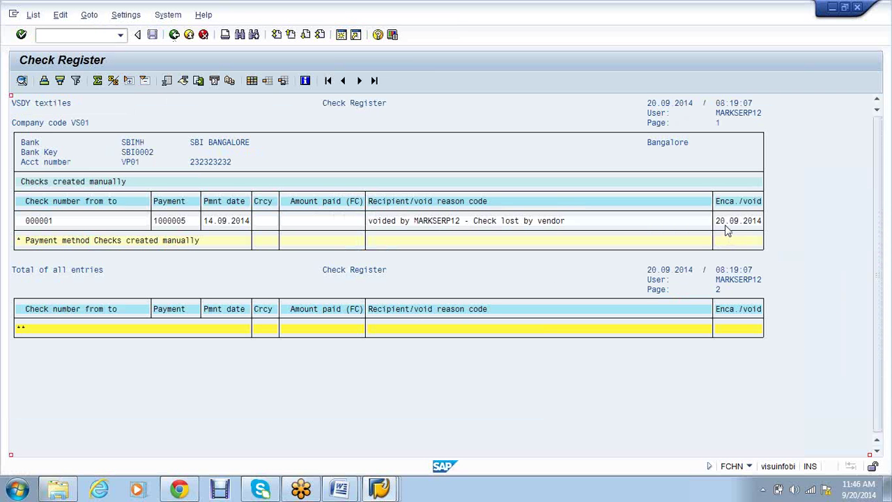
# Copy FCH3 from the FICO step notes and run it to open Void Checks Not Used
pyautogui.click(339, 492)
pyautogui.click(416, 401)
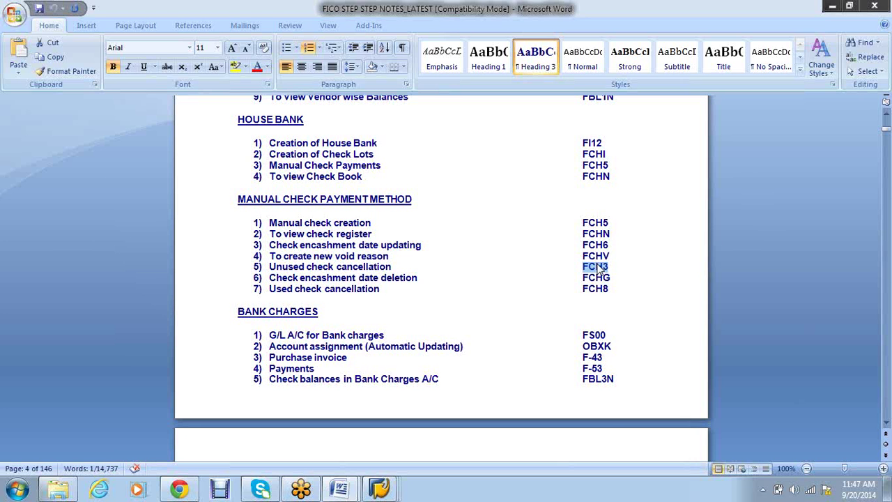
pyautogui.rightClick(598, 267)
pyautogui.click(627, 287)
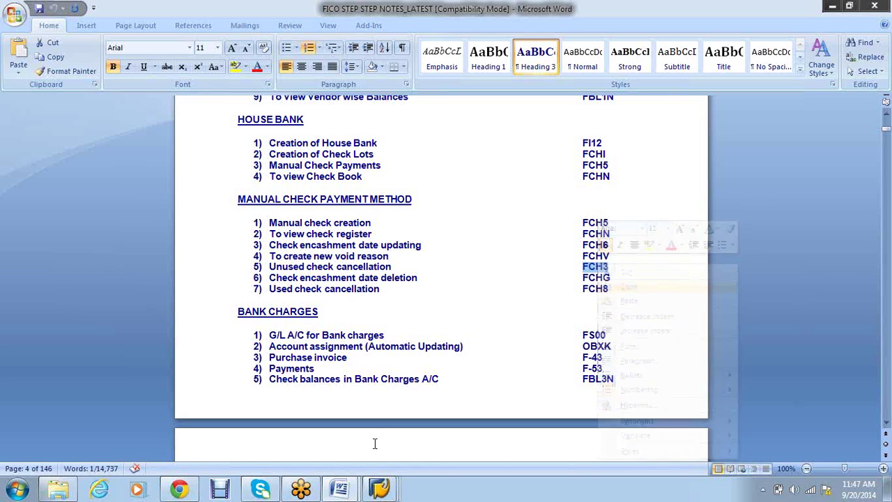
pyautogui.moveTo(380, 491)
pyautogui.click(793, 422)
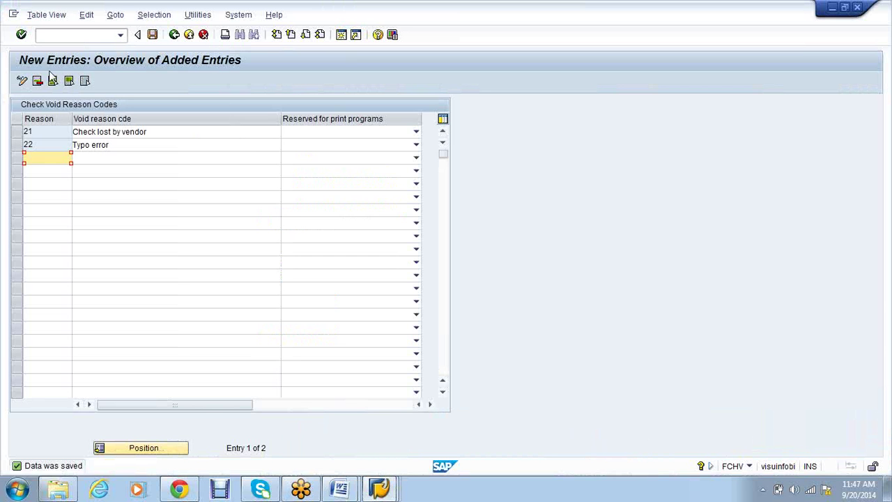
pyautogui.click(42, 34)
pyautogui.hotkey('ctrl', 'v')
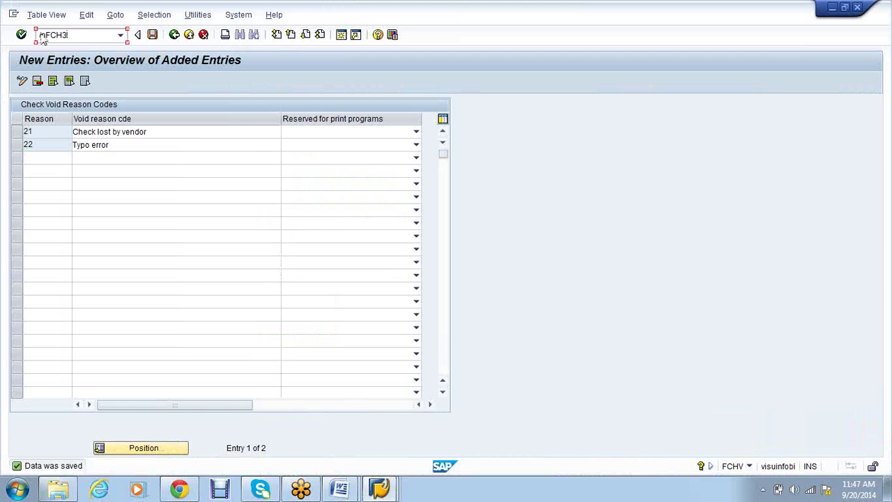
pyautogui.press('Return')
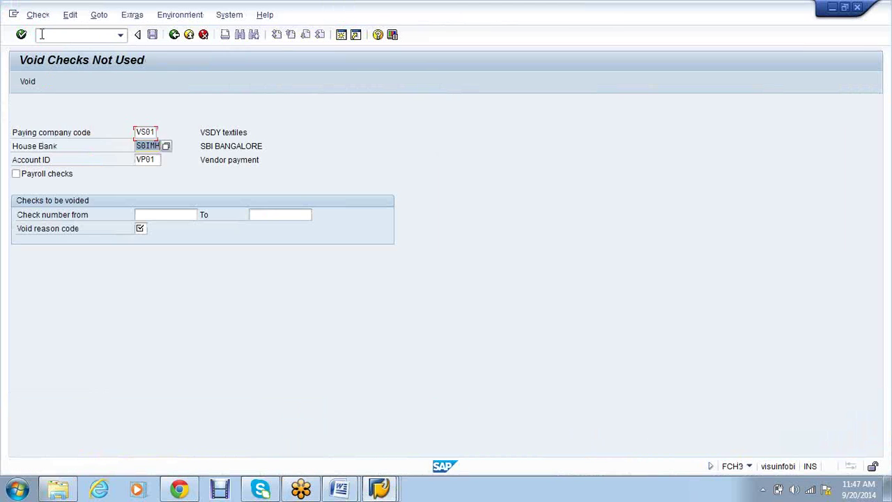
# Enter check 000002 and choose void reason 22, Typo error, from the reason code list
pyautogui.press('Tab')
pyautogui.press('Tab')
pyautogui.press('Tab')
pyautogui.write('00000')
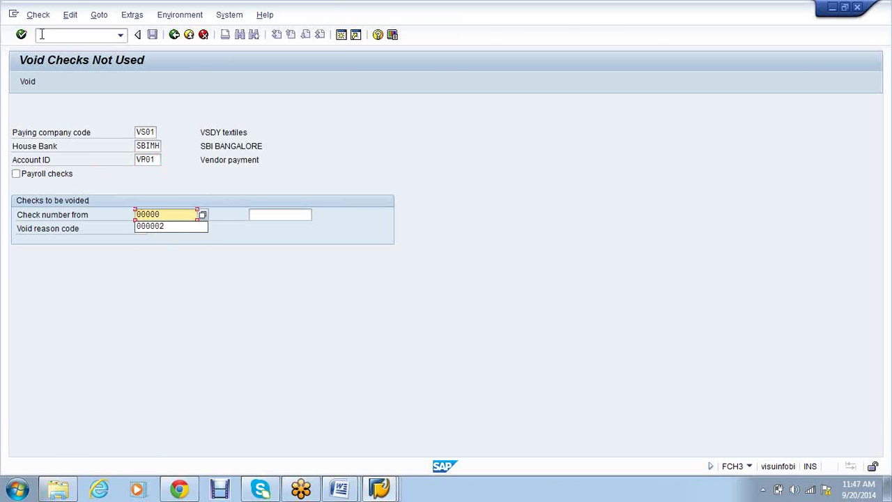
pyautogui.write('2')
pyautogui.press('Tab')
pyautogui.press('Tab')
pyautogui.write('0')
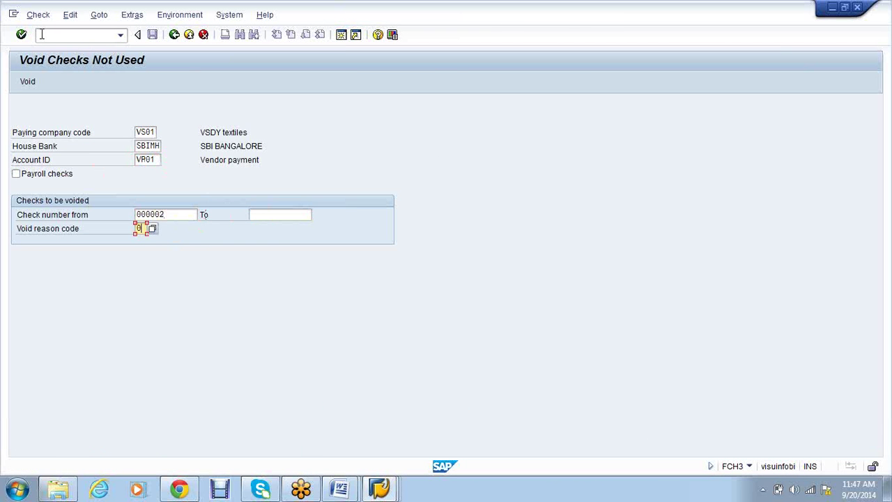
pyautogui.write('1')
pyautogui.click(27, 82)
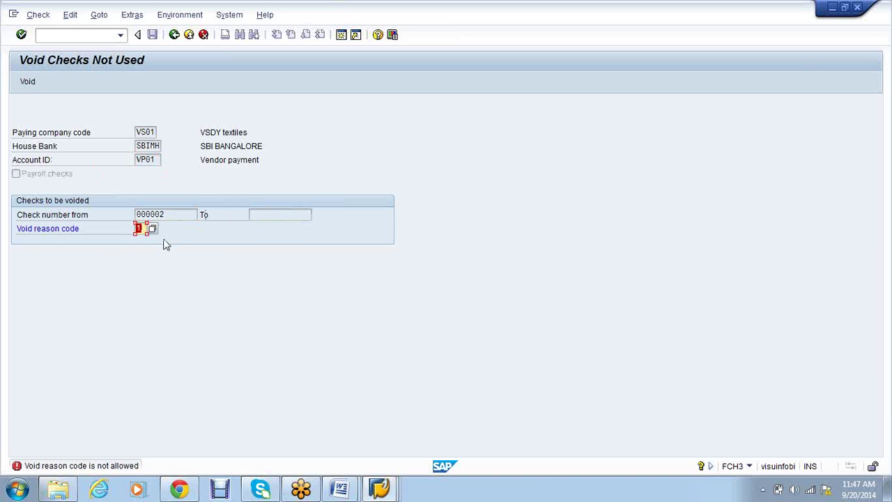
pyautogui.press('Return')
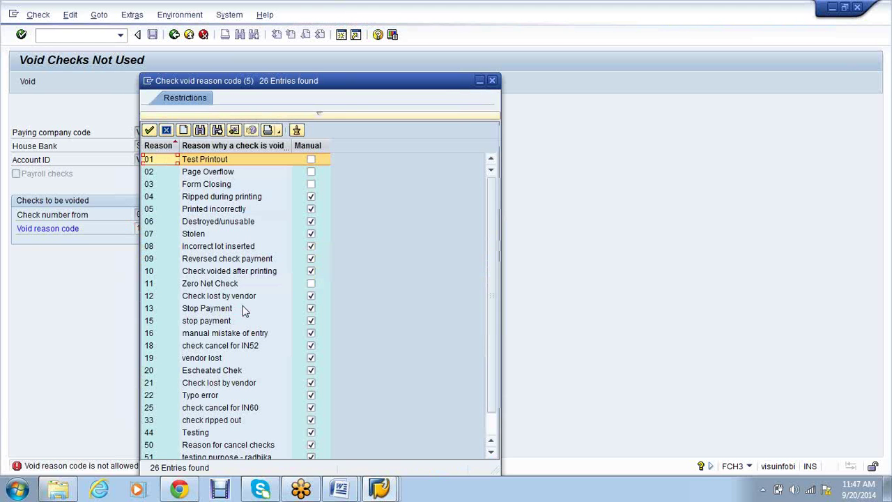
pyautogui.click(200, 395)
pyautogui.click(200, 395)
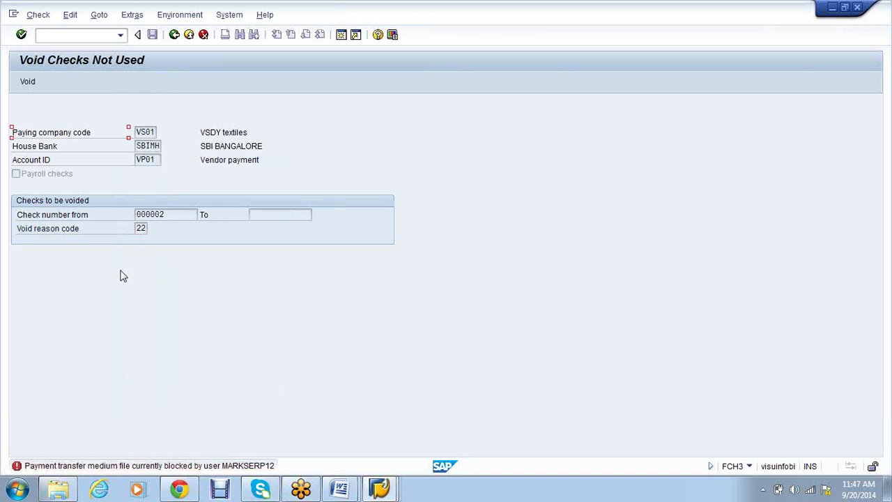
# Move between the open SAP windows and leave the create check transaction with /n
pyautogui.click(379, 492)
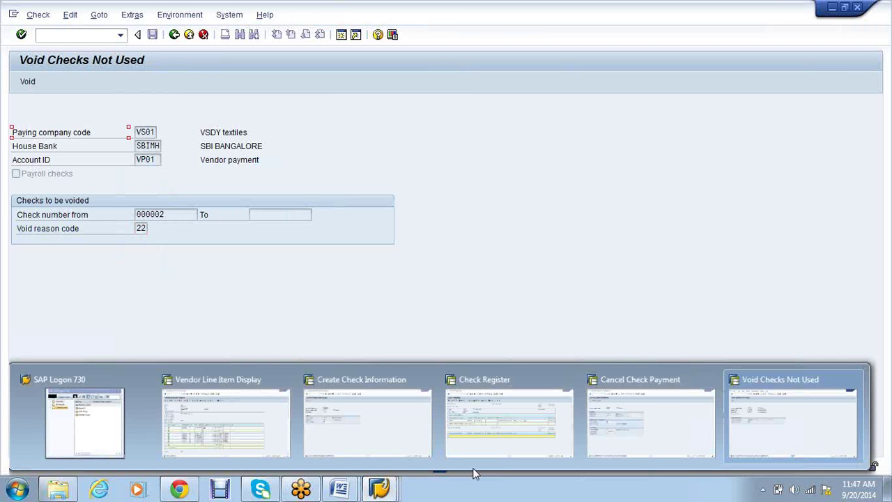
pyautogui.click(490, 428)
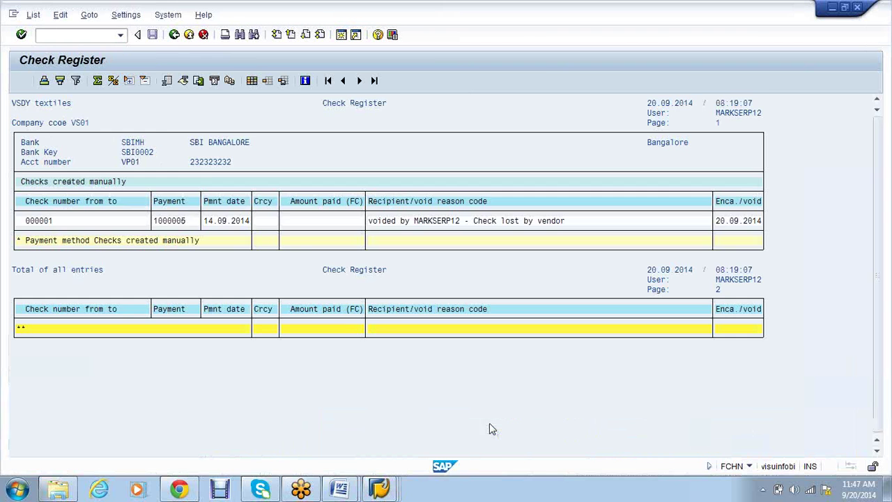
pyautogui.click(174, 34)
pyautogui.click(390, 492)
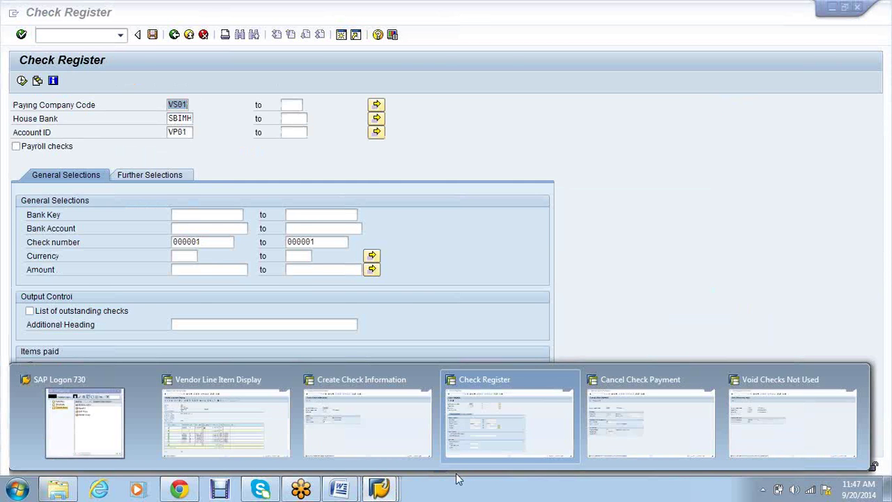
pyautogui.click(651, 424)
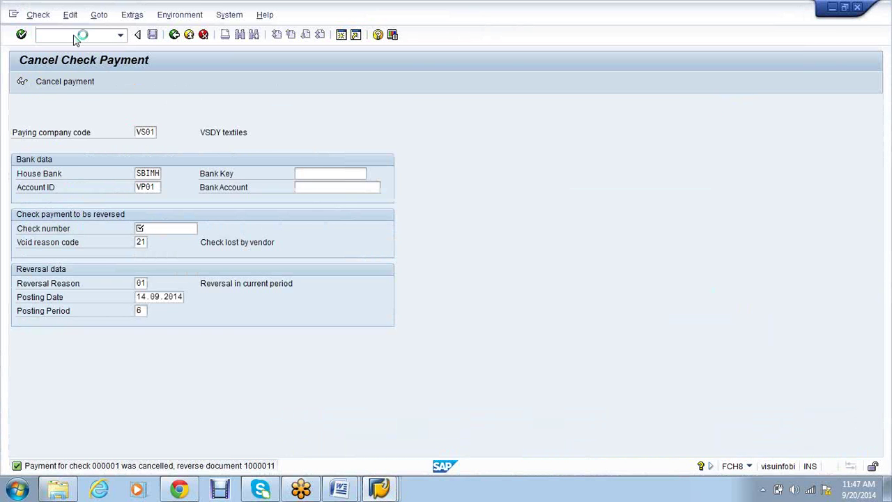
pyautogui.click(379, 488)
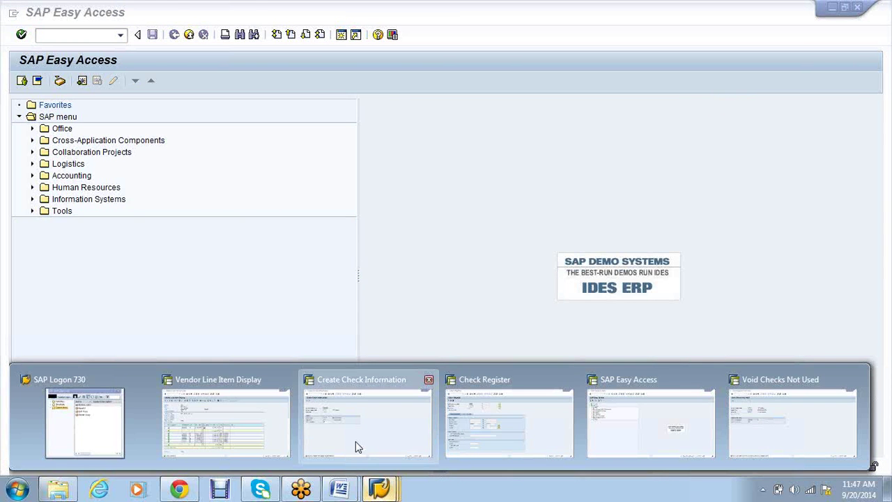
pyautogui.click(356, 442)
pyautogui.click(87, 37)
pyautogui.write('/n')
pyautogui.press('Return')
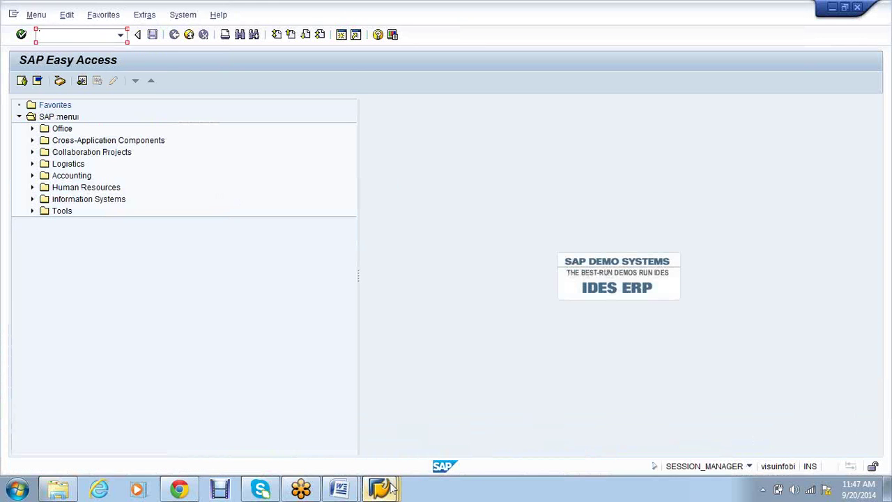
# Void unused check 000002 and return to the Check Register selection for checks 000001 to 000002
pyautogui.click(390, 488)
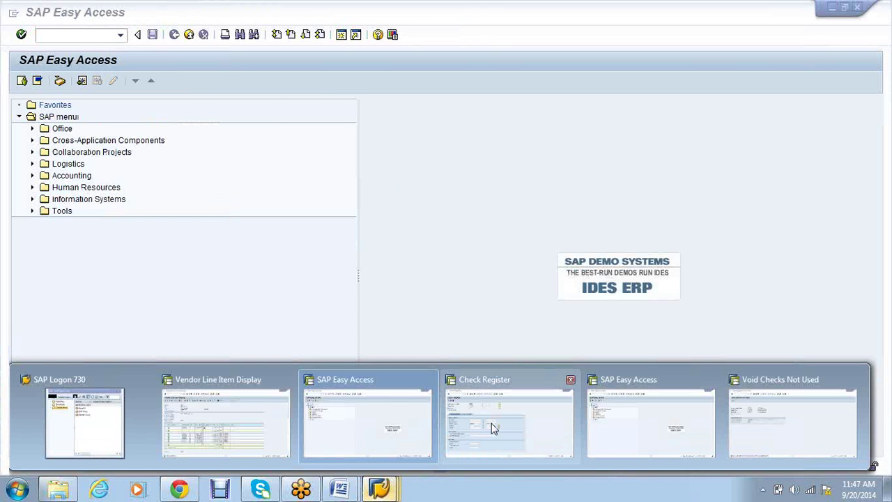
pyautogui.click(492, 427)
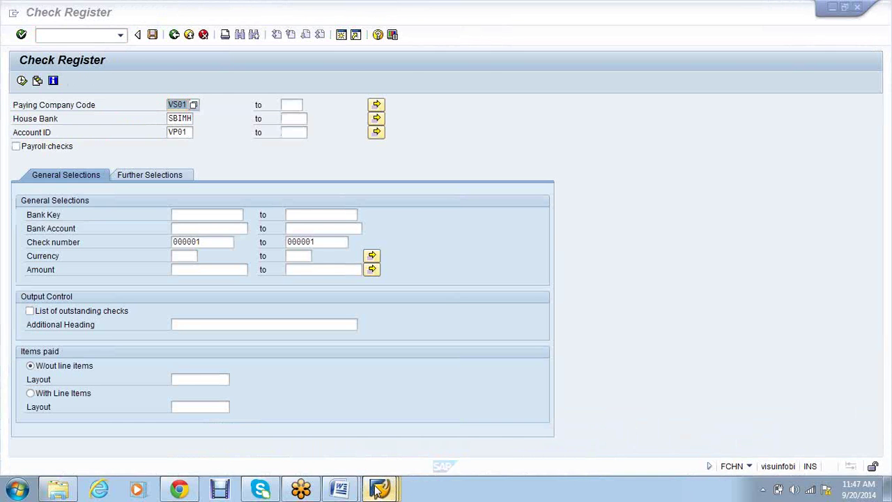
pyautogui.click(379, 490)
pyautogui.click(813, 428)
pyautogui.click(29, 83)
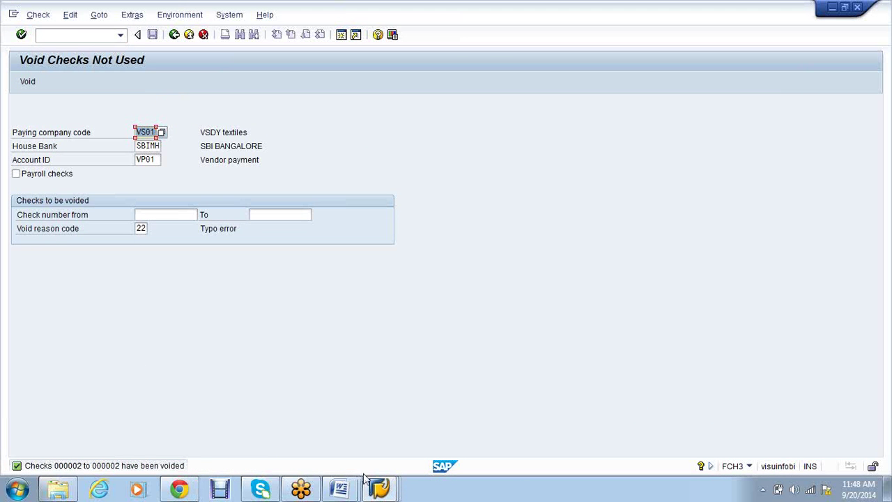
pyautogui.click(387, 492)
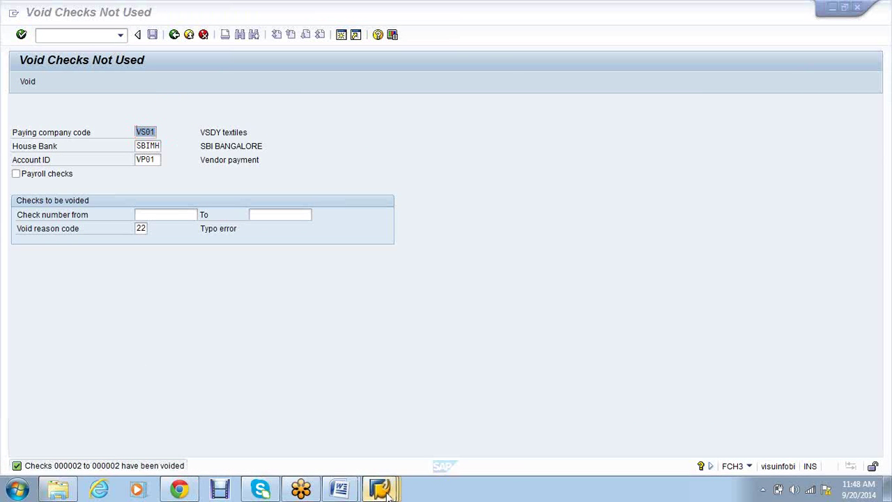
pyautogui.click(479, 433)
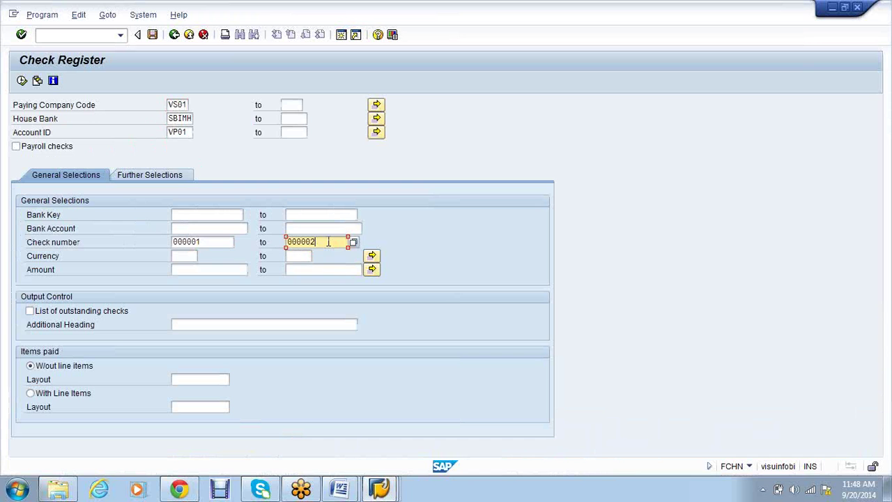
# Run the check register for checks 000001–000002 and review voided check 000001 and payment 1000005
pyautogui.click(22, 81)
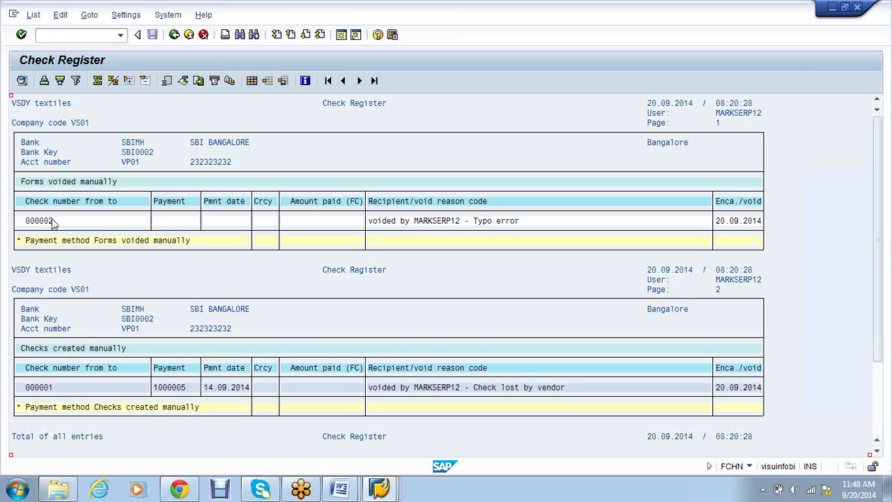
pyautogui.click(219, 223)
pyautogui.click(170, 221)
pyautogui.scroll(-1, 239, 340)
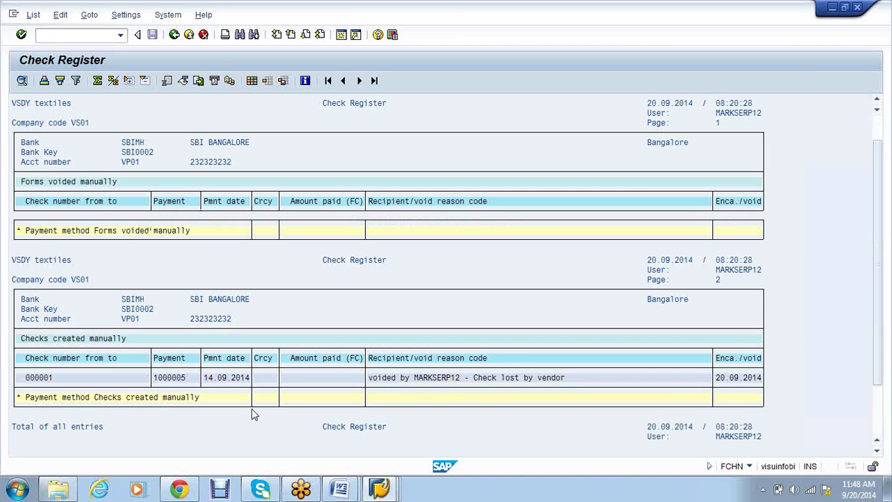
pyautogui.click(225, 370)
pyautogui.click(170, 370)
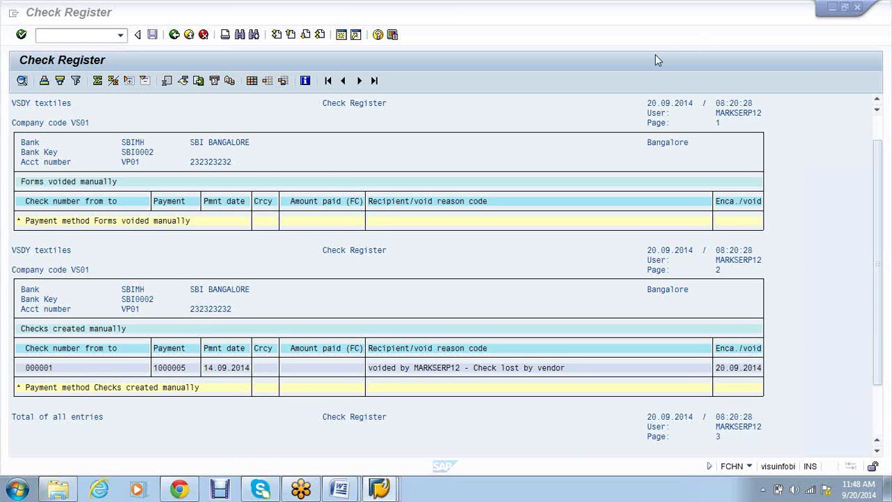
pyautogui.click(339, 490)
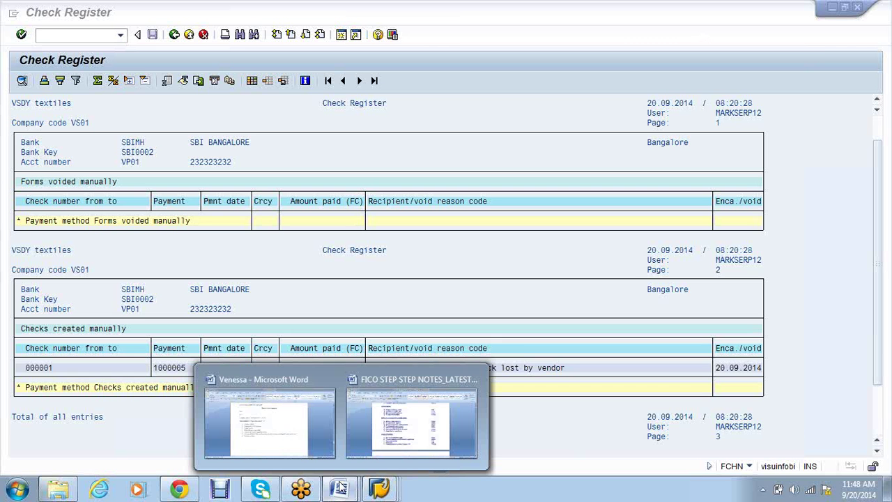
# Switch to the Word notes on manual check processing, checking check 000001's paid amount in SAP on the way
pyautogui.click(293, 419)
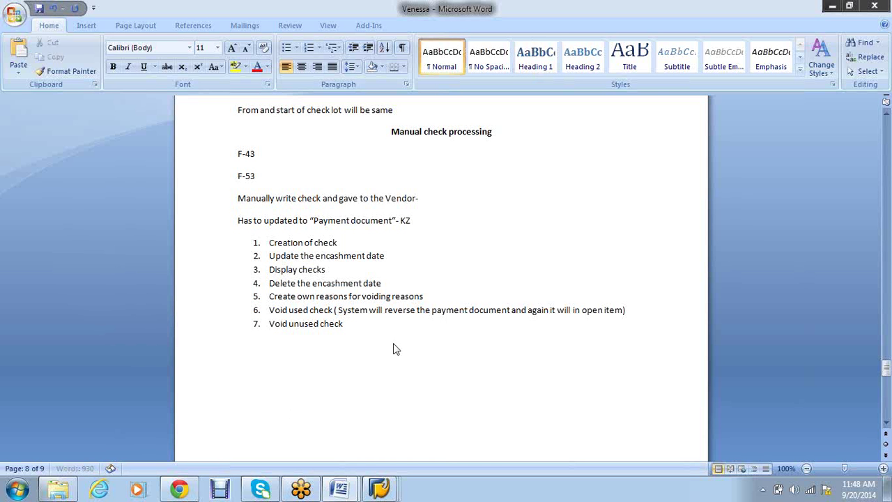
pyautogui.hotkey('alt', 'Tab')
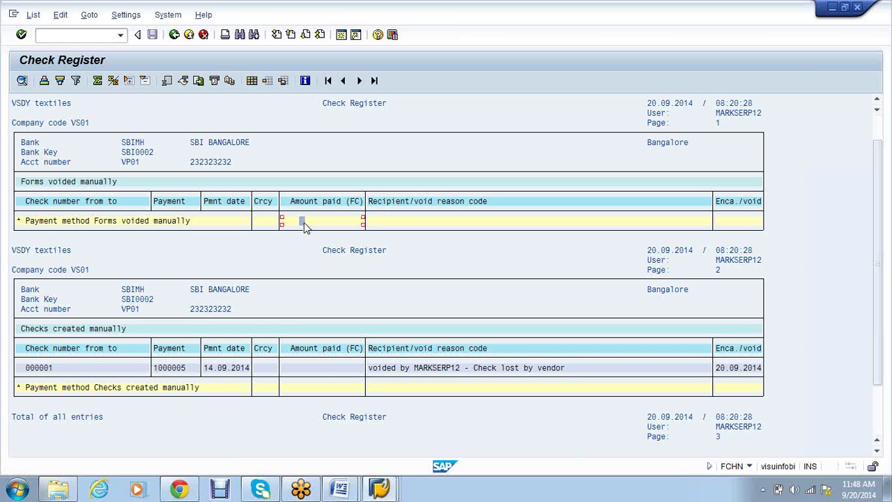
pyautogui.click(316, 367)
pyautogui.hotkey('alt', 'Tab')
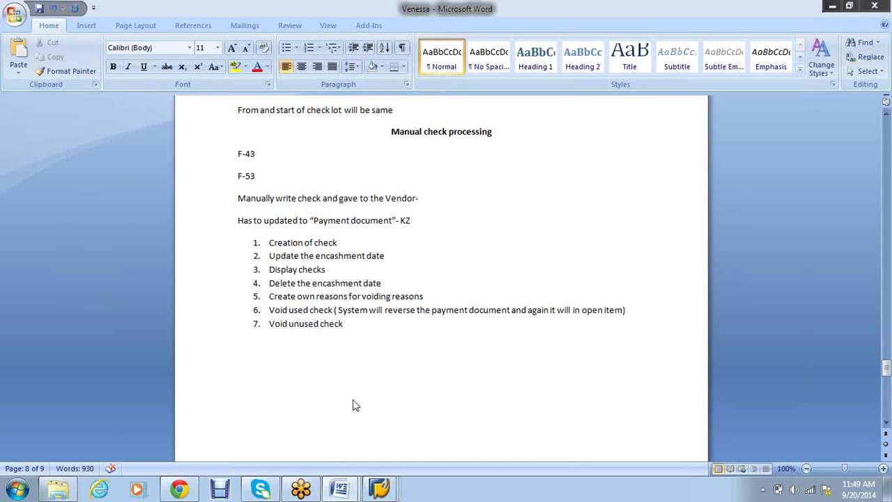
# Add a centred, bold heading 'APP- Automatic Payment Program' below the numbered list
pyautogui.click(350, 377)
pyautogui.write('APP- Automatic')
pyautogui.write('Payment')
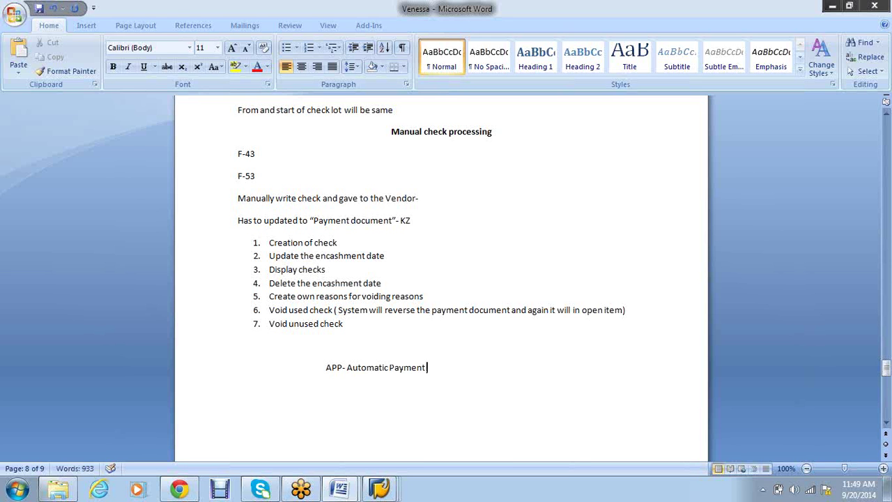
pyautogui.write(' Program')
pyautogui.moveTo(463, 367); pyautogui.dragTo(317, 368)
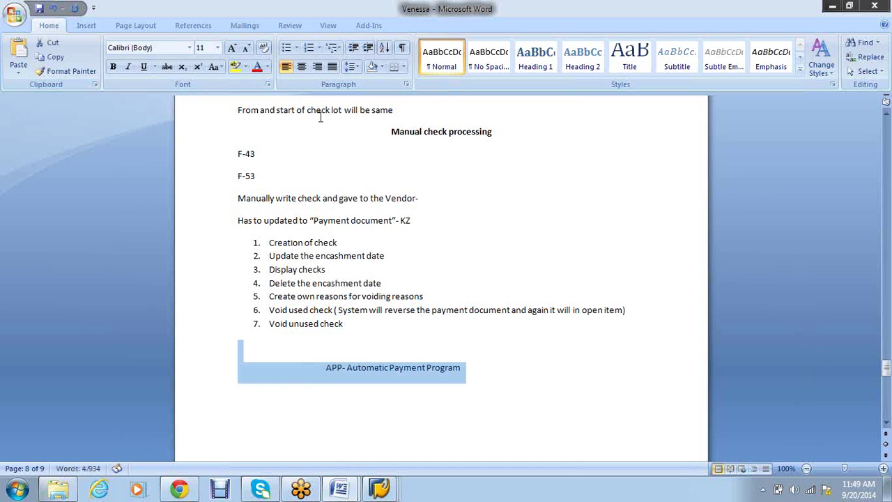
pyautogui.click(301, 67)
pyautogui.hotkey('ctrl', 'b')
pyautogui.click(526, 370)
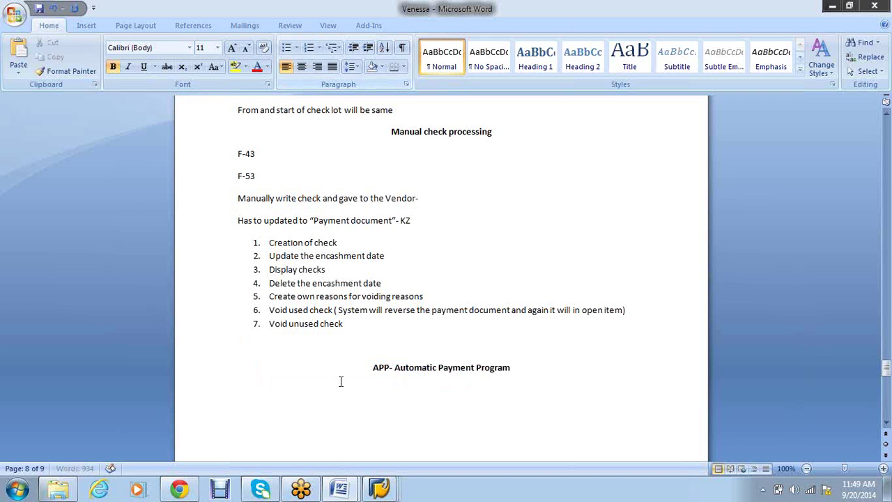
# Add left-aligned lines 'F-43' and 'F-53- One vendor payment' under the heading
pyautogui.click(332, 418)
pyautogui.write('F-43')
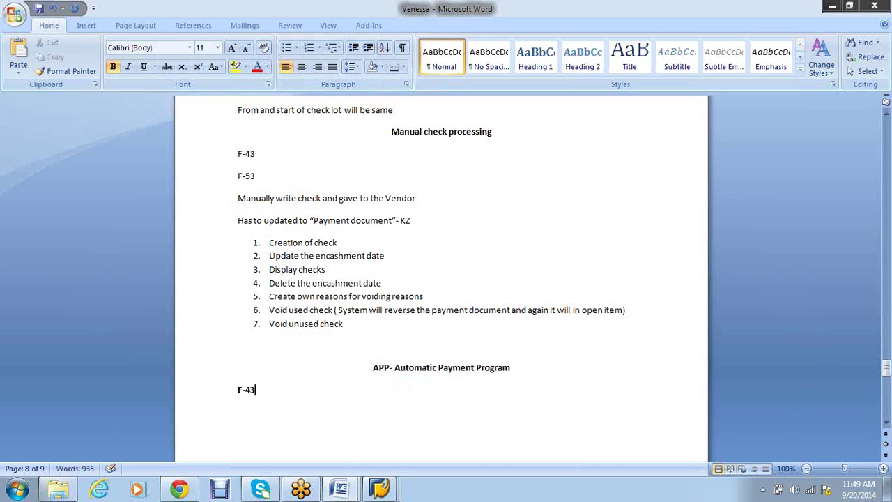
pyautogui.press('Return')
pyautogui.write('F-53- One vendor payment')
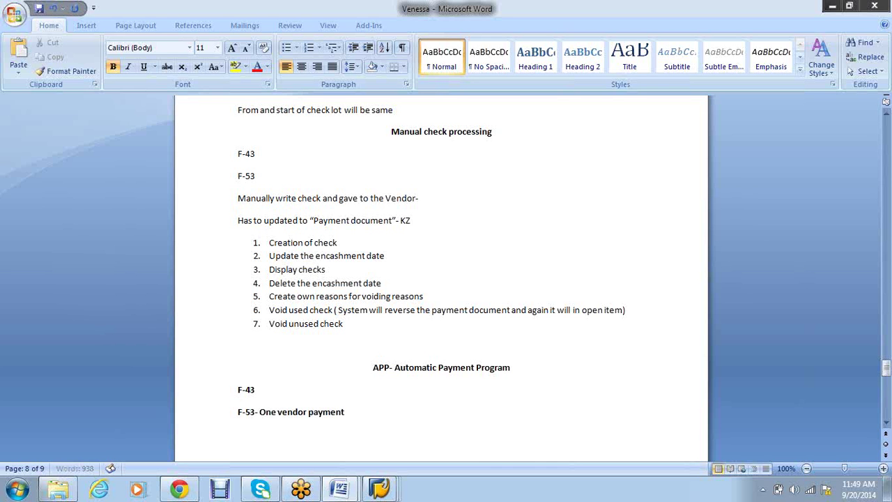
pyautogui.press('Return')
# Add an 'APP' line below the F-53 entry
pyautogui.scroll(-3, 309, 417)
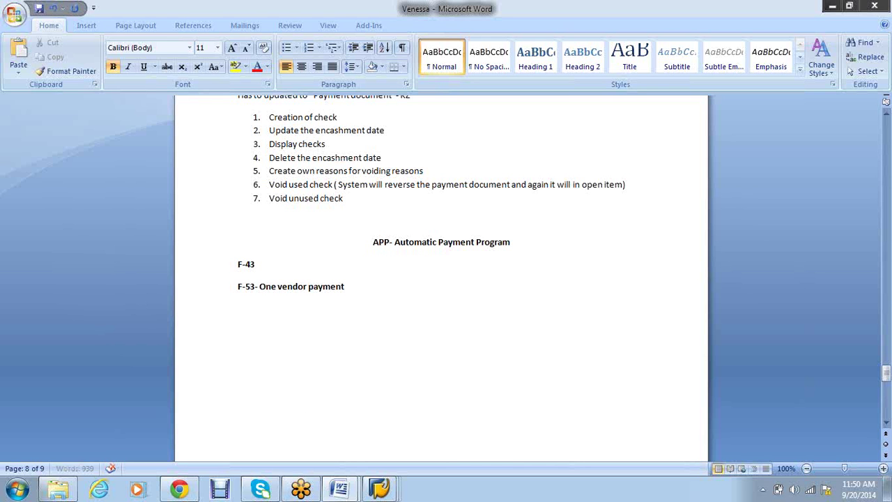
pyautogui.press('Tab')
pyautogui.press('Tab')
pyautogui.moveTo(346, 287); pyautogui.dragTo(215, 251)
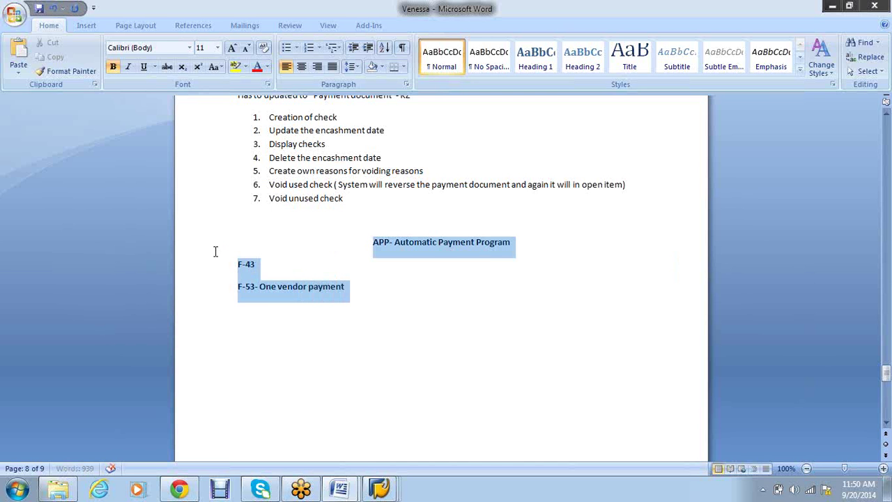
pyautogui.click(418, 344)
pyautogui.moveTo(355, 293); pyautogui.dragTo(228, 265)
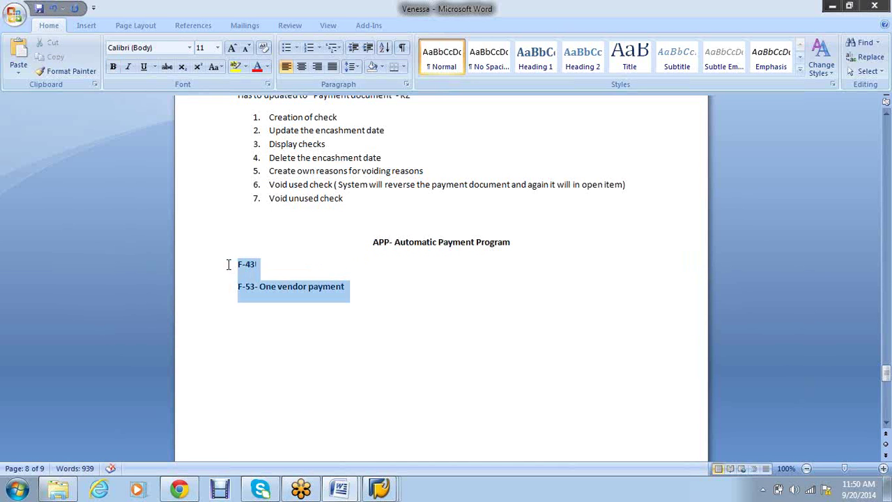
pyautogui.click(416, 341)
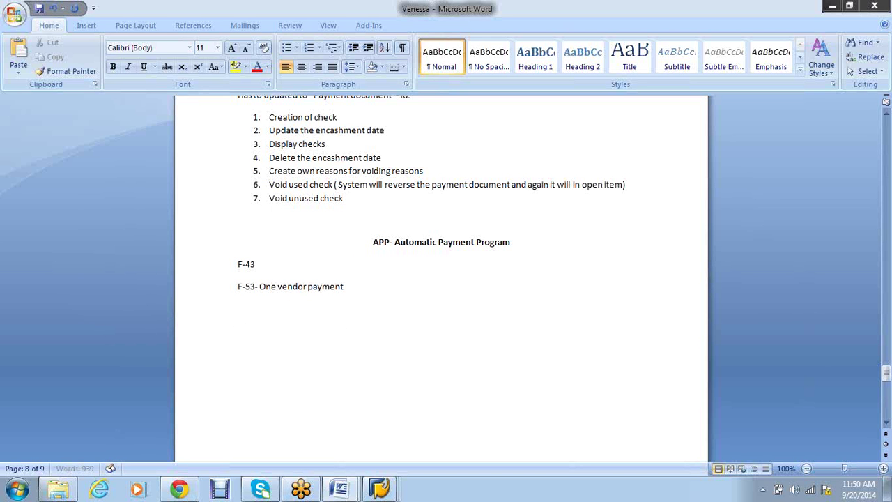
pyautogui.write('APP')
pyautogui.press('Return')
# Add 'In house check creation' tabbed against 'IDOC(Check created at bank/WIRE/DFT/EFT)'
pyautogui.write('Check')
pyautogui.press('BackSpace')
pyautogui.press('BackSpace')
pyautogui.press('BackSpace')
pyautogui.press('BackSpace')
pyautogui.press('BackSpace')
pyautogui.write('Ihouse')
pyautogui.press('Left')
pyautogui.press('Left')
pyautogui.press('Left')
pyautogui.press('Left')
pyautogui.press('Left')
pyautogui.press('Left')
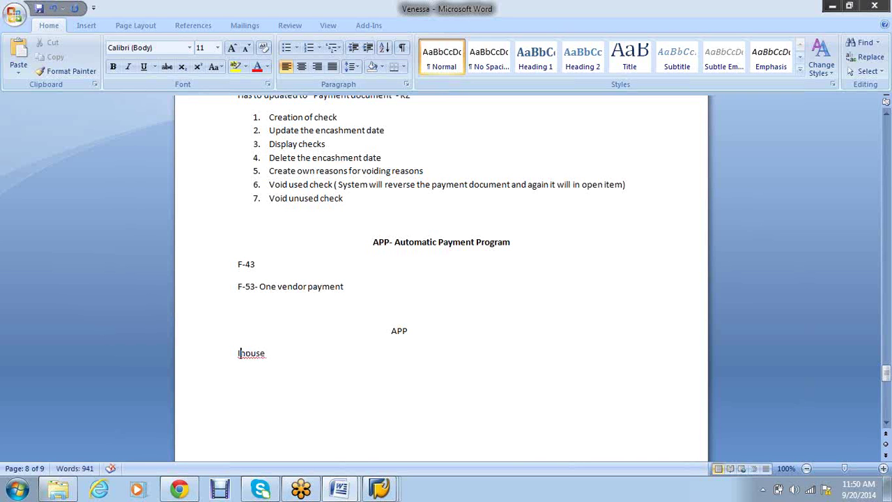
pyautogui.write('n')
pyautogui.press('Right')
pyautogui.press('Right')
pyautogui.press('Right')
pyautogui.press('Right')
pyautogui.press('Right')
pyautogui.press('Right')
pyautogui.write('che')
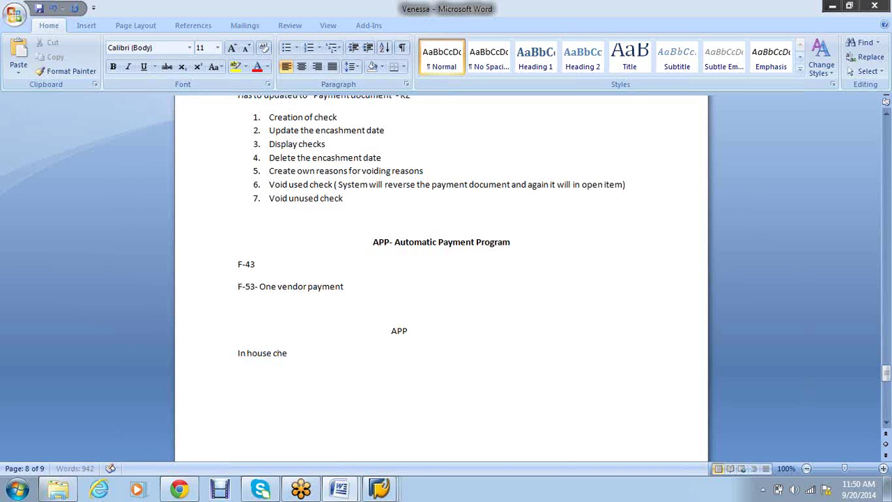
pyautogui.write('ck creation')
pyautogui.press('Tab')
pyautogui.press('Tab')
pyautogui.press('Tab')
pyautogui.press('Tab')
pyautogui.press('Tab')
pyautogui.write('IDOC')
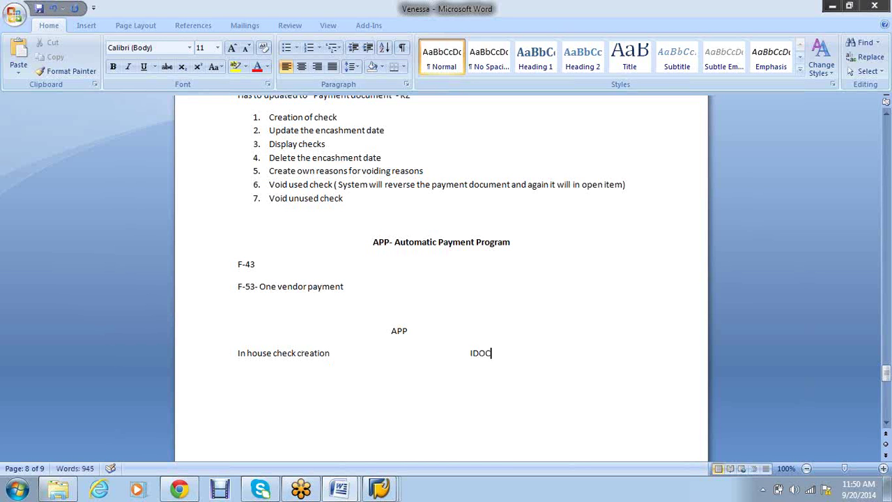
pyautogui.write('(Check crea')
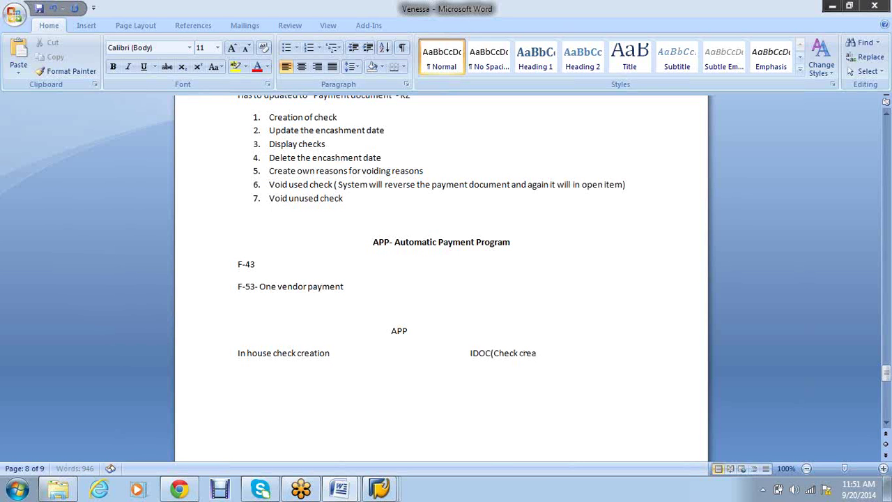
pyautogui.write('ted at bank/')
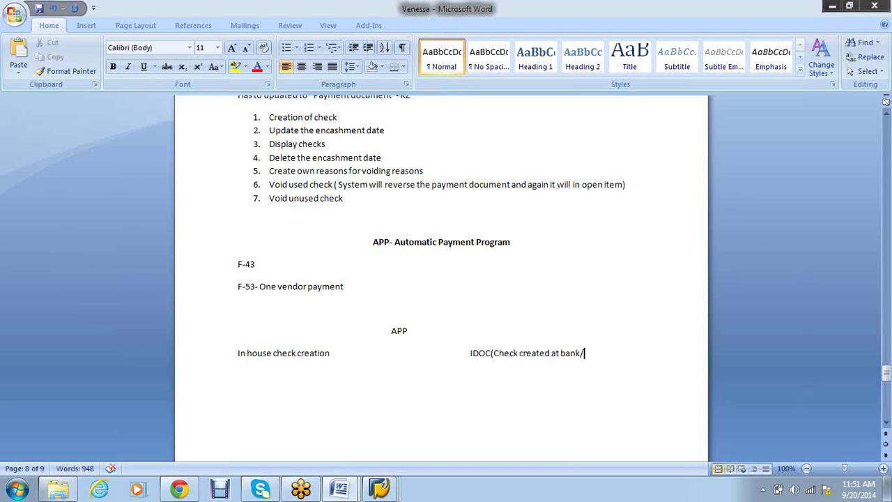
pyautogui.write('WIRE/DFT/EF')
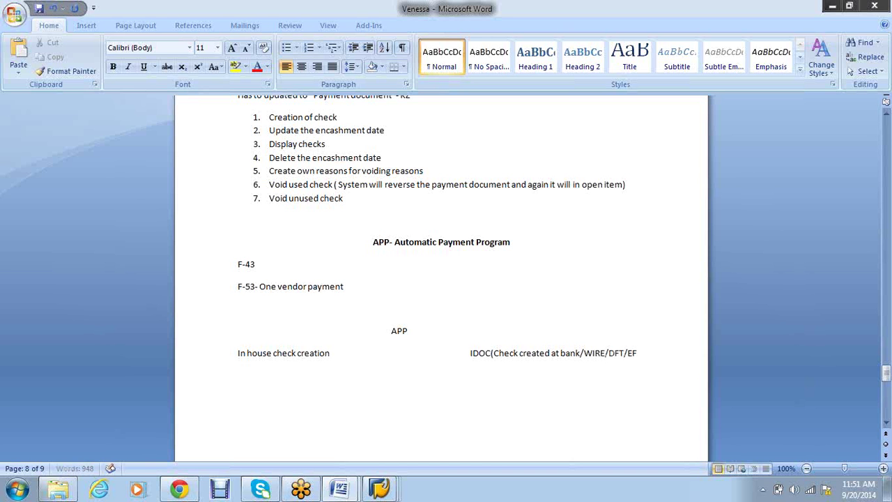
pyautogui.write('T)')
# Add 'In House check Creation' as a bold centred heading under the IDOC line, with a left-aligned line after
pyautogui.click(382, 330)
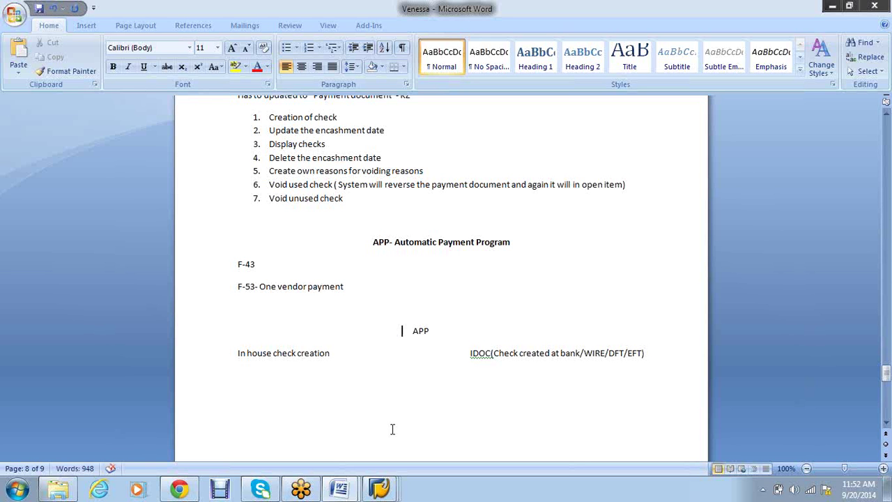
pyautogui.click(681, 356)
pyautogui.press('Return')
pyautogui.press('Return')
pyautogui.write('In House check C')
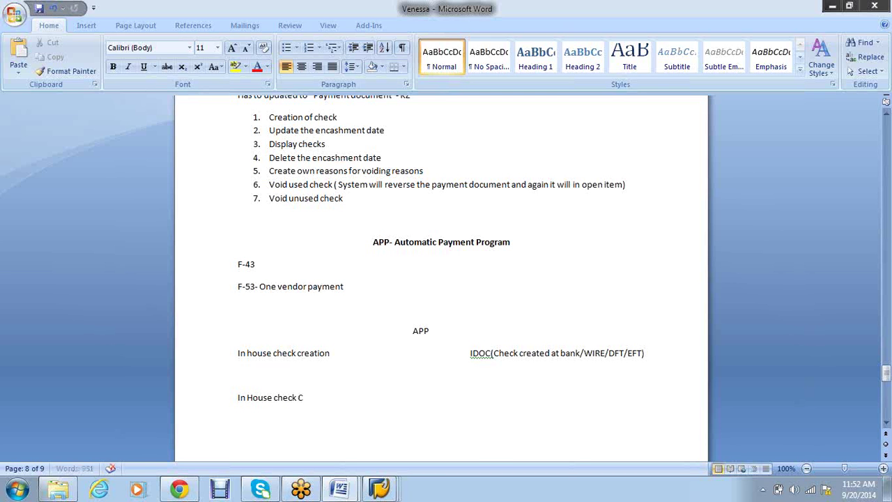
pyautogui.write('reation')
pyautogui.press('Return')
pyautogui.moveTo(356, 398); pyautogui.dragTo(219, 399)
pyautogui.hotkey('ctrl', 'b')
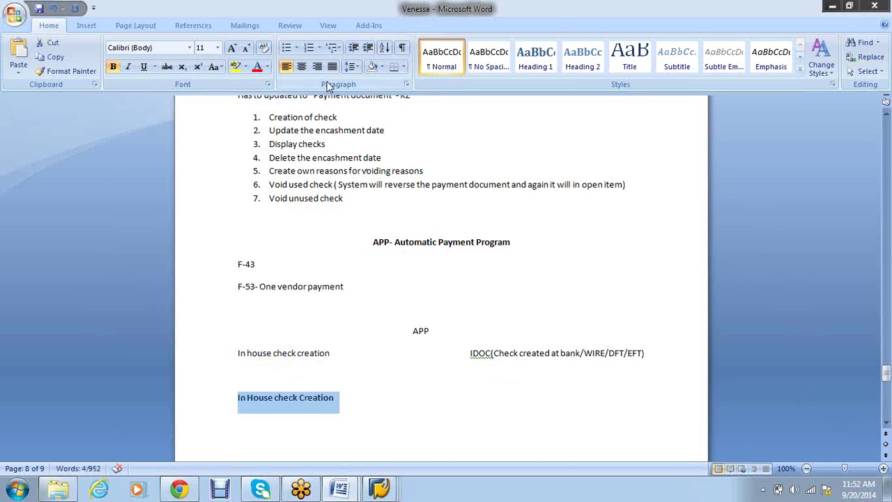
pyautogui.click(301, 66)
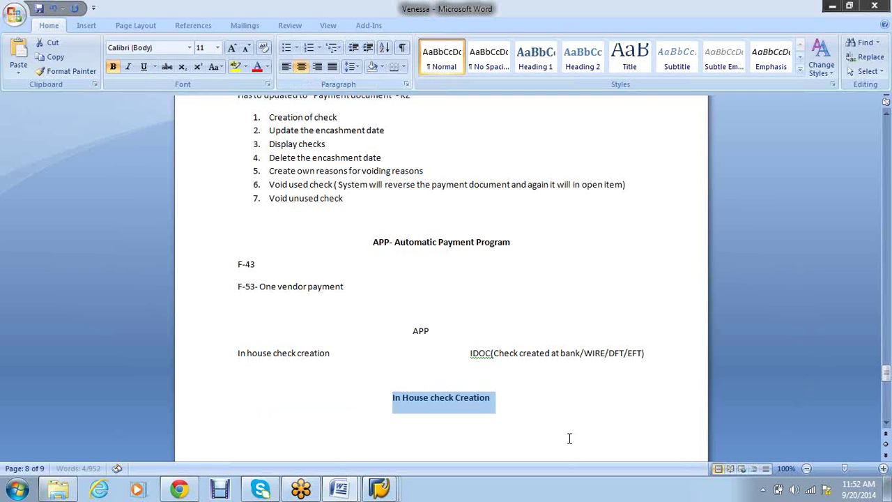
pyautogui.click(570, 439)
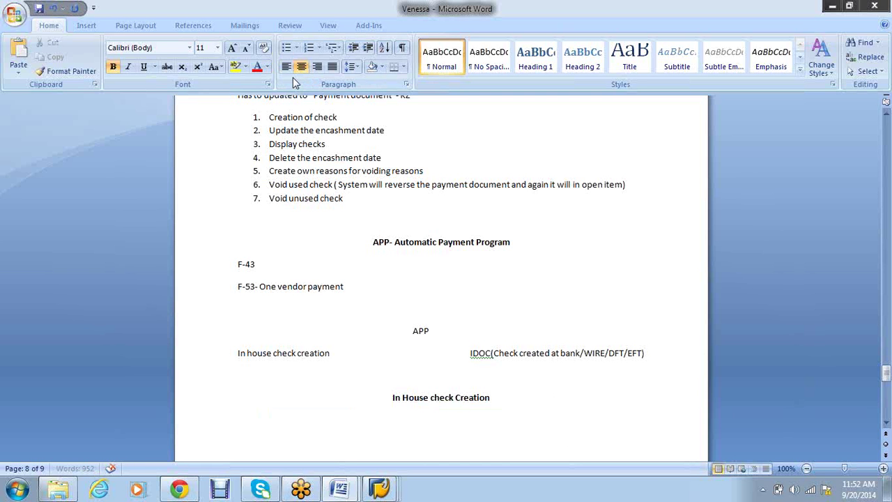
pyautogui.click(286, 66)
pyautogui.scroll(-1, 371, 409)
pyautogui.scroll(-2, 371, 410)
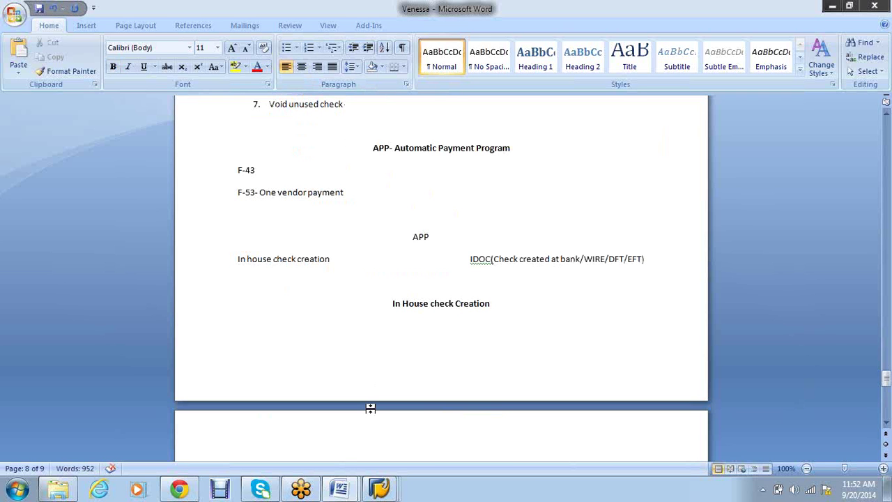
# Start a numbered list under the heading with '1. Printing check using SAP'
pyautogui.write('1.')
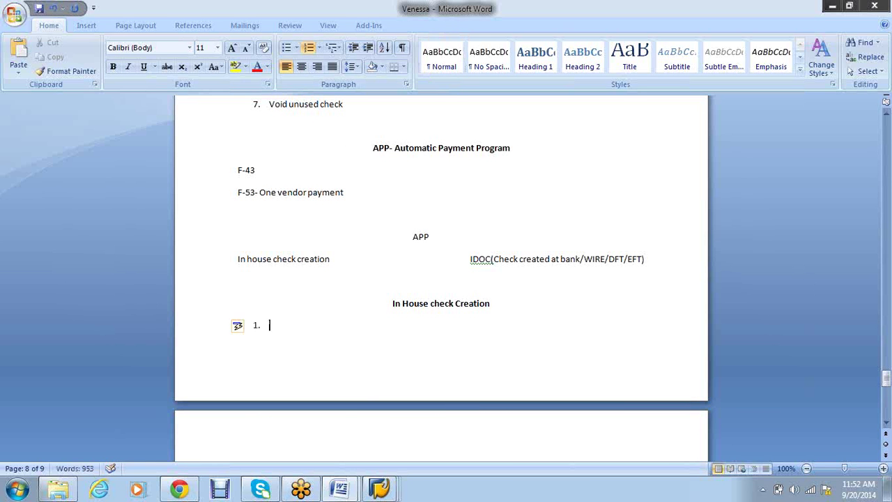
pyautogui.write(' Printing check using SAP')
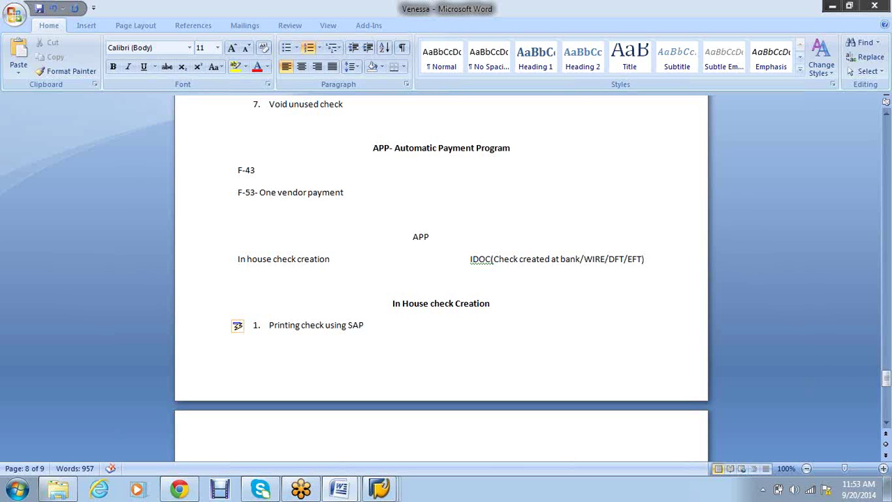
# Rewrite the list as Clear open items, Print check, Update check number to payment document, then end it
pyautogui.press('Return')
pyautogui.click(376, 285)
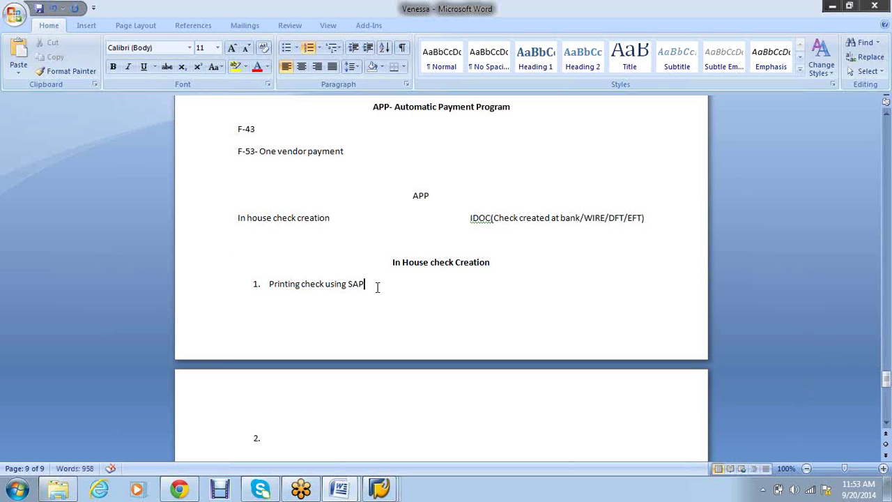
pyautogui.press('BackSpace')
pyautogui.press('BackSpace')
pyautogui.press('BackSpace')
pyautogui.press('BackSpace')
pyautogui.press('BackSpace')
pyautogui.press('BackSpace')
pyautogui.press('BackSpace')
pyautogui.press('BackSpace')
pyautogui.press('BackSpace')
pyautogui.press('BackSpace')
pyautogui.press('BackSpace')
pyautogui.press('BackSpace')
pyautogui.press('BackSpace')
pyautogui.press('BackSpace')
pyautogui.press('BackSpace')
pyautogui.press('BackSpace')
pyautogui.press('BackSpace')
pyautogui.press('BackSpace')
pyautogui.press('BackSpace')
pyautogui.press('BackSpace')
pyautogui.press('BackSpace')
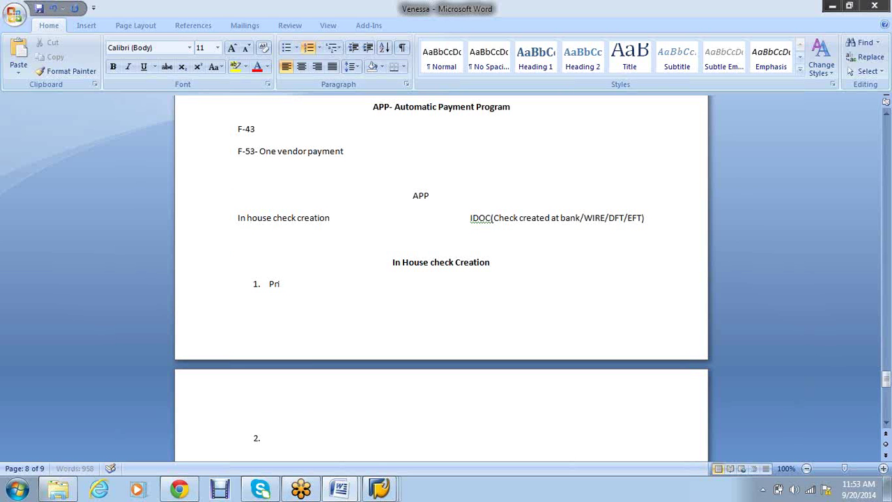
pyautogui.write('Clear open ite')
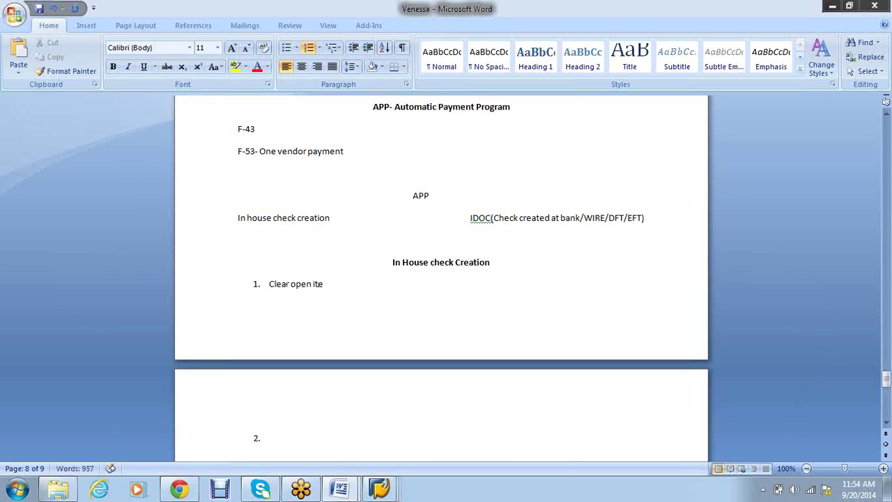
pyautogui.write('ms')
pyautogui.press('Down')
pyautogui.write('Print check')
pyautogui.press('Return')
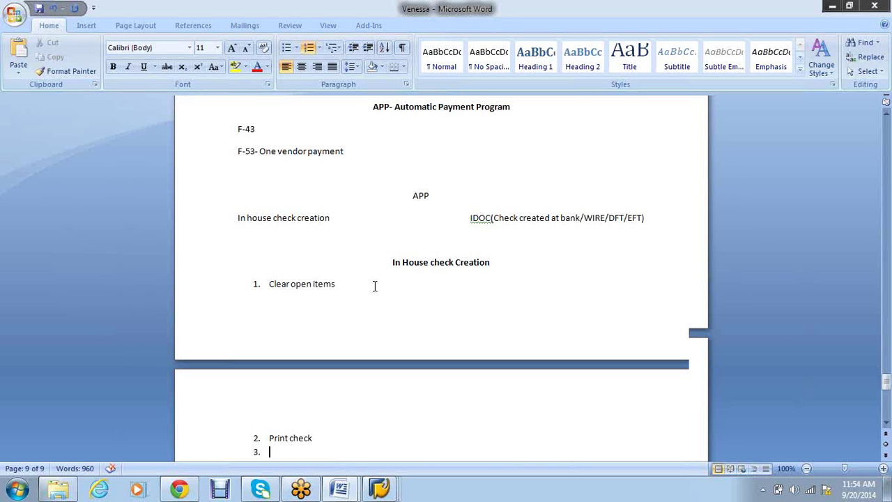
pyautogui.scroll(-3, 374, 286)
pyautogui.write('Update check')
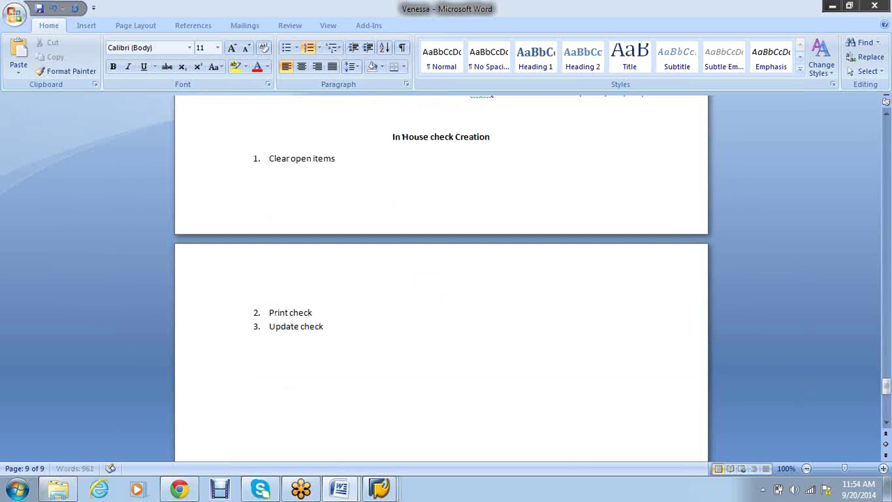
pyautogui.write(' number to payment')
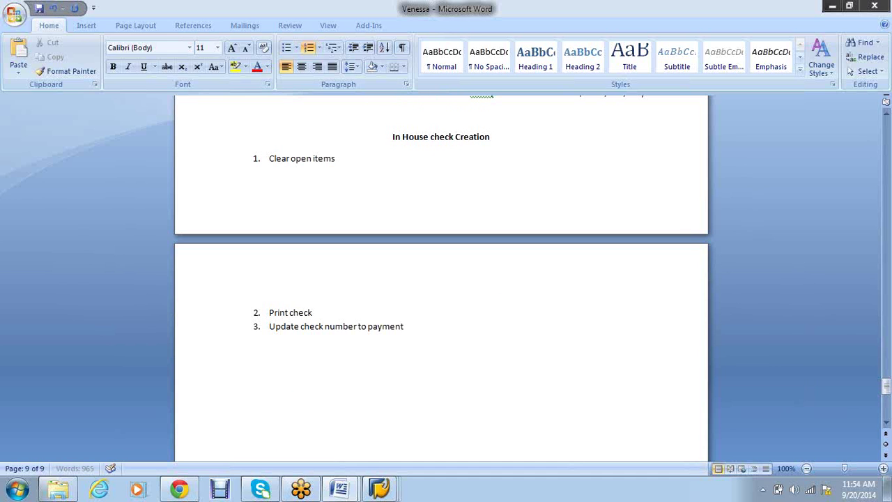
pyautogui.write(' document')
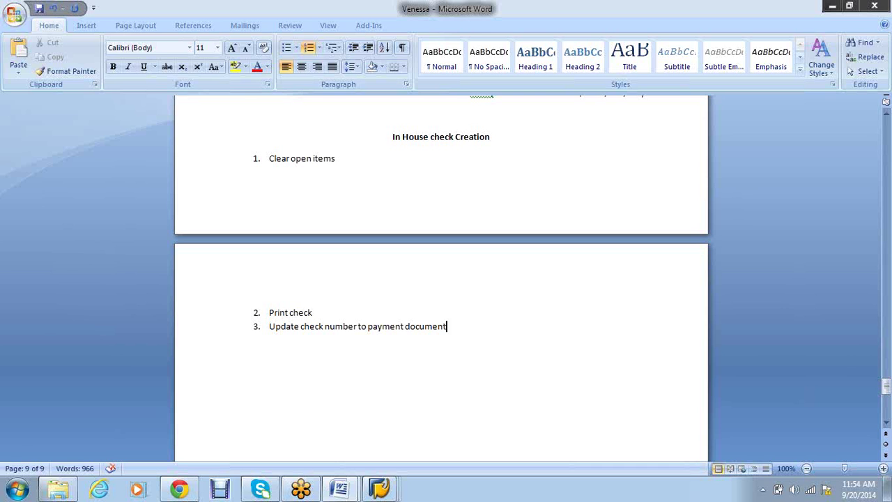
pyautogui.press('Return')
pyautogui.press('Return')
pyautogui.press('Return')
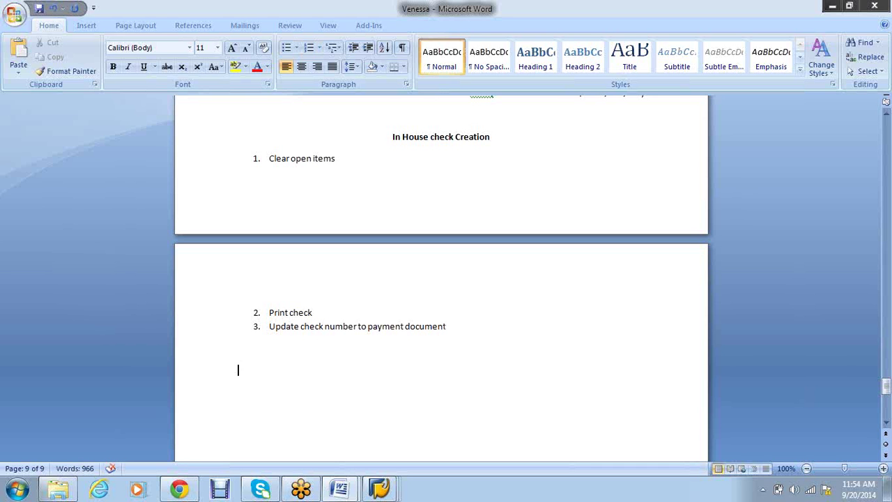
# Add the note 'House Bank- Bank G/L account' below the list
pyautogui.write('House Bank')
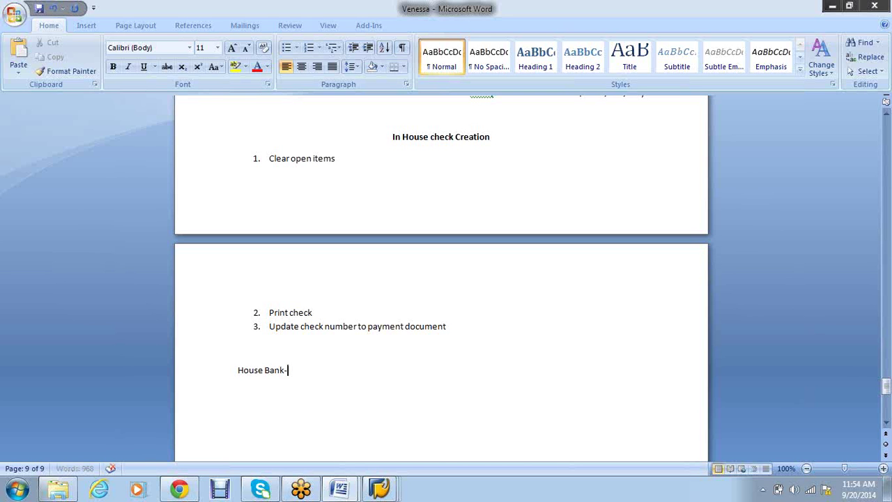
pyautogui.write('- Bank G/L account')
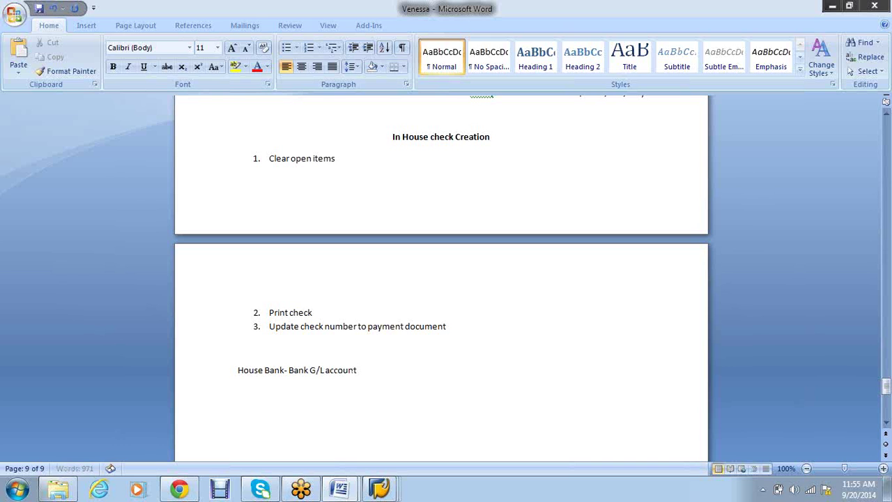
pyautogui.press('Return')
# Add 'FBZP- Bank G/L account' and, after a blank line, begin a 'Check-' line
pyautogui.write('BZP- Bank G/L account')
pyautogui.press('Return')
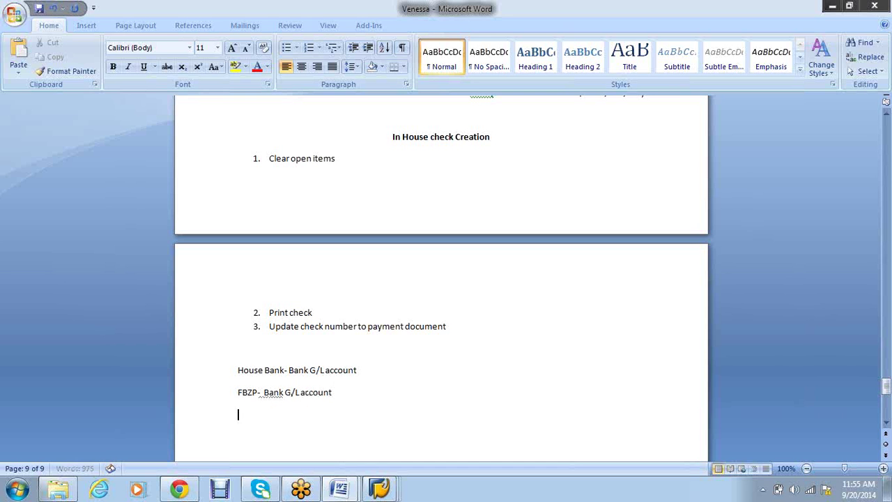
pyautogui.press('Return')
pyautogui.write('Check-')
# Insert 'Main' before 'Bank' on both the House Bank and FBZP lines
pyautogui.click(289, 370)
pyautogui.write('Main')
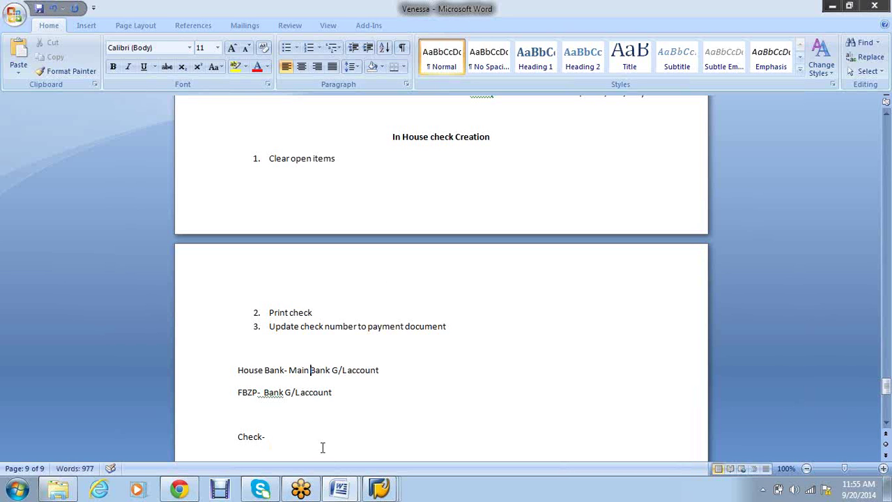
pyautogui.click(265, 393)
pyautogui.write('Main')
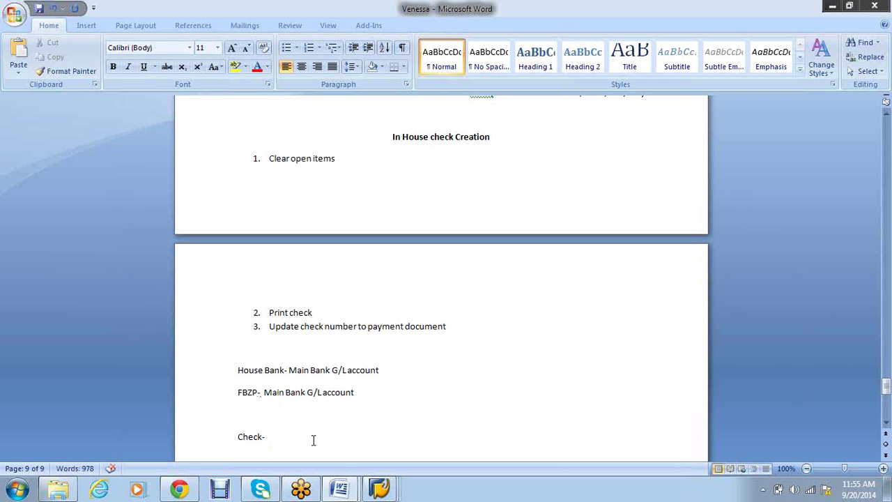
# Add the line 'Invoice- Vendor- CR/ Credit purchase- DR' above 'Check-'
pyautogui.click(287, 414)
pyautogui.press('Return')
pyautogui.write('Invoice-')
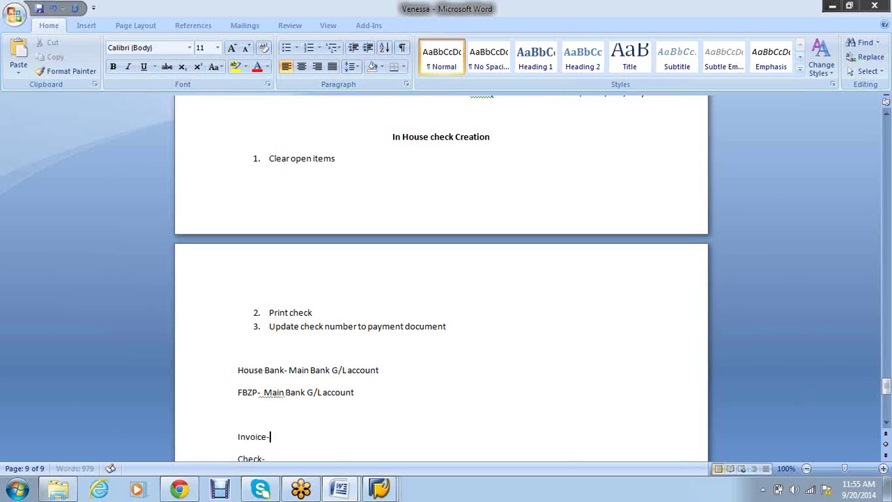
pyautogui.write(' Vendor- CR/ Credi')
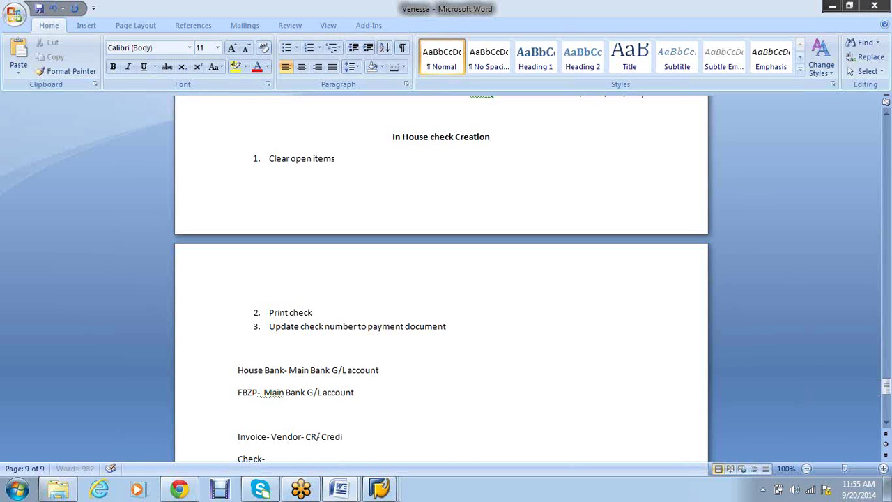
pyautogui.write('t ourchase-')
pyautogui.click(352, 438)
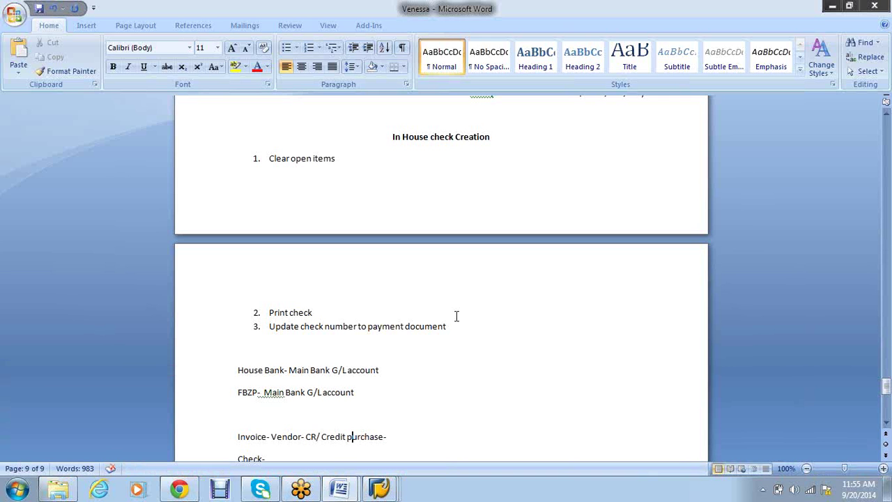
pyautogui.press('BackSpace')
pyautogui.write('pDR')
# Add 'Payment- Vendor- DR/ Main Bank a/c- CR' with 'Main Bank a/c- CR' in bold
pyautogui.scroll(-4, 418, 432)
pyautogui.press('Return')
pyautogui.write('B')
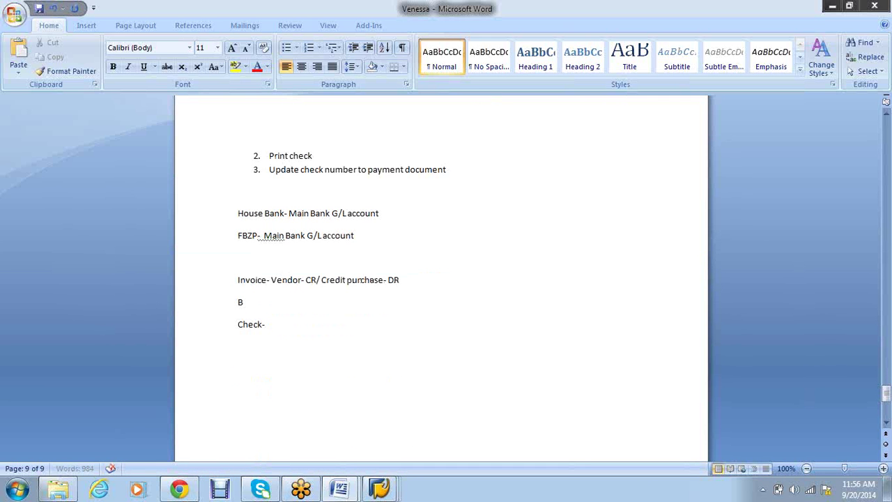
pyautogui.write('ank')
pyautogui.press('BackSpace')
pyautogui.press('BackSpace')
pyautogui.press('BackSpace')
pyautogui.press('BackSpace')
pyautogui.write('Payment- Vendor-')
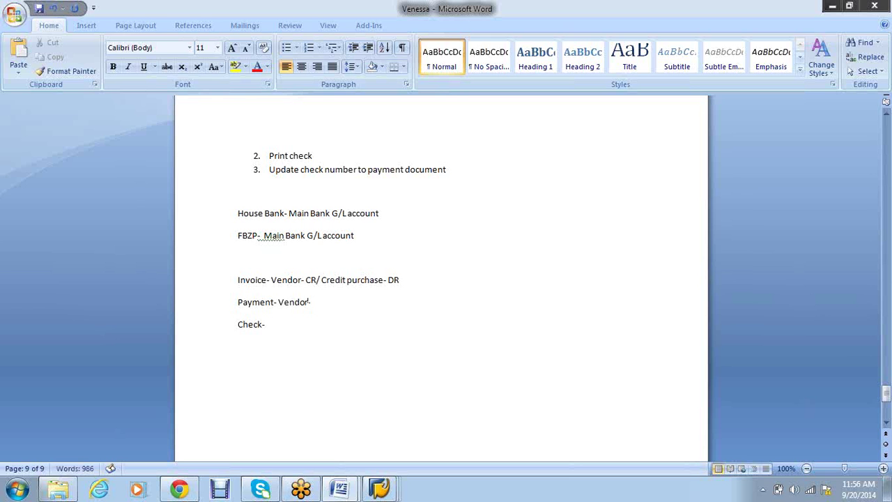
pyautogui.write(' DR/ Bank')
pyautogui.press('BackSpace')
pyautogui.press('BackSpace')
pyautogui.press('BackSpace')
pyautogui.press('BackSpace')
pyautogui.write('Main Bank')
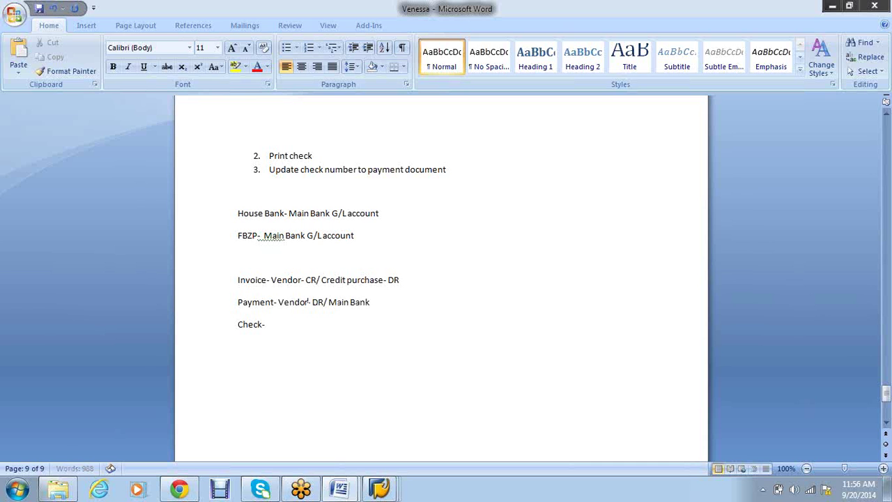
pyautogui.write(' a/c- CR')
pyautogui.moveTo(401, 302); pyautogui.dragTo(336, 309)
pyautogui.hotkey('ctrl', 'b')
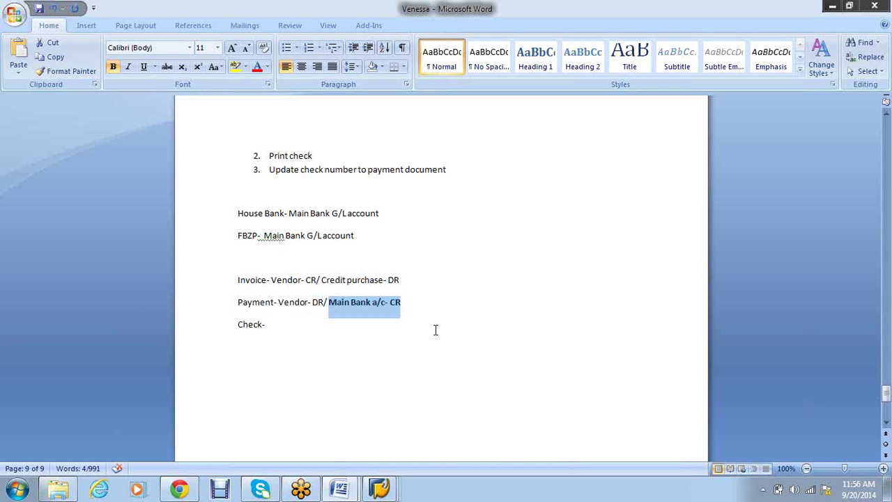
# Add a 'Configuration' line below Check-, followed by 'House Bank- Main Bank account'
pyautogui.click(287, 333)
pyautogui.write('C')
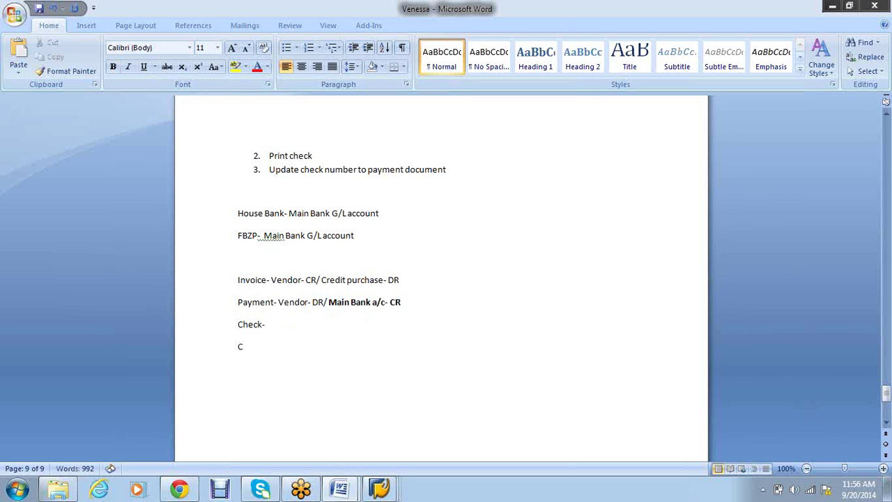
pyautogui.write('onfiguration')
pyautogui.press('Return')
pyautogui.write('H')
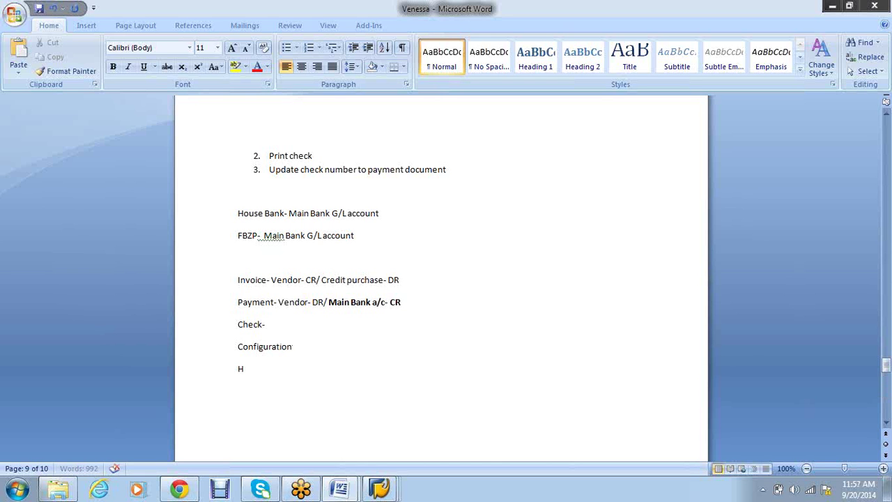
pyautogui.write('ouse Bank- Main Bank account')
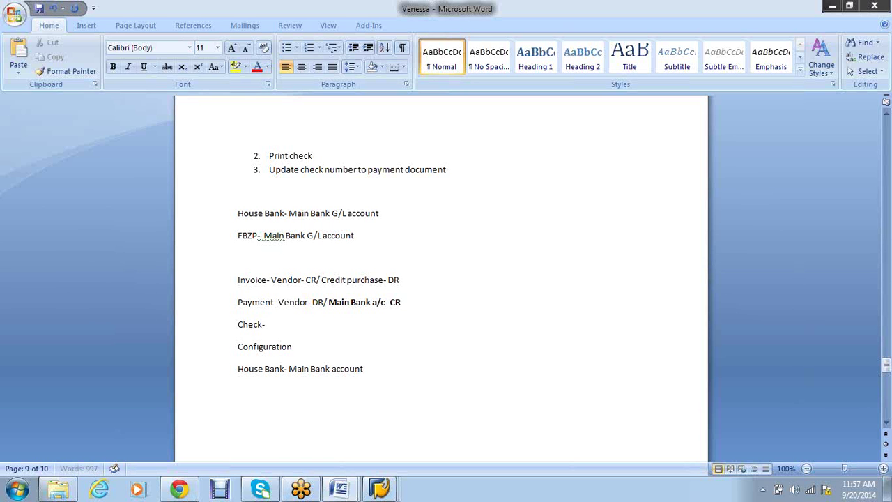
# Add 'FBZP- Intermediary account' on the next line and correct the spelling of Intermediary
pyautogui.press('Return')
pyautogui.write('FBZP- Intermede')
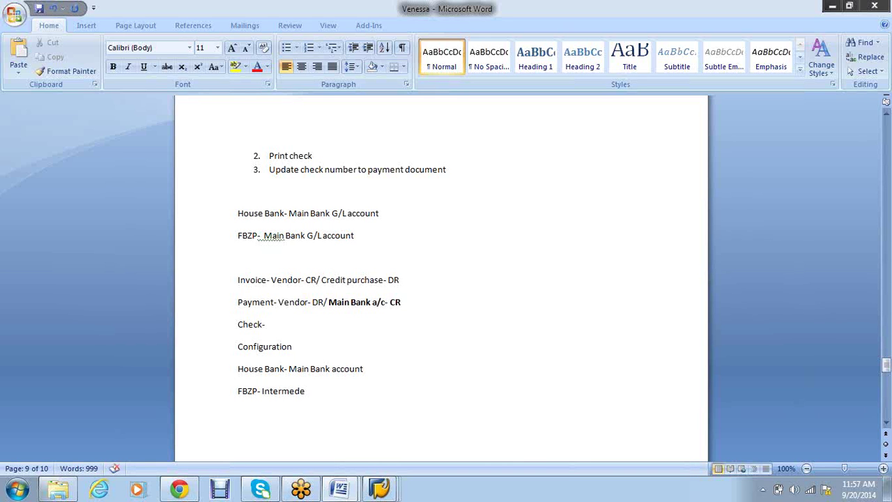
pyautogui.write('iary ac')
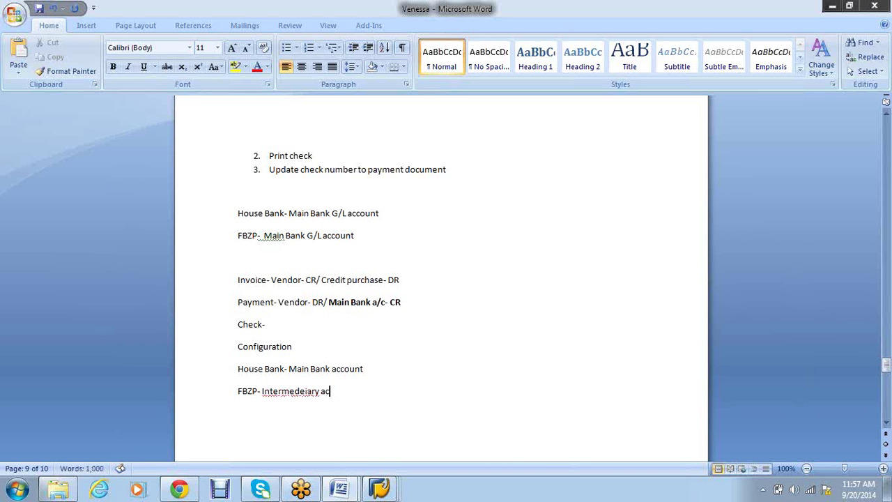
pyautogui.write('count')
pyautogui.click(290, 391)
pyautogui.rightClick(291, 392)
pyautogui.click(356, 242)
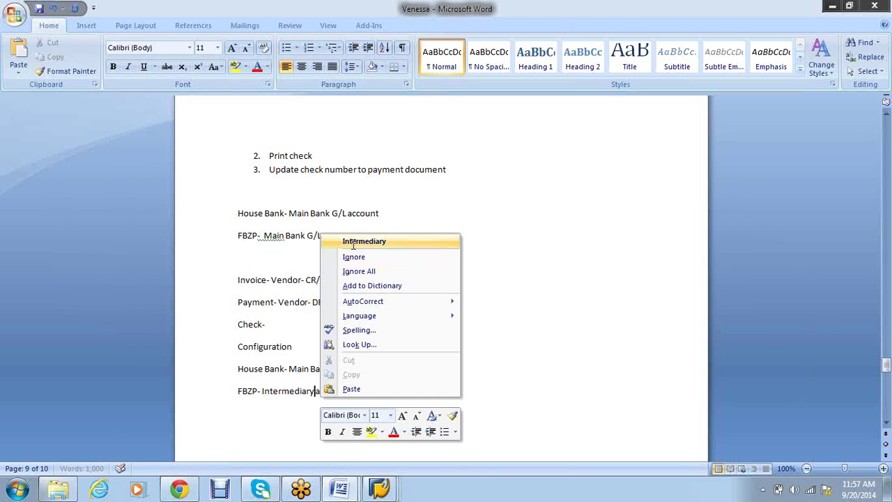
pyautogui.scroll(-3, 354, 244)
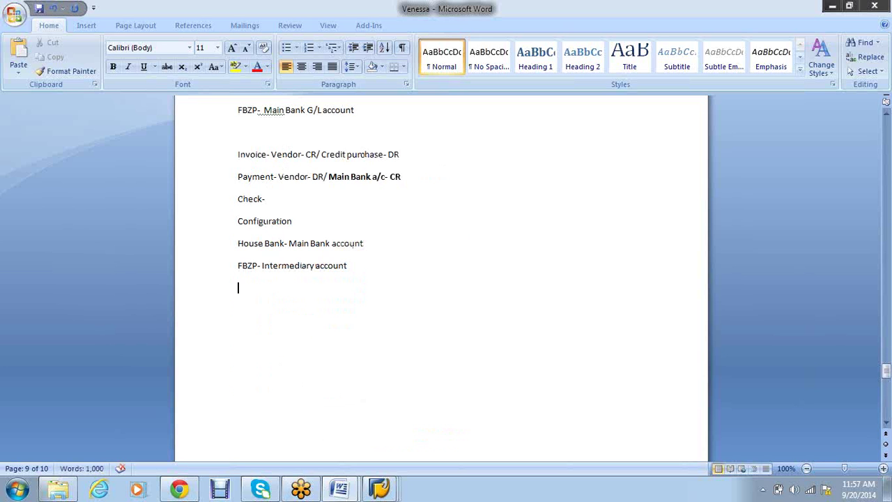
# Add the line 'Invoice- Vendor- CR/ Credit purchase- DR' below the FBZP note
pyautogui.write('Invoice-')
pyautogui.moveTo(399, 155); pyautogui.dragTo(294, 154)
pyautogui.hotkey('ctrl', 'c')
pyautogui.click(305, 312)
pyautogui.hotkey('ctrl', 'v')
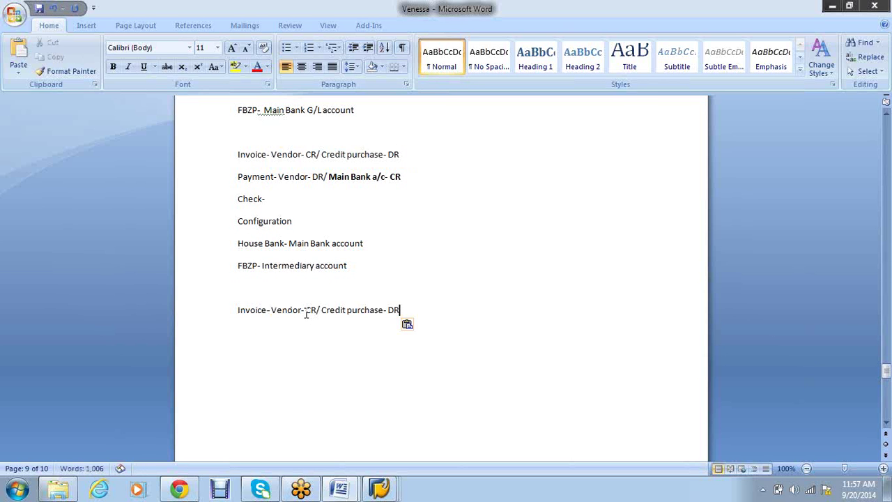
pyautogui.press('Return')
# Add the line 'Payment- Vendor- DR/ Intermediary account -CR' below the invoice line
pyautogui.write('Pay')
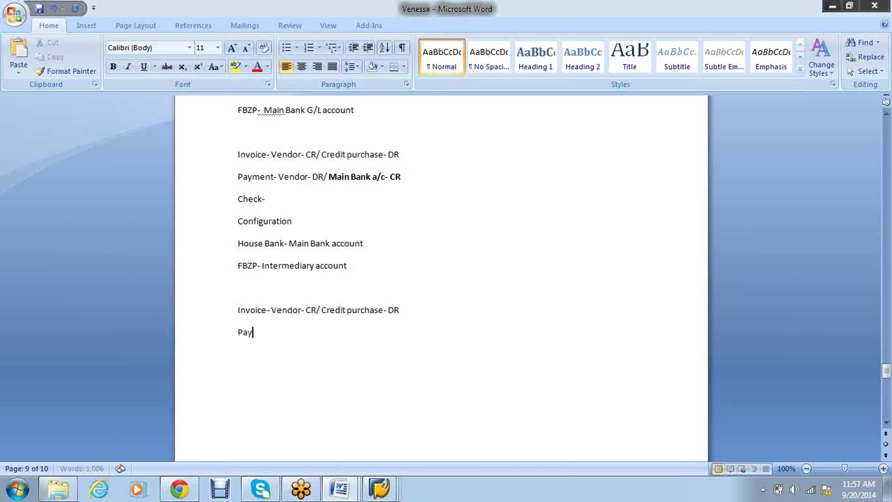
pyautogui.write('ment-')
pyautogui.moveTo(401, 177); pyautogui.dragTo(298, 176)
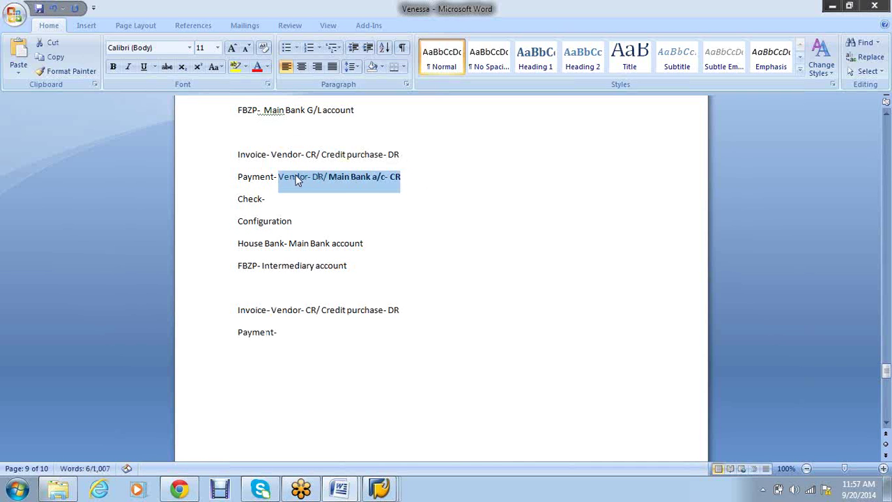
pyautogui.click(297, 326)
pyautogui.write('v')
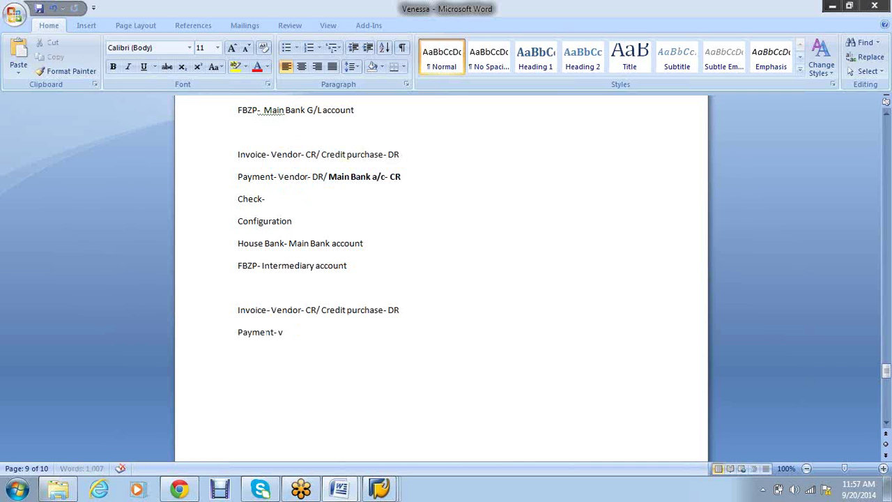
pyautogui.press('BackSpace')
pyautogui.hotkey('ctrl', 'v')
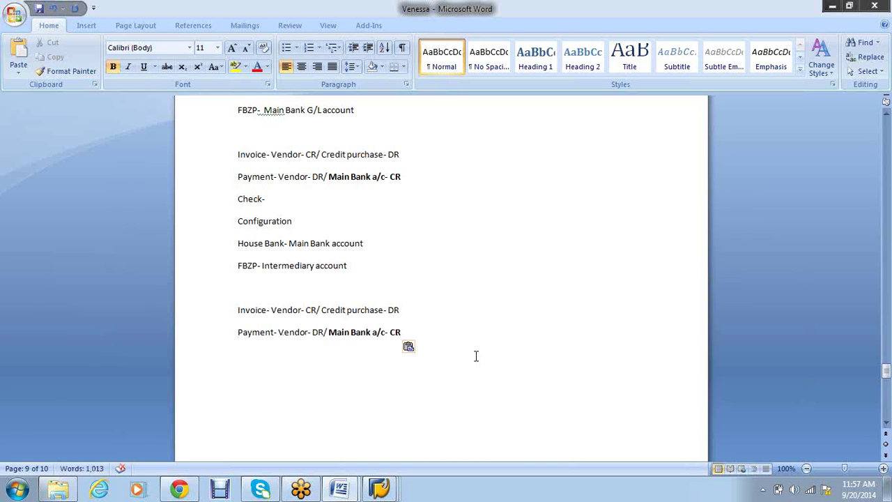
pyautogui.press('BackSpace')
pyautogui.press('BackSpace')
pyautogui.press('BackSpace')
pyautogui.press('BackSpace')
pyautogui.press('BackSpace')
pyautogui.press('BackSpace')
pyautogui.press('BackSpace')
pyautogui.press('BackSpace')
pyautogui.press('BackSpace')
pyautogui.press('BackSpace')
pyautogui.press('BackSpace')
pyautogui.press('BackSpace')
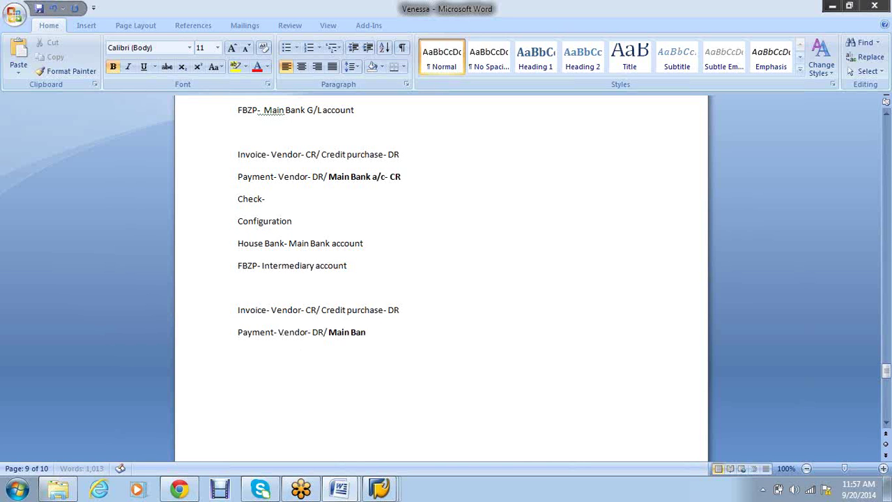
pyautogui.press('BackSpace')
pyautogui.press('BackSpace')
pyautogui.press('BackSpace')
pyautogui.press('BackSpace')
pyautogui.write('Interme')
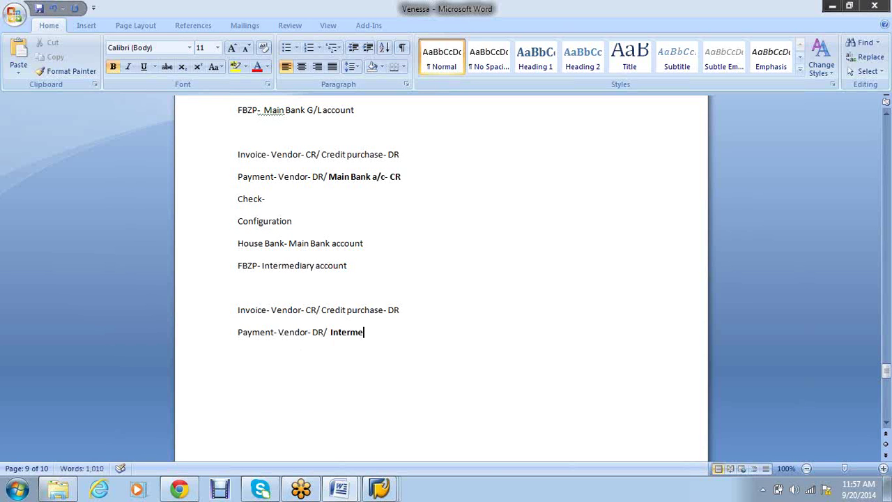
pyautogui.write('diary account ')
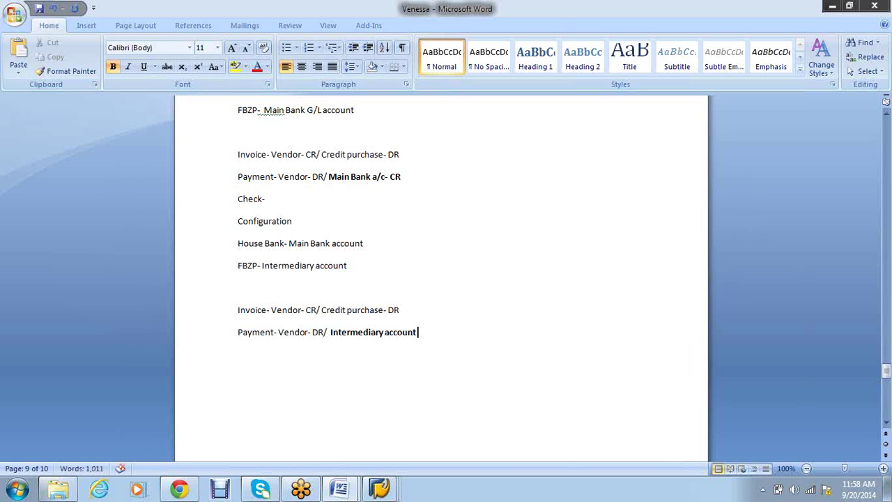
pyautogui.write('-CR')
pyautogui.press('Return')
# Add the line 'Main bank account- CR/ Intermediary account-DR' below the payment line
pyautogui.write('B')
pyautogui.press('BackSpace')
pyautogui.write('Ma')
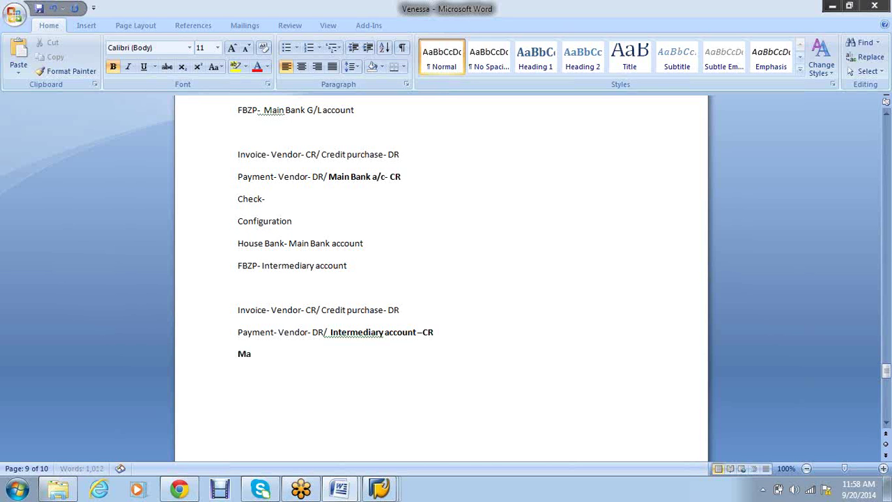
pyautogui.write('in bank account- CR/')
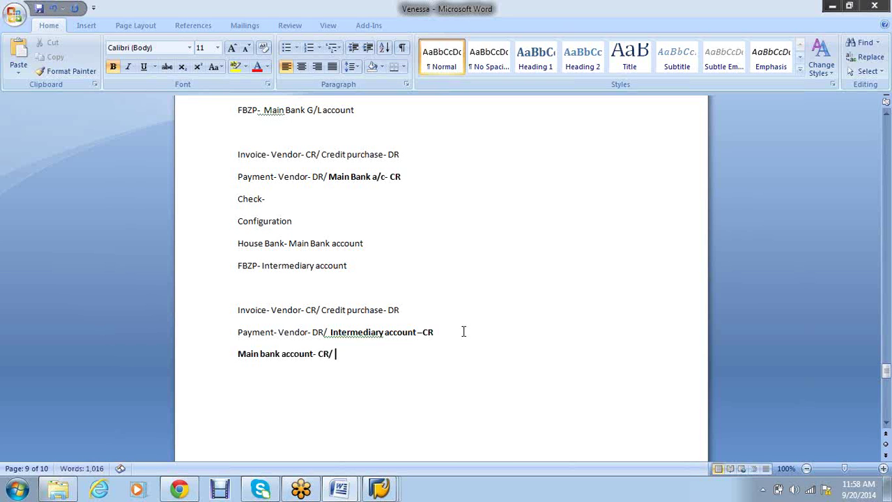
pyautogui.moveTo(416, 334); pyautogui.dragTo(356, 358)
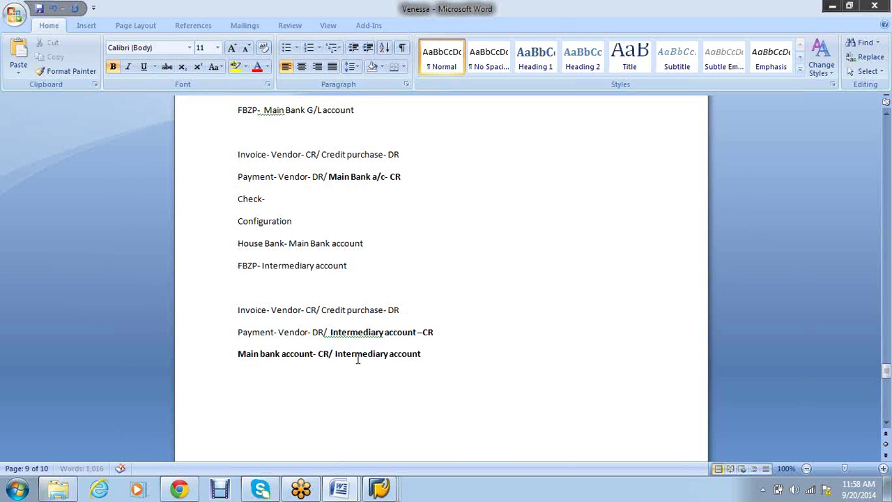
pyautogui.write('-DR')
pyautogui.hotkey('shift', 'Up')
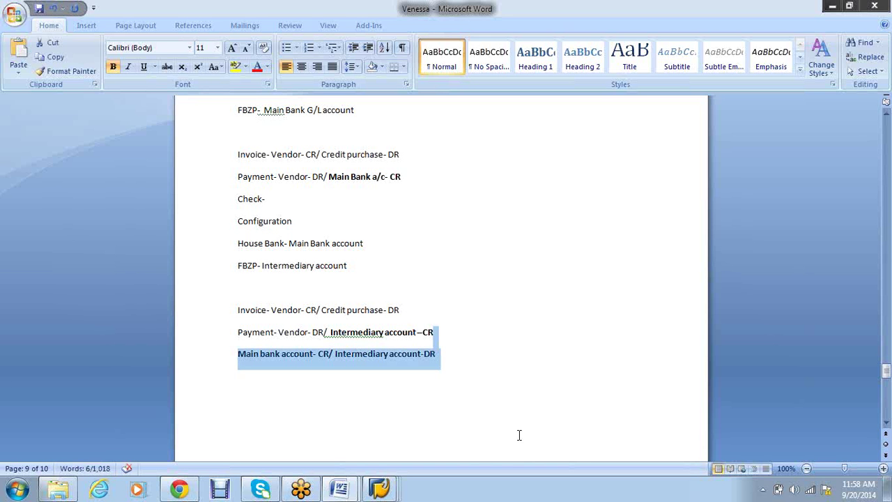
pyautogui.click(293, 354)
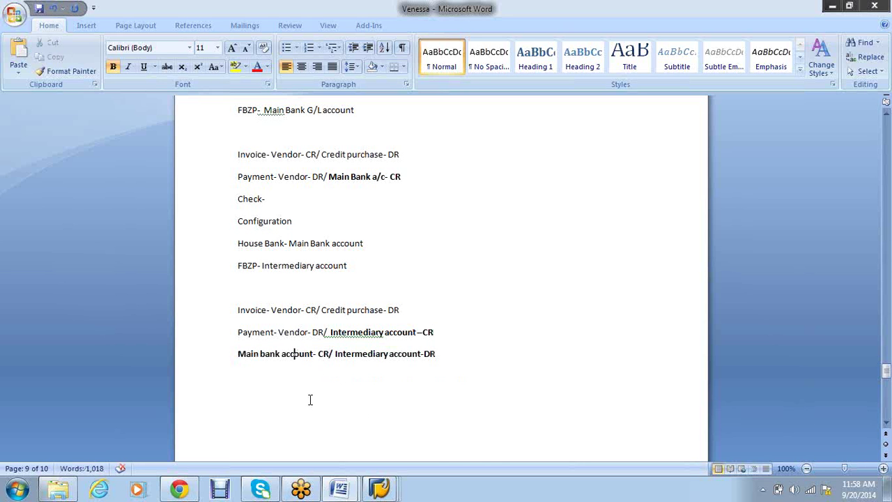
pyautogui.click(304, 332)
pyautogui.click(265, 297)
# Bold 'Configuration' and delete the empty line below the FBZP note
pyautogui.moveTo(296, 222); pyautogui.dragTo(238, 228)
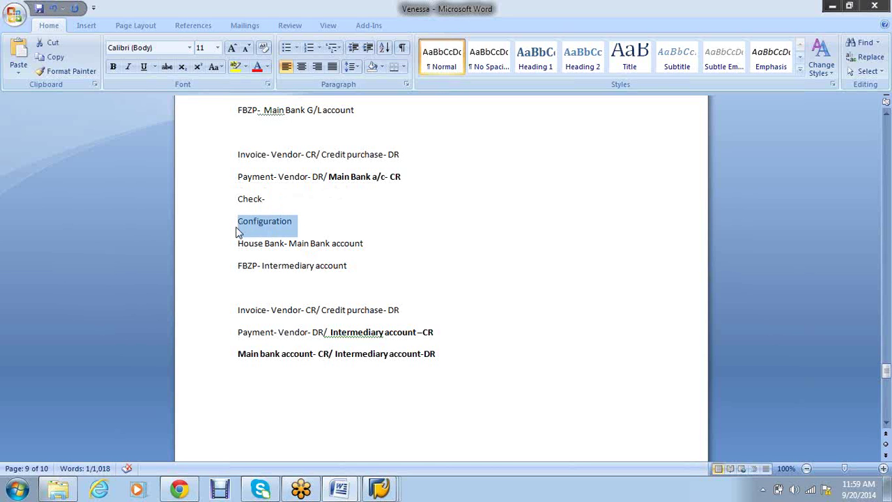
pyautogui.hotkey('ctrl', 'b')
pyautogui.click(375, 288)
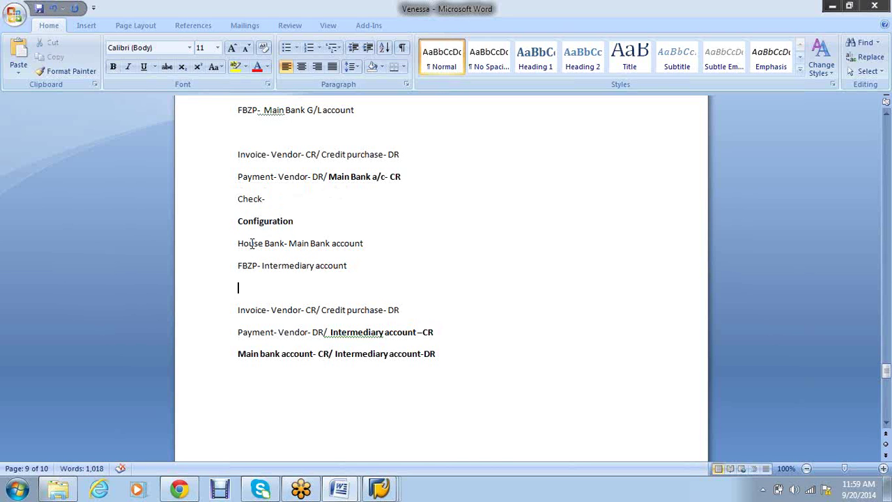
pyautogui.click(244, 284)
pyautogui.press('Delete')
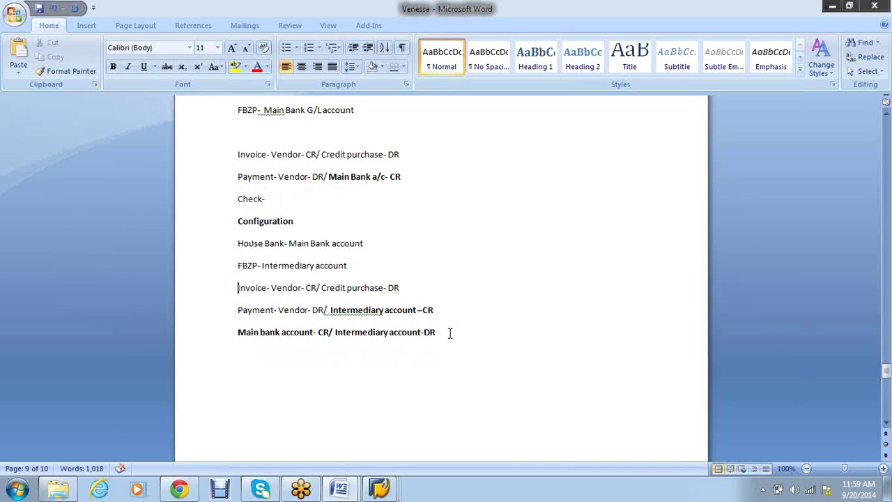
# Add an 'IDOC' heading and paste the original Invoice and Payment lines beneath it
pyautogui.click(449, 333)
pyautogui.press('Return')
pyautogui.press('Return')
pyautogui.write('IDOC')
pyautogui.press('Return')
pyautogui.moveTo(406, 176); pyautogui.dragTo(250, 157)
pyautogui.hotkey('ctrl', 'c')
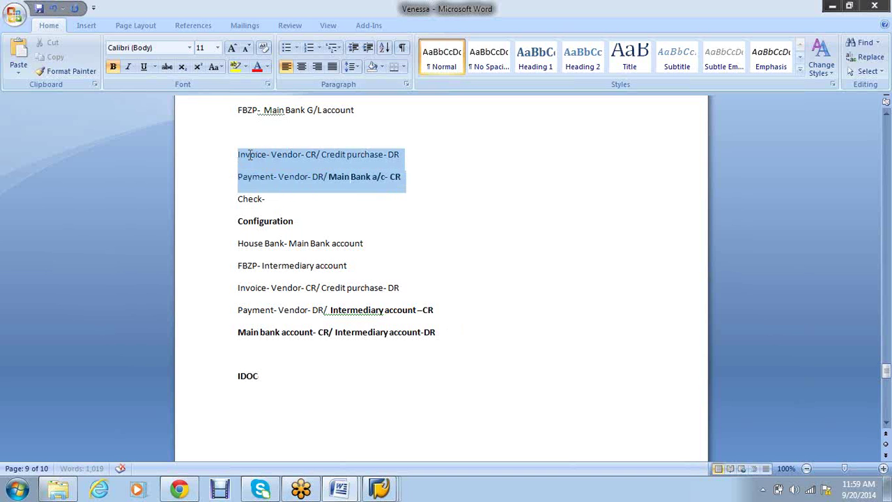
pyautogui.click(254, 398)
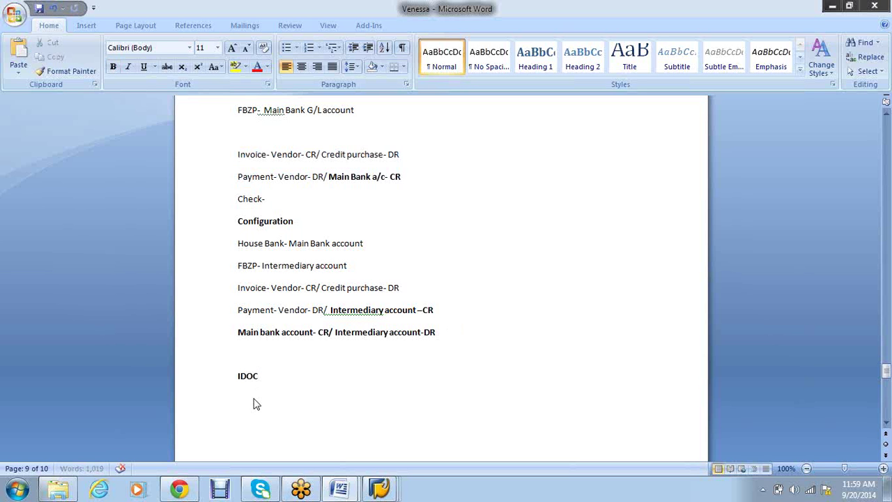
pyautogui.hotkey('ctrl', 'v')
pyautogui.scroll(-2, 394, 390)
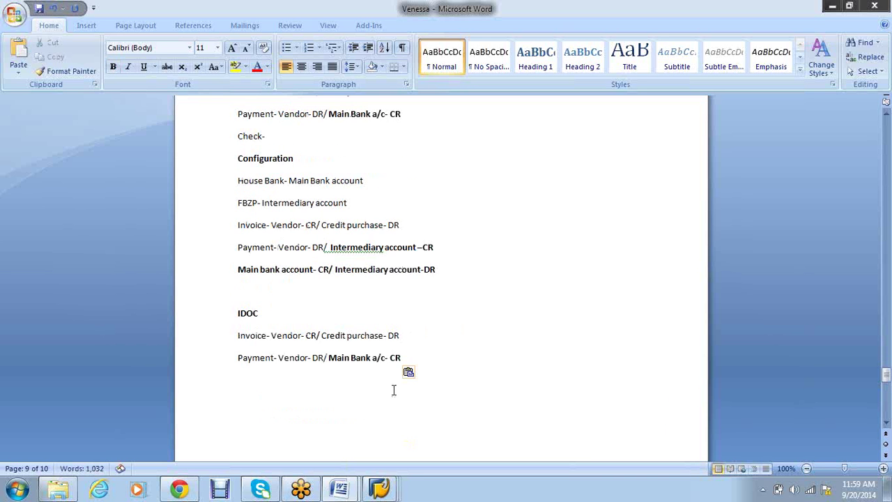
# Add a Configuration line in the IDOC section and paste a copy of the House Bank and FBZP lines
pyautogui.scroll(-2, 394, 390)
pyautogui.write('Configu')
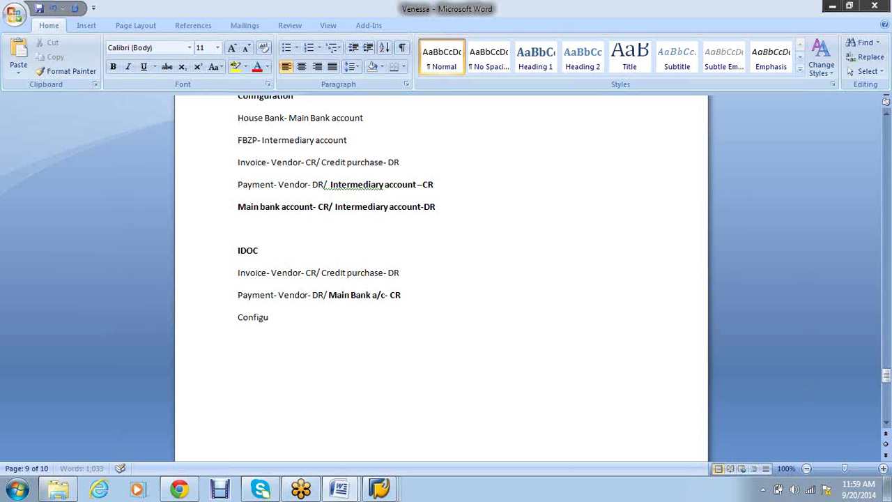
pyautogui.write('ration')
pyautogui.press('Return')
pyautogui.moveTo(348, 142); pyautogui.dragTo(242, 110)
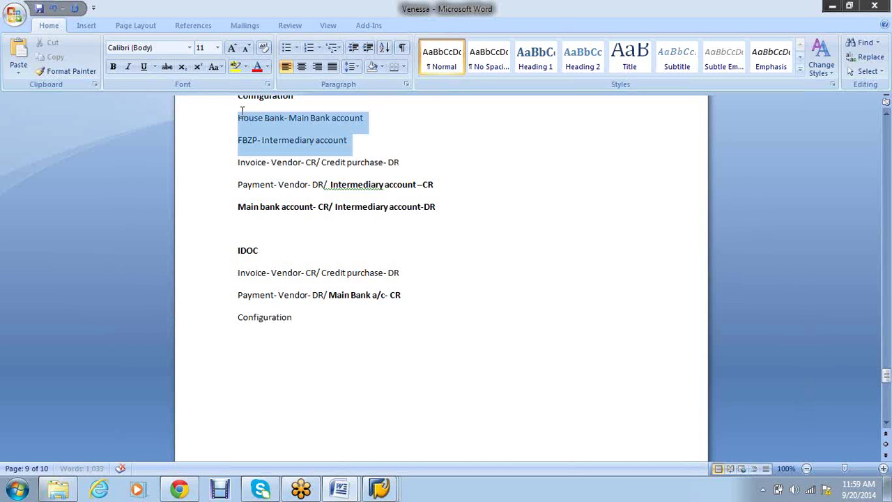
pyautogui.hotkey('ctrl', 'c')
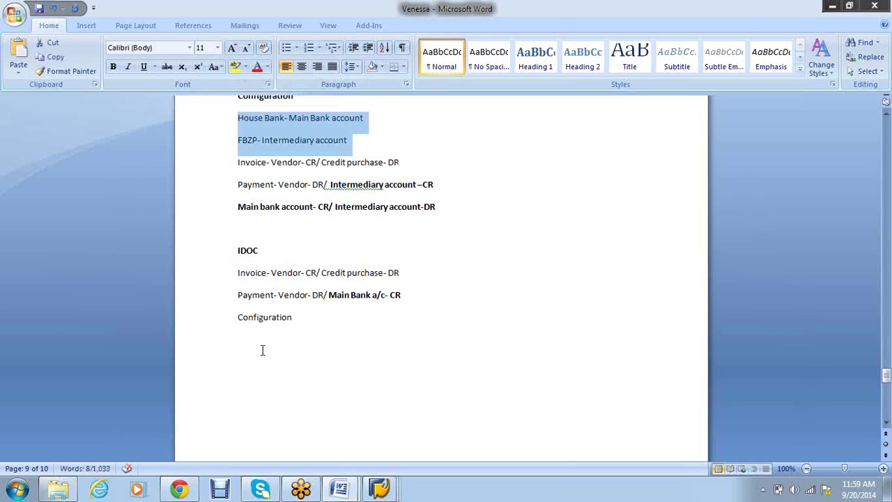
pyautogui.click(261, 349)
pyautogui.hotkey('ctrl', 'v')
# Change the pasted lines to 'House Bank- Blank' and 'FBZP- Main bank account'
pyautogui.click(382, 344)
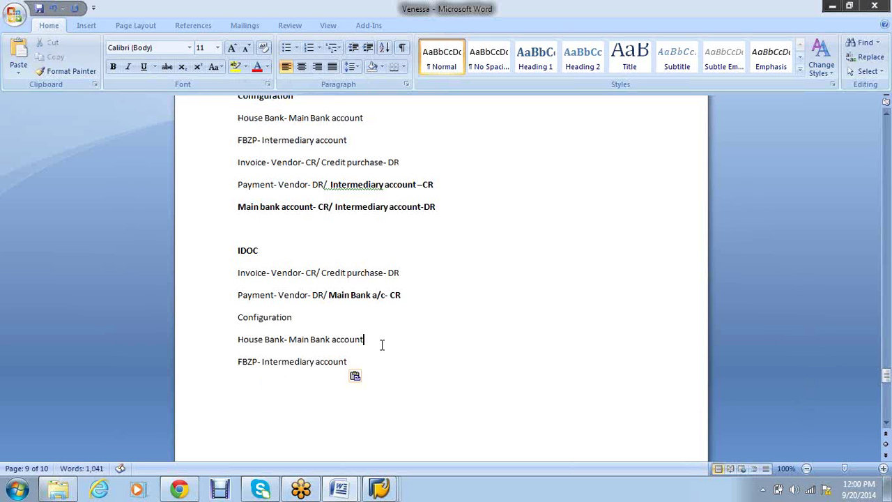
pyautogui.press('BackSpace')
pyautogui.press('BackSpace')
pyautogui.press('BackSpace')
pyautogui.press('BackSpace')
pyautogui.press('BackSpace')
pyautogui.press('BackSpace')
pyautogui.press('BackSpace')
pyautogui.press('BackSpace')
pyautogui.press('BackSpace')
pyautogui.press('BackSpace')
pyautogui.press('BackSpace')
pyautogui.press('BackSpace')
pyautogui.press('BackSpace')
pyautogui.press('BackSpace')
pyautogui.press('BackSpace')
pyautogui.press('BackSpace')
pyautogui.press('BackSpace')
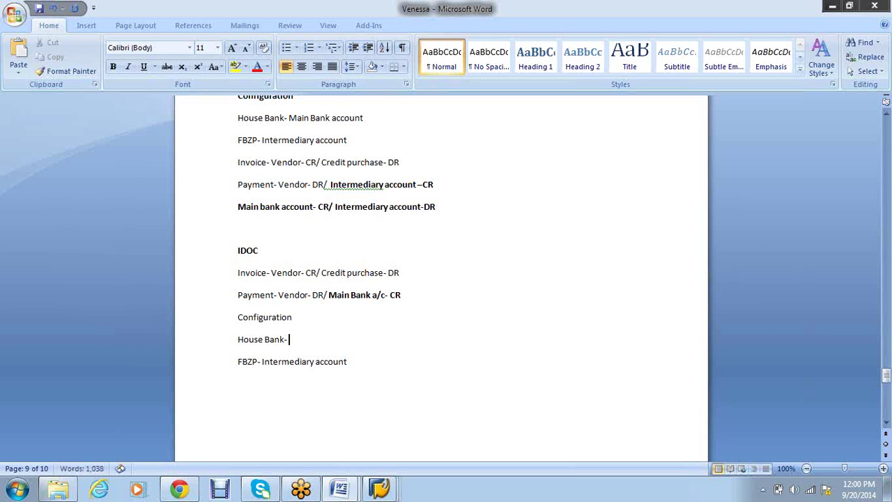
pyautogui.write('Balnk')
pyautogui.press('BackSpace')
pyautogui.press('BackSpace')
pyautogui.press('BackSpace')
pyautogui.press('BackSpace')
pyautogui.write('lank')
pyautogui.click(373, 366)
pyautogui.press('BackSpace')
pyautogui.press('BackSpace')
pyautogui.press('BackSpace')
pyautogui.press('BackSpace')
pyautogui.press('BackSpace')
pyautogui.press('BackSpace')
pyautogui.press('BackSpace')
pyautogui.press('BackSpace')
pyautogui.press('BackSpace')
pyautogui.press('BackSpace')
pyautogui.press('BackSpace')
pyautogui.press('BackSpace')
pyautogui.press('BackSpace')
pyautogui.press('BackSpace')
pyautogui.press('BackSpace')
pyautogui.press('BackSpace')
pyautogui.press('BackSpace')
pyautogui.press('BackSpace')
pyautogui.press('BackSpace')
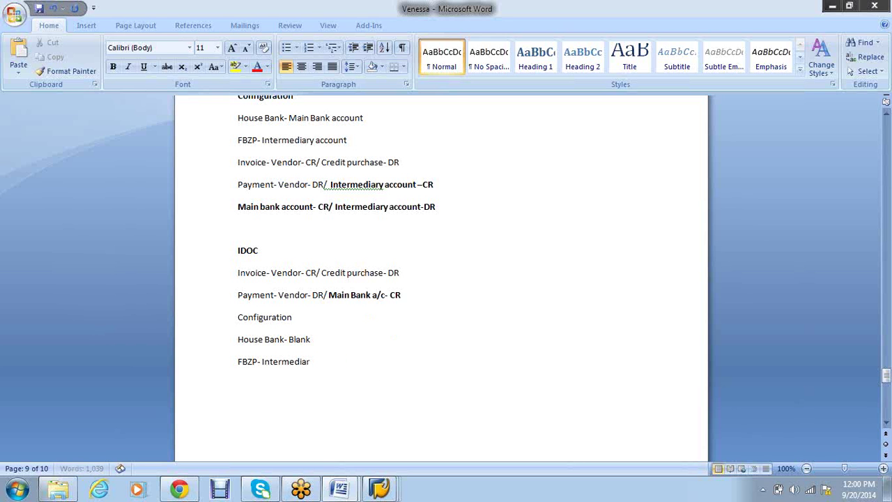
pyautogui.press('BackSpace')
pyautogui.write('Main bank account')
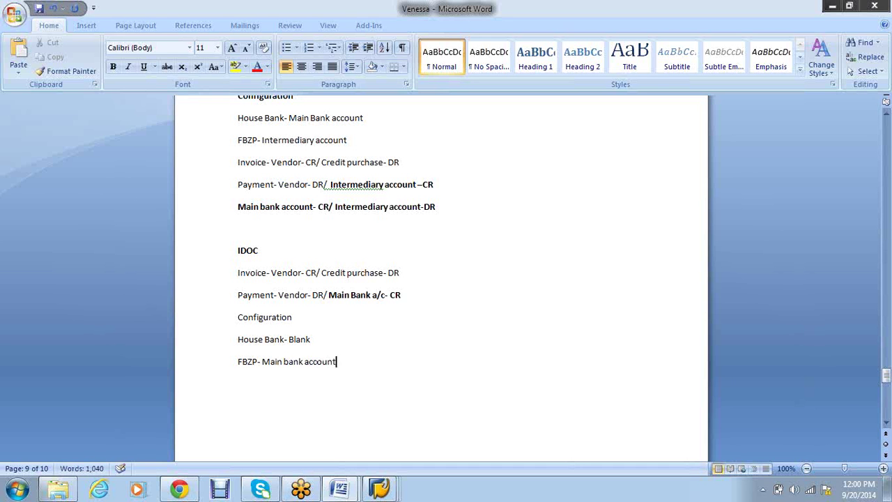
pyautogui.press('Return')
pyautogui.scroll(1, 376, 359)
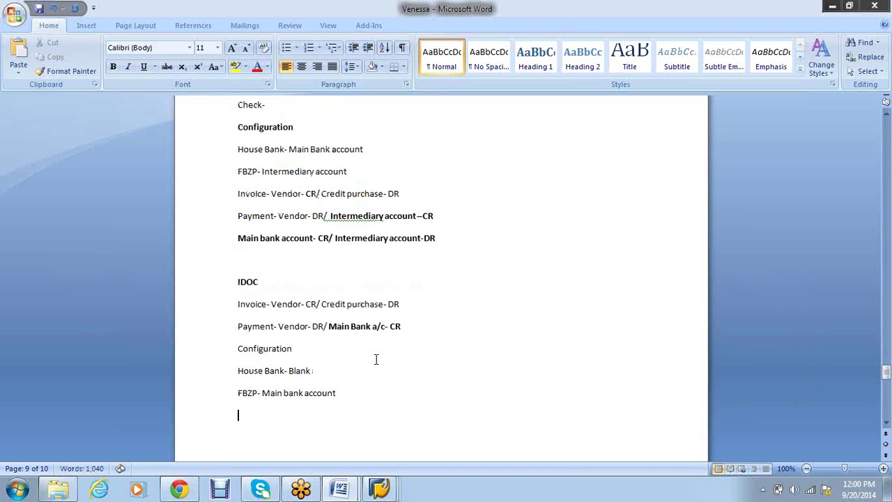
# Delete the empty line above the IDOC heading
pyautogui.scroll(7, 376, 359)
pyautogui.scroll(-8, 328, 293)
pyautogui.click(255, 228)
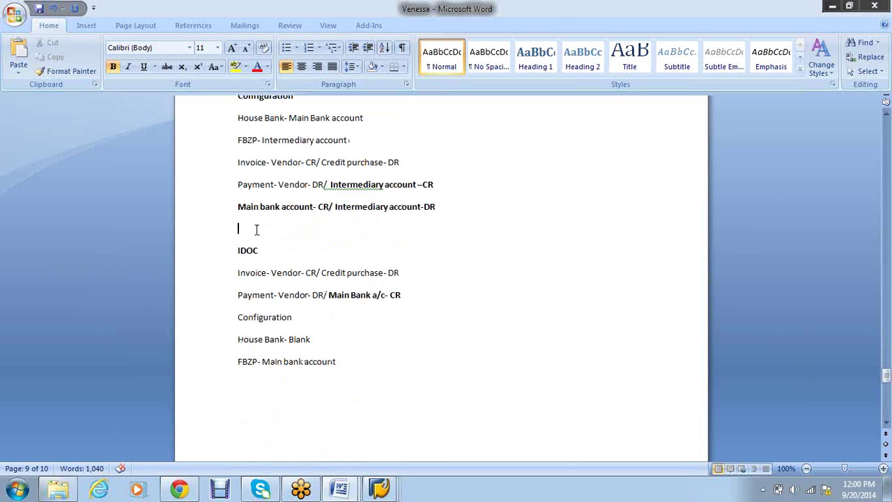
pyautogui.press('Delete')
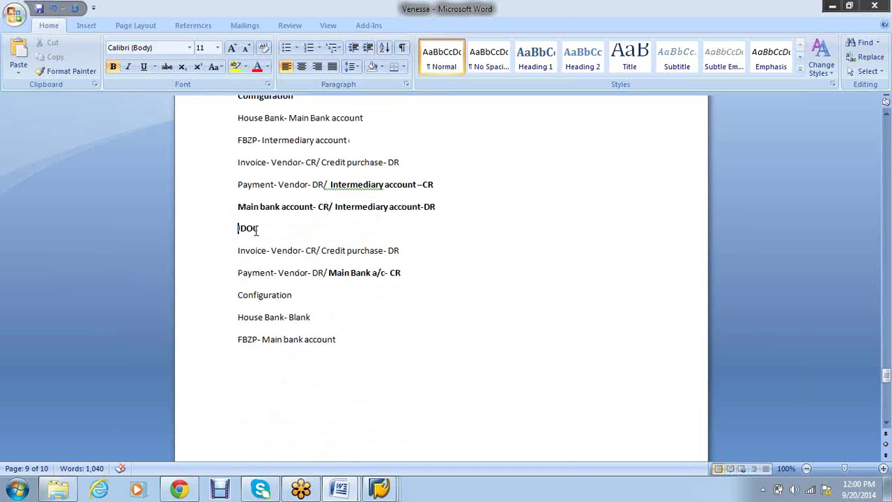
# Remove the empty line under the earlier FBZP line and fix the double space before 'Main'
pyautogui.scroll(6, 416, 325)
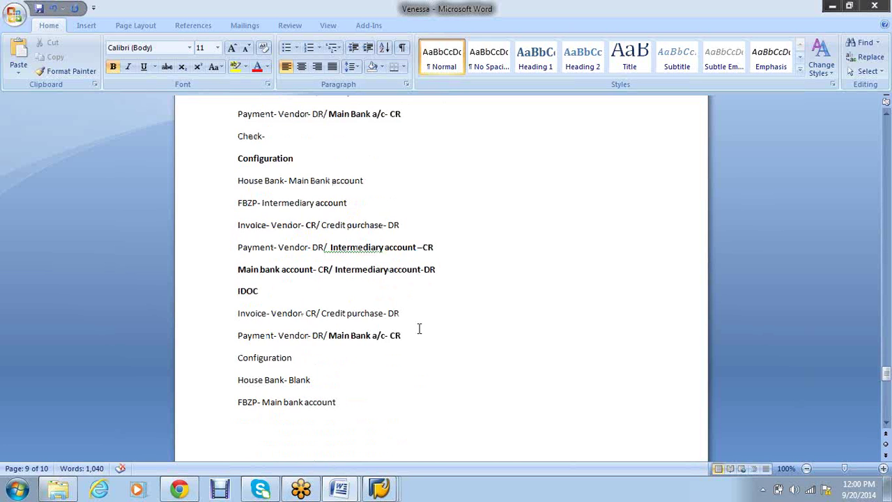
pyautogui.scroll(2, 419, 329)
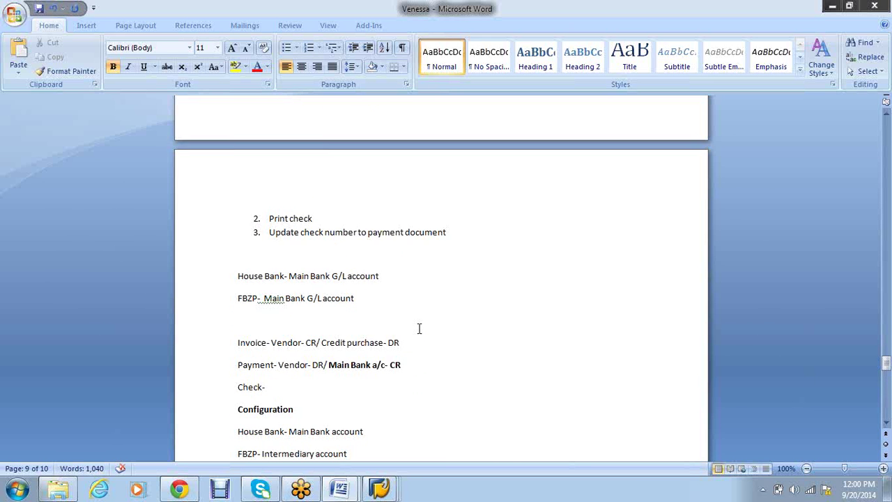
pyautogui.scroll(-5, 419, 329)
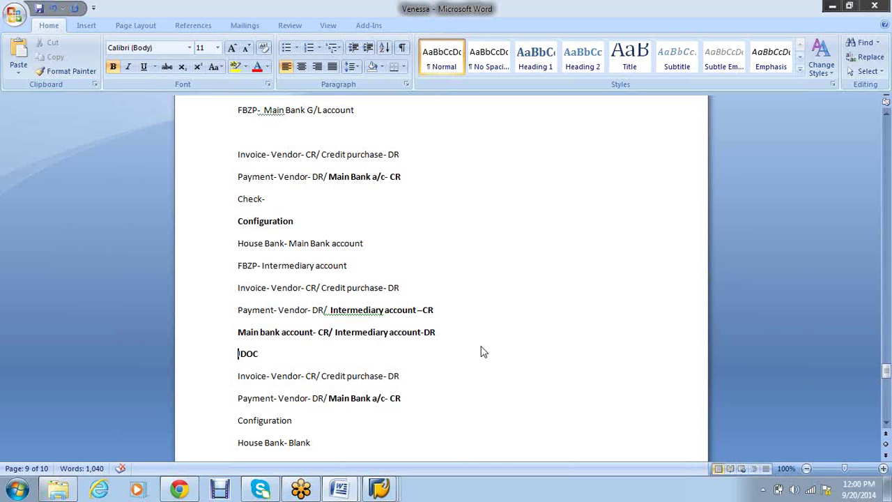
pyautogui.scroll(-2, 482, 349)
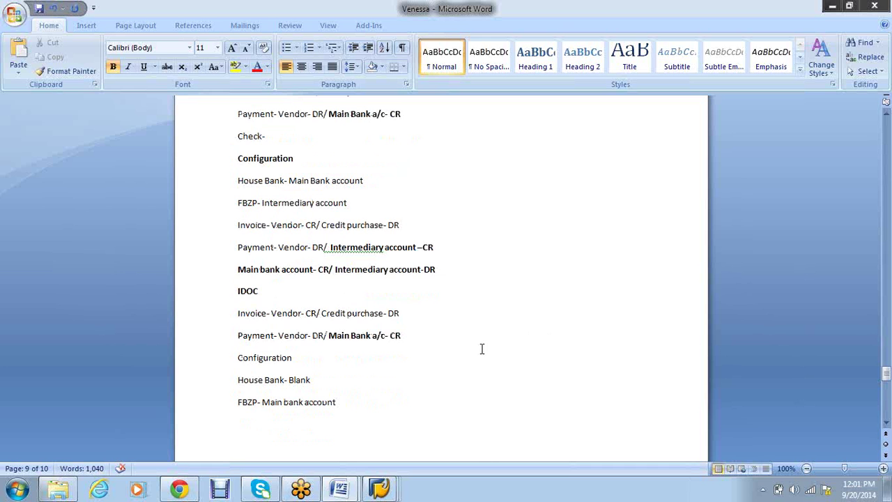
pyautogui.scroll(3, 482, 349)
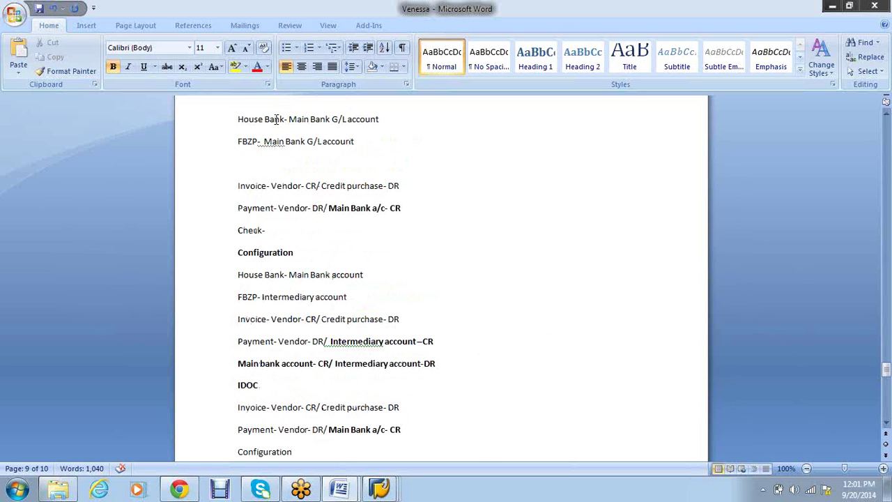
pyautogui.click(282, 169)
pyautogui.press('Delete')
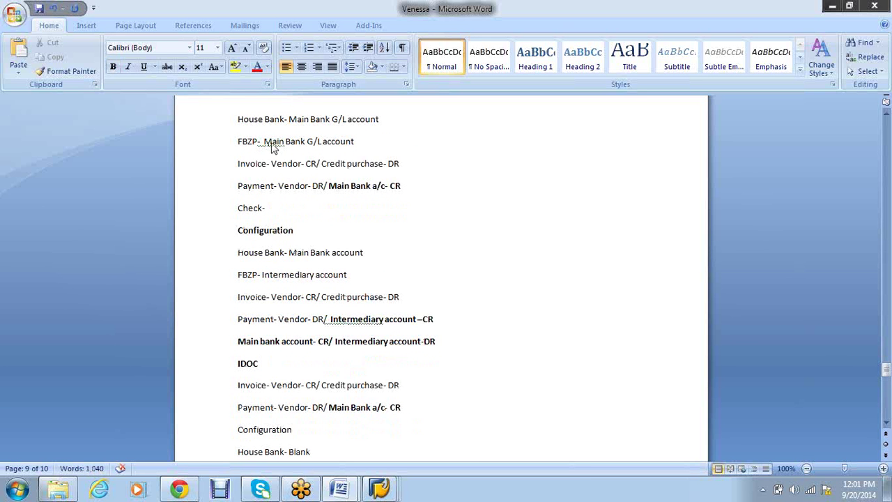
pyautogui.rightClick(272, 142)
pyautogui.click(317, 156)
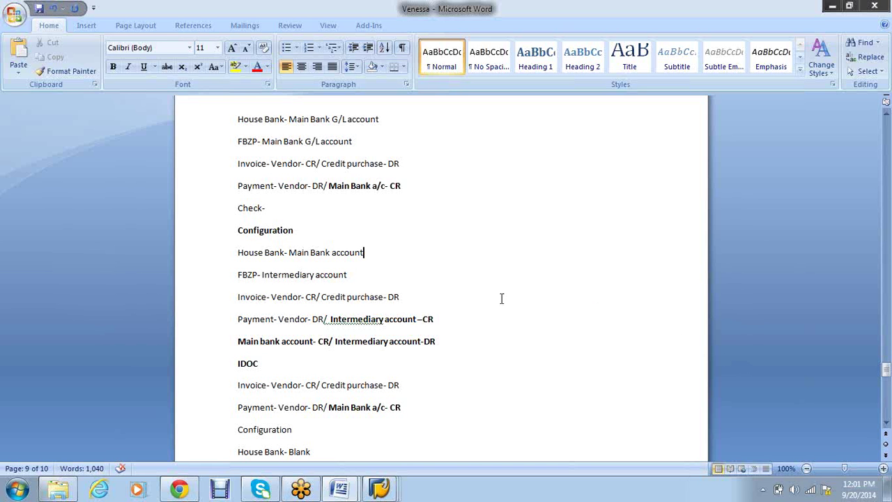
pyautogui.scroll(10, 501, 298)
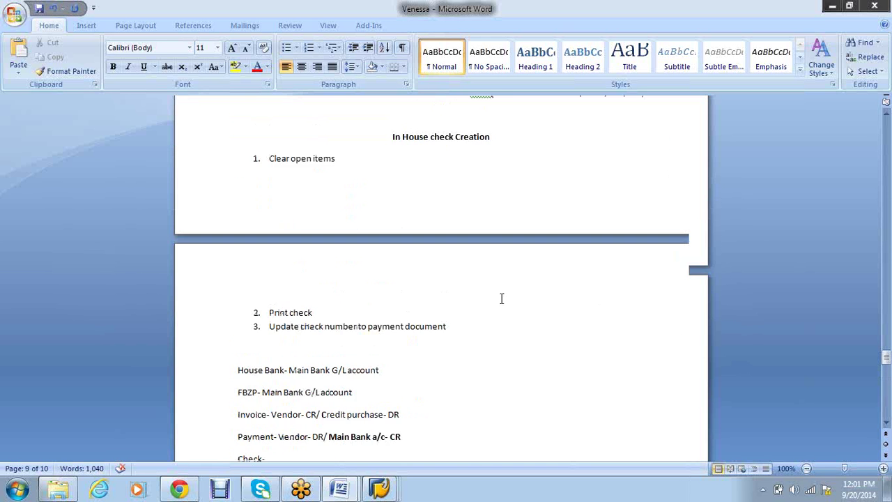
pyautogui.scroll(2, 501, 298)
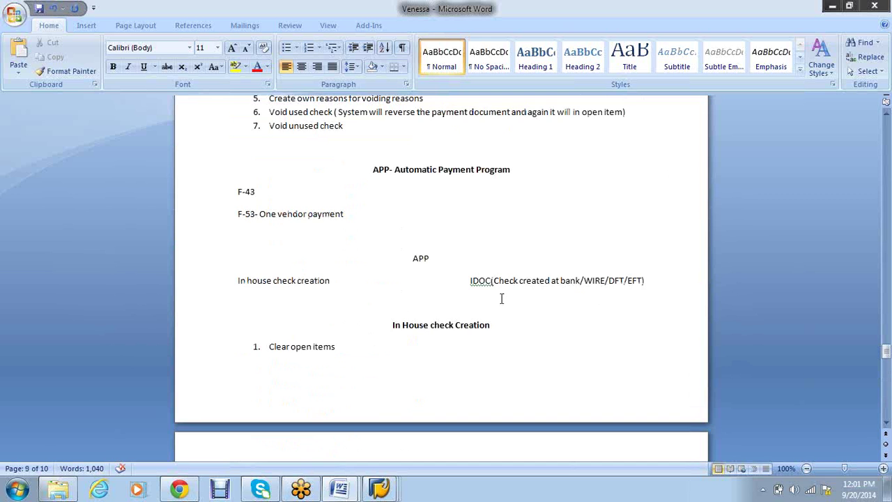
pyautogui.scroll(1, 501, 298)
pyautogui.scroll(2, 501, 299)
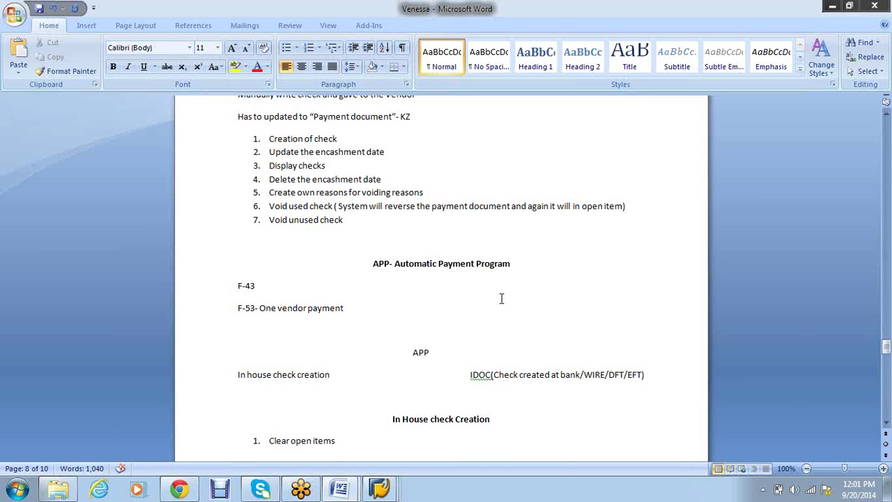
pyautogui.scroll(-3, 502, 298)
pyautogui.scroll(6, 502, 299)
pyautogui.scroll(-3, 503, 300)
pyautogui.scroll(-20, 502, 299)
pyautogui.click(289, 258)
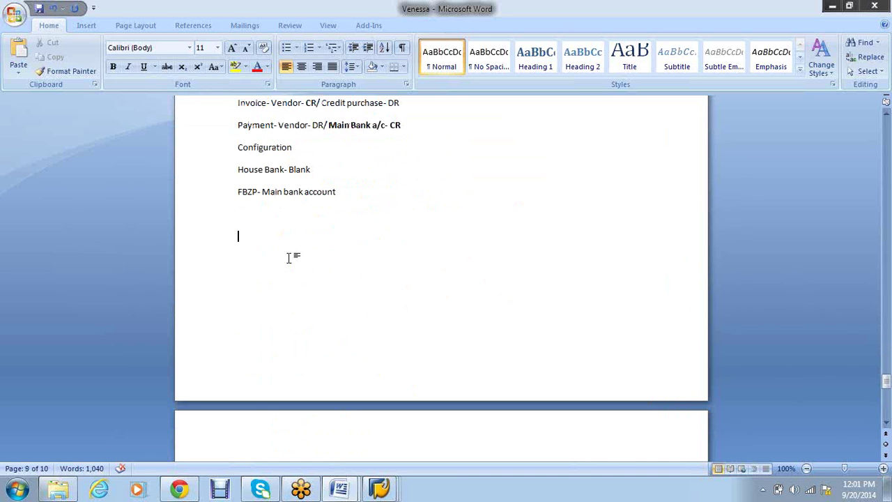
# Add a bold 'APP Configuration' heading below the IDOC block's FBZP line
pyautogui.write('APP Configura')
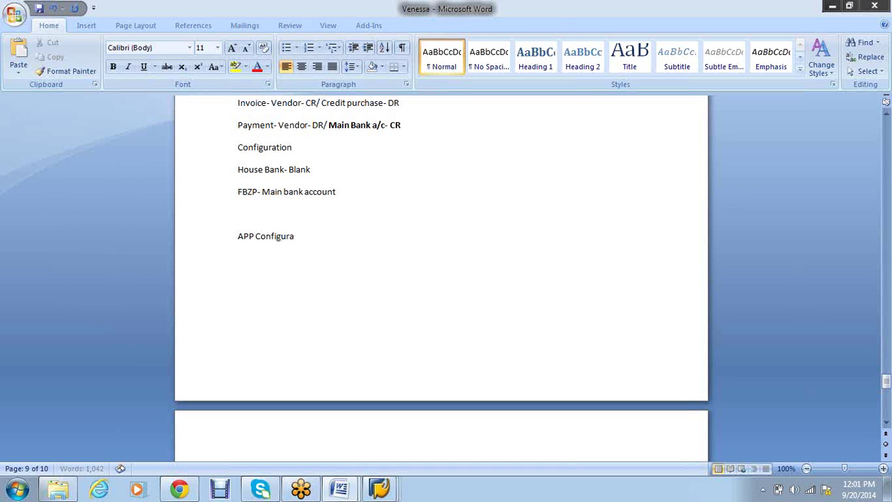
pyautogui.write('tion')
pyautogui.press('Return')
pyautogui.moveTo(325, 233); pyautogui.dragTo(240, 239)
pyautogui.hotkey('ctrl', 'b')
pyautogui.click(339, 302)
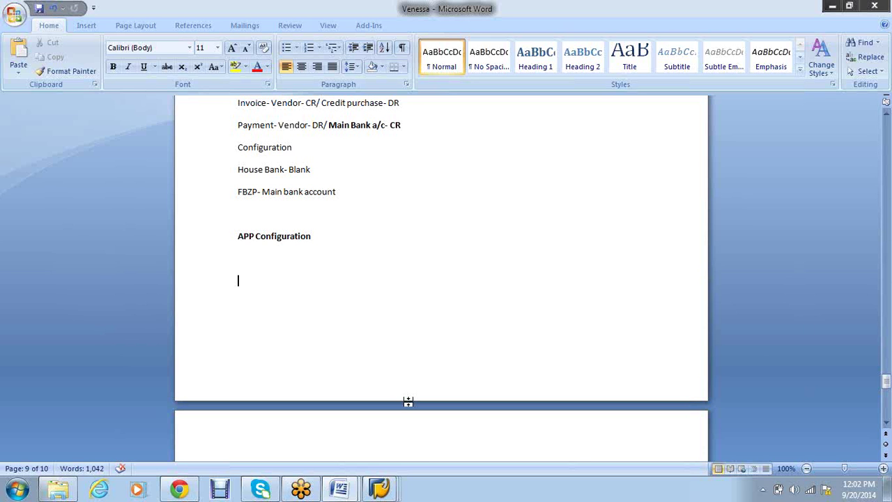
# Add 'Sending' and 'Paying' lines under APP Configuration, removing the blank line above them
pyautogui.write('Sendon')
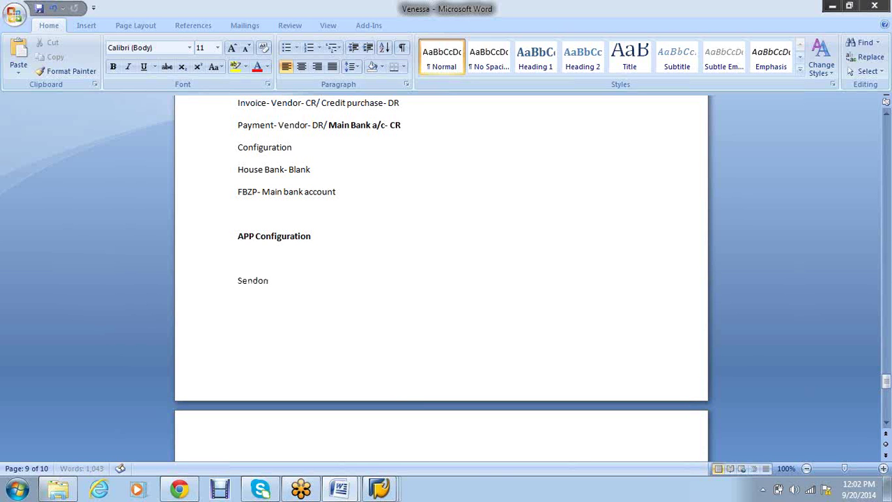
pyautogui.press('BackSpace')
pyautogui.press('BackSpace')
pyautogui.write('ing')
pyautogui.press('Return')
pyautogui.write('Paying')
pyautogui.press('Return')
pyautogui.press('Up')
pyautogui.press('Up')
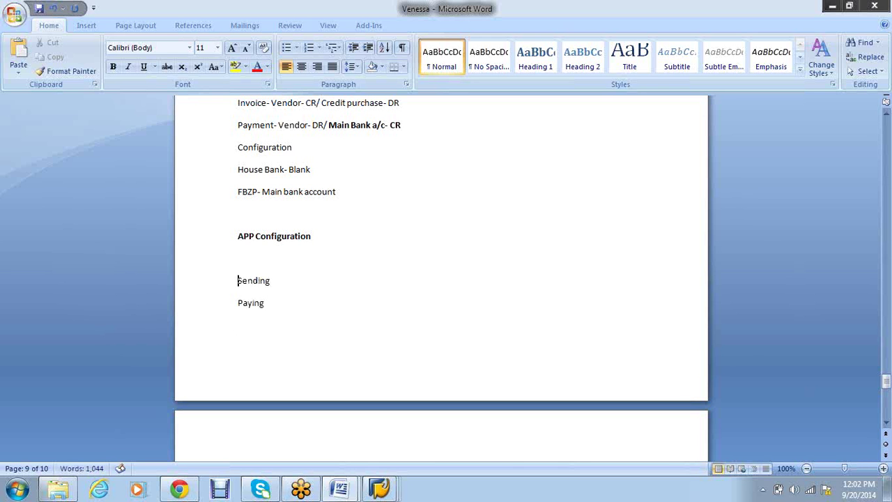
pyautogui.press('Up')
pyautogui.press('Delete')
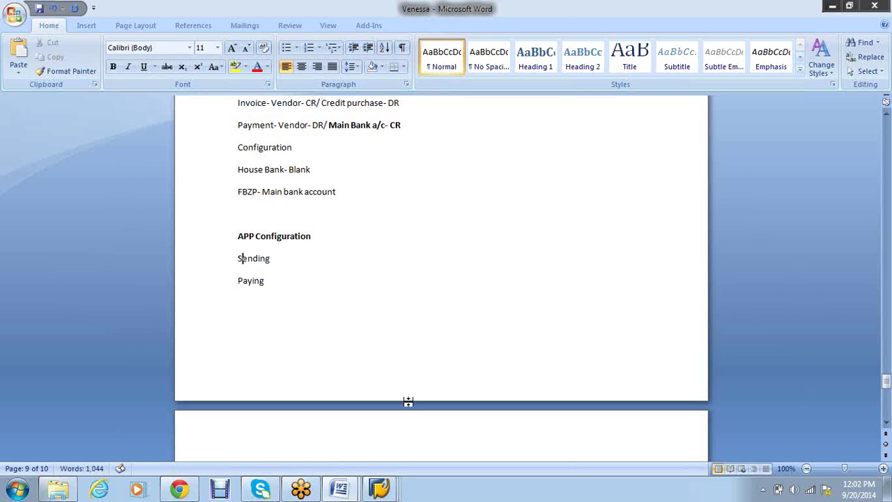
pyautogui.press('Right')
pyautogui.press('Right')
pyautogui.press('Right')
pyautogui.press('Right')
pyautogui.press('Right')
pyautogui.press('Right')
pyautogui.press('Down')
pyautogui.press('Return')
# Add lines A, B and C, and delete the empty line above APP Configuration
pyautogui.write('A')
pyautogui.press('Return')
pyautogui.write('B')
pyautogui.press('Return')
pyautogui.write('C')
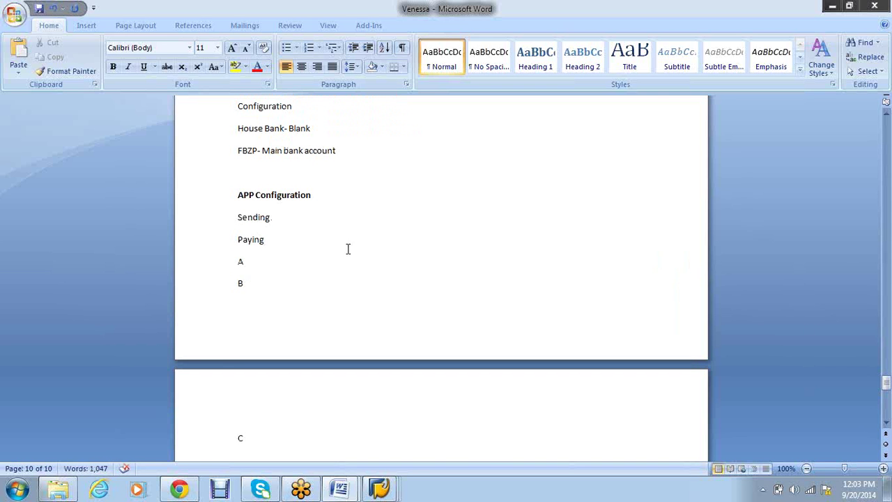
pyautogui.click(266, 173)
pyautogui.press('Delete')
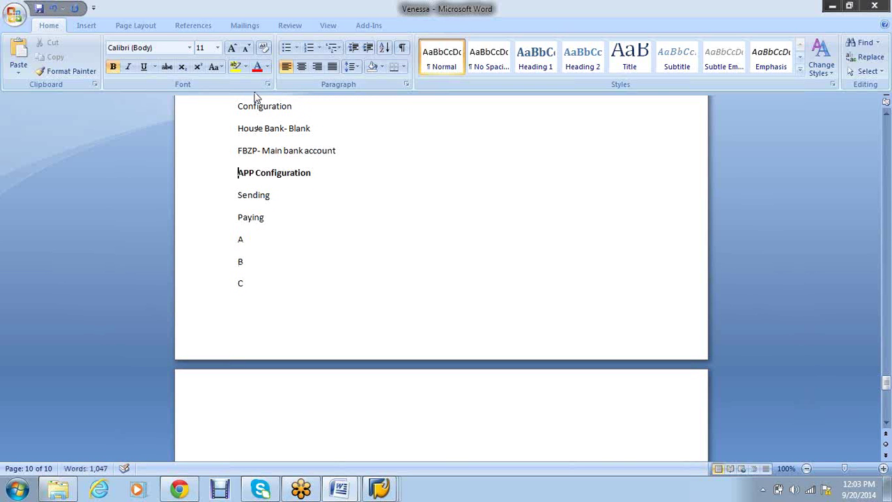
# Extend the letters to read A-MAIN, B- SUB and C-SUB
pyautogui.click(277, 259)
pyautogui.write('-')
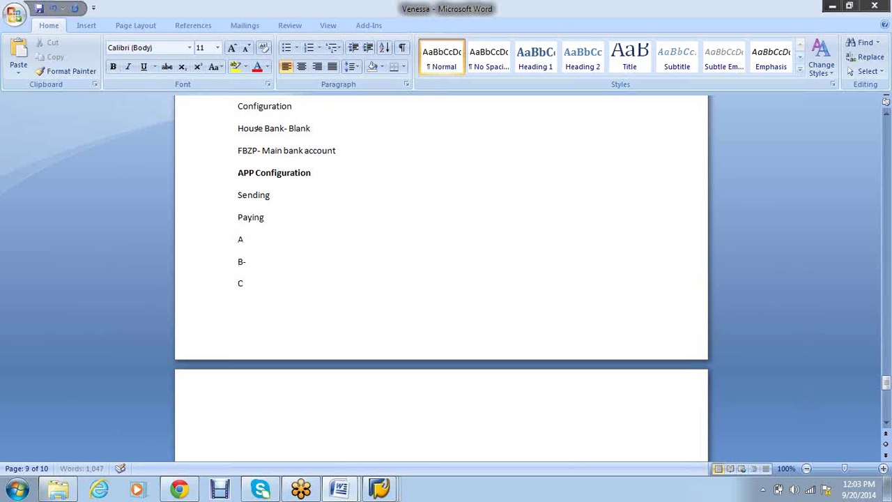
pyautogui.write(' 5UB')
pyautogui.press('Down')
pyautogui.write('-SUB')
pyautogui.press('Up')
pyautogui.press('Up')
pyautogui.write('-MAIN')
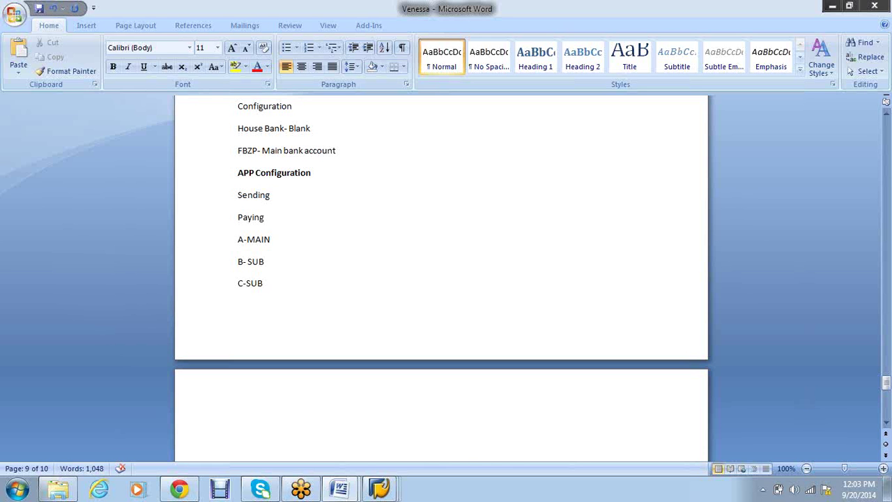
# Append 'PAYING' to the B- SUB and C-SUB lines and a dash to A-MAIN
pyautogui.click(264, 261)
pyautogui.write('- PAYING')
pyautogui.click(264, 283)
pyautogui.write('-PAYING')
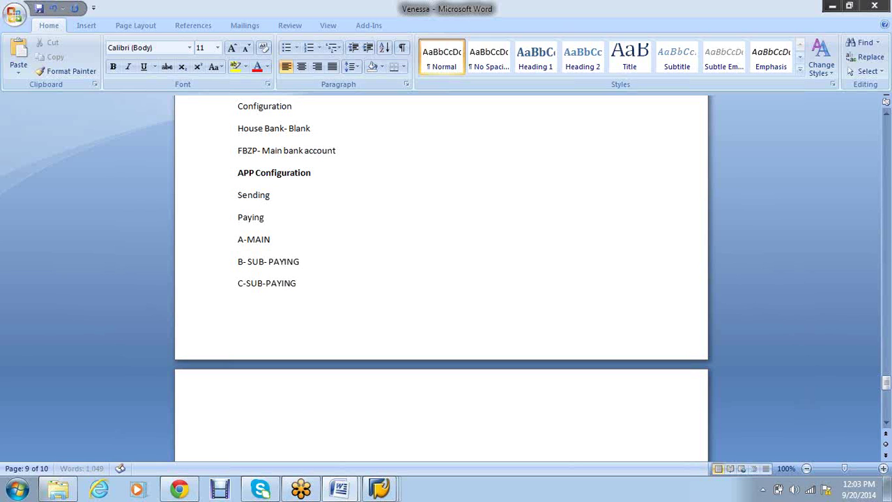
pyautogui.click(271, 240)
pyautogui.write('-')
# Change B- SUB and C-SUB to 'Sending', make A-MAIN- read 'Paying', then start a new line on page 10
pyautogui.press('Down')
pyautogui.press('Right')
pyautogui.press('Right')
pyautogui.press('Right')
pyautogui.press('Right')
pyautogui.press('Right')
pyautogui.press('BackSpace')
pyautogui.press('BackSpace')
pyautogui.press('BackSpace')
pyautogui.press('BackSpace')
pyautogui.press('BackSpace')
pyautogui.press('BackSpace')
pyautogui.write('Sending')
pyautogui.press('Down')
pyautogui.press('BackSpace')
pyautogui.press('BackSpace')
pyautogui.press('BackSpace')
pyautogui.press('BackSpace')
pyautogui.press('BackSpace')
pyautogui.press('BackSpace')
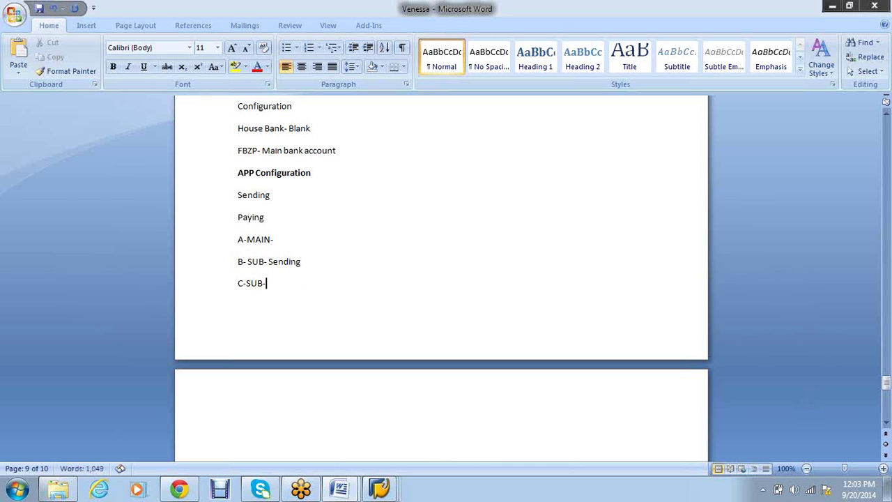
pyautogui.write('Sending')
pyautogui.press('Up')
pyautogui.press('Up')
pyautogui.write('Paying')
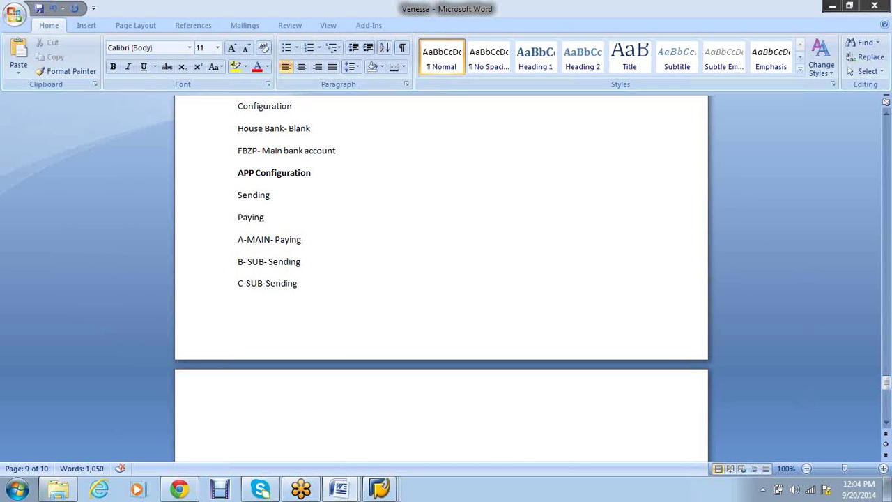
pyautogui.click(298, 284)
pyautogui.press('Return')
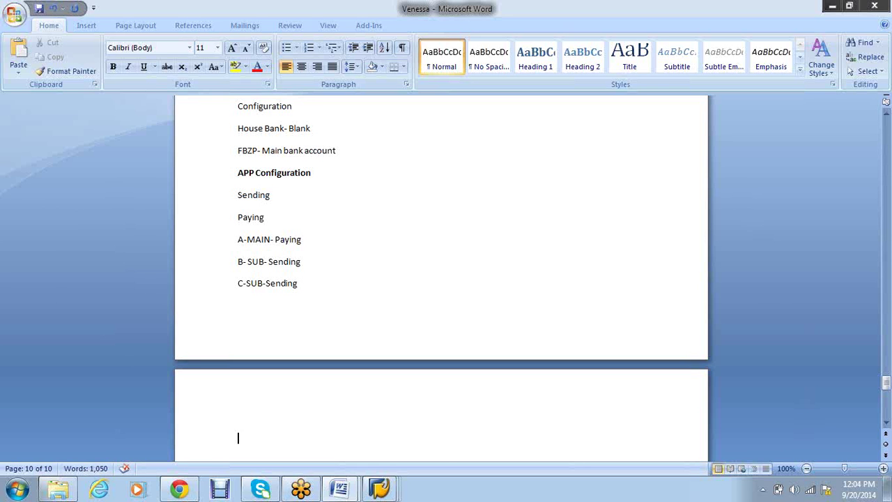
# Add a 'Check format-' line on page 10 in Word, then return to SAP's command field
pyautogui.write('Check format-')
pyautogui.scroll(-4, 294, 264)
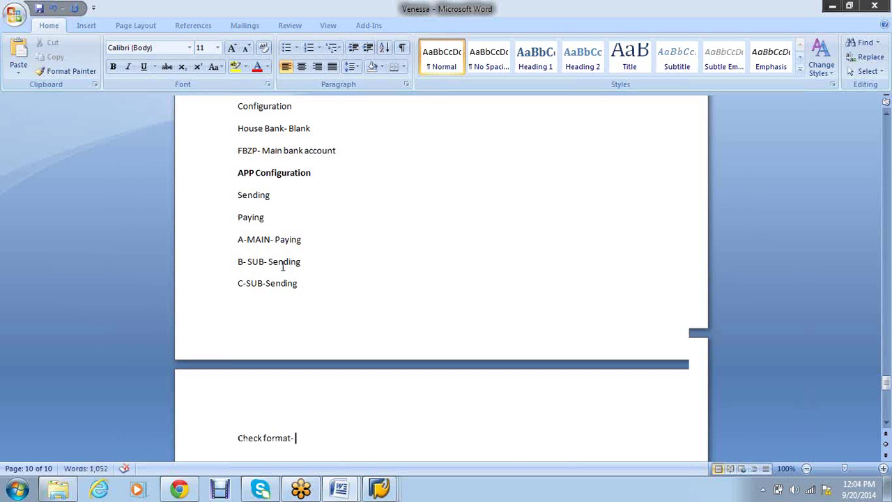
pyautogui.scroll(-2, 339, 282)
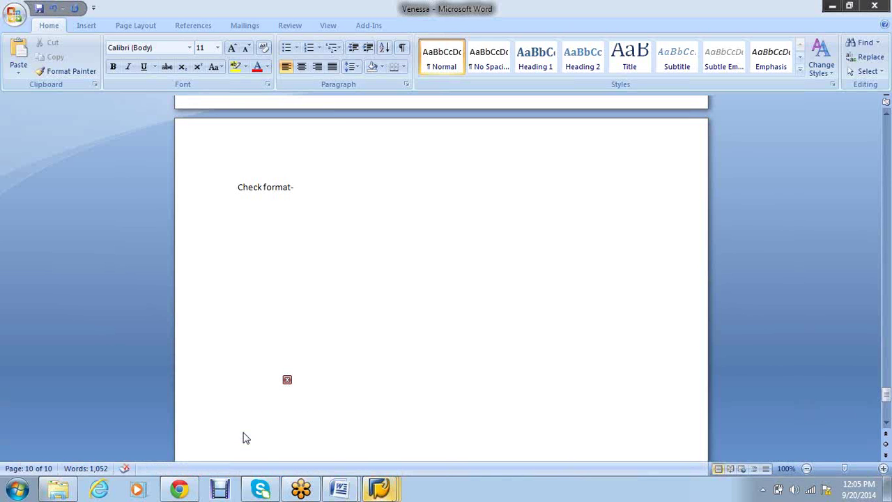
pyautogui.click(246, 438)
pyautogui.click(40, 35)
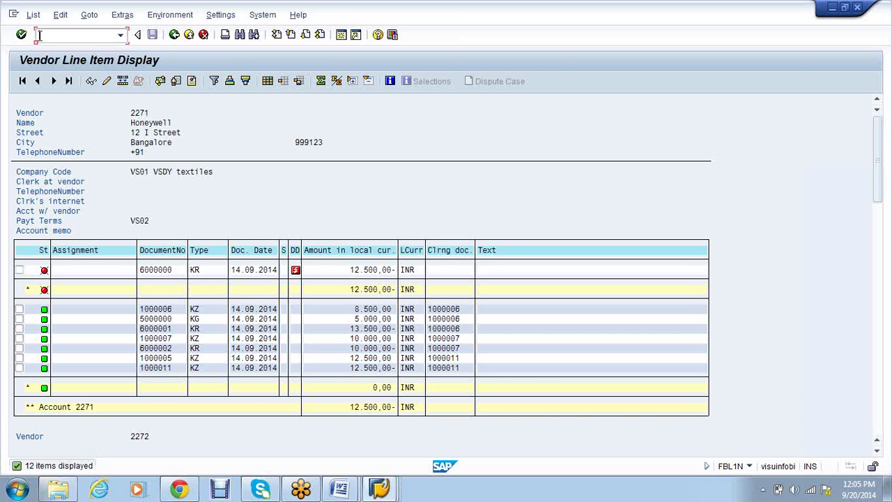
# Run /nfbzp to open Customizing: Maintain Payment Program
pyautogui.write('/nfbzp')
pyautogui.press('Return')
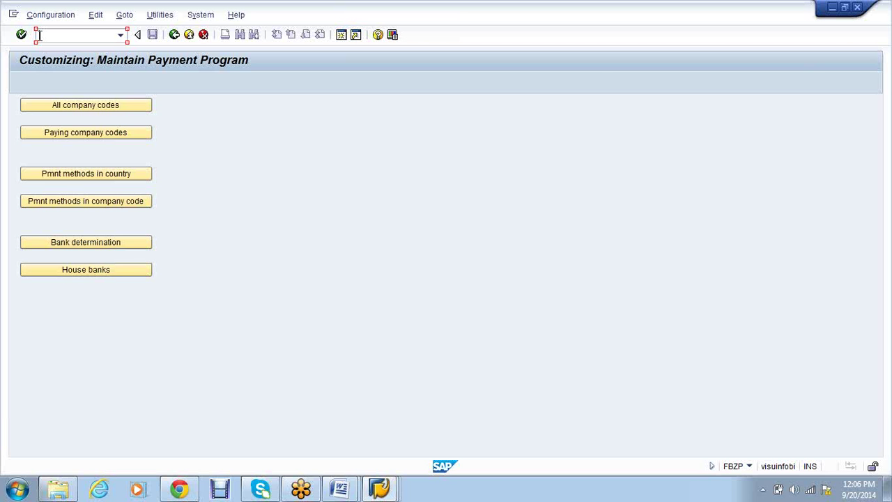
# Create an All company codes entry for VS01 with VS01 as sending and paying company code
pyautogui.click(84, 112)
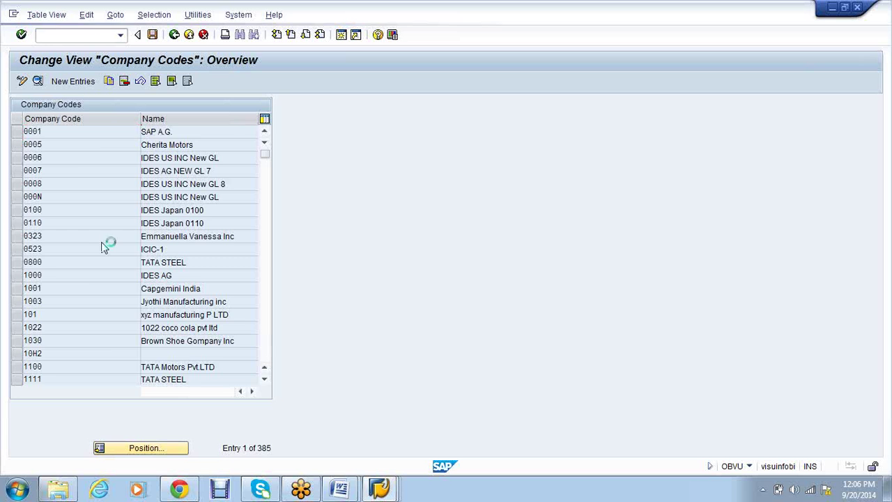
pyautogui.press('F5')
pyautogui.write('VS01')
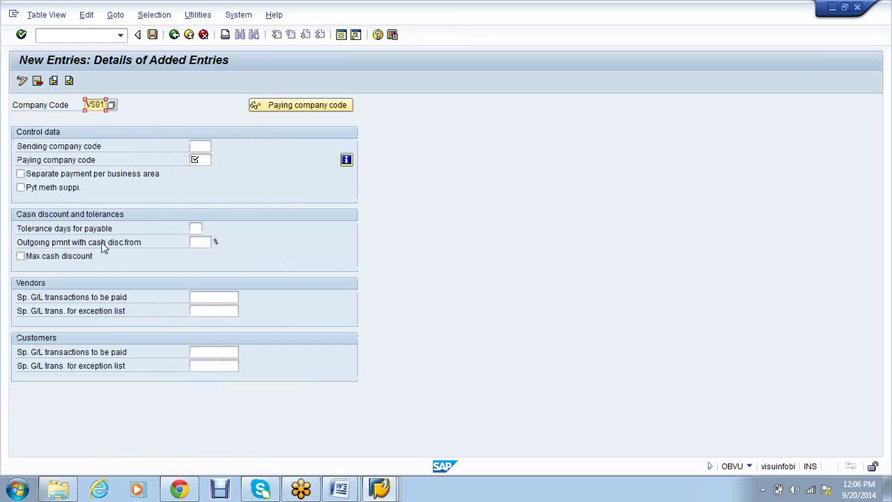
pyautogui.press('Return')
pyautogui.press('Tab')
pyautogui.write('VS0')
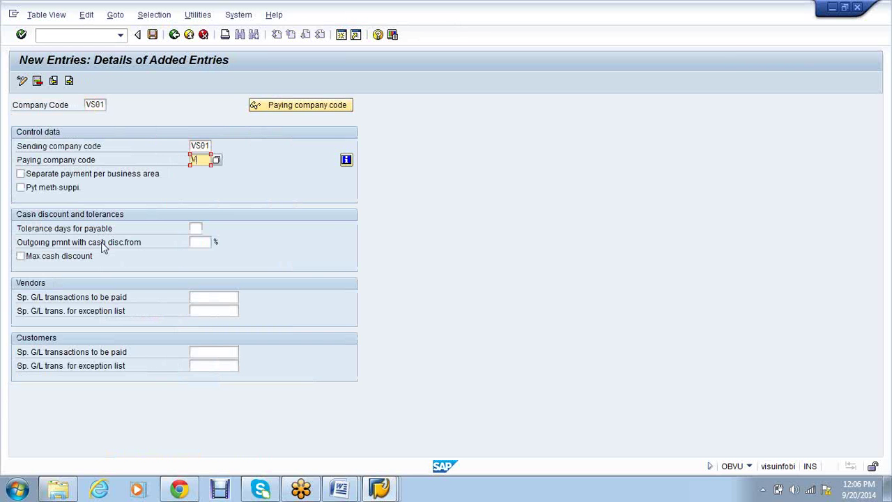
pyautogui.write('1')
pyautogui.press('Return')
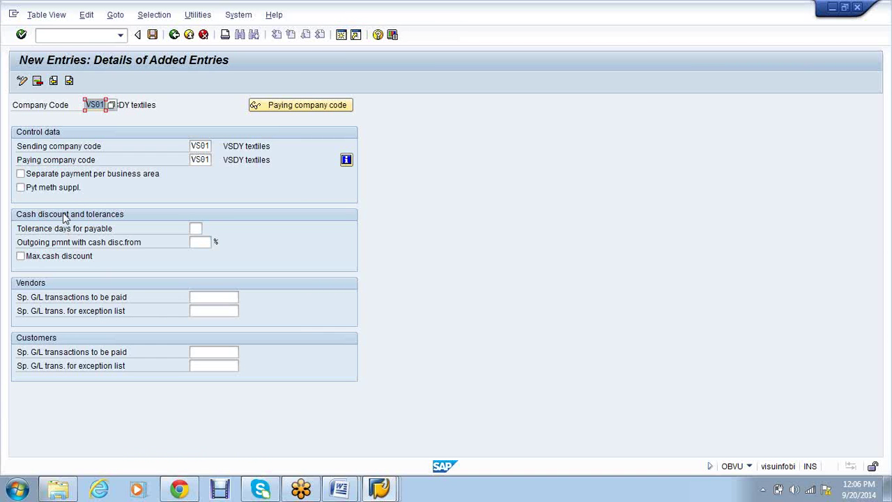
# Save the VS01 entry to the VS01 customizing request and go back
pyautogui.click(155, 38)
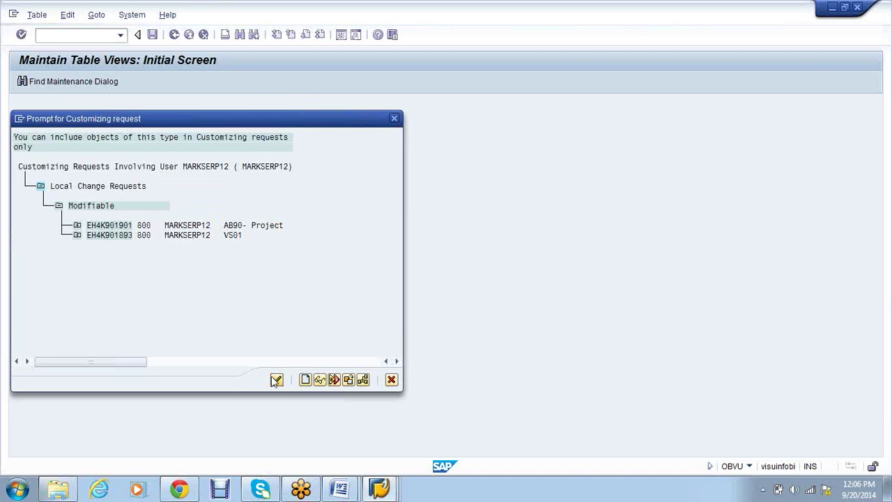
pyautogui.click(276, 378)
pyautogui.click(191, 218)
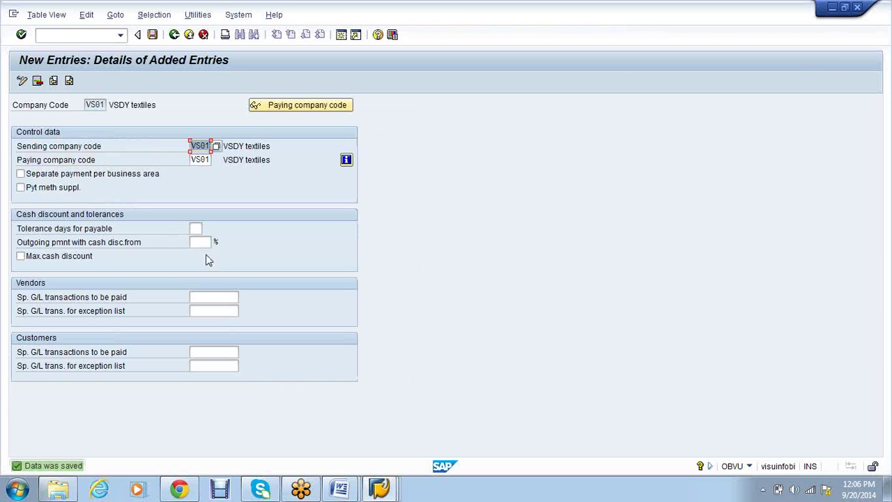
pyautogui.click(174, 37)
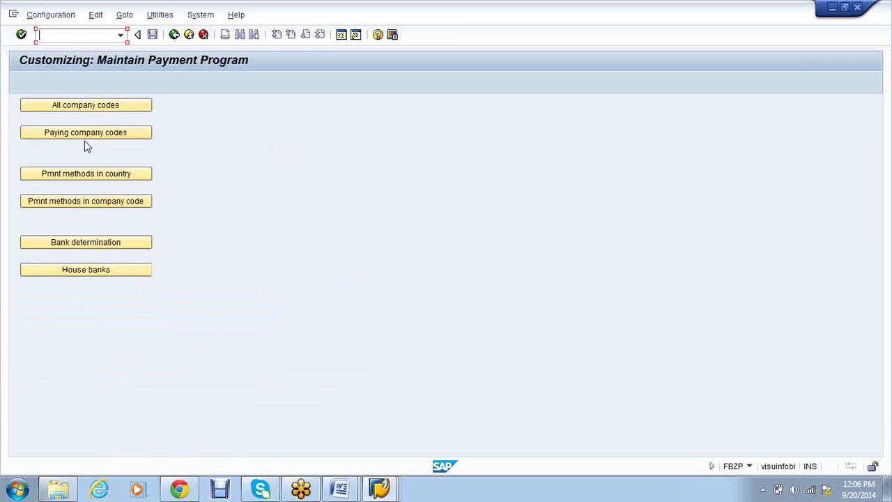
# Create paying company code vs01 with a minimum outgoing payment of 50
pyautogui.click(84, 134)
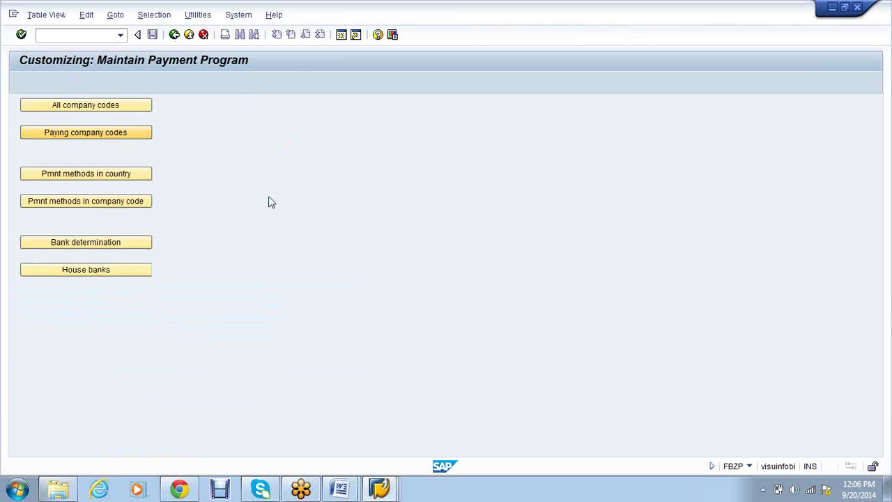
pyautogui.press('F5')
pyautogui.write('vs01')
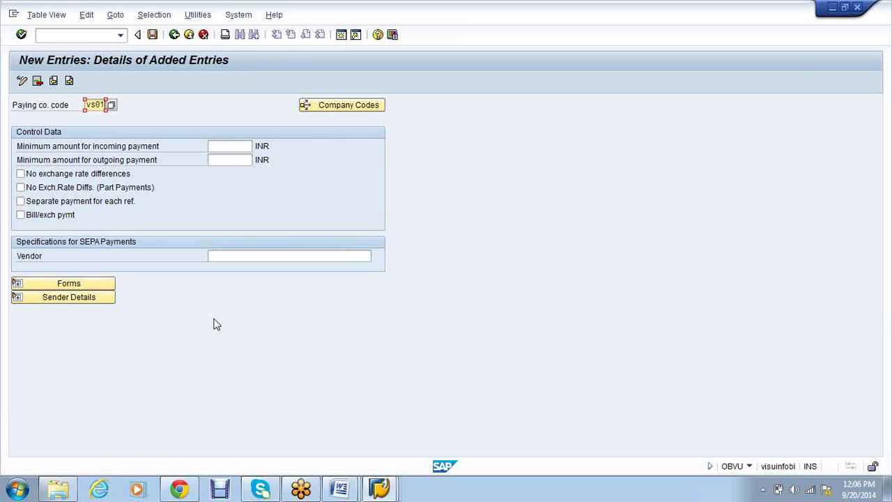
pyautogui.press('Tab')
pyautogui.press('Tab')
pyautogui.press('Tab')
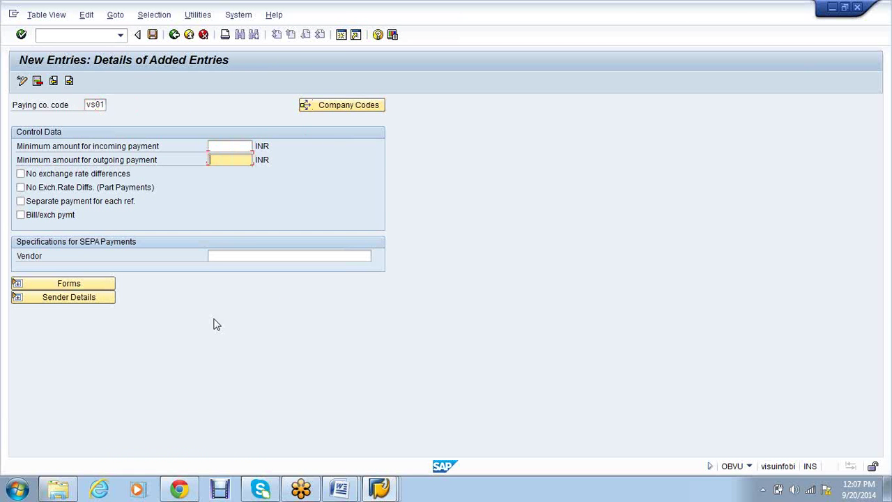
pyautogui.write('50')
pyautogui.press('Return')
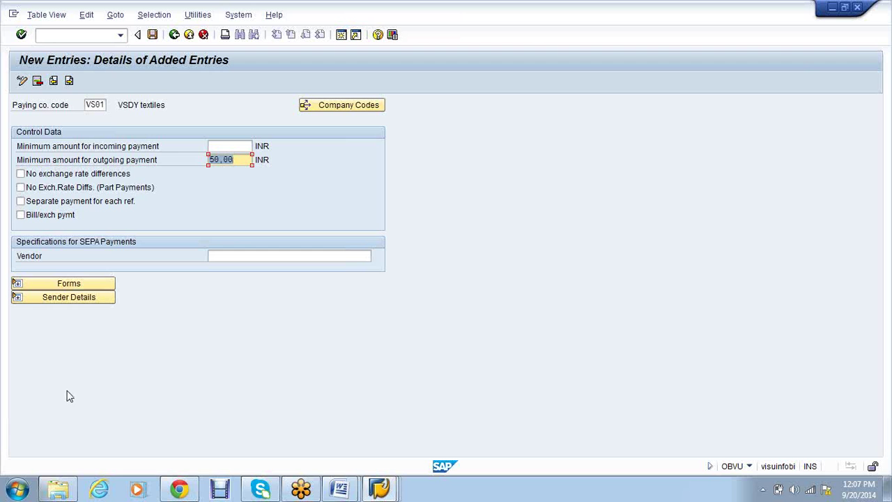
# Set F110_D_AVIS as the payment advice form under Forms
pyautogui.click(15, 285)
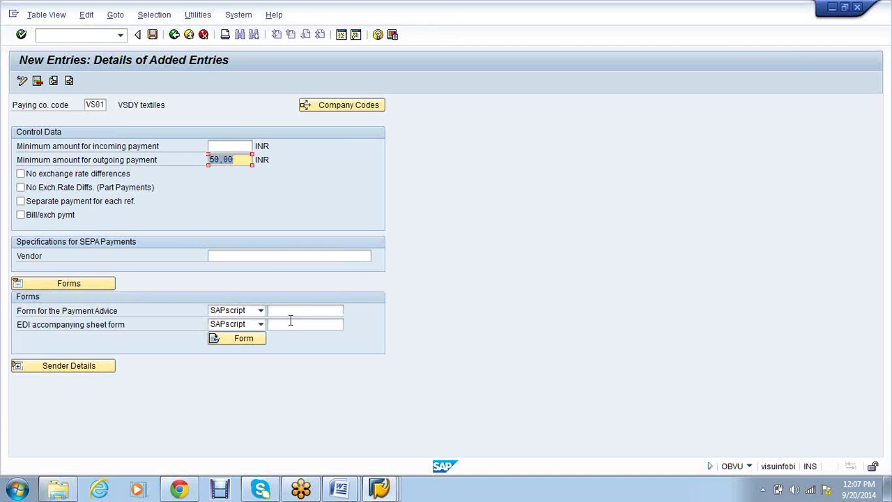
pyautogui.click(291, 311)
pyautogui.write('f')
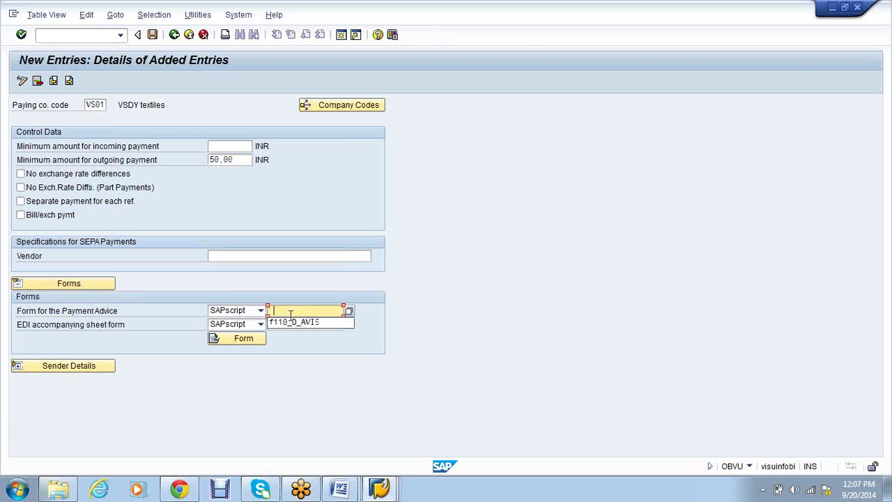
pyautogui.click(296, 324)
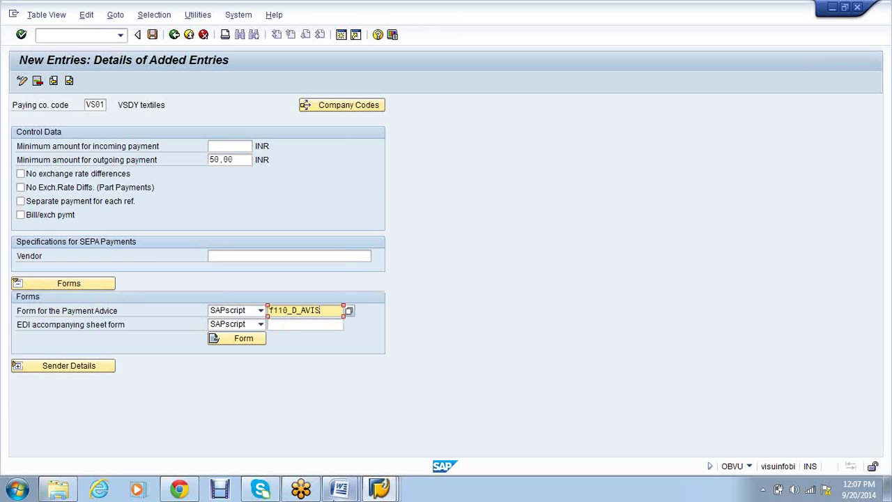
pyautogui.click(333, 493)
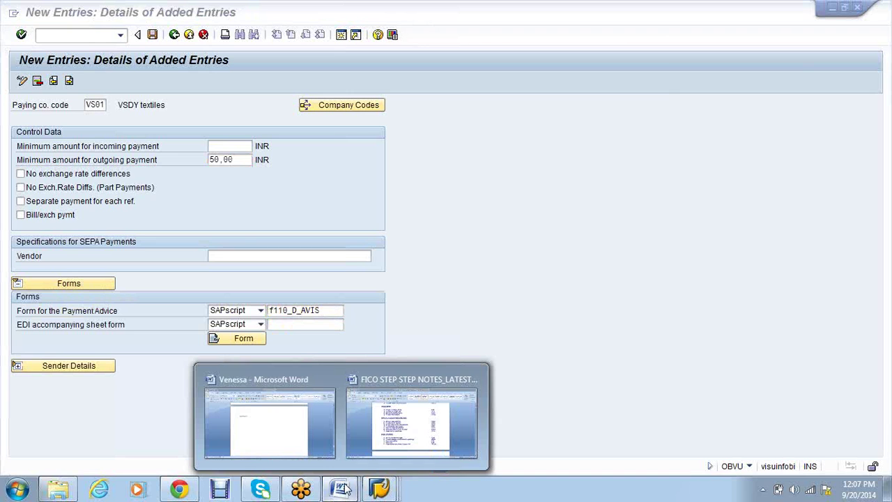
# Under Check format- in Word, type Payment advise, Vendor and three 10000 lines
pyautogui.click(294, 411)
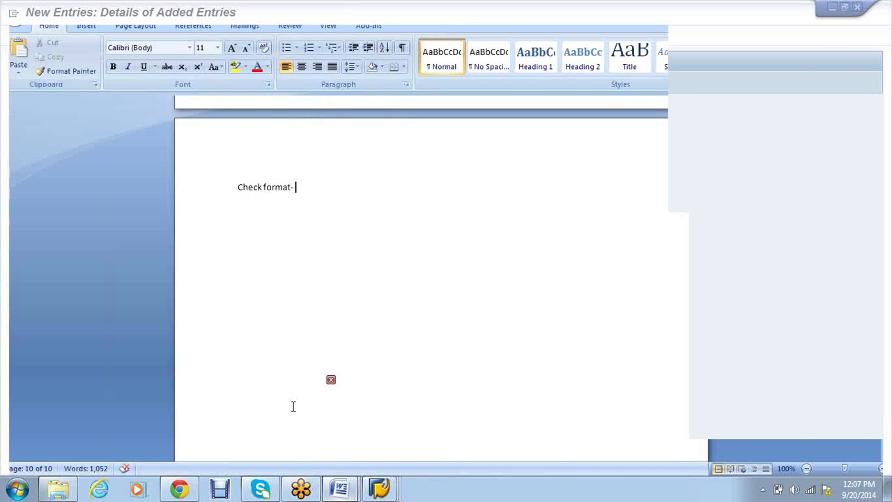
pyautogui.press('Return')
pyautogui.press('Return')
pyautogui.write('Payment advise')
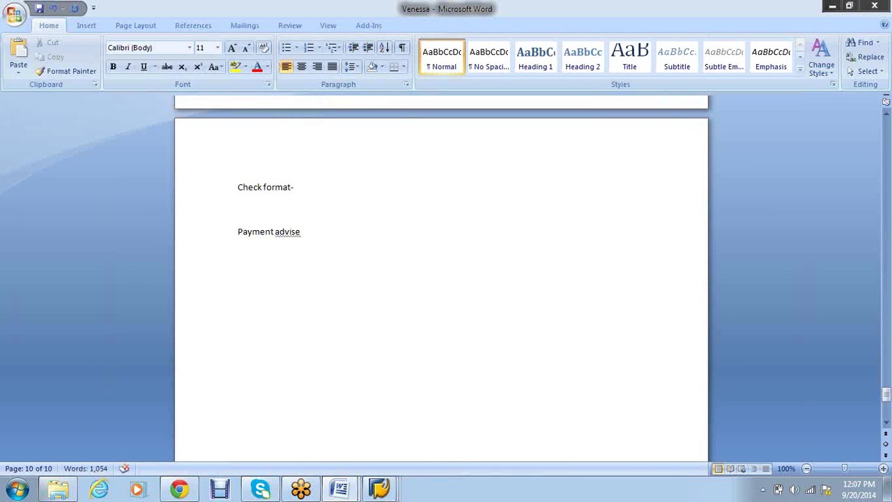
pyautogui.press('Return')
pyautogui.write('Vendor')
pyautogui.press('Return')
pyautogui.write('10000')
pyautogui.press('Return')
pyautogui.write('10000')
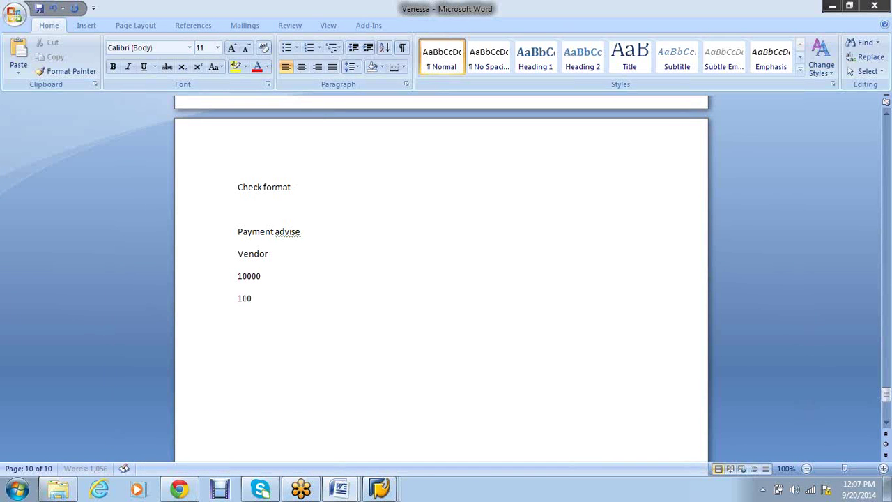
pyautogui.press('Return')
pyautogui.write('10000')
# Number the lines 10000- 101, 10000-102 and 10000-103, and bold 10000-102
pyautogui.press('Up')
pyautogui.press('Up')
pyautogui.write('-')
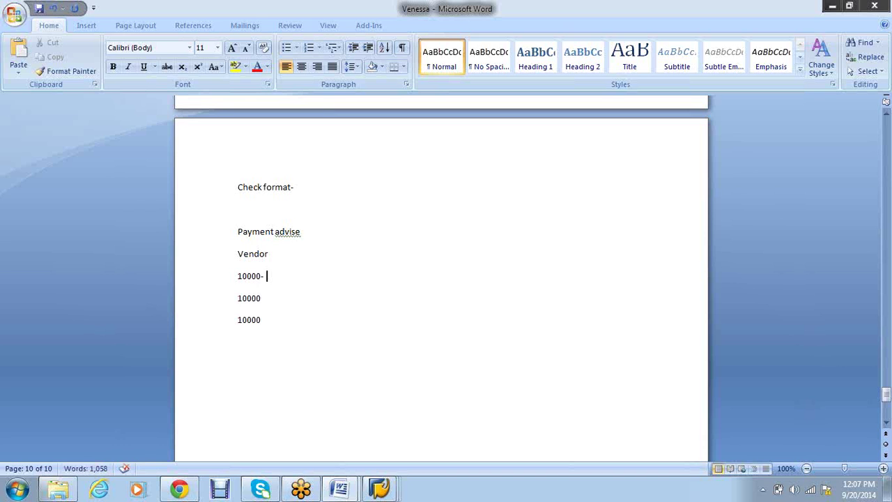
pyautogui.write(' 101')
pyautogui.press('Down')
pyautogui.write('-102')
pyautogui.press('Down')
pyautogui.write('-103')
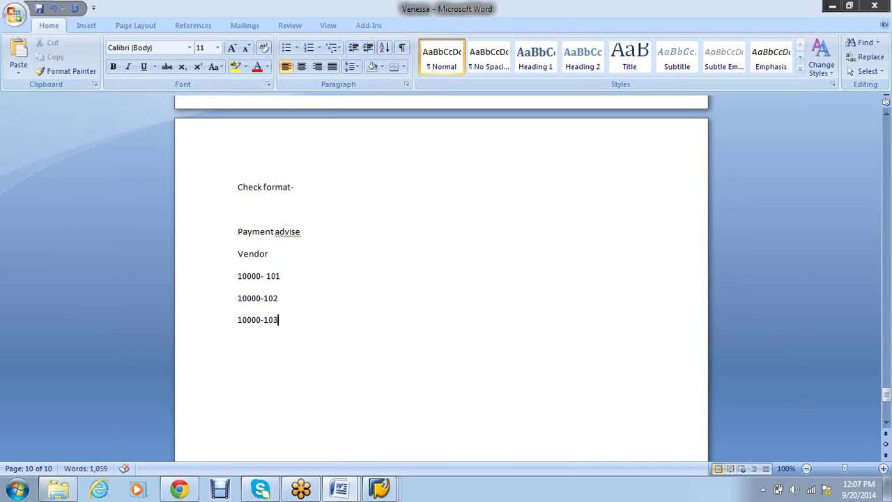
pyautogui.press('Up')
pyautogui.press('Up')
pyautogui.press('Down')
pyautogui.moveTo(283, 297); pyautogui.dragTo(241, 298)
pyautogui.hotkey('ctrl', 'b')
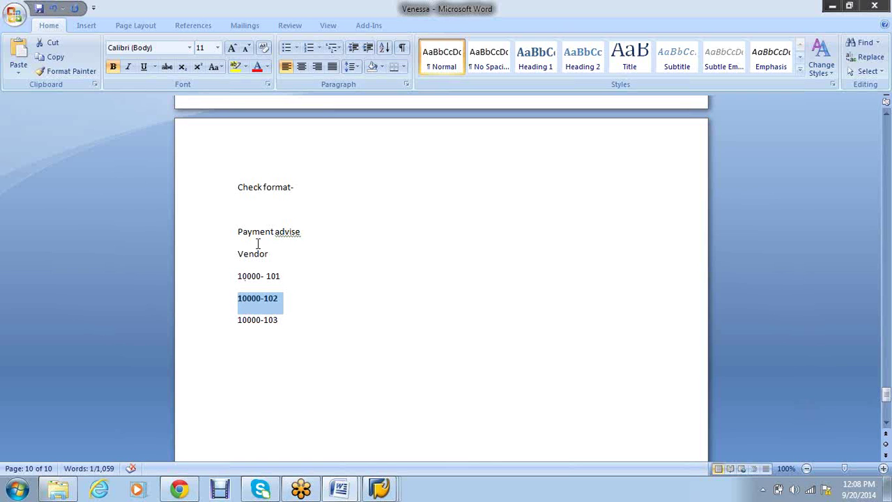
# Remove the blank line, bold 'Payment advise' and correct it to 'Payment advice'
pyautogui.click(271, 203)
pyautogui.press('BackSpace')
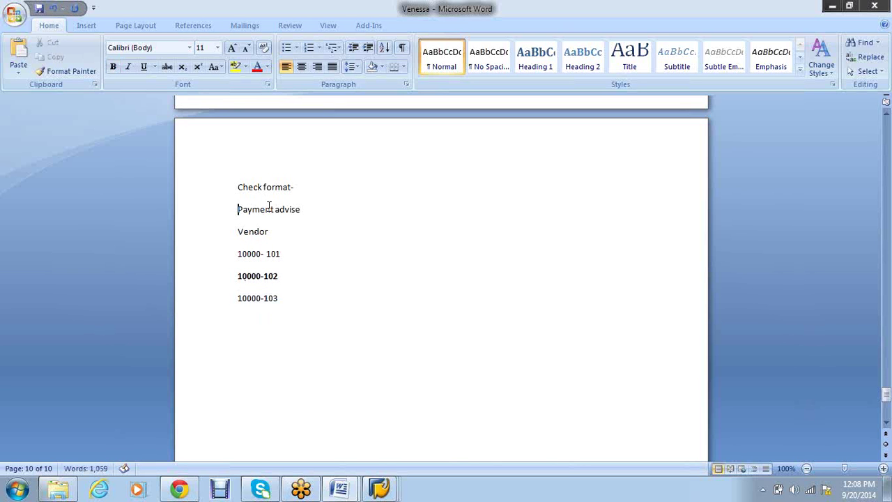
pyautogui.moveTo(311, 210); pyautogui.dragTo(234, 209)
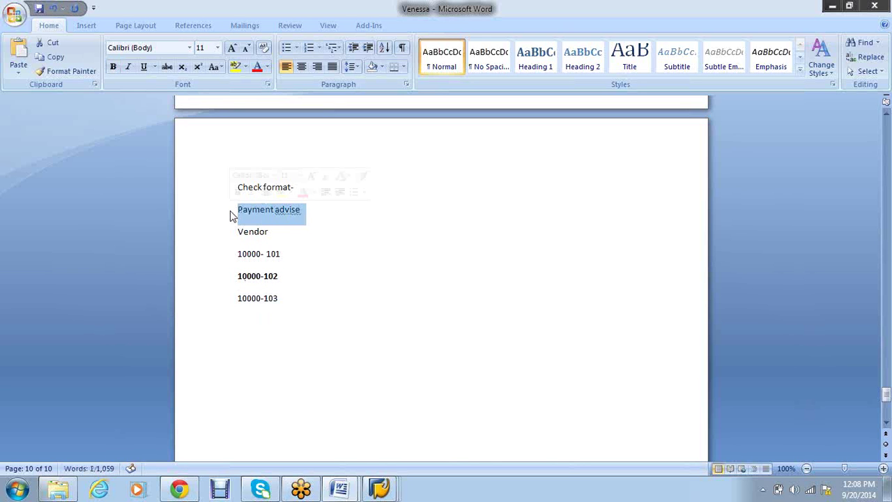
pyautogui.hotkey('ctrl', 'b')
pyautogui.click(300, 278)
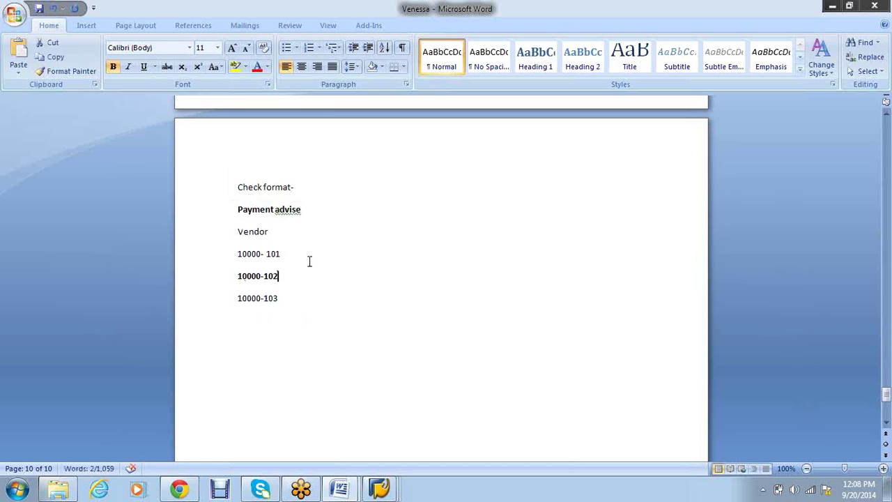
pyautogui.rightClick(299, 212)
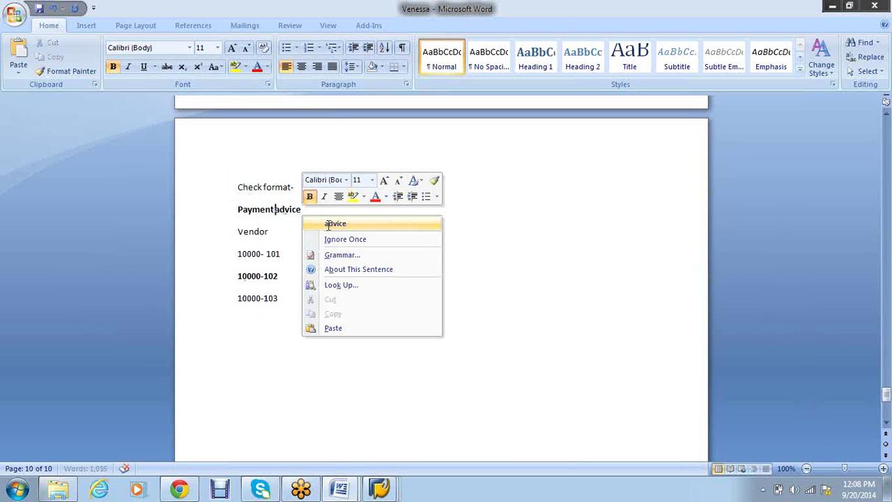
pyautogui.click(336, 223)
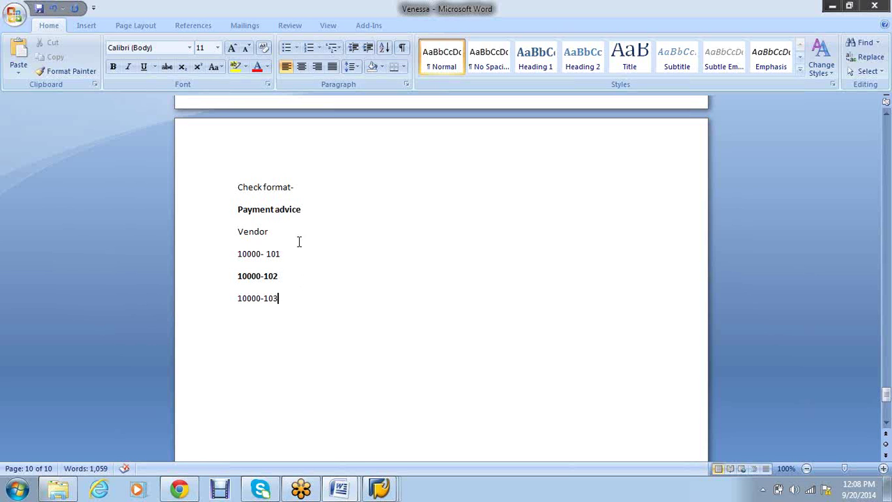
pyautogui.click(286, 276)
pyautogui.tripleClick(273, 277)
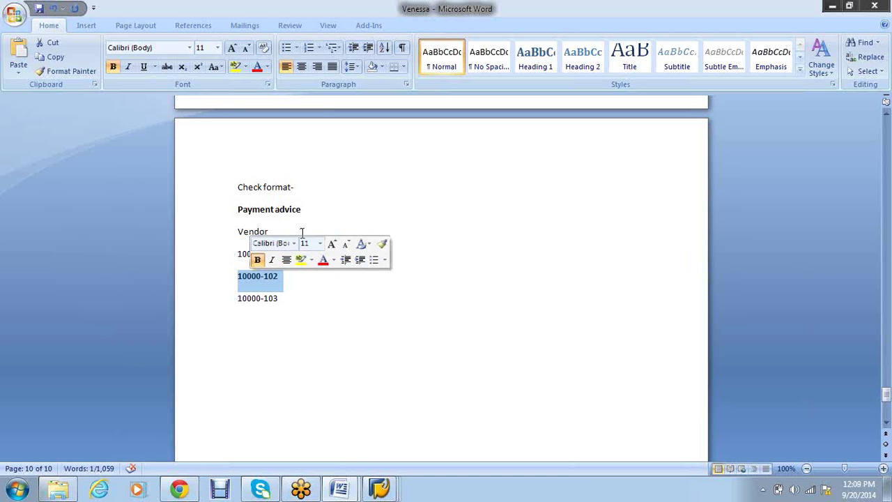
pyautogui.click(288, 286)
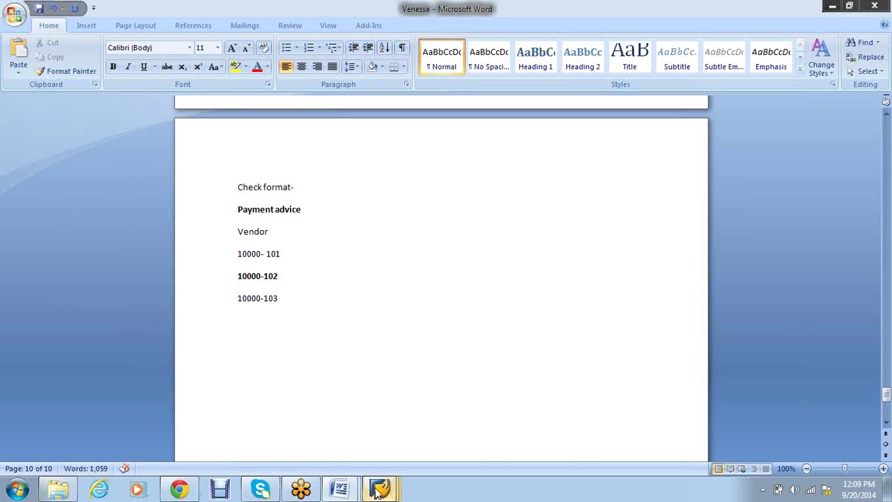
# Back in SAP, expand Sender Details and enter Text ID ST
pyautogui.moveTo(379, 490)
pyautogui.click(275, 414)
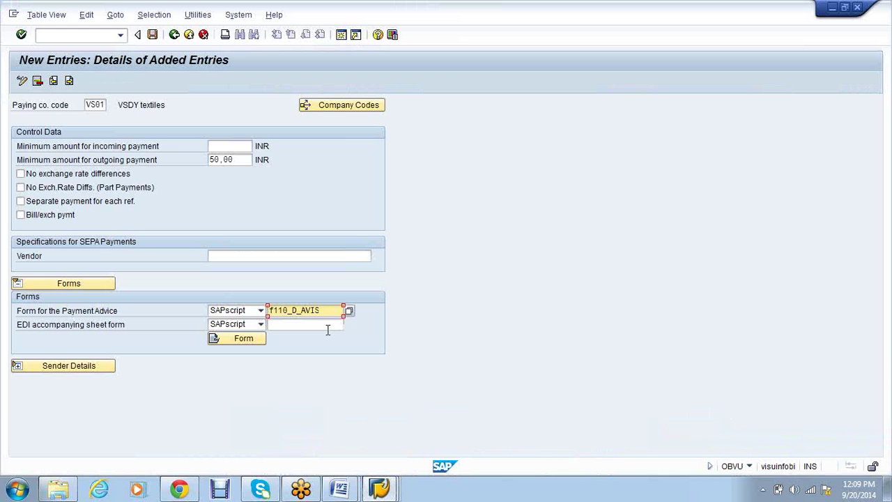
pyautogui.click(16, 368)
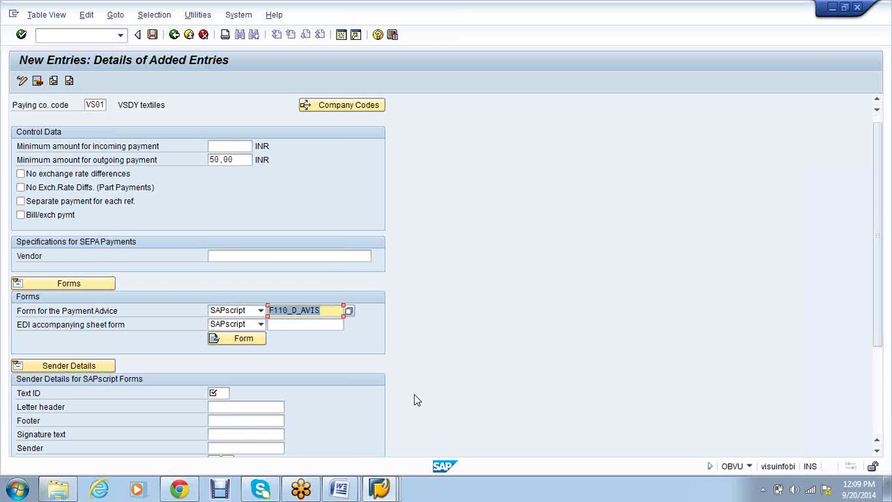
pyautogui.scroll(-1, 415, 399)
pyautogui.scroll(-1, 425, 389)
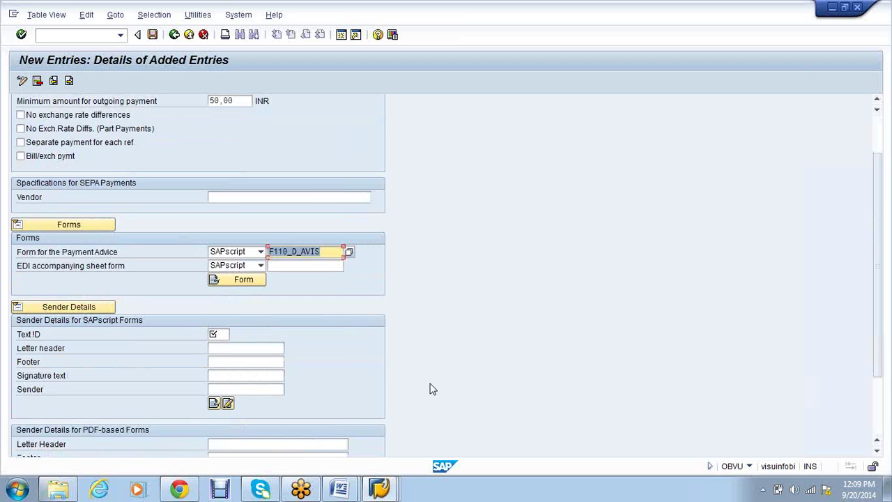
pyautogui.scroll(-3, 430, 389)
pyautogui.click(216, 256)
pyautogui.write('ST')
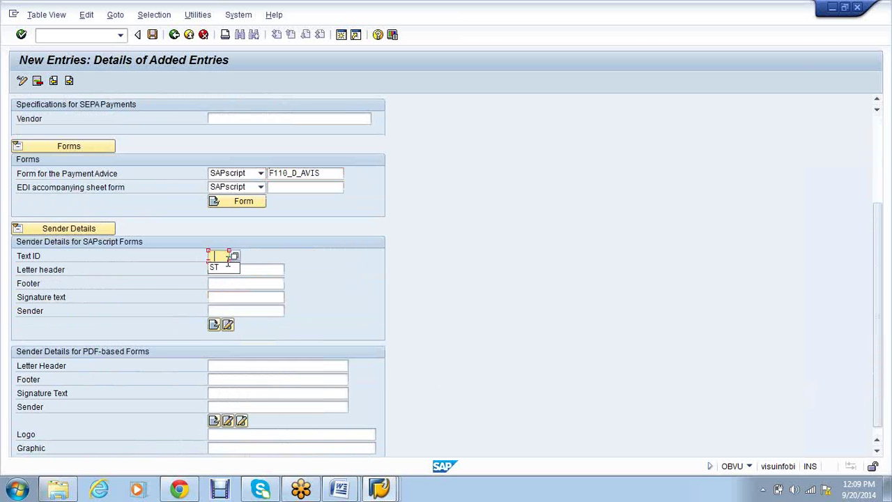
# Fill header F110_0001_header, footer F110_0001_TEXT and sender f110_0001_sender
pyautogui.click(227, 269)
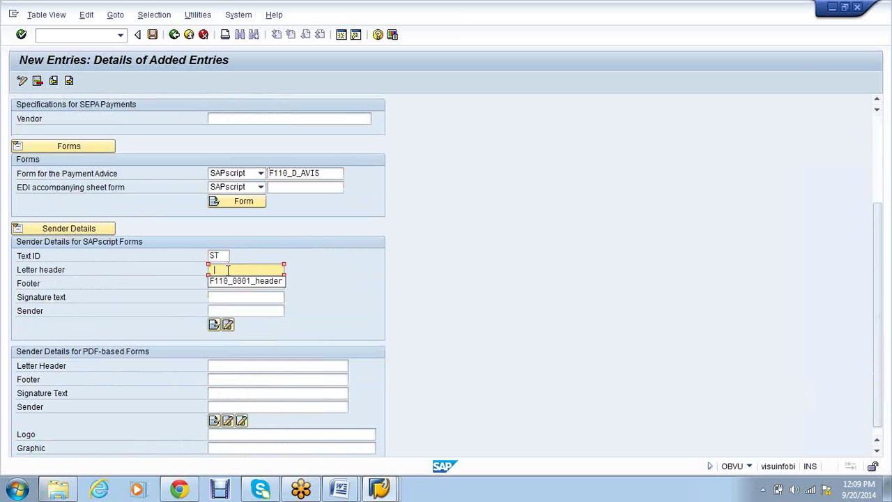
pyautogui.click(234, 281)
pyautogui.click(240, 286)
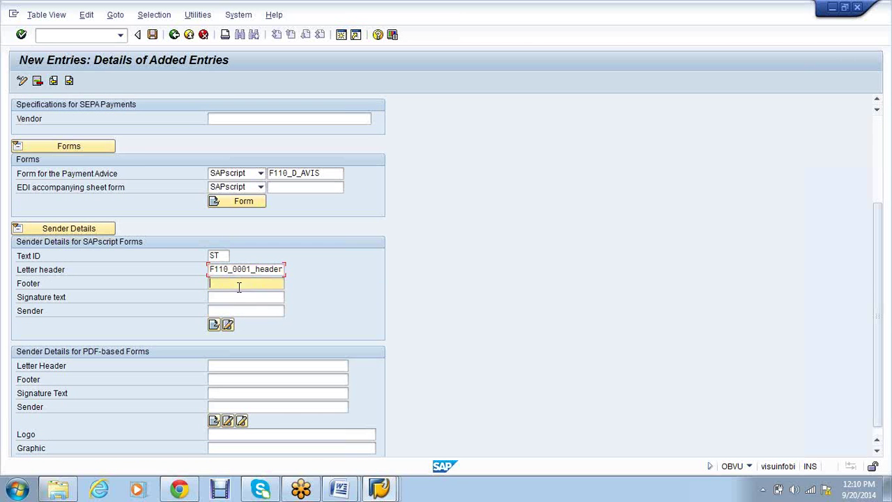
pyautogui.click(240, 293)
pyautogui.click(243, 312)
pyautogui.click(244, 324)
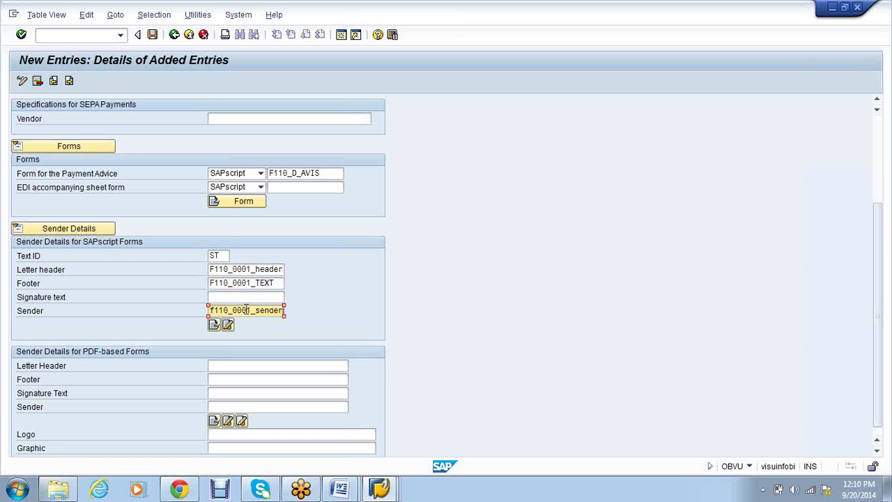
pyautogui.click(243, 298)
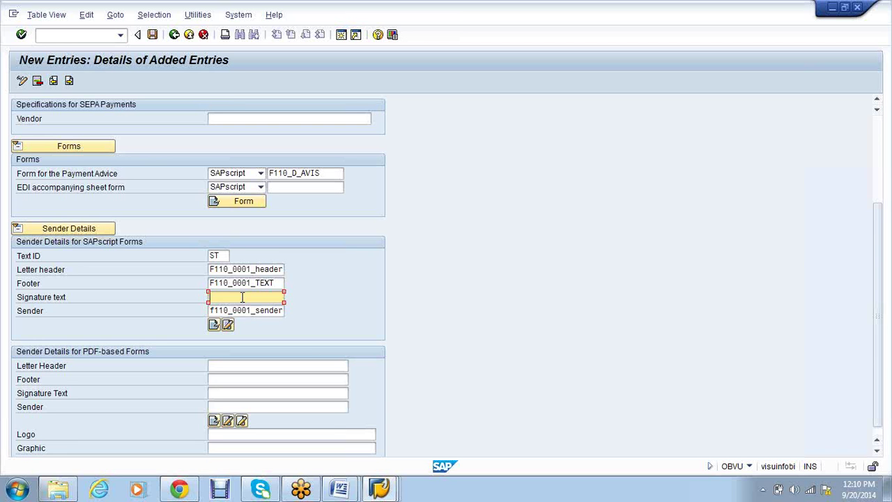
pyautogui.moveTo(276, 283); pyautogui.dragTo(210, 283)
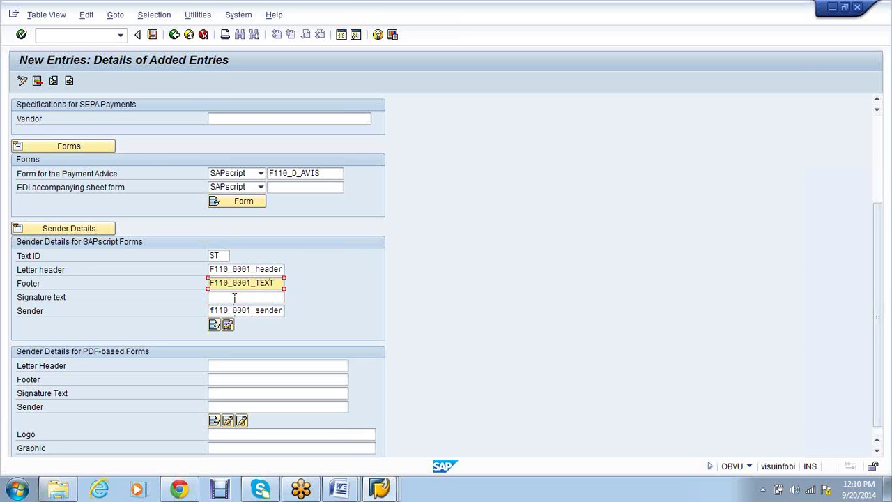
pyautogui.click(234, 298)
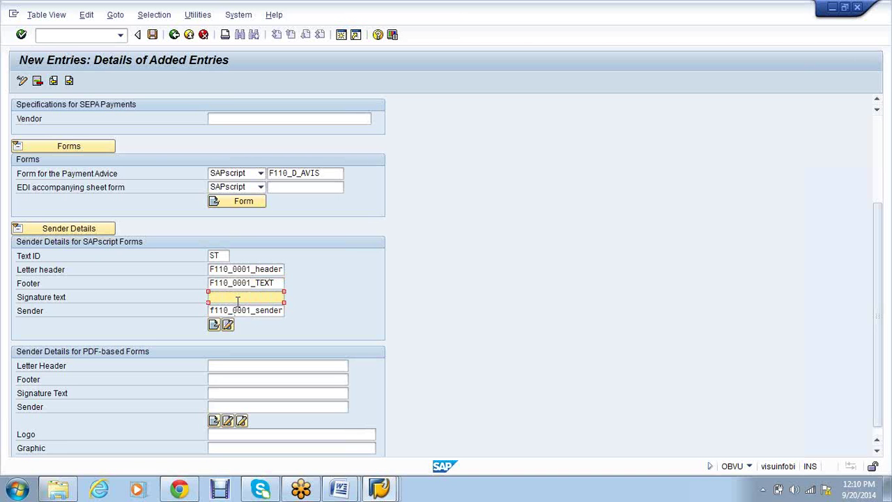
pyautogui.scroll(-1, 304, 361)
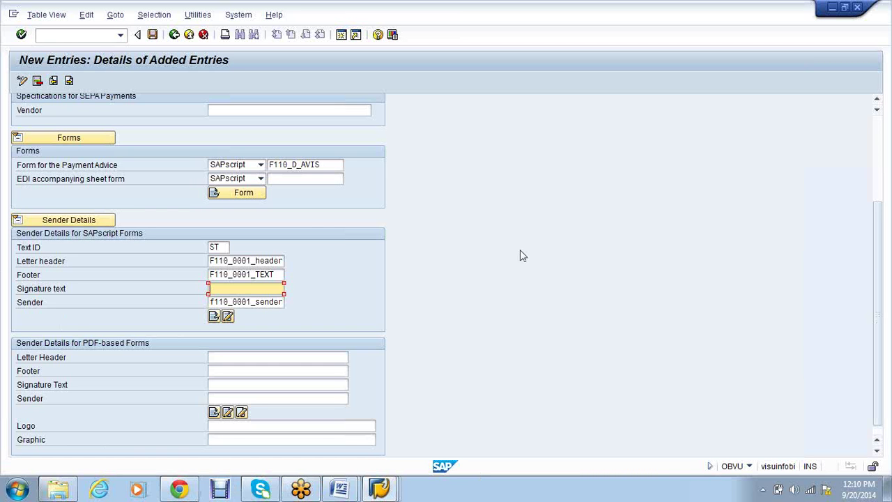
pyautogui.scroll(1, 520, 255)
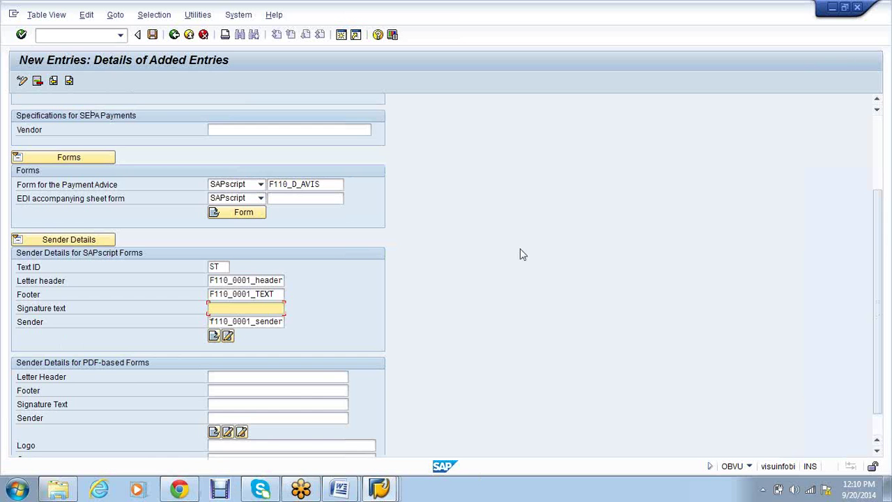
pyautogui.scroll(1, 520, 248)
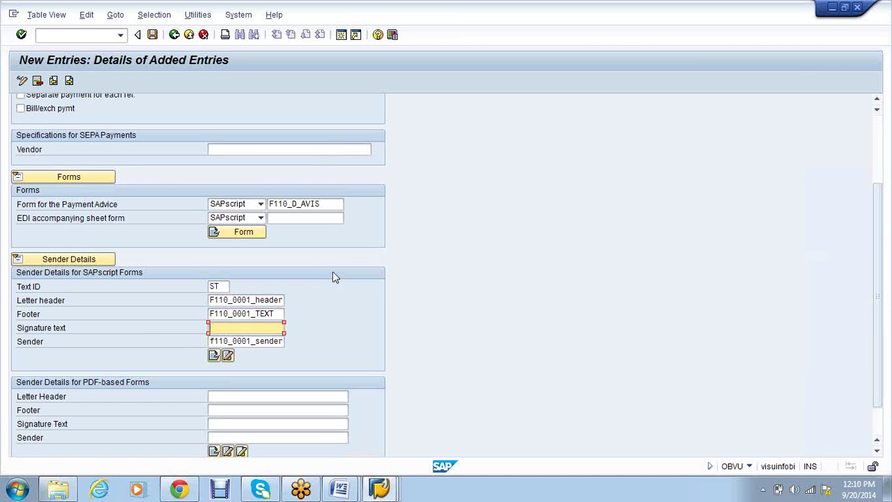
# Save the VS01 paying company code into the customizing request and go back
pyautogui.click(153, 35)
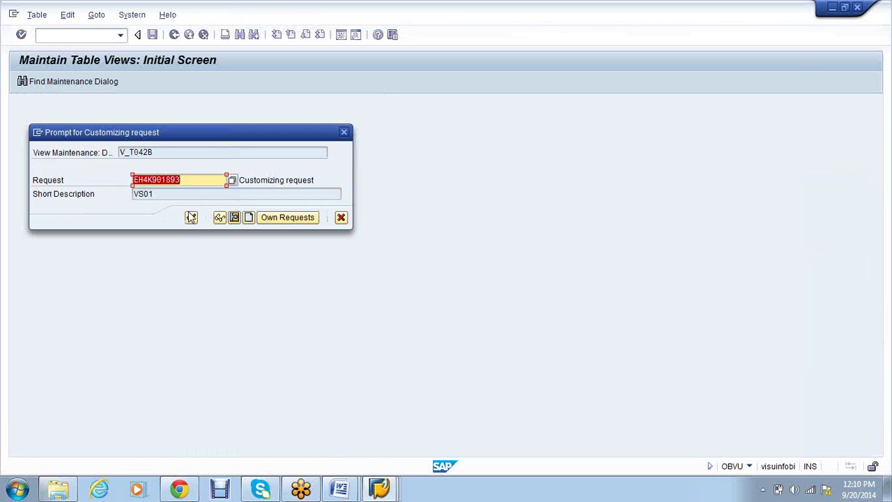
pyautogui.click(191, 217)
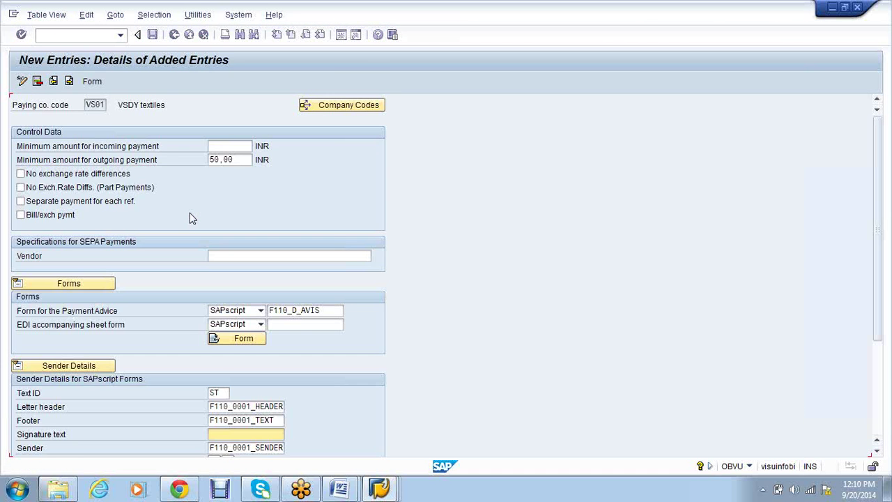
pyautogui.click(174, 41)
pyautogui.click(173, 43)
# Open Pmnt methods in country and browse India's payment methods A through Y
pyautogui.click(106, 179)
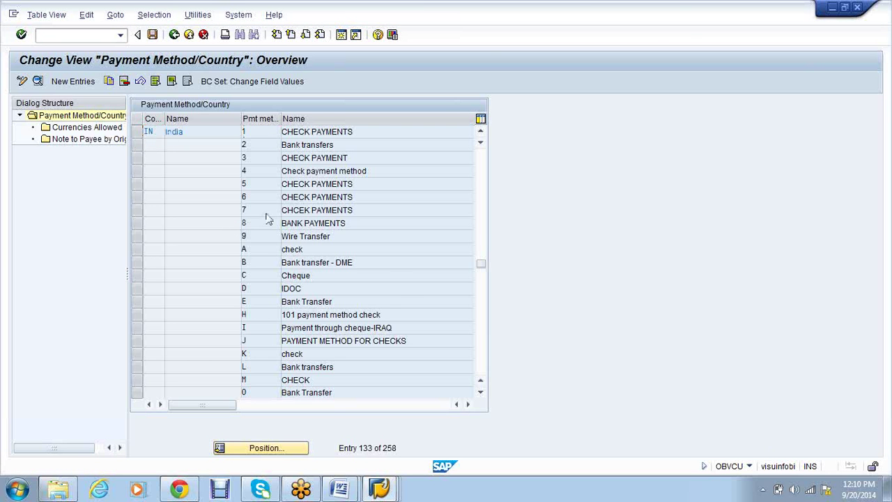
pyautogui.scroll(-1, 267, 218)
pyautogui.scroll(-1, 265, 235)
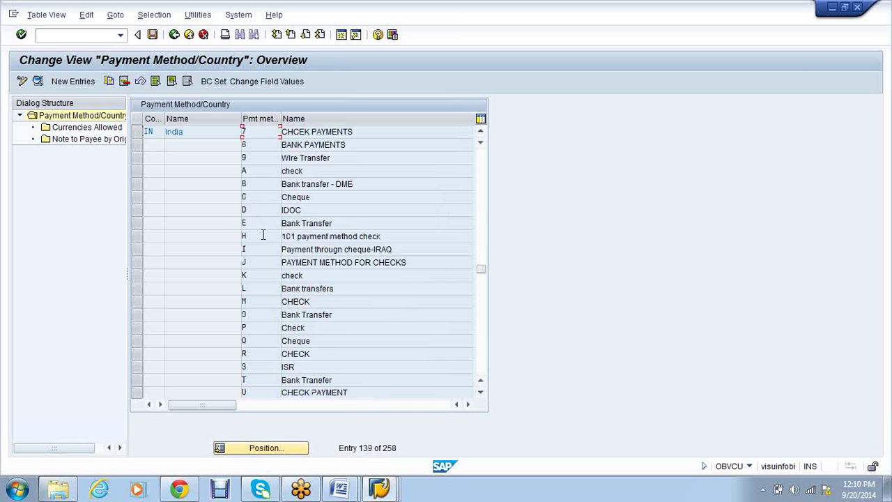
pyautogui.click(263, 235)
pyautogui.scroll(-1, 267, 232)
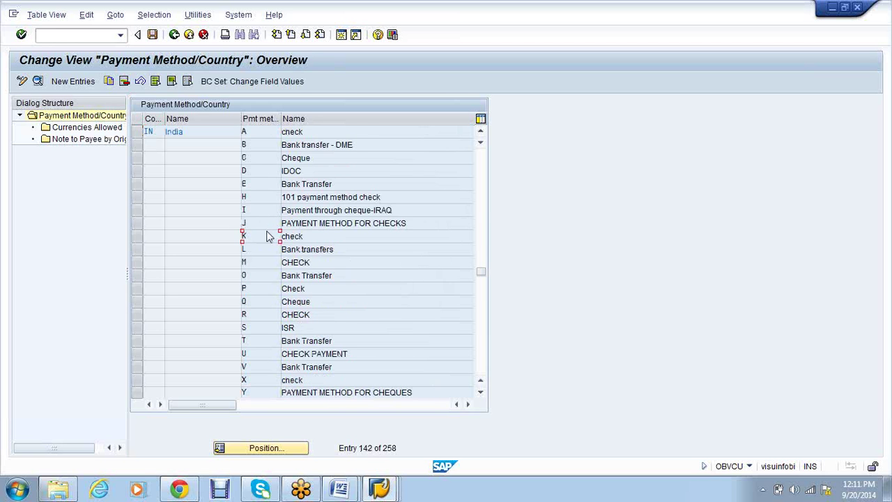
pyautogui.scroll(-1, 267, 229)
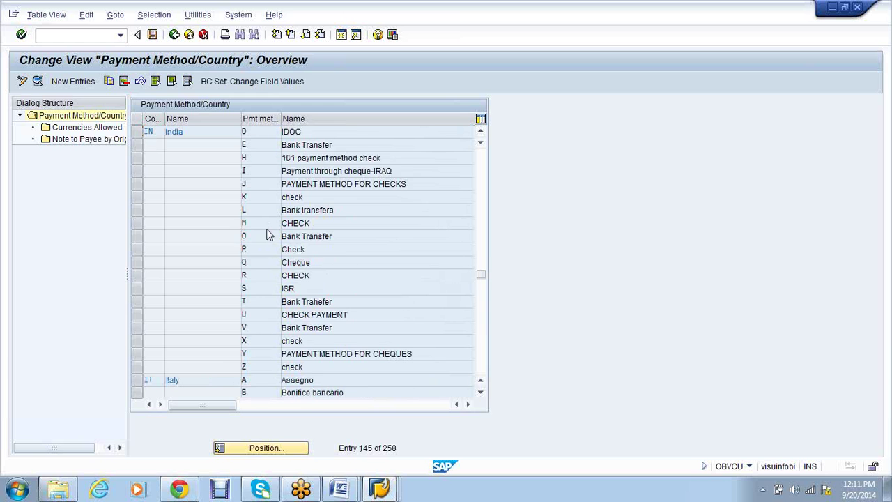
pyautogui.scroll(1, 266, 230)
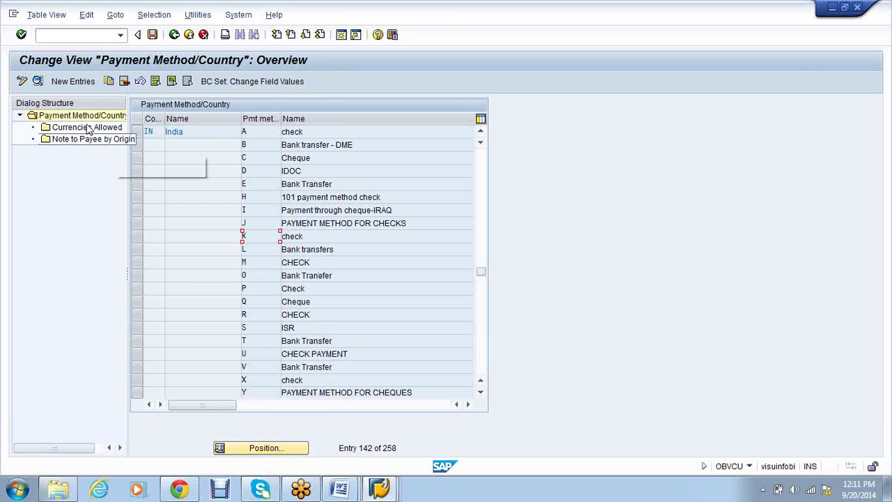
# Create payment method F for country IN described as CHECK PAYMENT
pyautogui.click(79, 85)
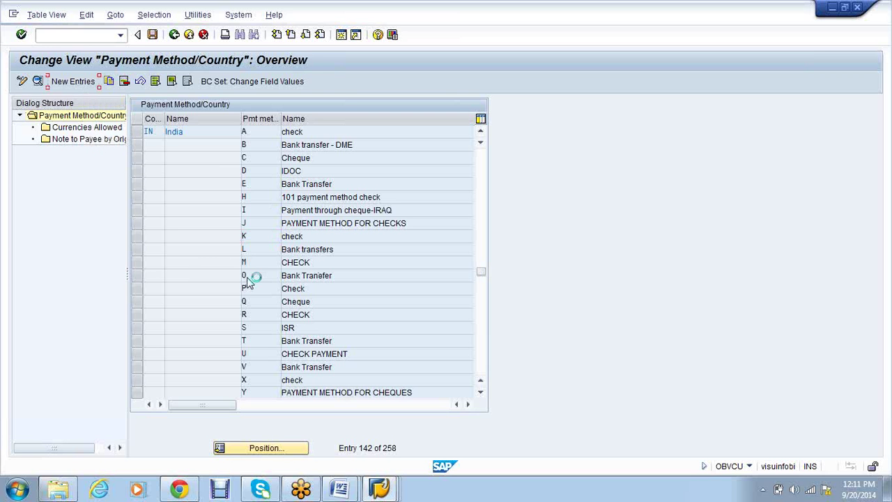
pyautogui.write('IN')
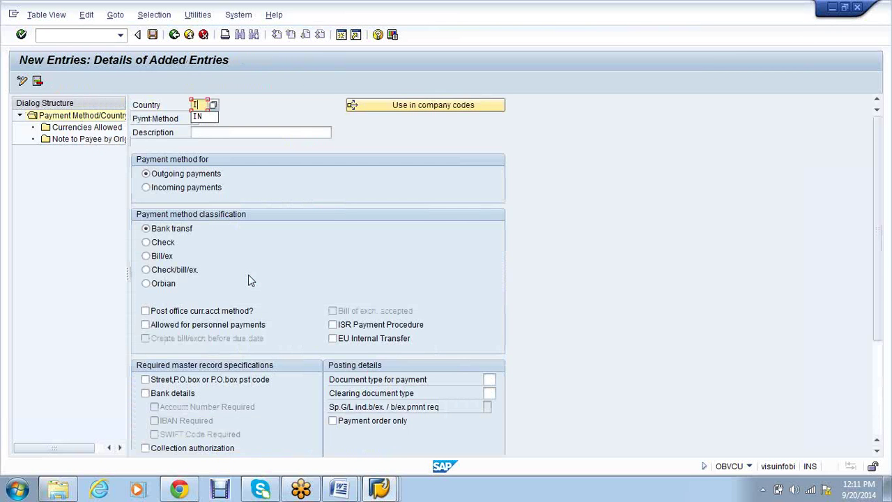
pyautogui.press('Tab')
pyautogui.press('Tab')
pyautogui.write('F')
pyautogui.press('Tab')
pyautogui.write('CH')
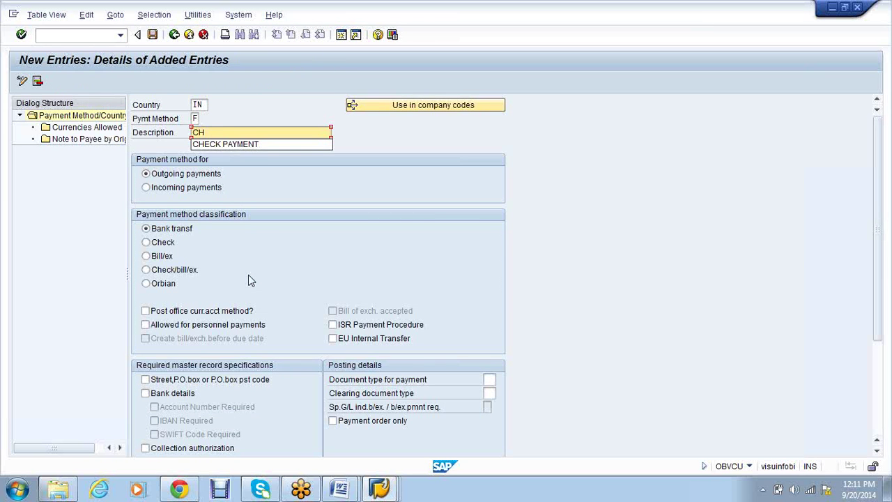
pyautogui.press('Down')
pyautogui.press('Return')
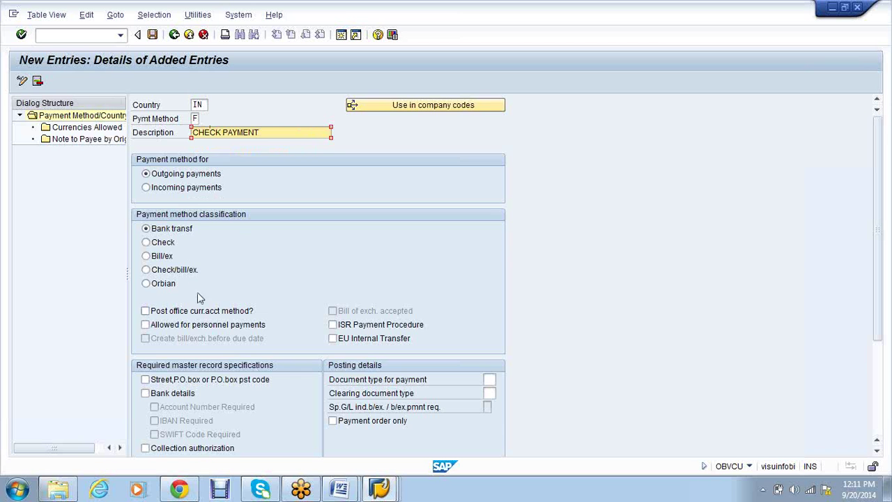
# Classify it as Check with payment document type ZP and clearing document type ZV
pyautogui.click(165, 245)
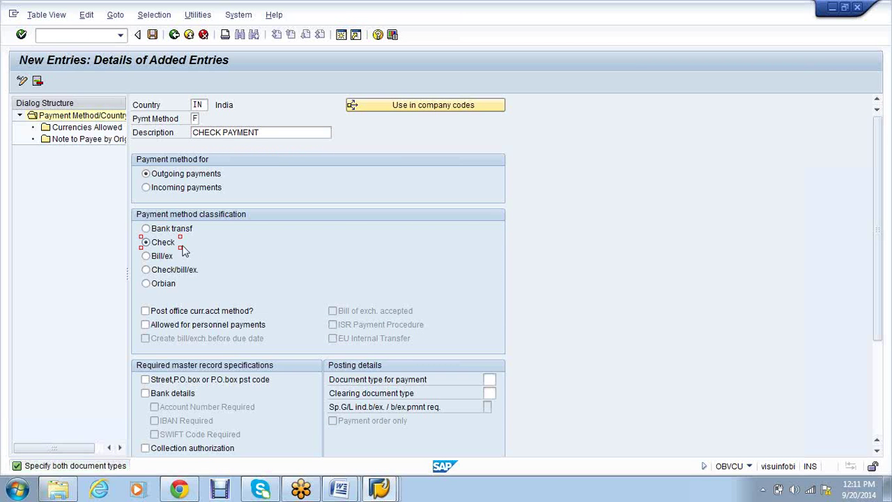
pyautogui.scroll(-1, 324, 245)
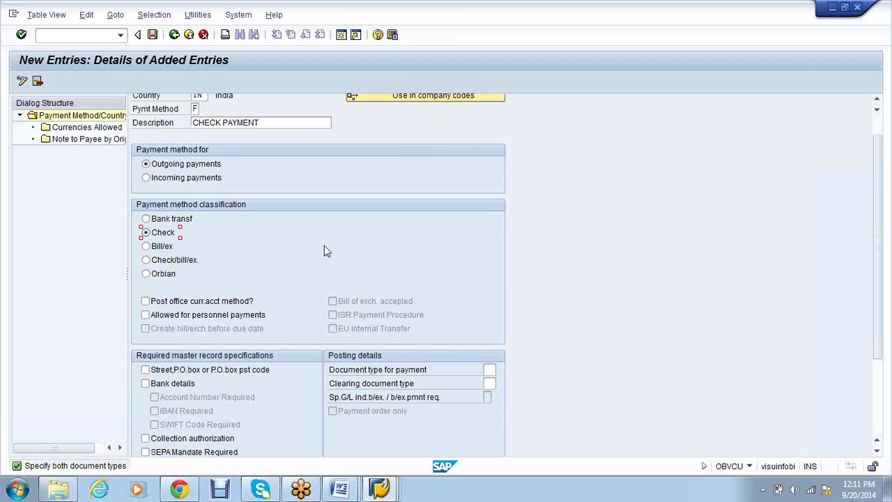
pyautogui.scroll(-2, 396, 387)
pyautogui.scroll(-1, 396, 387)
pyautogui.click(491, 282)
pyautogui.write('ZP')
pyautogui.click(491, 296)
pyautogui.write('ZV')
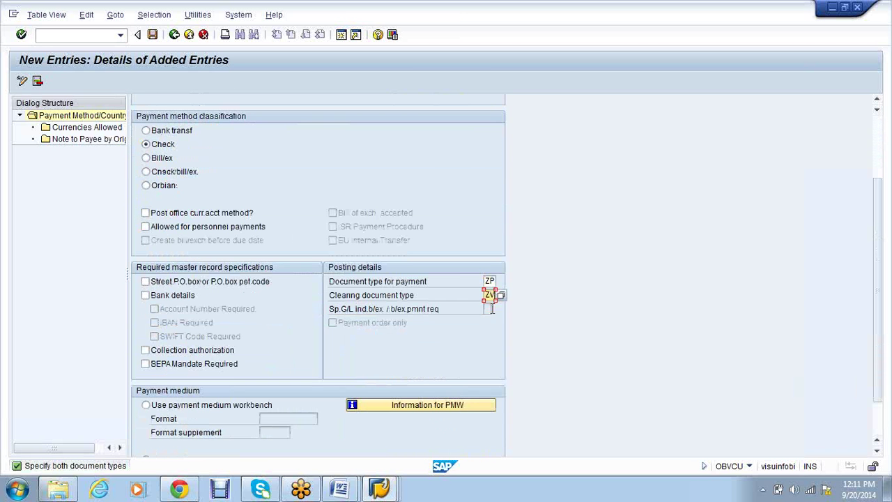
pyautogui.press('BackSpace')
pyautogui.press('BackSpace')
pyautogui.write('KZ')
pyautogui.press('BackSpace')
pyautogui.press('BackSpace')
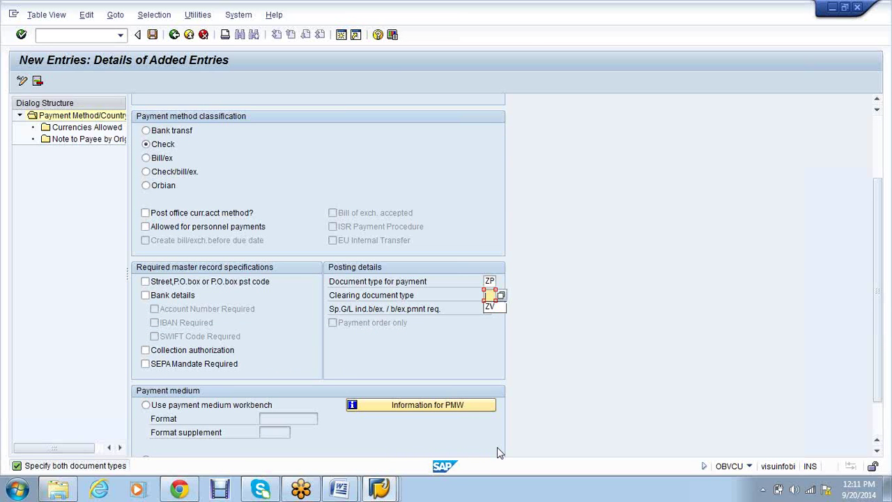
pyautogui.click(493, 309)
# Set RFFOUS_C as the payment medium program
pyautogui.scroll(-1, 509, 328)
pyautogui.scroll(-1, 510, 328)
pyautogui.scroll(-1, 509, 328)
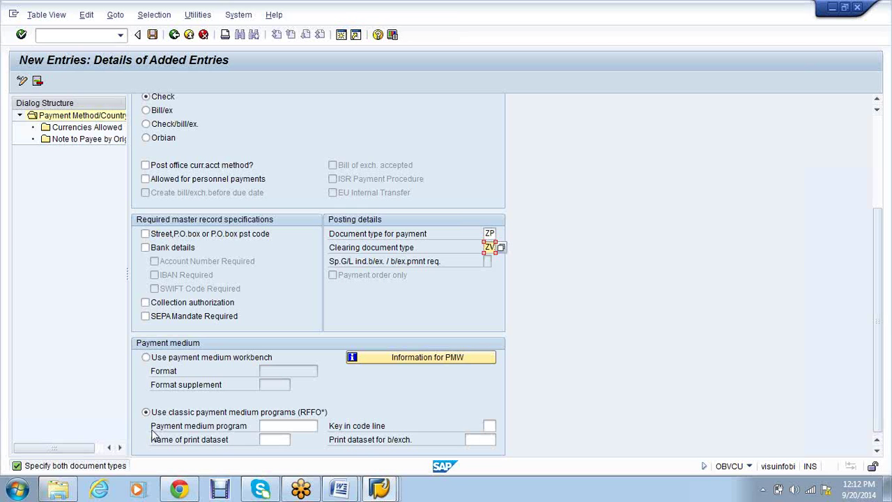
pyautogui.click(275, 427)
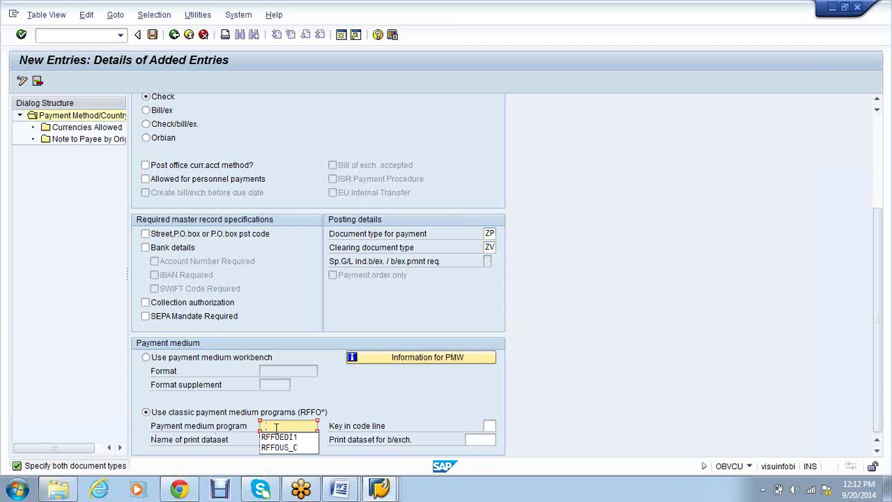
pyautogui.click(282, 448)
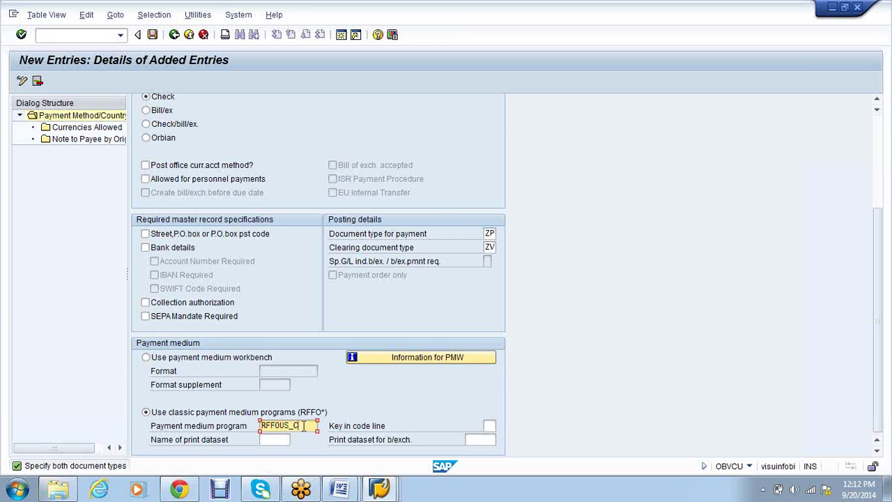
pyautogui.moveTo(301, 425); pyautogui.dragTo(260, 426)
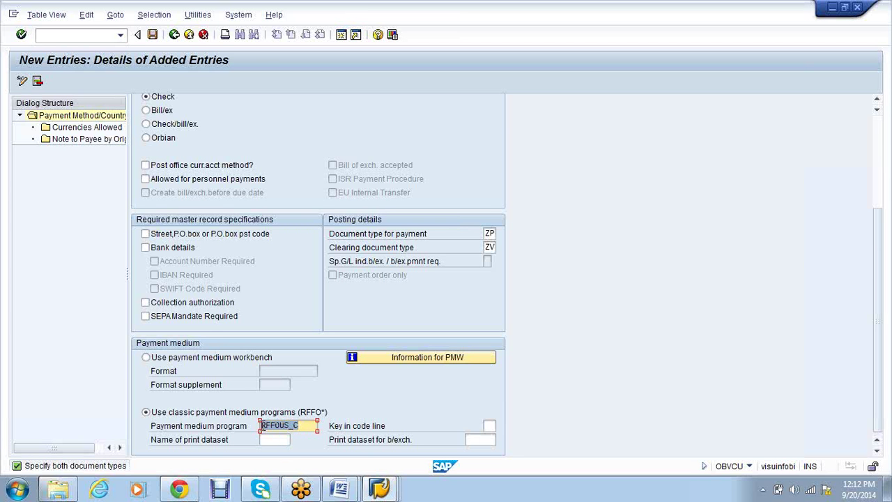
pyautogui.click(276, 439)
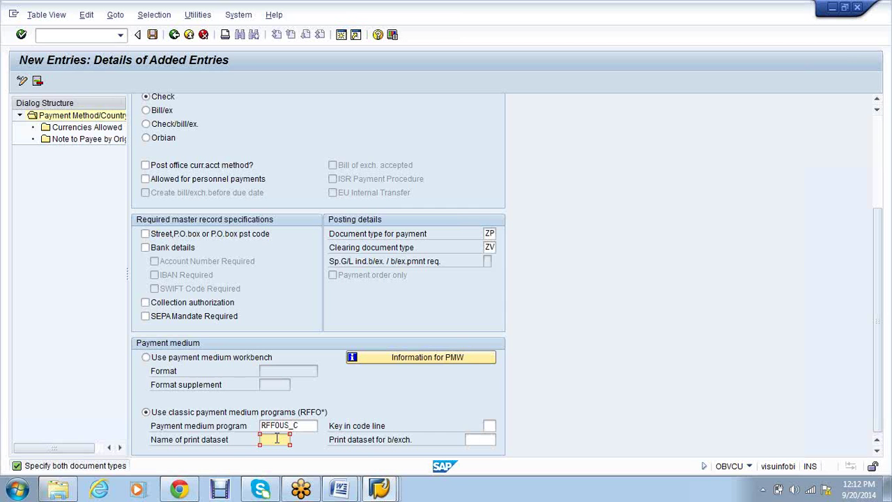
pyautogui.moveTo(302, 427); pyautogui.dragTo(254, 428)
pyautogui.click(254, 430)
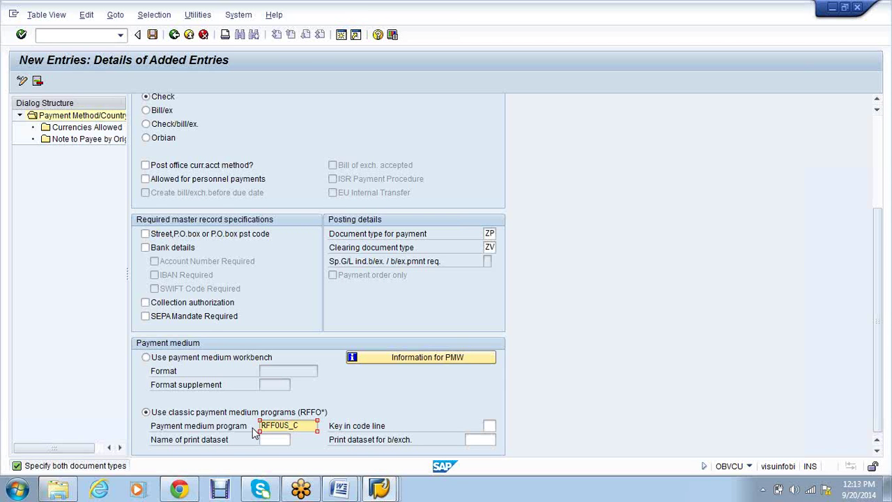
# Enter print dataset LIST1 and save payment method F
pyautogui.click(275, 439)
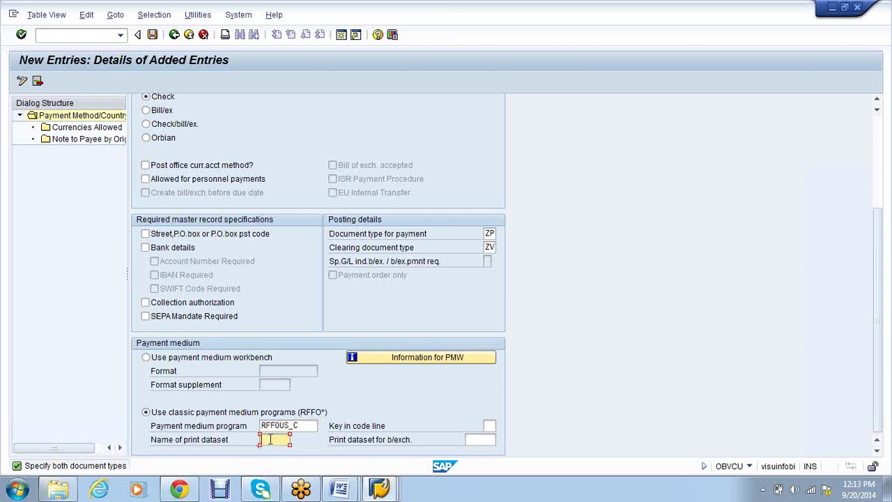
pyautogui.write('L')
pyautogui.click(276, 454)
pyautogui.scroll(1, 562, 398)
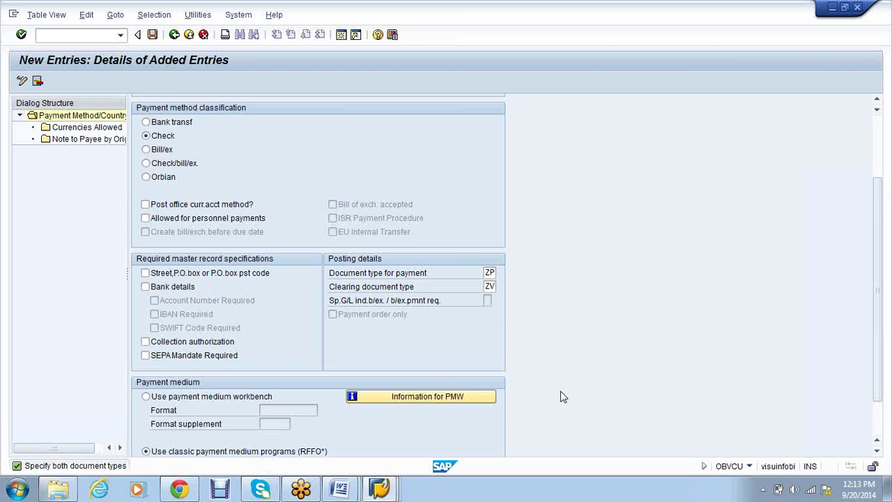
pyautogui.scroll(1, 563, 395)
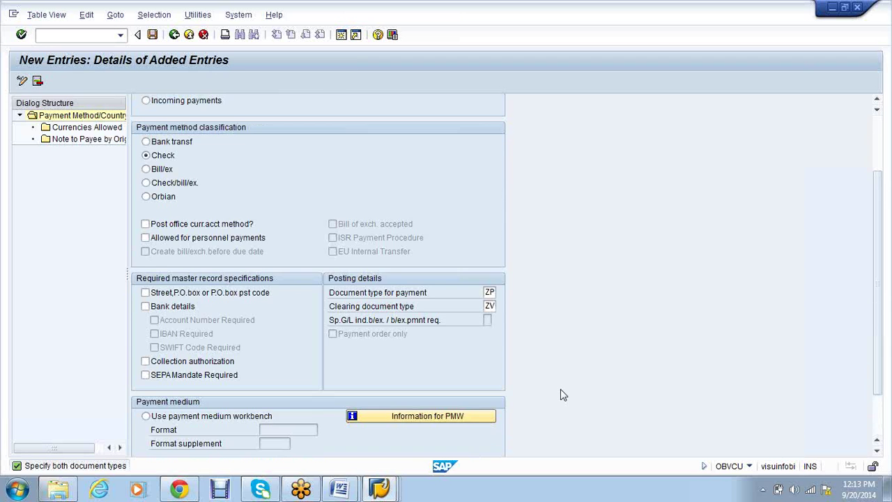
pyautogui.scroll(3, 562, 395)
pyautogui.scroll(-6, 394, 168)
pyautogui.moveTo(300, 427); pyautogui.dragTo(261, 425)
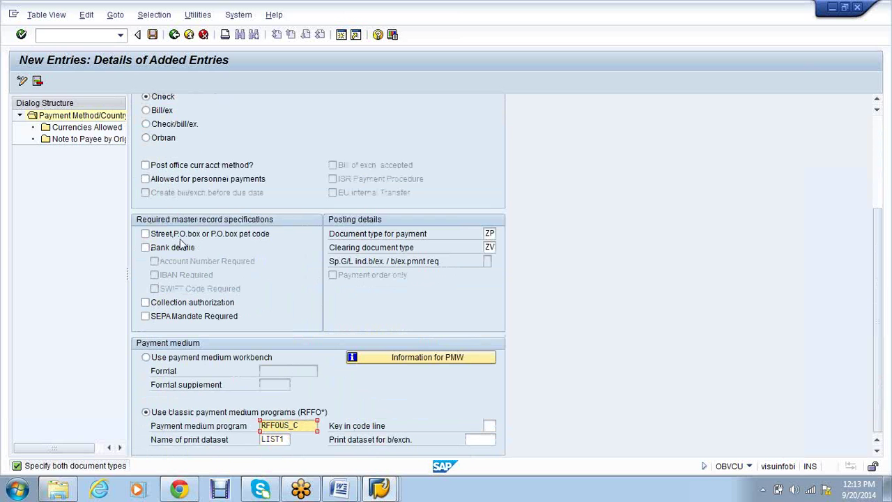
pyautogui.click(152, 34)
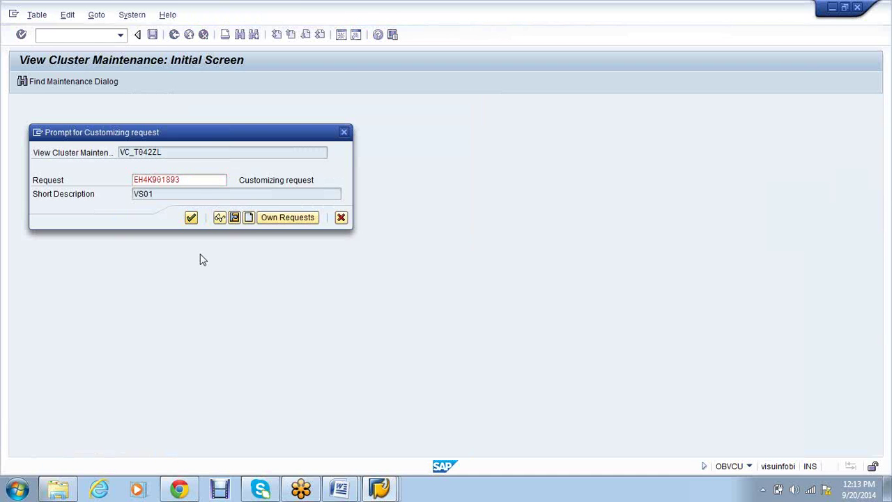
# Confirm the customizing request, then start a new payment method in company code entry
pyautogui.press('Return')
pyautogui.click(174, 37)
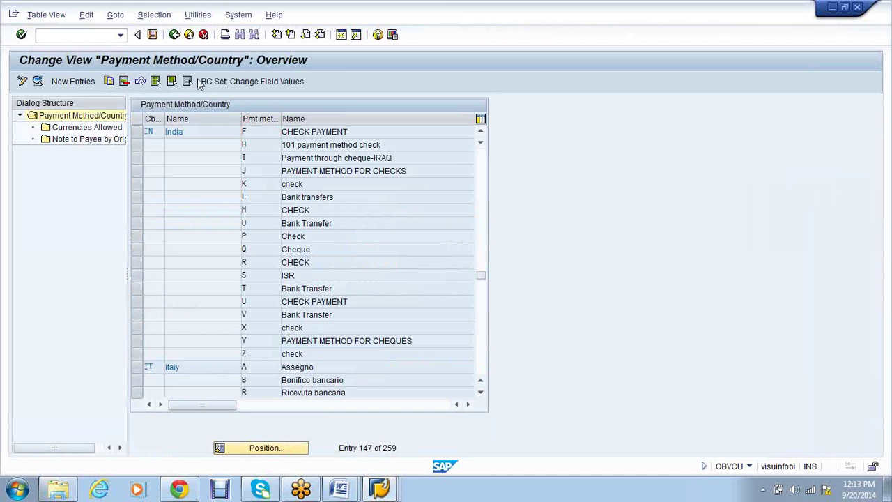
pyautogui.press('F3')
pyautogui.click(95, 202)
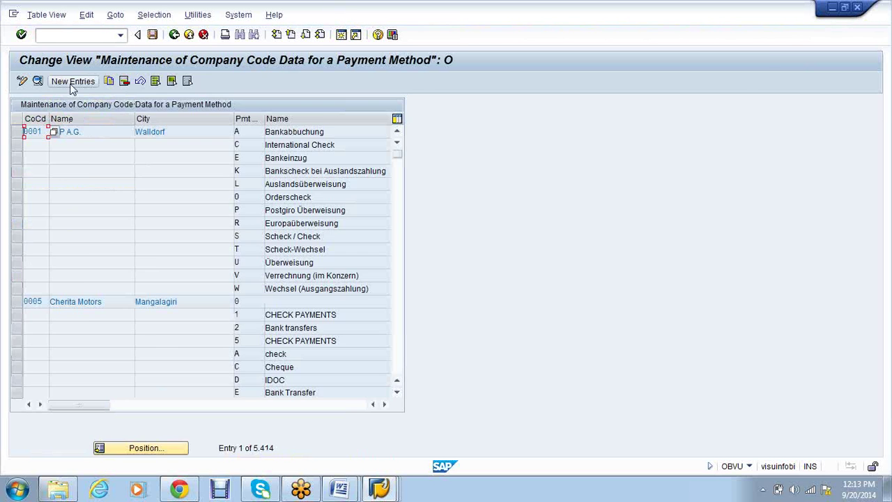
pyautogui.click(74, 81)
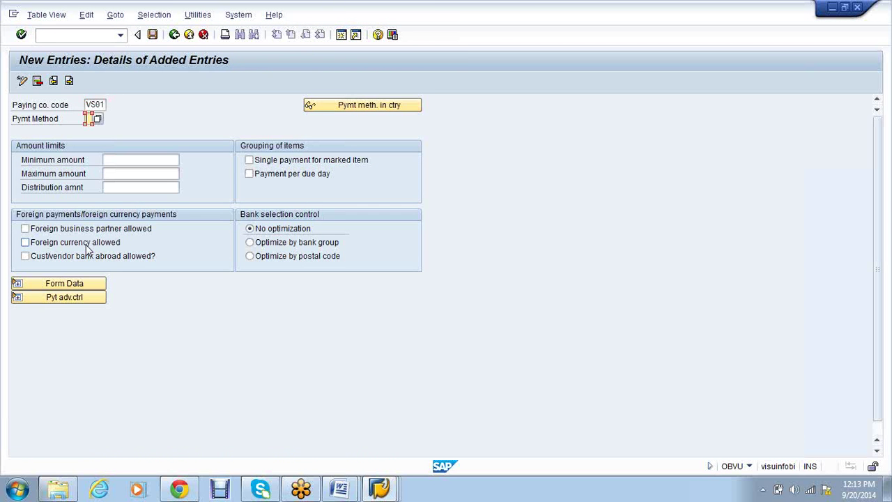
# Enter payment method F with minimum amount 500 and maximum 9999999, then show the form data
pyautogui.write('F')
pyautogui.press('Tab')
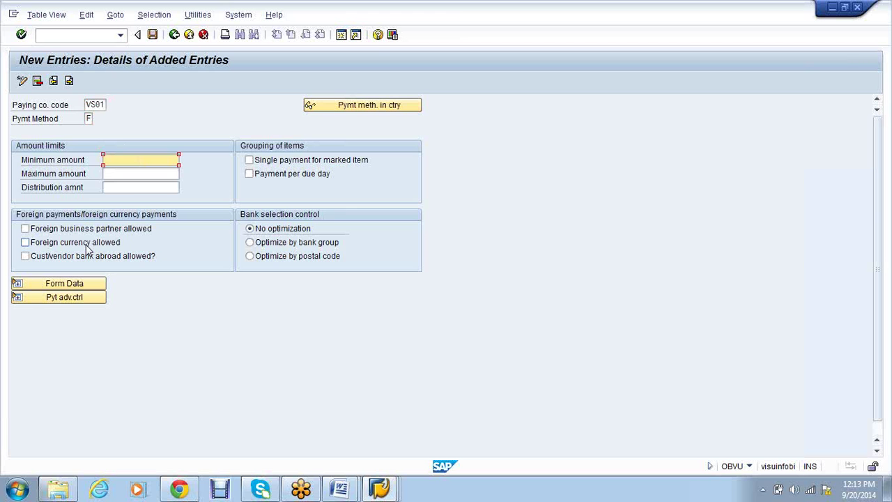
pyautogui.write('500')
pyautogui.press('Tab')
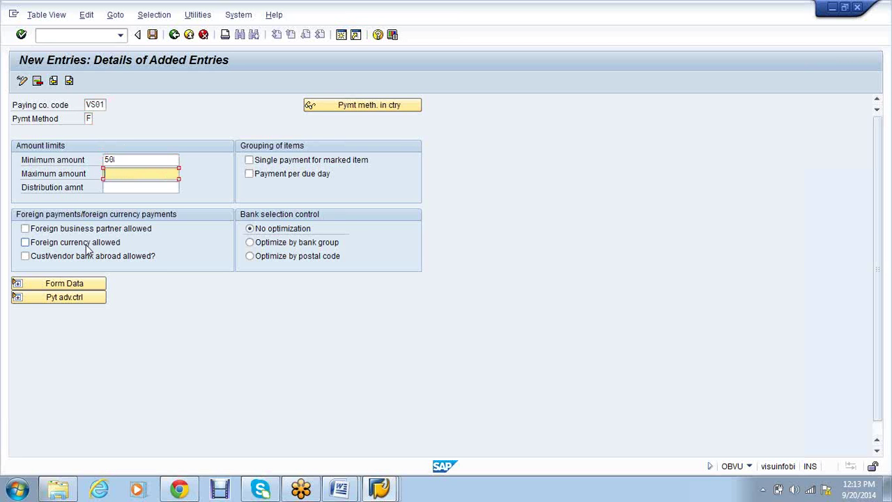
pyautogui.write('9')
pyautogui.press('Down')
pyautogui.press('Return')
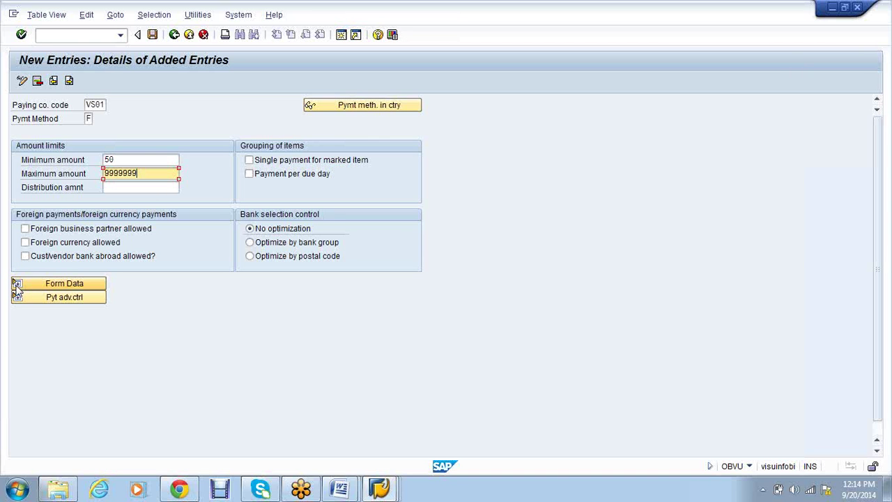
pyautogui.click(17, 286)
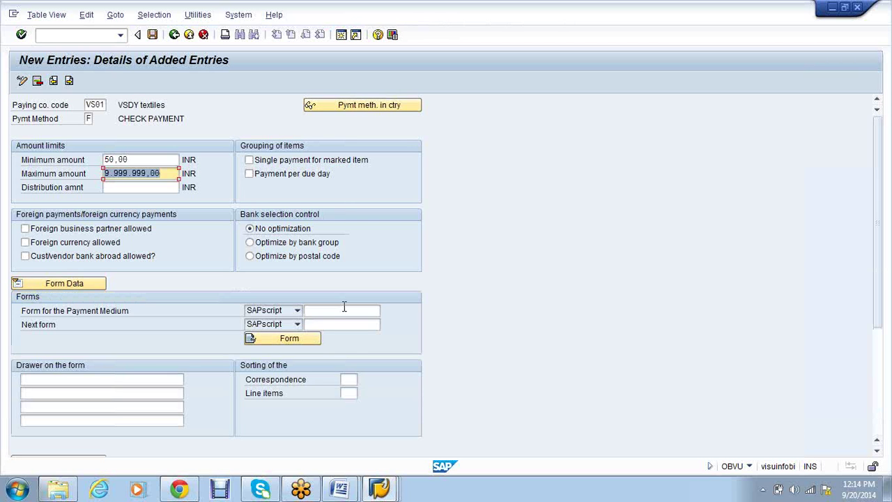
# Choose payment medium form F110_PRENUM_CHCK and enter VS01 as the drawer on the form
pyautogui.click(344, 310)
pyautogui.click(352, 332)
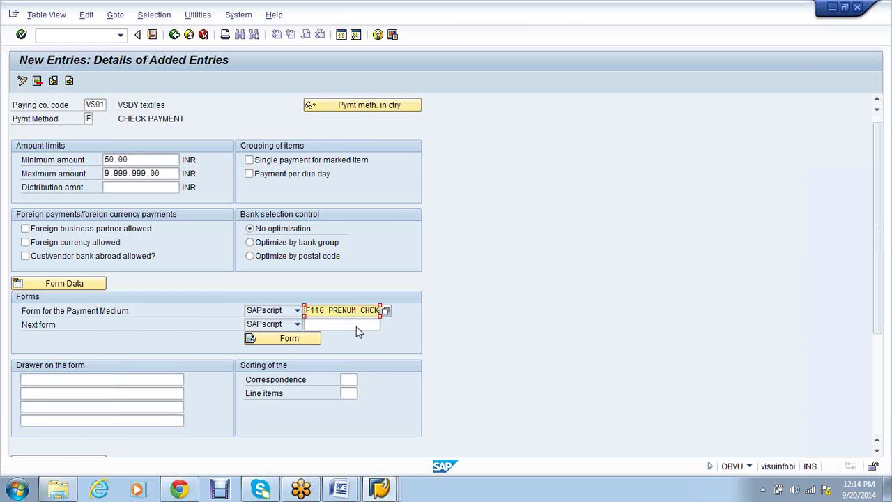
pyautogui.scroll(-3, 356, 328)
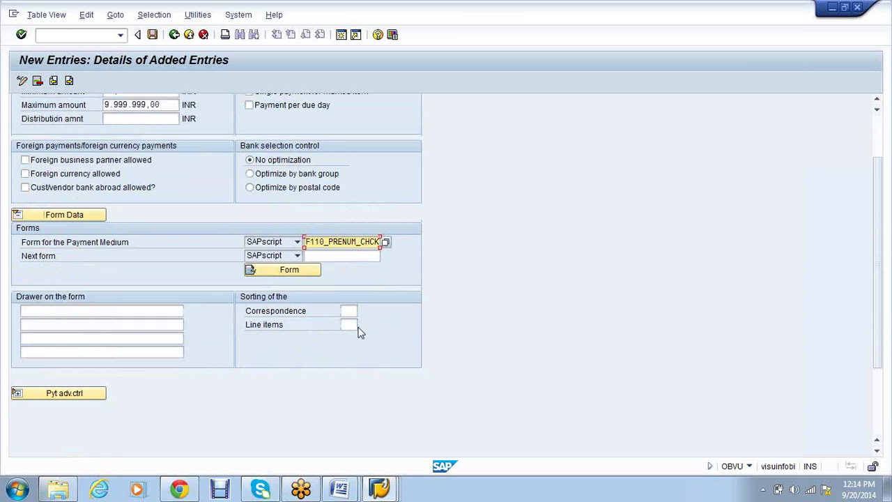
pyautogui.scroll(-2, 358, 333)
pyautogui.click(40, 262)
pyautogui.write('VS01')
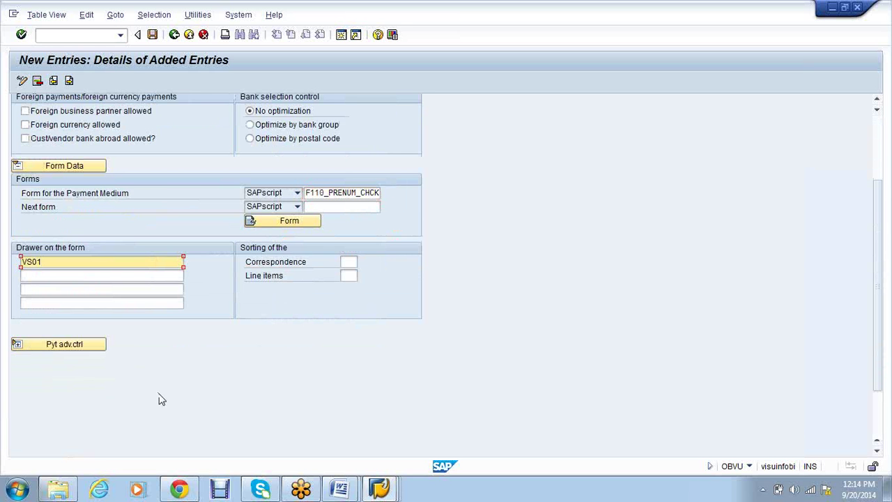
pyautogui.scroll(2, 160, 396)
pyautogui.scroll(2, 161, 392)
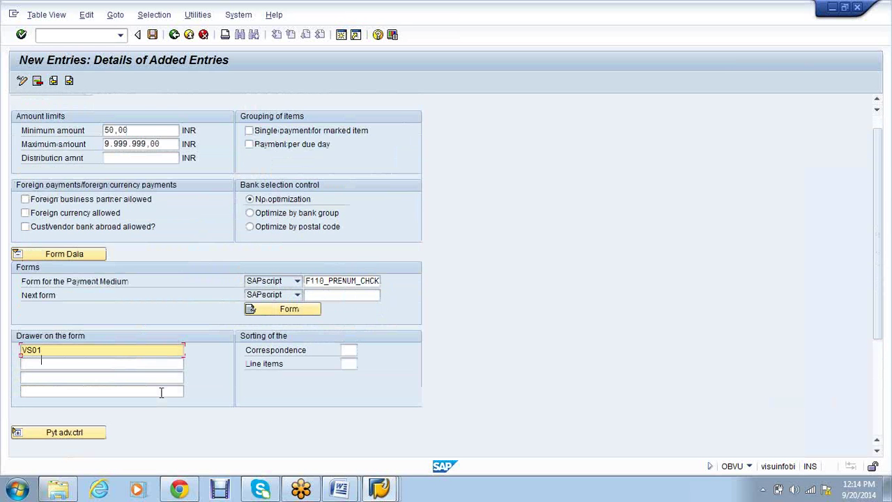
pyautogui.scroll(1, 161, 392)
pyautogui.scroll(2, 161, 393)
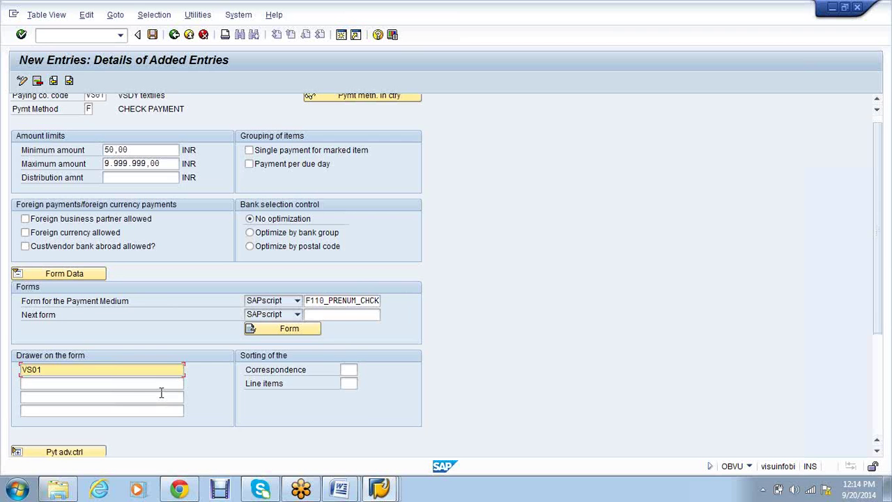
# Save VS01's method F entry under the customizing request and go back to the list
pyautogui.click(153, 35)
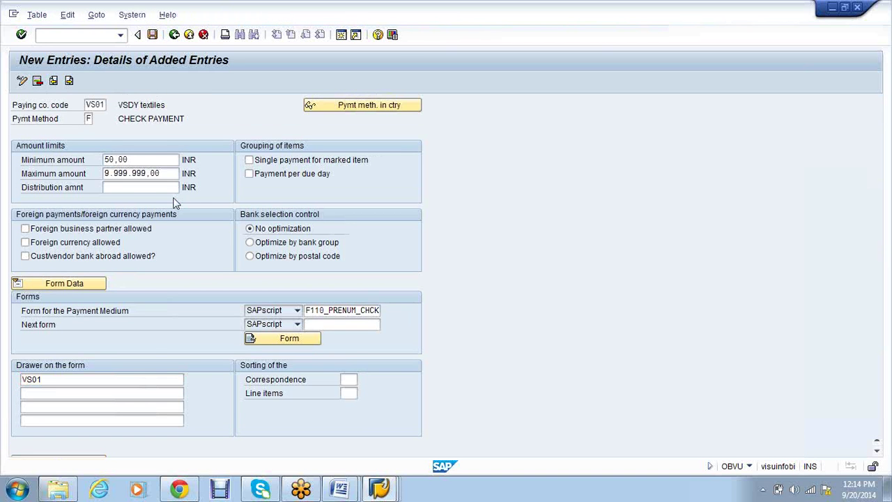
pyautogui.click(189, 222)
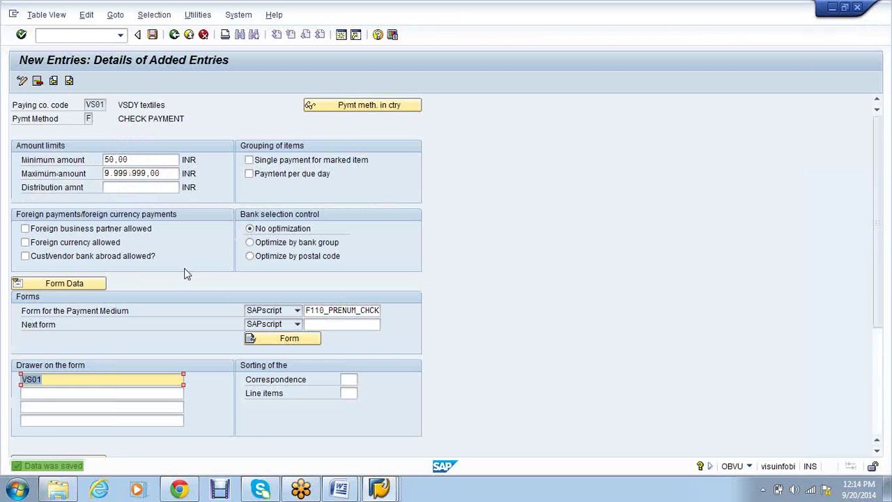
pyautogui.click(174, 34)
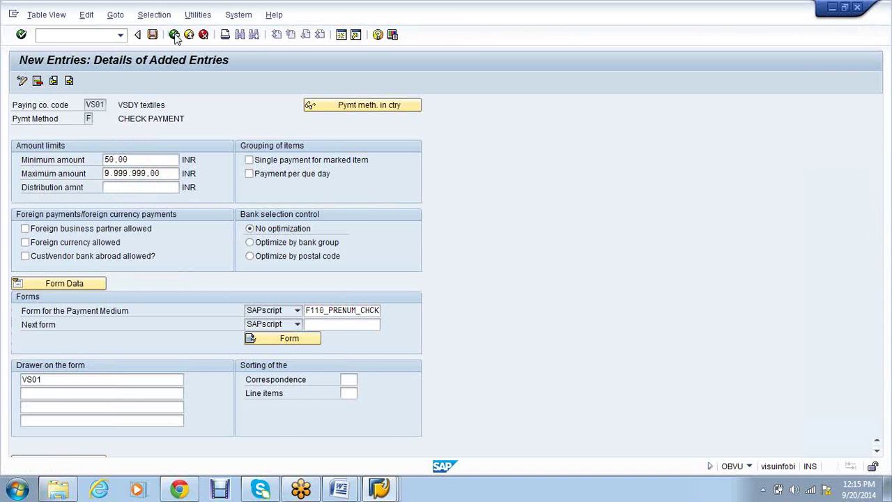
pyautogui.click(174, 35)
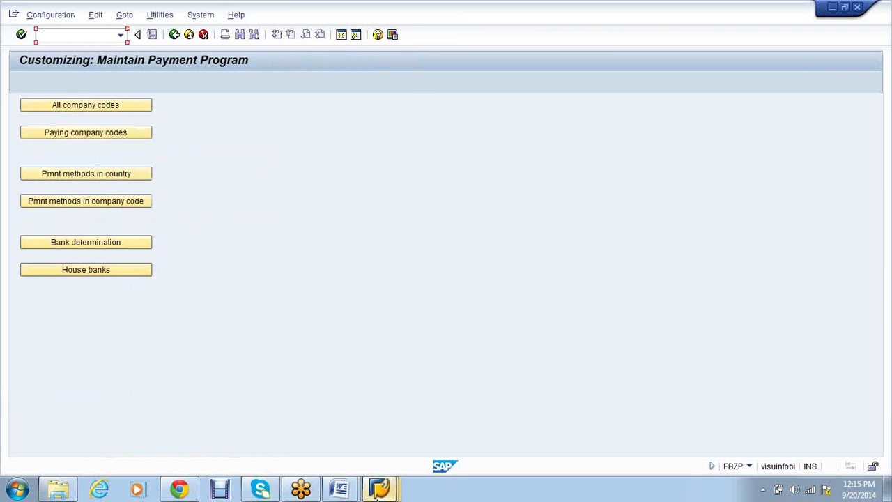
# From SAP Easy Access, run /nOBA7 to maintain document types
pyautogui.moveTo(378, 491)
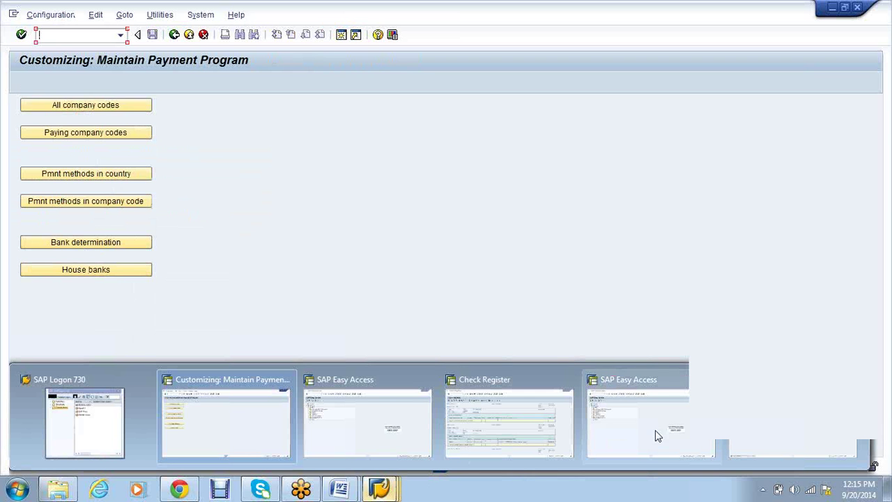
pyautogui.click(636, 400)
pyautogui.write('/noba7')
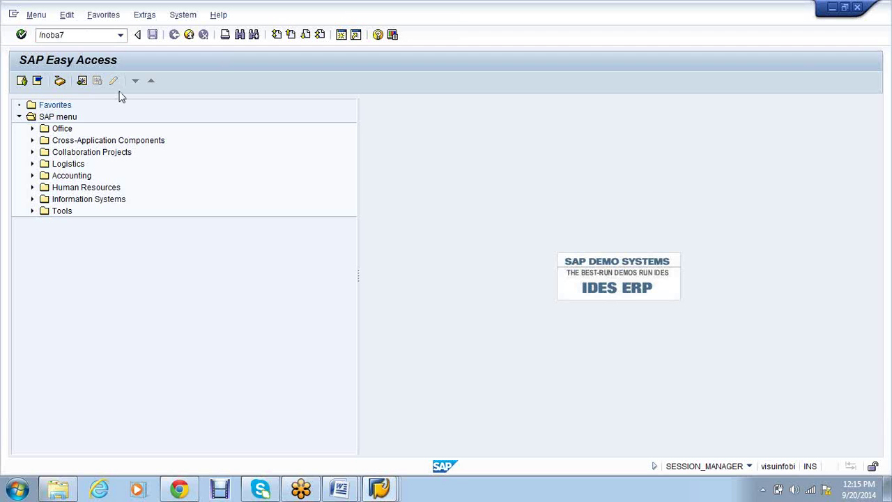
pyautogui.press('Return')
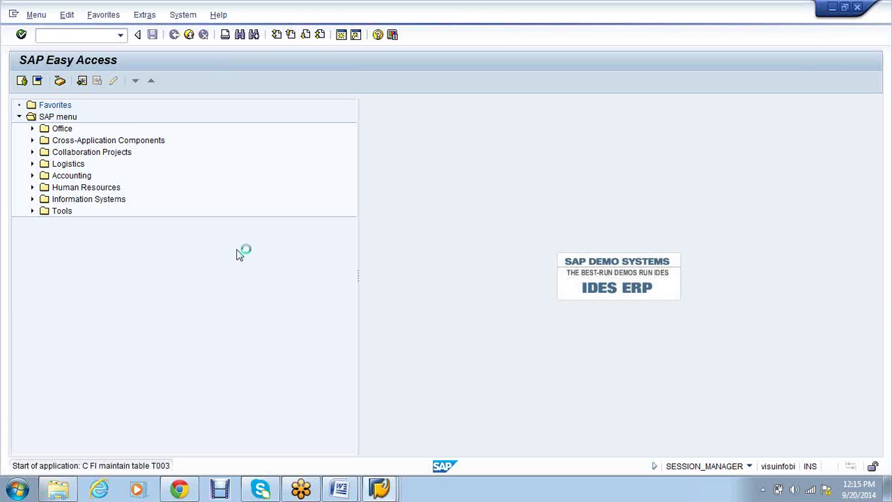
# Position to document type ZP and check that it uses number range 20
pyautogui.click(148, 448)
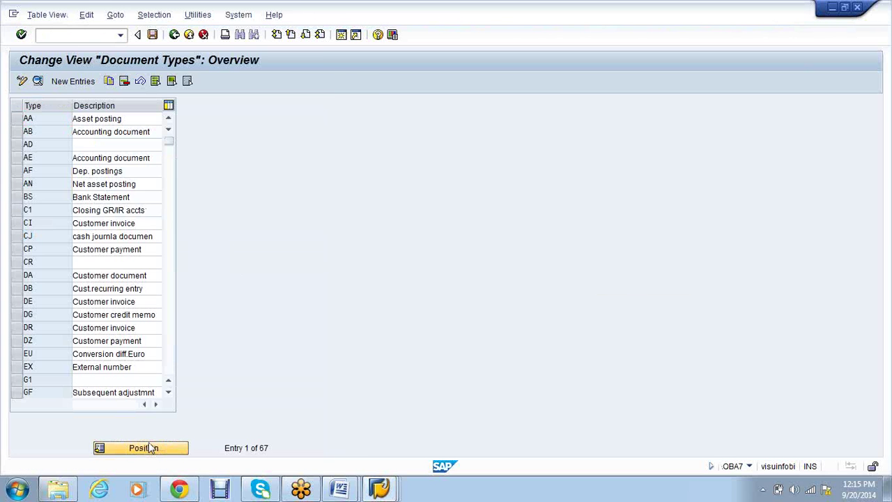
pyautogui.write('ZD')
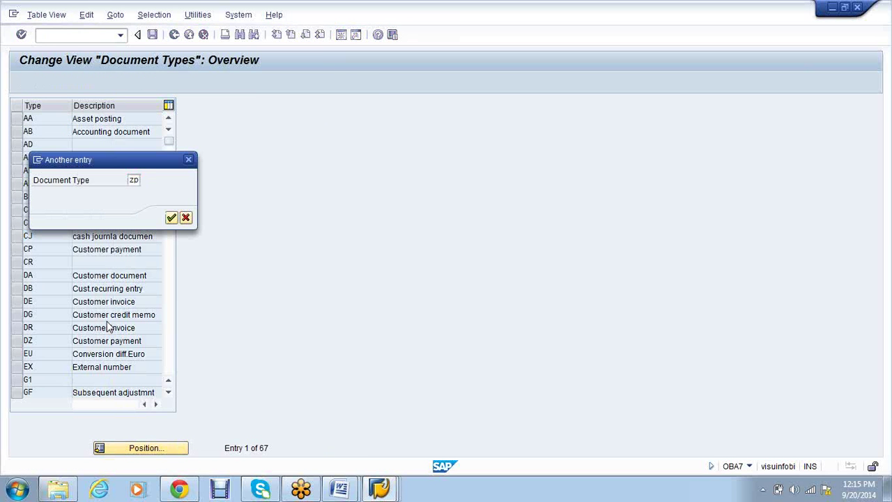
pyautogui.press('Return')
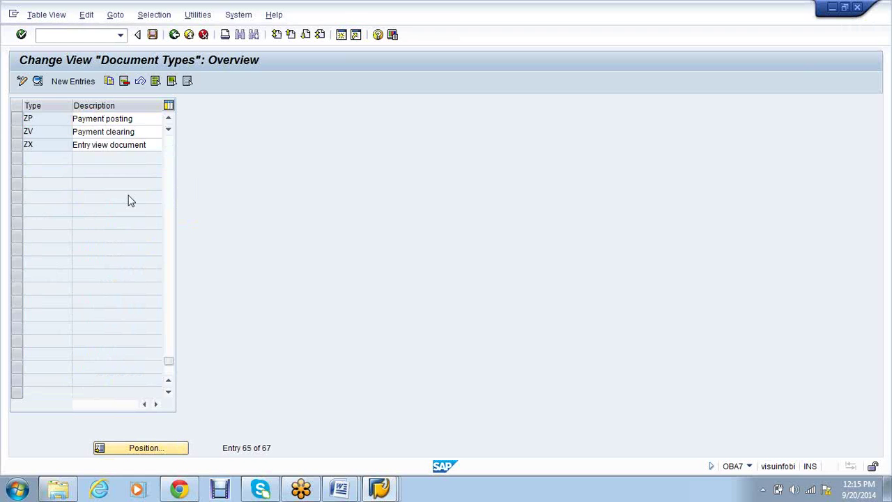
pyautogui.doubleClick(119, 119)
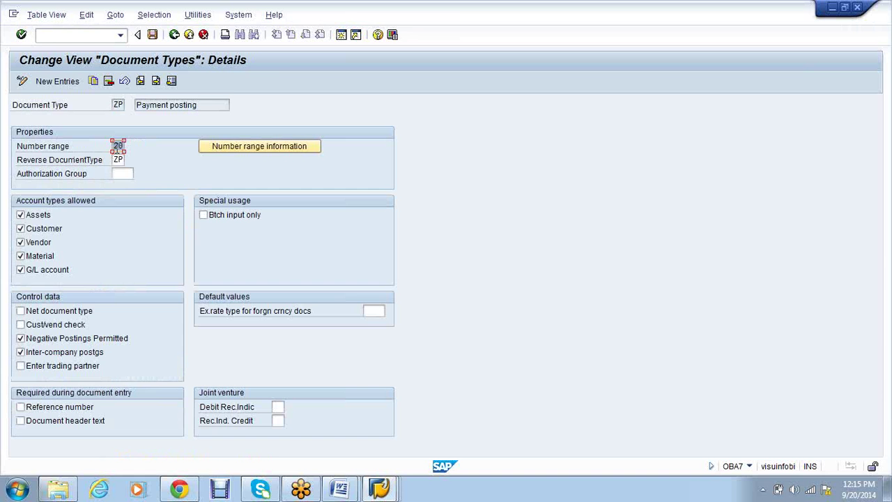
pyautogui.click(174, 35)
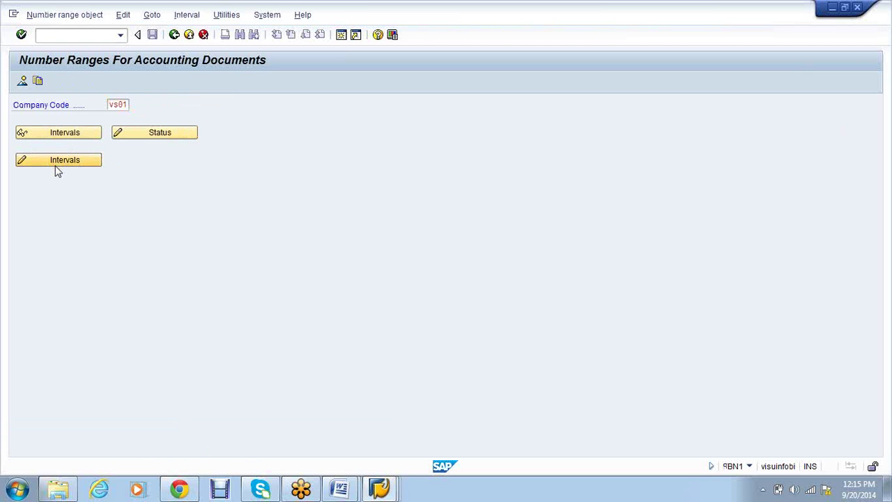
# Insert number range interval 20 for 2014 from 7000000 to 7999999
pyautogui.click(57, 161)
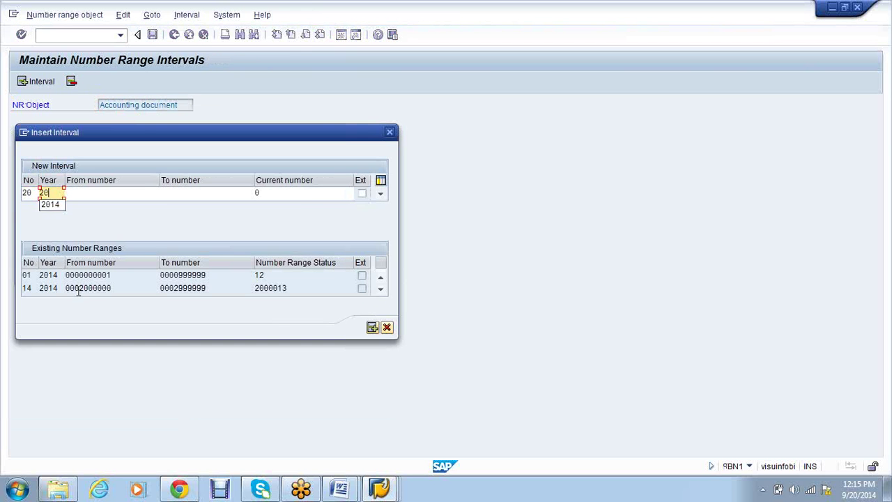
pyautogui.write('14')
pyautogui.press('Tab')
pyautogui.click(163, 195)
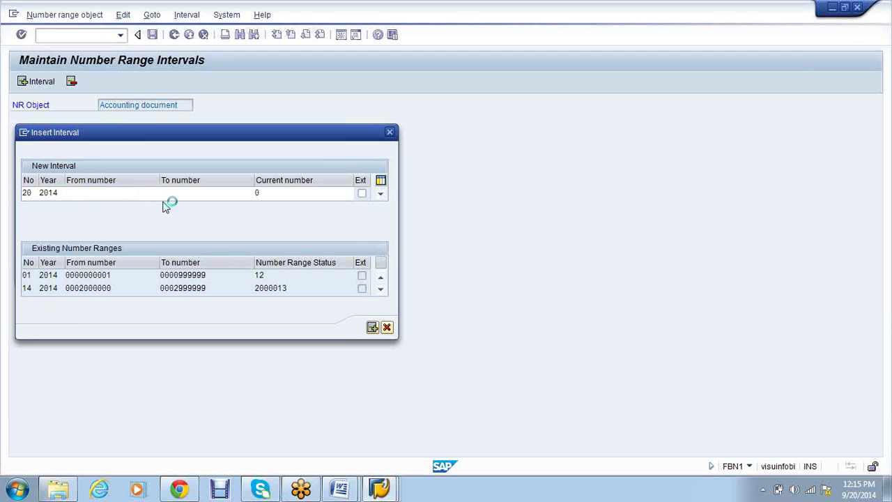
pyautogui.doubleClick(101, 211)
pyautogui.press('Tab')
pyautogui.write('799')
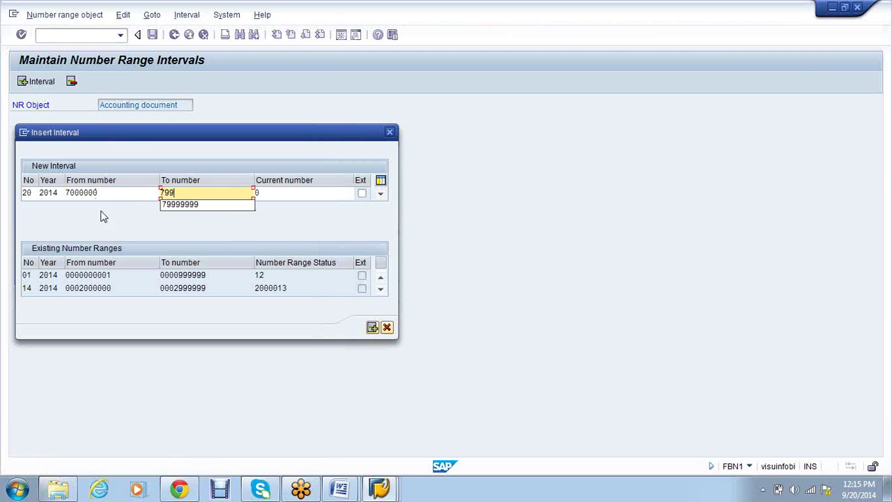
pyautogui.write('9999')
pyautogui.click(101, 211)
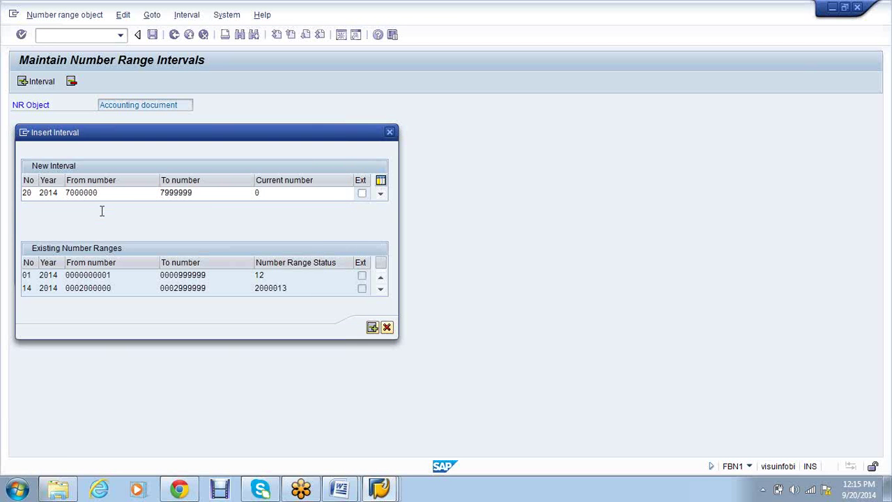
pyautogui.press('Return')
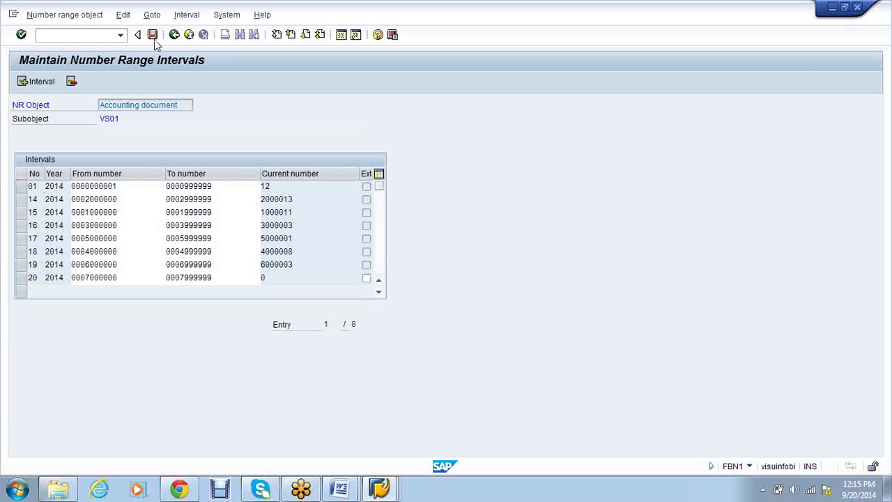
# Save the new interval and dismiss the transport notice
pyautogui.click(153, 36)
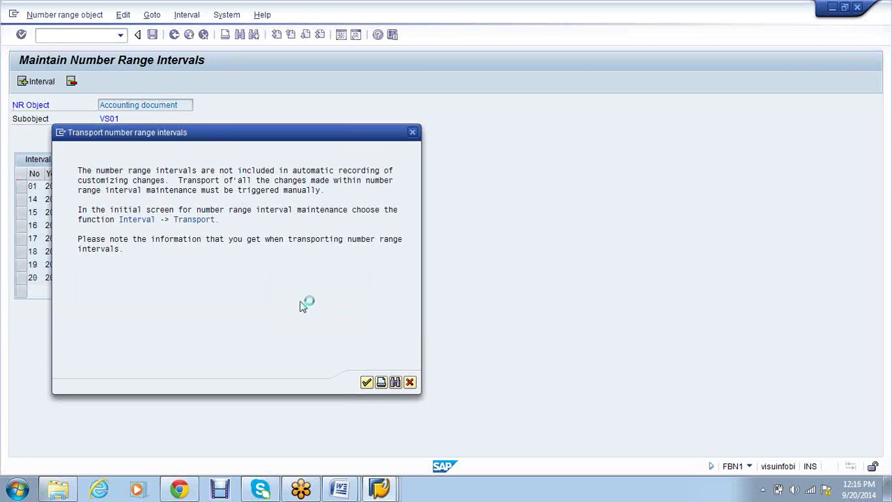
pyautogui.press('Return')
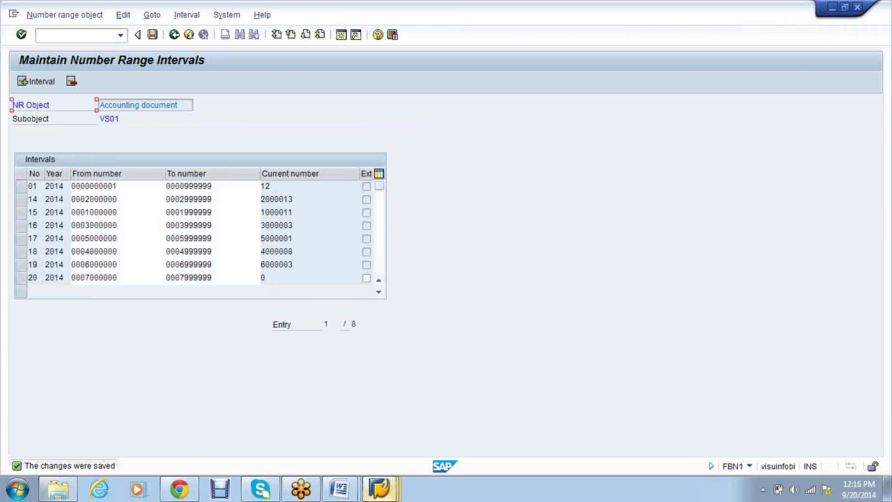
pyautogui.moveTo(380, 489)
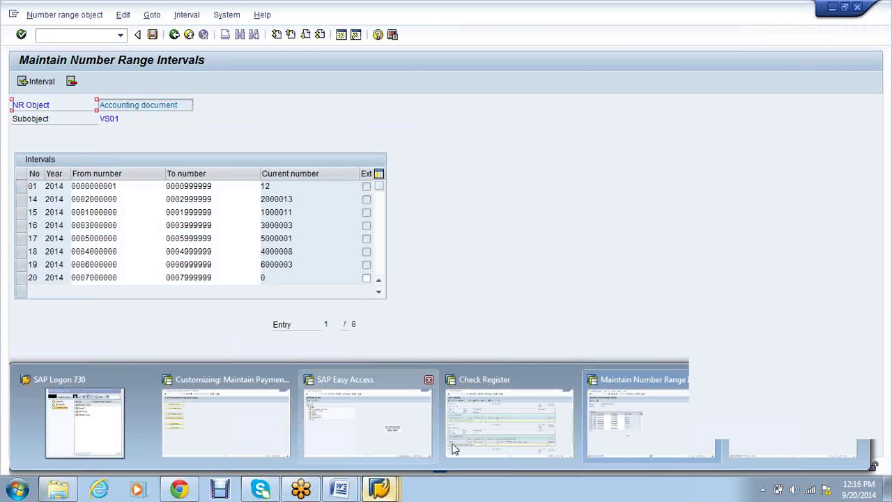
# Open bank determination, position to paying company code VS01, and open its Ranking Order
pyautogui.click(235, 423)
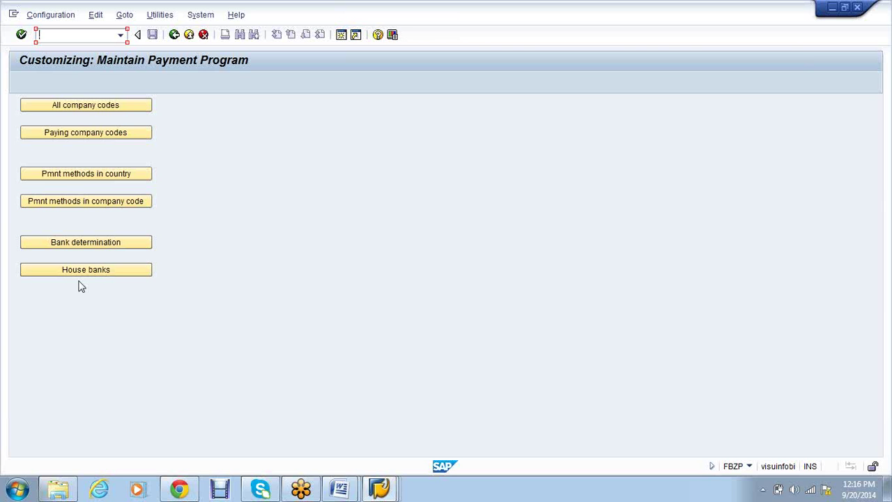
pyautogui.click(91, 248)
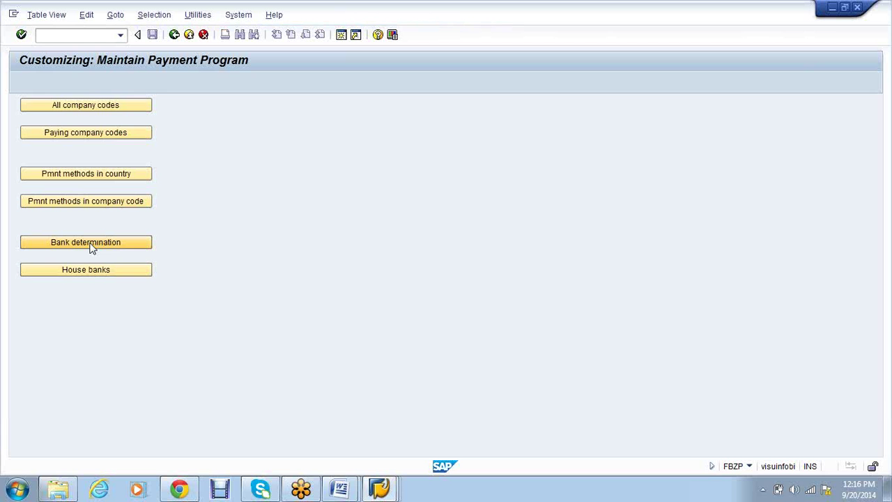
pyautogui.click(92, 248)
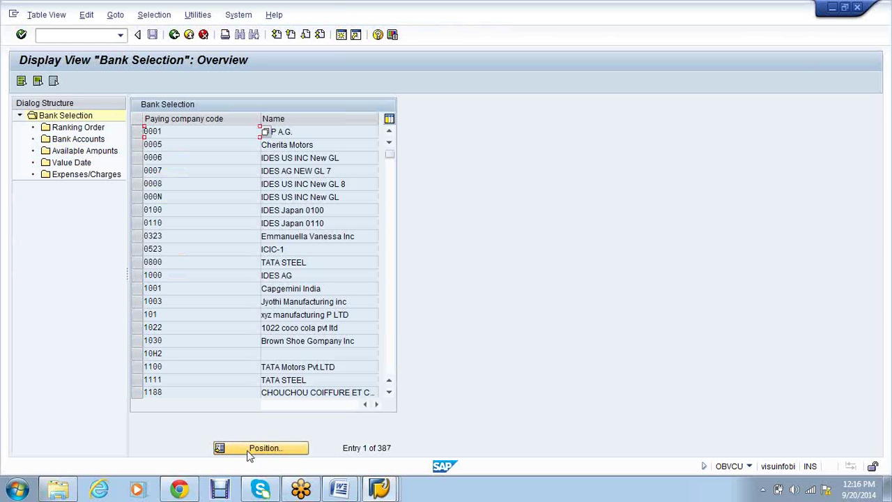
pyautogui.click(270, 448)
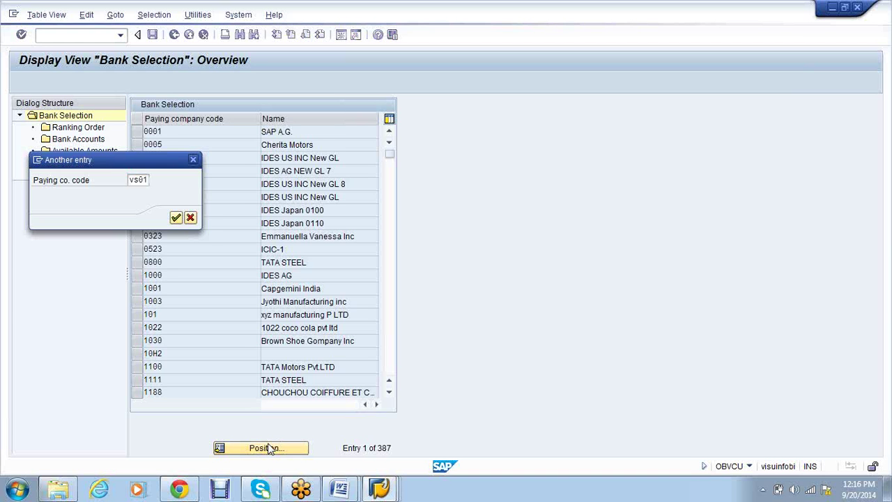
pyautogui.press('Return')
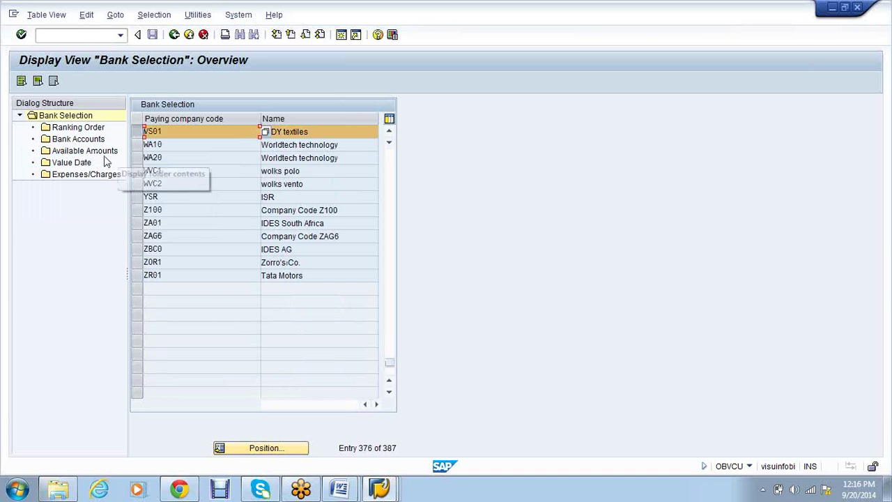
pyautogui.click(81, 131)
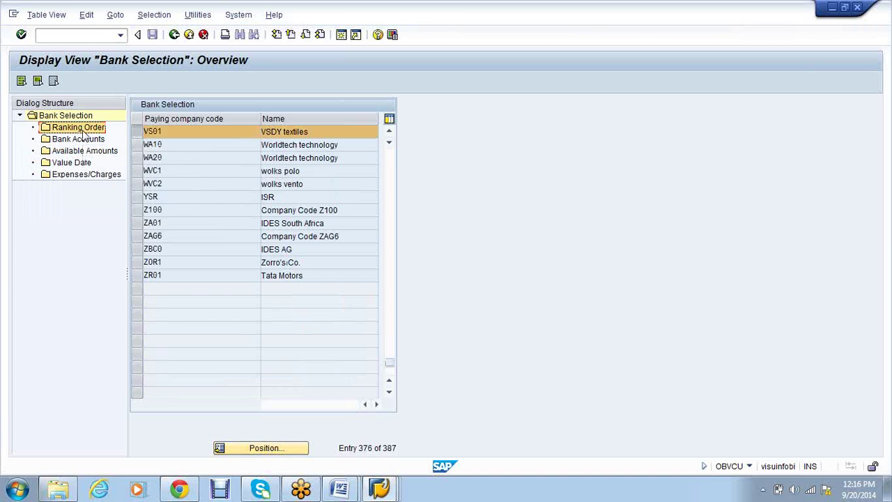
pyautogui.doubleClick(81, 130)
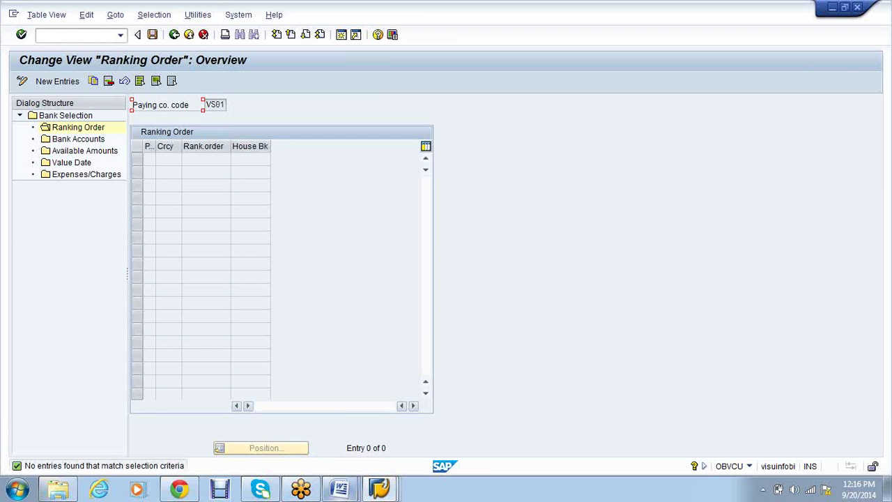
pyautogui.click(340, 490)
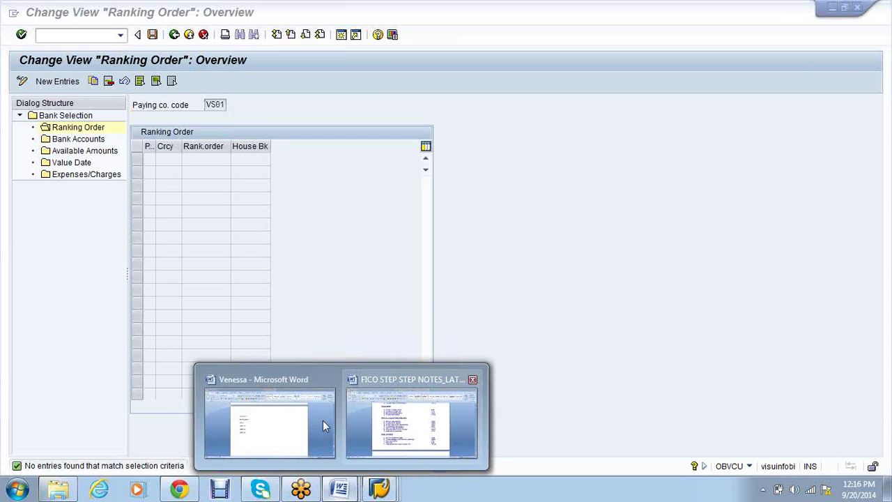
# Type VS01 followed by HDFC, SBI and ICICI on separate lines
pyautogui.click(276, 414)
pyautogui.write('VS01')
pyautogui.press('Return')
pyautogui.write('HDFC')
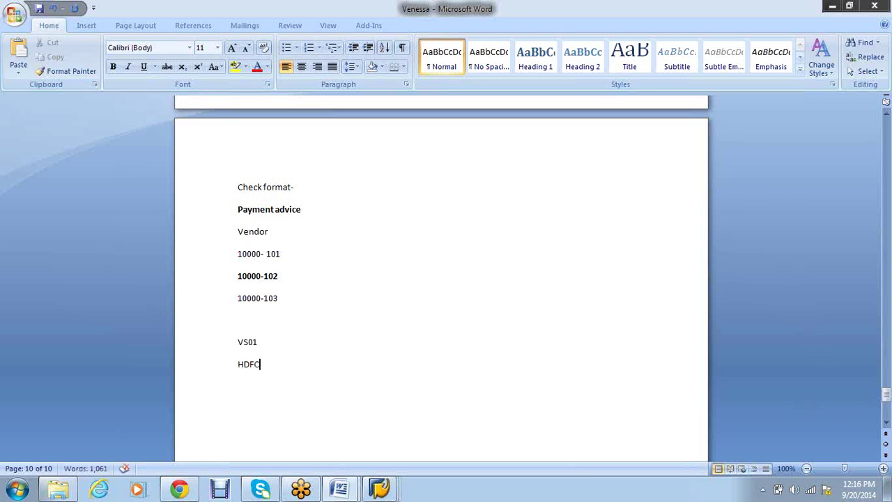
pyautogui.press('Return')
pyautogui.write('SBI')
pyautogui.press('Return')
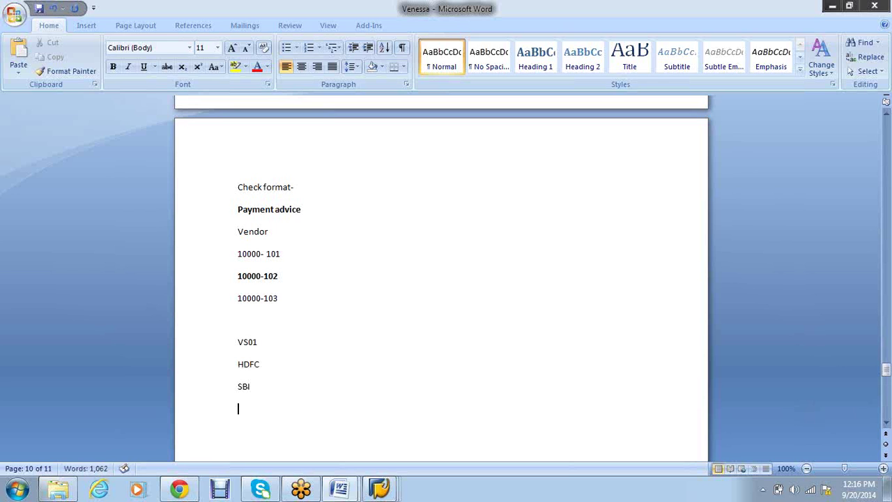
pyautogui.write('ICICI')
# Add ranks -1, -2 and -3 to the HDFC, SBI and ICICI lines
pyautogui.press('Up')
pyautogui.press('Up')
pyautogui.press('Right')
pyautogui.write('-1')
pyautogui.press('Down')
pyautogui.write('-2')
pyautogui.press('Down')
pyautogui.write('-3')
# Append amounts 10000, 30000 and 40000 to the HDFC, SBI and ICICI lines
pyautogui.click(265, 364)
pyautogui.write('- 10000')
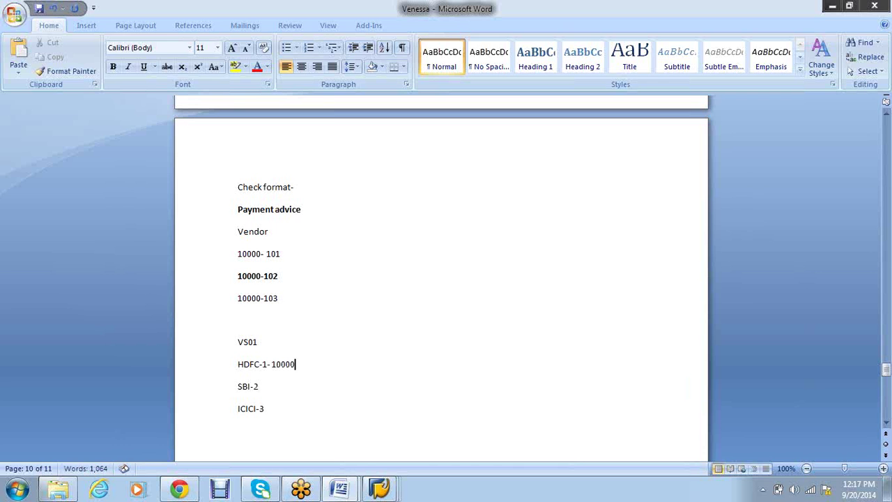
pyautogui.press('Down')
pyautogui.write('-30000')
pyautogui.press('Down')
pyautogui.write('- 40000')
# Add a new line reading 'Payment -50000' below the bank list
pyautogui.press('Return')
pyautogui.scroll(-2, 344, 333)
pyautogui.scroll(-1, 343, 333)
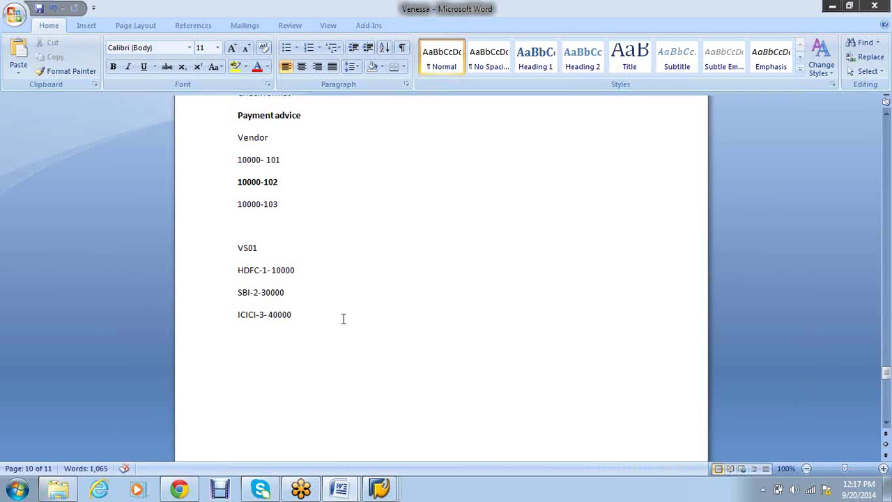
pyautogui.write('5')
pyautogui.press('BackSpace')
pyautogui.write('Payment -50000')
# Change the ICICI amount from 40000 to 80000
pyautogui.click(272, 315)
pyautogui.press('BackSpace')
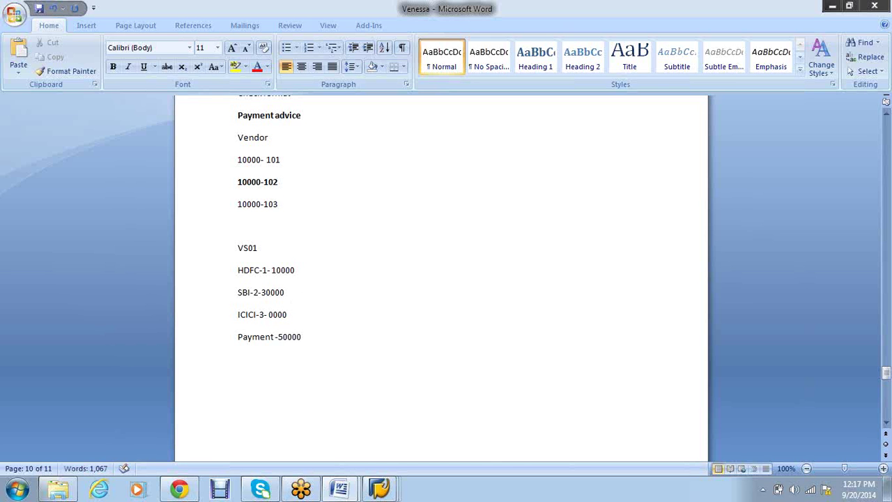
pyautogui.write('8')
pyautogui.click(347, 340)
# Swap the ranks so the notes read ICICI-1- 80000 and HDFC-3- 10000
pyautogui.click(307, 293)
pyautogui.moveTo(305, 315); pyautogui.dragTo(267, 315)
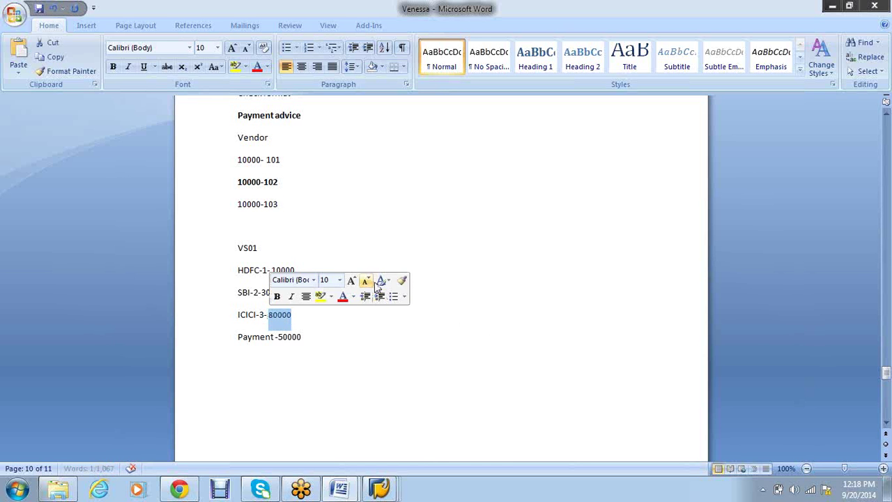
pyautogui.click(414, 229)
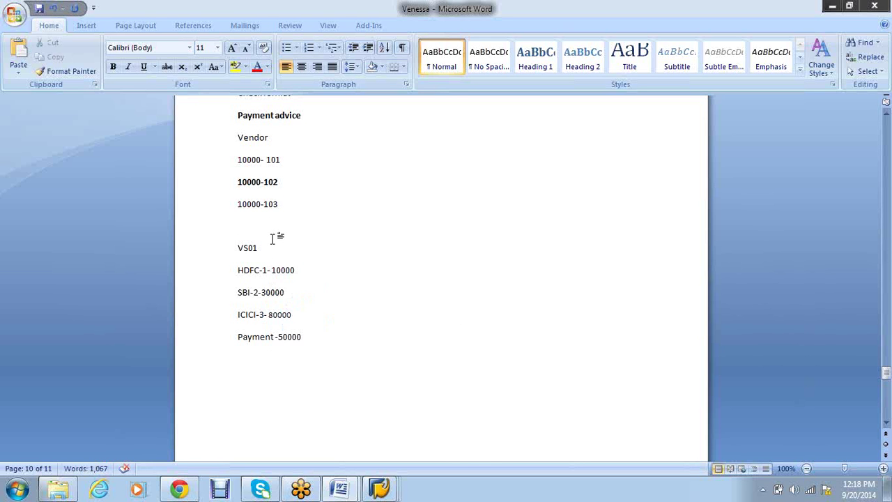
pyautogui.click(264, 315)
pyautogui.press('BackSpace')
pyautogui.write('1')
pyautogui.press('Up')
pyautogui.press('Up')
pyautogui.press('BackSpace')
pyautogui.write('3')
pyautogui.click(280, 314)
pyautogui.click(271, 270)
pyautogui.click(385, 490)
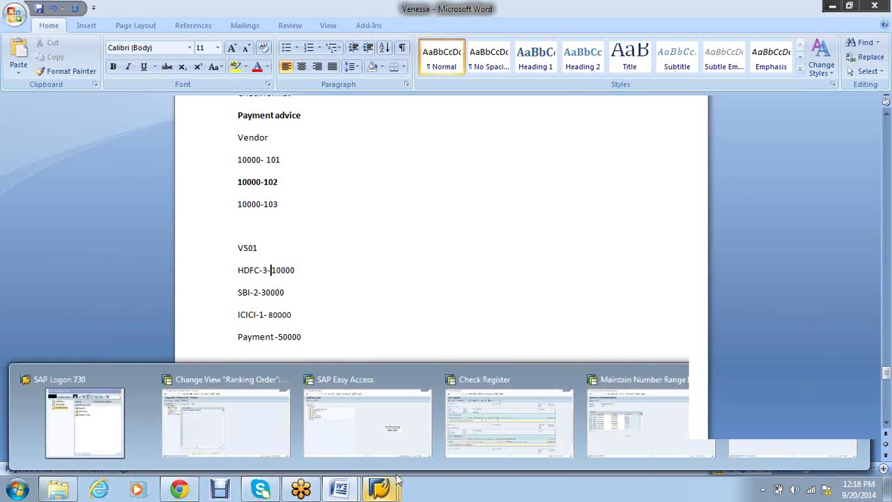
# Add and save a ranking order entry with currency INR, rank 1 and house bank SBIMH
pyautogui.click(198, 405)
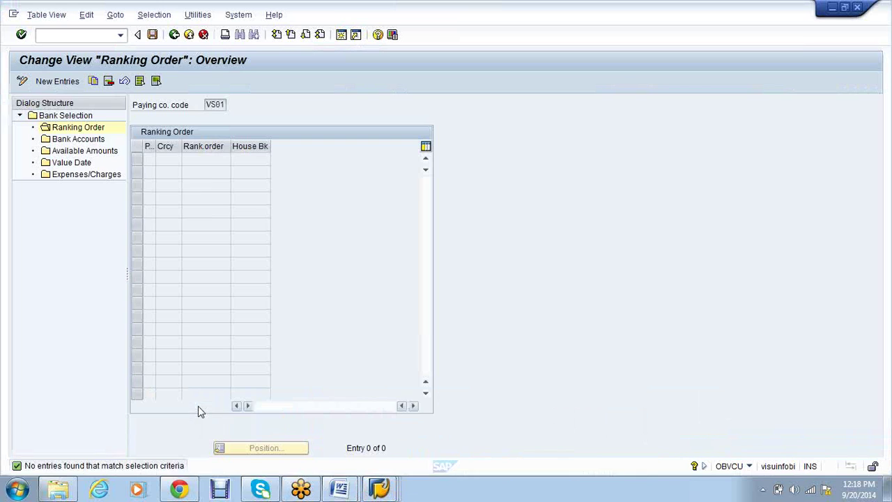
pyautogui.click(60, 85)
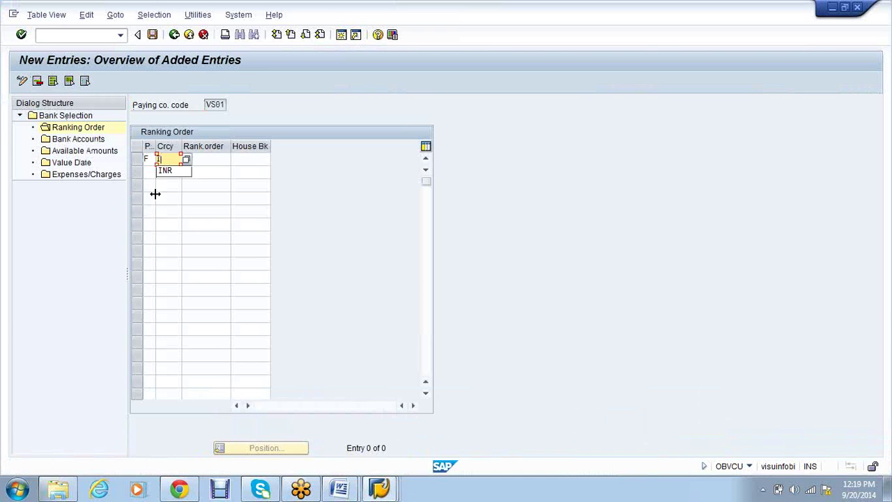
pyautogui.write('INR')
pyautogui.press('Tab')
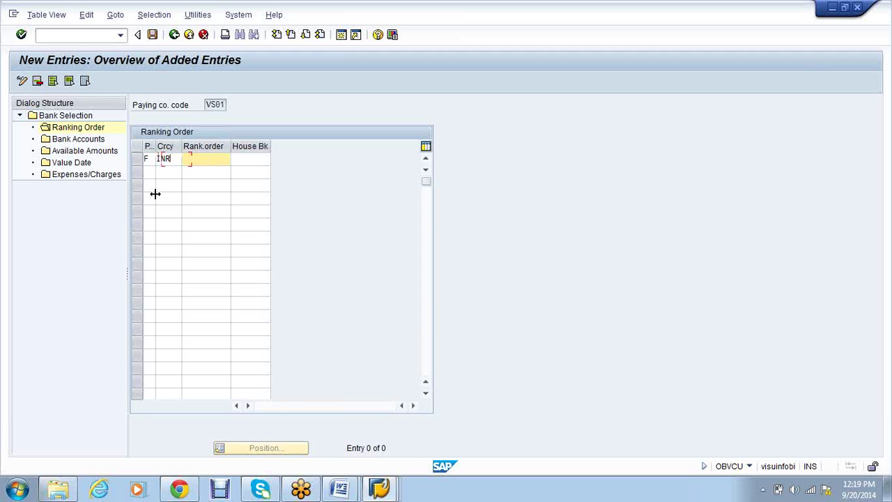
pyautogui.write('1')
pyautogui.press('Tab')
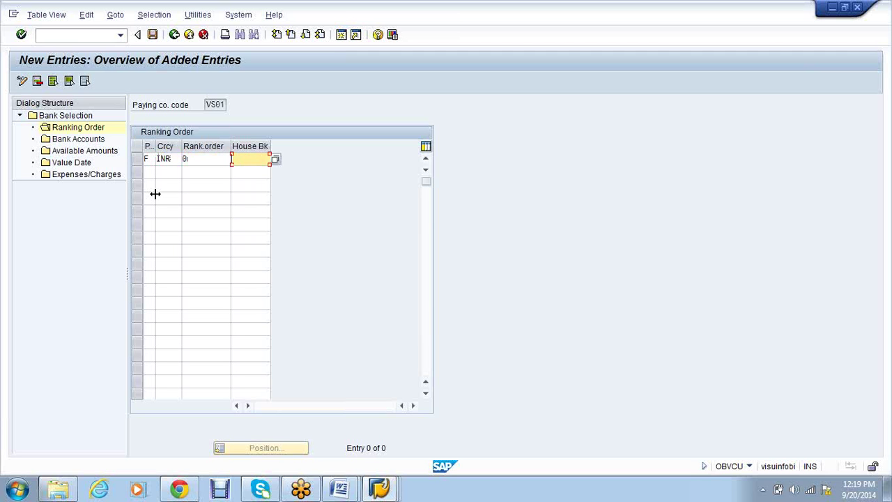
pyautogui.write('SBI')
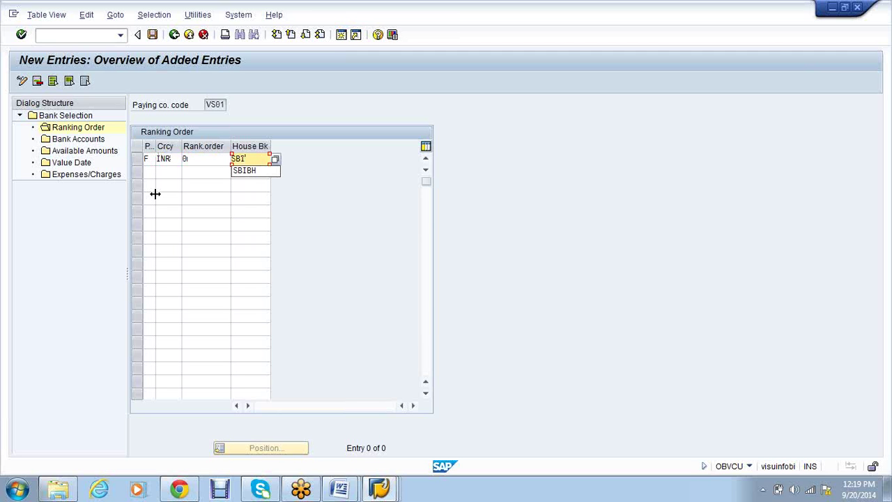
pyautogui.write('MH')
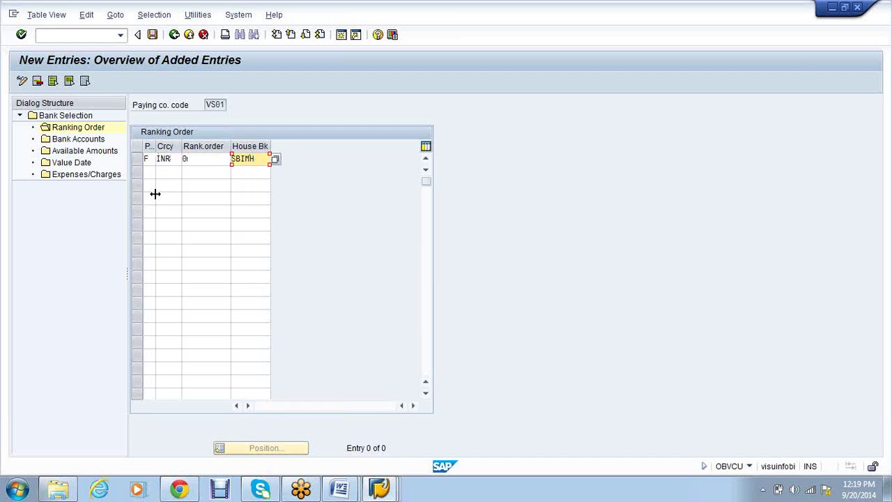
pyautogui.press('Return')
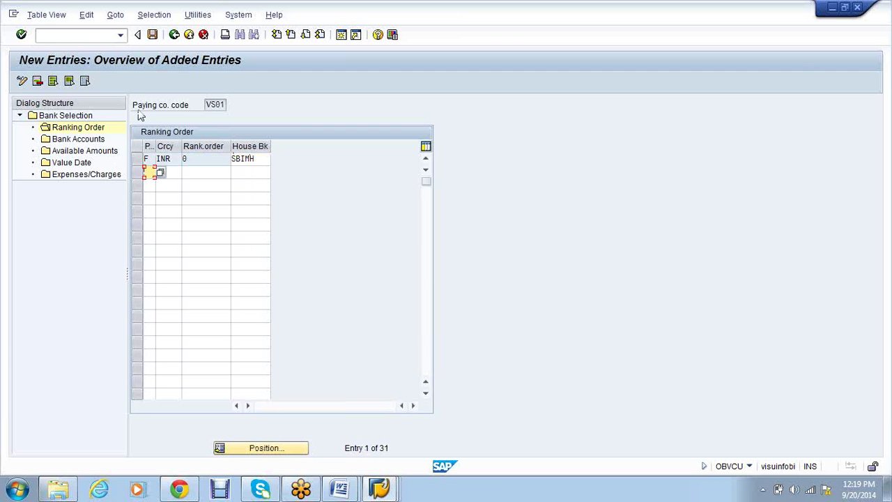
pyautogui.click(152, 34)
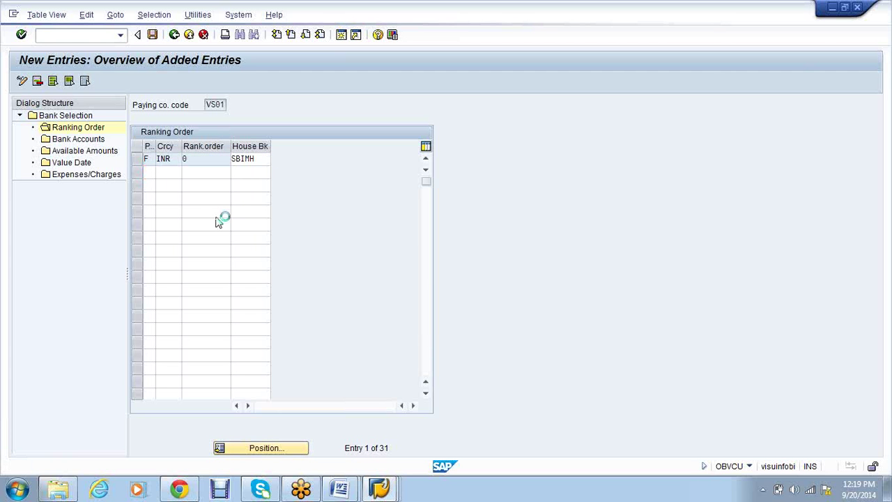
pyautogui.click(191, 219)
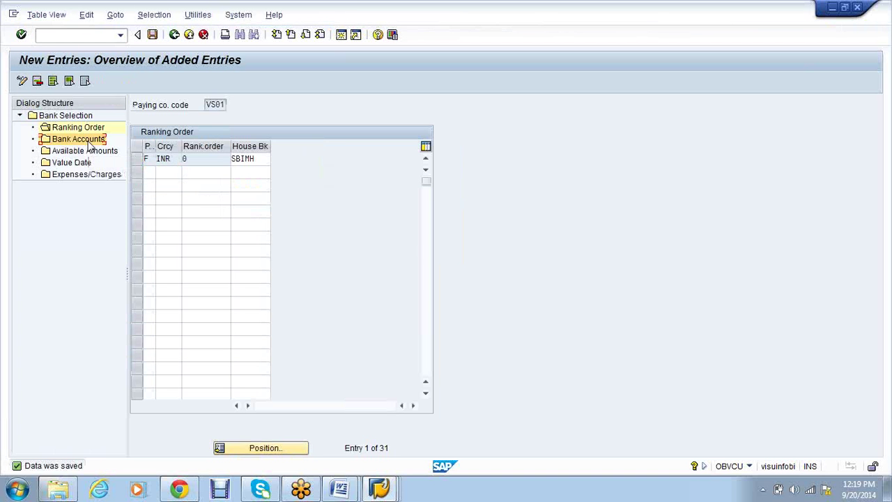
# Start a bank account entry for house bank SBIMH, payment method F and currency INR
pyautogui.doubleClick(78, 139)
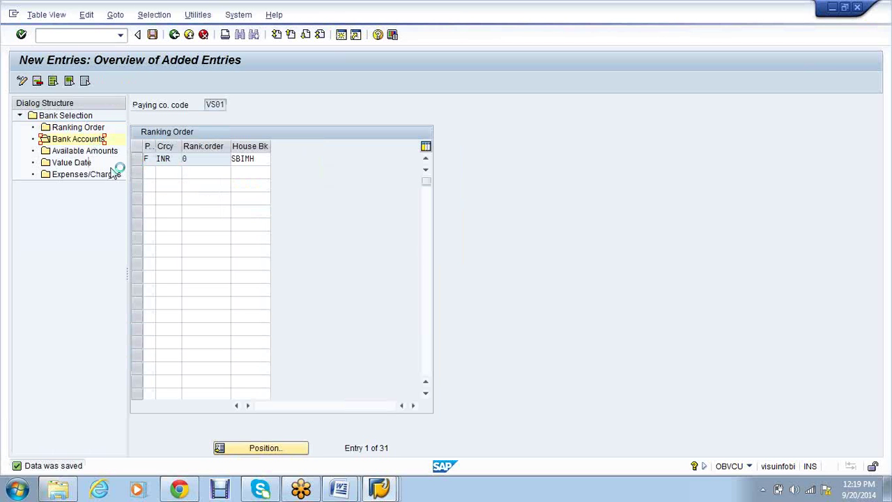
pyautogui.press('F5')
pyautogui.write('SBIMH')
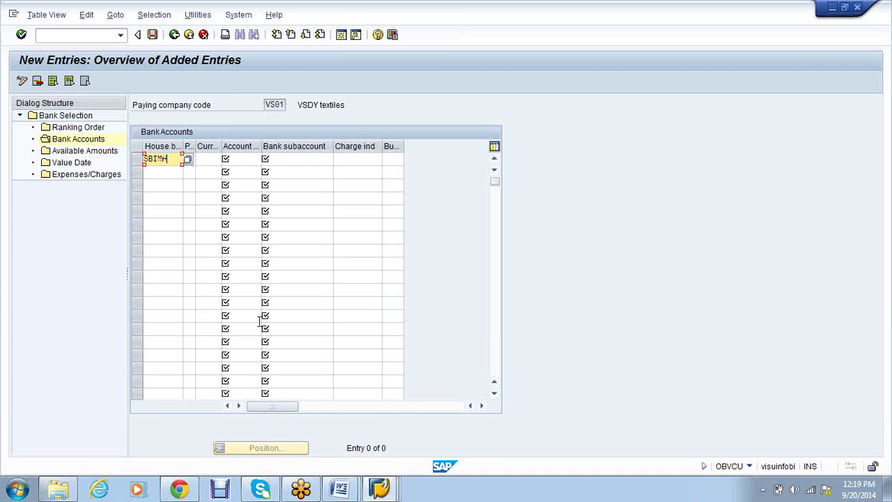
pyautogui.press('Tab')
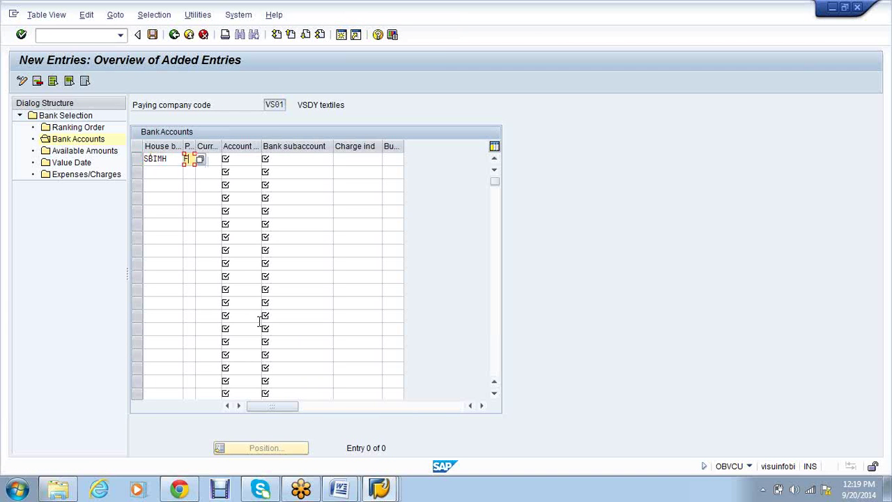
pyautogui.write('F')
pyautogui.press('Tab')
pyautogui.write('INR')
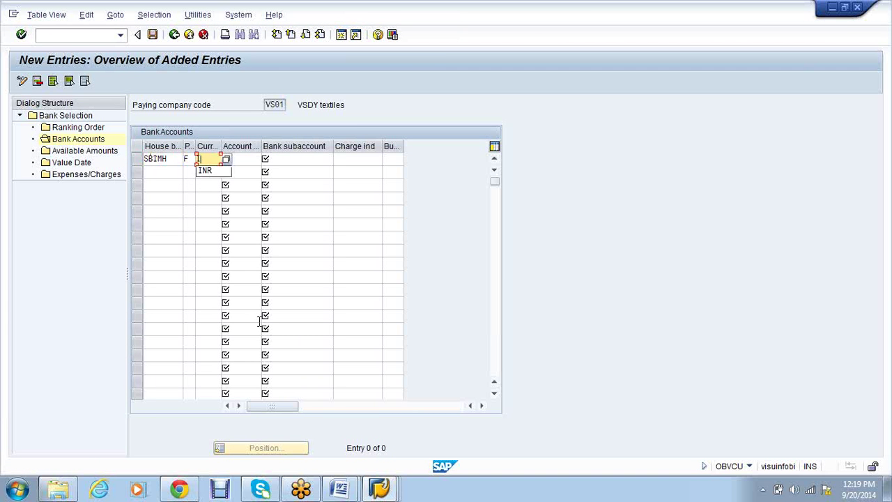
pyautogui.press('Tab')
# Link it to account ID VP01 with bank subaccount 1 and save
pyautogui.write('Vp01')
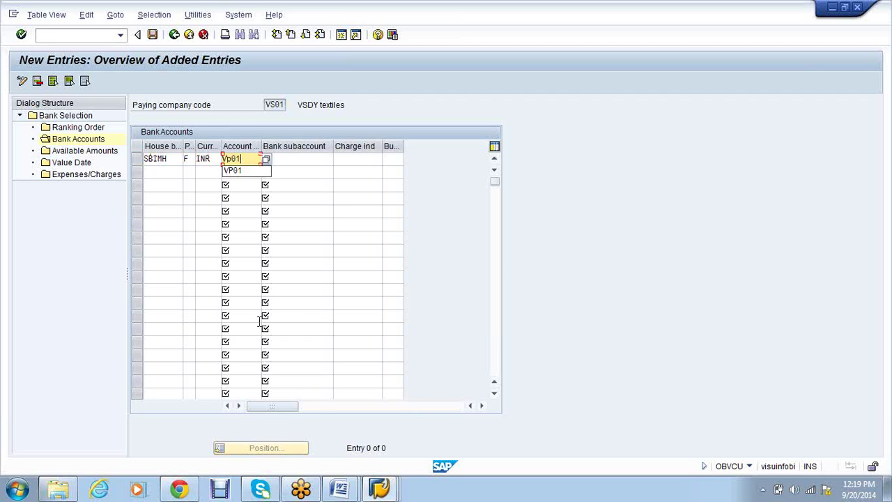
pyautogui.press('Tab')
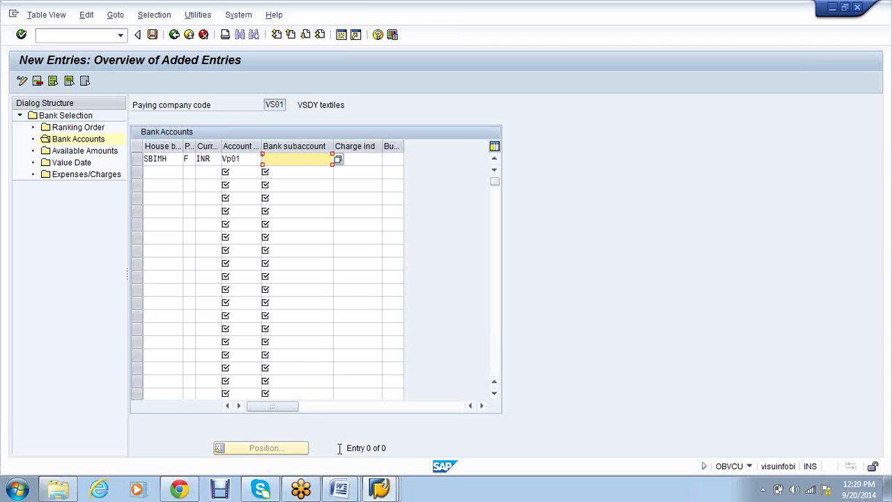
pyautogui.write('1')
pyautogui.press('Return')
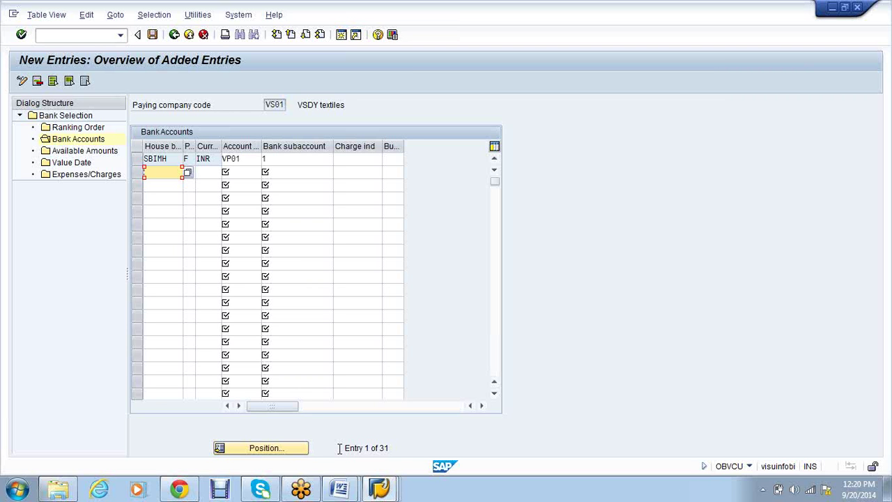
pyautogui.click(152, 35)
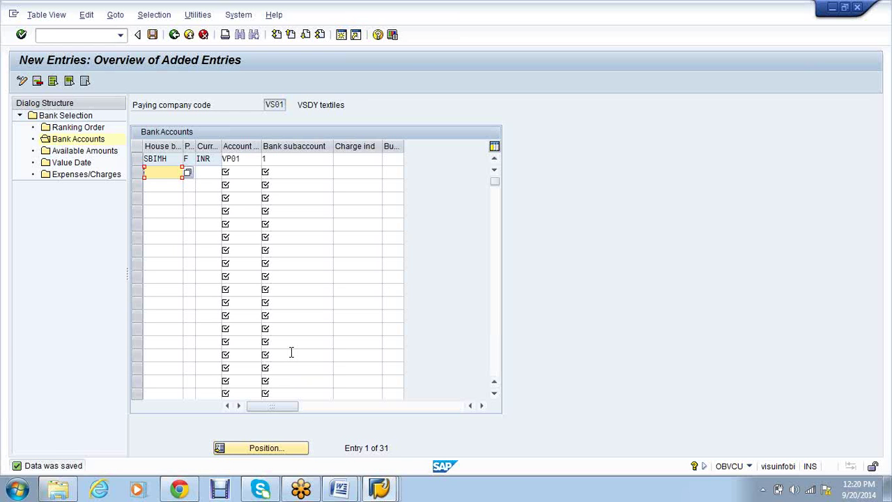
pyautogui.click(283, 161)
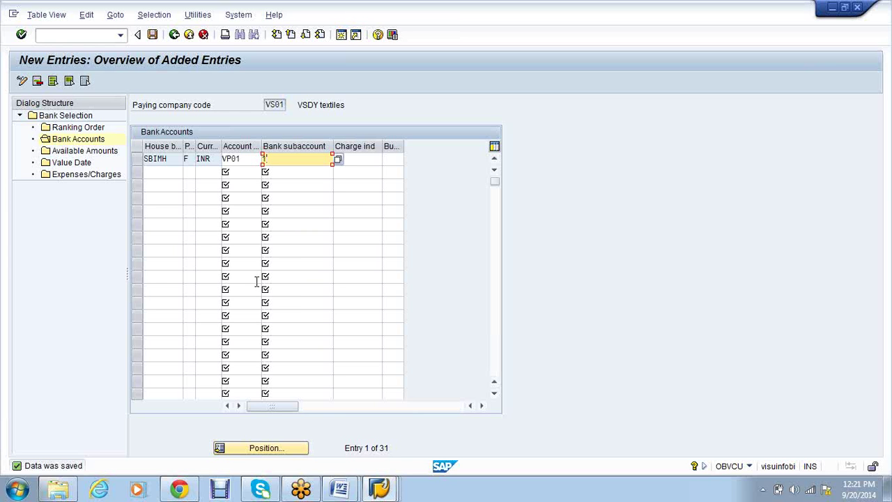
# Open the still-empty Available Amounts settings for paying company code VS01
pyautogui.click(89, 154)
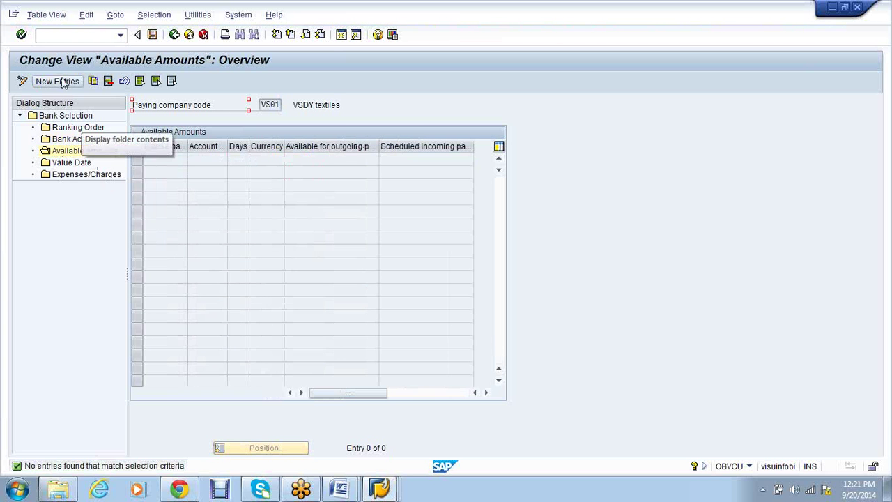
# Add an available amount row for house bank SBIMH, account VP01, with 999 days
pyautogui.click(57, 82)
pyautogui.write('SBIMH')
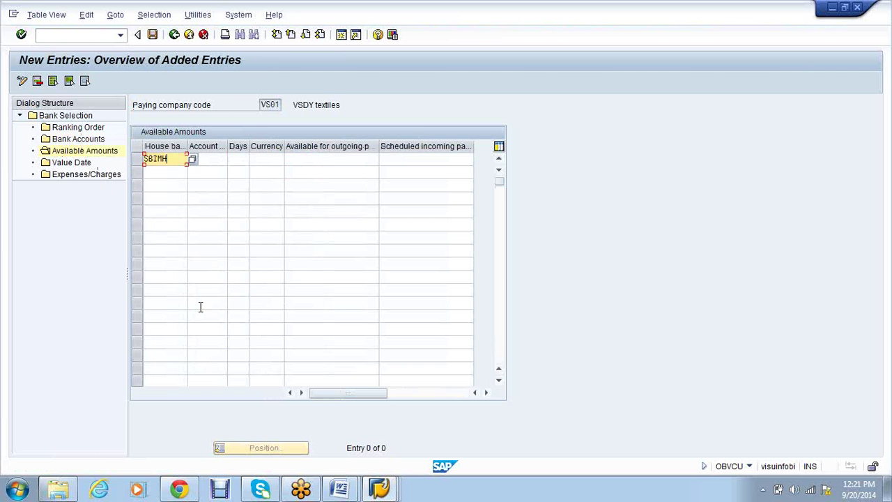
pyautogui.press('Tab')
pyautogui.write('Vp01')
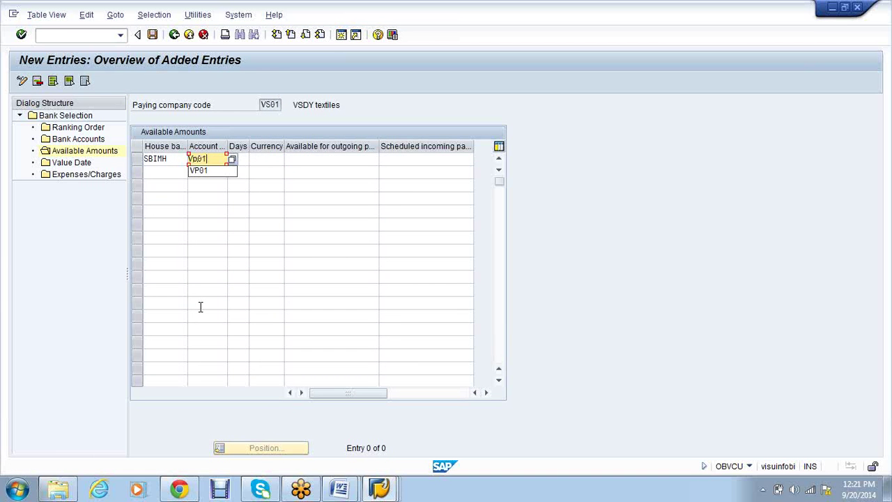
pyautogui.press('Tab')
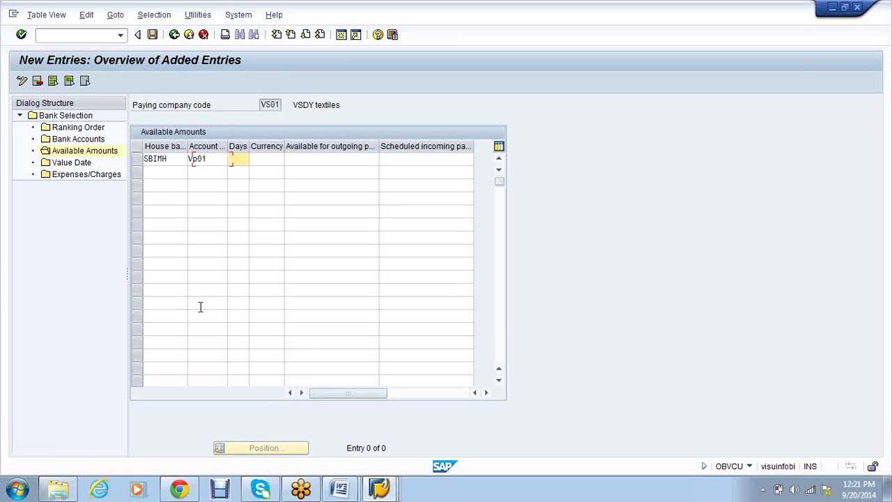
pyautogui.write('999')
pyautogui.press('Tab')
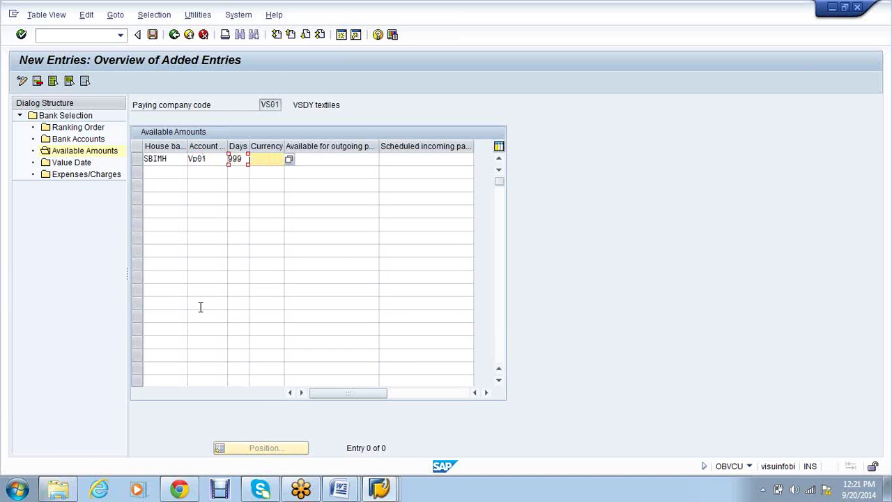
# Enter currency INR and an outgoing amount of 99,999,999, then save the entry
pyautogui.write('INR')
pyautogui.press('Tab')
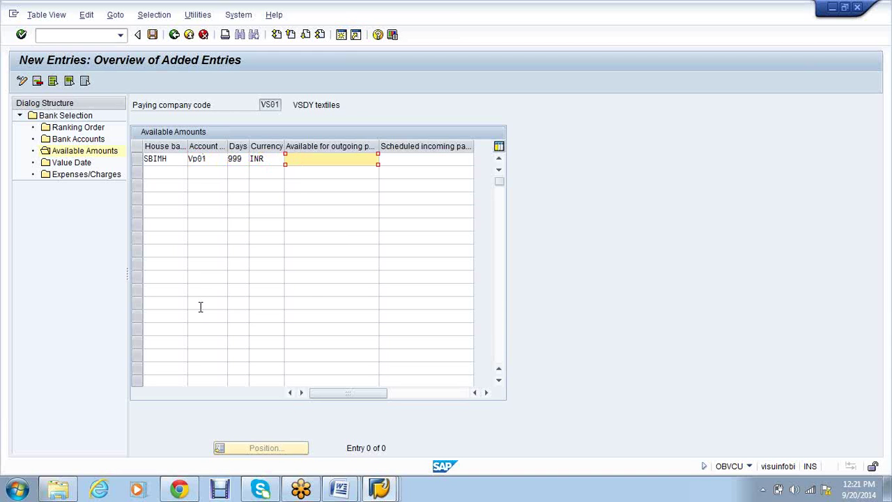
pyautogui.write('99999999')
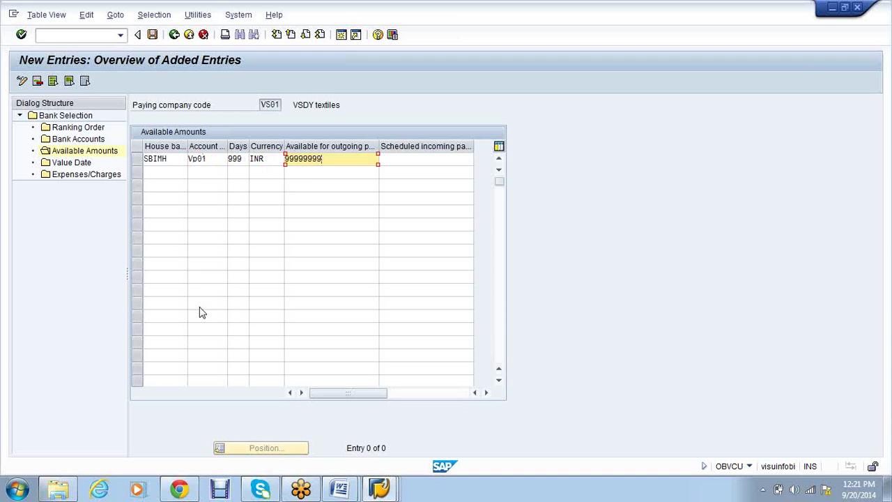
pyautogui.press('Return')
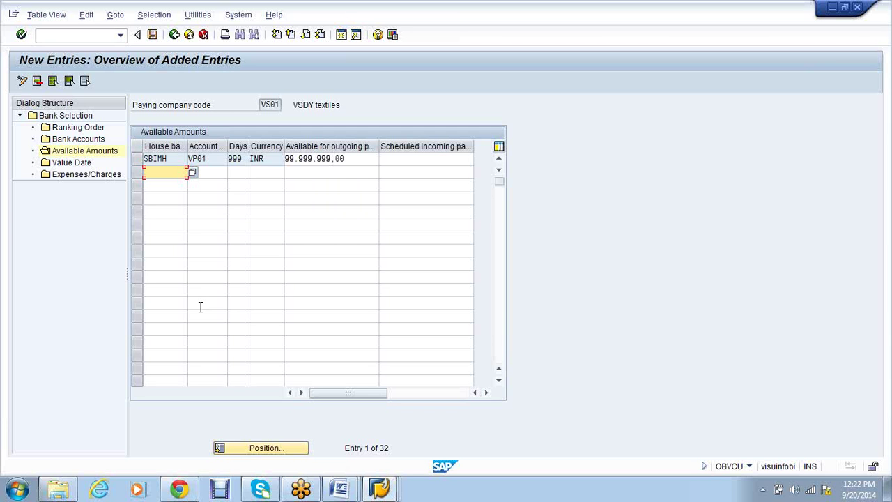
pyautogui.click(154, 38)
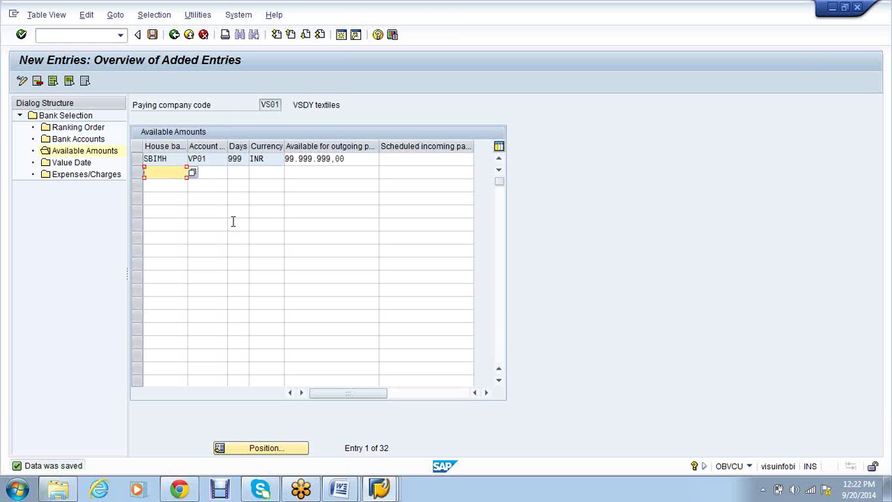
pyautogui.click(96, 35)
# In FK02, give vendor 2272 (Cobra) payment method F in VS01 and save
pyautogui.write('/n')
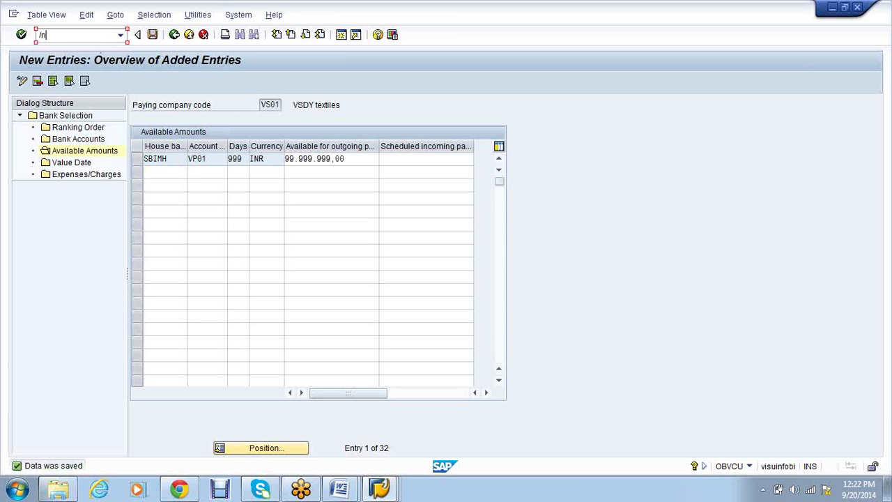
pyautogui.write('fk02')
pyautogui.press('Return')
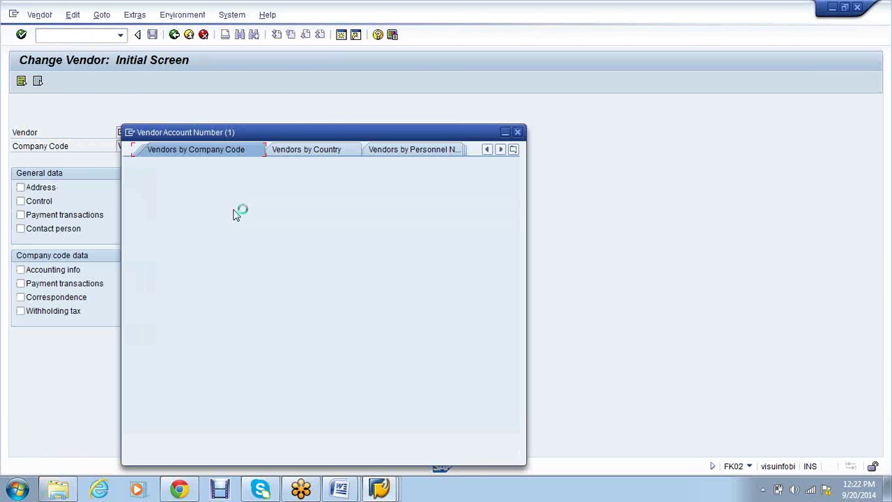
pyautogui.click(456, 444)
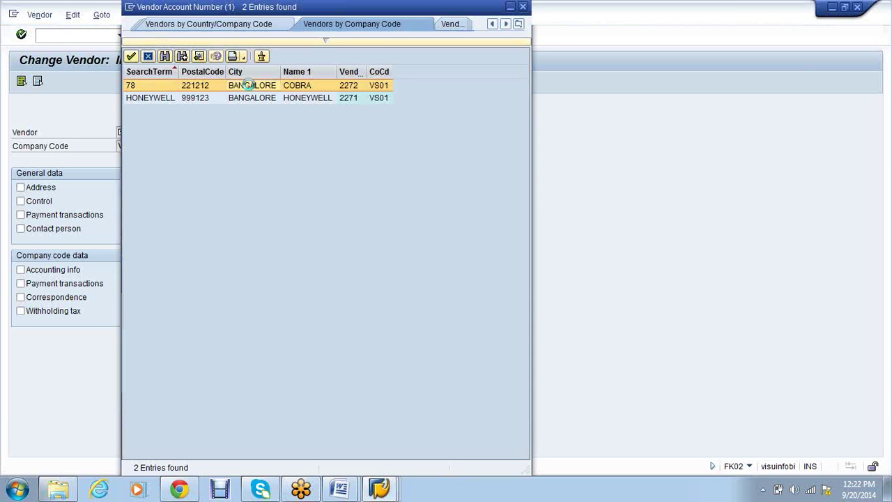
pyautogui.doubleClick(248, 86)
pyautogui.press('Return')
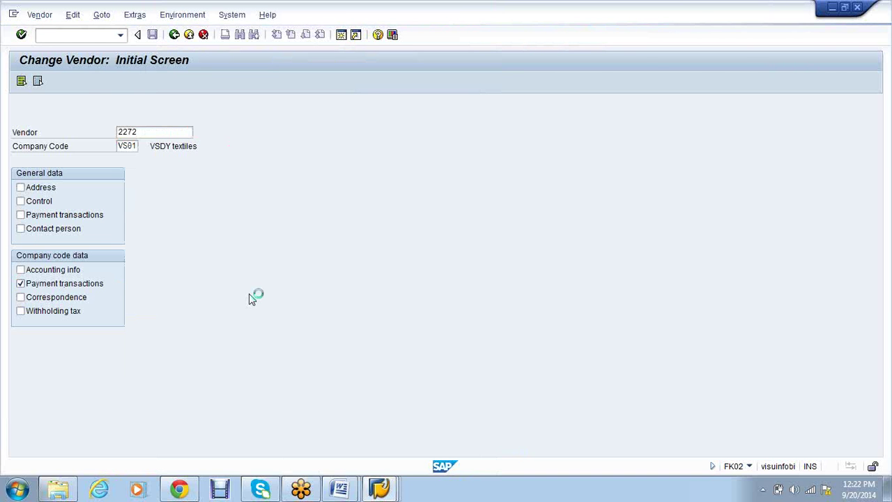
pyautogui.write('F')
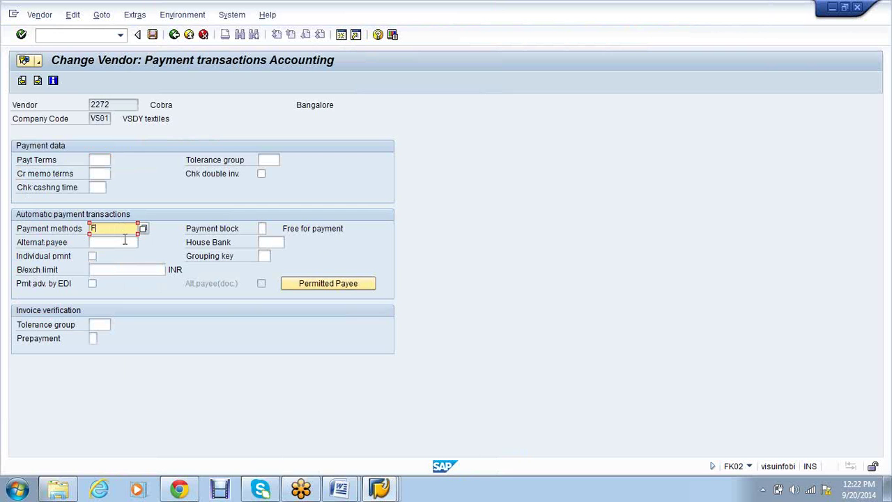
pyautogui.click(153, 35)
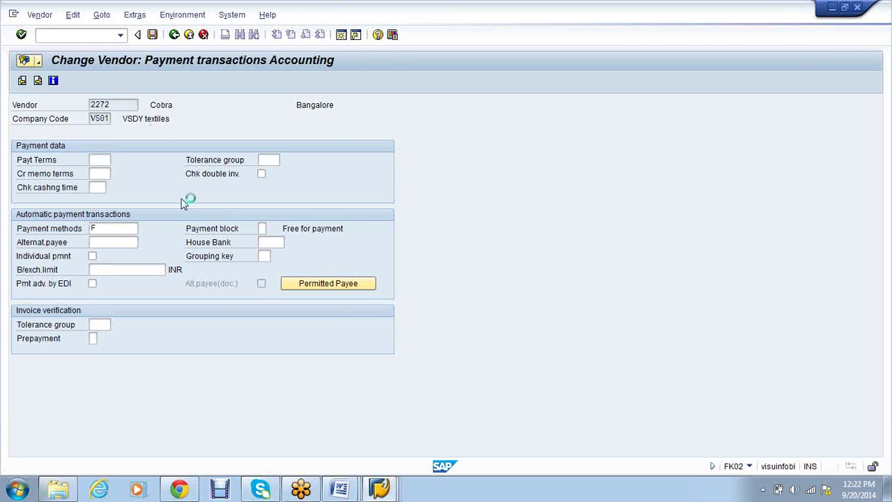
pyautogui.press('BackSpace')
# Give vendor 2271 (Honeywell) payment method F in VS01 and save the change
pyautogui.write('1')
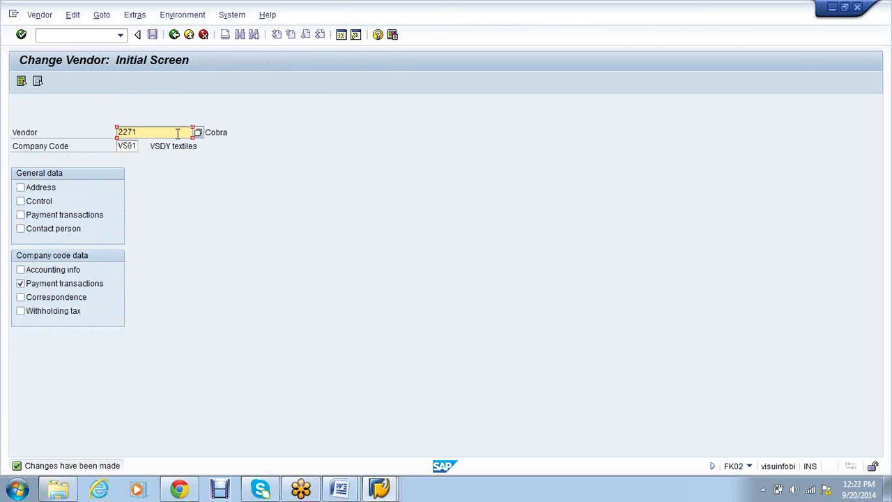
pyautogui.press('Return')
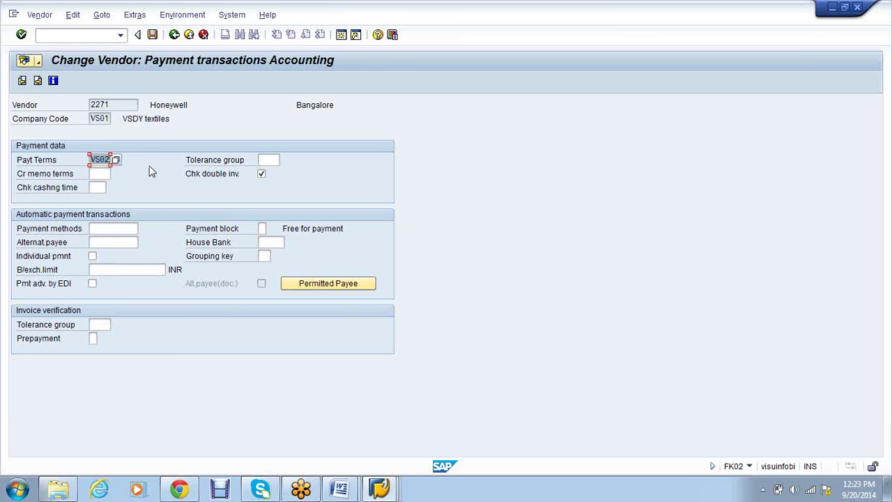
pyautogui.click(120, 229)
pyautogui.write('F')
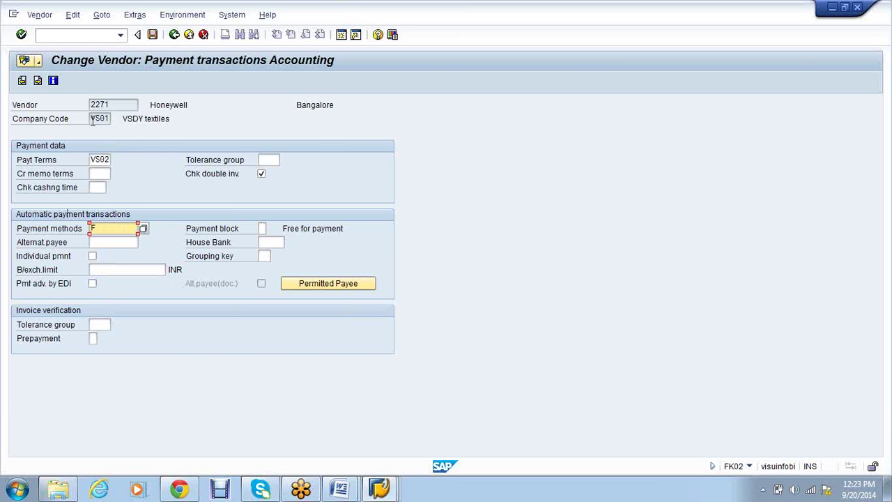
pyautogui.click(153, 36)
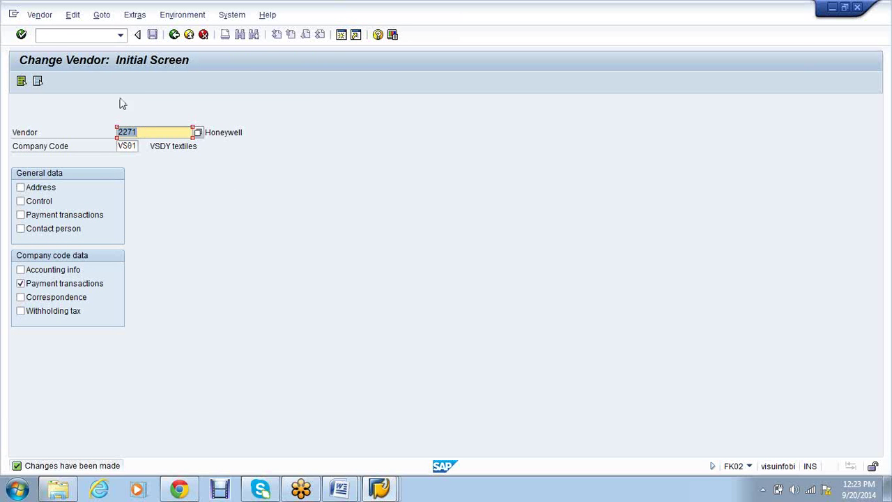
pyautogui.click(46, 34)
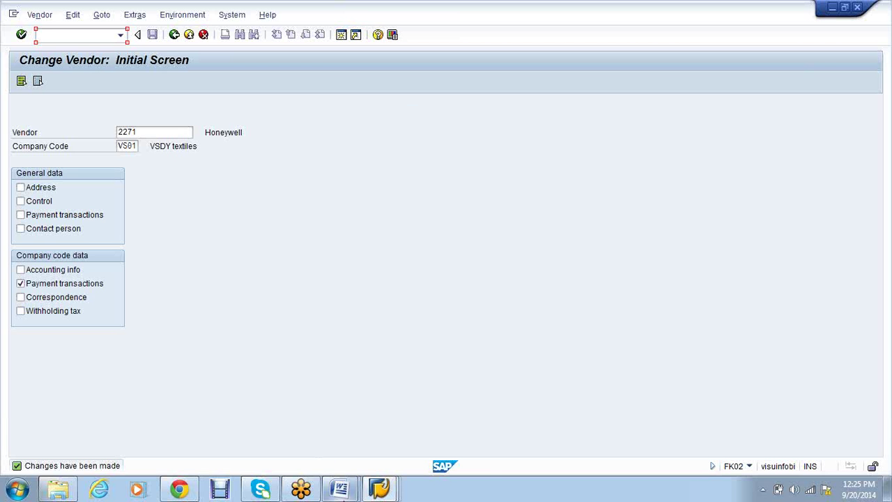
# Show the previews of the open Word documents from the taskbar
pyautogui.click(341, 490)
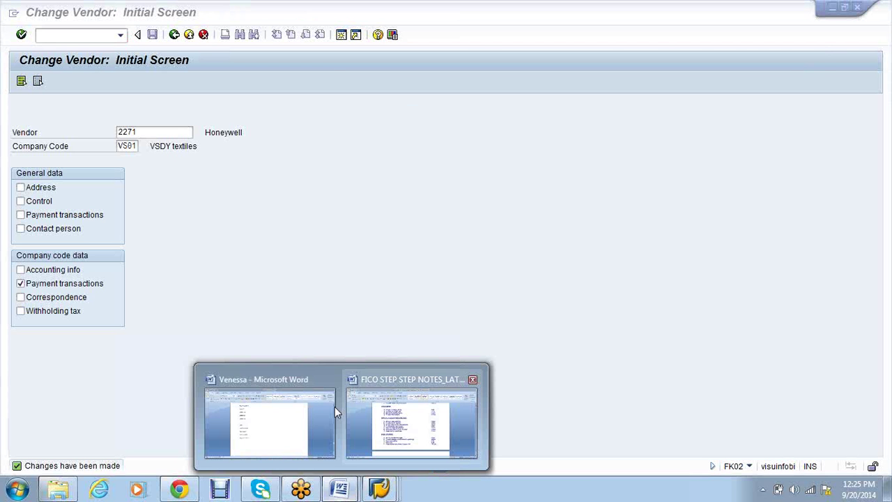
# Add the lines 'F-43' and 'F-53- clear open item' beneath the VS01 payment notes
pyautogui.click(276, 410)
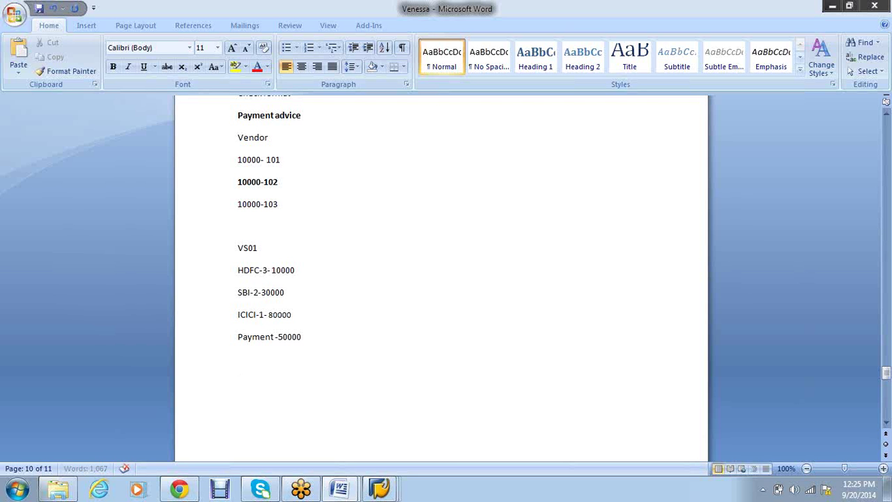
pyautogui.hotkey('alt', 'Tab')
pyautogui.hotkey('alt', 'Tab')
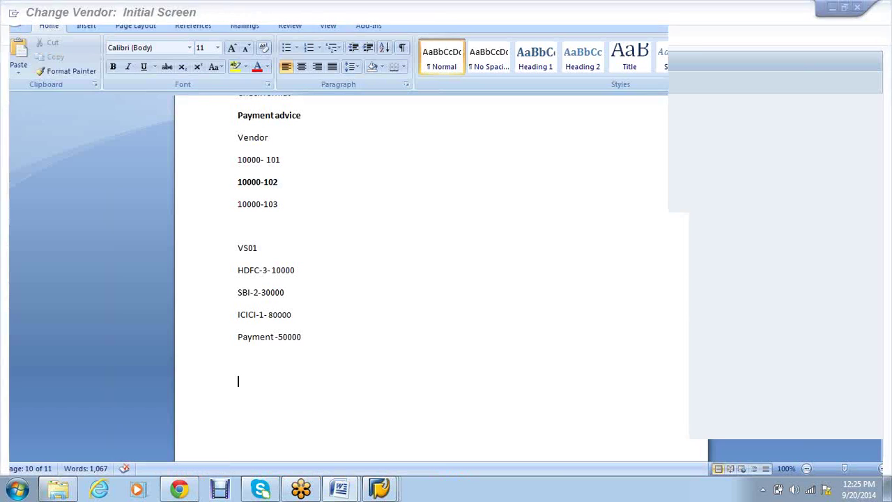
pyautogui.write('F-43')
pyautogui.press('Return')
pyautogui.write('F')
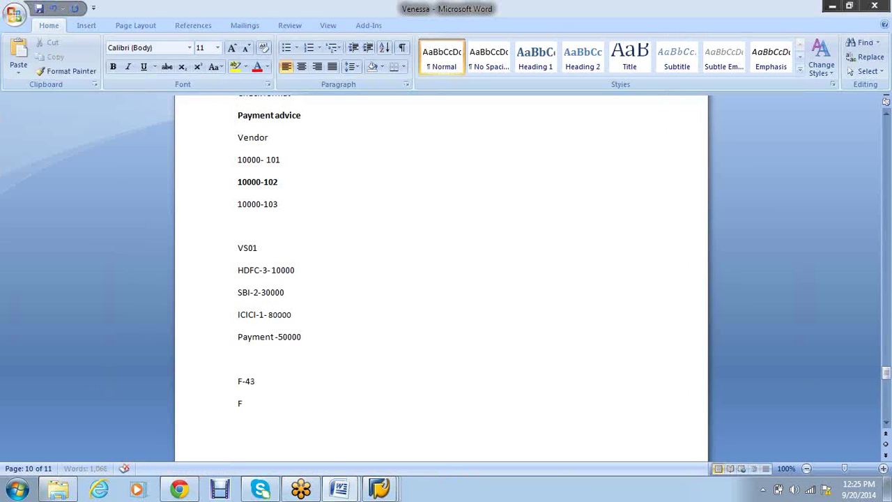
pyautogui.write('-53- clear open item')
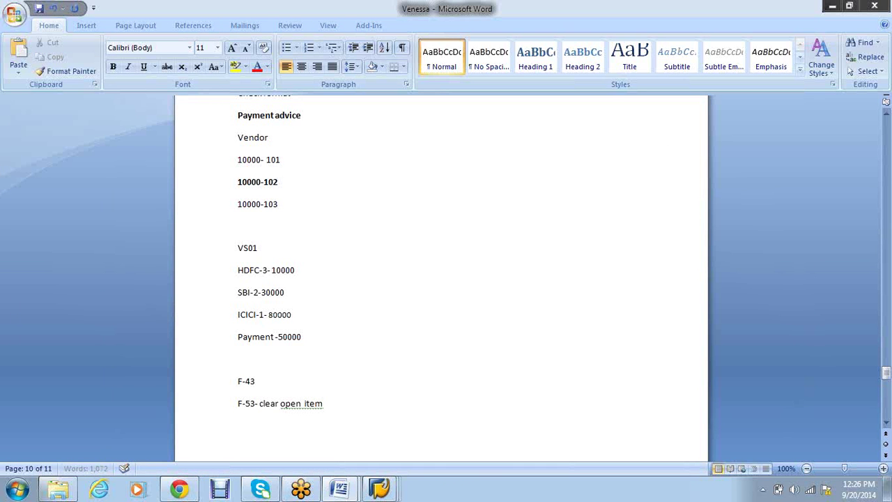
pyautogui.press('Return')
pyautogui.scroll(4, 335, 337)
pyautogui.scroll(7, 335, 338)
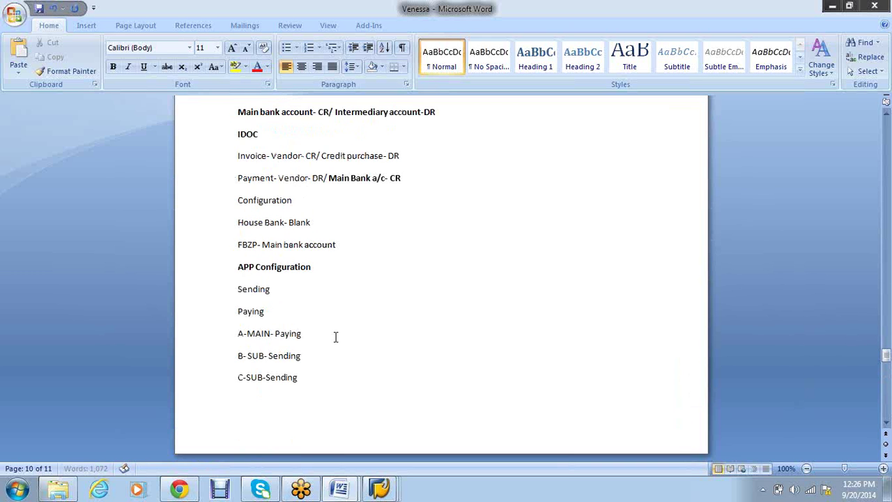
# Paste the 'Creation of check' item below the F-53 note and remove its numbering
pyautogui.scroll(14, 335, 337)
pyautogui.scroll(15, 335, 338)
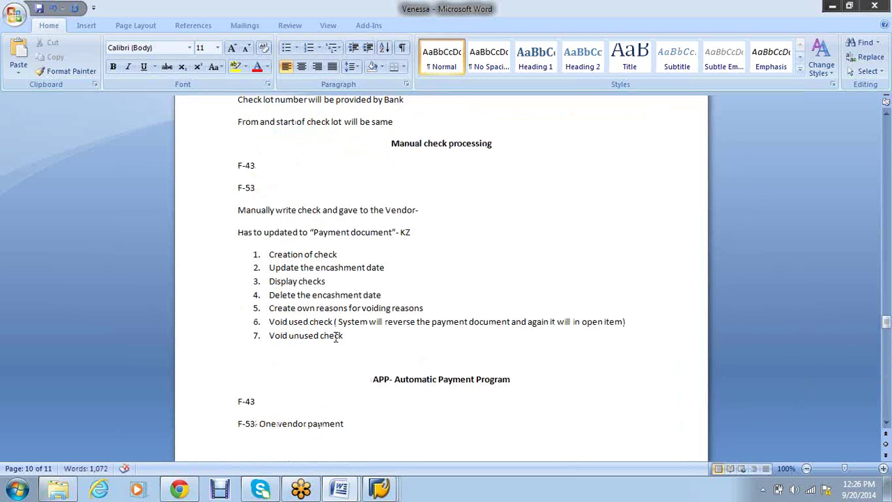
pyautogui.moveTo(338, 255); pyautogui.dragTo(293, 250)
pyautogui.hotkey('ctrl', 'c')
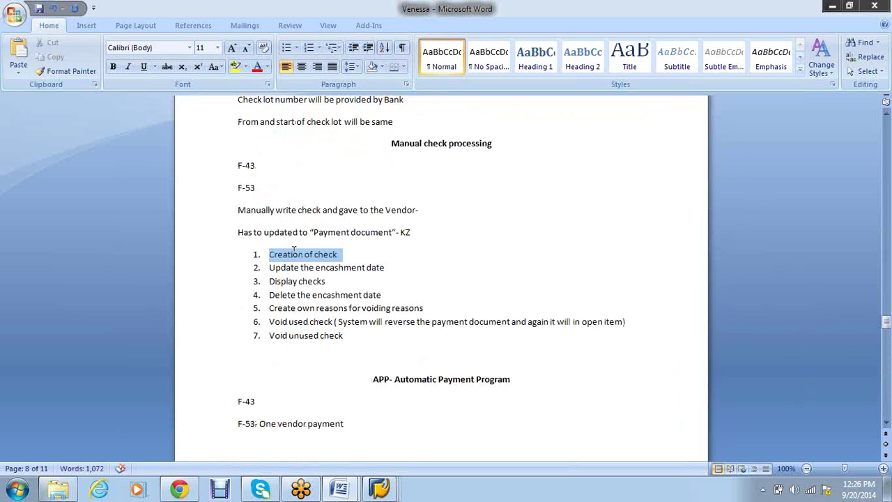
pyautogui.scroll(-2, 306, 259)
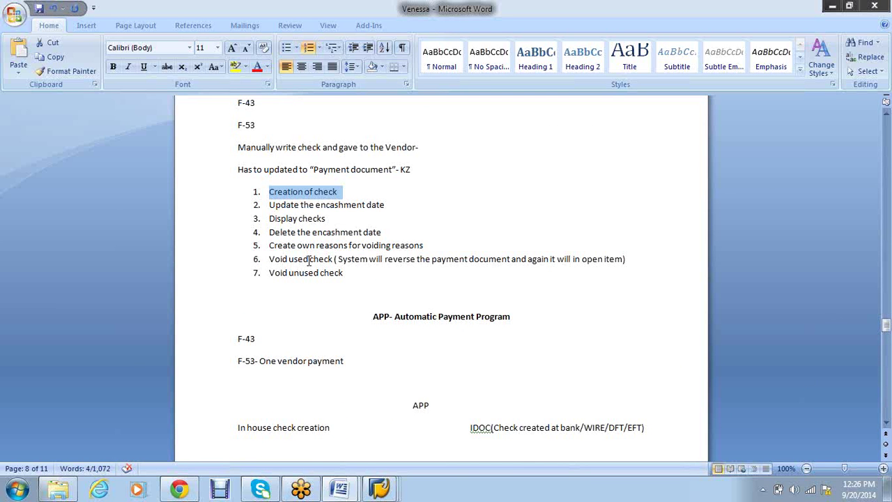
pyautogui.scroll(-15, 310, 262)
pyautogui.click(292, 321)
pyautogui.hotkey('ctrl', 'v')
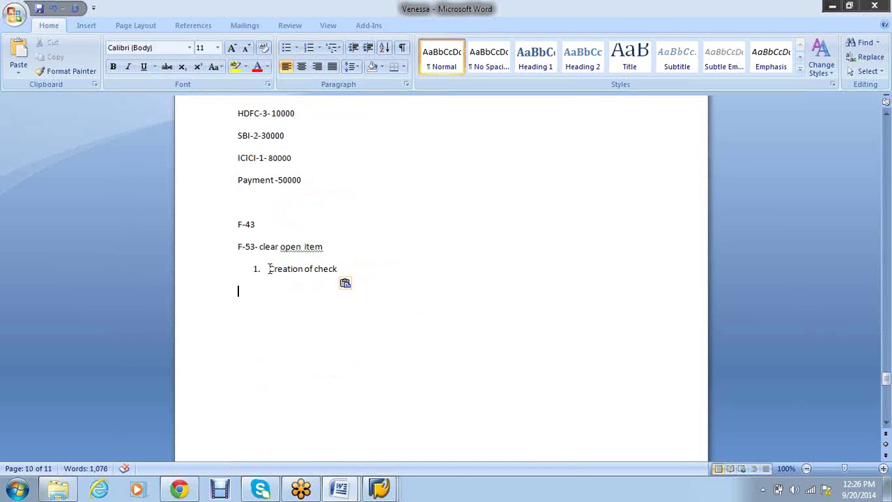
pyautogui.click(270, 269)
pyautogui.press('BackSpace')
pyautogui.press('BackSpace')
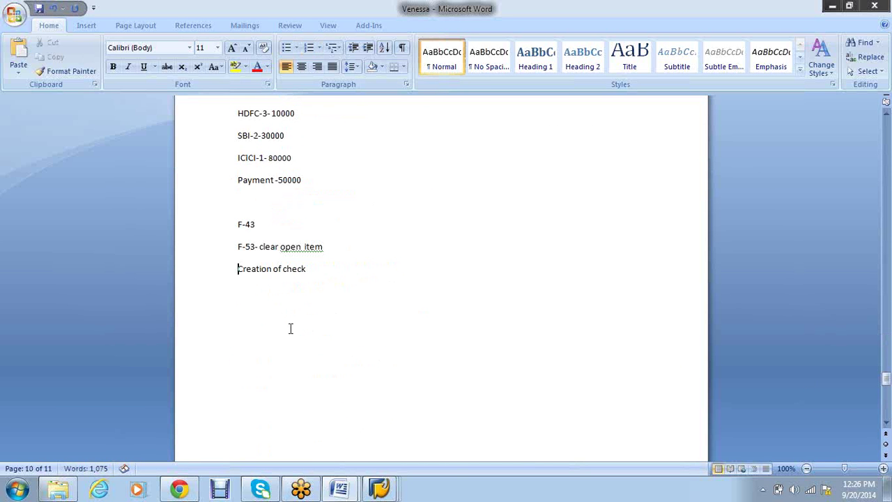
# Add a 'Manual' label line above F-43
pyautogui.click(328, 271)
pyautogui.press('Return')
pyautogui.click(249, 207)
pyautogui.press('Return')
pyautogui.write('me')
pyautogui.press('BackSpace')
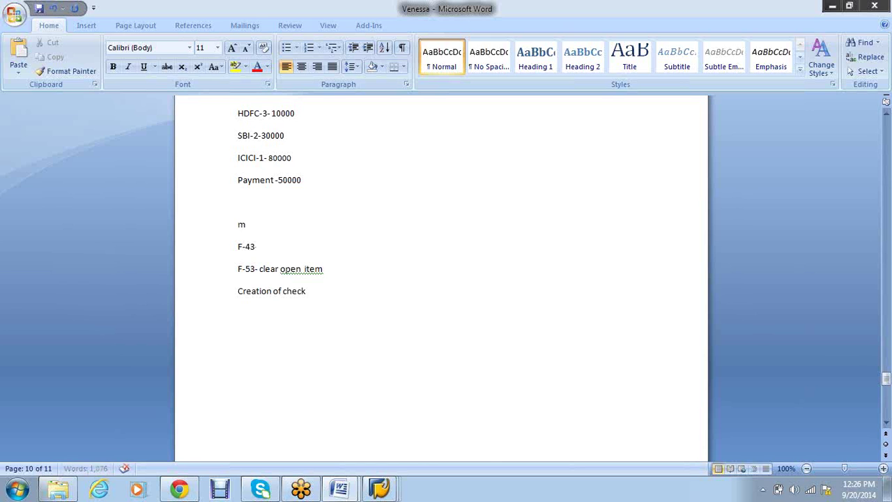
pyautogui.press('BackSpace')
pyautogui.write('Manual')
# Add an F110 section with F-43 and 'F110- a. Clear open item b. automatically system will update the check'
pyautogui.click(323, 292)
pyautogui.press('Return')
pyautogui.press('Return')
pyautogui.write('F110')
pyautogui.press('Return')
pyautogui.write('F-43')
pyautogui.press('Return')
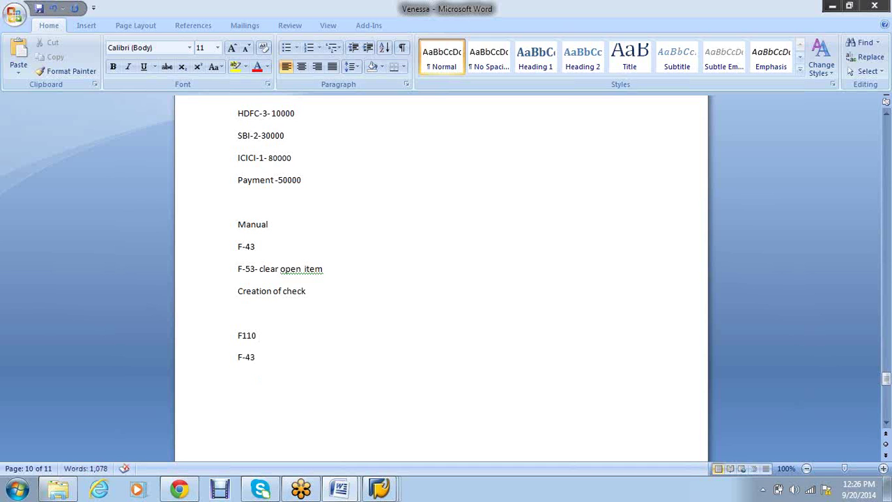
pyautogui.write('F110- a.')
pyautogui.write('Clear open')
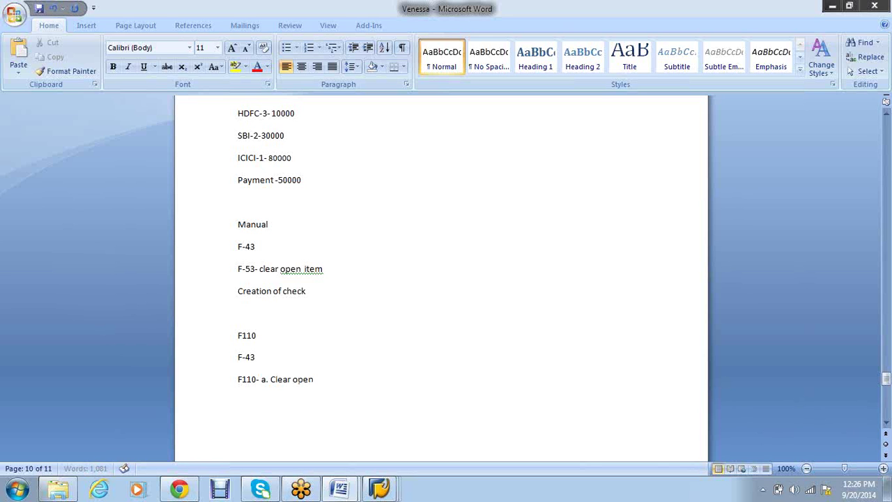
pyautogui.write(' item b. autom')
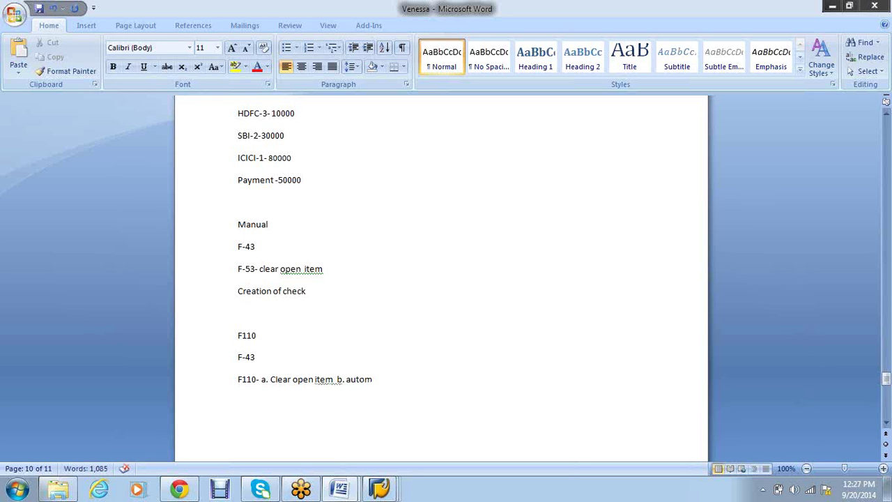
pyautogui.write('atically syst')
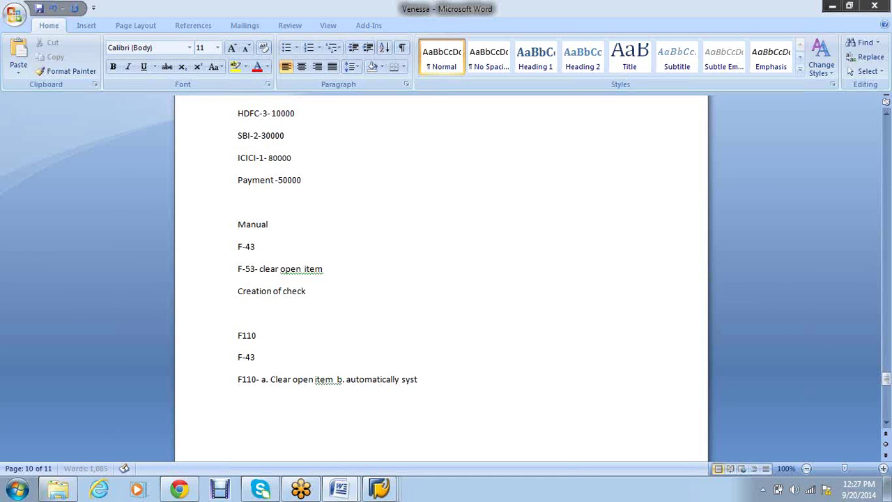
pyautogui.write('em will update the che')
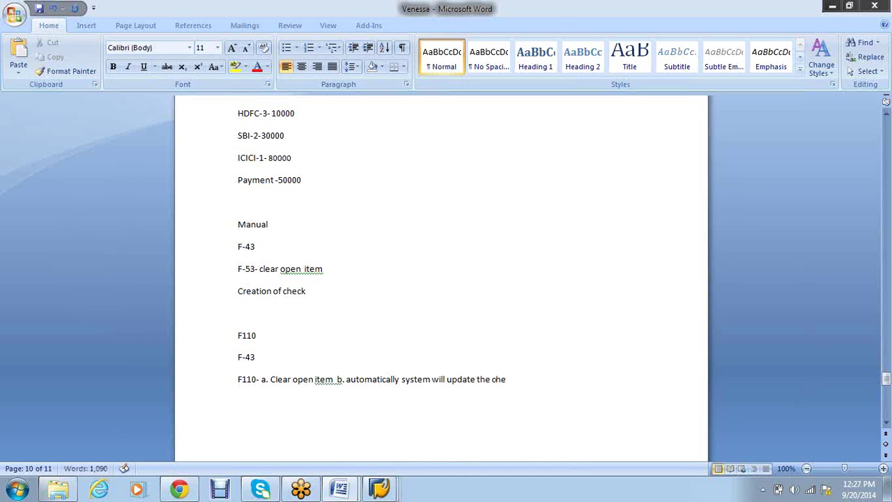
pyautogui.write('ck')
pyautogui.press('Return')
# Turn the F110 options into a numbered list: 1. automatically, then manually
pyautogui.click(365, 380)
pyautogui.moveTo(311, 292); pyautogui.dragTo(221, 290)
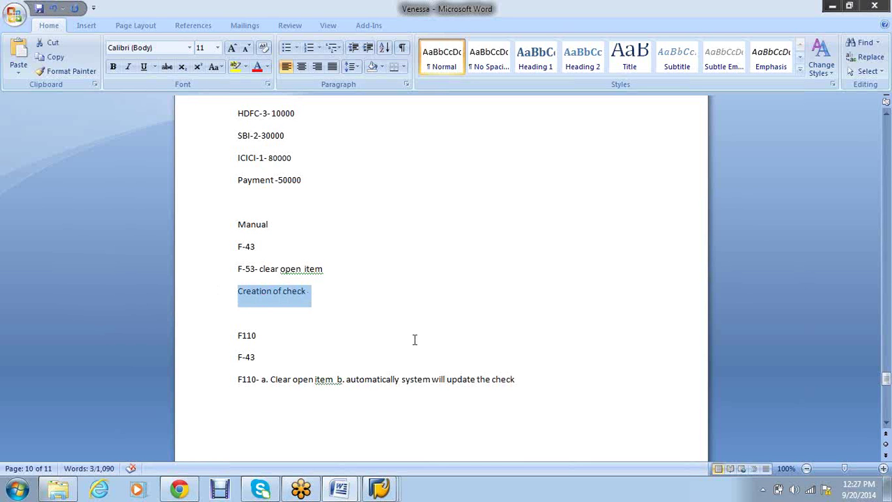
pyautogui.click(338, 379)
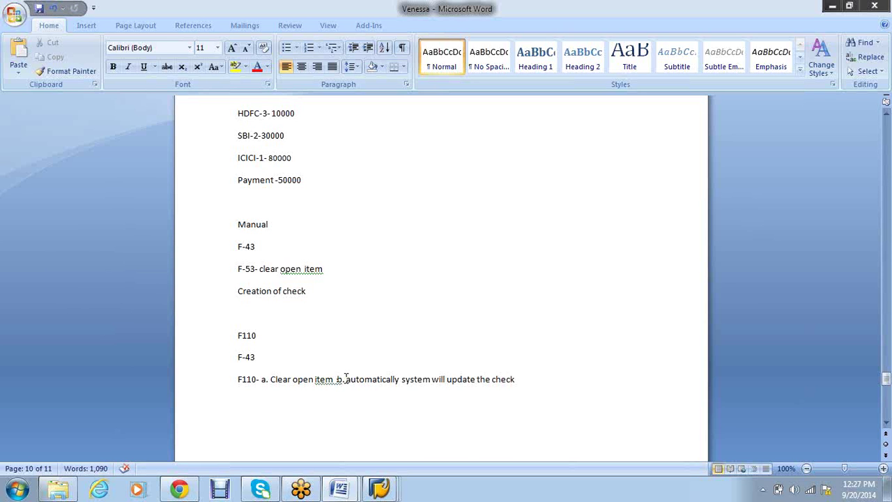
pyautogui.click(345, 379)
pyautogui.press('BackSpace')
pyautogui.press('BackSpace')
pyautogui.press('BackSpace')
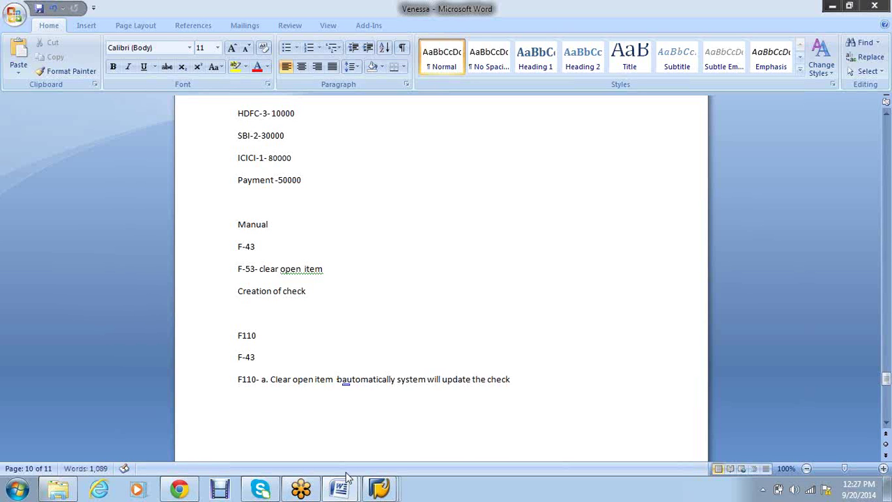
pyautogui.press('Return')
pyautogui.write('1.')
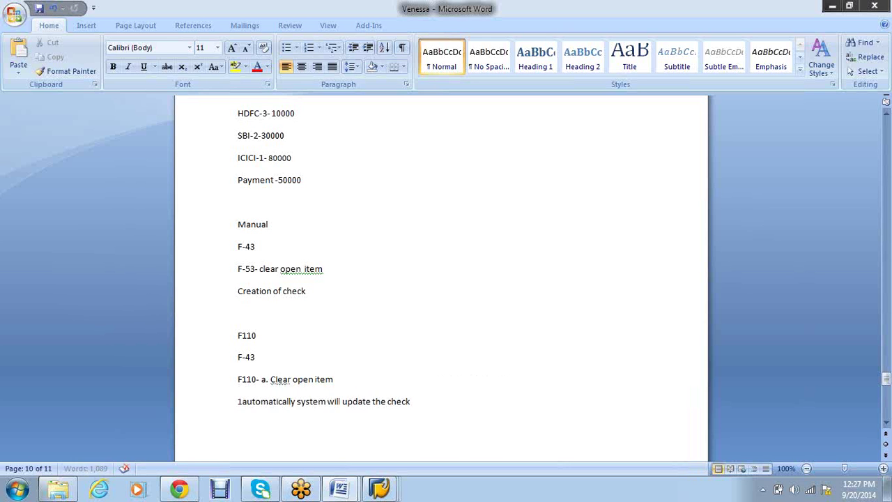
pyautogui.click(470, 401)
pyautogui.press('Return')
pyautogui.write('manu')
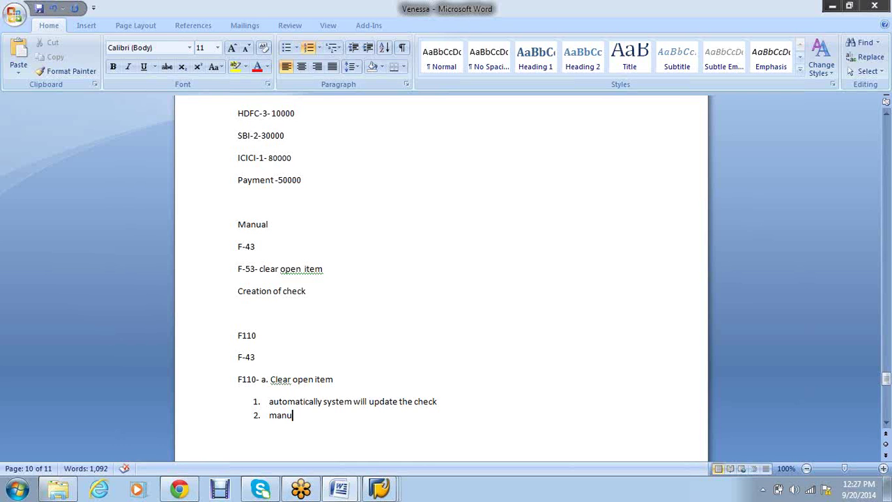
pyautogui.write('ally')
# Append '-FCh5' to Creation of check and '-FCH5' to the manually item
pyautogui.click(313, 291)
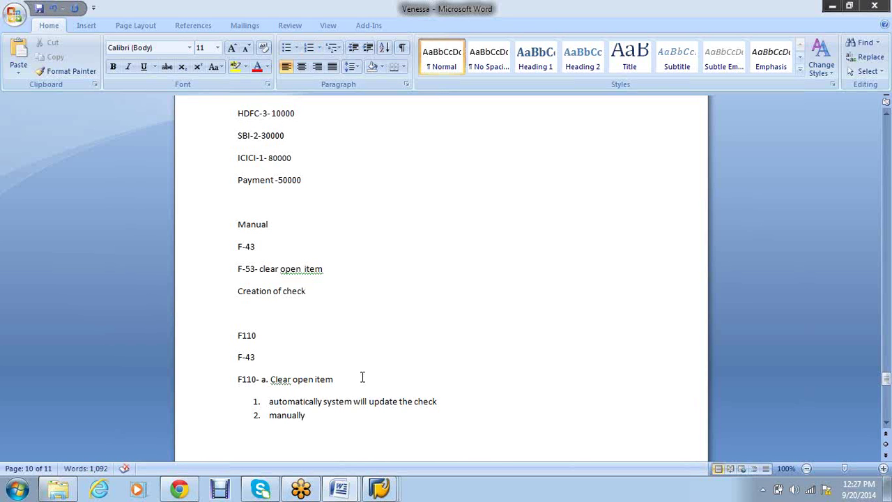
pyautogui.write('-FCh5')
pyautogui.click(332, 416)
pyautogui.write('-')
pyautogui.write('FCH5')
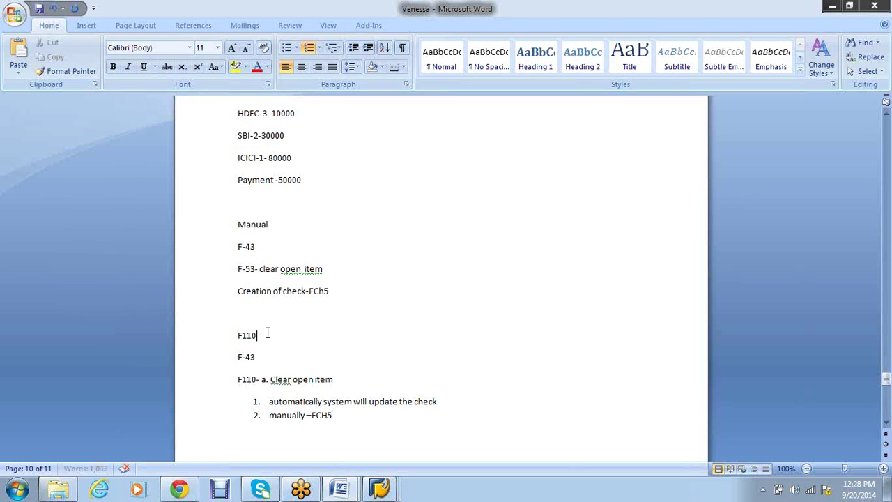
# Make the F110 heading bold and delete the blank line above it
pyautogui.moveTo(267, 332); pyautogui.dragTo(219, 332)
pyautogui.hotkey('ctrl', 'b')
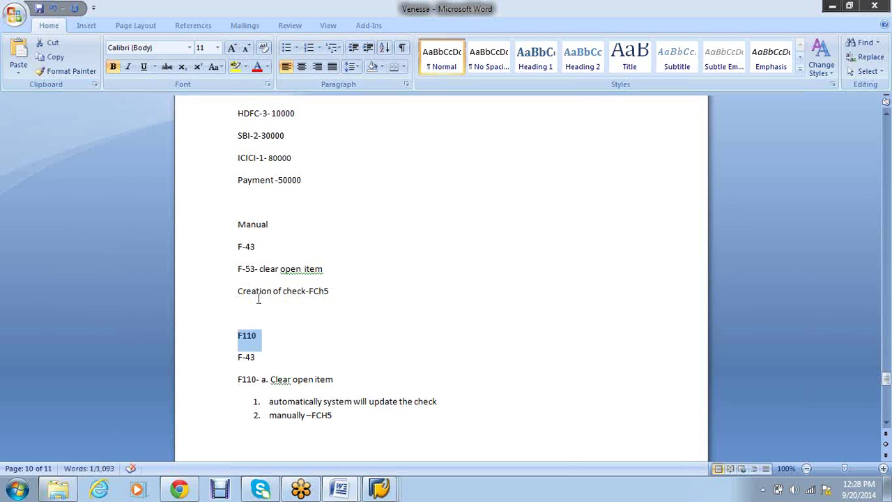
pyautogui.click(254, 313)
pyautogui.press('Delete')
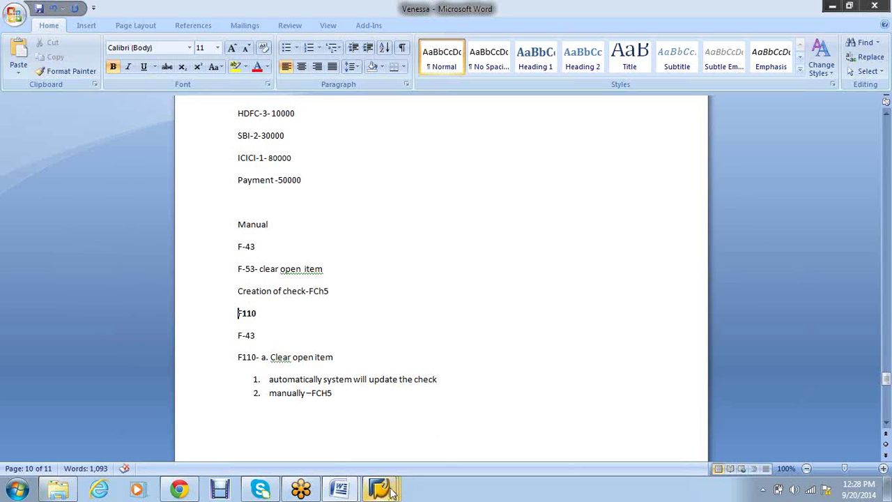
pyautogui.moveTo(391, 491)
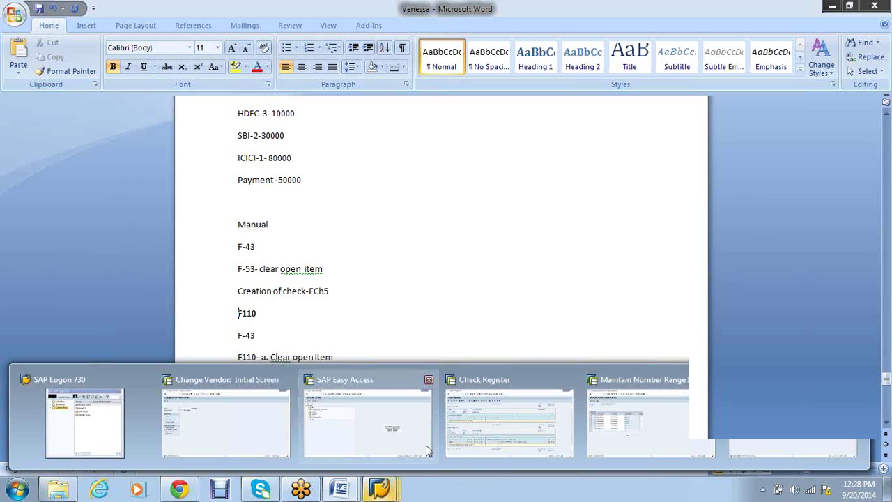
# Start an F-43 vendor invoice dated 20.09.2014
pyautogui.click(266, 422)
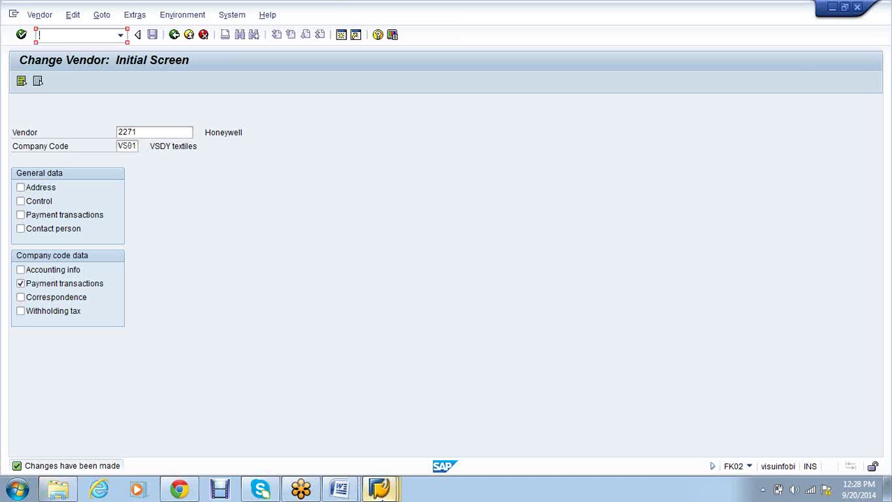
pyautogui.moveTo(381, 494)
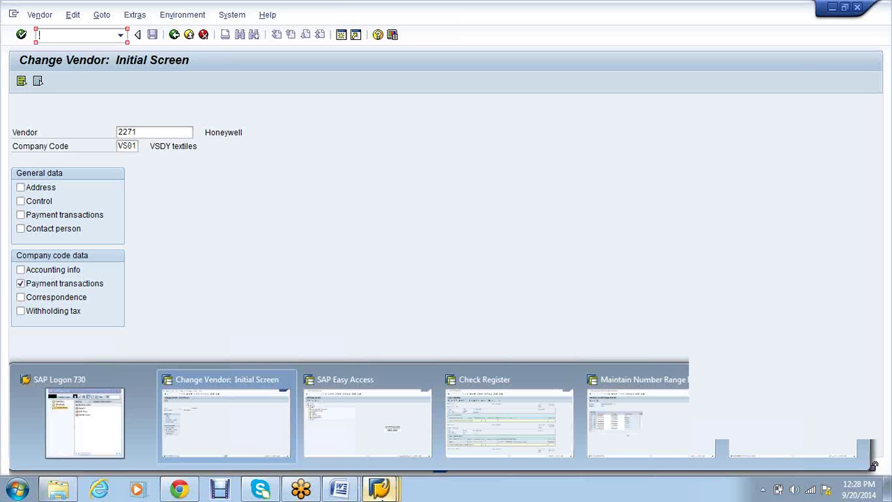
pyautogui.click(363, 435)
pyautogui.write('f-43')
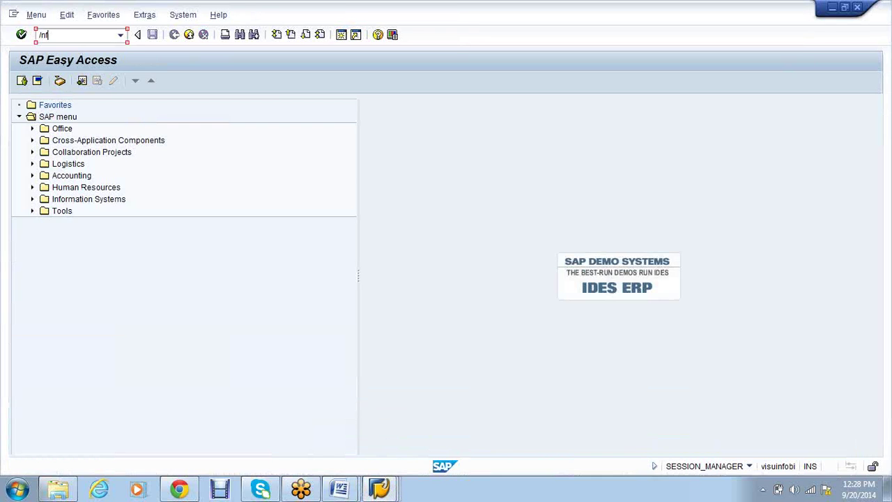
pyautogui.press('Return')
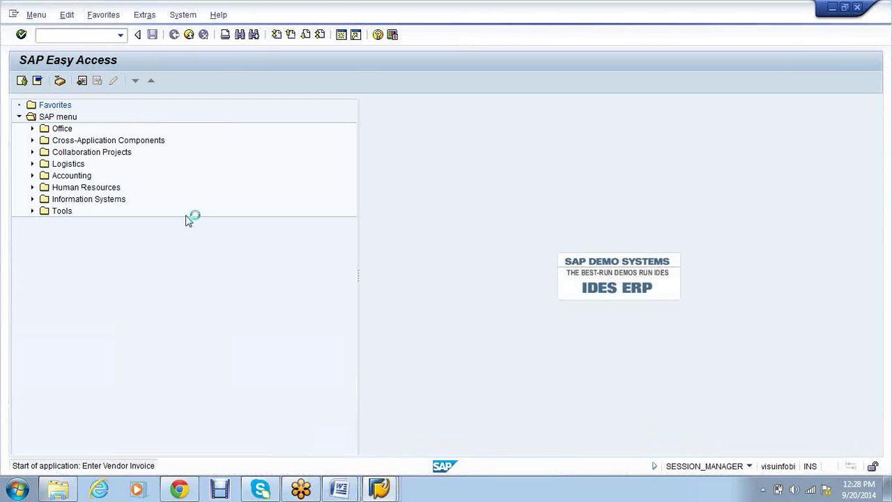
pyautogui.write('20.09.2014')
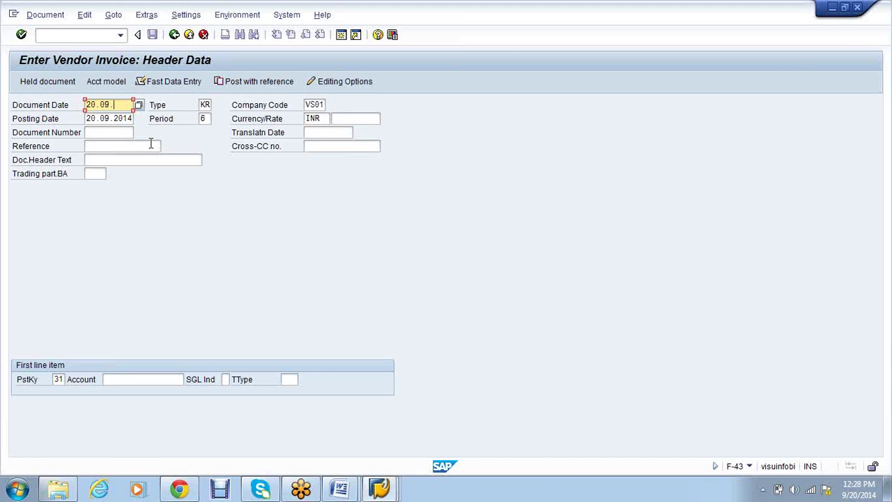
pyautogui.press('Tab')
pyautogui.press('Tab')
pyautogui.press('Tab')
pyautogui.press('Tab')
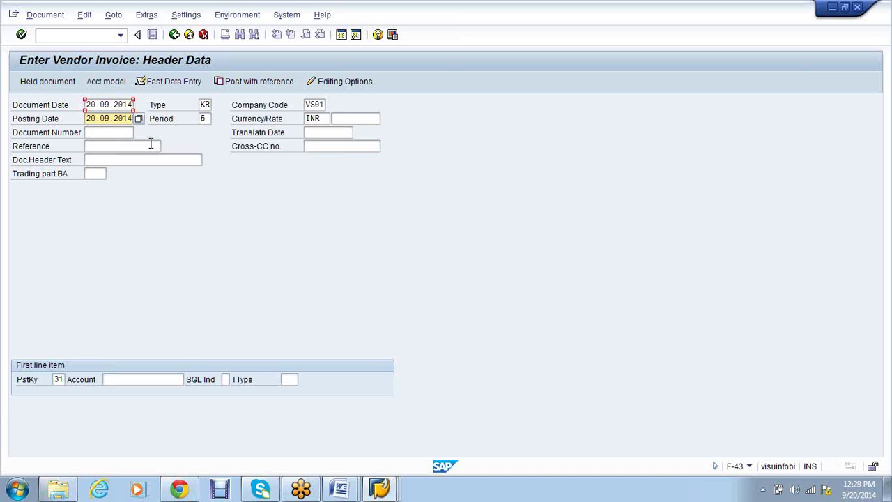
pyautogui.press('Tab')
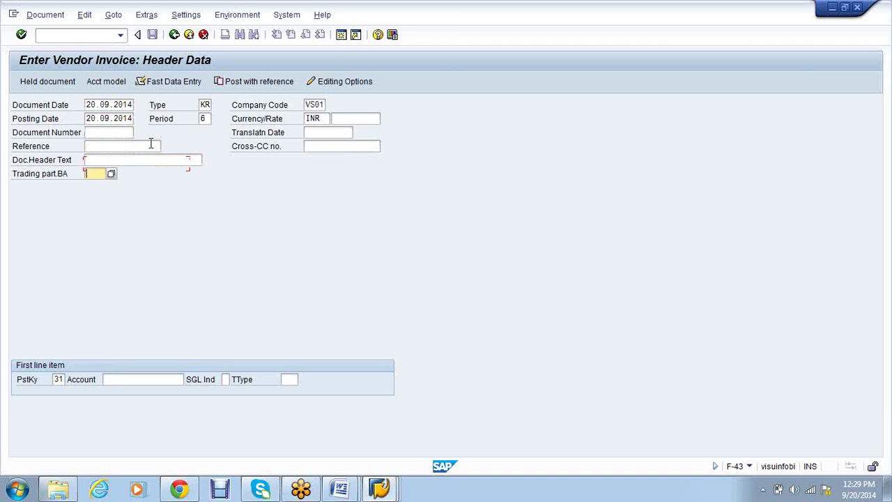
pyautogui.press('Tab')
pyautogui.press('Tab')
pyautogui.press('BackSpace')
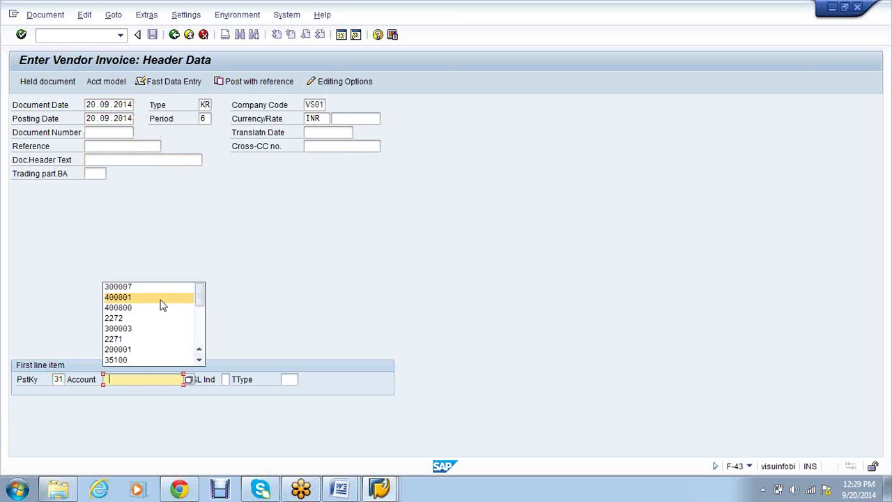
# Enter vendor 2271 for 10,000 INR with payment terms 0001 and posting key 40 next
pyautogui.click(135, 340)
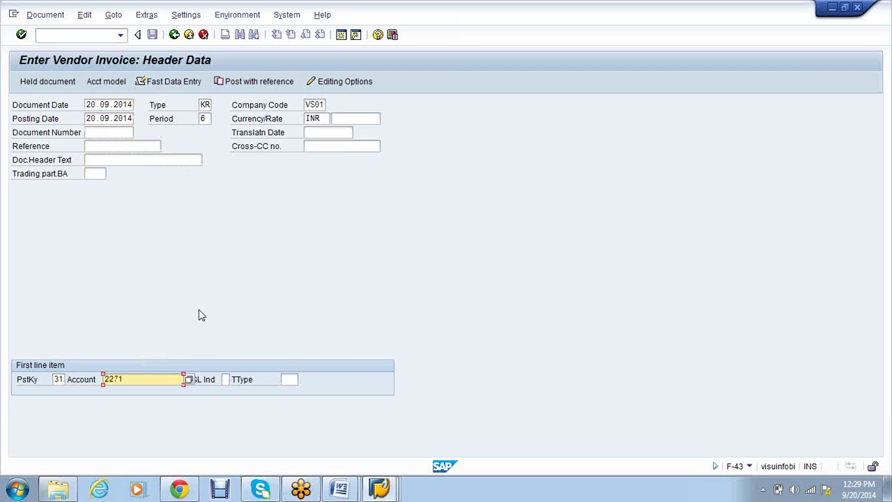
pyautogui.press('Return')
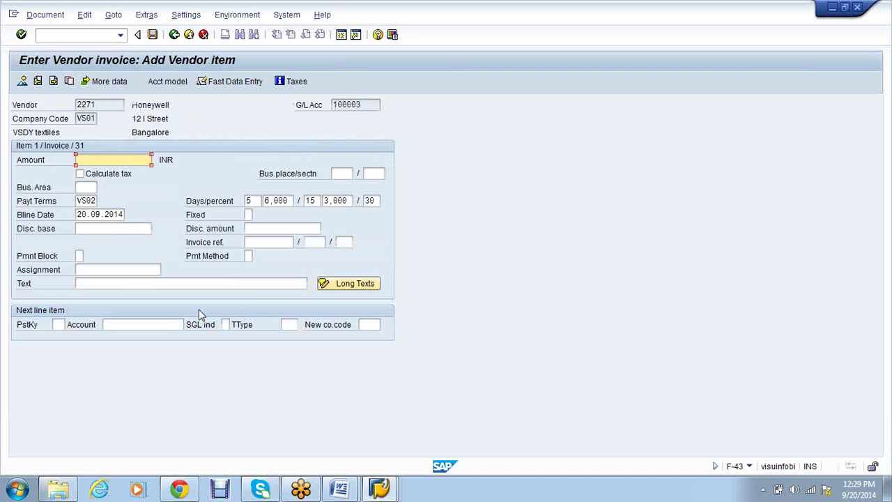
pyautogui.write('10000')
pyautogui.press('Tab')
pyautogui.press('Tab')
pyautogui.press('Tab')
pyautogui.press('Tab')
pyautogui.press('Tab')
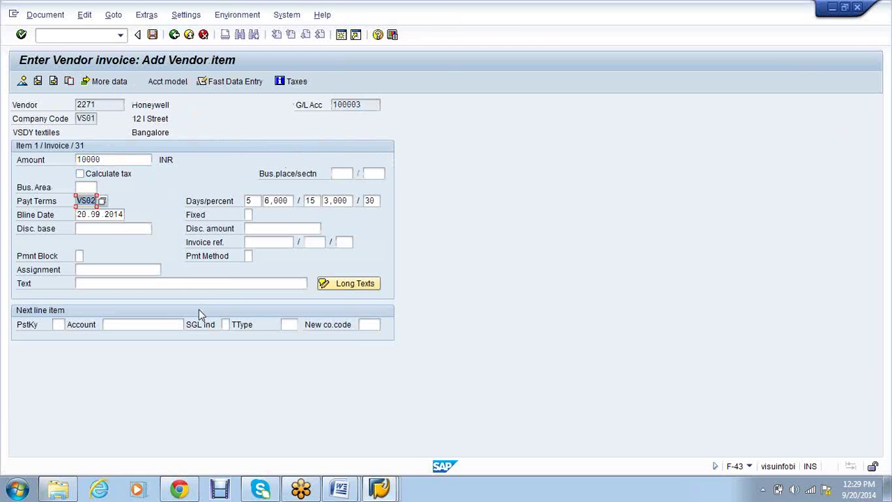
pyautogui.press('Delete')
pyautogui.write('0001')
pyautogui.press('Tab')
pyautogui.press('Tab')
pyautogui.press('Tab')
pyautogui.press('Tab')
pyautogui.press('Tab')
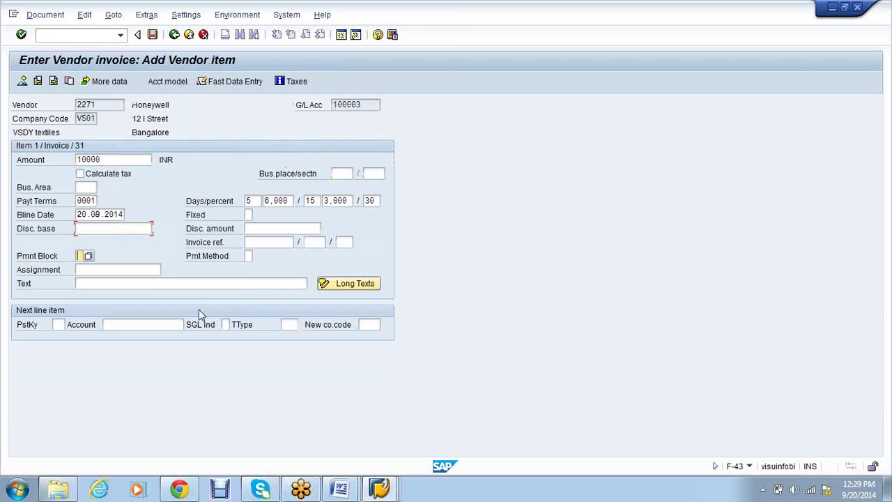
pyautogui.press('Tab')
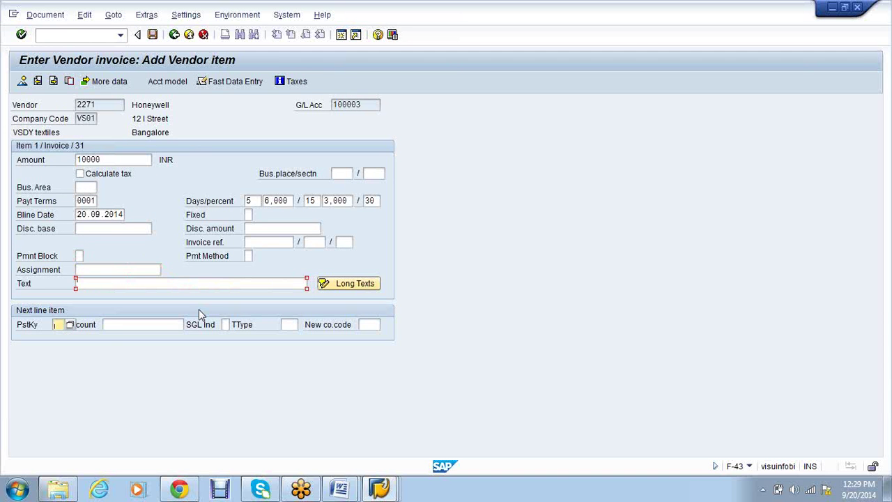
pyautogui.write('40')
pyautogui.press('Tab')
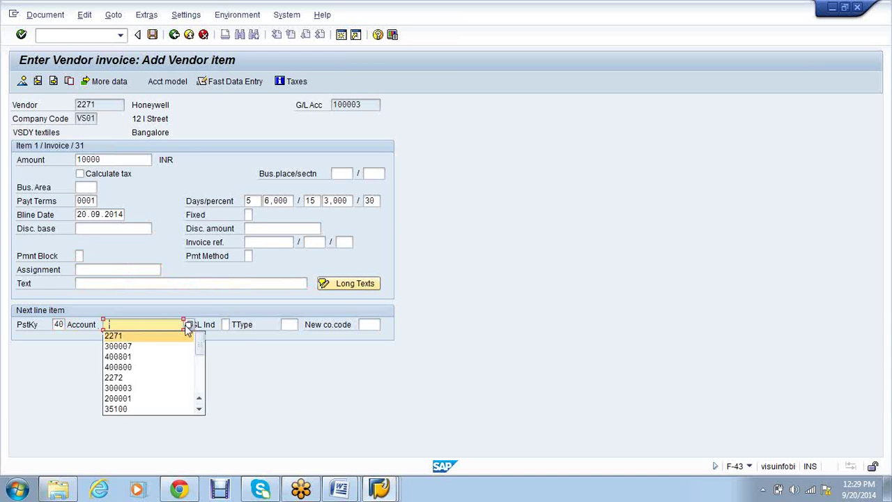
# Offset against Credit Purchase account 300003 for the balancing amount and post the invoice
pyautogui.click(188, 325)
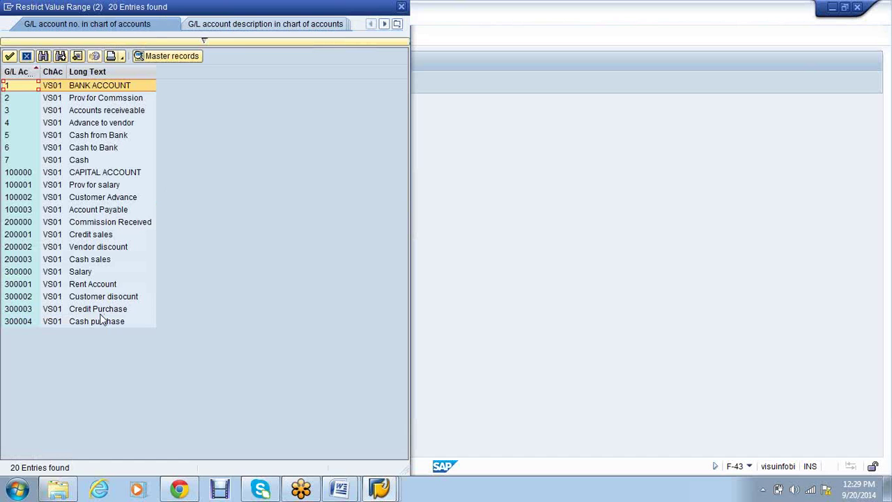
pyautogui.doubleClick(100, 312)
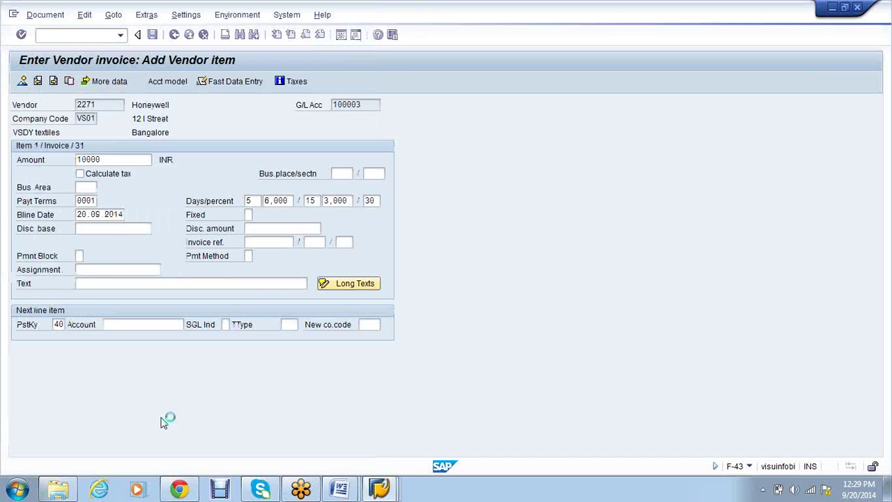
pyautogui.press('Return')
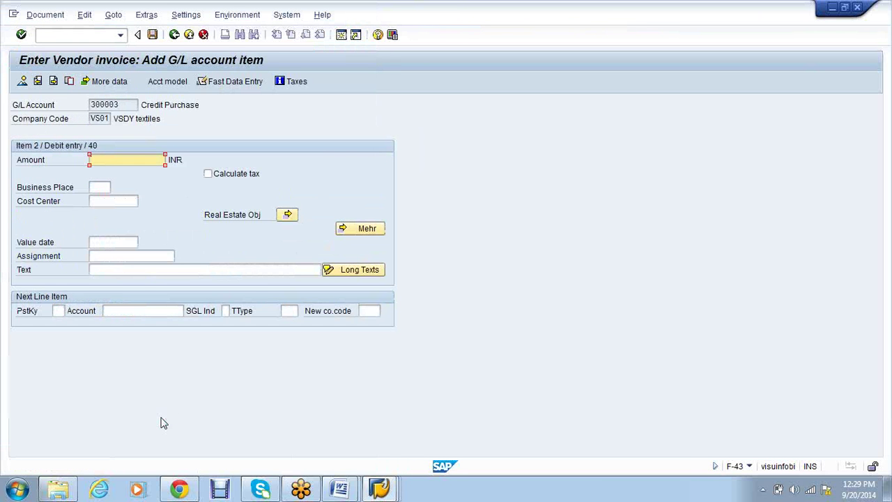
pyautogui.write('*')
pyautogui.press('Return')
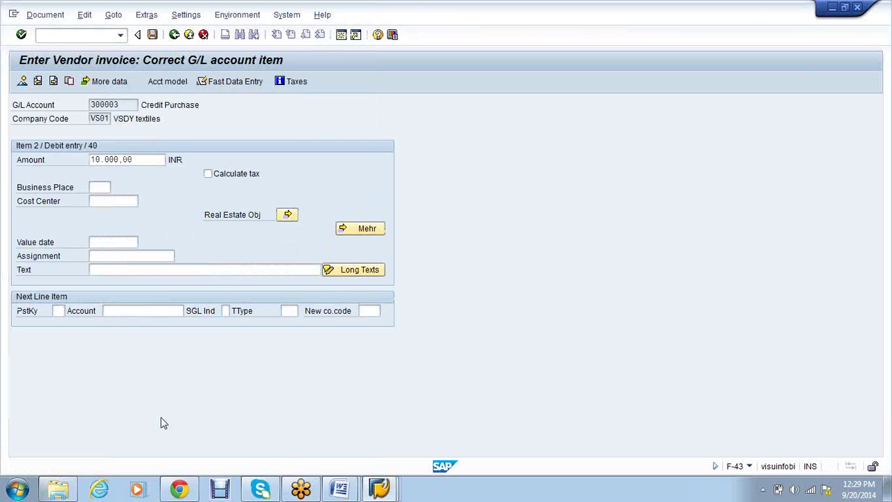
pyautogui.hotkey('ctrl', 's')
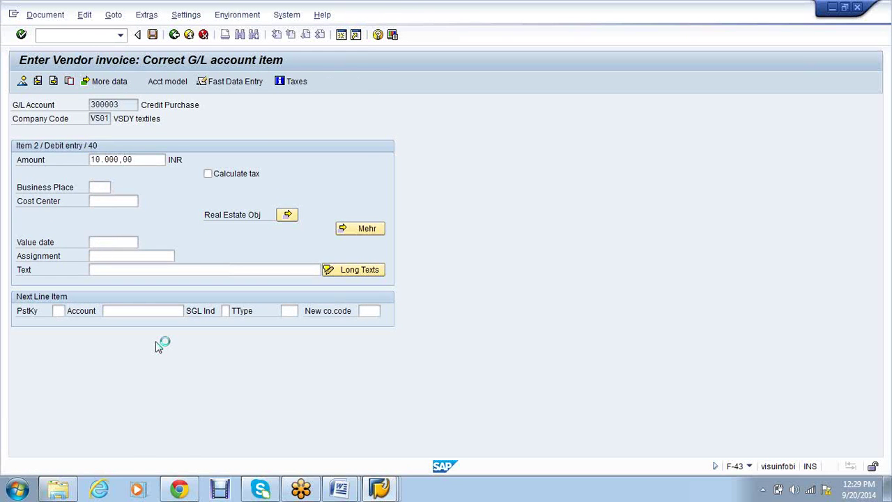
# Start a second invoice dated 20.09.2014 for vendor 2272 of 30,000 INR
pyautogui.write('20')
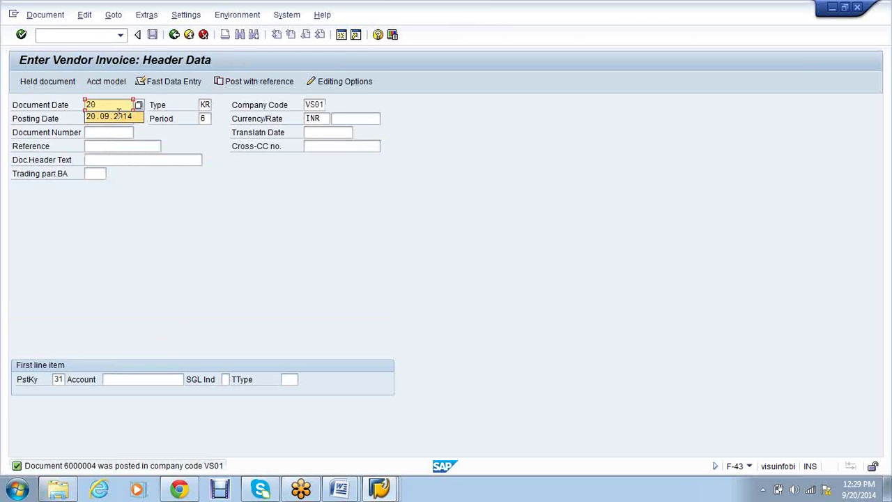
pyautogui.click(119, 116)
pyautogui.click(126, 379)
pyautogui.write('2272')
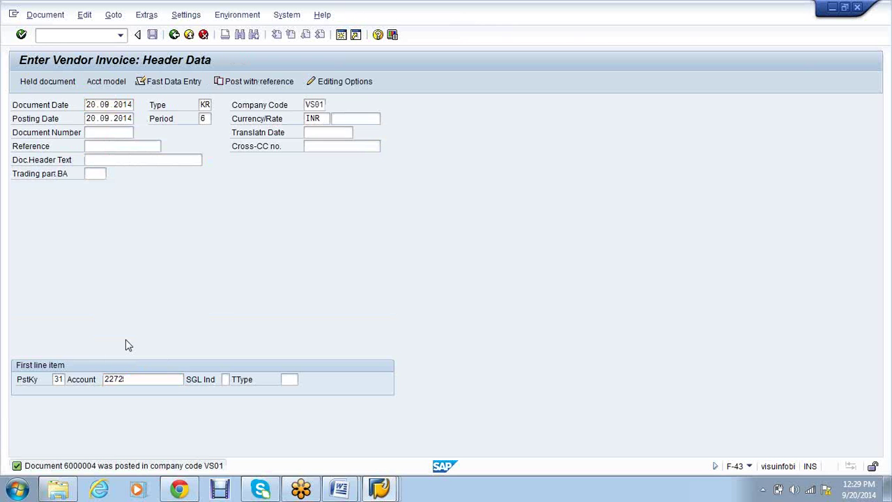
pyautogui.press('Return')
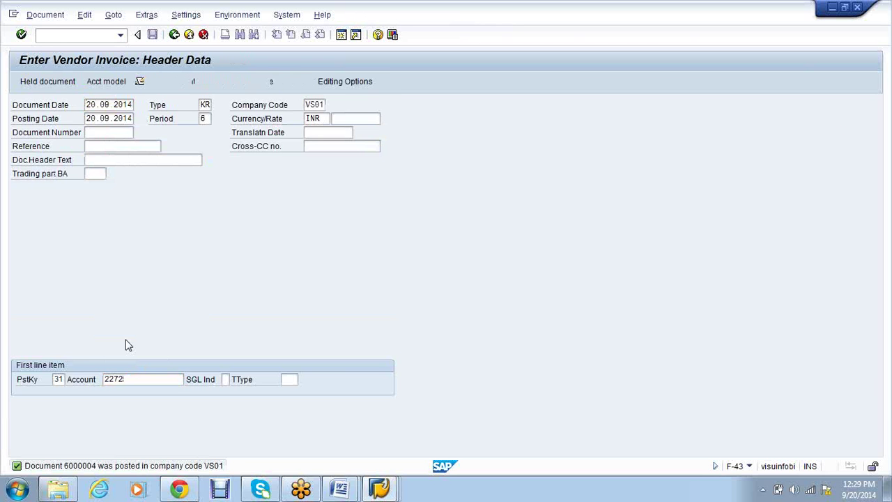
pyautogui.write('30000')
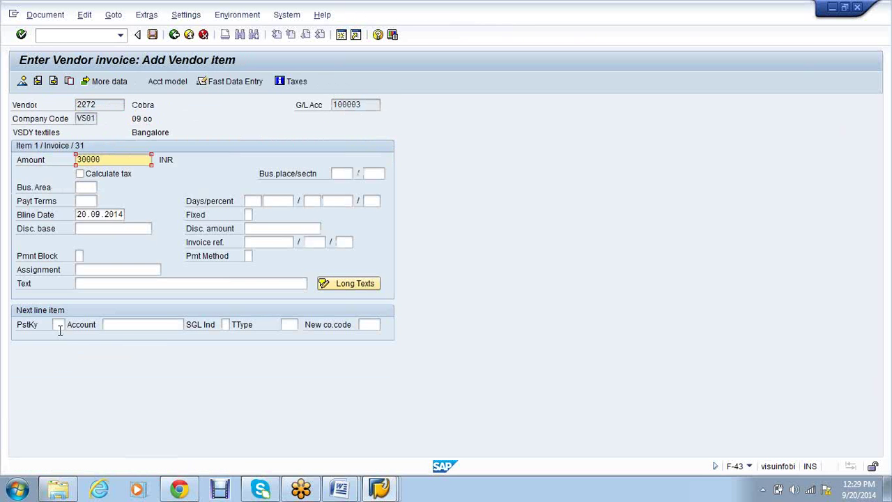
# Debit account 300003 with posting key 40 for the balancing 30,000
pyautogui.click(59, 324)
pyautogui.write('40')
pyautogui.press('Tab')
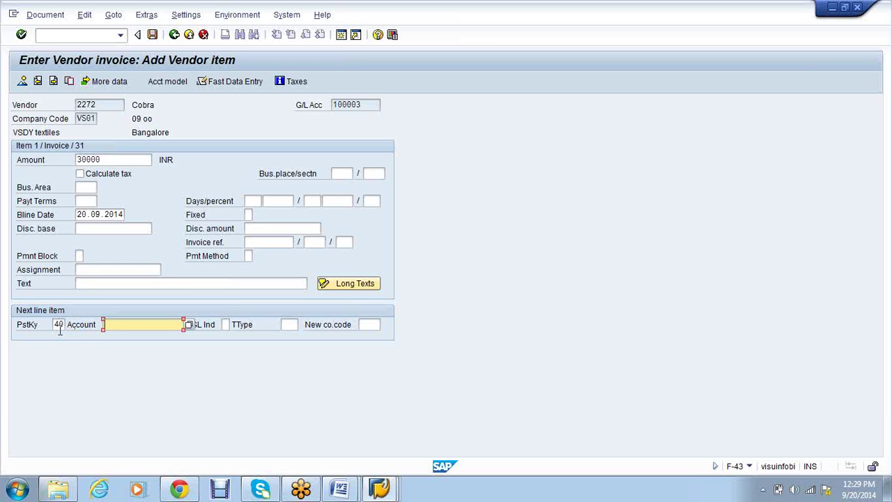
pyautogui.click(111, 346)
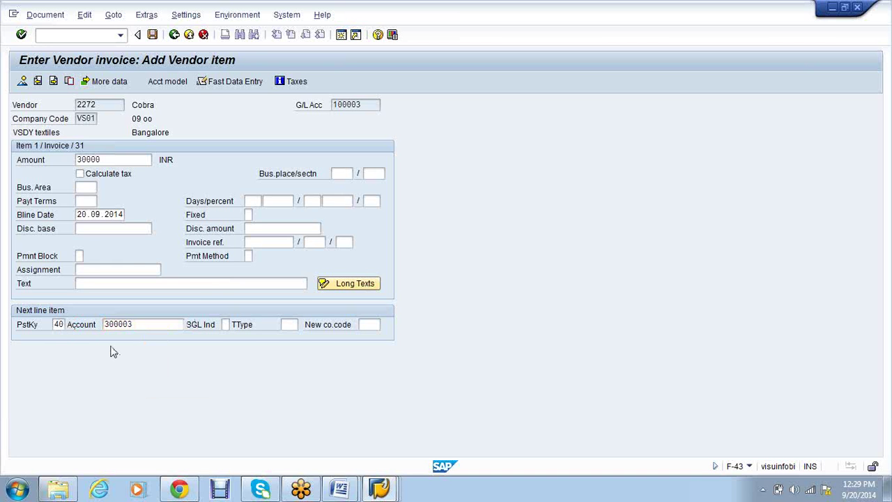
pyautogui.press('Return')
pyautogui.write('*')
pyautogui.press('Return')
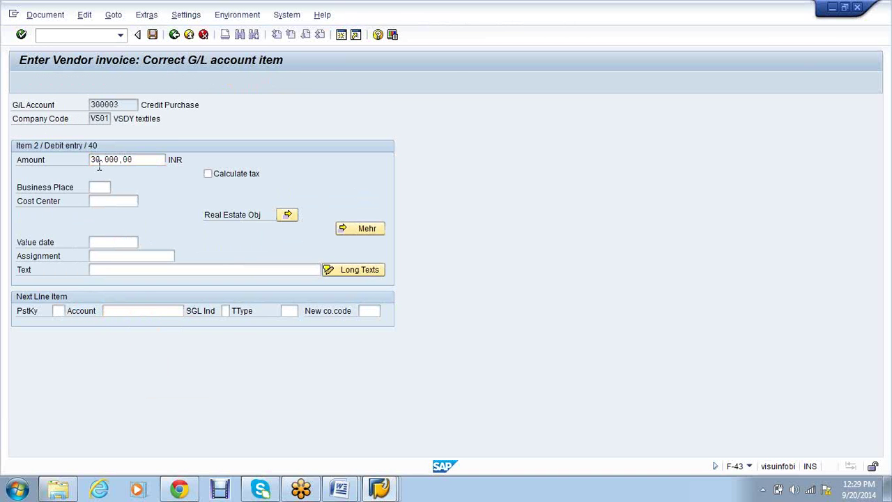
pyautogui.click(68, 35)
# Run FBL1N for vendor accounts 2271 to 2272 in company code VS01
pyautogui.write('/nfbl1')
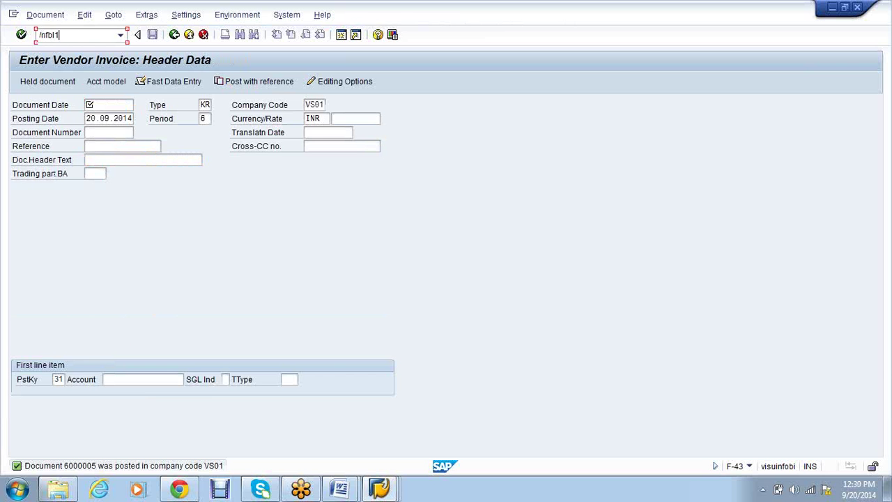
pyautogui.write('n')
pyautogui.press('Return')
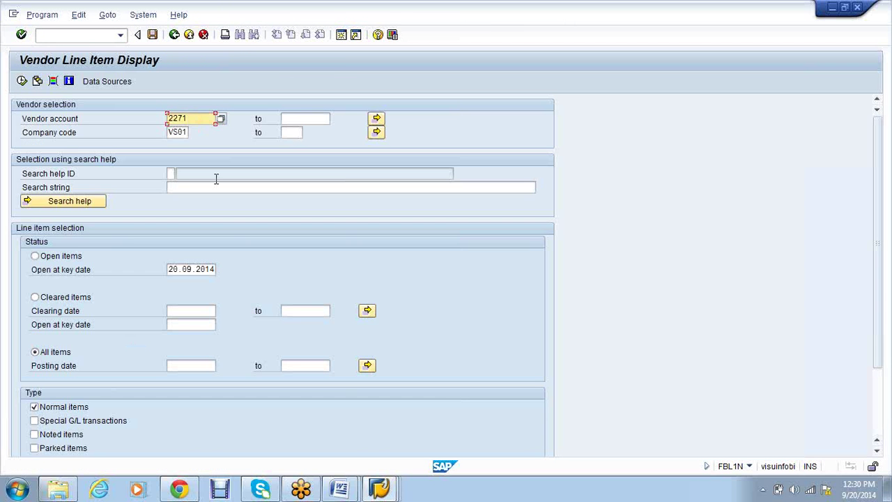
pyautogui.press('Tab')
pyautogui.write('2272')
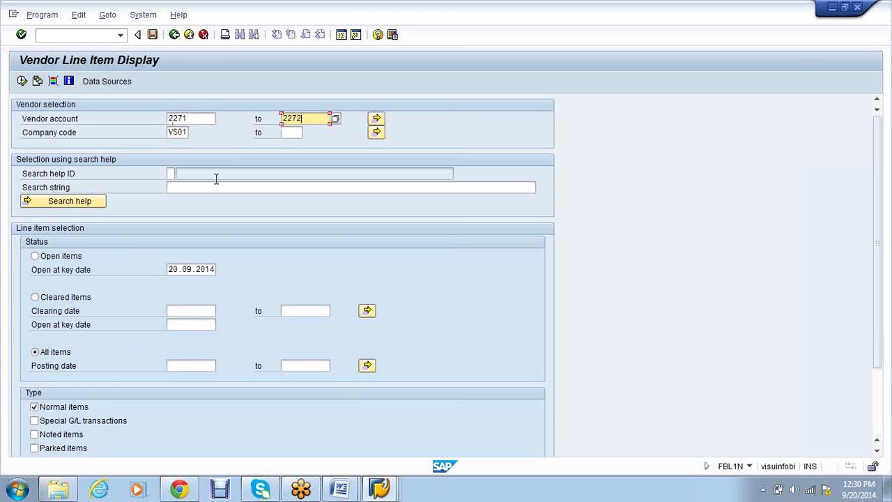
pyautogui.click(21, 80)
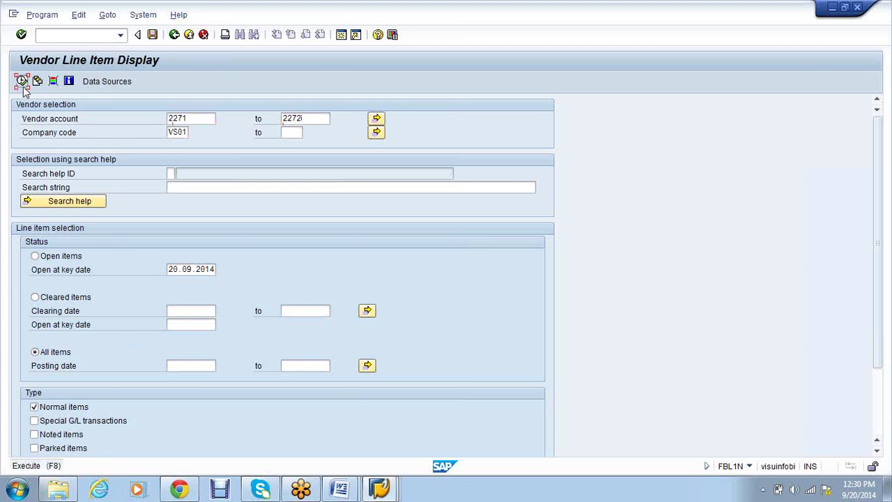
pyautogui.click(22, 80)
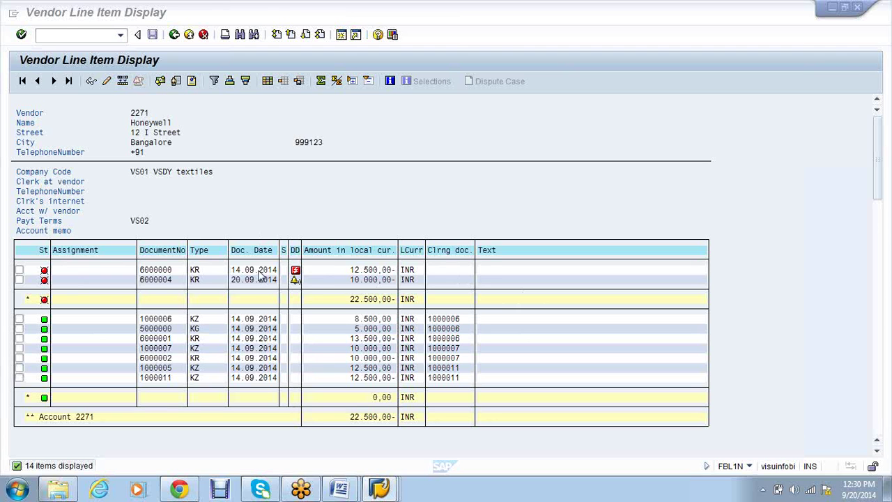
# Edit the line item of vendor 2271's invoice 6000000 and save the change
pyautogui.click(260, 275)
pyautogui.doubleClick(261, 275)
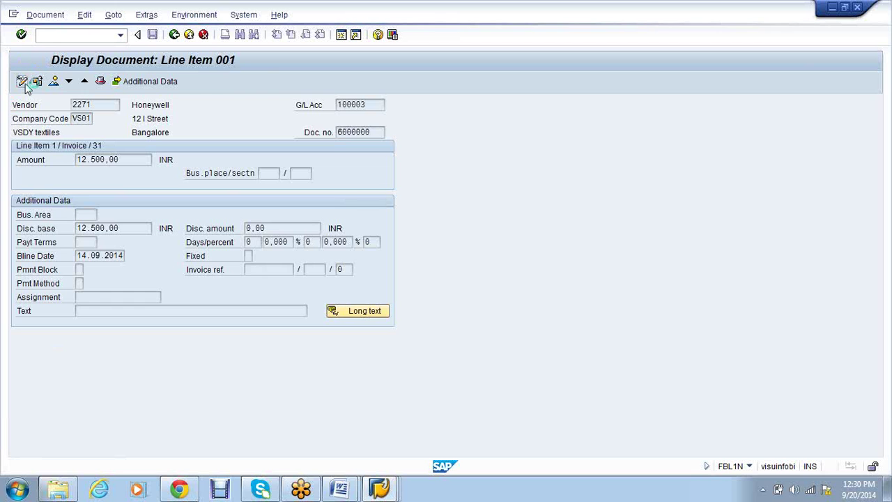
pyautogui.click(23, 81)
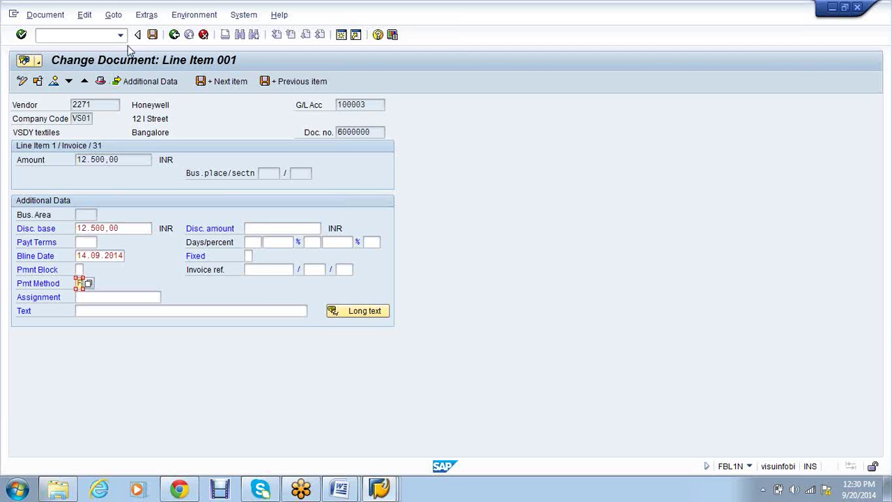
pyautogui.click(152, 34)
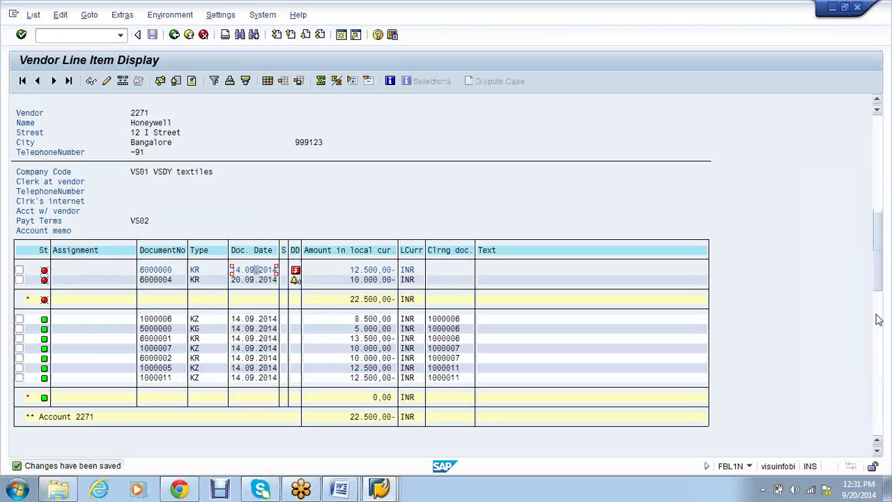
# Scroll down to review vendor 2272's line items
pyautogui.moveTo(878, 394); pyautogui.dragTo(884, 310)
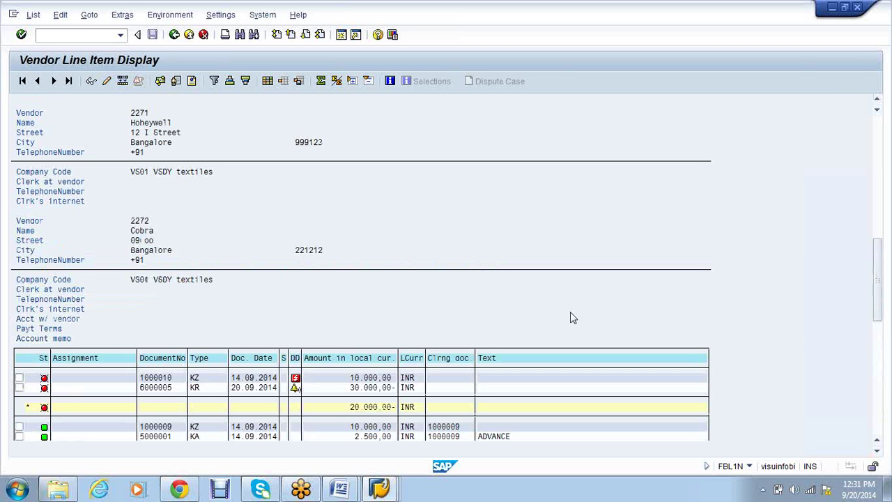
pyautogui.scroll(-1, 570, 313)
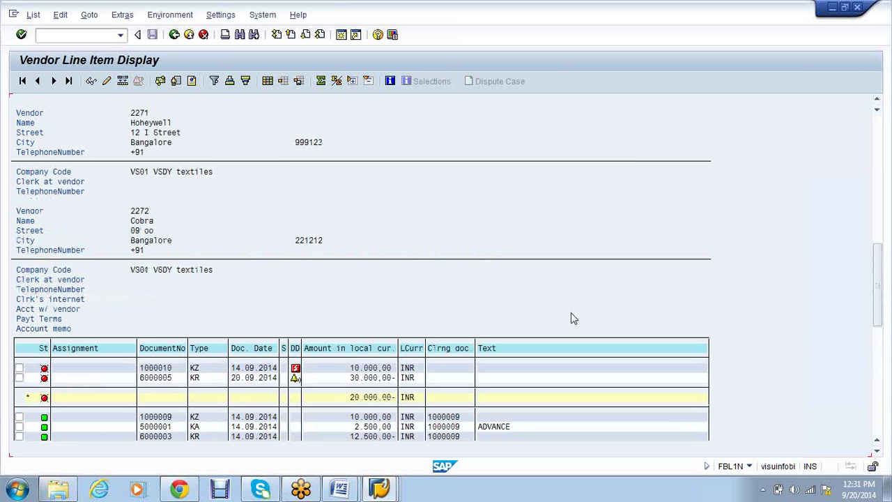
pyautogui.scroll(-1, 570, 315)
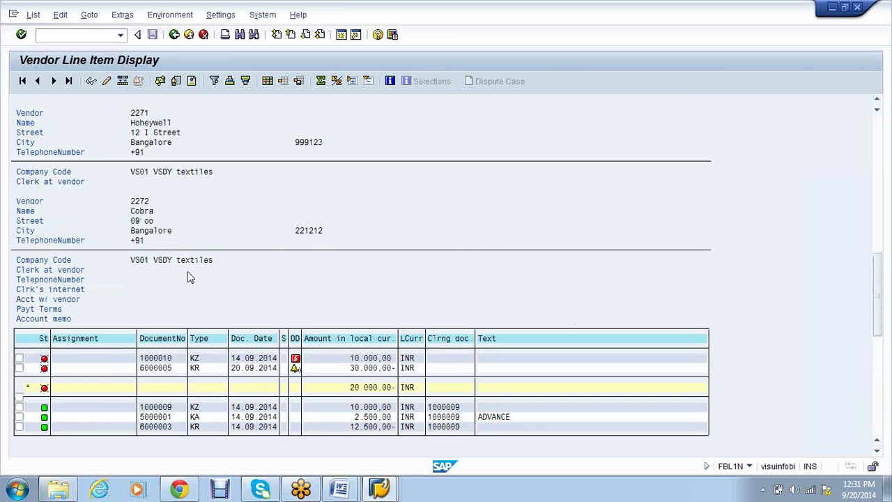
pyautogui.scroll(-2, 188, 273)
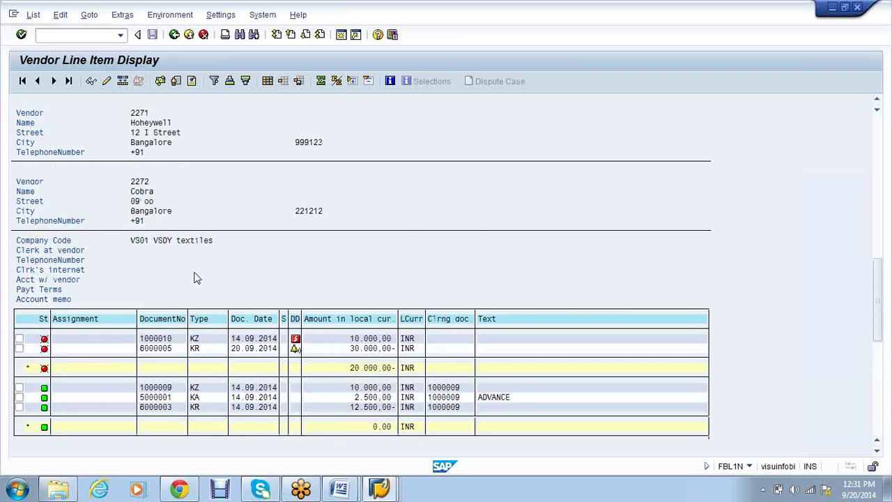
pyautogui.scroll(-4, 196, 278)
pyautogui.scroll(-2, 269, 367)
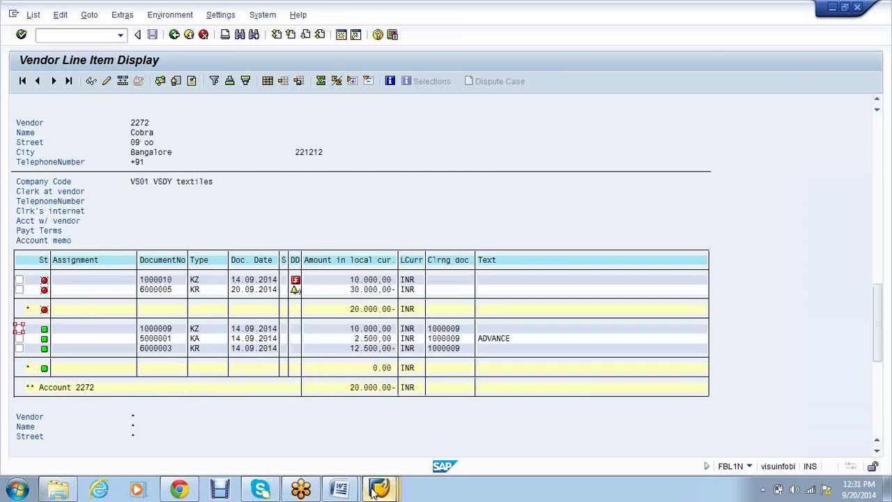
# Switch to the Check Register session, ready to enter a transaction code
pyautogui.moveTo(376, 490)
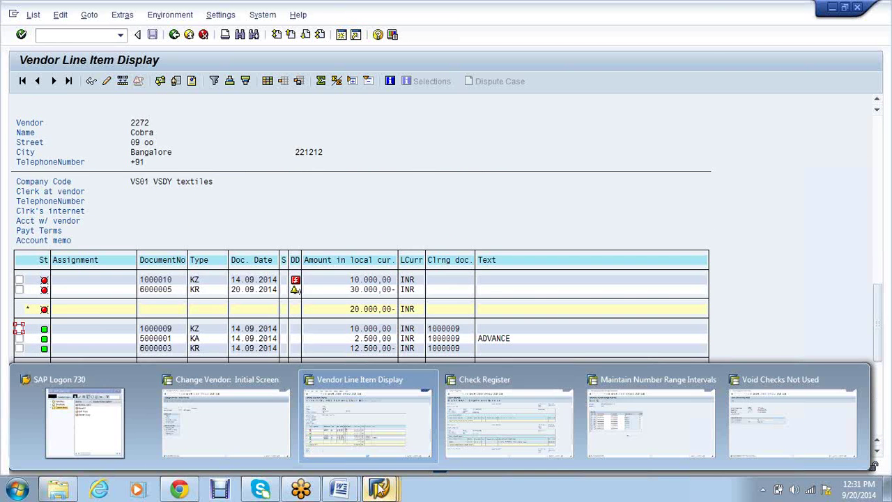
pyautogui.click(517, 422)
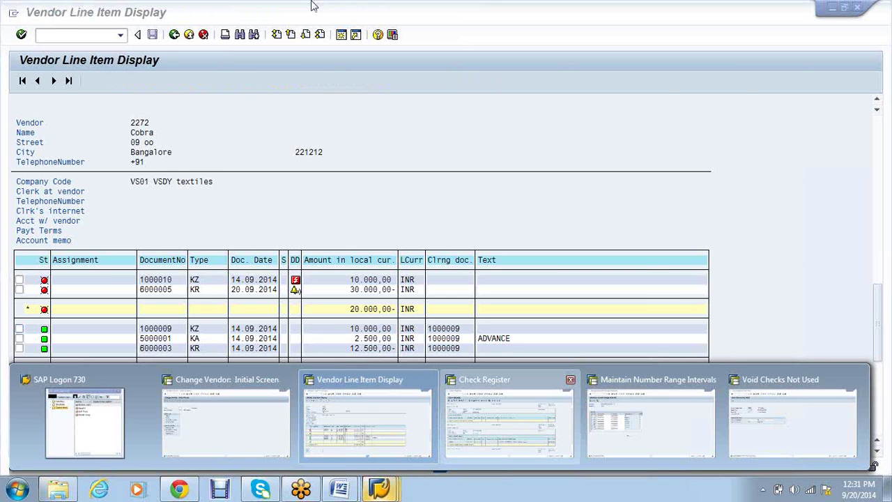
pyautogui.click(88, 38)
# Start F110 with run date 20.09.2014 and identification VSAP1, then go to Parameters
pyautogui.write('/nf-58')
pyautogui.press('Return')
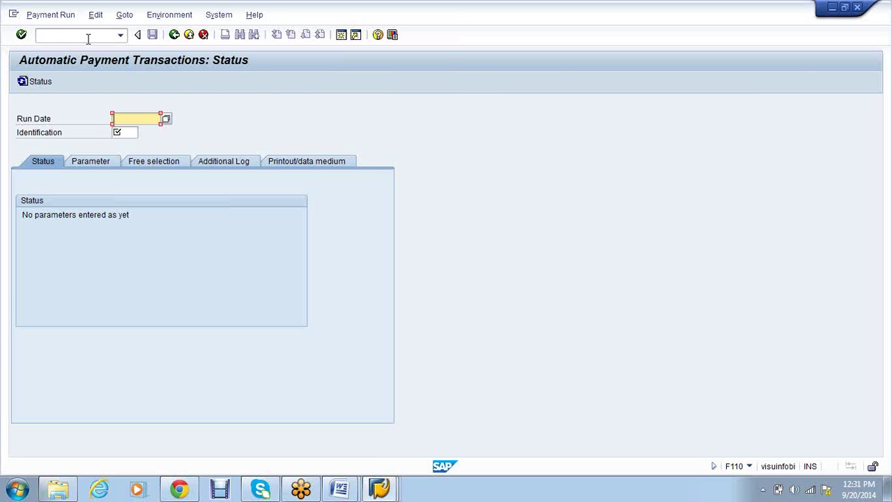
pyautogui.write('20.09.2014')
pyautogui.press('Tab')
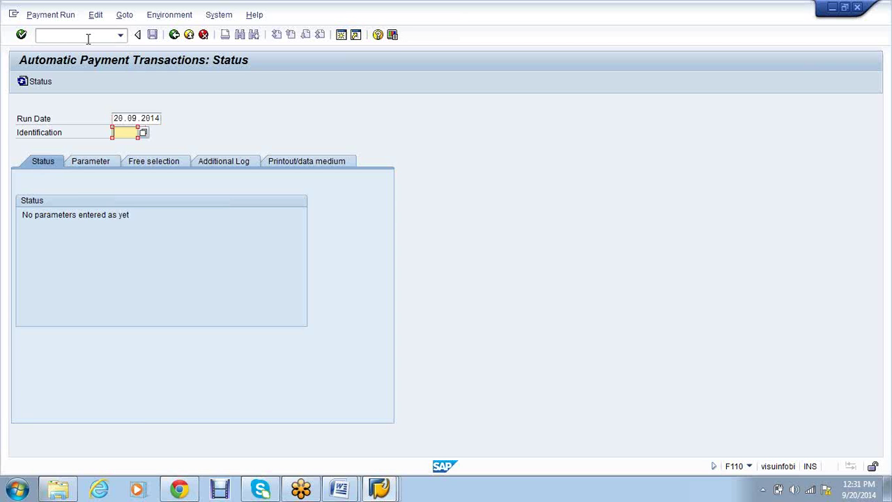
pyautogui.write('VSAP1')
pyautogui.click(81, 164)
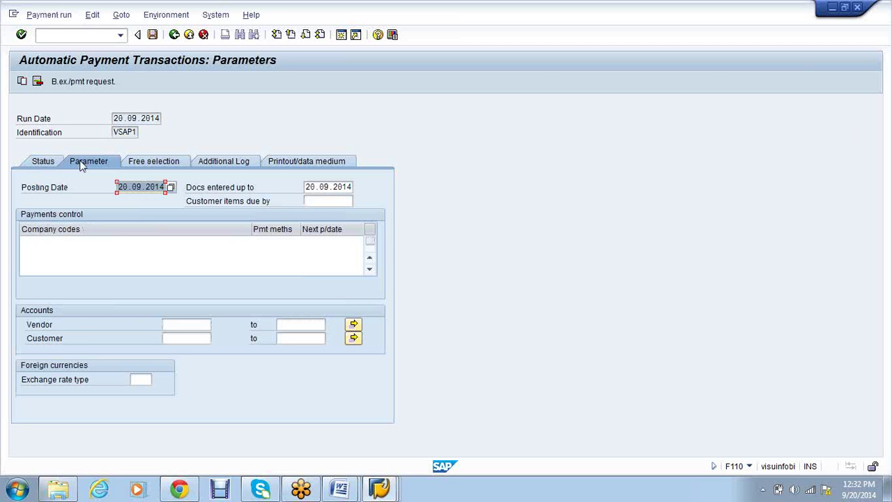
# Enter company code VS01, payment method F, next date 21.09.2014 and vendors 2271–2272
pyautogui.click(70, 244)
pyautogui.write('Vs01')
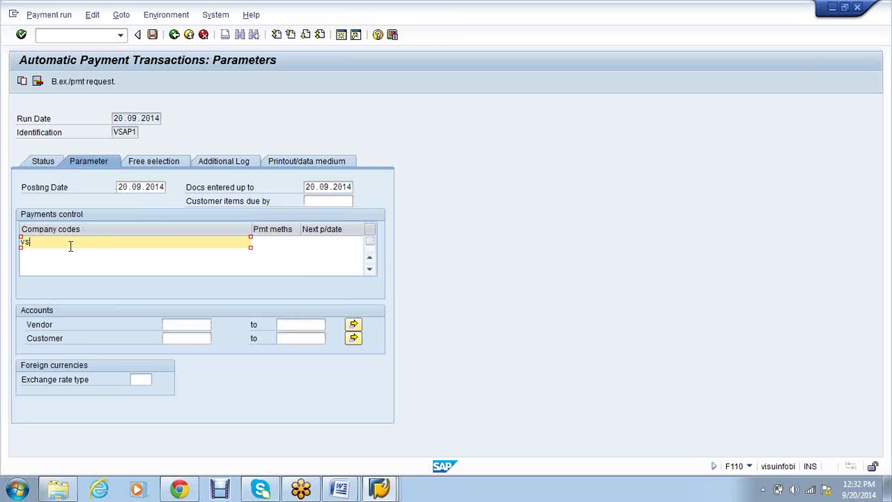
pyautogui.press('Tab')
pyautogui.write('F')
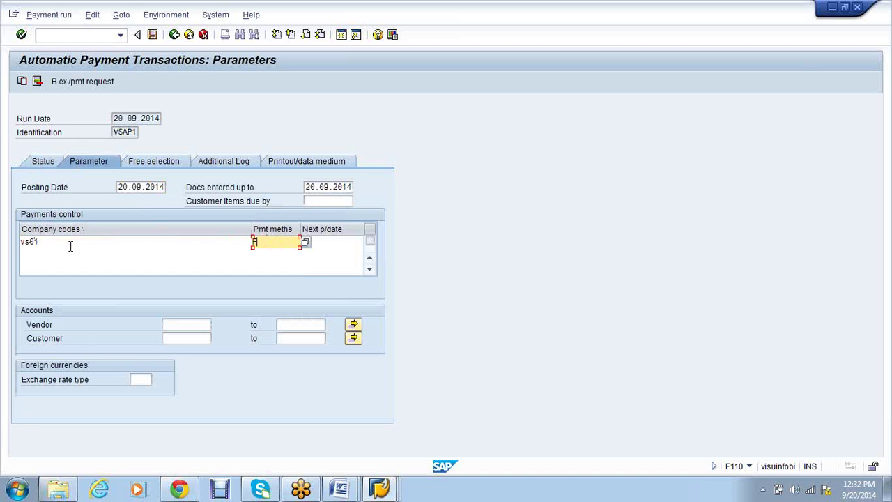
pyautogui.press('Tab')
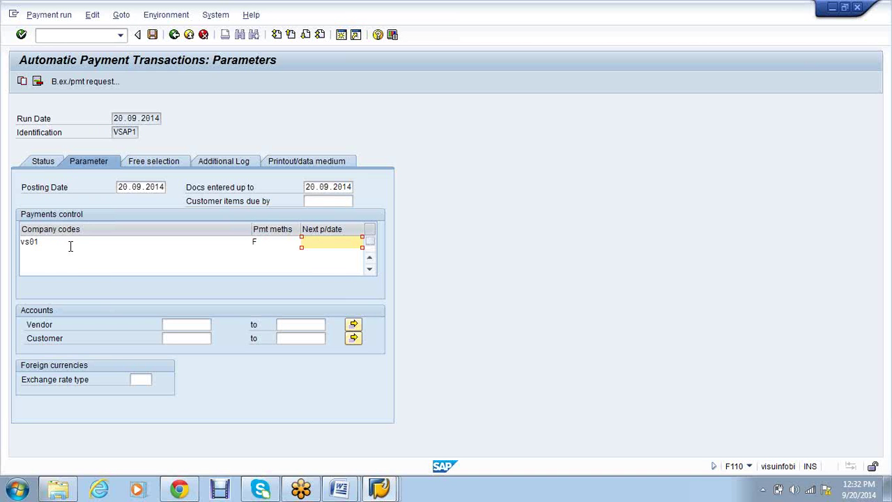
pyautogui.write('21.09.2014')
pyautogui.click(183, 326)
pyautogui.write('22')
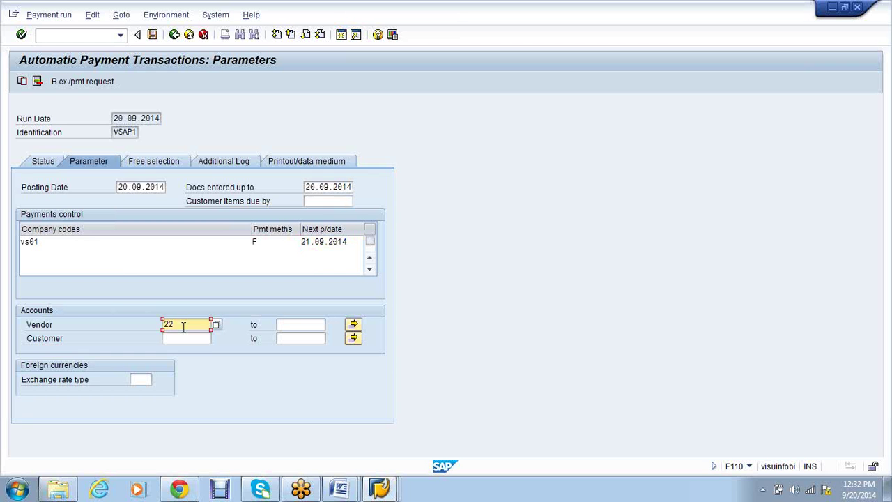
pyautogui.write('71')
pyautogui.press('Tab')
pyautogui.write('22')
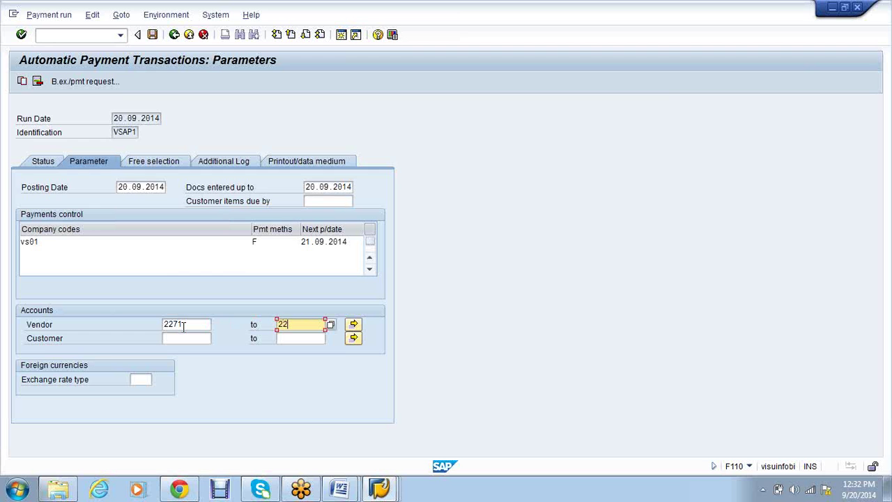
pyautogui.write('72')
pyautogui.click(238, 164)
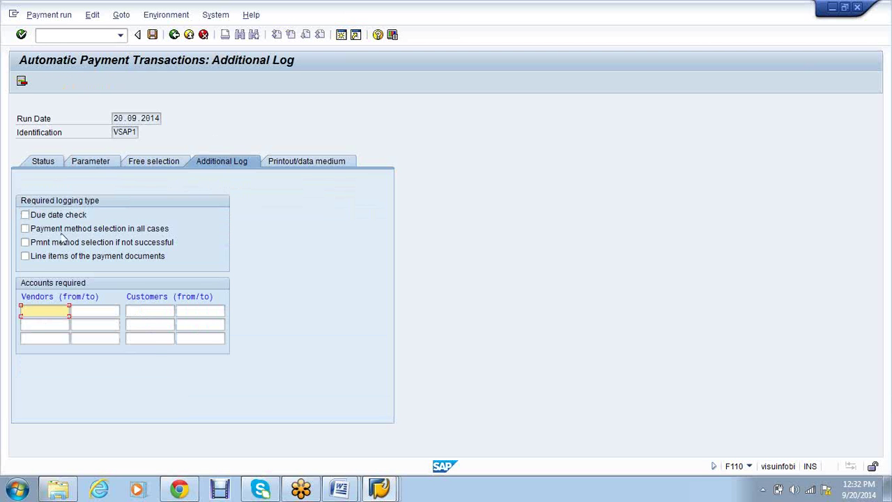
# Log due date checks, payment method selection in all cases and line items for vendor 2271
pyautogui.click(60, 218)
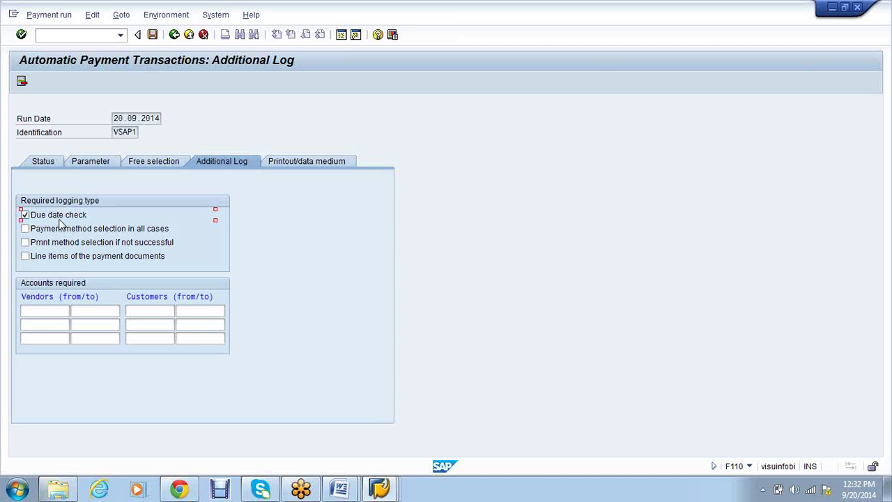
pyautogui.click(72, 231)
pyautogui.click(85, 260)
pyautogui.click(52, 312)
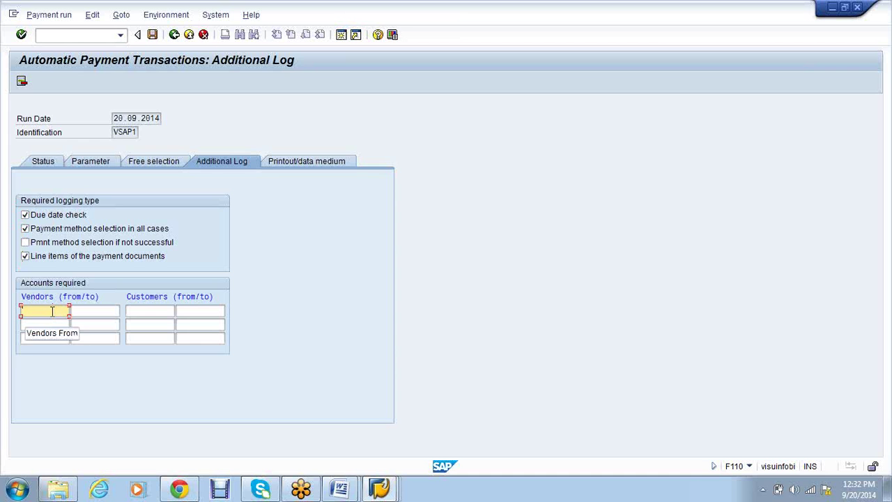
pyautogui.write('2271')
pyautogui.press('Tab')
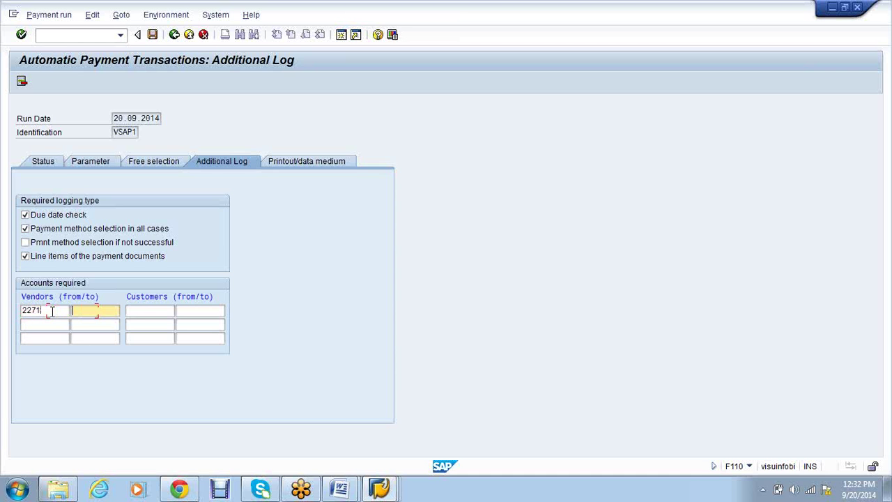
pyautogui.write('2271')
pyautogui.click(307, 161)
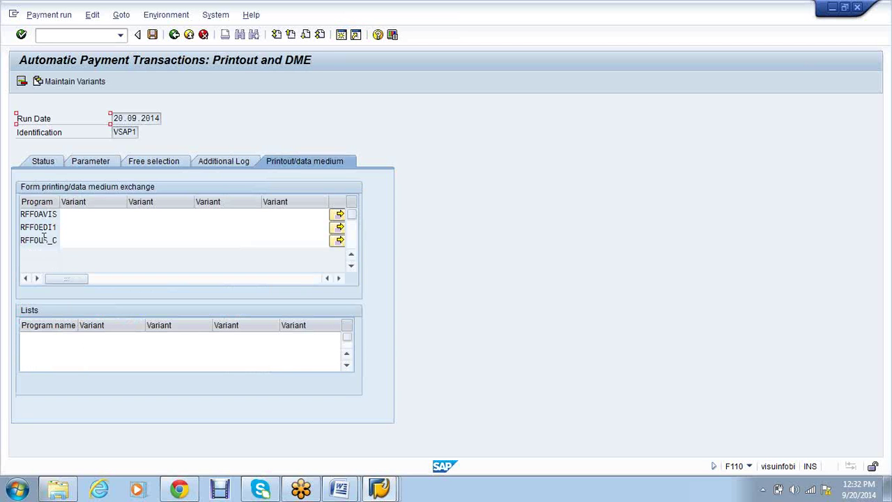
# Assign variant VS01_CHECK to RFFOUS_C and start creating it for selection screen 1000
pyautogui.click(75, 240)
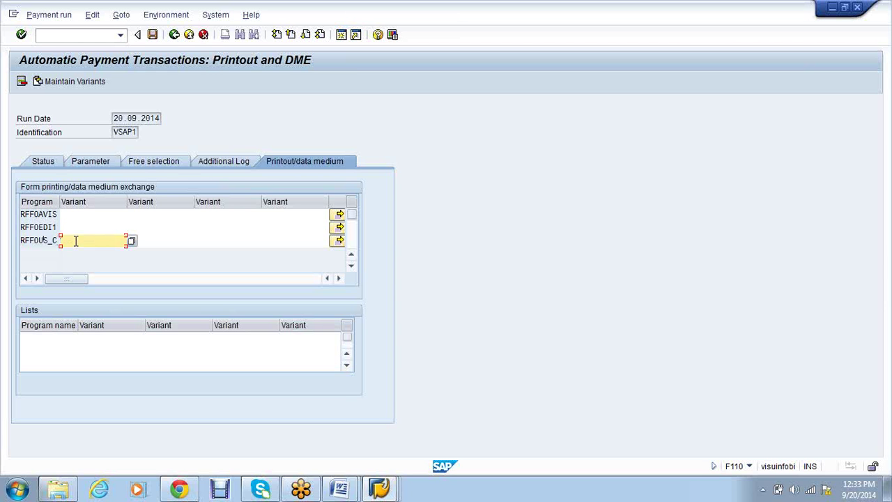
pyautogui.click(76, 240)
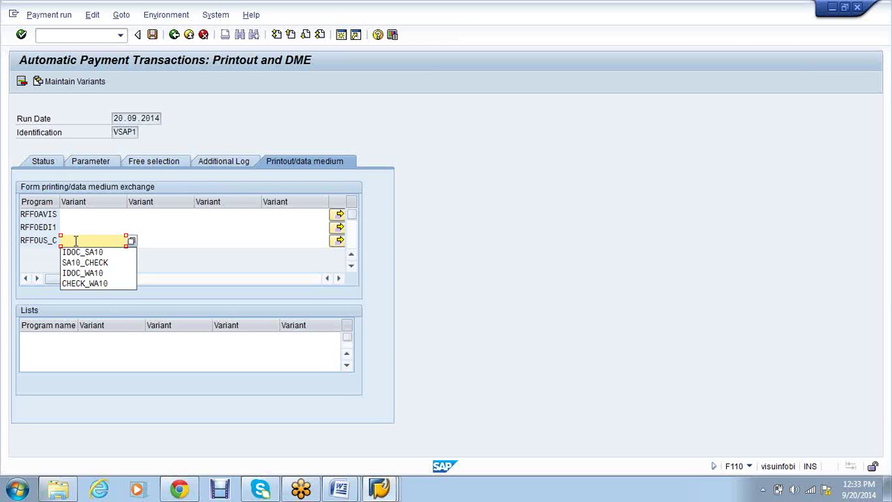
pyautogui.write('VS01')
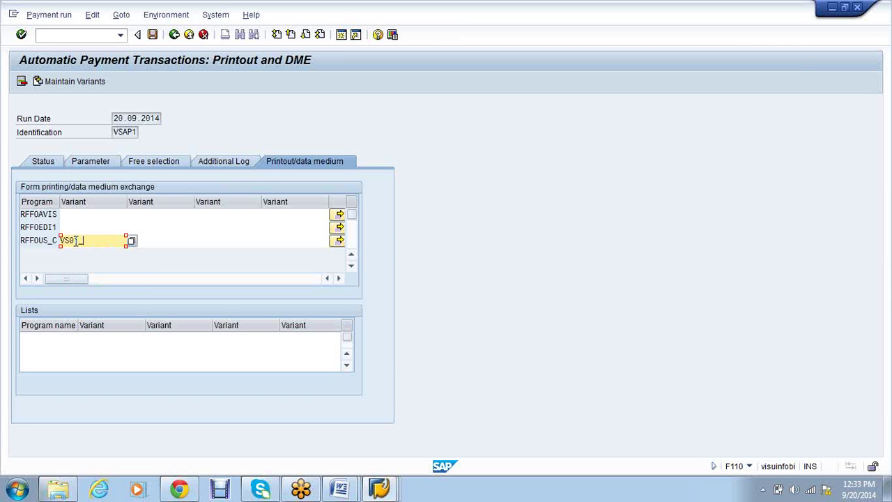
pyautogui.write('_CHECK')
pyautogui.click(63, 80)
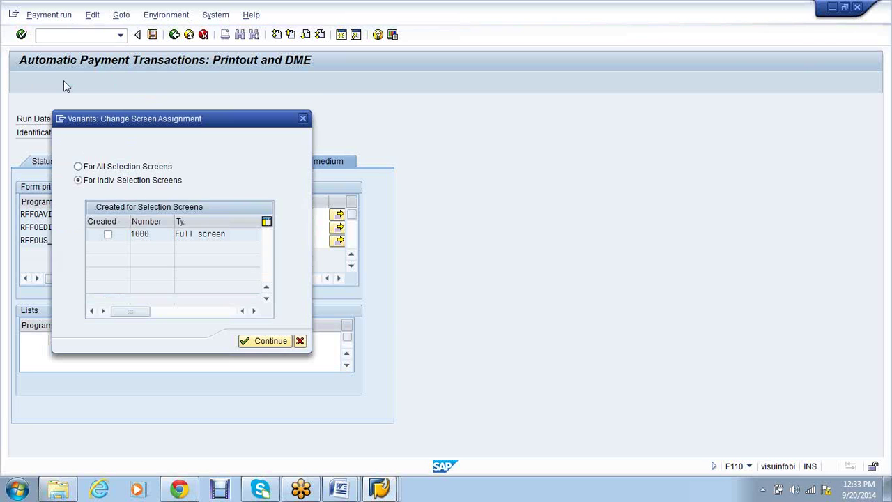
pyautogui.click(108, 234)
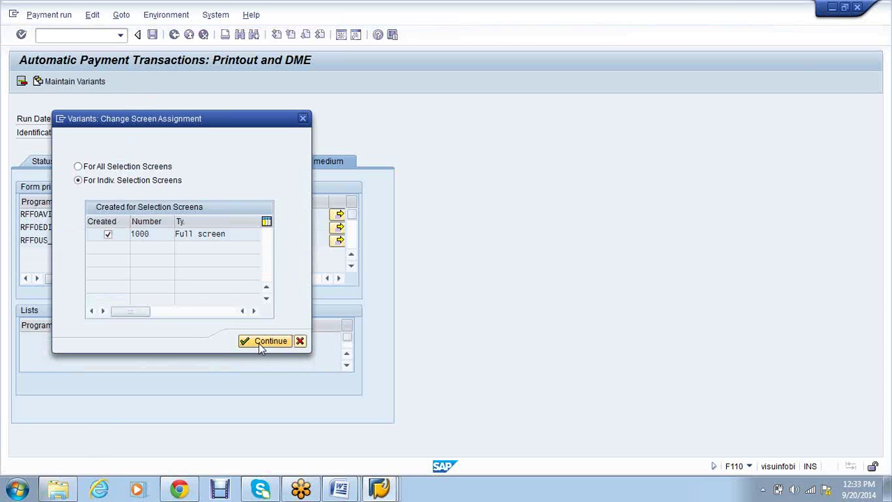
# Enter company codes VS01, payment method F, house bank SBIMH and account VP01 in the variant
pyautogui.click(259, 343)
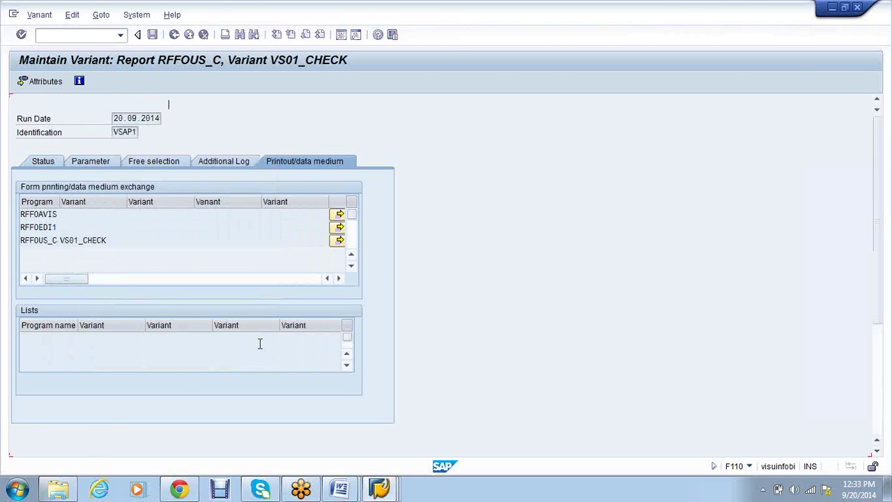
pyautogui.write('S01')
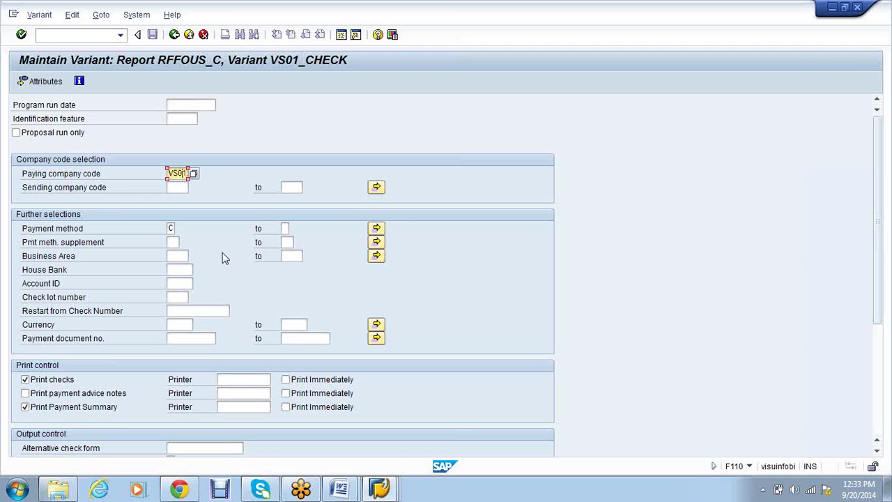
pyautogui.press('Tab')
pyautogui.write('V')
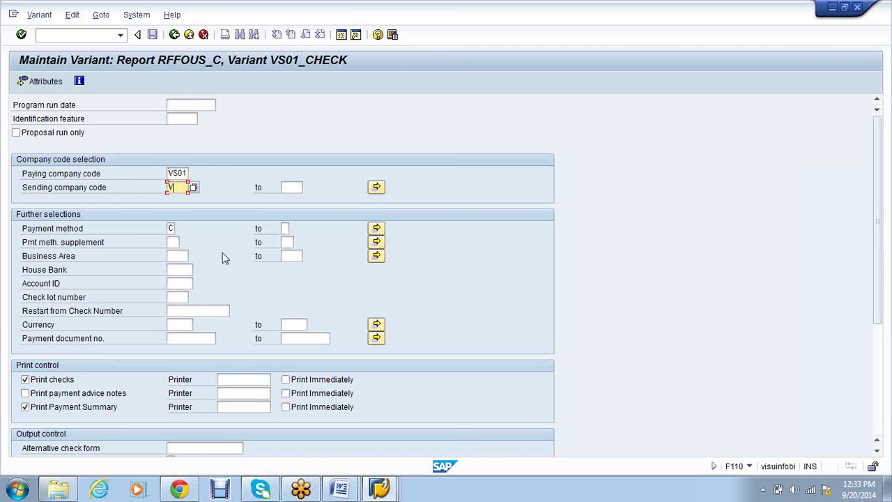
pyautogui.write('S01')
pyautogui.press('Down')
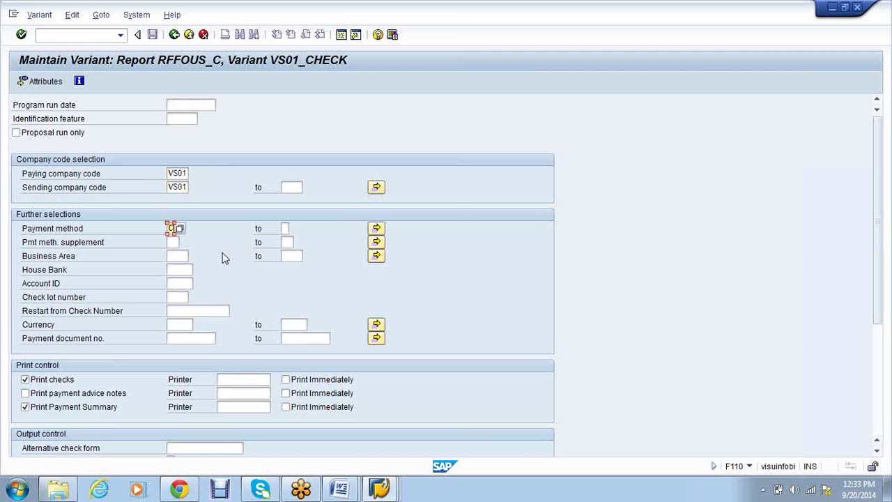
pyautogui.press('BackSpace')
pyautogui.write('F')
pyautogui.press('Down')
pyautogui.press('Down')
pyautogui.press('Down')
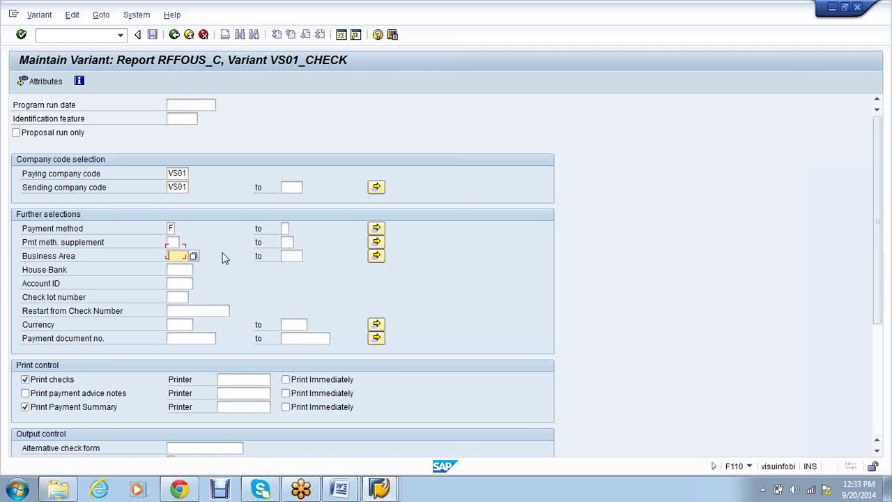
pyautogui.write('SBIMH')
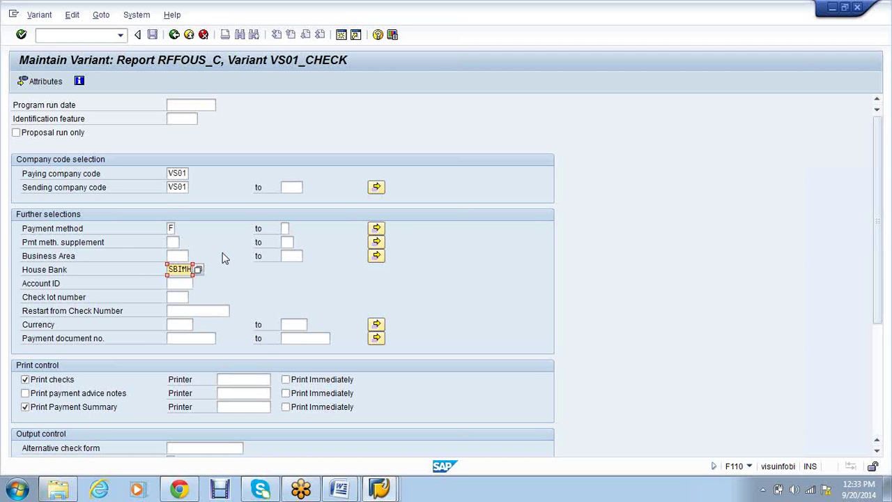
pyautogui.press('Down')
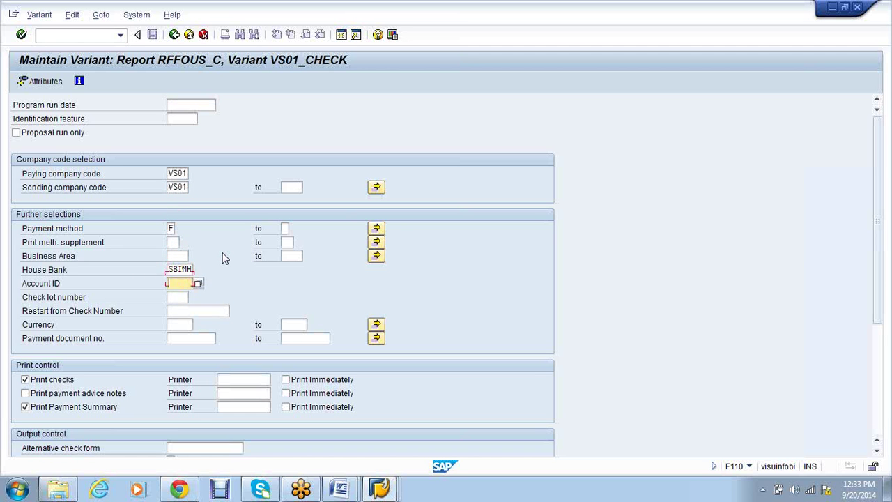
pyautogui.write('VP01')
# Choose check lot 1 from the lookup and set currency INR
pyautogui.press('Tab')
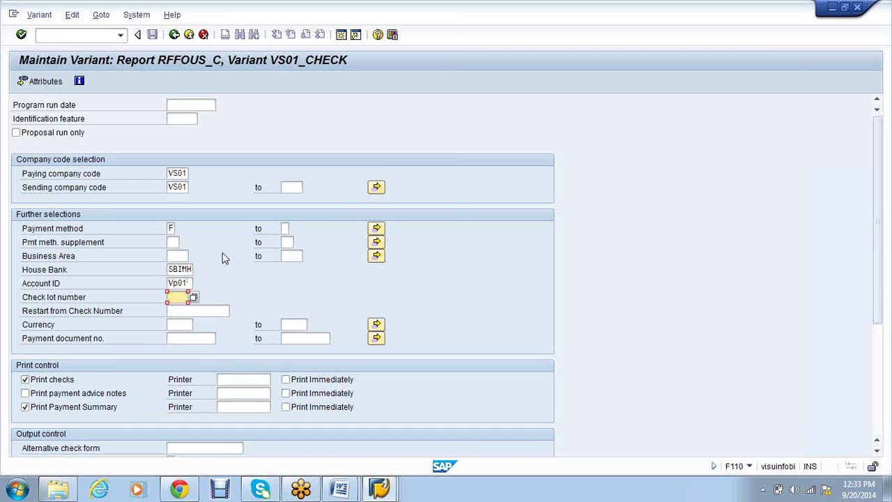
pyautogui.write('00')
pyautogui.press('BackSpace')
pyautogui.press('BackSpace')
pyautogui.click(196, 299)
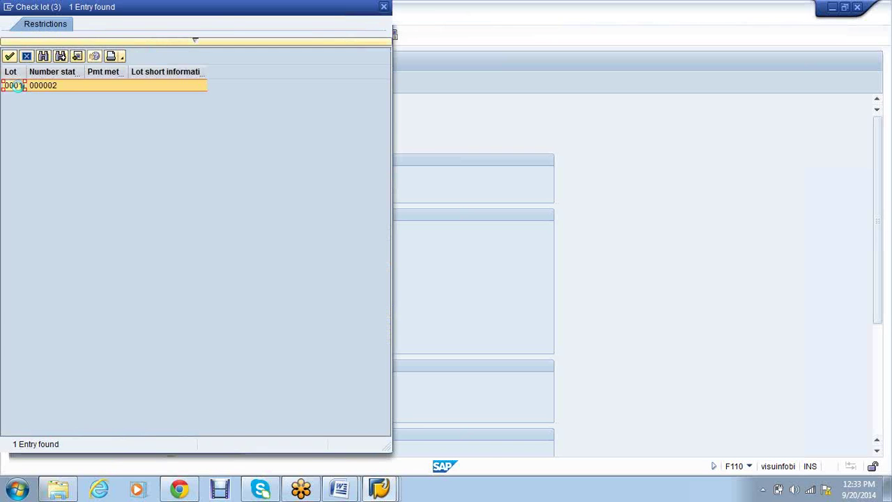
pyautogui.doubleClick(15, 85)
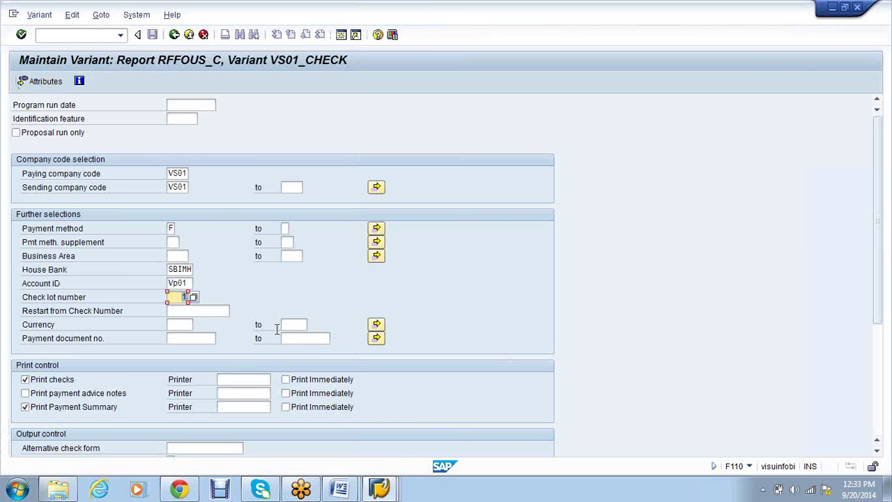
pyautogui.press('Tab')
pyautogui.press('Tab')
pyautogui.write('INR')
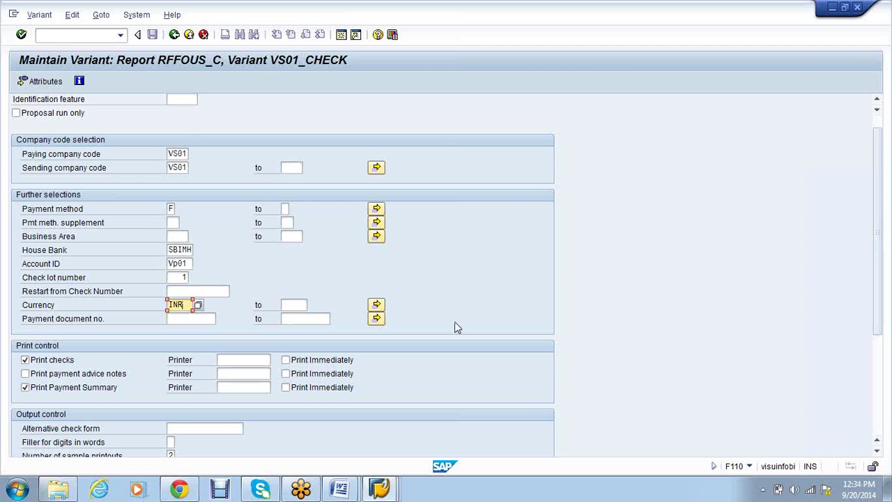
# Print checks, payment advice notes and payment summary immediately on printer LP01
pyautogui.scroll(-2, 455, 321)
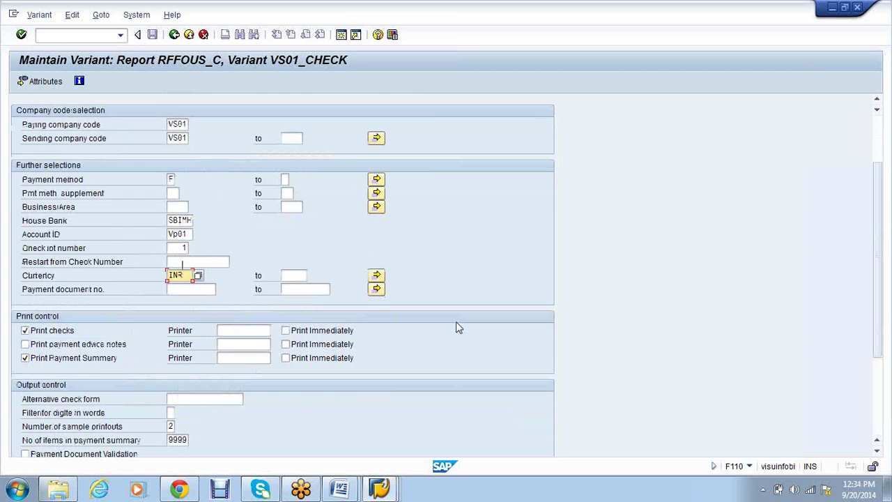
pyautogui.scroll(-3, 456, 321)
pyautogui.click(55, 307)
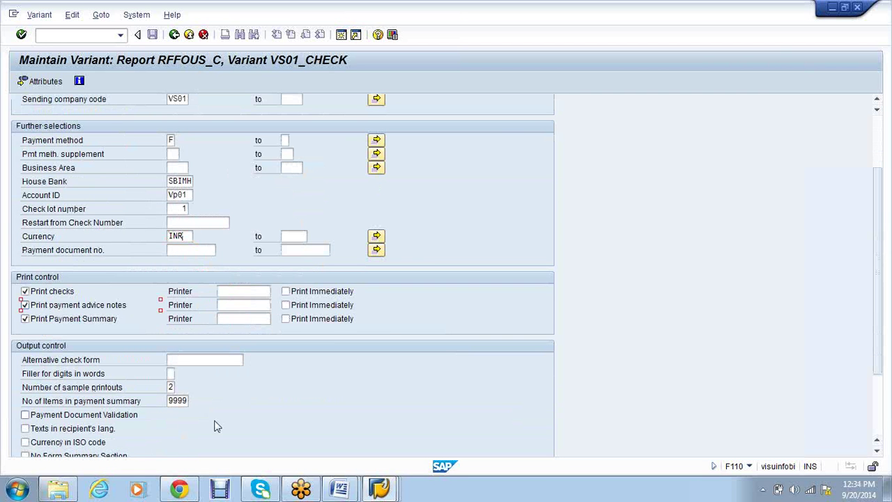
pyautogui.click(286, 292)
pyautogui.click(285, 305)
pyautogui.click(285, 319)
pyautogui.click(230, 293)
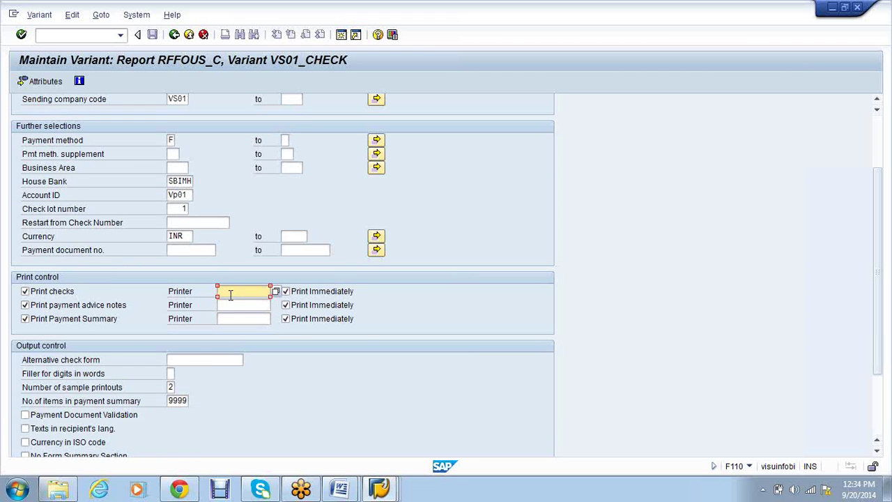
pyautogui.click(230, 305)
pyautogui.click(232, 305)
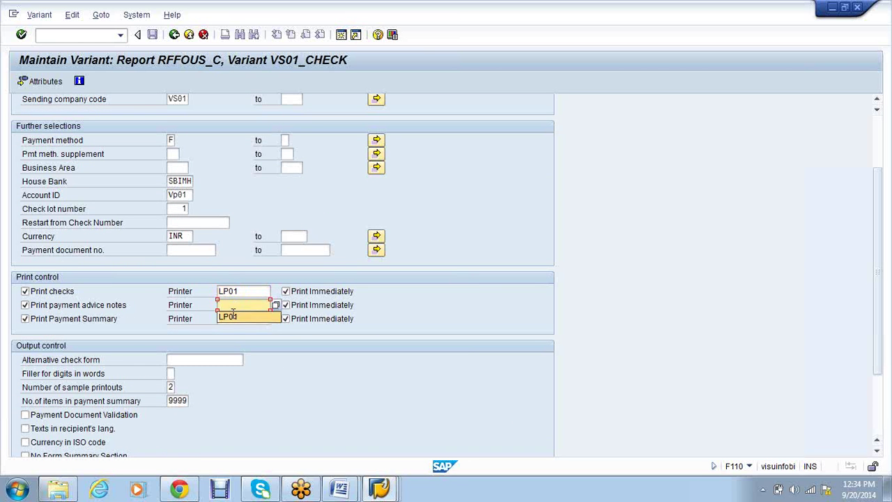
pyautogui.click(233, 316)
pyautogui.click(234, 320)
pyautogui.click(244, 330)
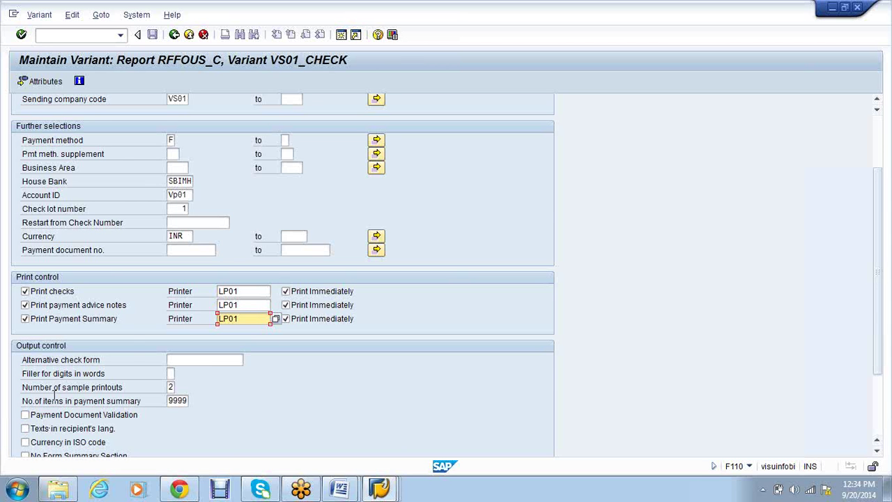
# Set the number of sample printouts to 0
pyautogui.scroll(-1, 56, 401)
pyautogui.scroll(-1, 56, 401)
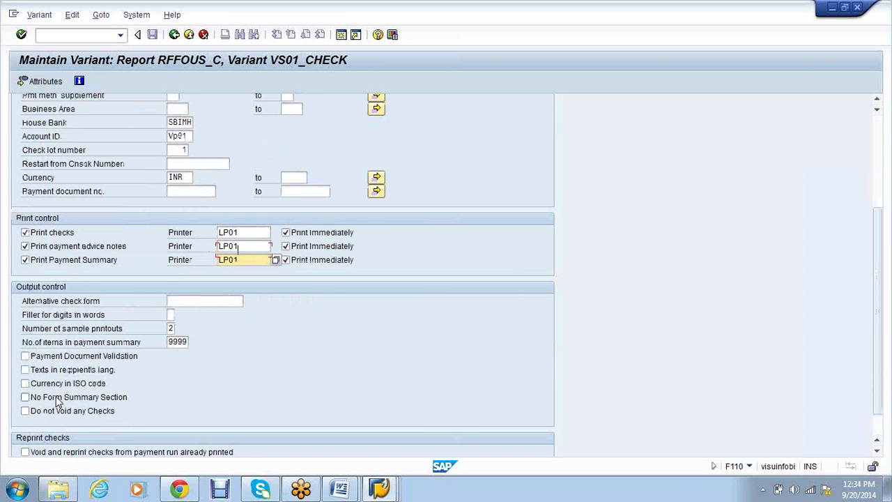
pyautogui.click(172, 319)
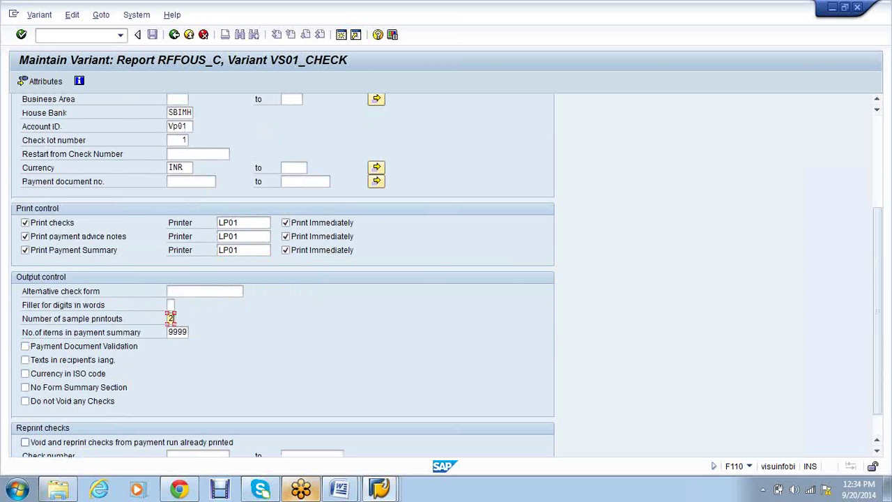
pyautogui.write('0')
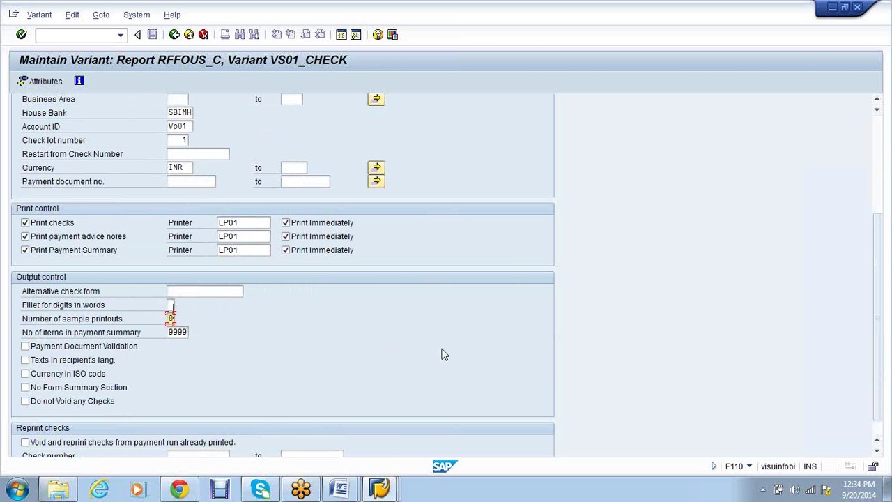
pyautogui.scroll(-1, 442, 354)
pyautogui.scroll(1, 441, 354)
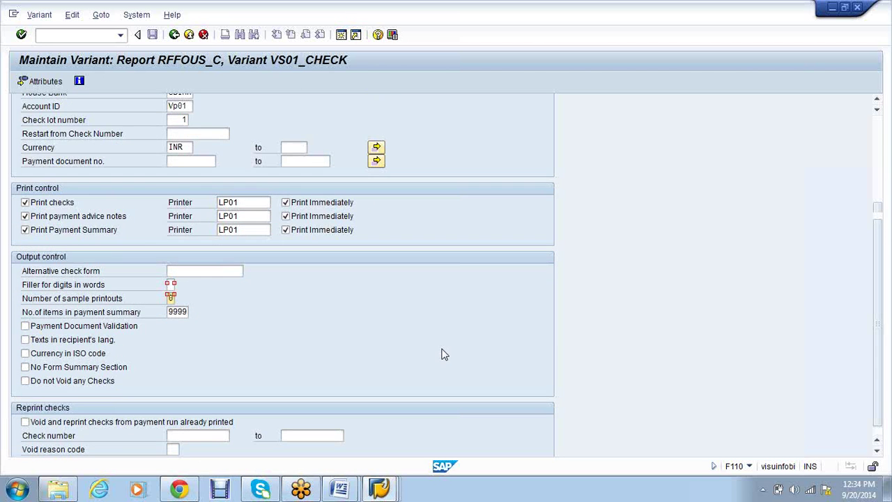
pyautogui.scroll(5, 442, 354)
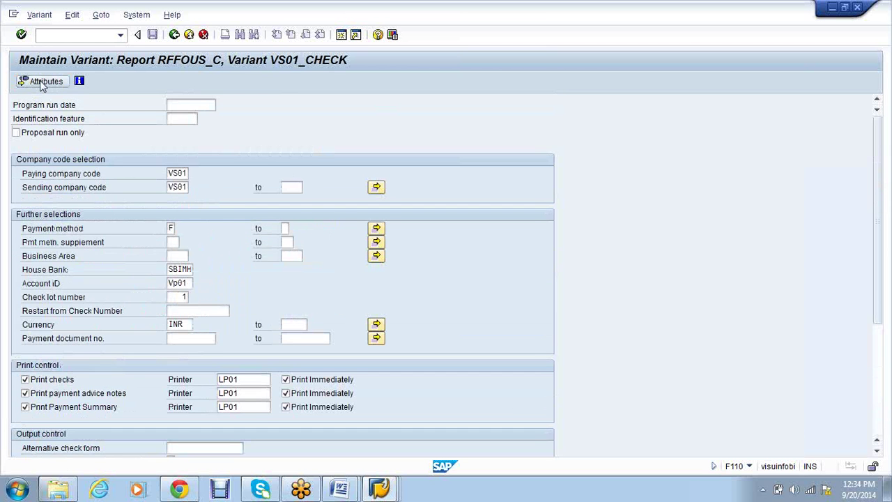
pyautogui.click(42, 81)
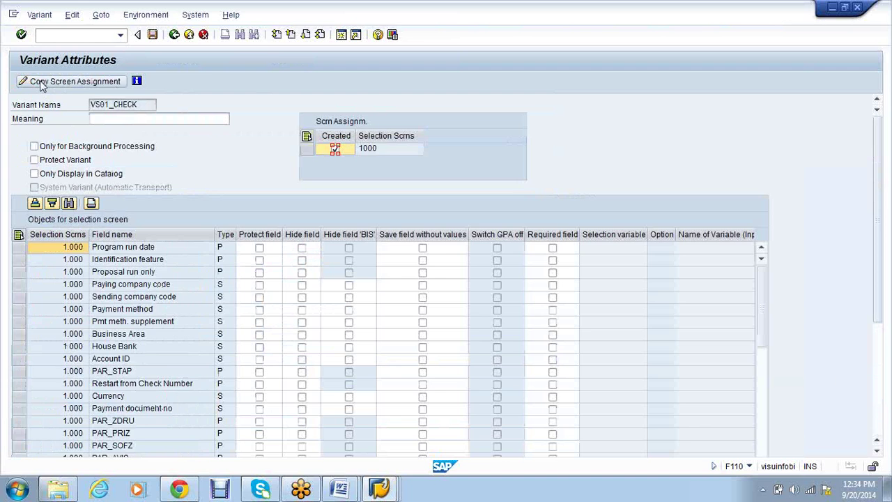
# Save VS01_CHECK with description 'VS01_CHECK', then save the VSAP1 printout settings
pyautogui.click(102, 105)
pyautogui.hotkey('ctrl', 'c')
pyautogui.click(100, 117)
pyautogui.hotkey('ctrl', 'v')
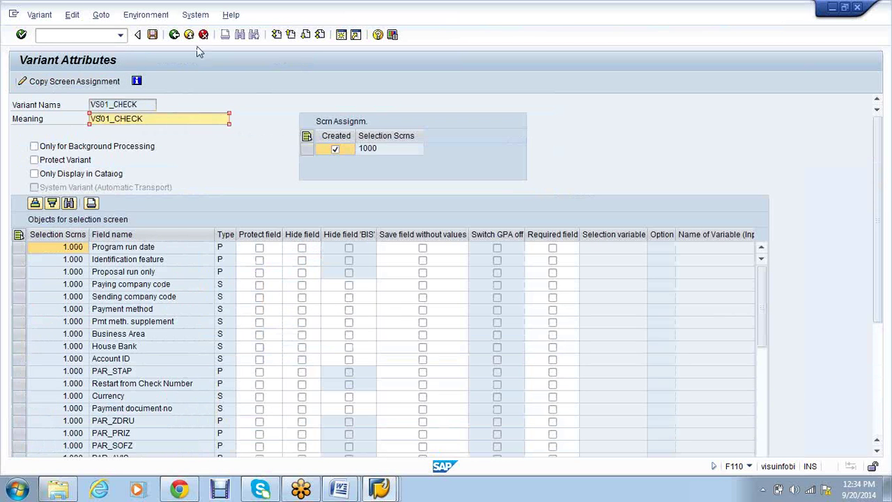
pyautogui.click(153, 35)
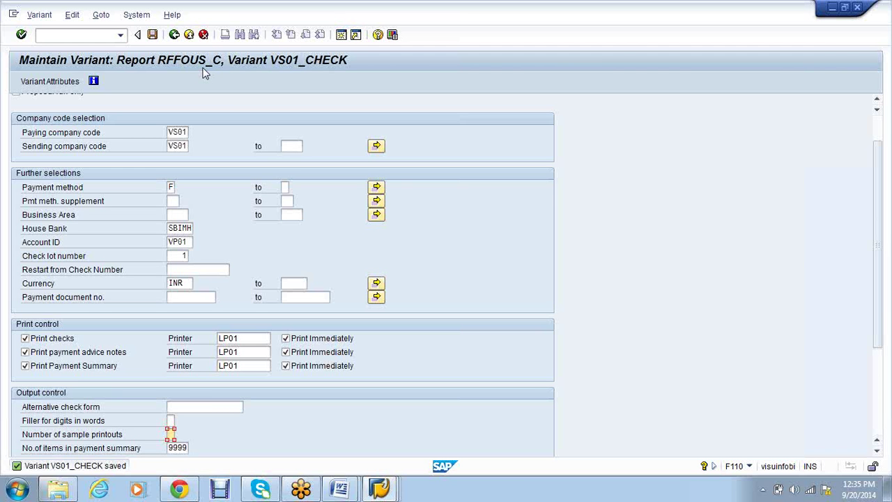
pyautogui.click(174, 34)
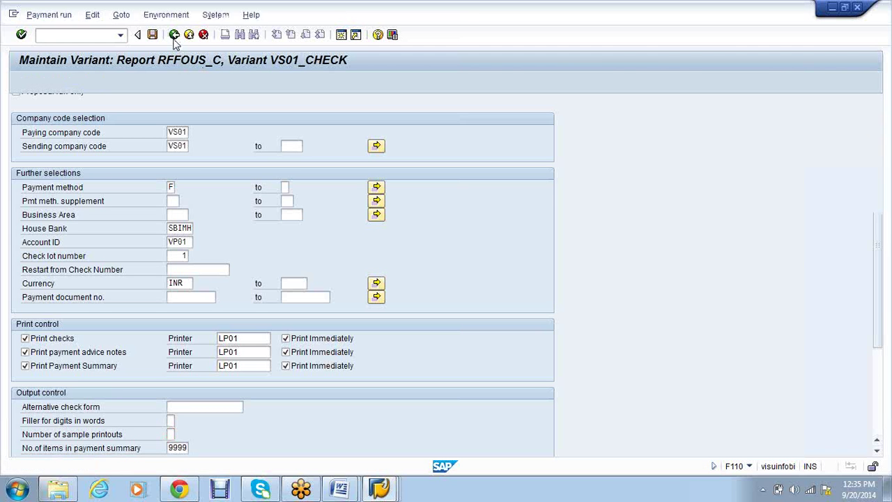
pyautogui.click(151, 35)
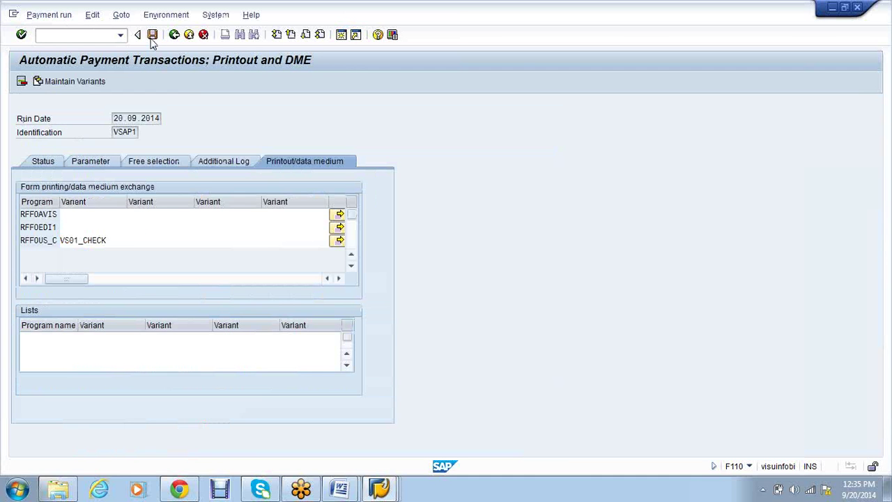
# Schedule the VSAP1 proposal to start immediately and refresh until 'Payment proposal has been created' shows
pyautogui.click(41, 165)
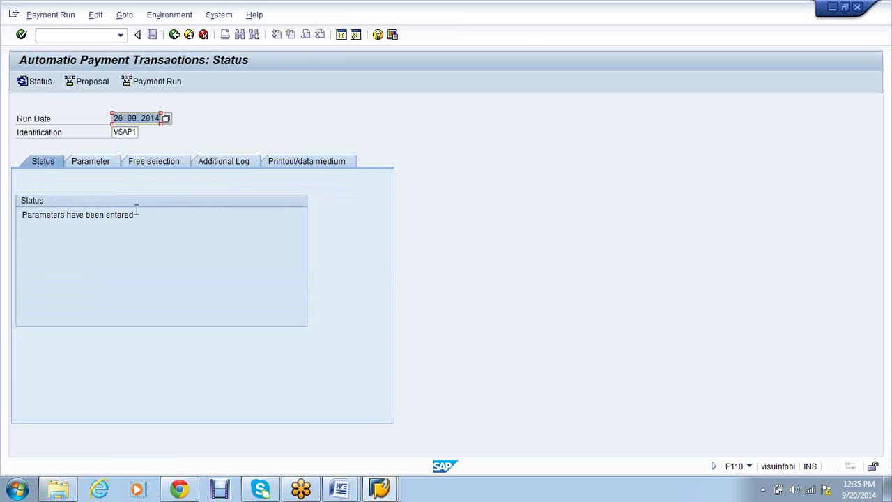
pyautogui.click(74, 82)
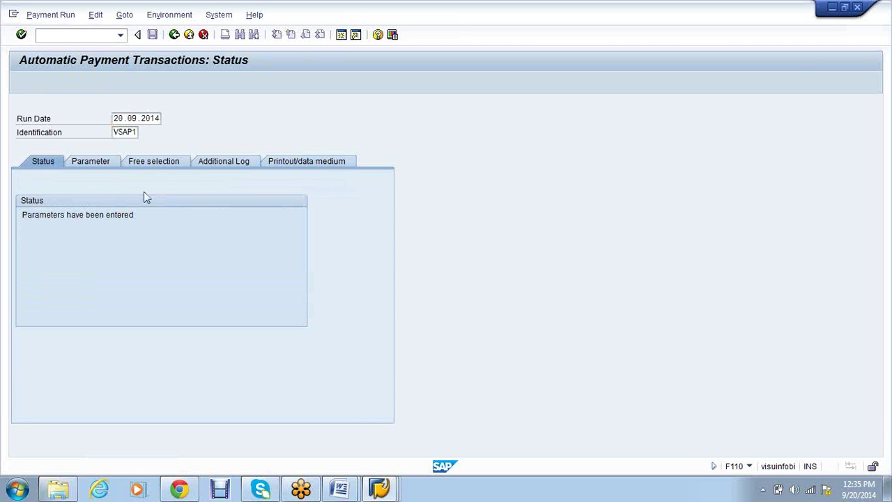
pyautogui.press('Tab')
pyautogui.press('space')
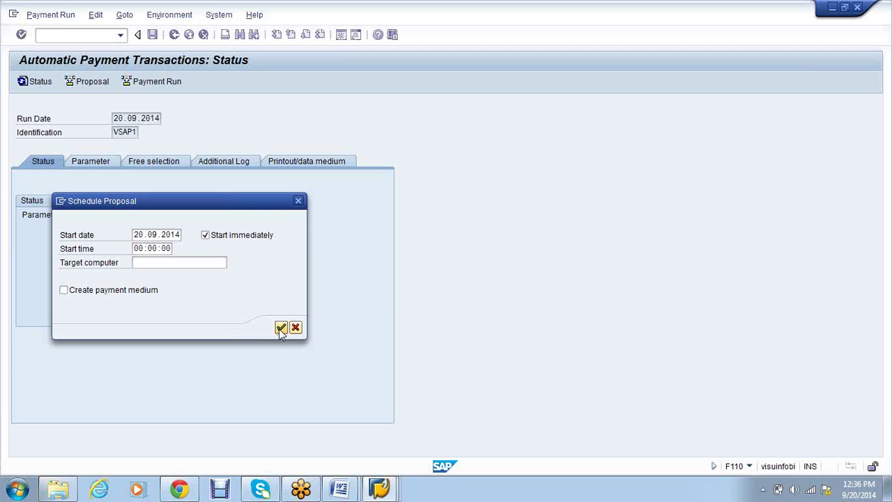
pyautogui.click(281, 329)
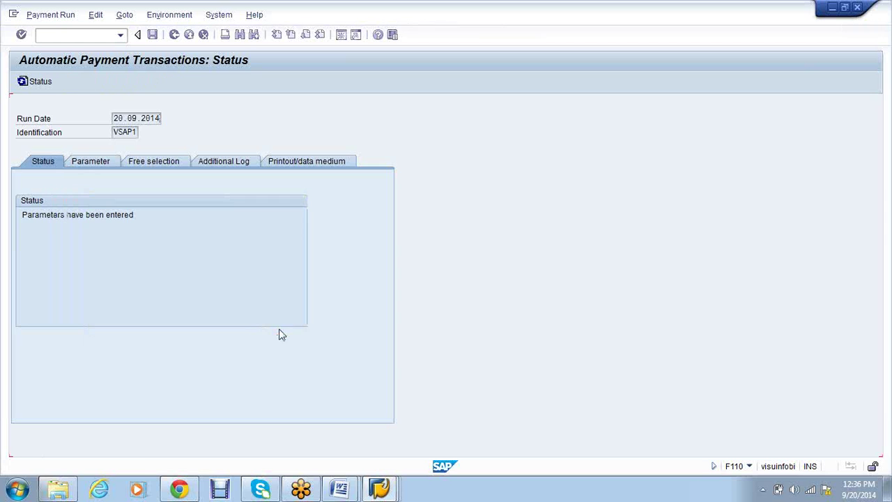
pyautogui.click(30, 88)
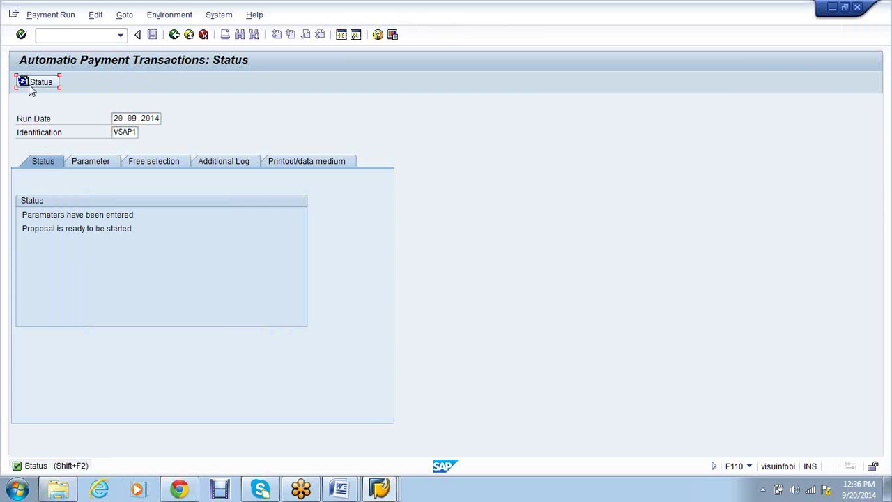
pyautogui.click(31, 87)
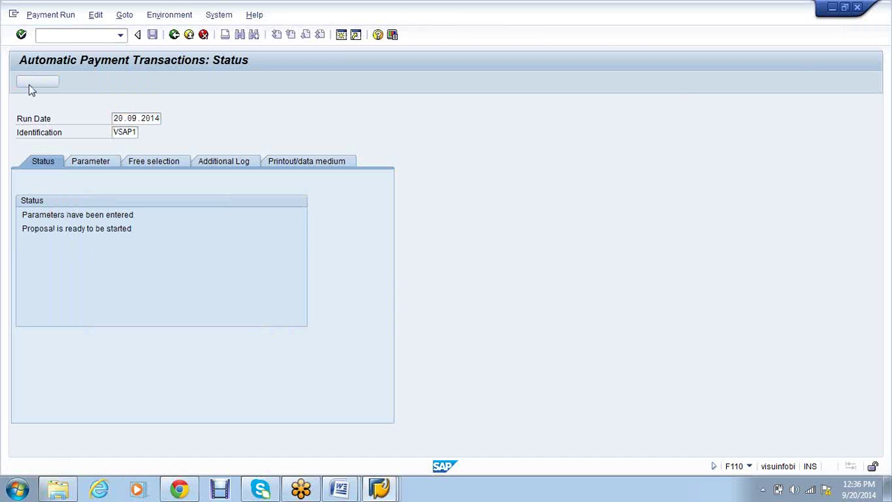
pyautogui.moveTo(21, 228); pyautogui.dragTo(148, 231)
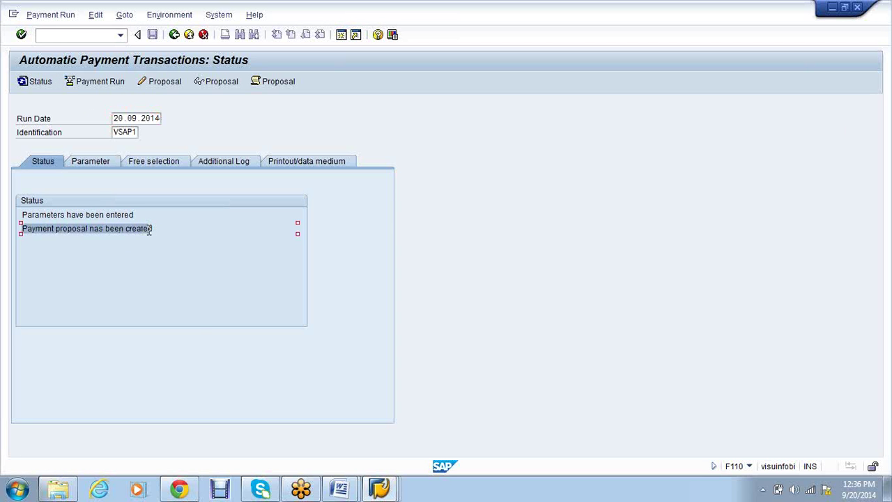
pyautogui.click(149, 231)
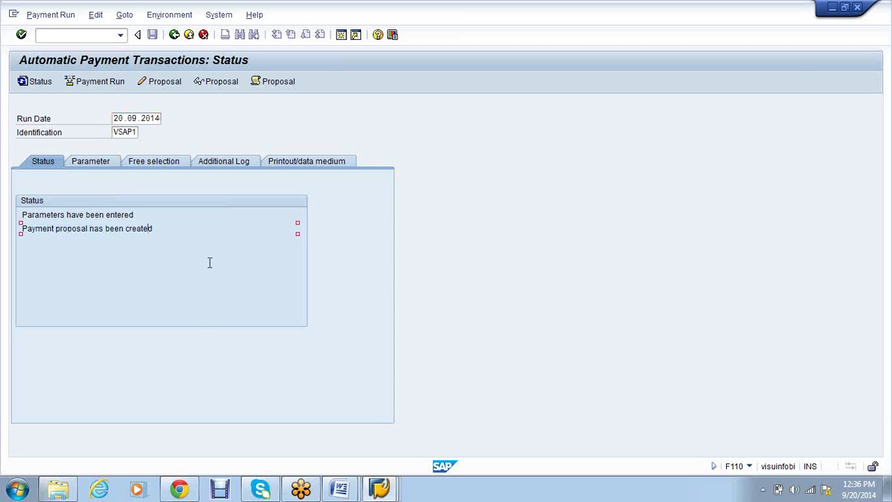
pyautogui.click(210, 85)
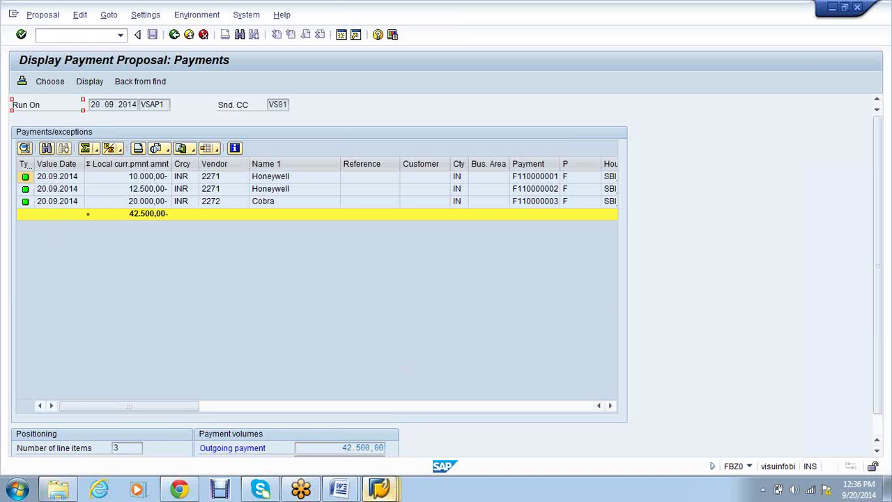
pyautogui.moveTo(379, 488)
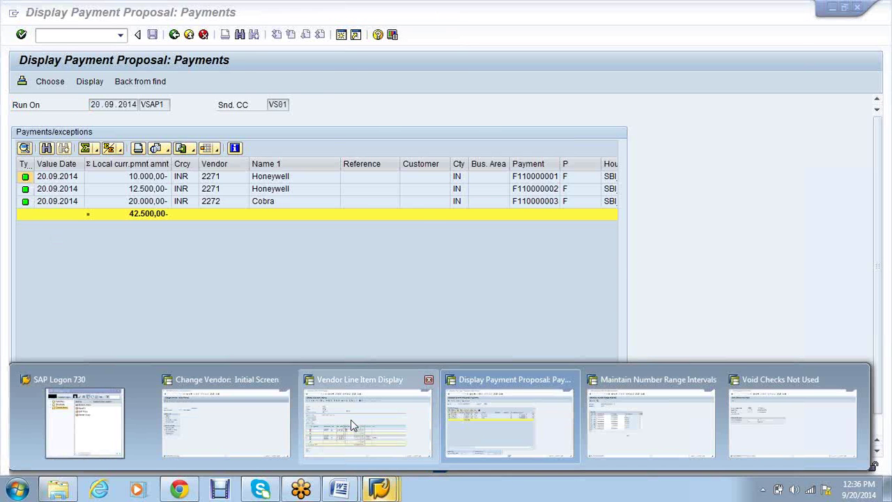
pyautogui.click(353, 426)
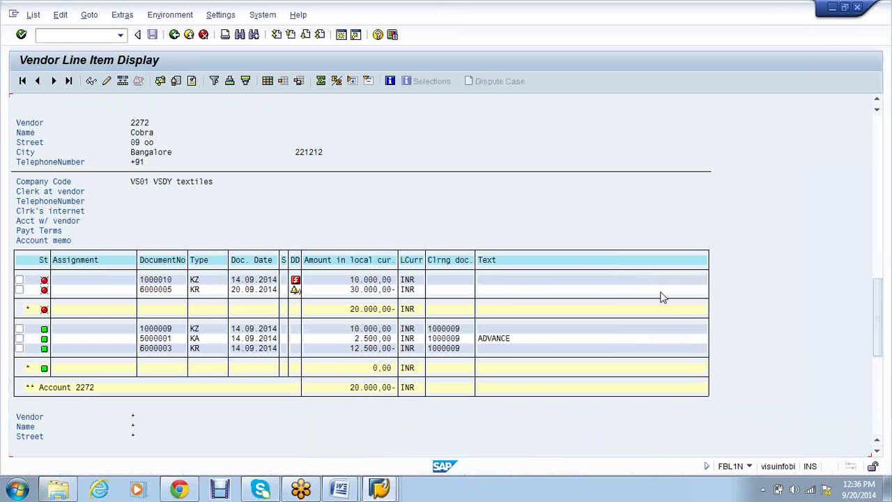
pyautogui.scroll(1, 662, 297)
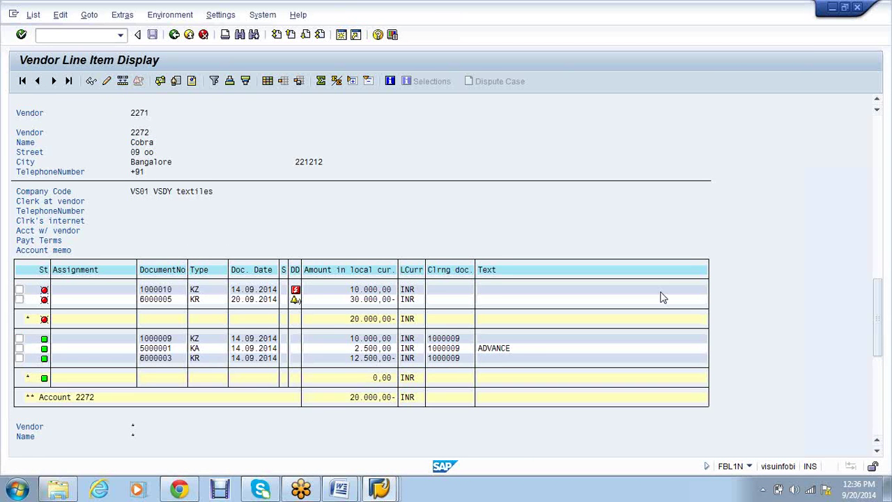
pyautogui.scroll(1, 662, 298)
pyautogui.scroll(2, 662, 298)
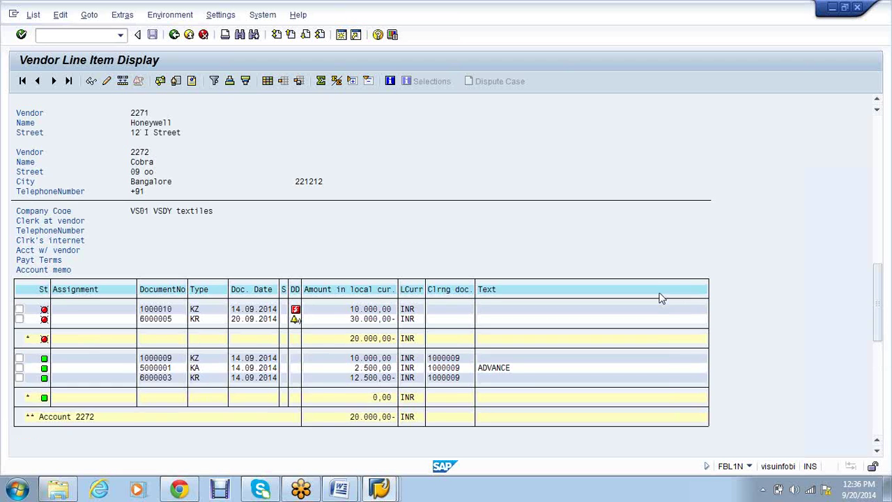
pyautogui.scroll(1, 662, 298)
pyautogui.hotkey('alt', 'Tab')
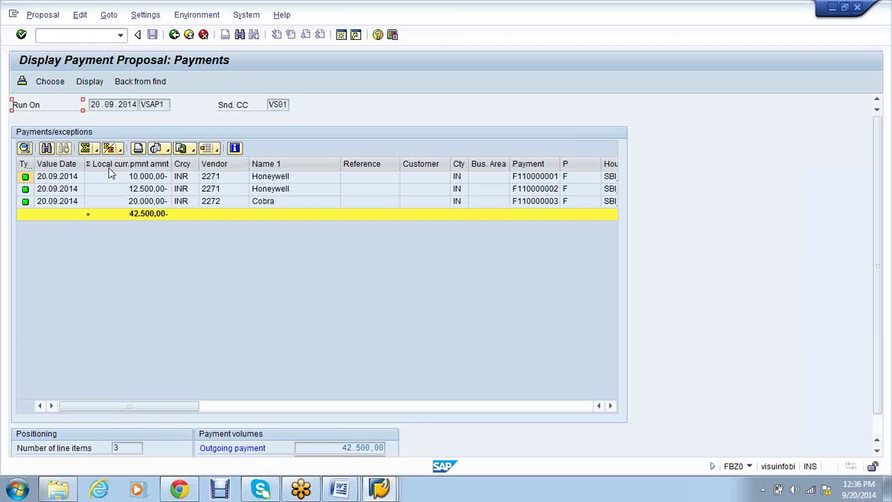
pyautogui.click(175, 34)
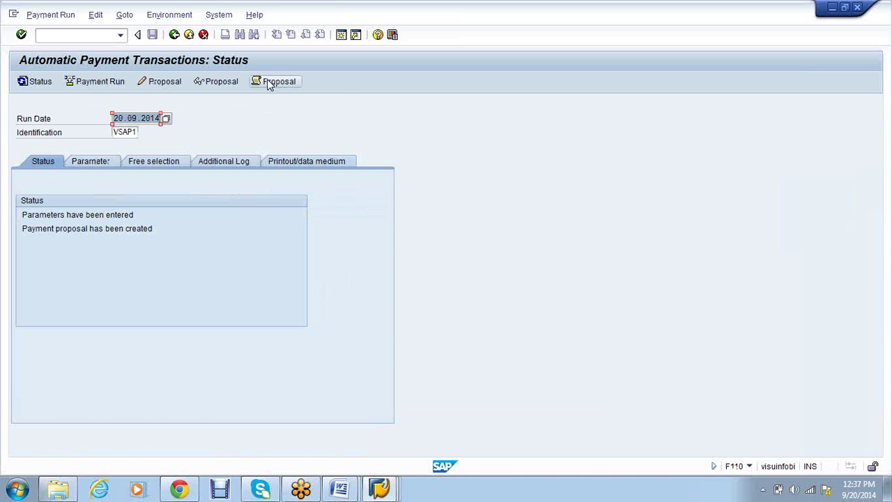
# Read the VSAP1 proposal job log through to End of log, then return to status
pyautogui.click(270, 82)
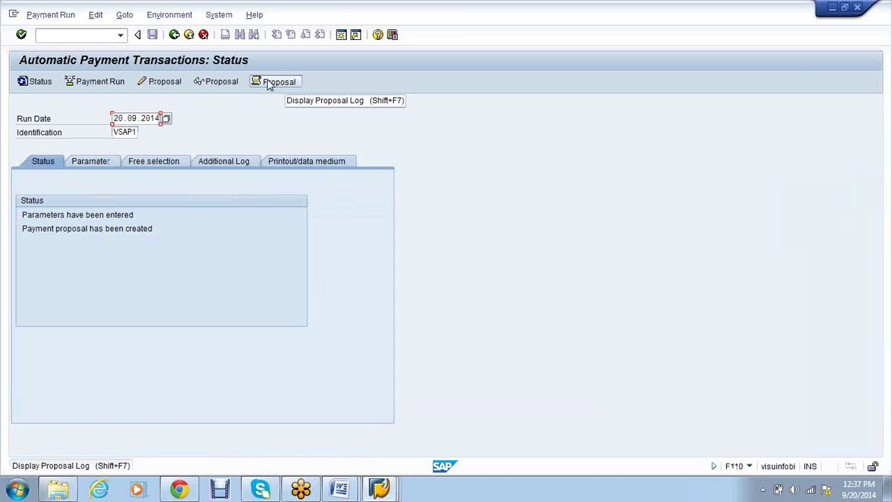
pyautogui.click(269, 83)
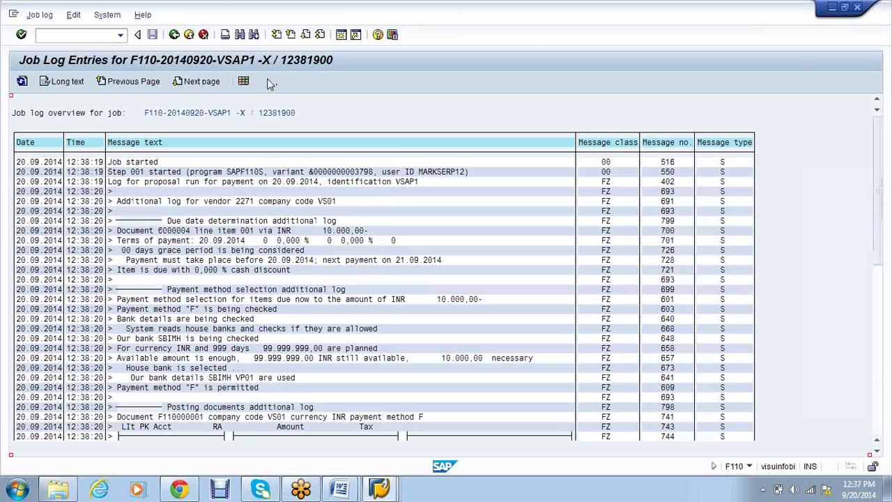
pyautogui.scroll(-1, 429, 350)
pyautogui.scroll(-1, 425, 352)
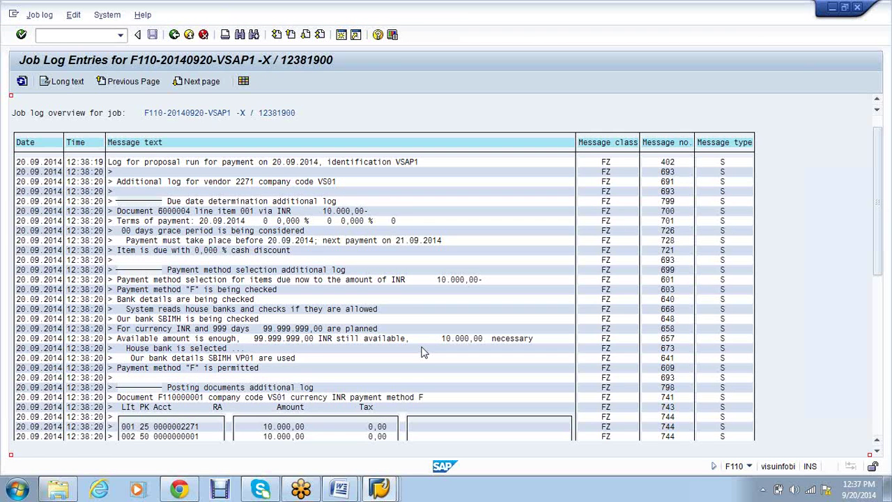
pyautogui.scroll(-1, 420, 353)
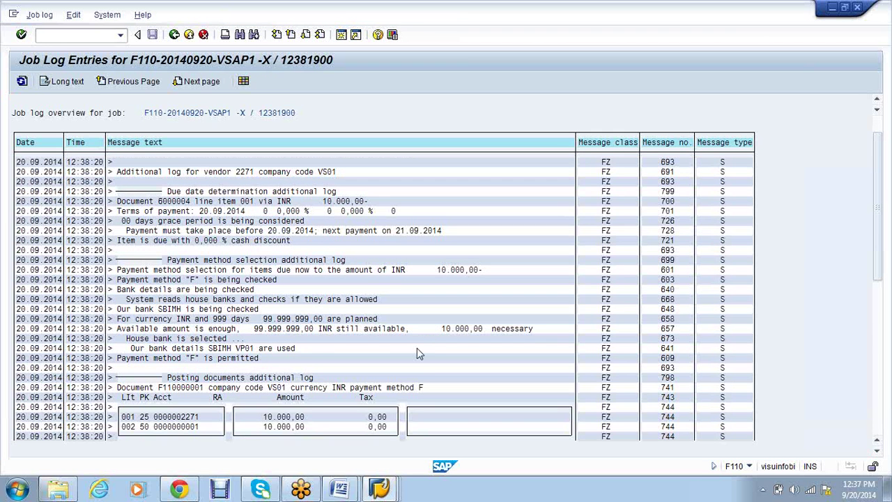
pyautogui.scroll(-1, 416, 353)
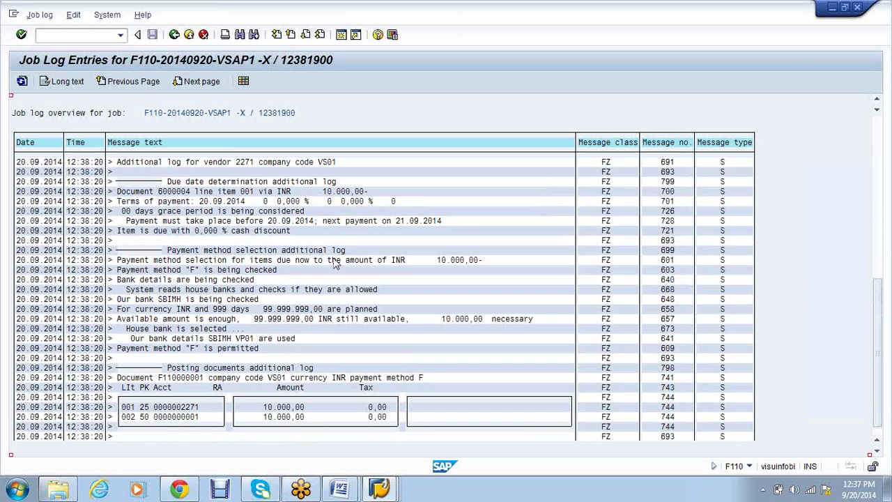
pyautogui.scroll(-9, 335, 263)
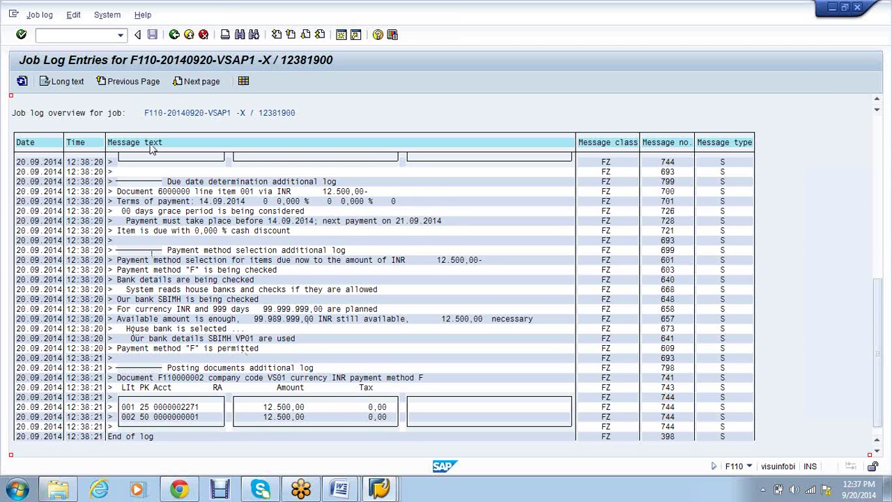
pyautogui.click(174, 35)
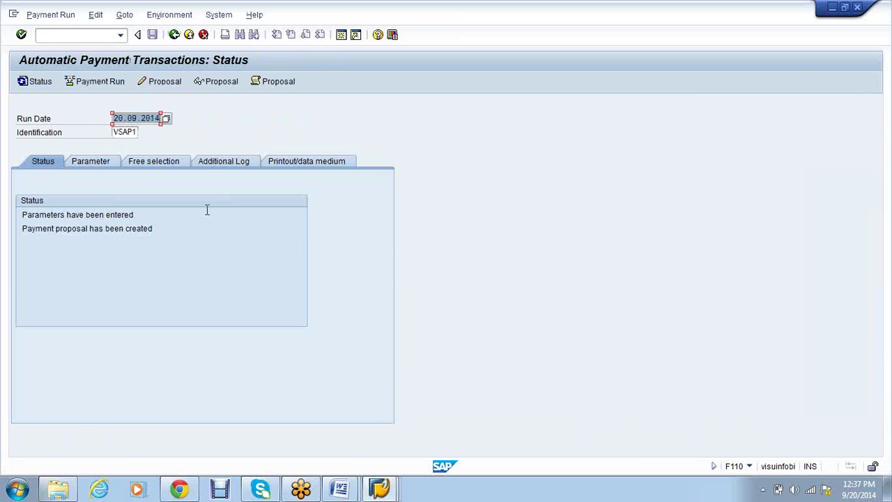
pyautogui.click(177, 81)
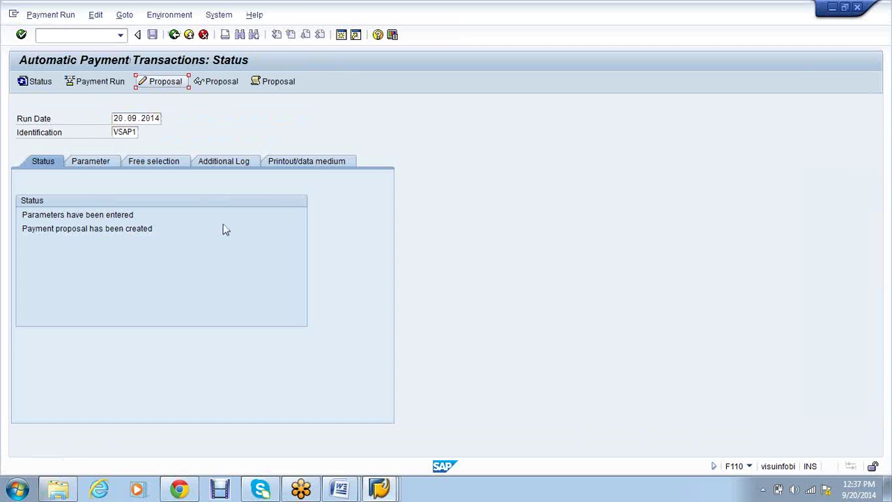
pyautogui.click(245, 272)
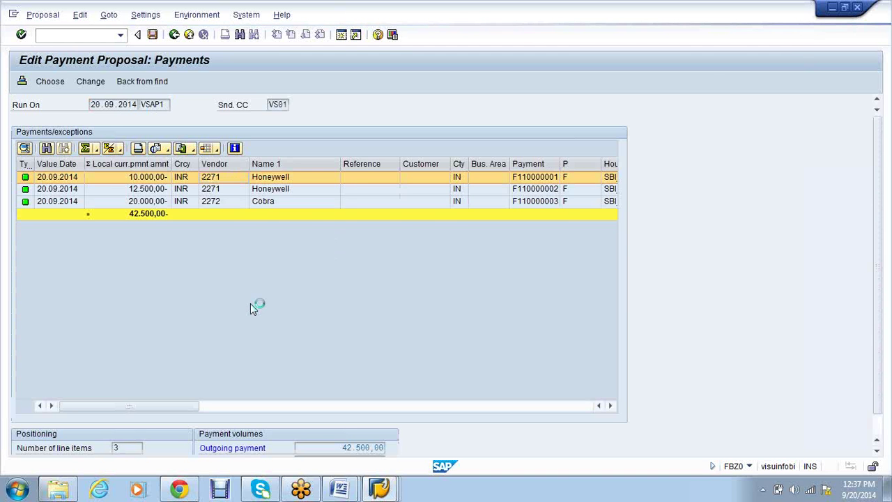
pyautogui.doubleClick(145, 233)
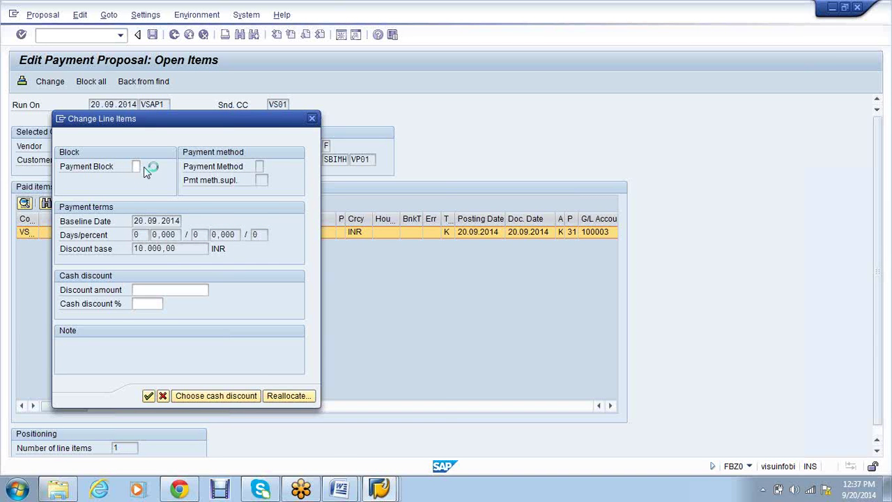
pyautogui.click(436, 133)
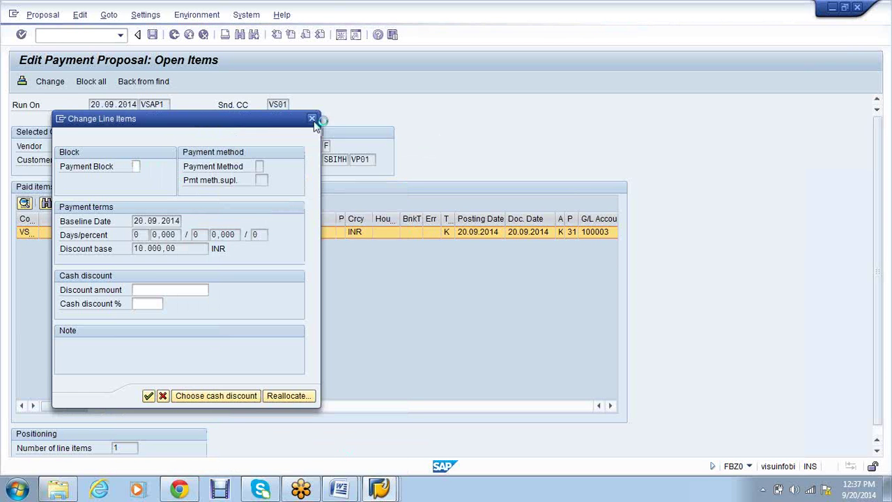
pyautogui.click(173, 35)
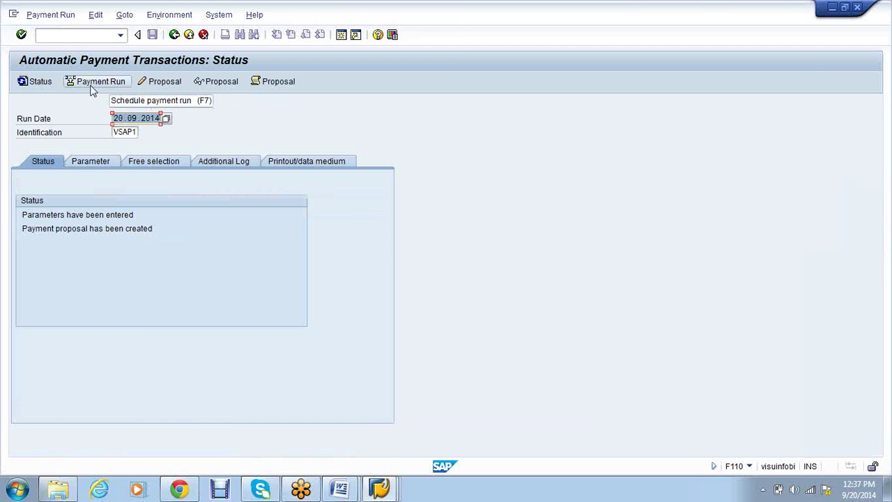
# Run VSAP1 immediately and refresh its status to 3 posting orders generated, 3 completed
pyautogui.click(92, 90)
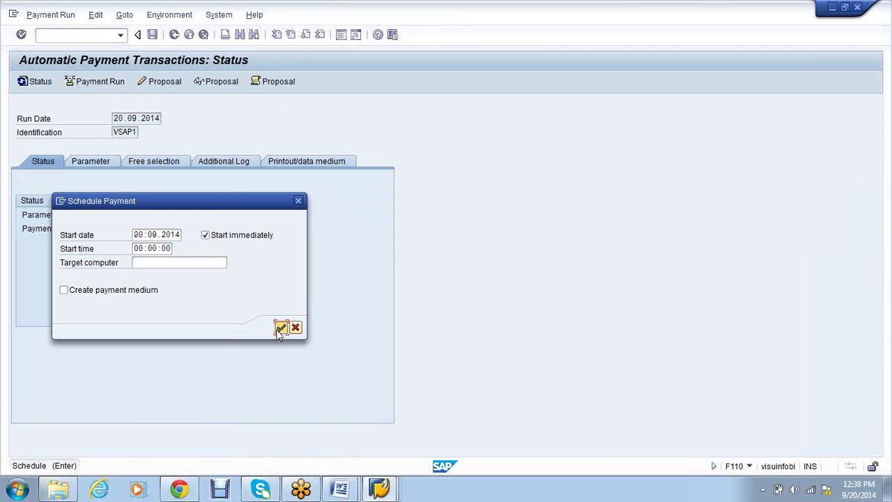
pyautogui.click(280, 326)
pyautogui.press('Return')
pyautogui.press('Return')
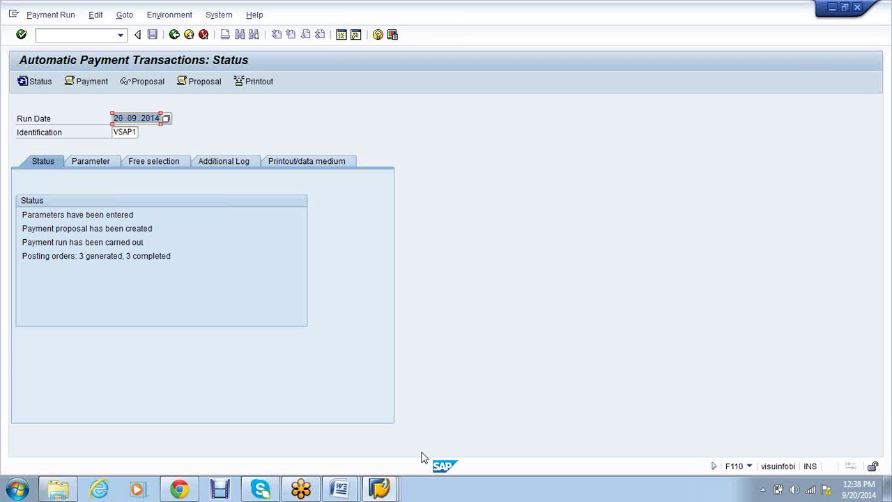
pyautogui.click(382, 490)
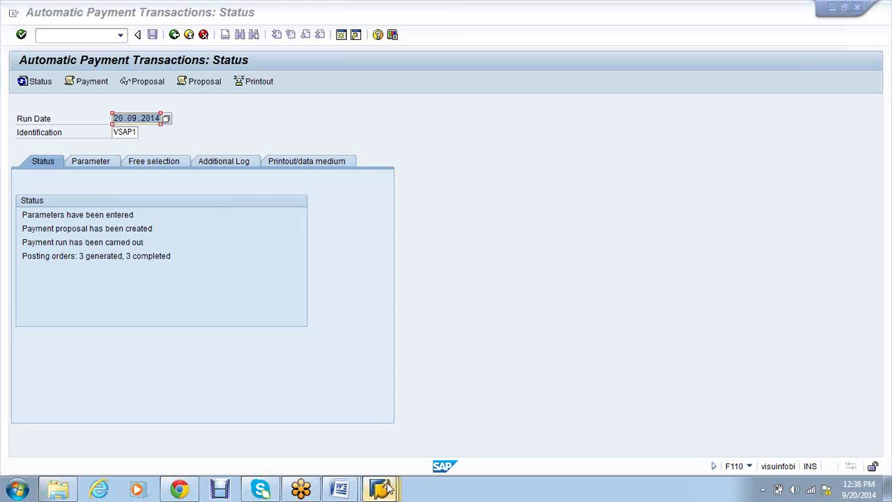
pyautogui.rightClick(382, 487)
pyautogui.click(384, 490)
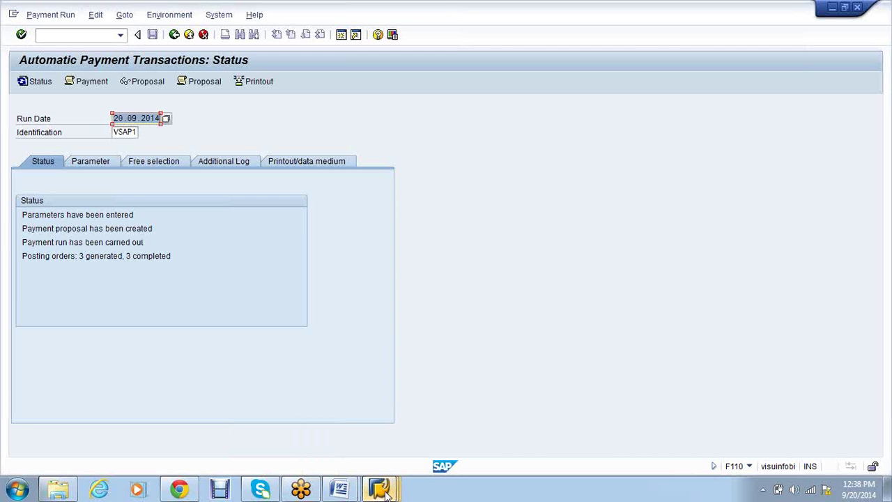
pyautogui.click(385, 492)
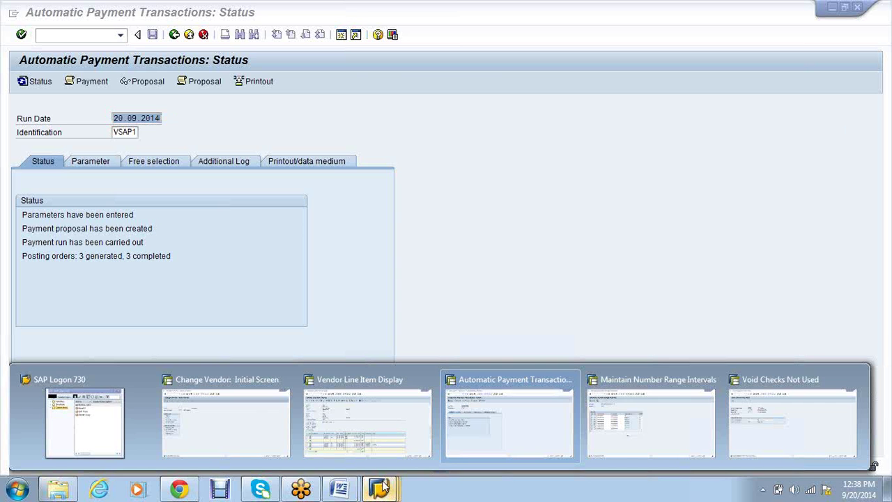
# Refresh the vendor line item list and mark payment 7000002's row for vendor 2272
pyautogui.click(362, 450)
pyautogui.click(33, 15)
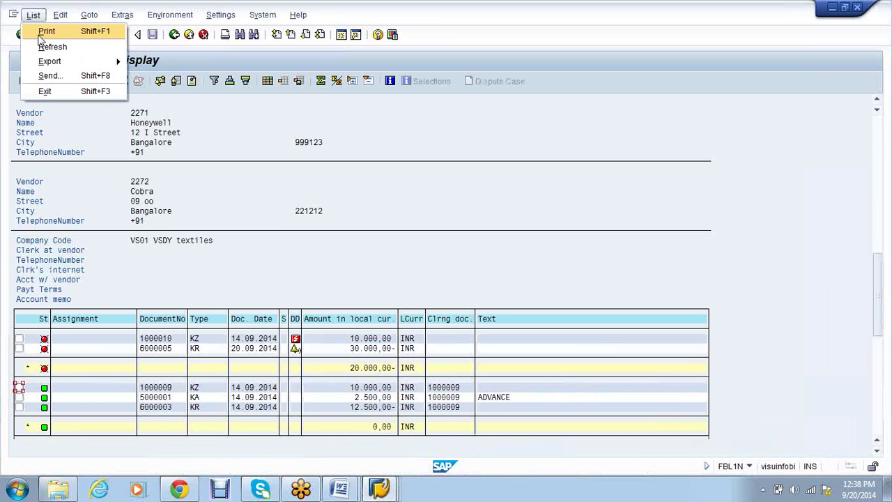
pyautogui.click(48, 46)
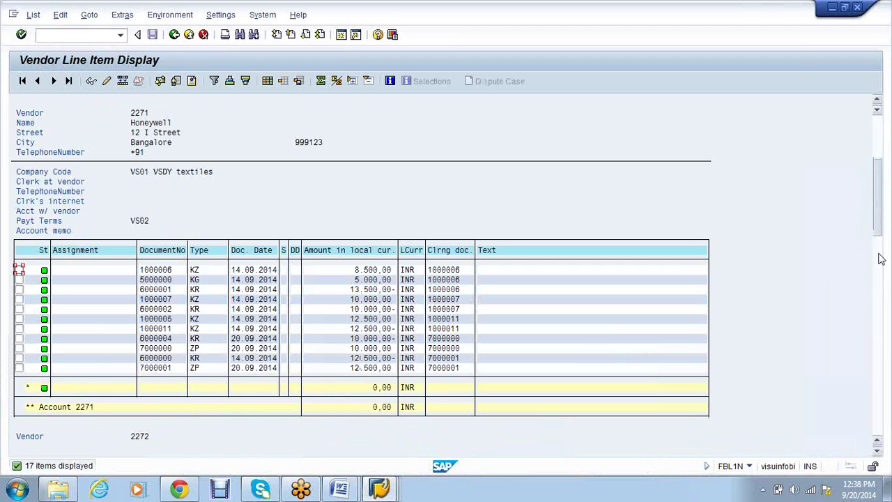
pyautogui.click(878, 413)
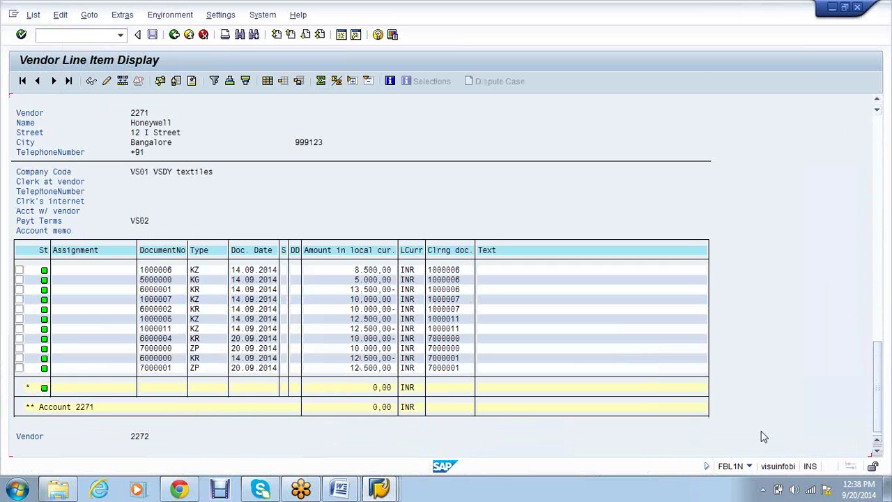
pyautogui.scroll(-5, 523, 406)
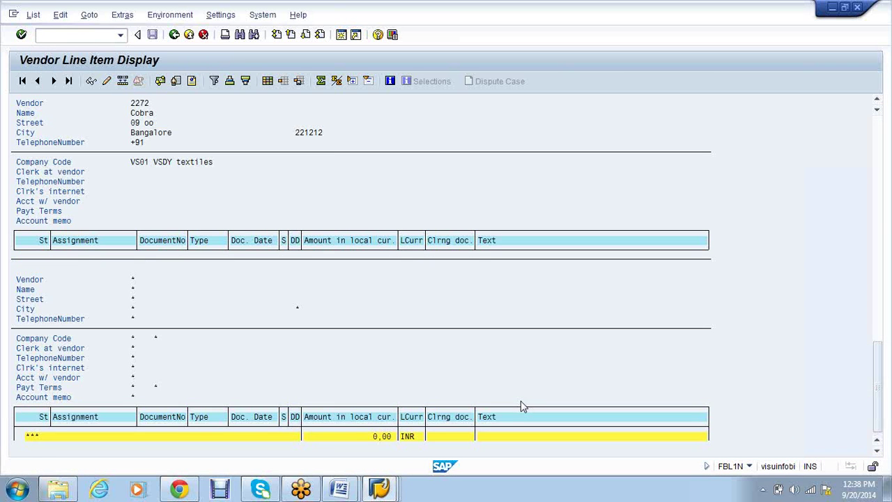
pyautogui.scroll(1, 520, 406)
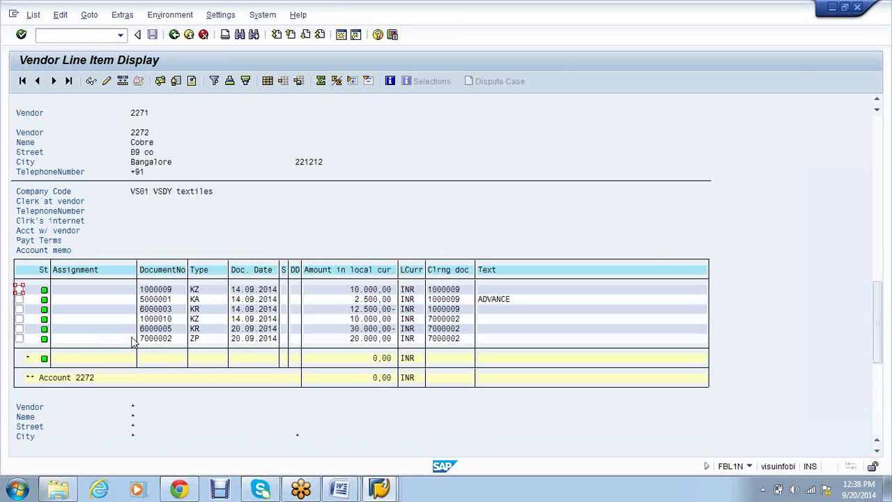
pyautogui.moveTo(133, 341); pyautogui.dragTo(389, 346)
# Display the VSAP1 payment run log from the status screen
pyautogui.moveTo(381, 488)
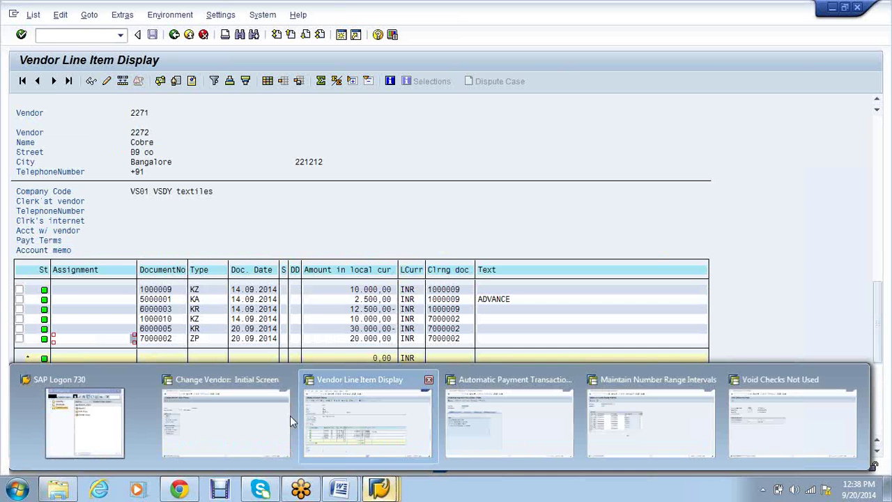
pyautogui.click(216, 416)
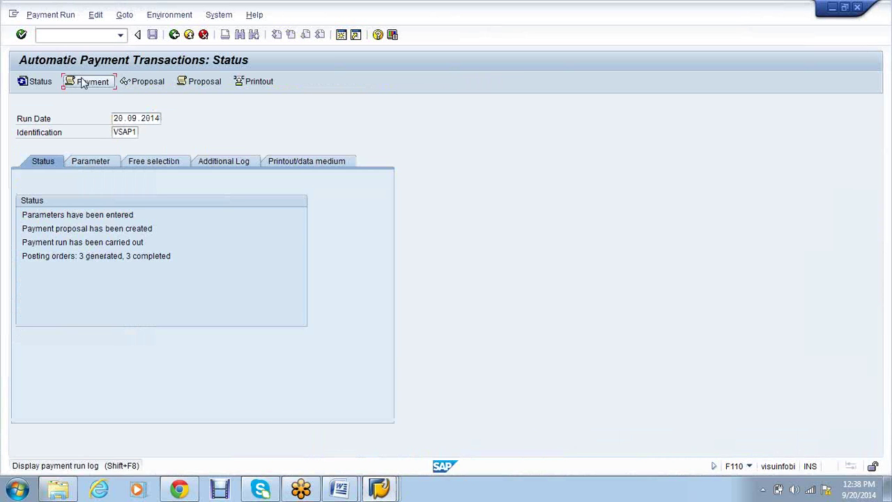
pyautogui.click(82, 82)
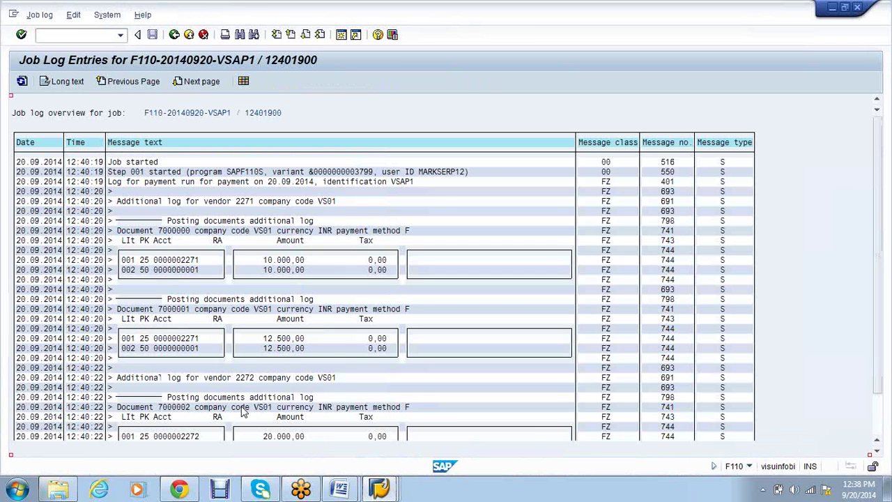
# Back in the line item list, select payment document 7000001 for vendor 2271
pyautogui.moveTo(393, 493)
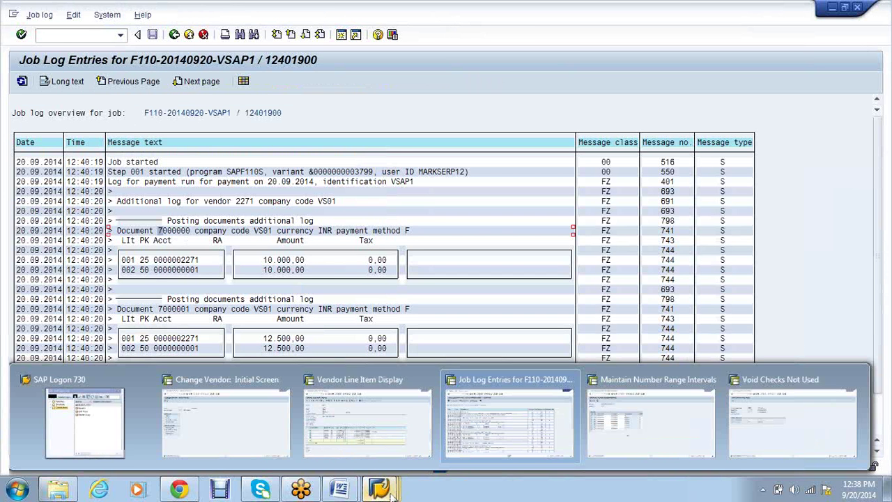
pyautogui.click(343, 422)
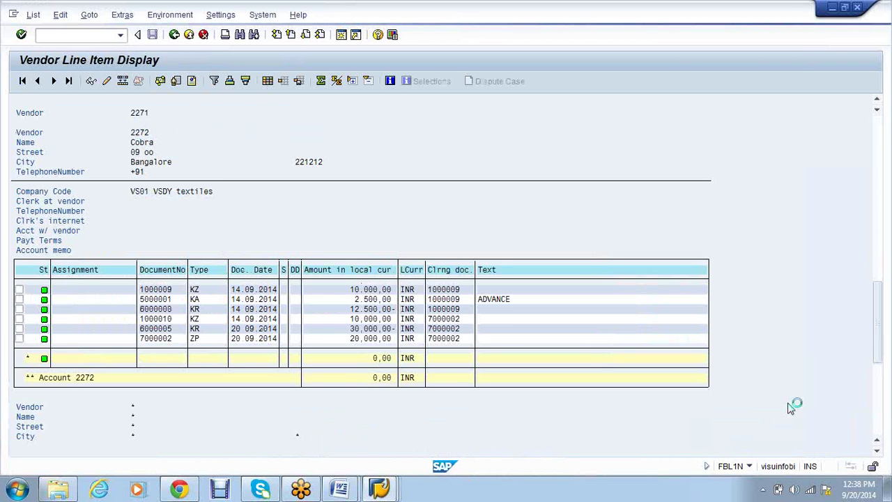
pyautogui.moveTo(877, 350); pyautogui.dragTo(871, 281)
pyautogui.scroll(5, 307, 371)
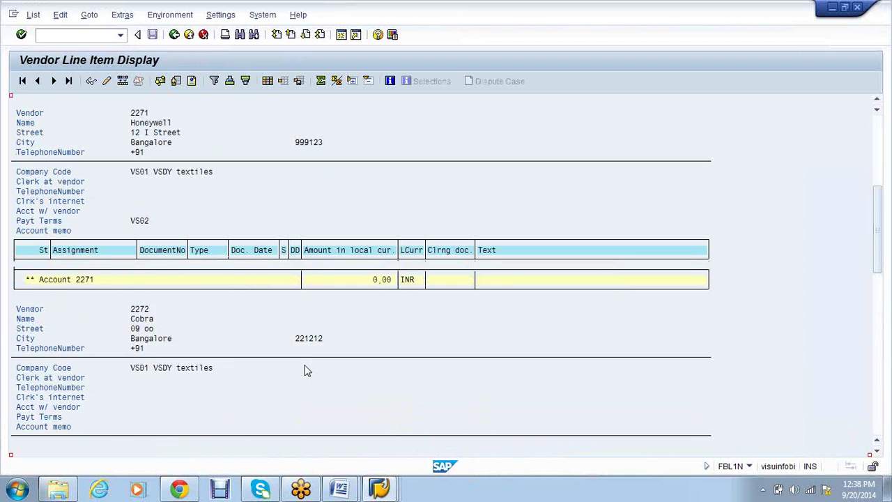
pyautogui.scroll(3, 305, 365)
pyautogui.moveTo(141, 289); pyautogui.dragTo(171, 289)
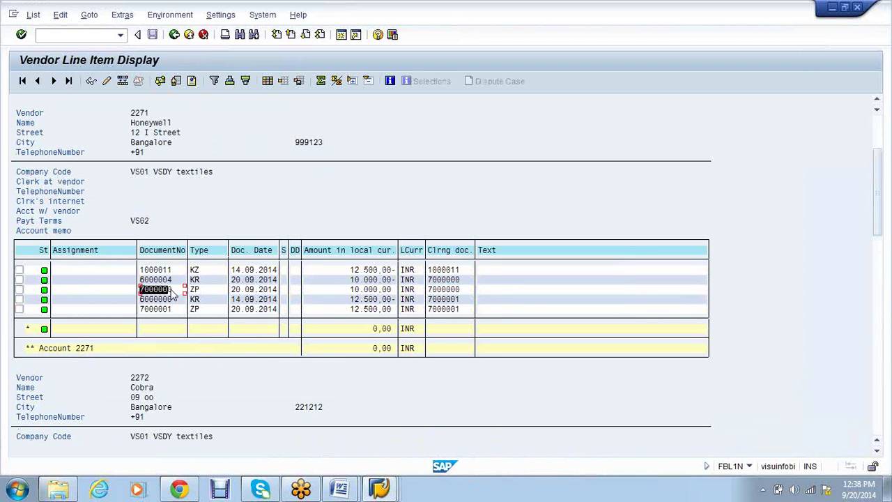
pyautogui.click(174, 309)
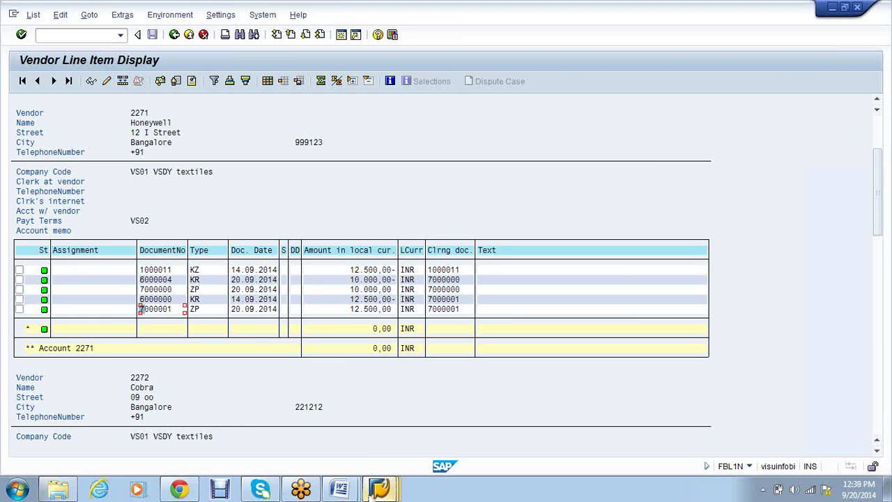
# Compare against the payment run job log, then return to the vendor line items
pyautogui.click(377, 490)
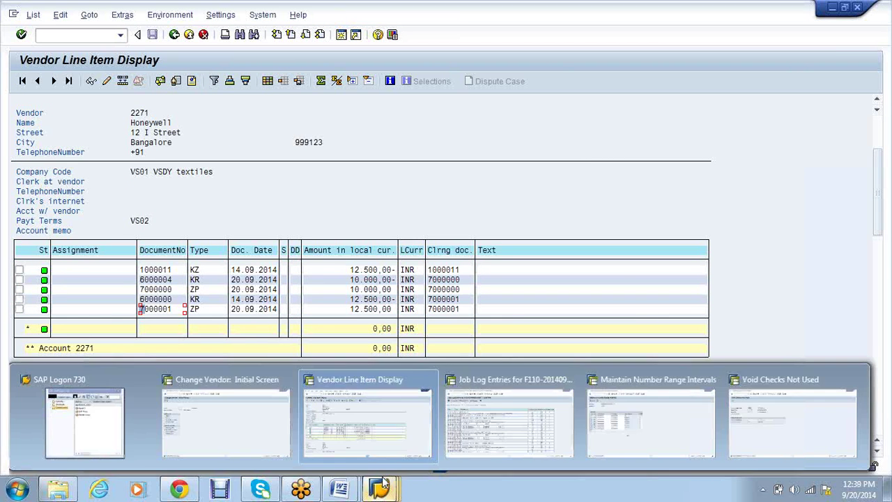
pyautogui.click(480, 423)
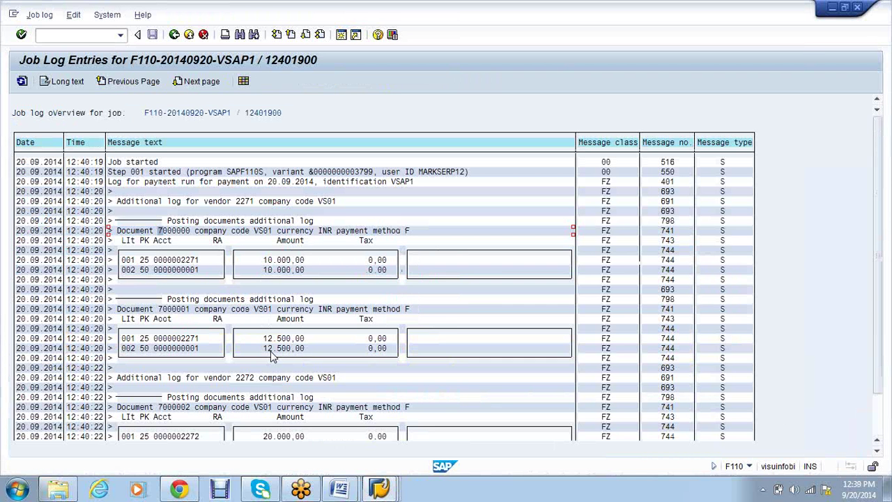
pyautogui.click(394, 494)
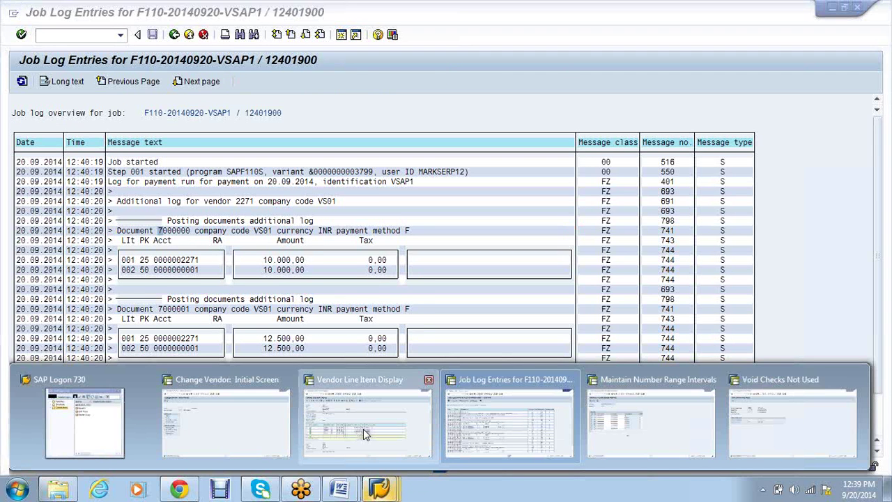
pyautogui.click(363, 432)
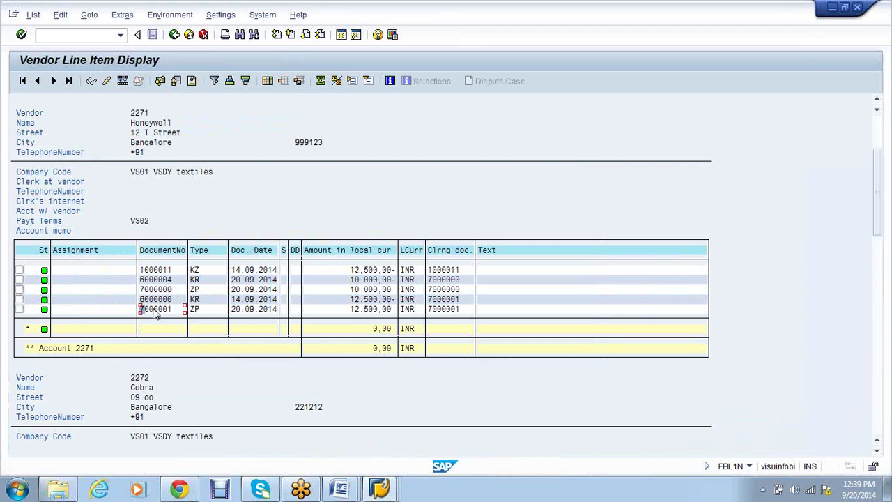
# Open payment document 7000001's details and check whether a cheque exists for it
pyautogui.doubleClick(155, 311)
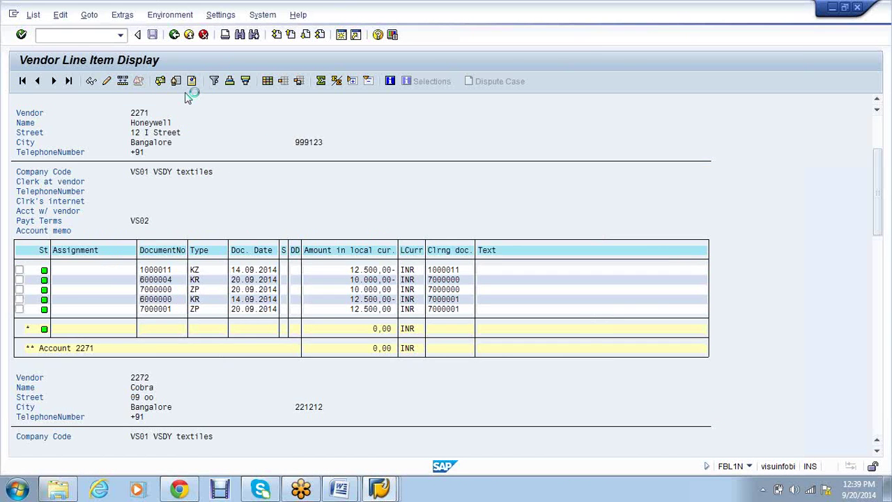
pyautogui.click(194, 15)
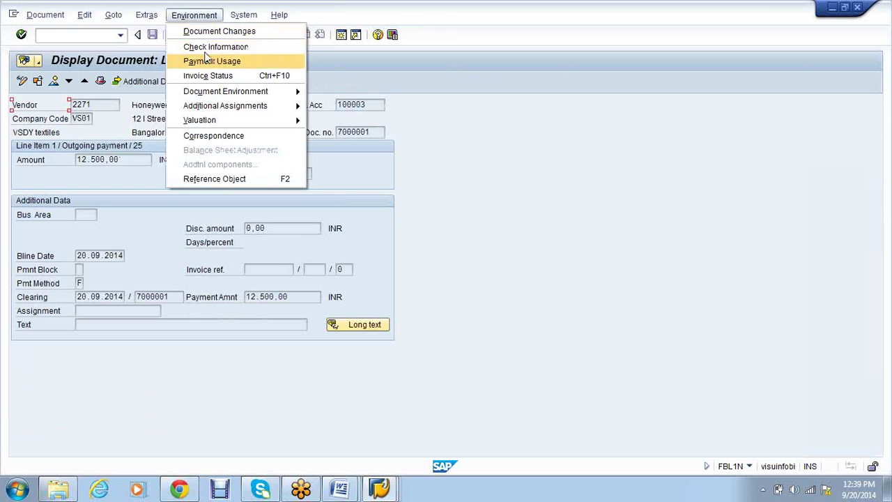
pyautogui.click(206, 49)
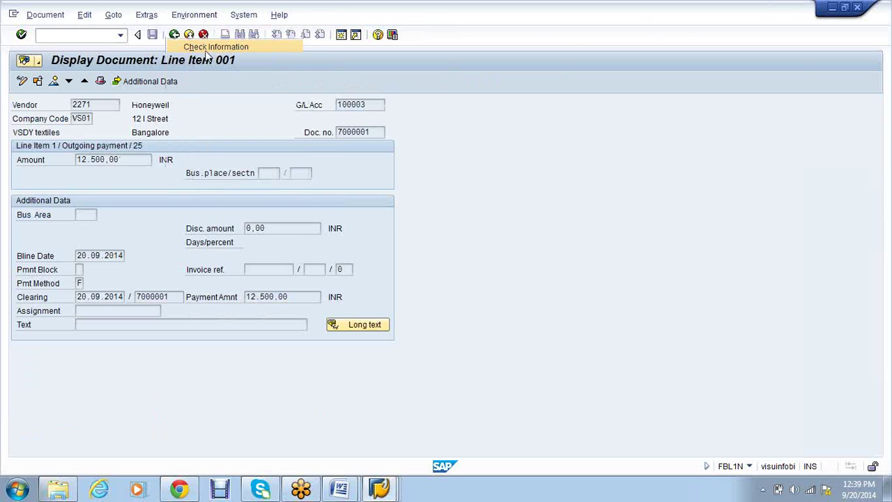
# Go from the job log window back to the VSAP1 Automatic Payment Transactions: Status window
pyautogui.click(385, 486)
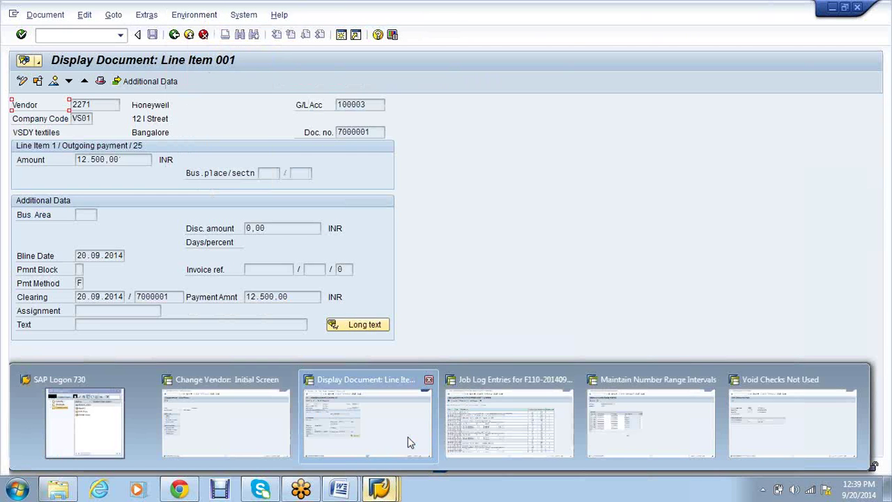
pyautogui.click(533, 441)
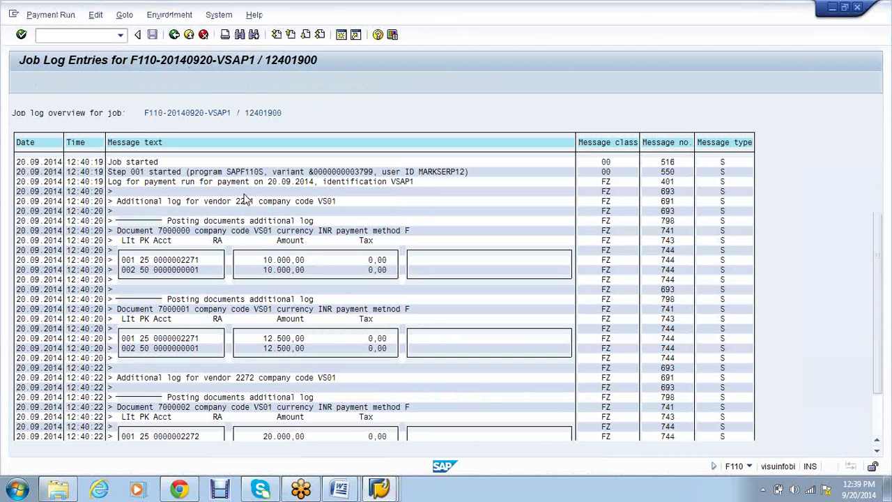
pyautogui.click(378, 490)
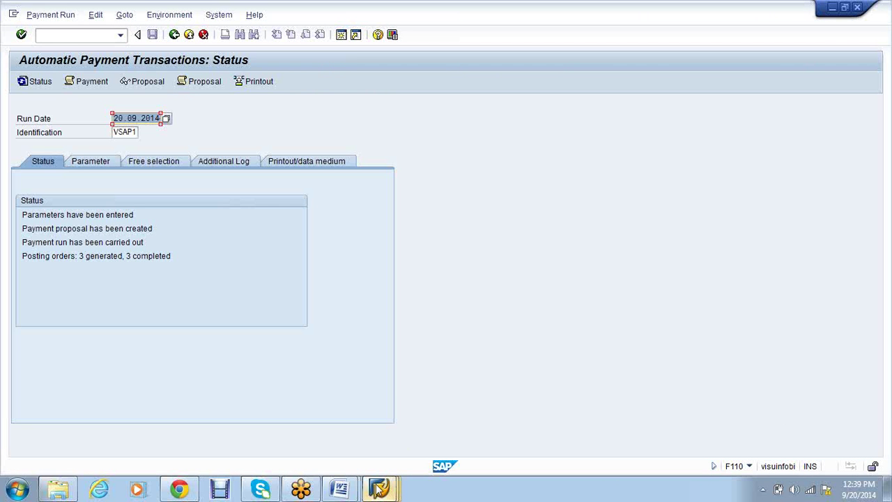
pyautogui.click(379, 489)
pyautogui.click(378, 488)
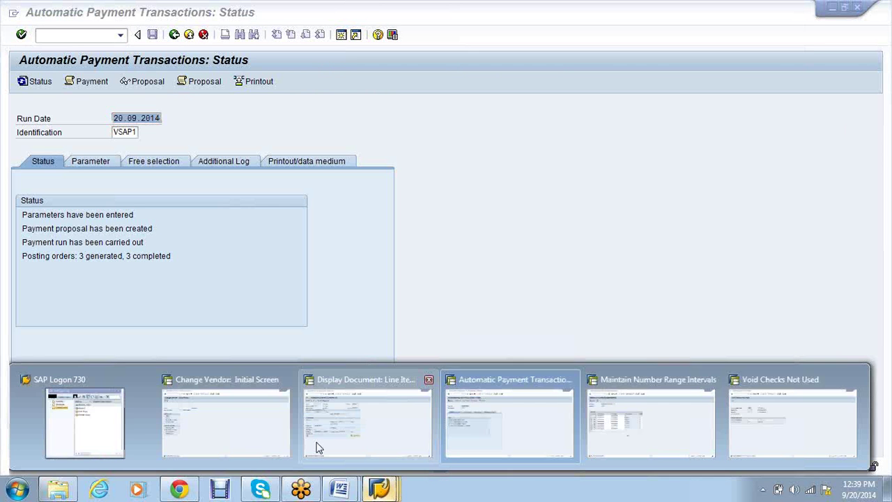
pyautogui.click(314, 446)
pyautogui.click(379, 489)
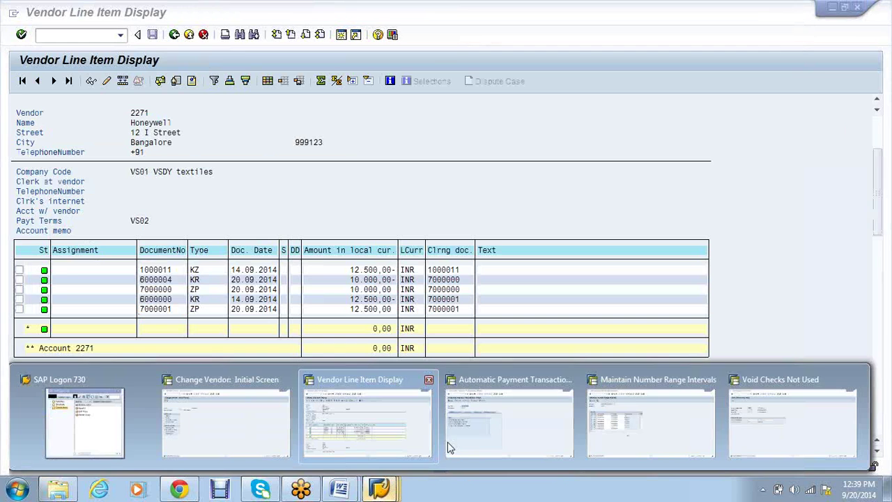
pyautogui.click(501, 429)
pyautogui.click(259, 83)
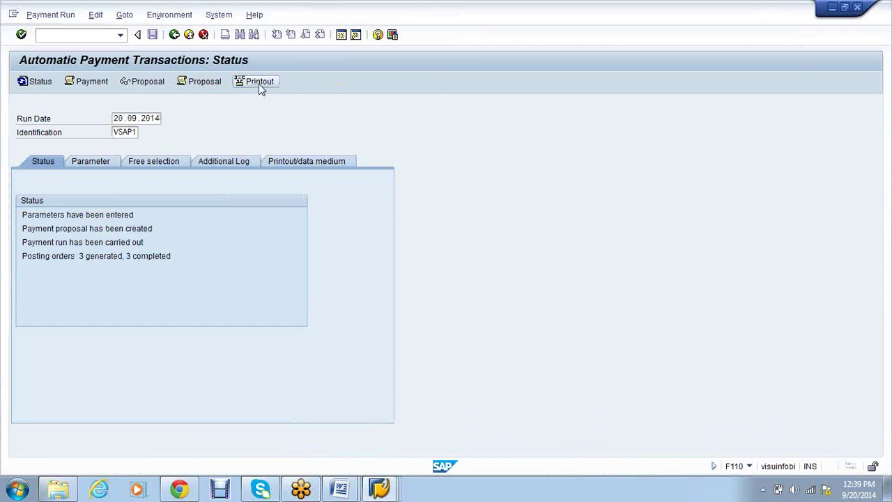
pyautogui.click(298, 304)
pyautogui.write('110-20140920-VSAP1-VS01')
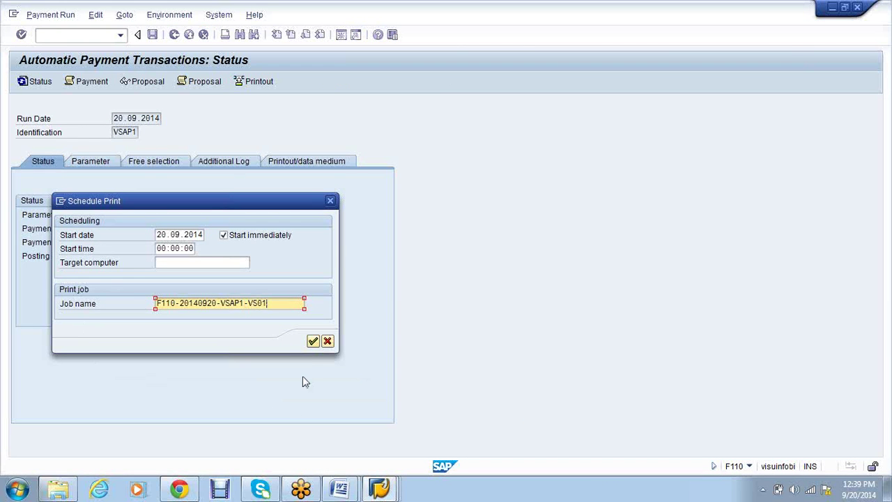
pyautogui.click(313, 342)
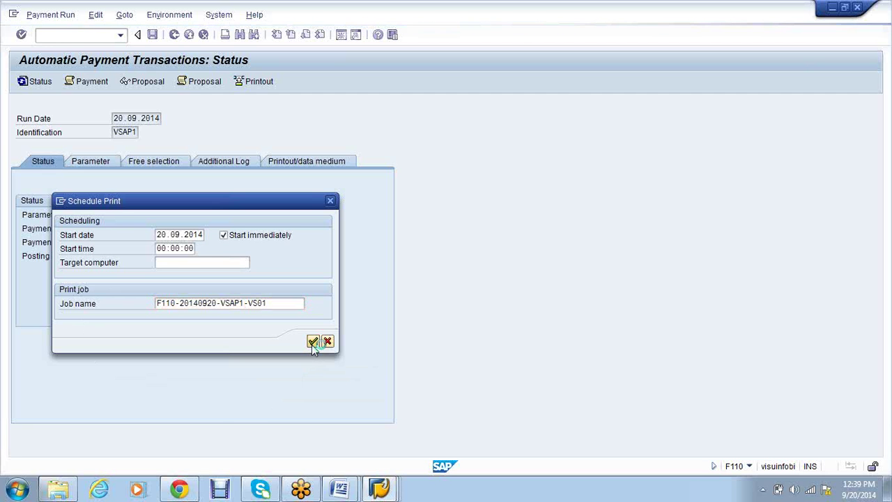
pyautogui.click(395, 491)
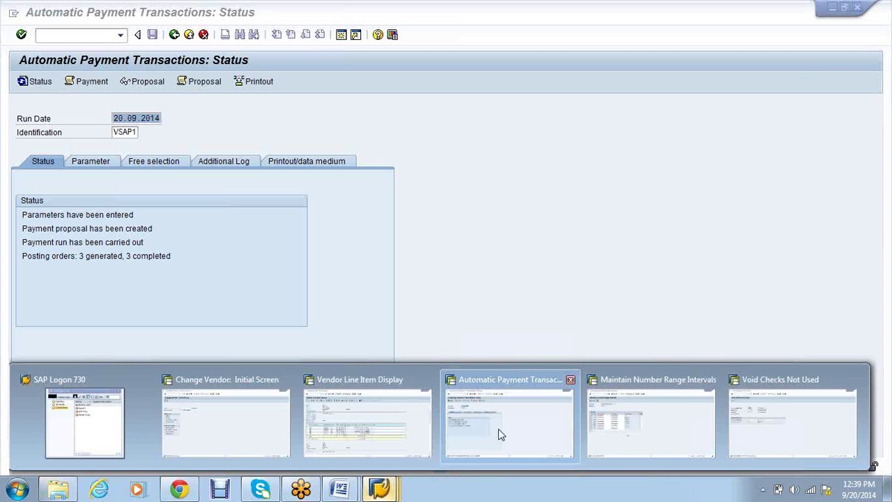
pyautogui.click(499, 432)
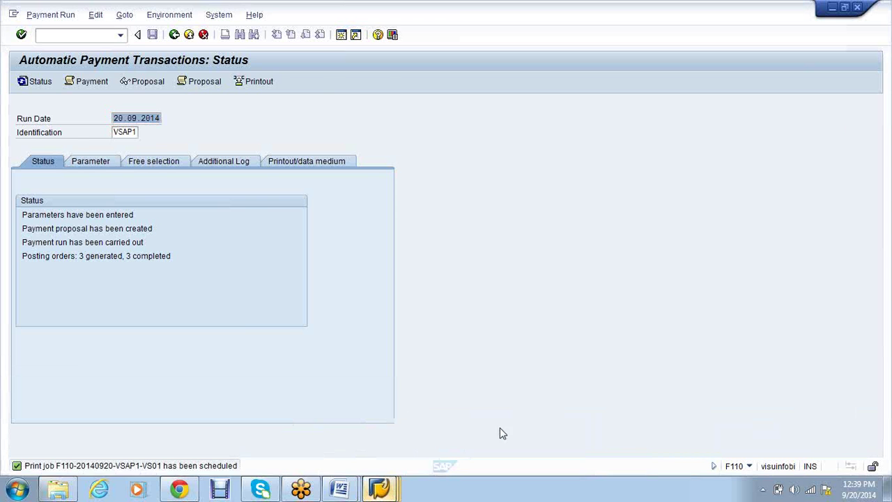
pyautogui.click(380, 492)
pyautogui.click(369, 424)
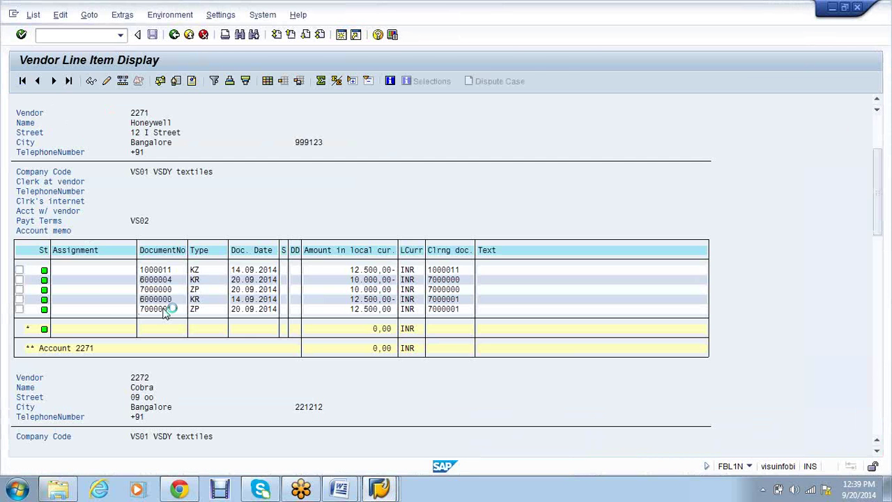
pyautogui.doubleClick(166, 311)
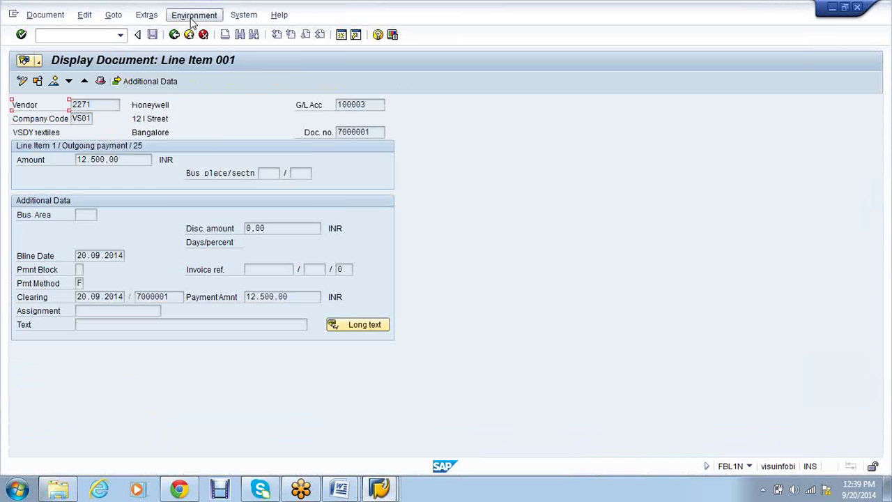
pyautogui.click(194, 15)
pyautogui.click(194, 14)
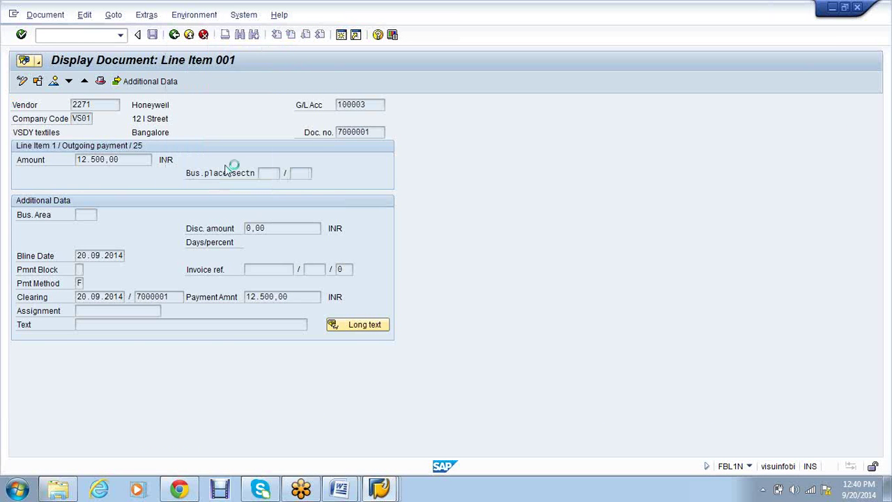
pyautogui.click(175, 38)
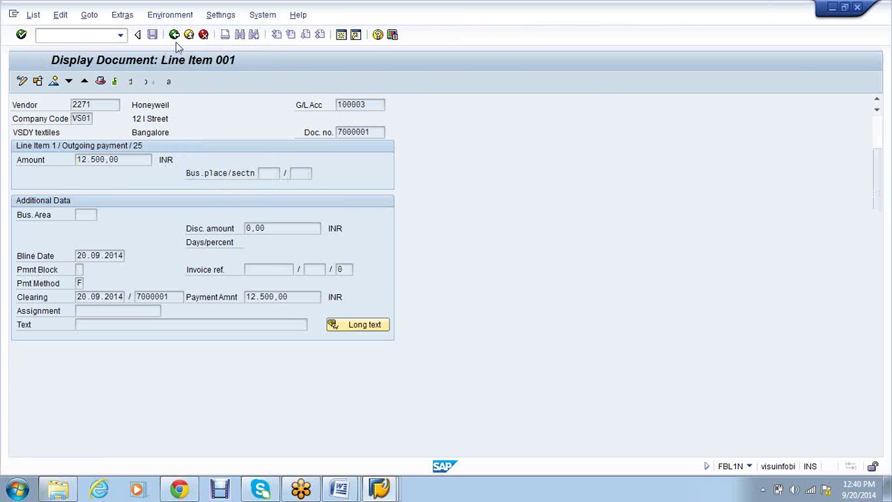
pyautogui.click(175, 38)
pyautogui.click(38, 83)
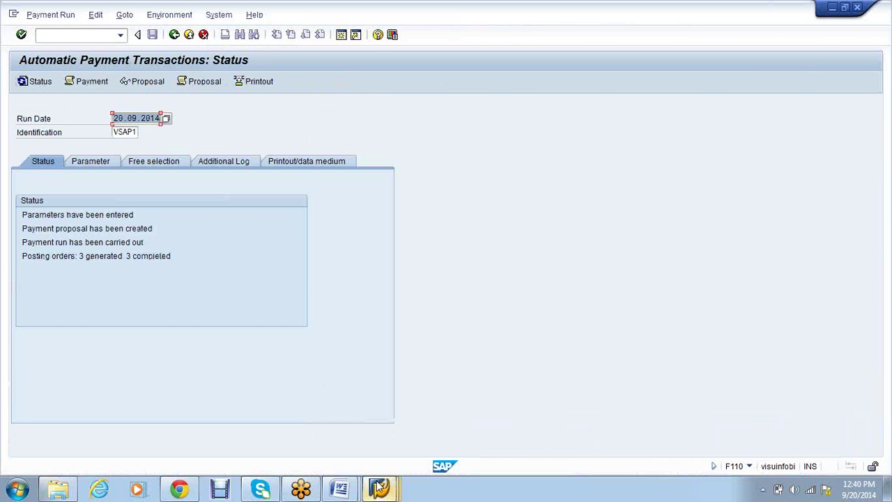
pyautogui.moveTo(379, 488)
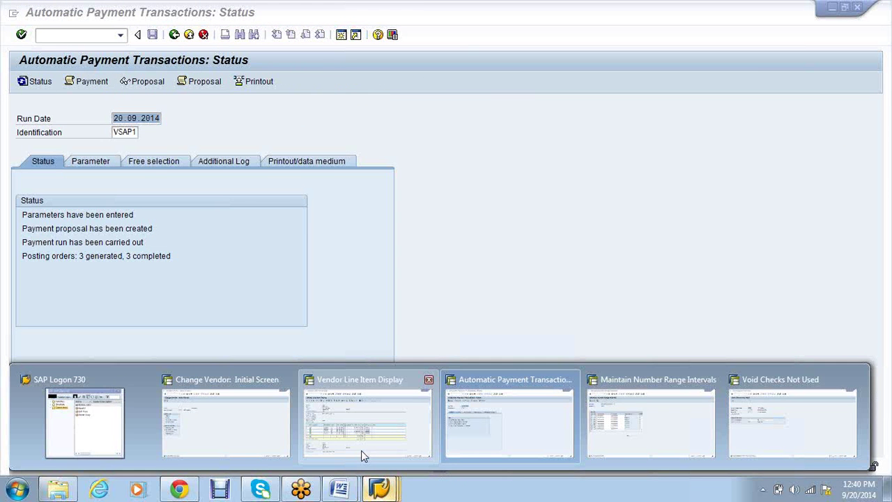
pyautogui.click(361, 450)
pyautogui.doubleClick(146, 311)
pyautogui.click(180, 17)
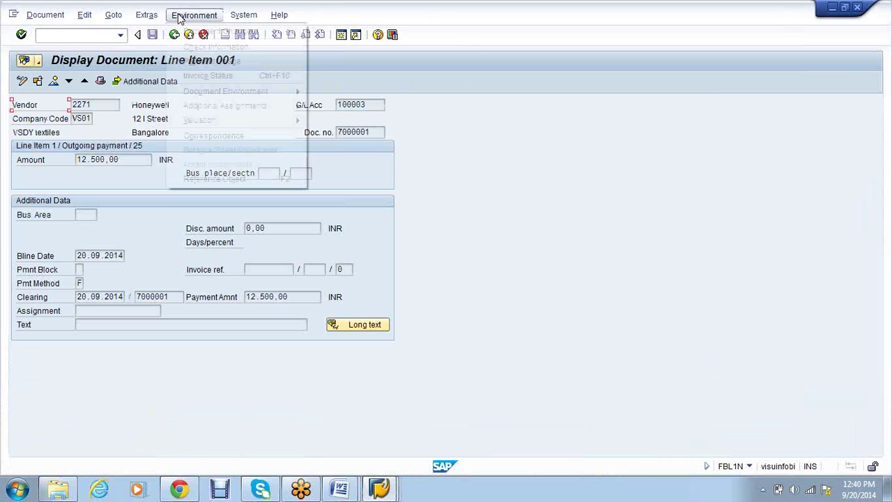
pyautogui.click(210, 30)
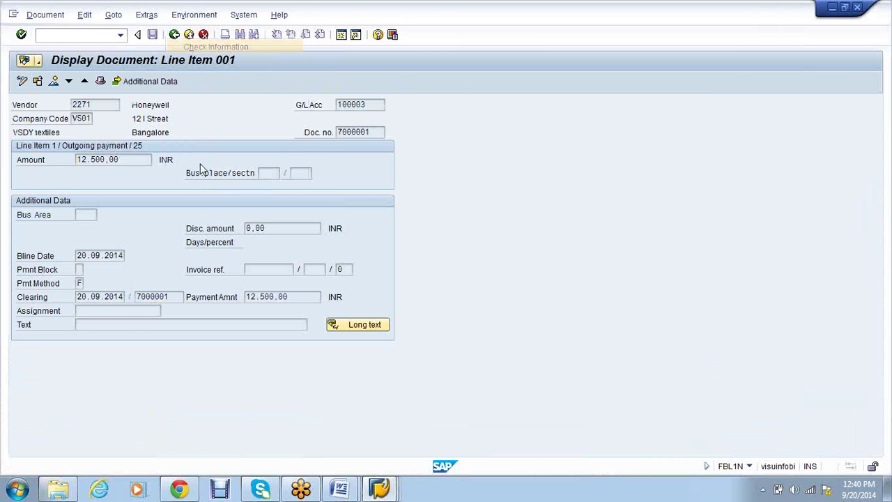
pyautogui.click(175, 35)
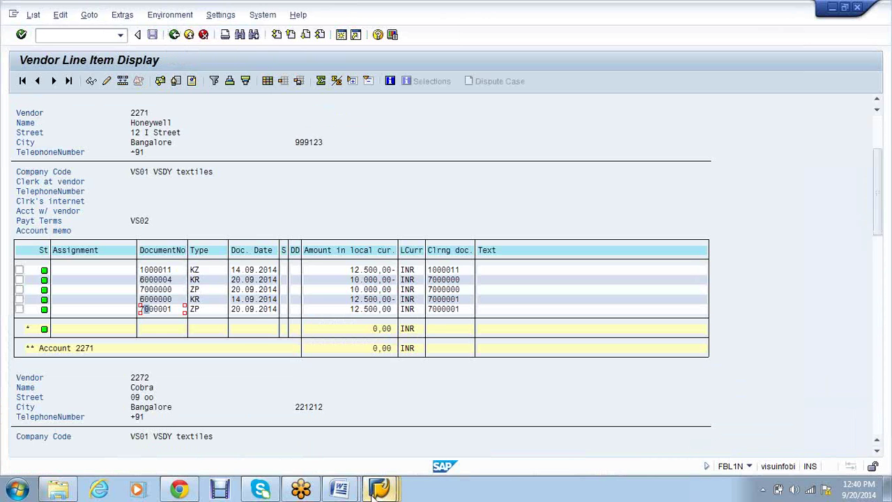
pyautogui.moveTo(378, 491)
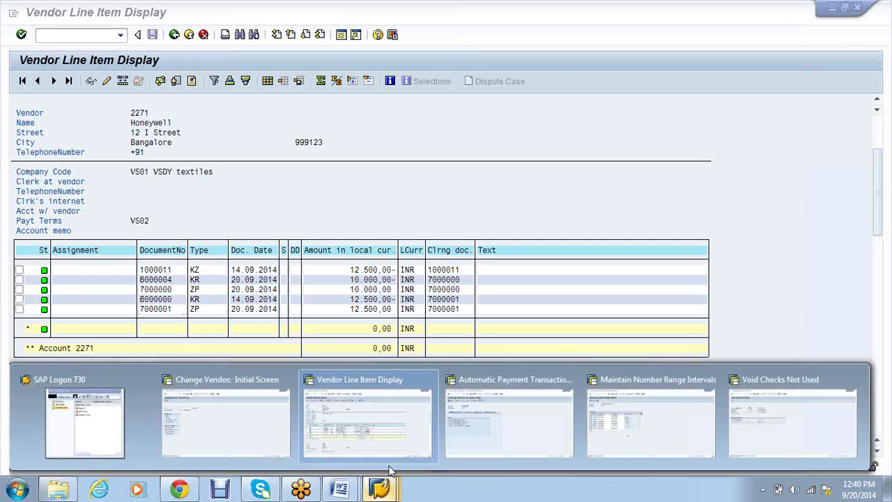
pyautogui.click(503, 418)
pyautogui.click(44, 82)
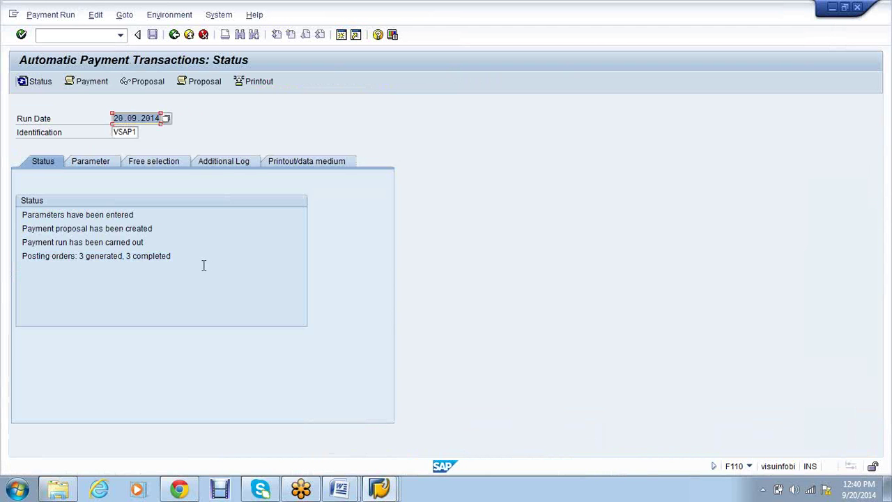
pyautogui.click(74, 83)
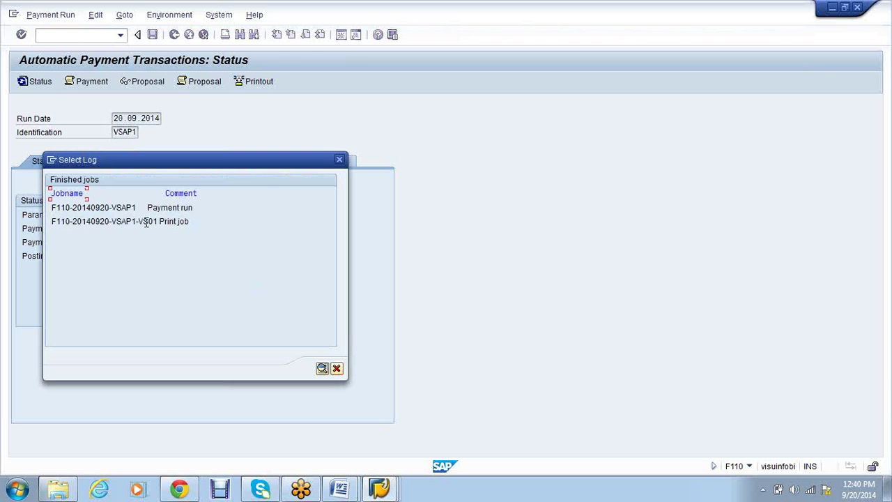
pyautogui.doubleClick(146, 221)
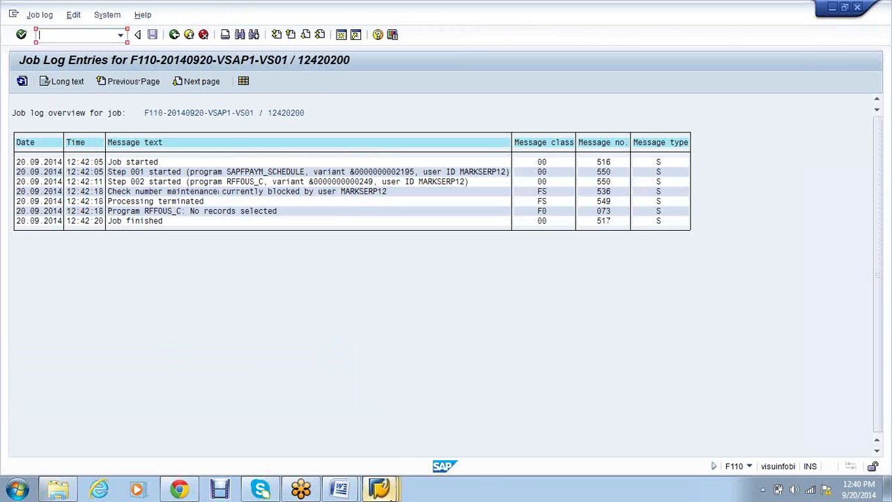
pyautogui.moveTo(392, 493)
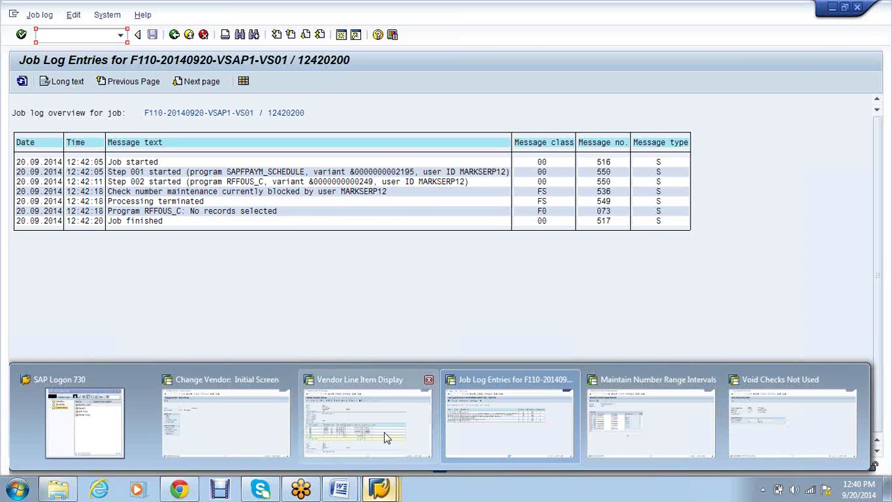
pyautogui.click(368, 422)
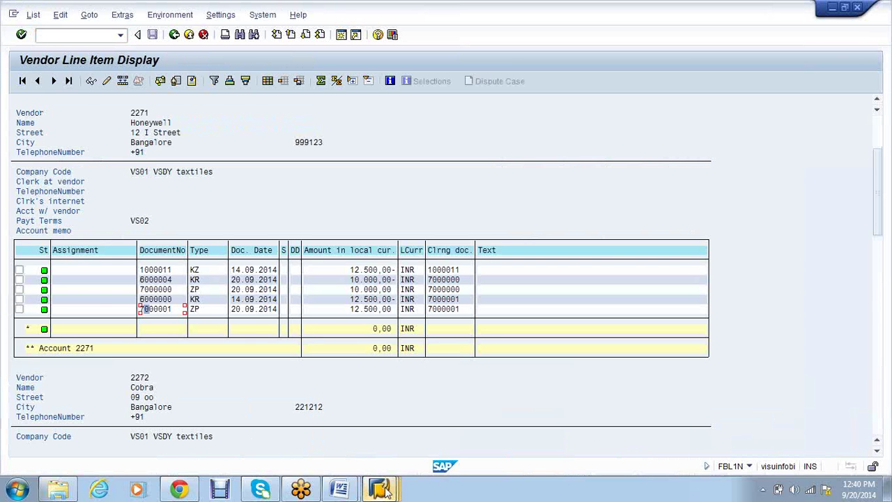
# Exit the FCH3 Void Checks Not Used screen back to SAP Easy Access
pyautogui.moveTo(385, 489)
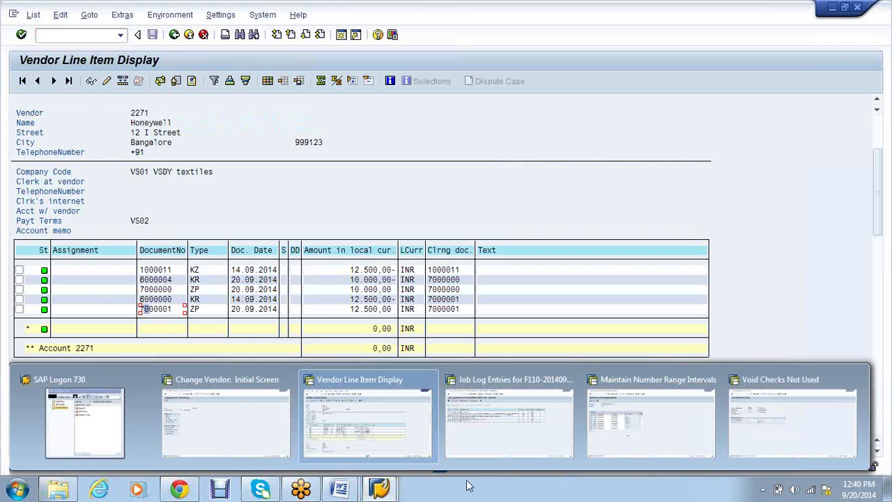
pyautogui.click(801, 420)
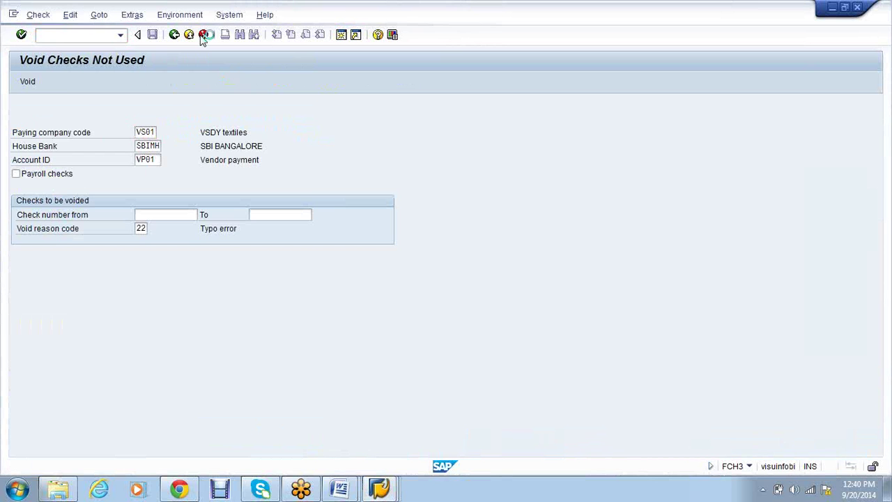
pyautogui.click(203, 35)
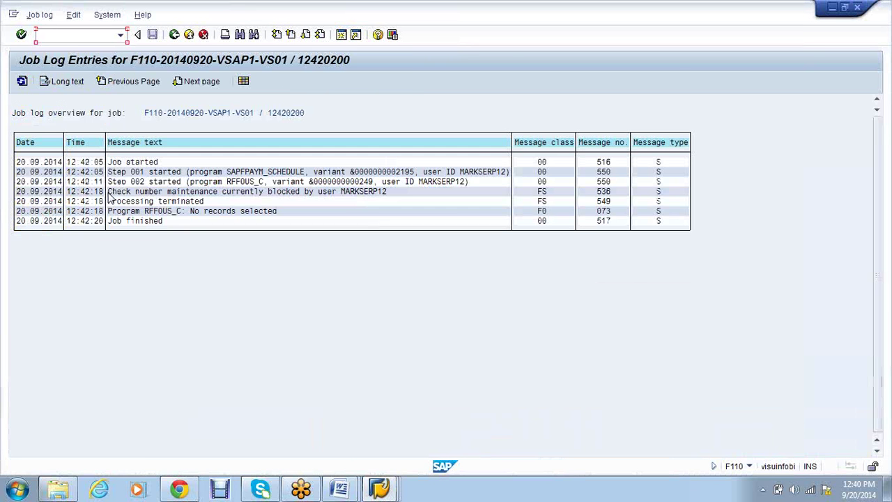
# Review the print log's check-number-blocked and processing-terminated messages, then return to VSAP1 status
pyautogui.click(109, 191)
pyautogui.moveTo(117, 197); pyautogui.dragTo(384, 199)
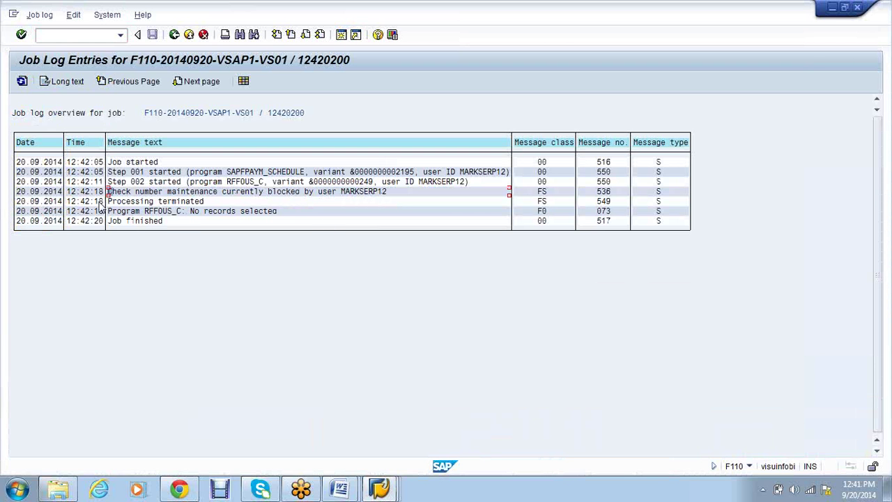
pyautogui.moveTo(104, 202); pyautogui.dragTo(128, 209)
pyautogui.click(340, 309)
pyautogui.click(175, 35)
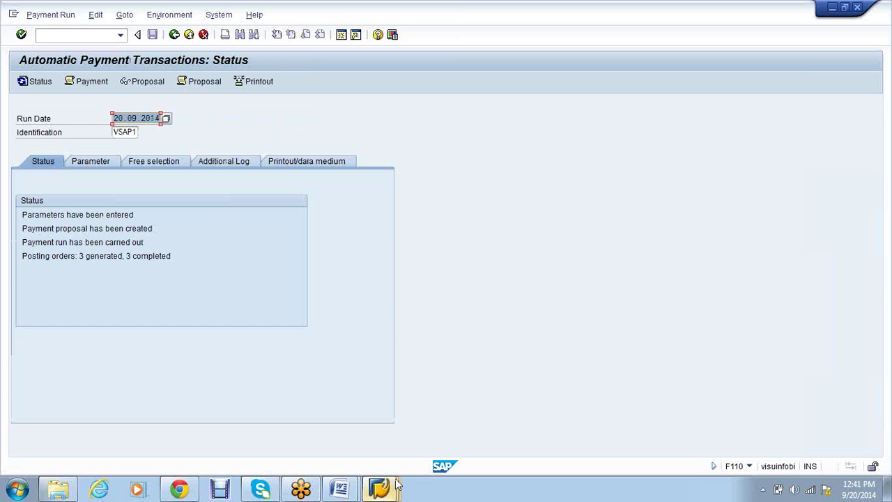
# Scroll the FBL1N vendor line item list down to vendor 2272's cleared items
pyautogui.moveTo(398, 483)
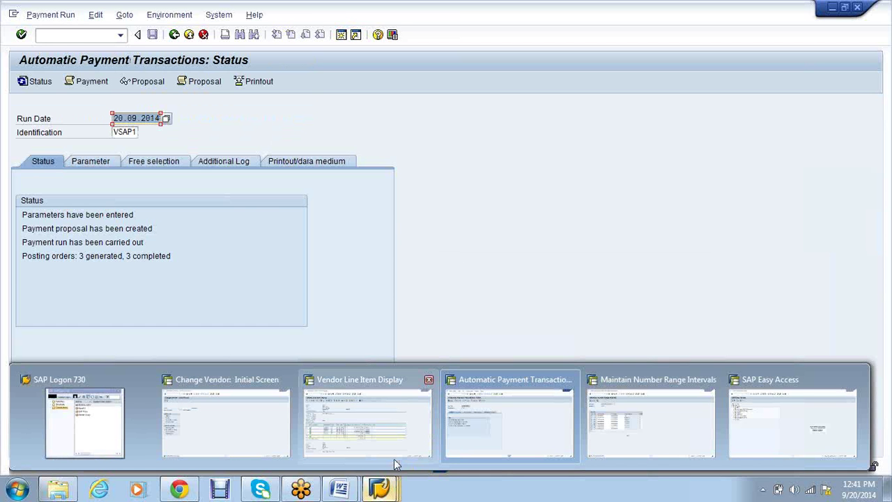
pyautogui.click(372, 444)
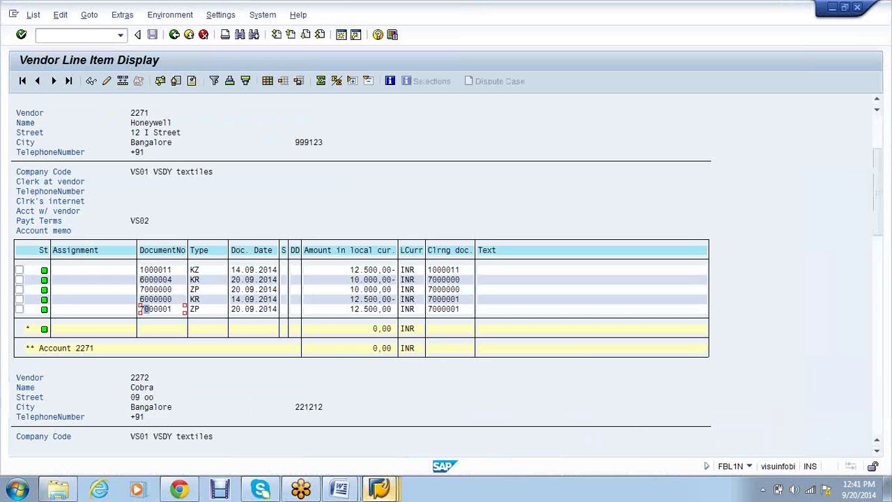
pyautogui.click(378, 490)
pyautogui.click(503, 427)
pyautogui.click(378, 490)
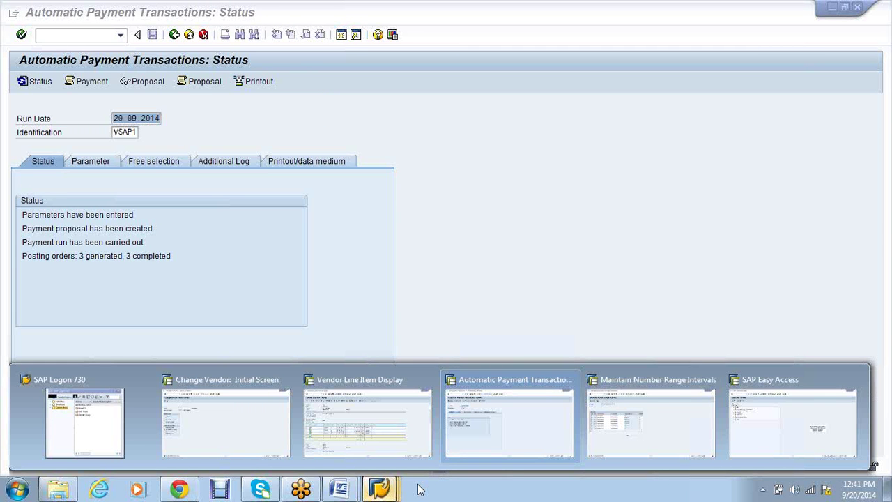
pyautogui.click(653, 409)
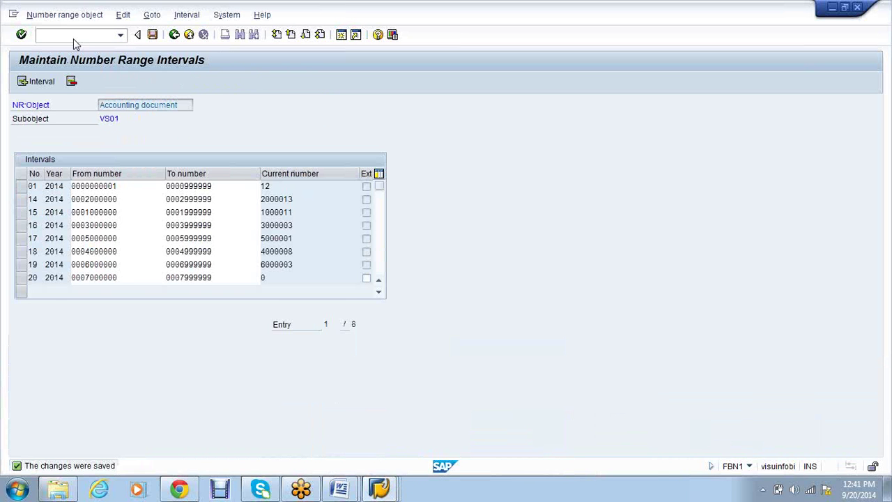
pyautogui.click(379, 488)
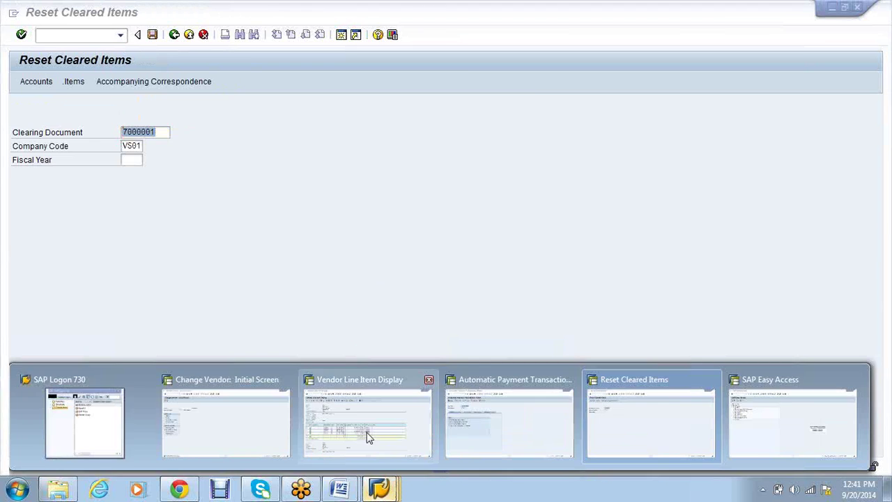
pyautogui.click(364, 427)
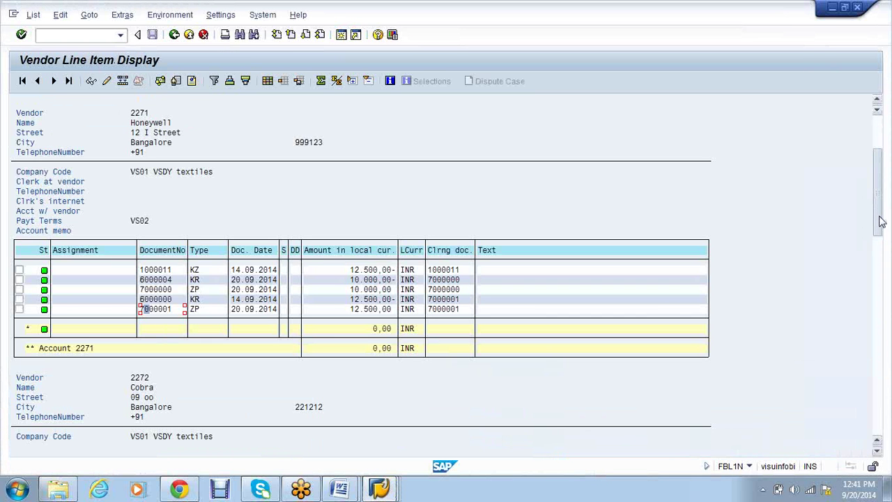
pyautogui.moveTo(881, 221); pyautogui.dragTo(820, 392)
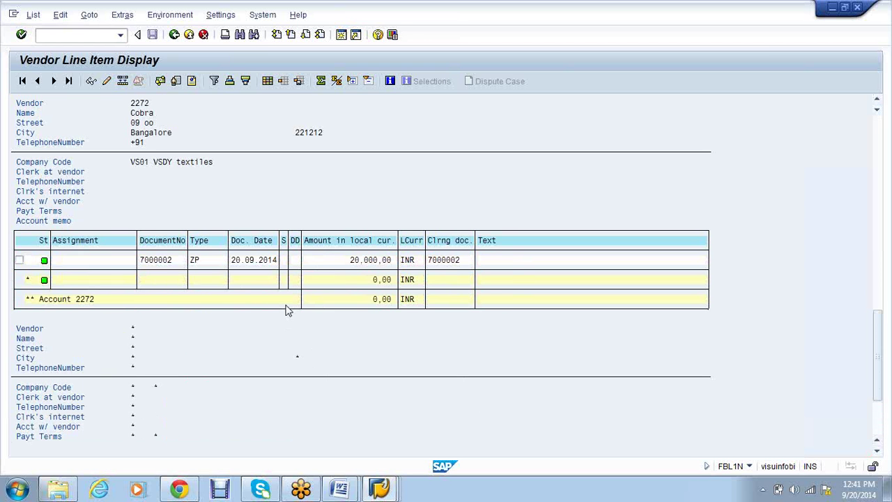
# Return to the VSAP1 payment run status screen showing 3 posting orders completed
pyautogui.moveTo(394, 490)
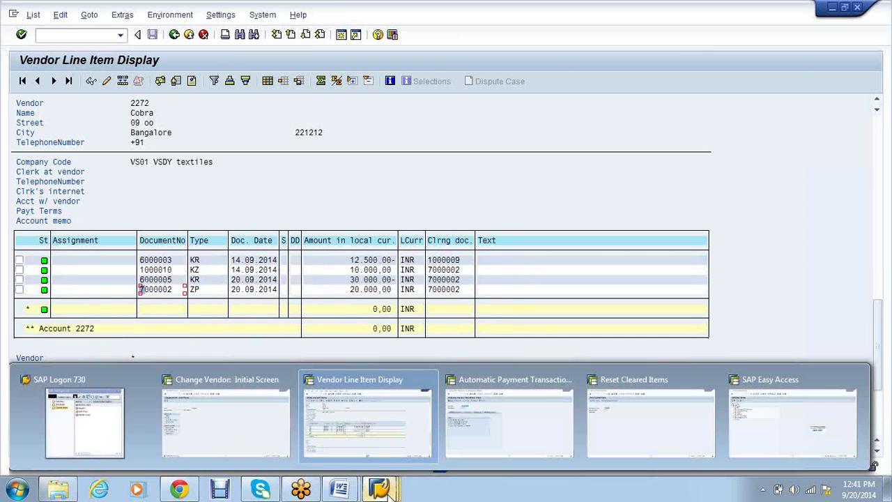
pyautogui.click(363, 438)
pyautogui.moveTo(382, 488)
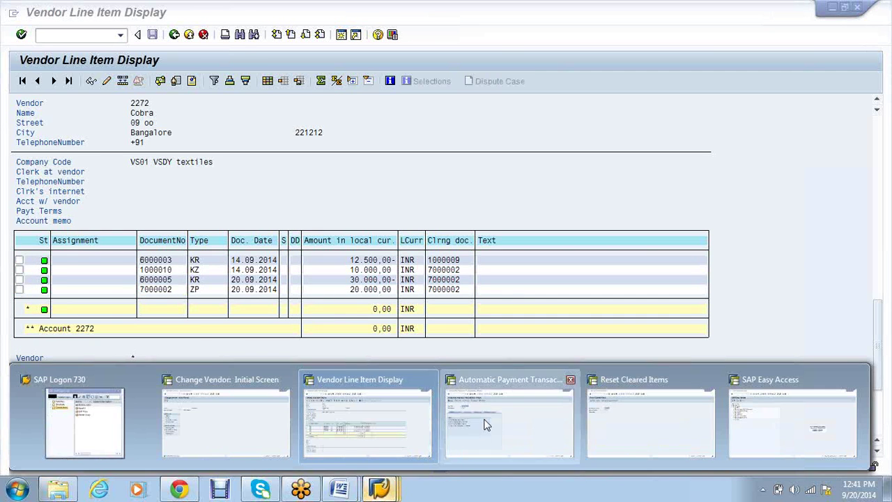
pyautogui.click(507, 412)
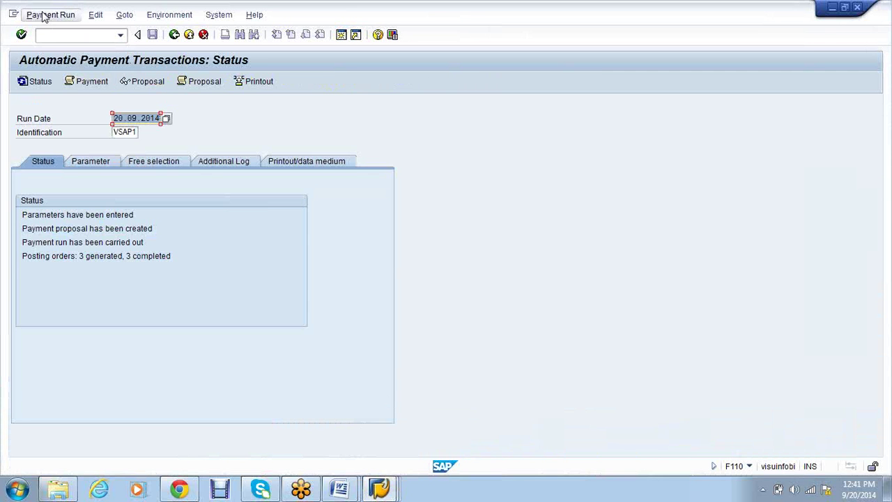
pyautogui.click(97, 18)
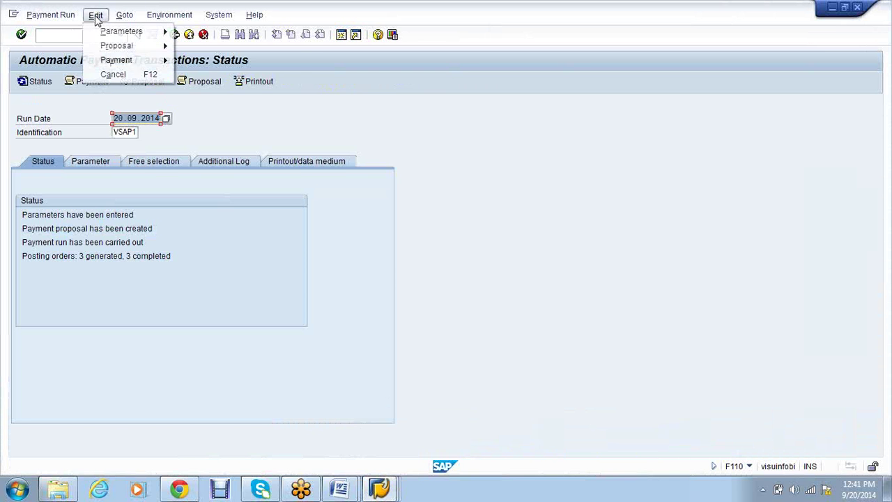
pyautogui.moveTo(134, 68)
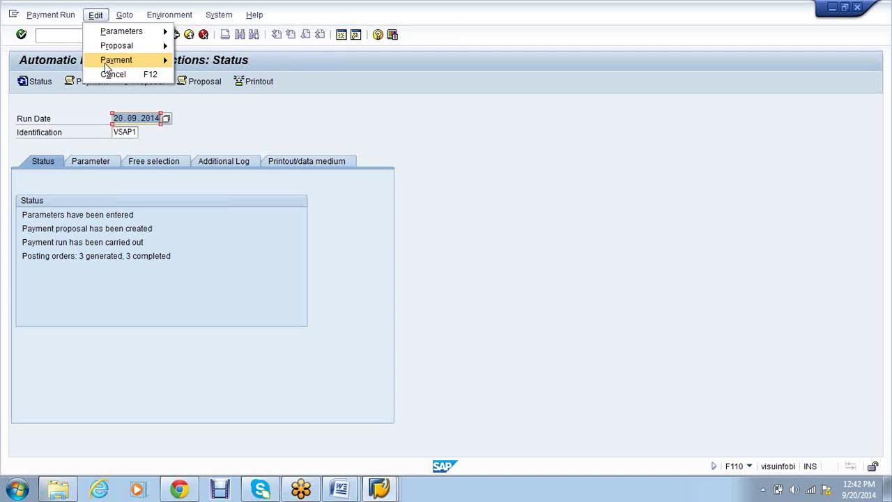
pyautogui.moveTo(106, 66)
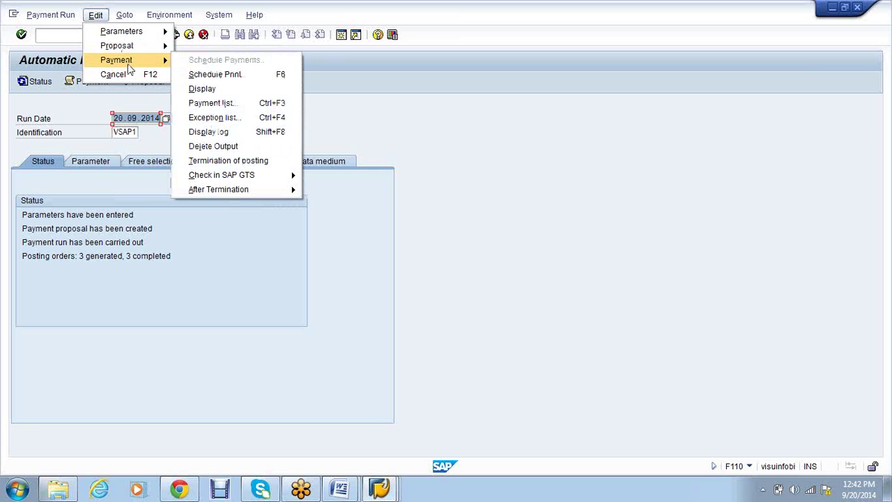
pyautogui.click(494, 270)
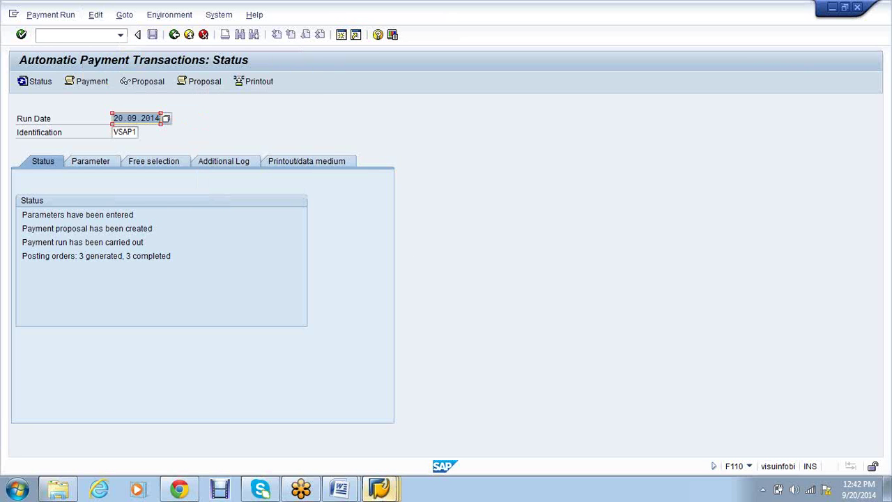
pyautogui.moveTo(379, 489)
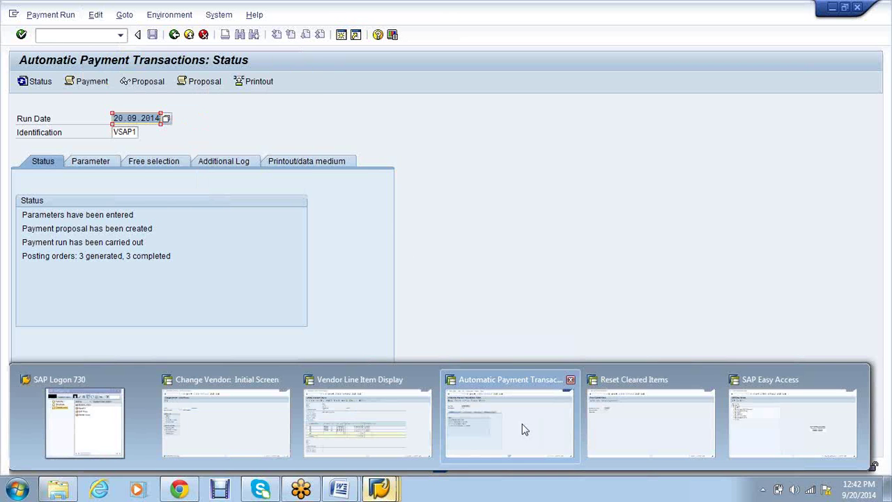
# Reset and reverse clearing document 7000000 for 2014 with reason 01, posting reversal 7000003
pyautogui.click(651, 425)
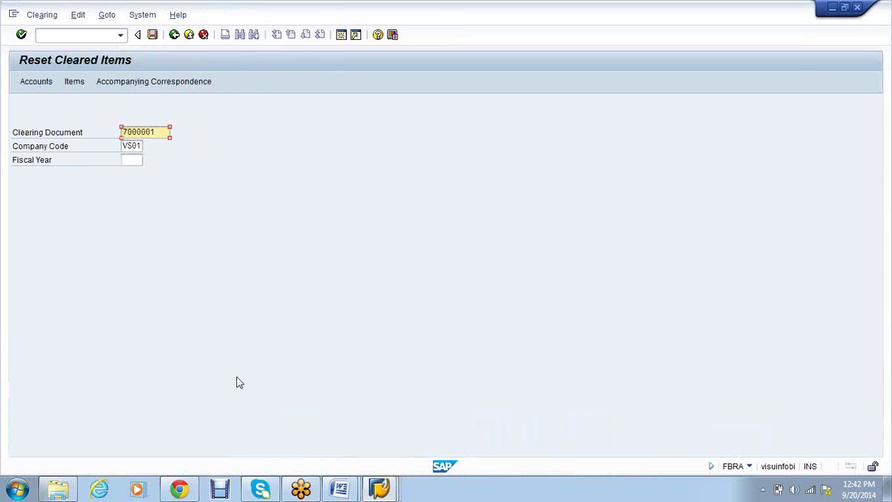
pyautogui.press('BackSpace')
pyautogui.write('0')
pyautogui.press('Tab')
pyautogui.press('Tab')
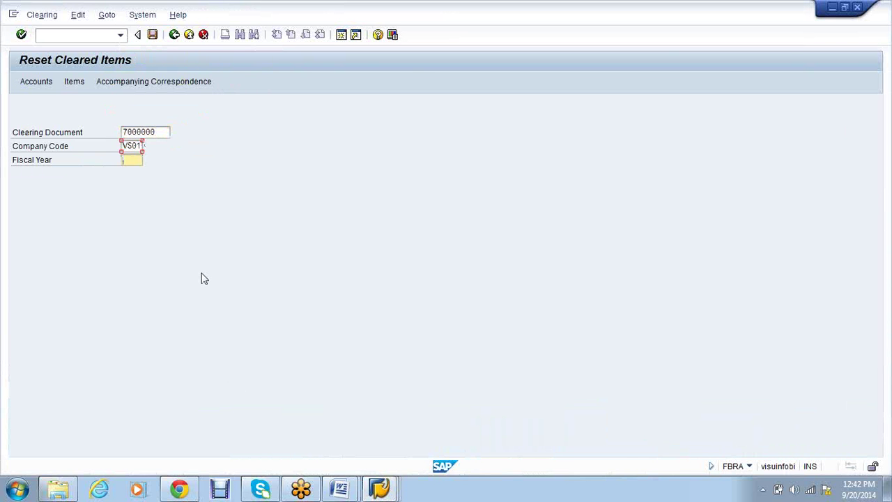
pyautogui.write('2014')
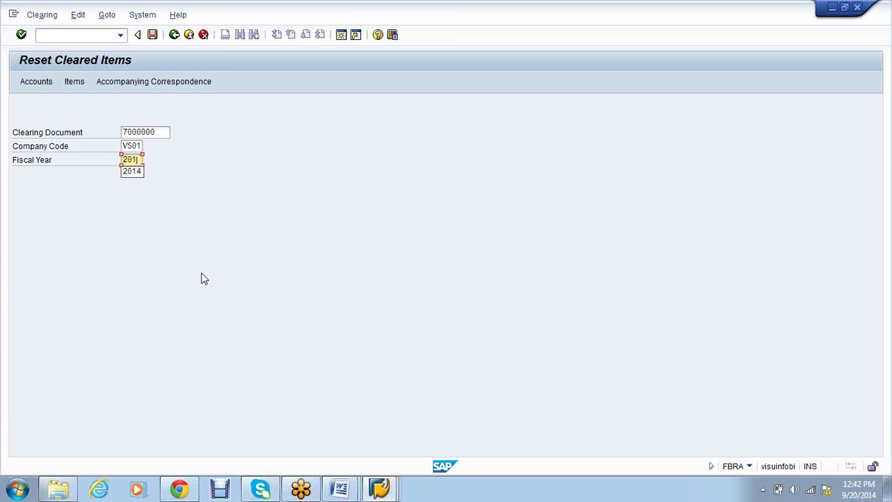
pyautogui.click(152, 36)
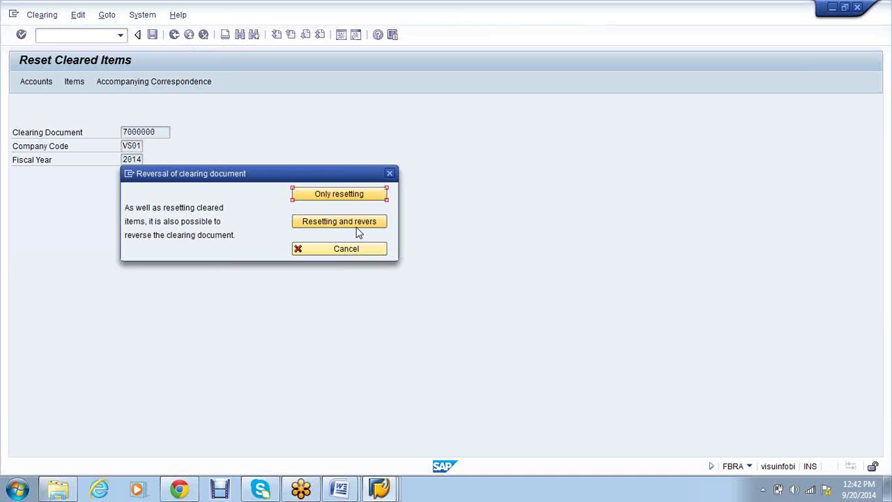
pyautogui.click(357, 225)
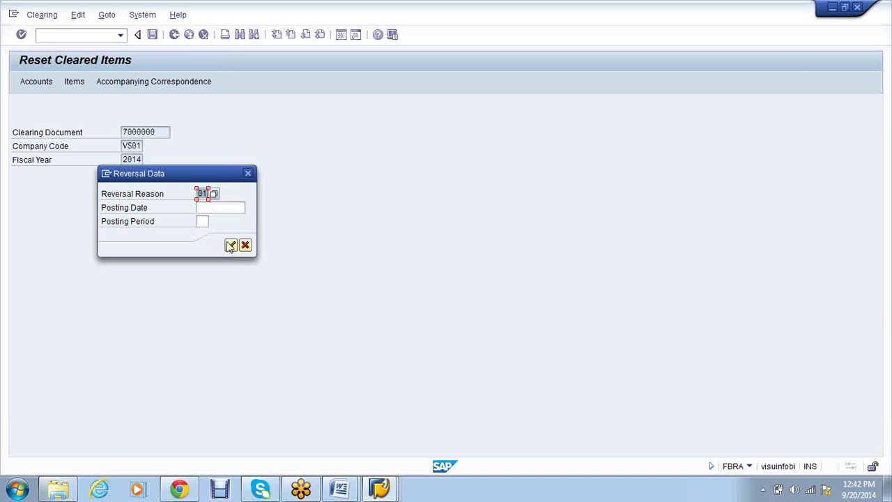
pyautogui.click(231, 246)
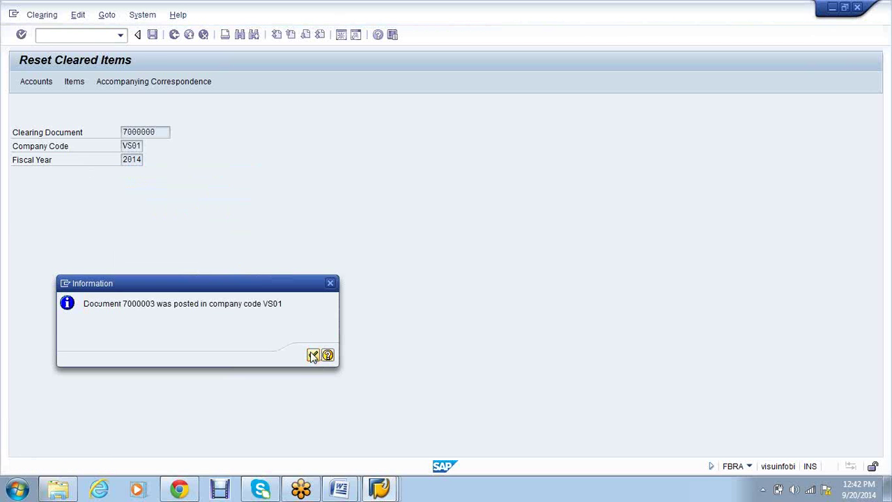
pyautogui.click(310, 351)
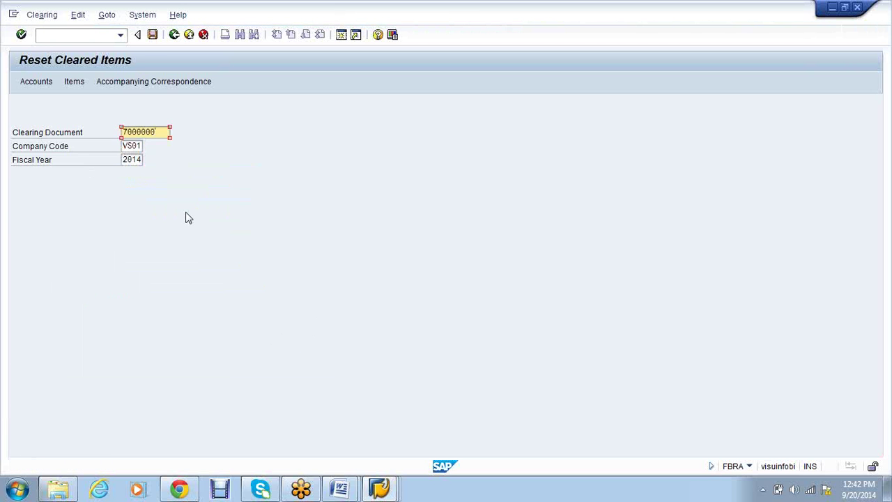
pyautogui.press('BackSpace')
# Reset and reverse clearing document 7000001 with reason 01, posting reversal 7000004
pyautogui.write('1')
pyautogui.click(152, 35)
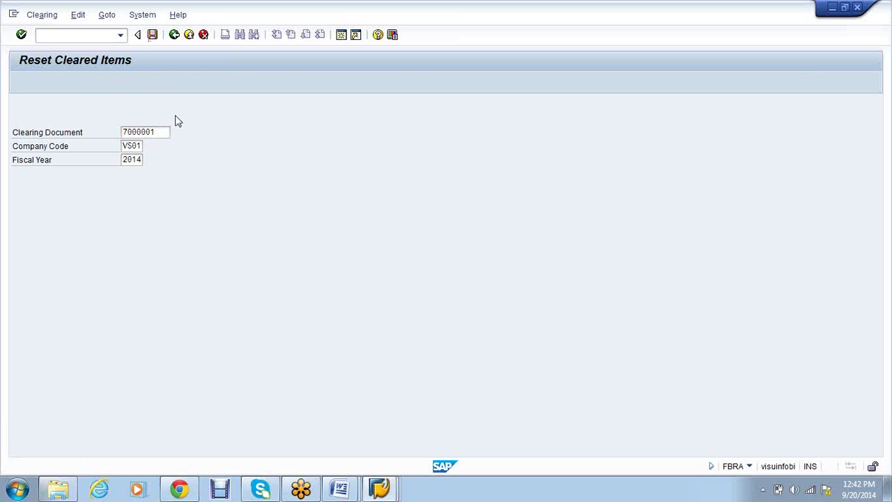
pyautogui.click(339, 223)
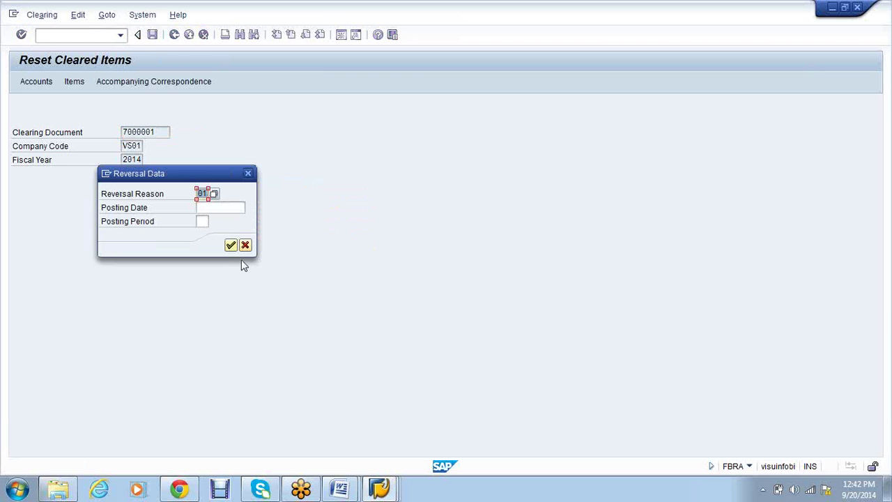
pyautogui.click(231, 246)
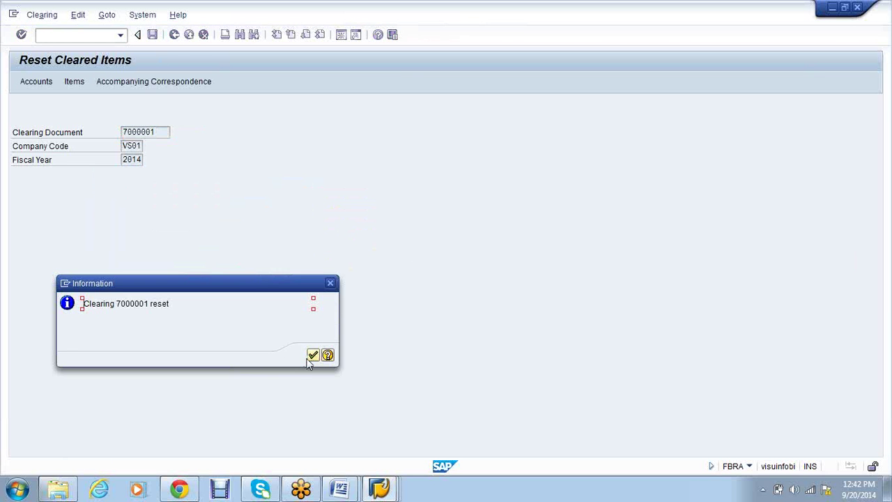
pyautogui.click(313, 356)
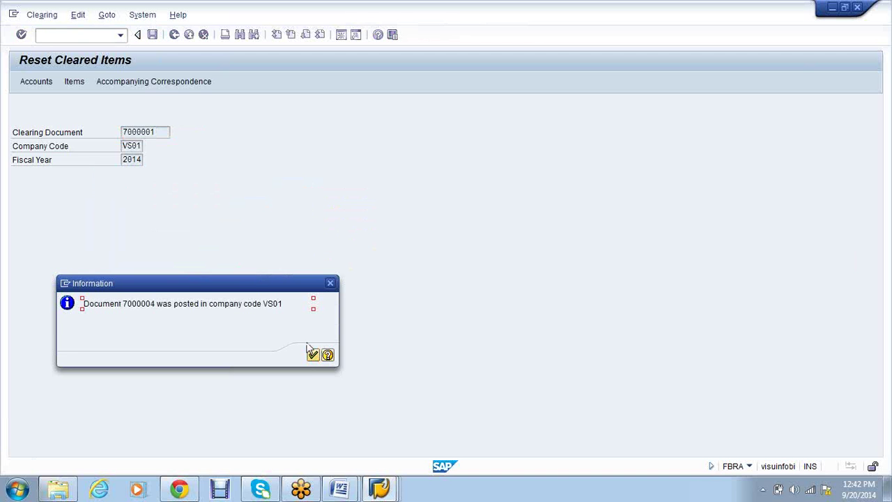
pyautogui.click(313, 355)
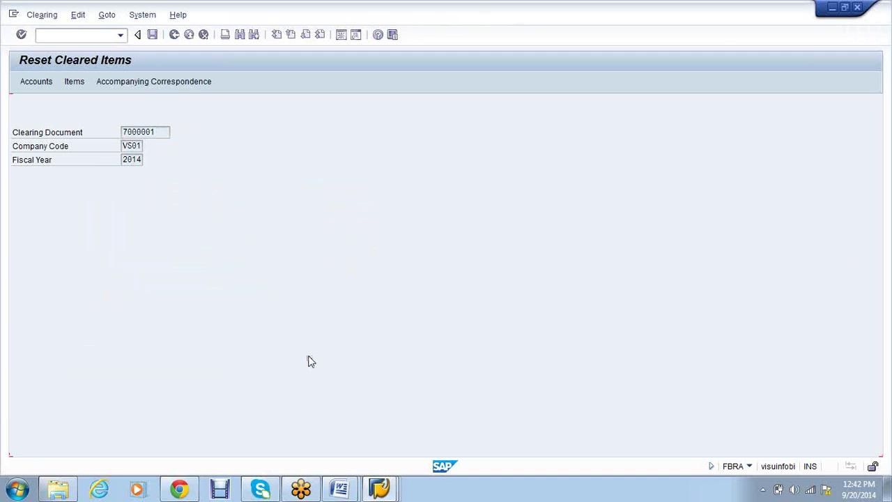
# Reset and reverse clearing document 7000002 with reason 01, posting reversal 7000005
pyautogui.click(150, 132)
pyautogui.click(143, 142)
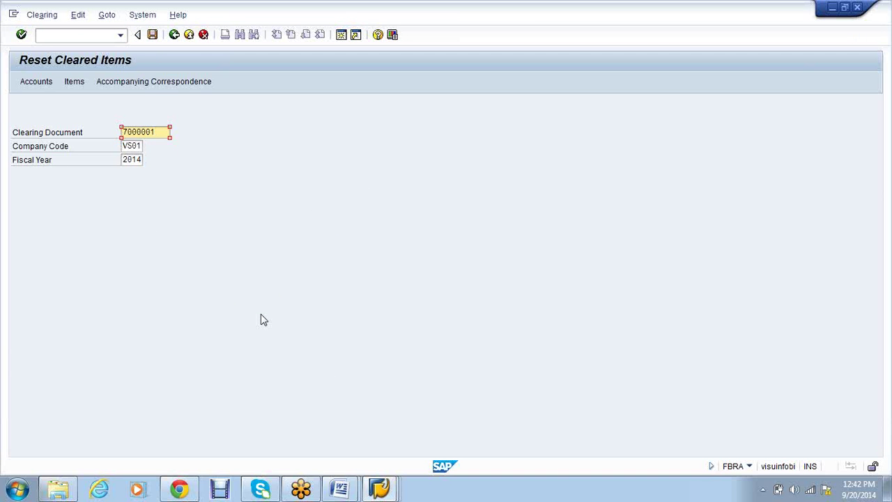
pyautogui.press('BackSpace')
pyautogui.write('2')
pyautogui.click(153, 34)
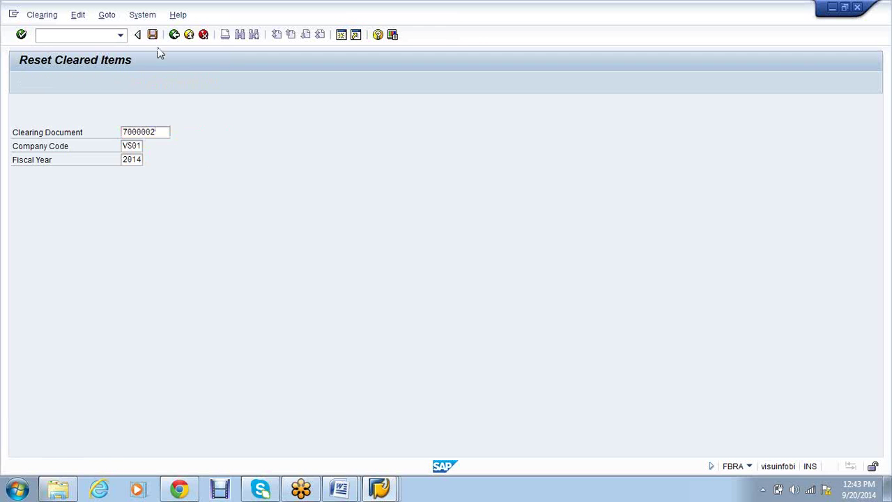
pyautogui.click(322, 223)
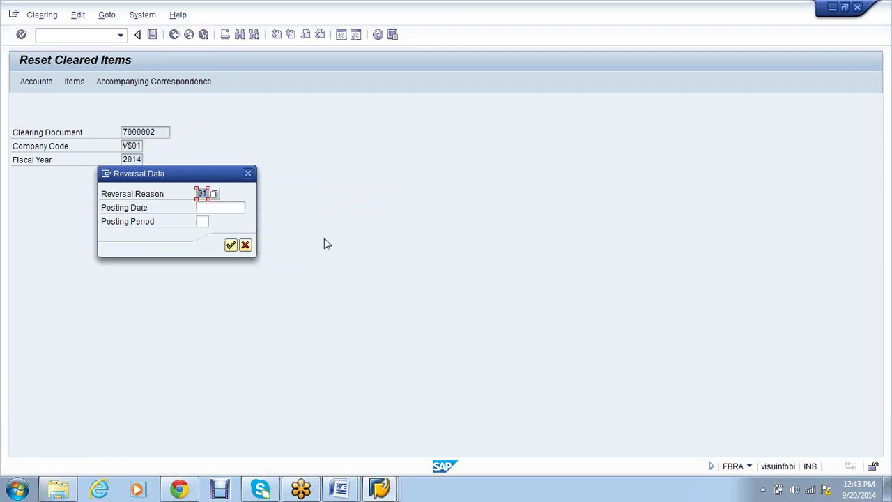
pyautogui.click(230, 245)
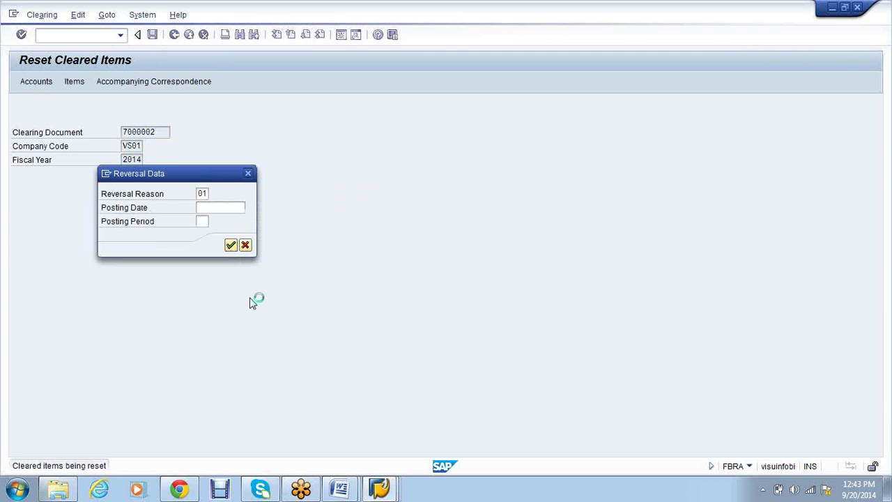
pyautogui.press('Return')
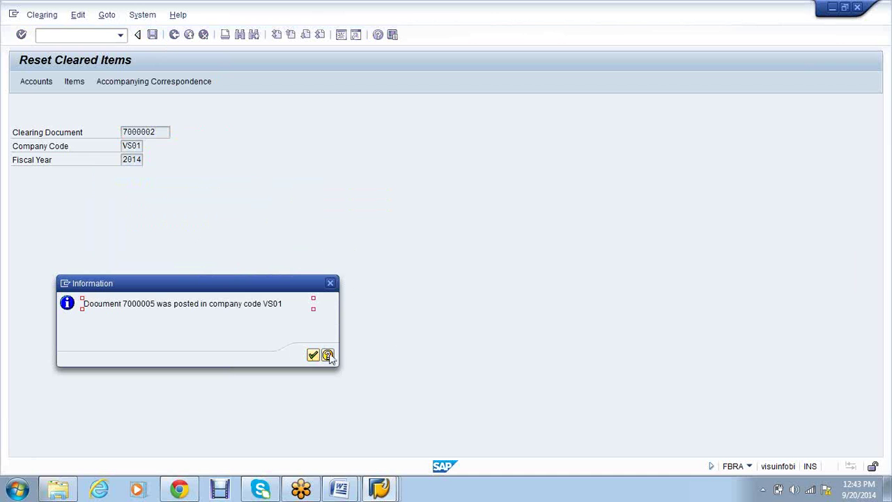
pyautogui.click(313, 355)
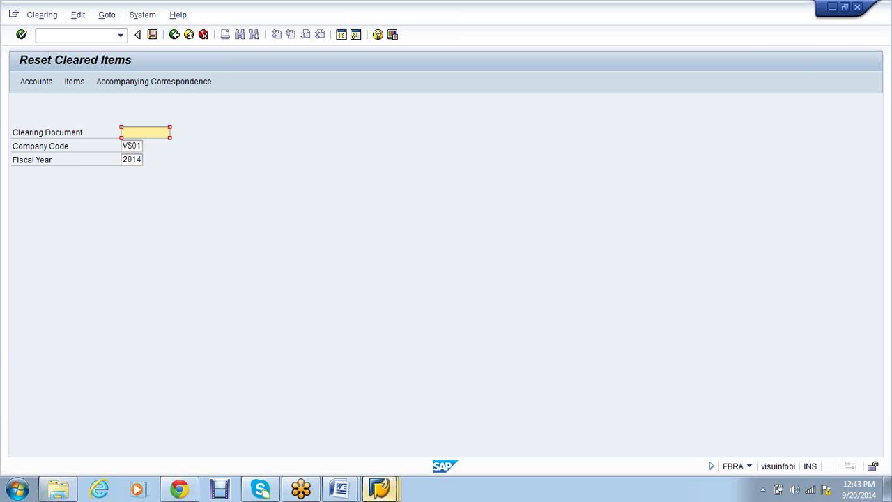
# Refresh vendor 2271's FBL1N line items so invoices 6000000 and 6000004 reappear open, then return to F110
pyautogui.click(380, 489)
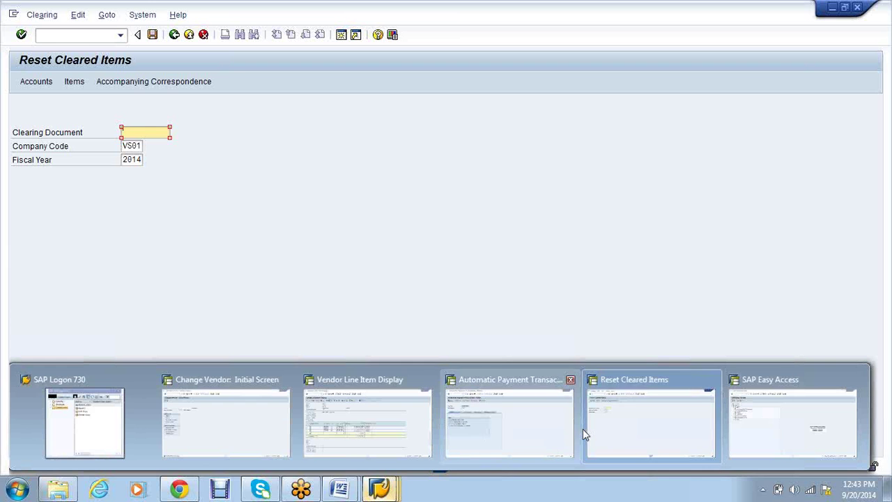
pyautogui.click(630, 430)
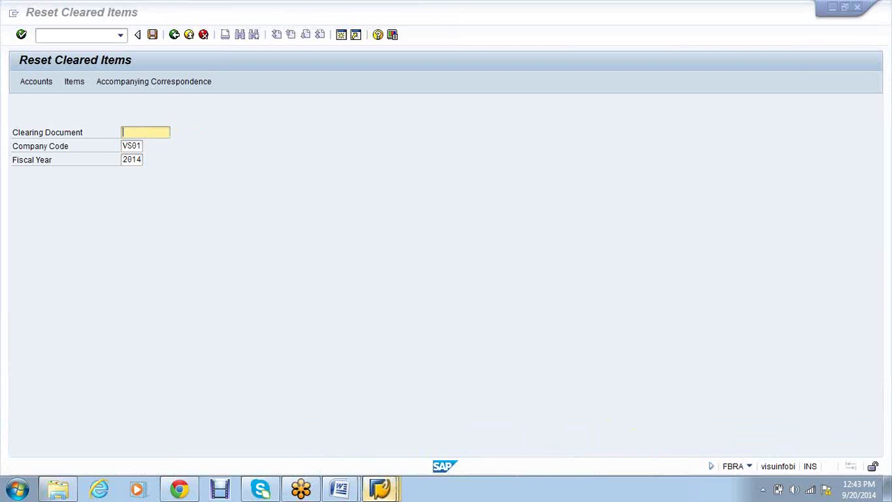
pyautogui.click(381, 416)
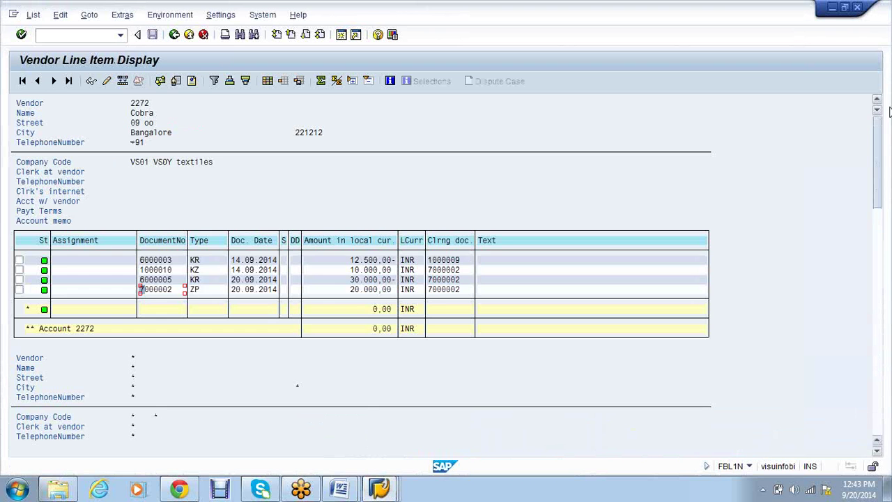
pyautogui.click(32, 15)
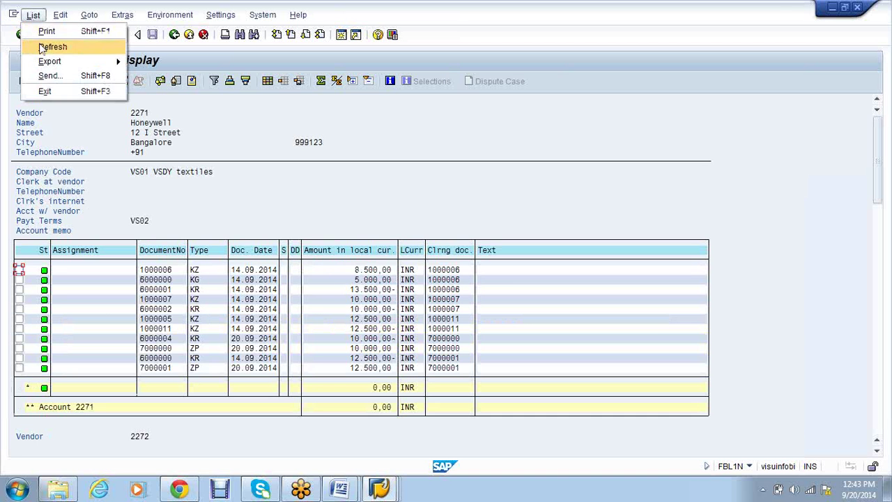
pyautogui.click(49, 47)
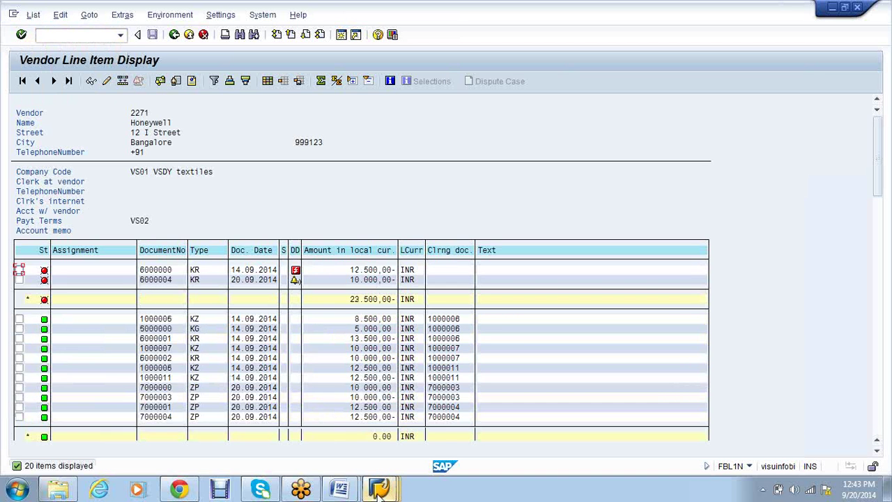
pyautogui.moveTo(380, 494)
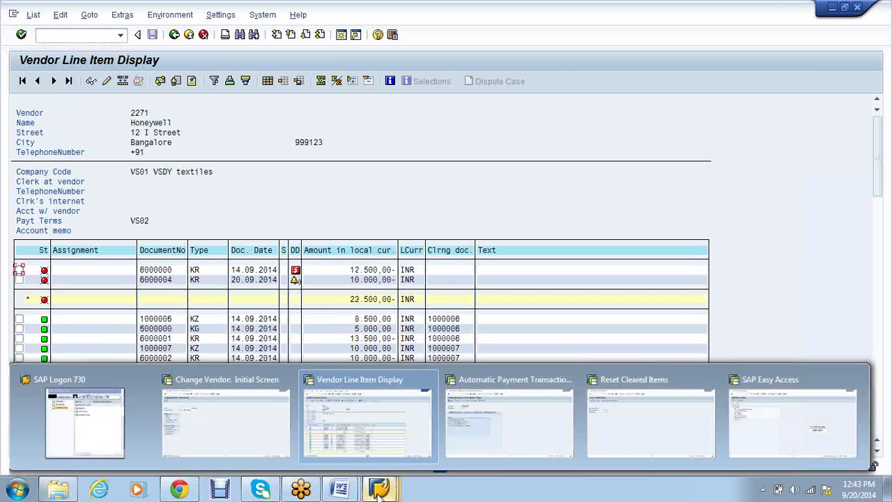
pyautogui.click(528, 431)
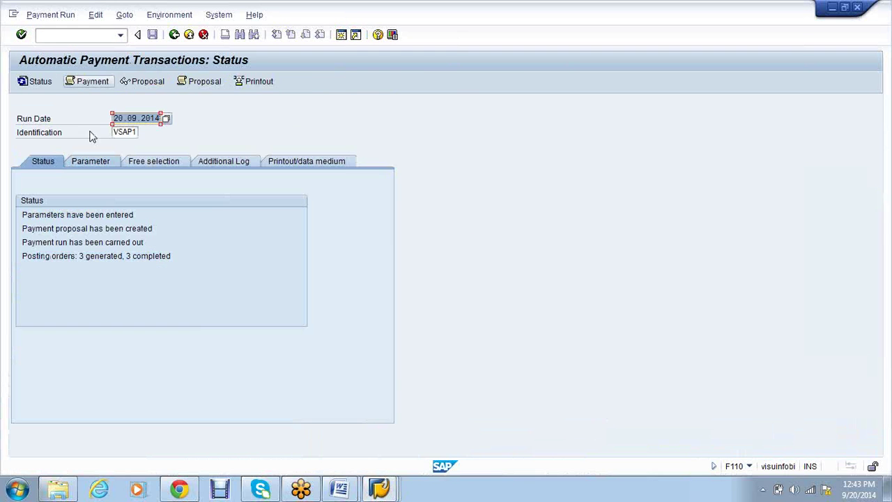
# Change the run identification to VSAP2 for 20.09.2014 and bring up its parameters
pyautogui.press('Delete')
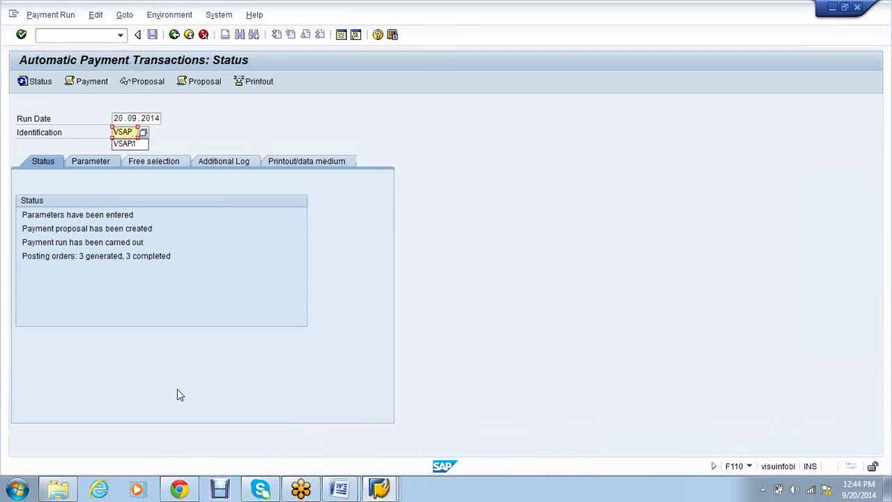
pyautogui.write('2')
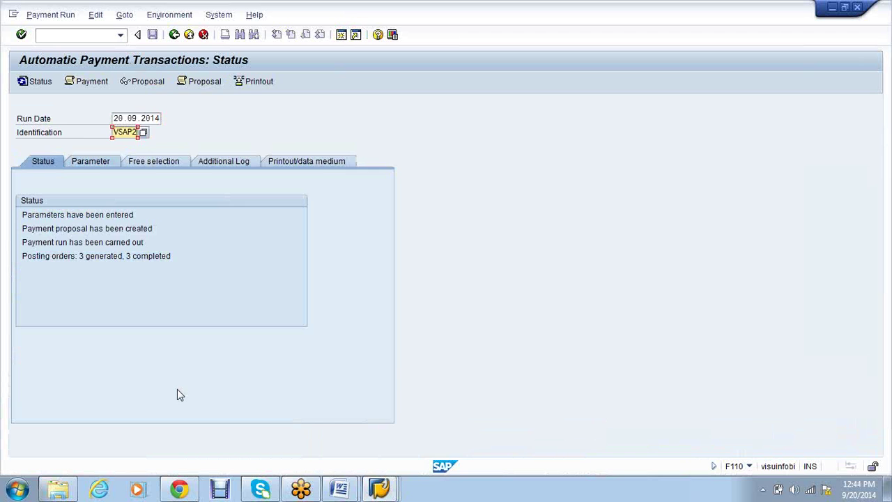
pyautogui.press('Return')
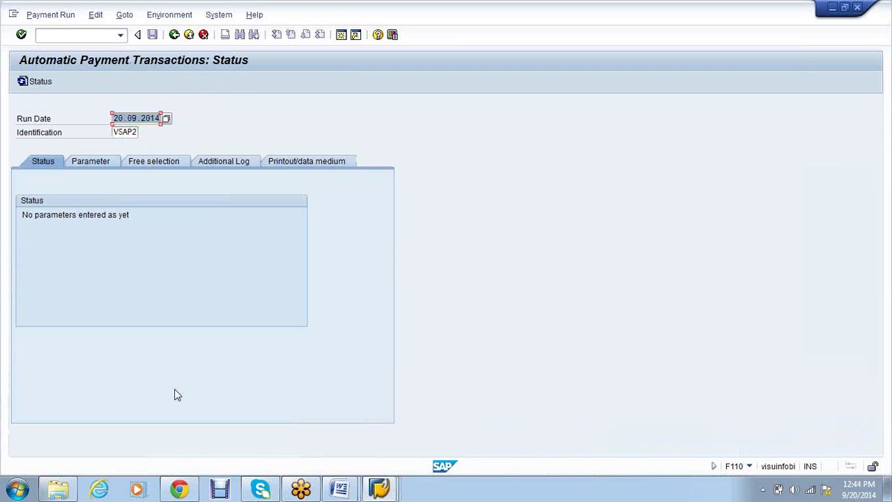
pyautogui.click(92, 162)
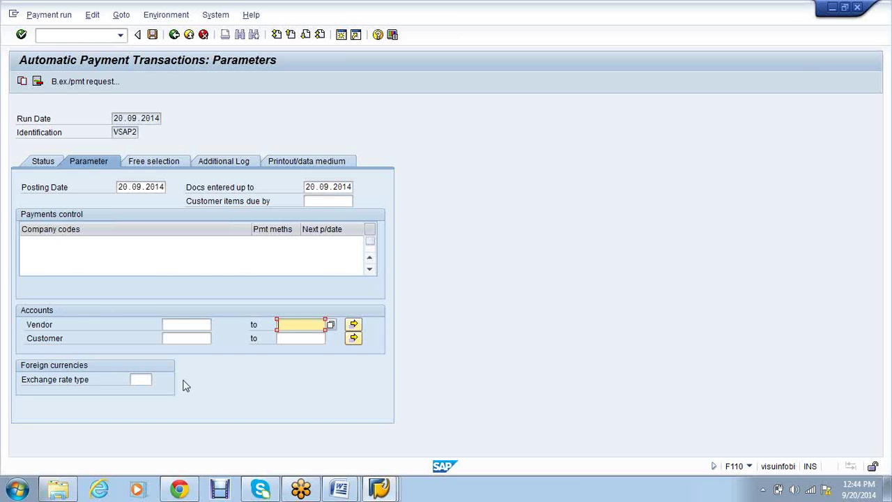
# Copy the parameters of payment run VSAP1 dated 20.09.2014 into VSAP2
pyautogui.click(23, 81)
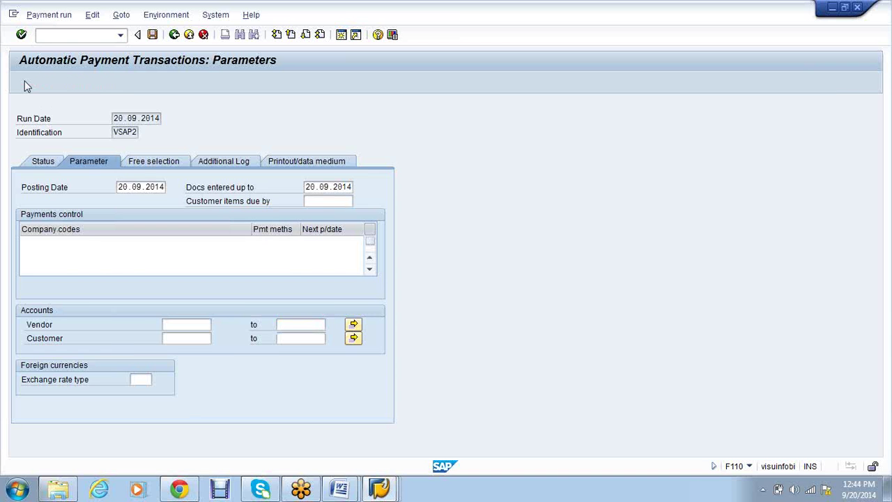
pyautogui.write('20')
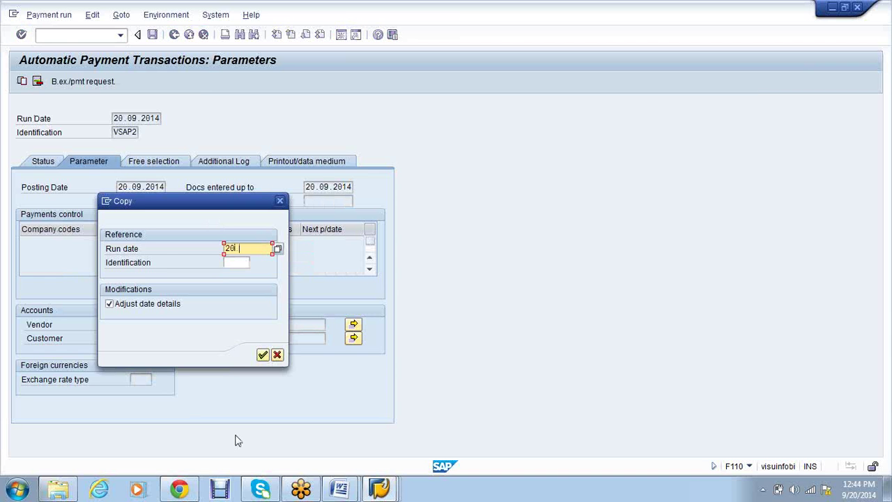
pyautogui.write('.09.2014')
pyautogui.press('Tab')
pyautogui.write('v')
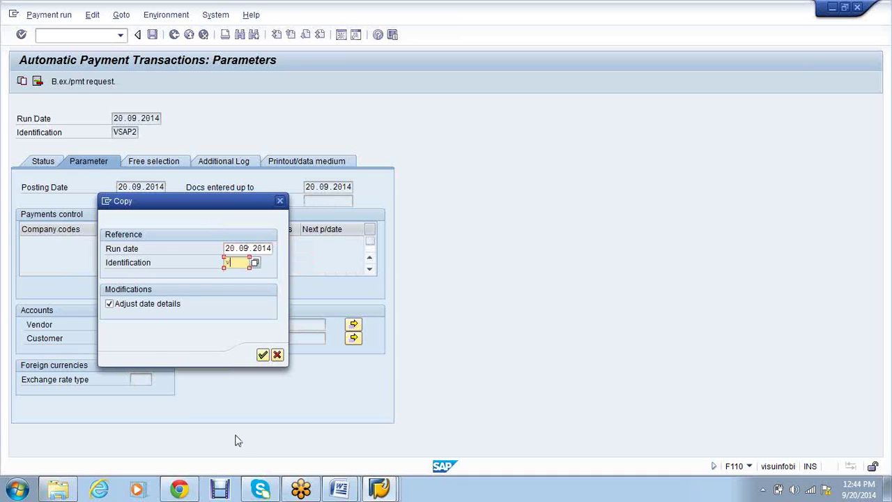
pyautogui.write('sap1')
pyautogui.click(263, 355)
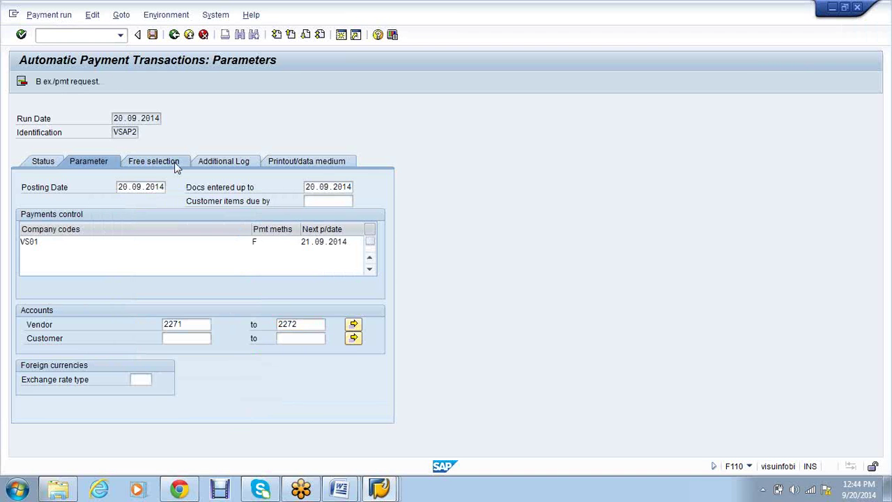
# Review the free selection, additional log and printout settings, then save the VSAP2 parameters
pyautogui.click(176, 164)
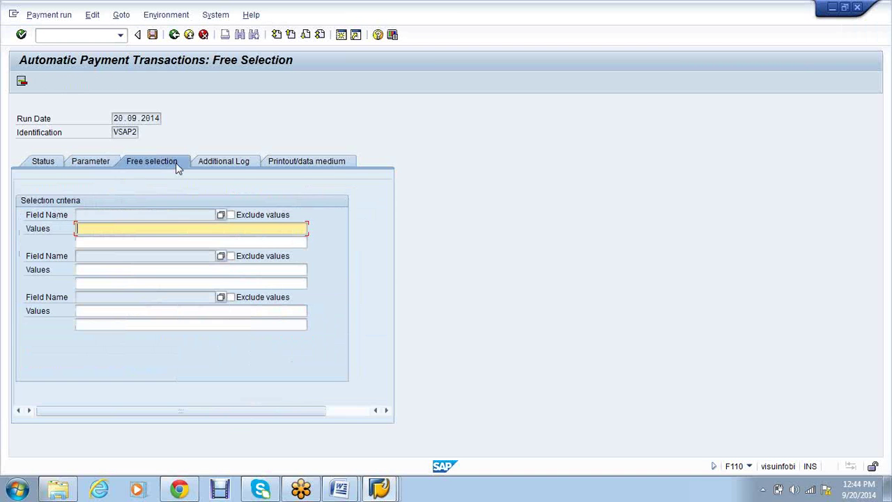
pyautogui.click(111, 166)
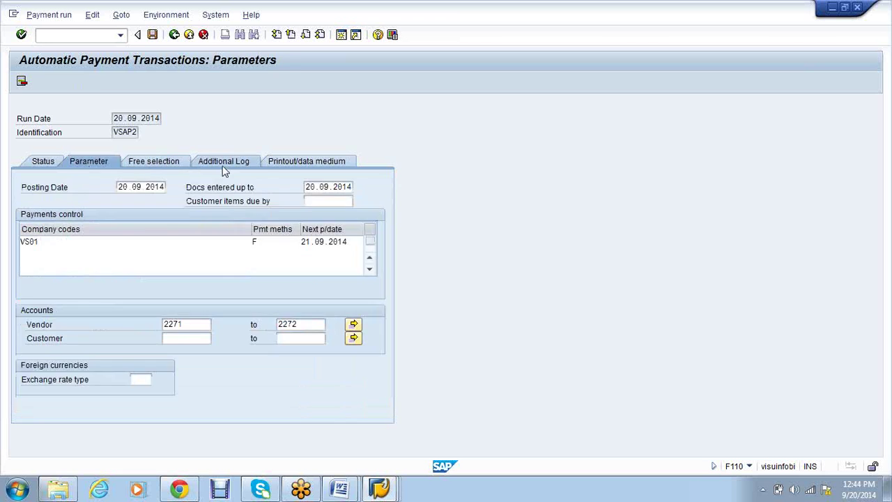
pyautogui.click(224, 167)
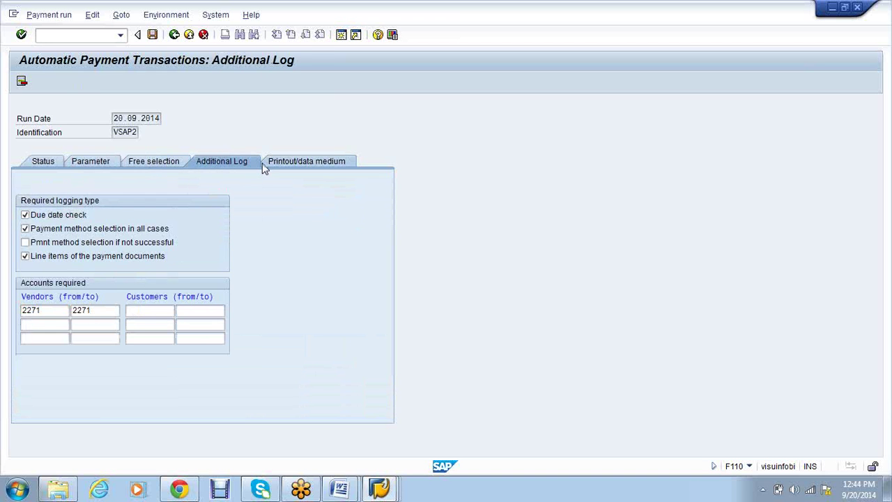
pyautogui.click(266, 167)
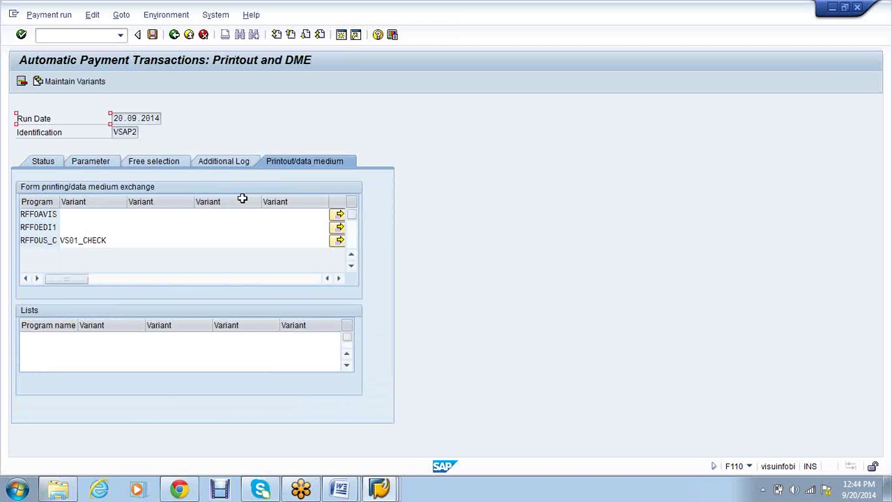
pyautogui.click(152, 35)
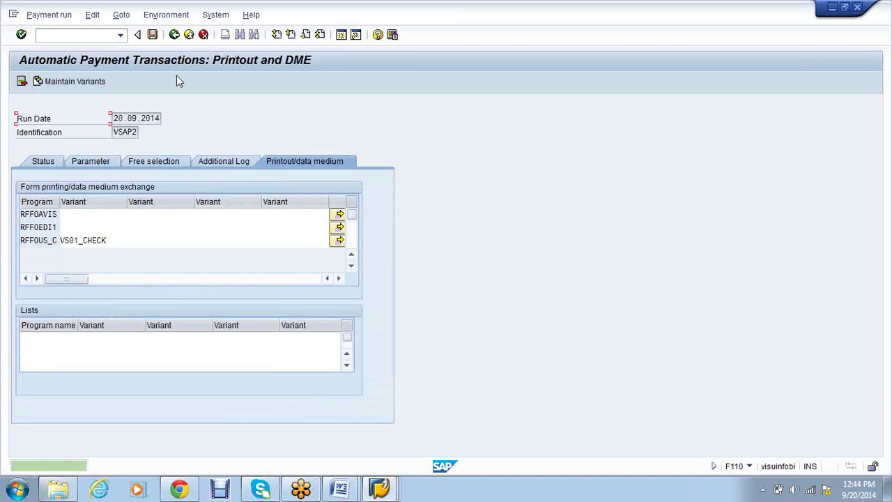
pyautogui.click(54, 166)
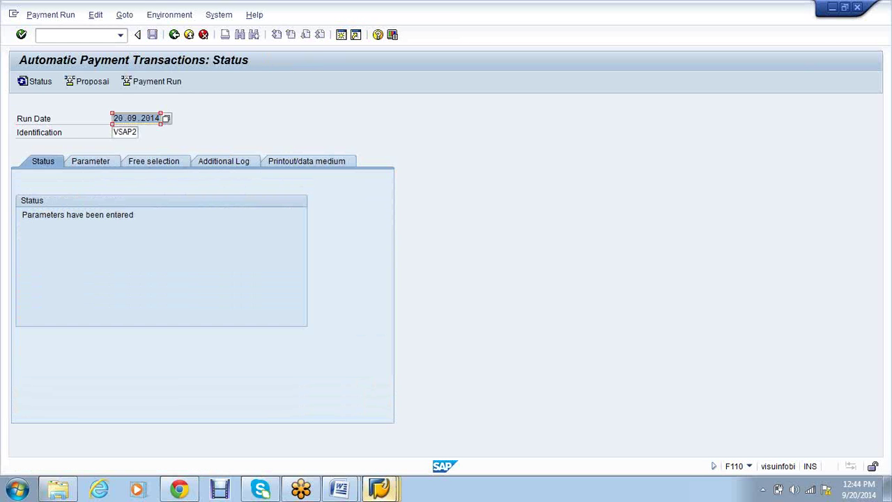
# Check the Reset Cleared Items window, then return to the VSAP2 status screen
pyautogui.click(380, 489)
pyautogui.click(640, 437)
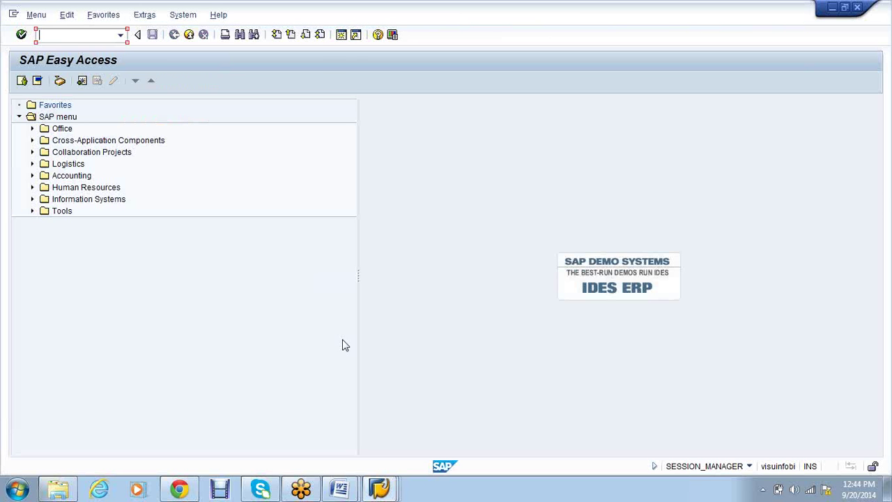
pyautogui.click(380, 490)
pyautogui.click(514, 419)
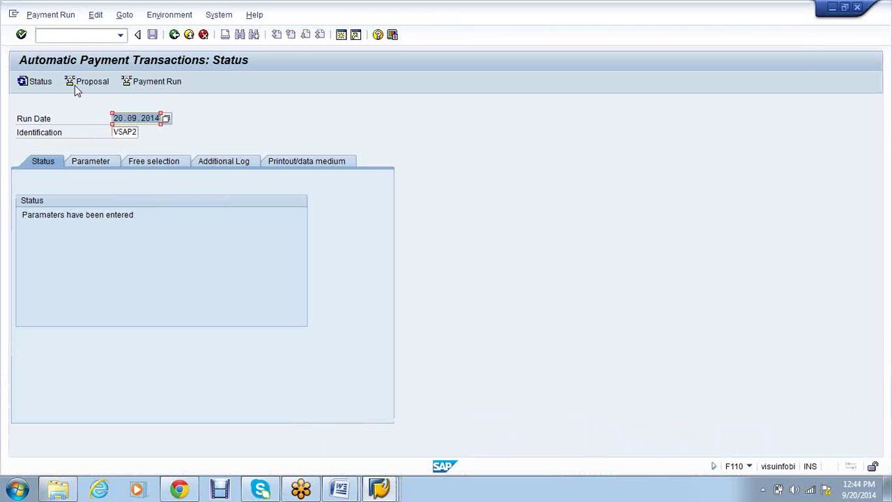
# Run the VSAP2 payment proposal immediately and review its three payments totalling 42.500,00 INR
pyautogui.click(77, 84)
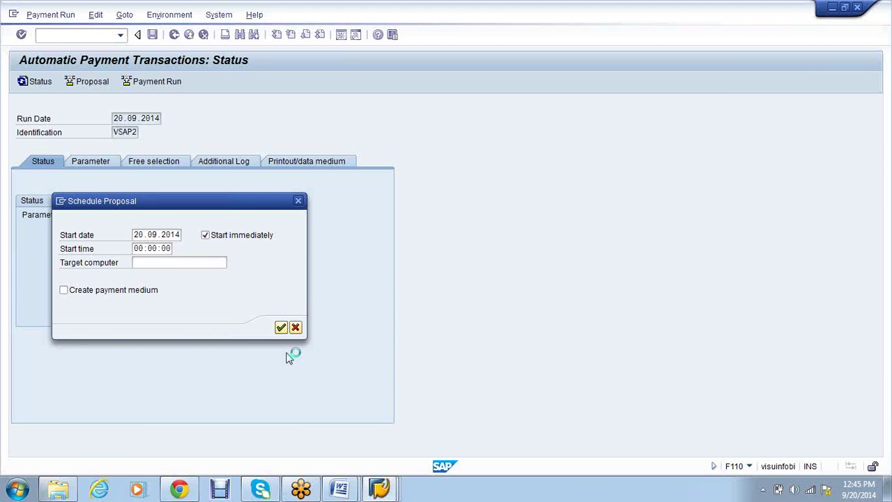
pyautogui.press('Return')
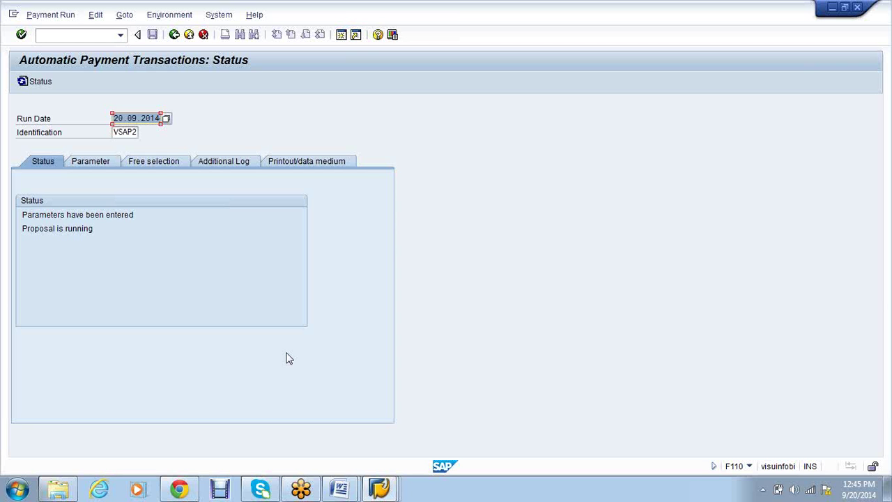
pyautogui.press('Return')
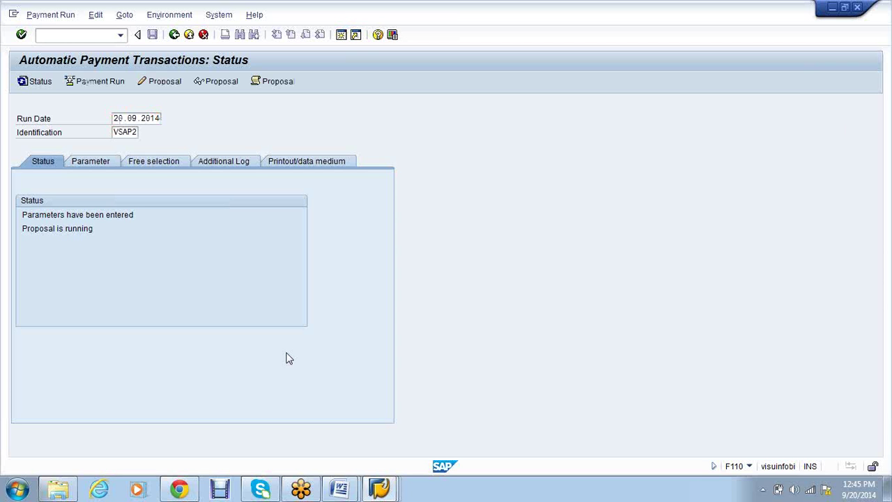
pyautogui.press('Return')
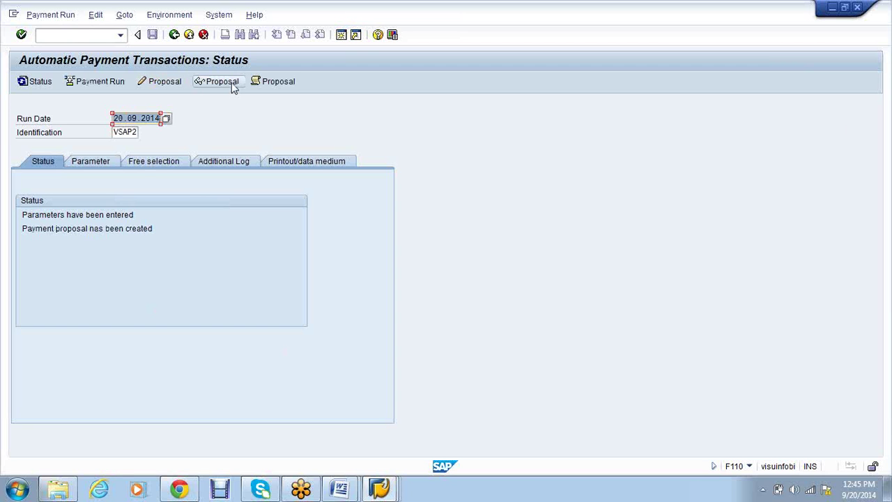
pyautogui.click(230, 81)
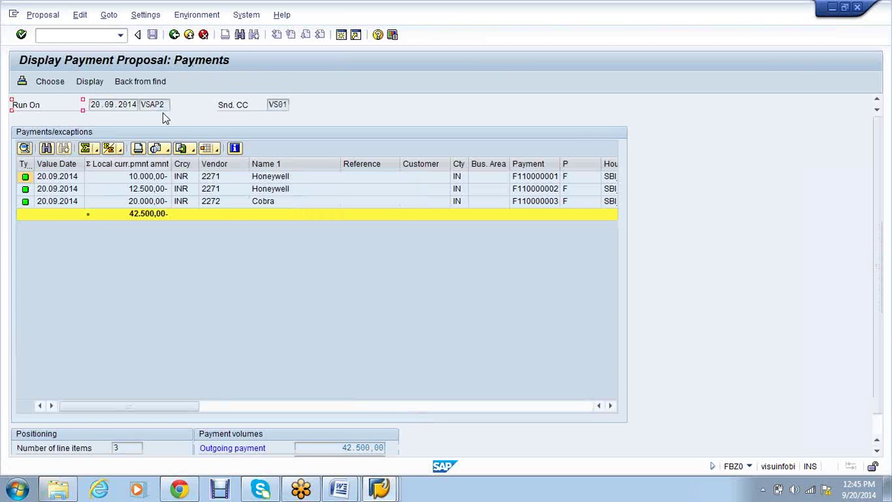
pyautogui.click(174, 34)
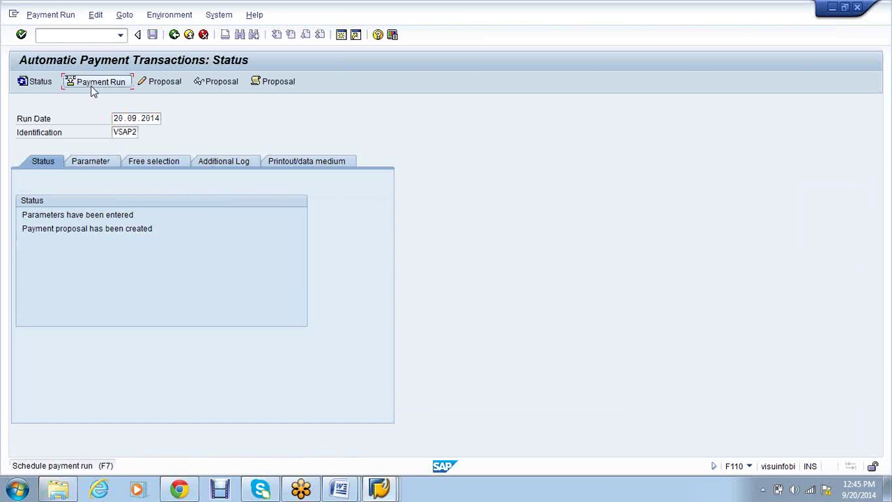
# Start the VSAP2 payment run and scroll through the proposal job log
pyautogui.click(92, 86)
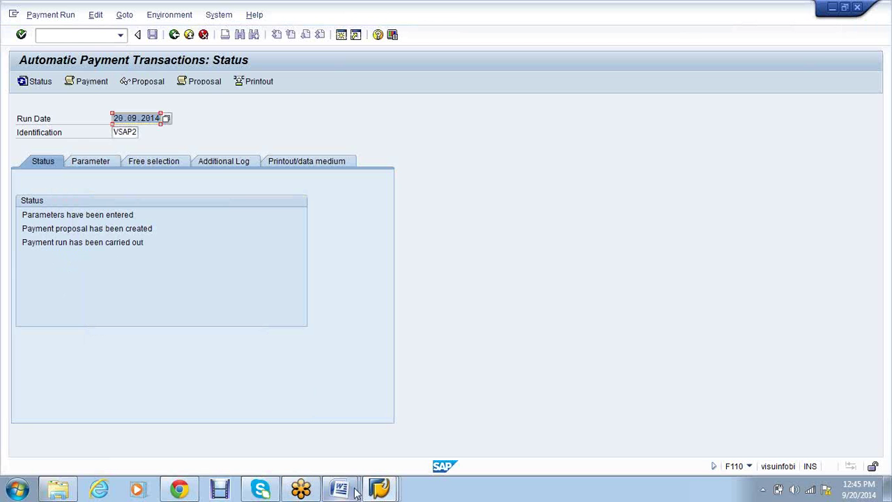
pyautogui.click(210, 82)
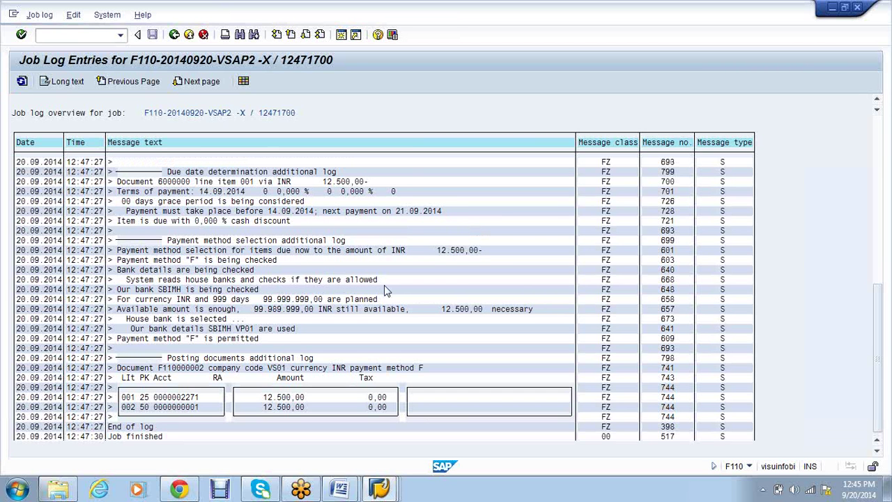
pyautogui.scroll(1, 387, 291)
pyautogui.scroll(1, 385, 290)
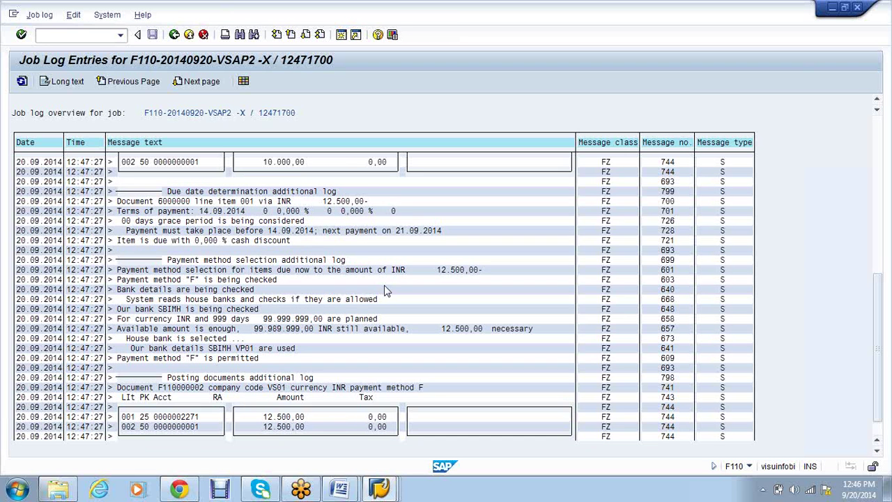
pyautogui.scroll(1, 387, 290)
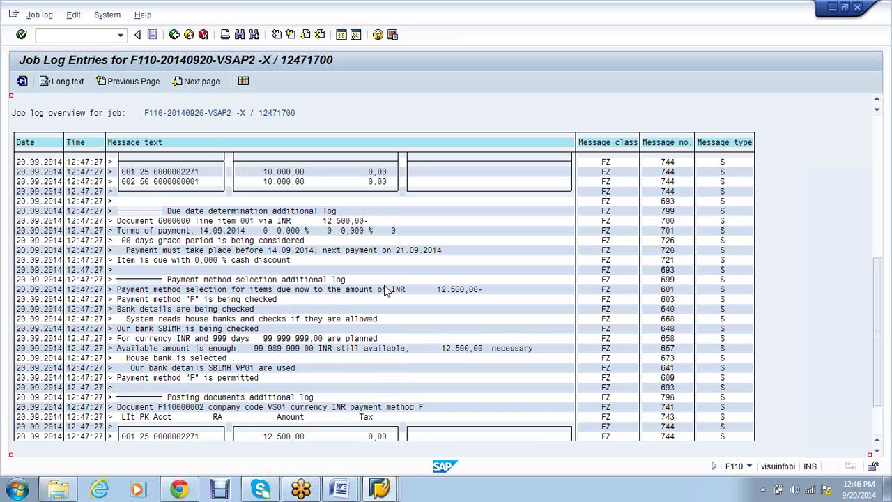
pyautogui.scroll(1, 388, 291)
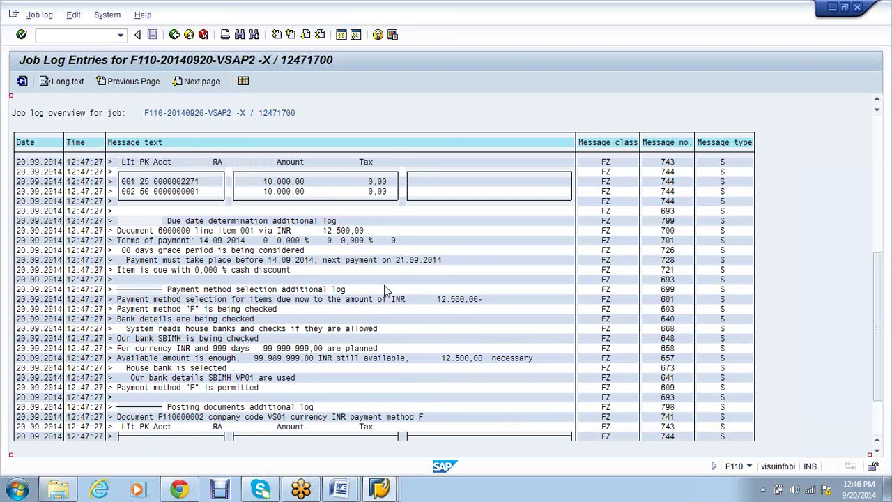
pyautogui.scroll(1, 385, 290)
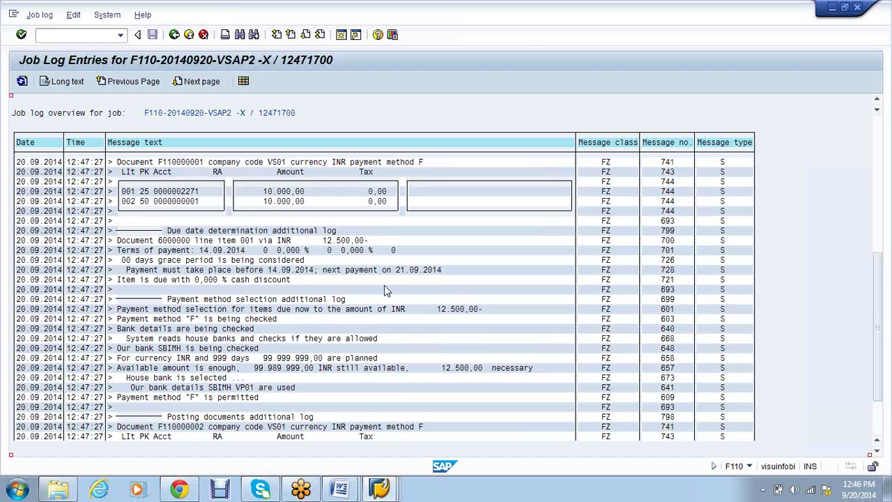
pyautogui.scroll(1, 386, 290)
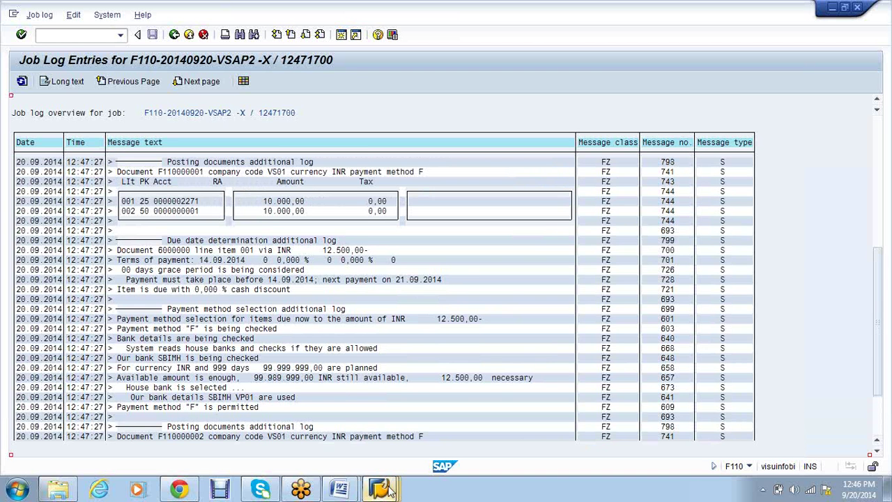
# Leave the job log and return to the VSAP2 run status screen
pyautogui.click(388, 491)
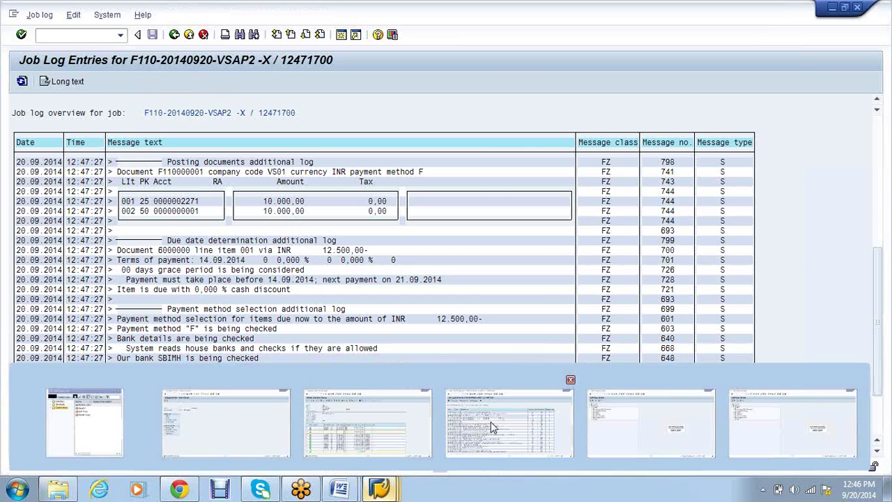
pyautogui.click(491, 427)
pyautogui.press('F3')
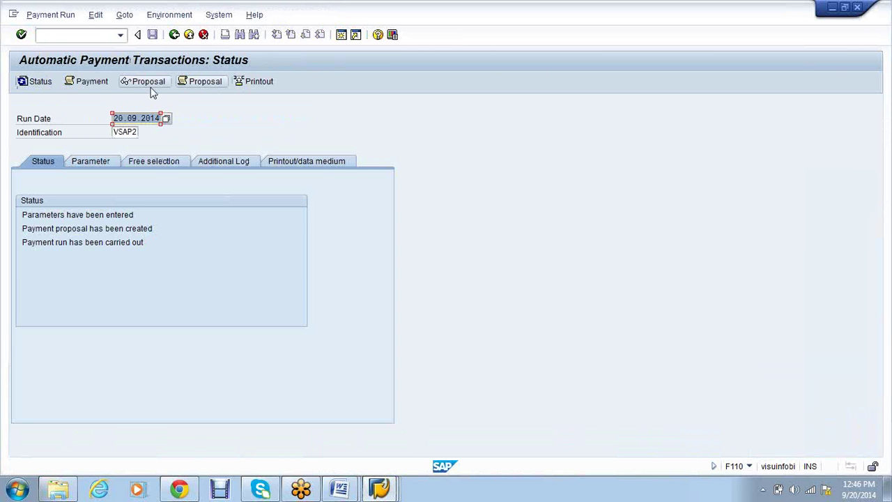
pyautogui.click(89, 84)
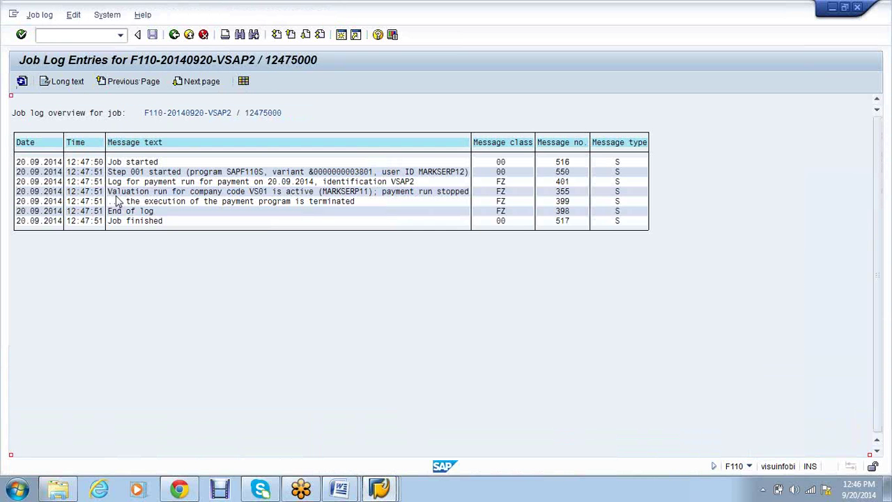
pyautogui.moveTo(110, 199); pyautogui.dragTo(361, 199)
pyautogui.click(359, 197)
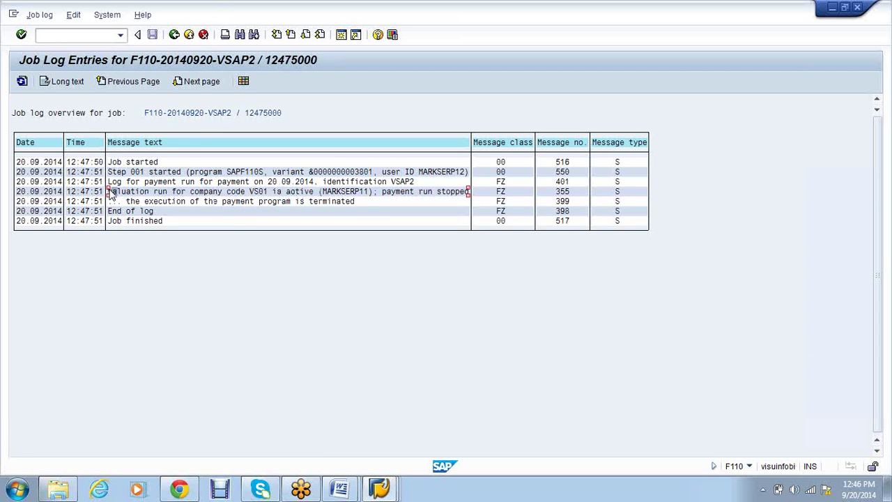
pyautogui.moveTo(110, 191); pyautogui.dragTo(131, 192)
pyautogui.click(265, 265)
pyautogui.moveTo(109, 193); pyautogui.dragTo(377, 200)
pyautogui.click(174, 35)
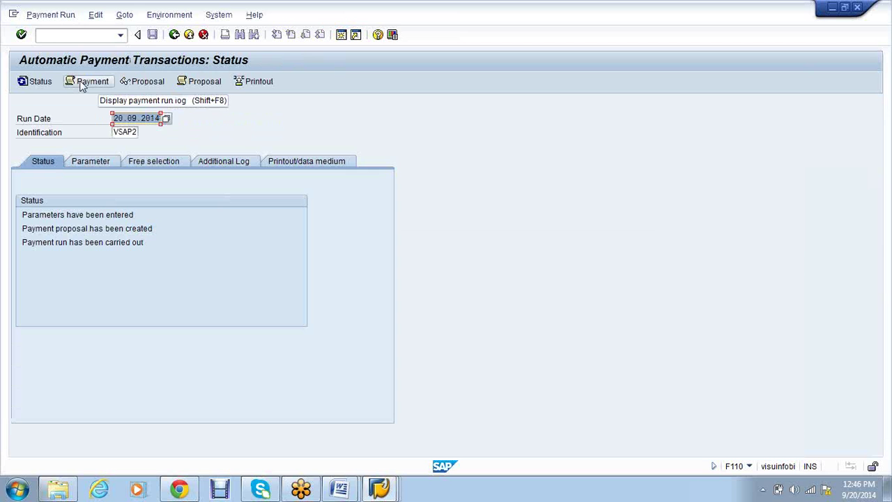
pyautogui.click(83, 83)
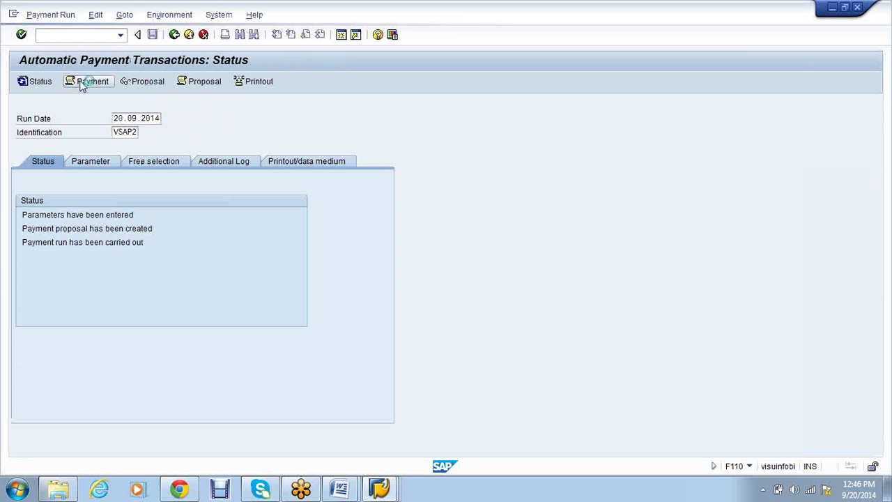
pyautogui.click(174, 34)
pyautogui.click(199, 82)
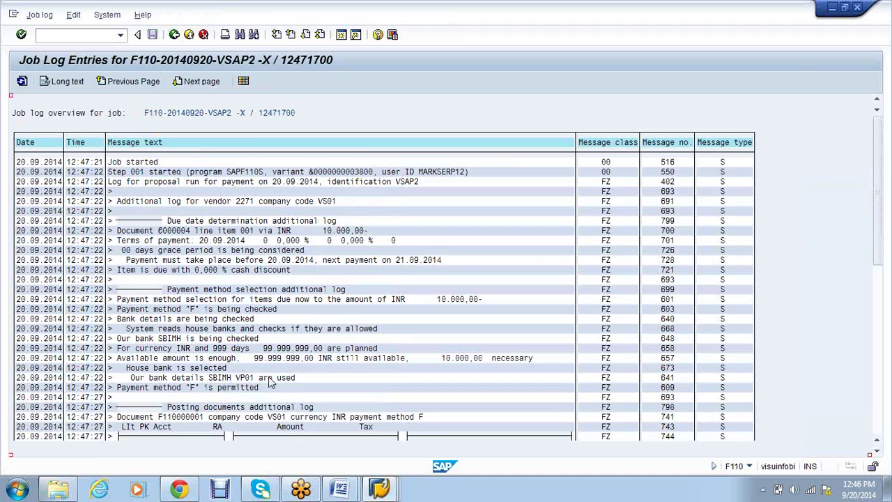
pyautogui.press('F3')
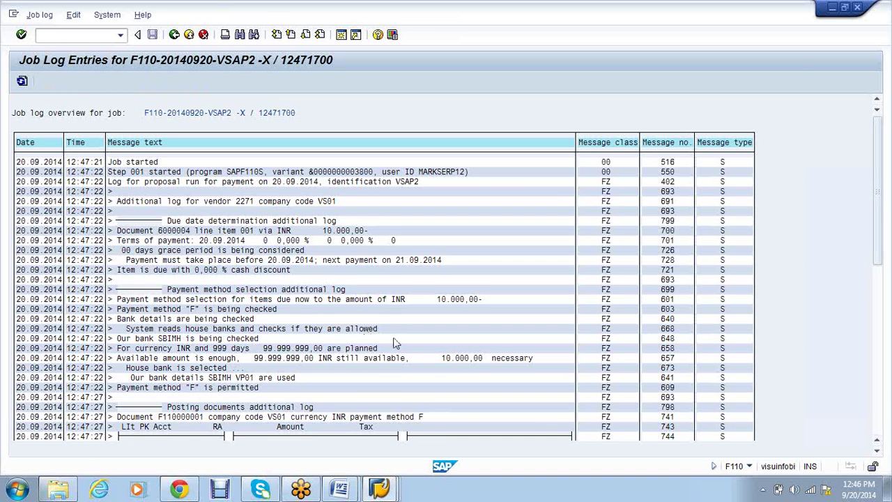
pyautogui.scroll(-1, 396, 343)
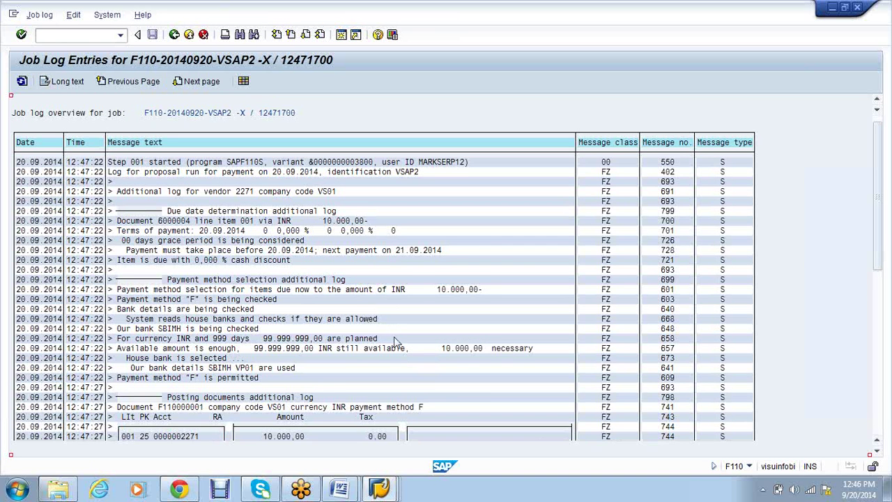
pyautogui.scroll(-2, 396, 343)
pyautogui.press('F3')
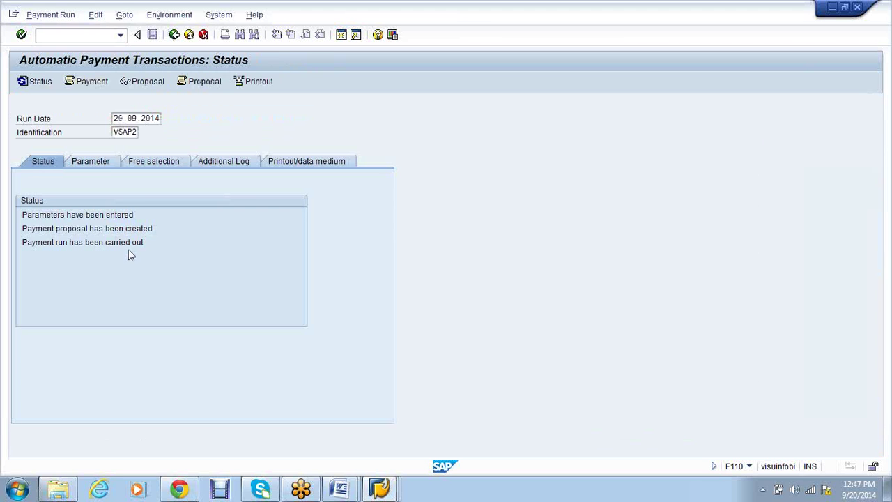
pyautogui.moveTo(108, 191); pyautogui.dragTo(369, 195)
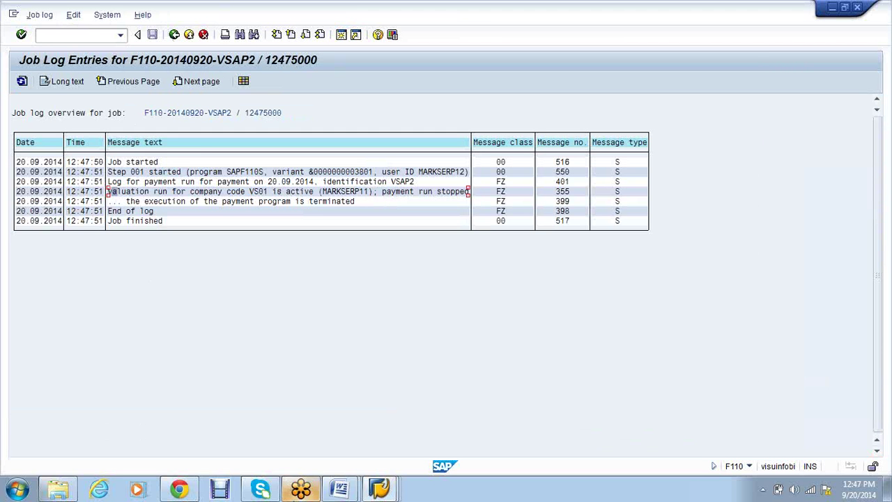
pyautogui.click(174, 34)
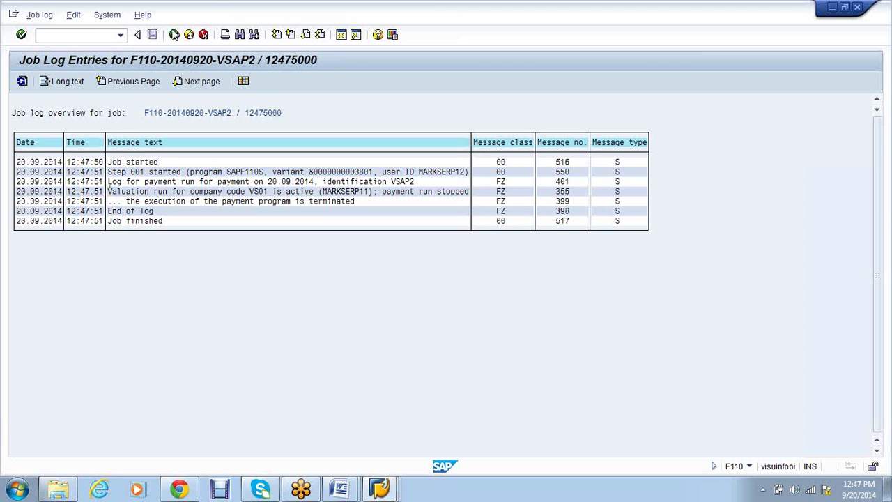
pyautogui.click(94, 16)
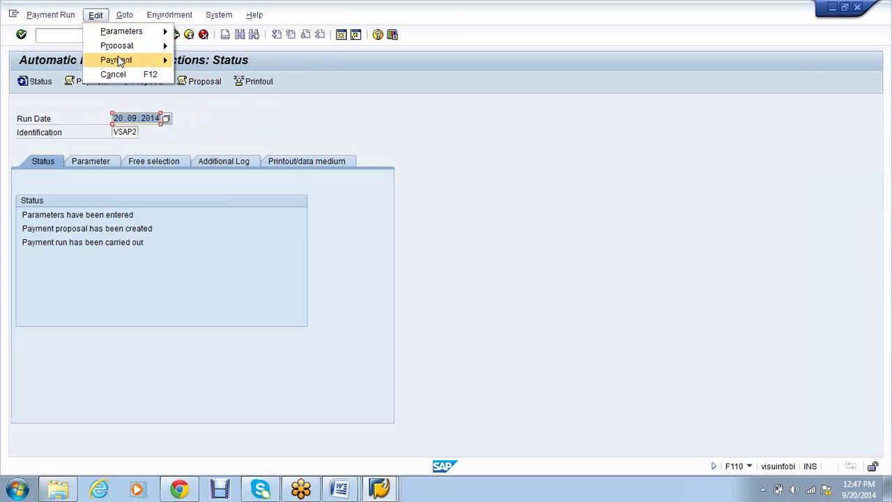
# Delete the VSAP2 payment run data, confirming with Yes
pyautogui.click(118, 60)
pyautogui.click(240, 147)
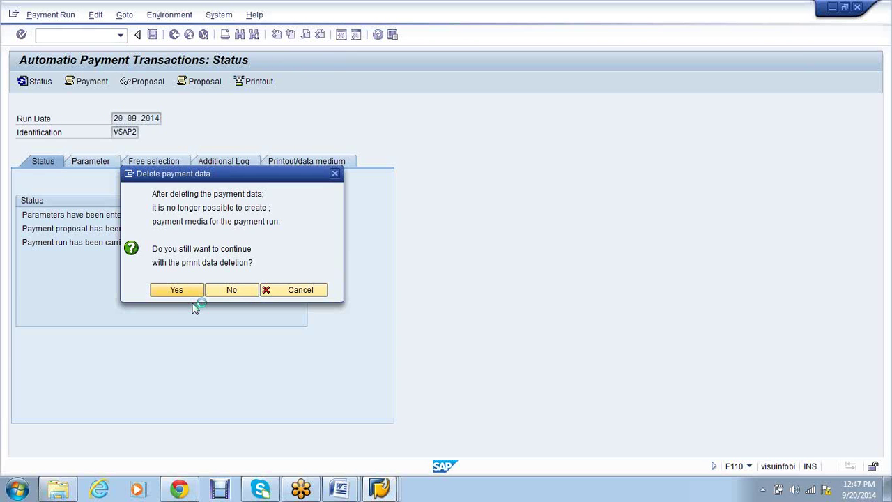
pyautogui.click(95, 15)
# Delete the VSAP2 payment proposal, confirming the deletion
pyautogui.moveTo(116, 45)
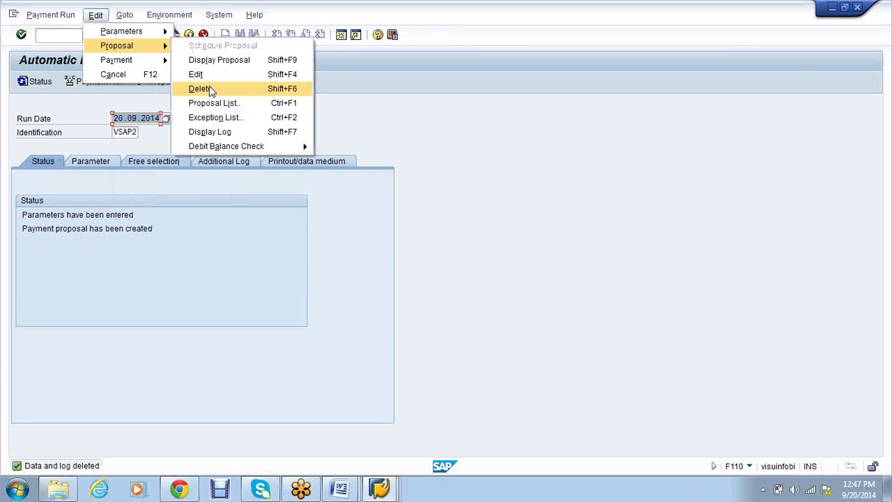
pyautogui.click(209, 89)
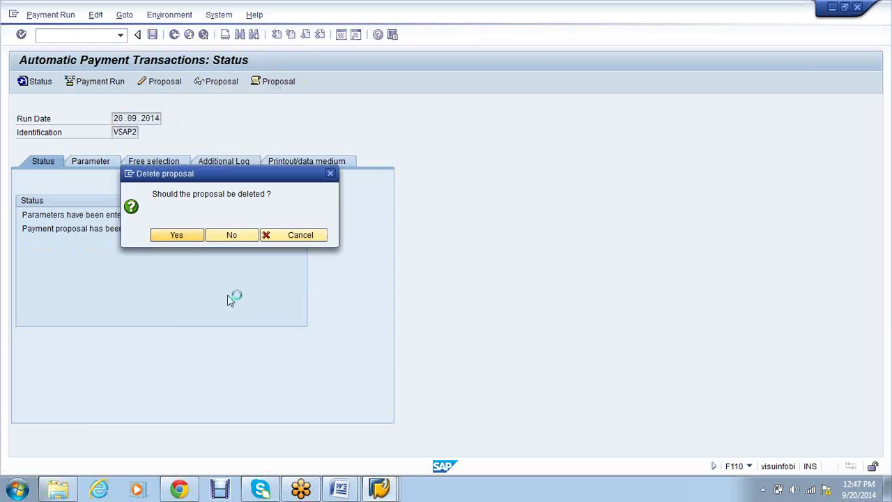
pyautogui.press('Return')
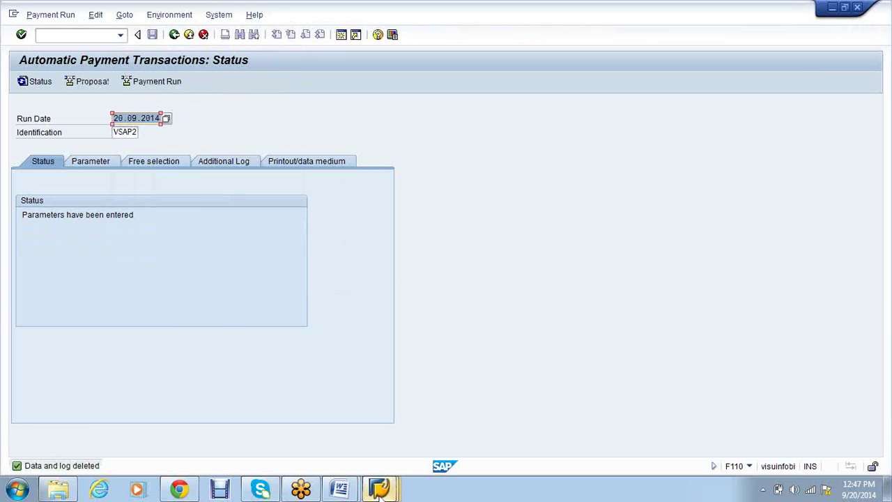
pyautogui.click(68, 37)
# List the lock entries and delete all four of them
pyautogui.write('/nfbzp')
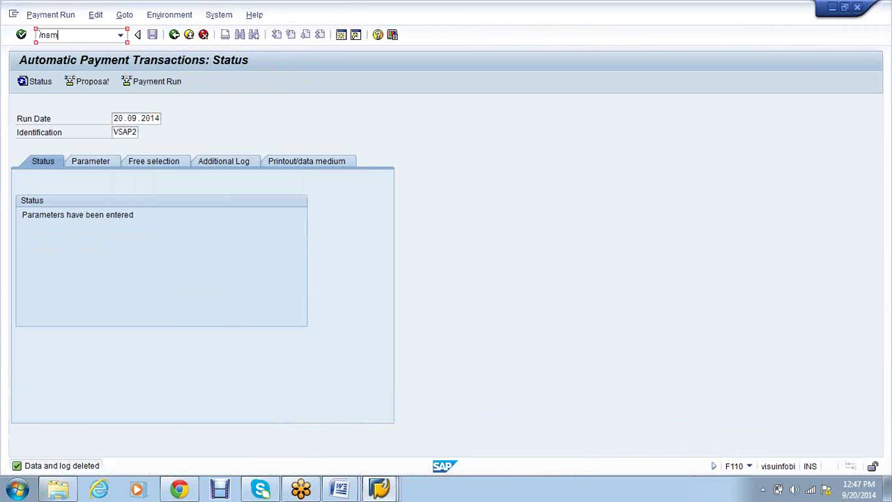
pyautogui.press('Return')
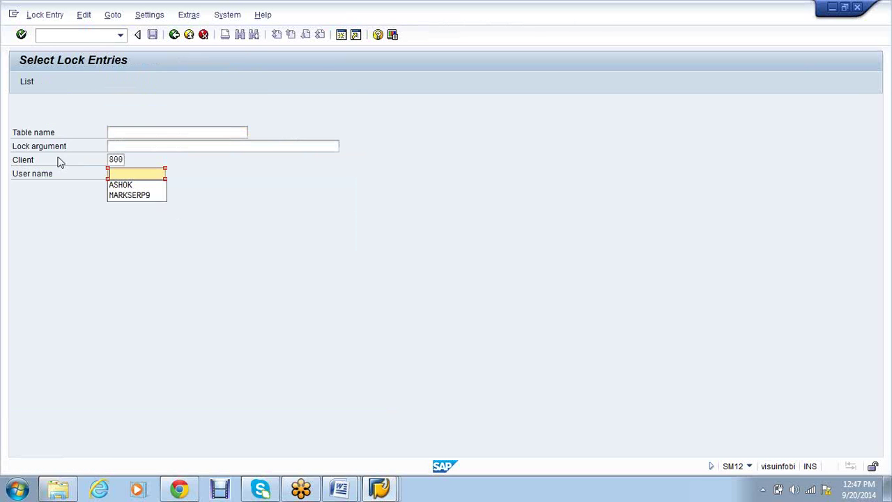
pyautogui.click(36, 82)
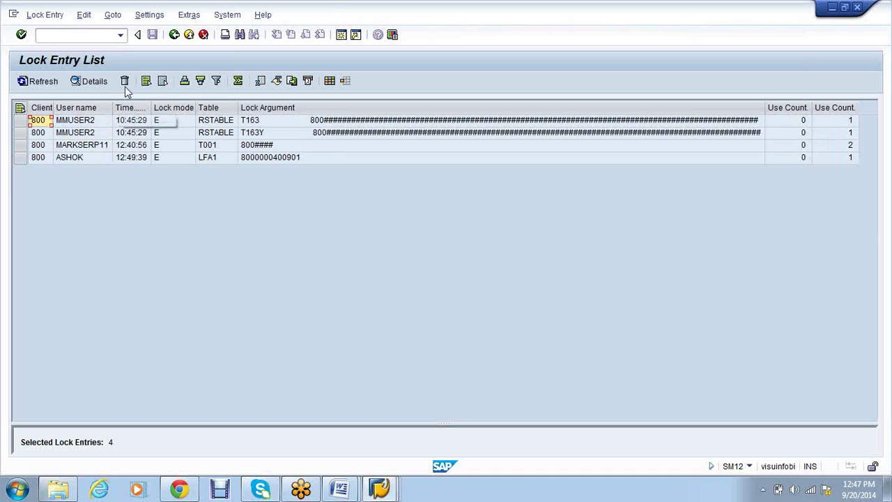
pyautogui.click(148, 83)
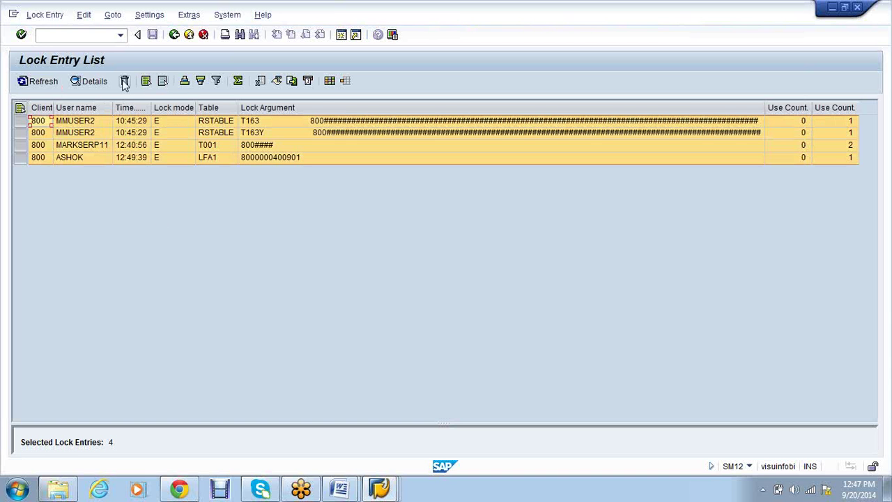
pyautogui.click(125, 81)
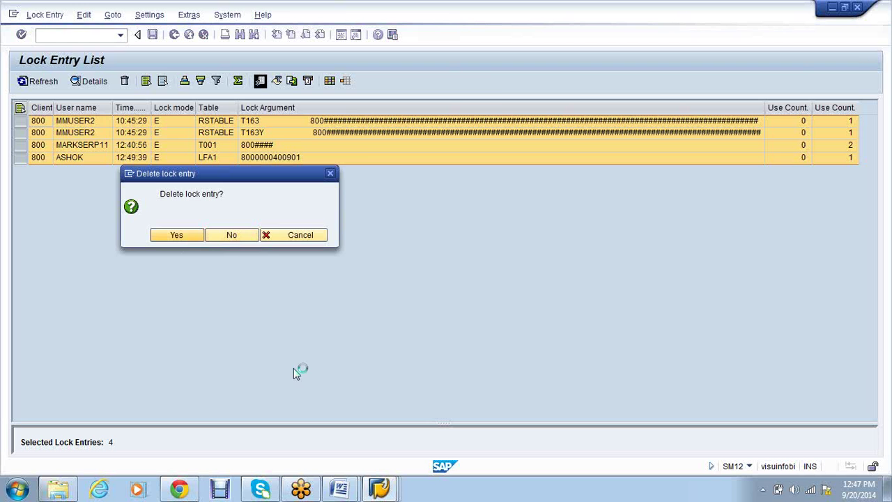
pyautogui.press('Return')
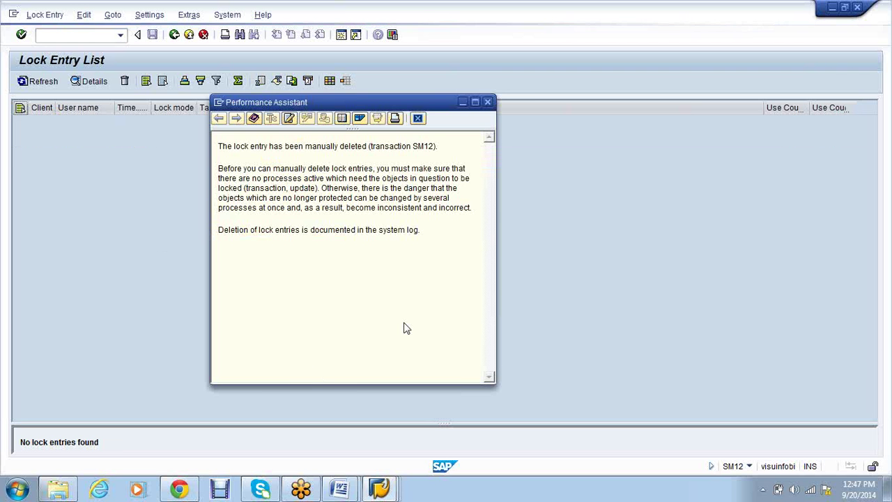
pyautogui.press('Escape')
# Return to the automatic payment transactions screen for run VSAP2
pyautogui.click(380, 490)
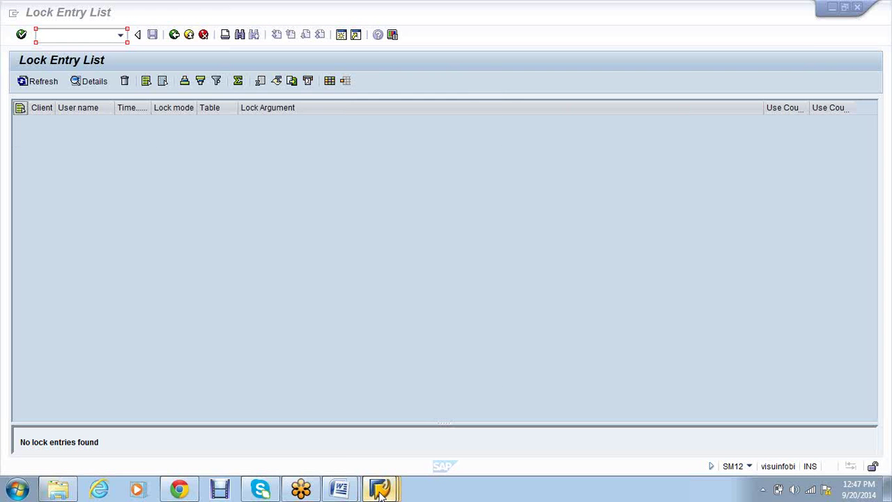
pyautogui.click(504, 434)
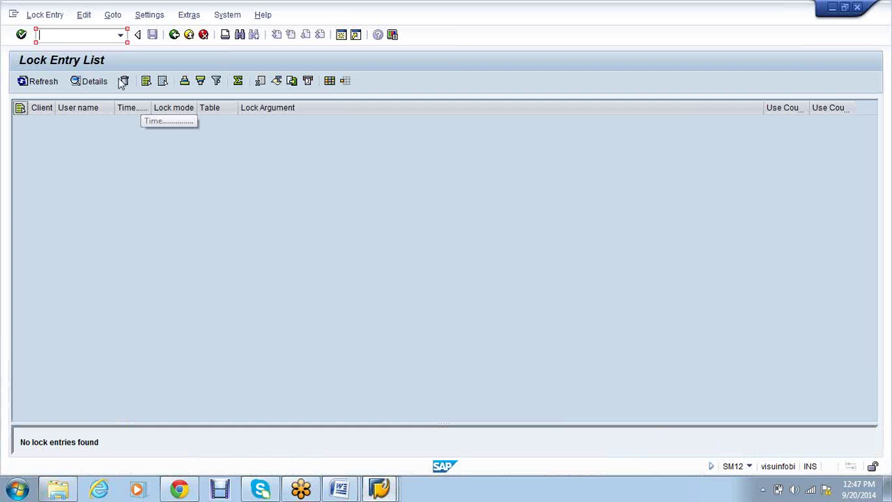
pyautogui.write('SM13')
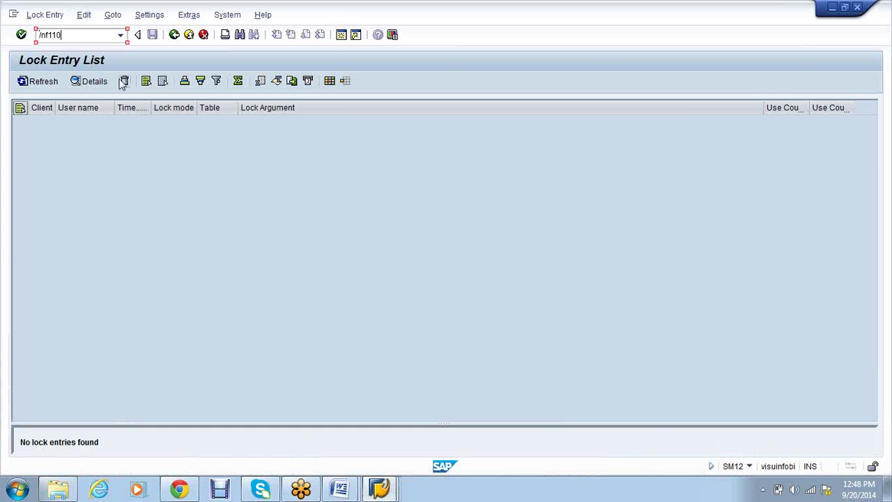
pyautogui.press('Return')
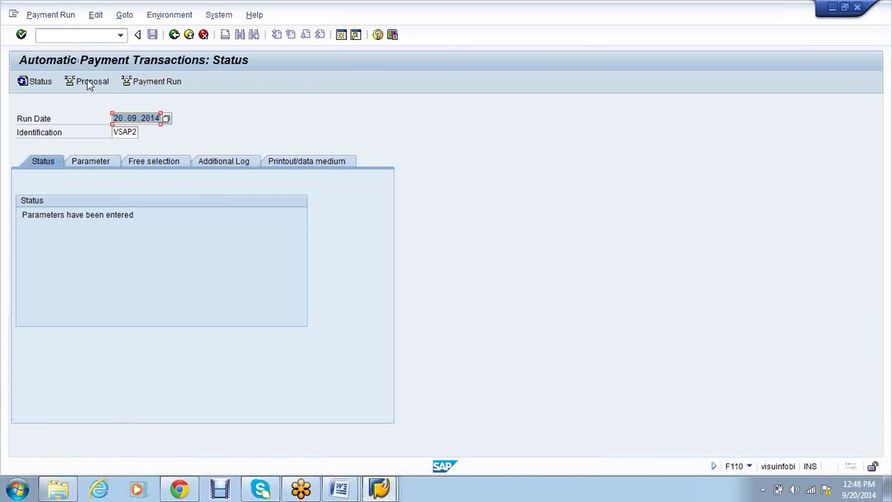
# Create the VSAP2 proposal and carry out the payment run, both started immediately
pyautogui.click(89, 83)
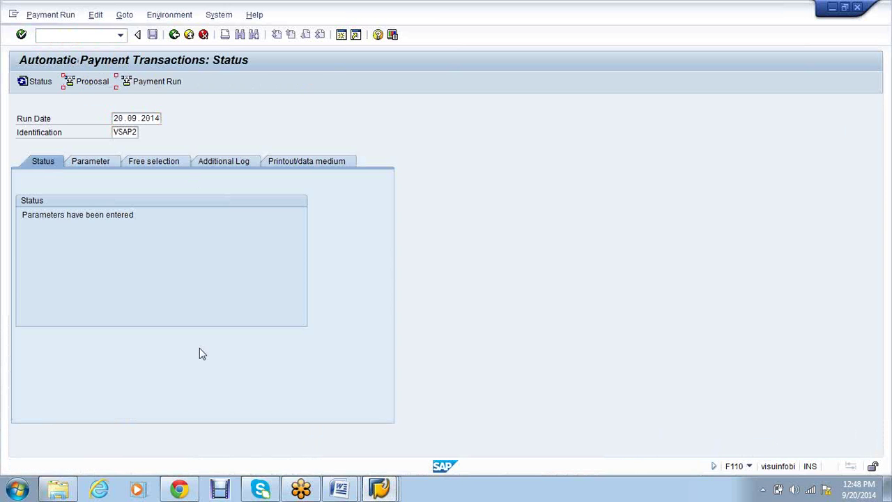
pyautogui.click(281, 327)
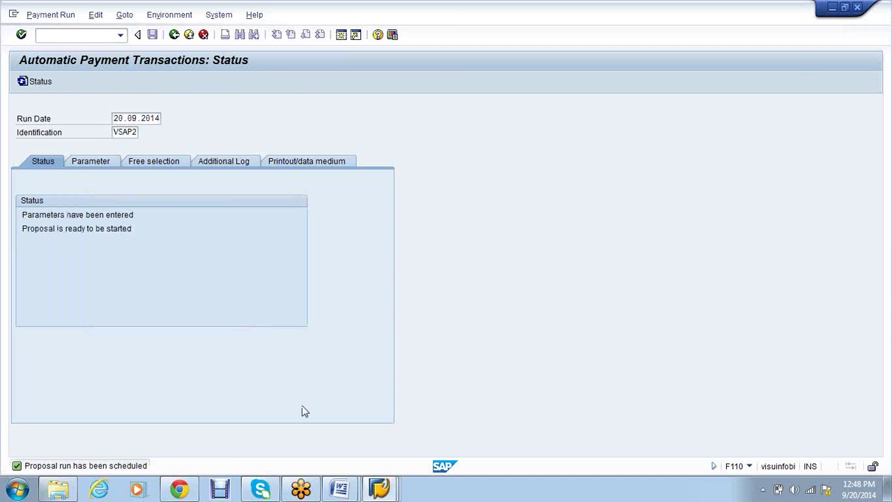
pyautogui.press('Return')
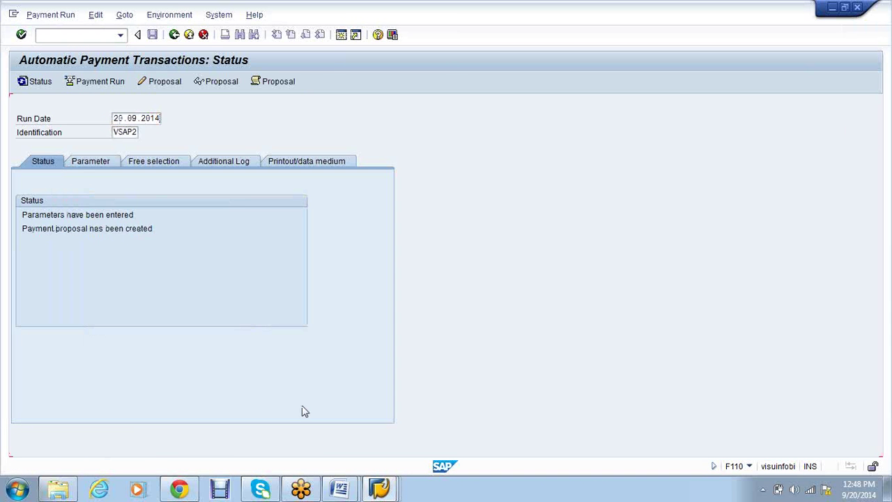
pyautogui.click(85, 81)
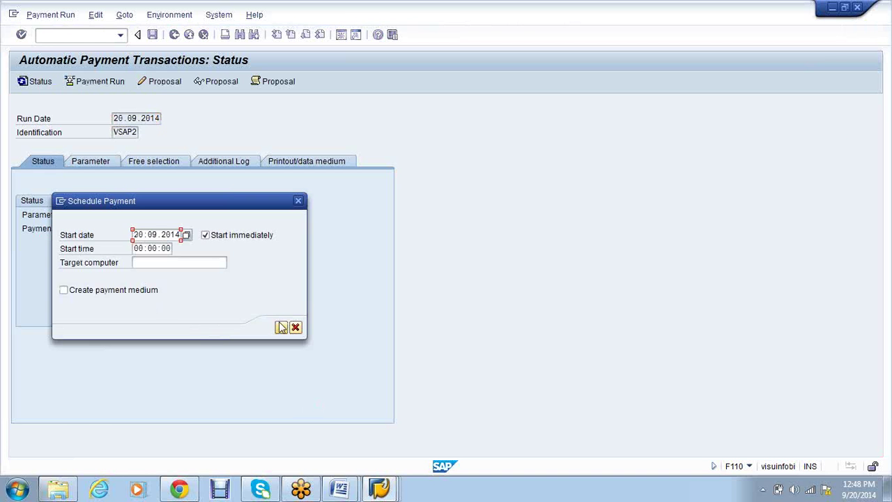
pyautogui.press('Return')
pyautogui.press('Return')
pyautogui.press('Return')
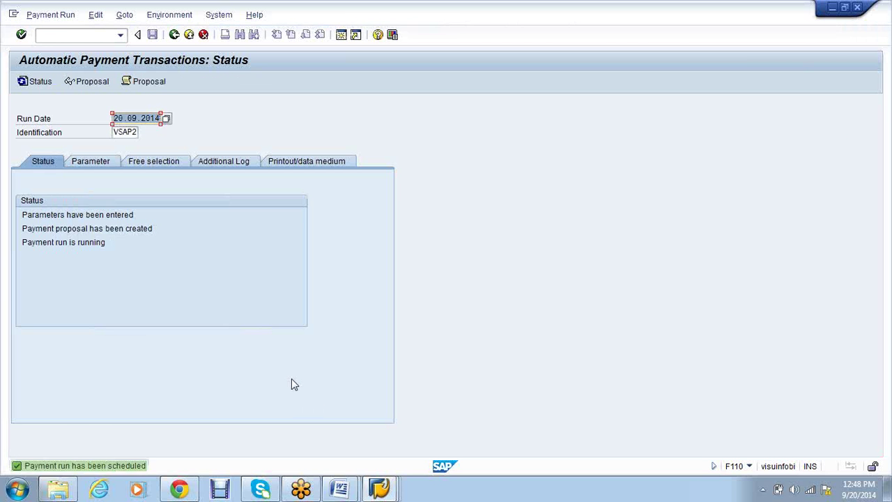
pyautogui.click(383, 493)
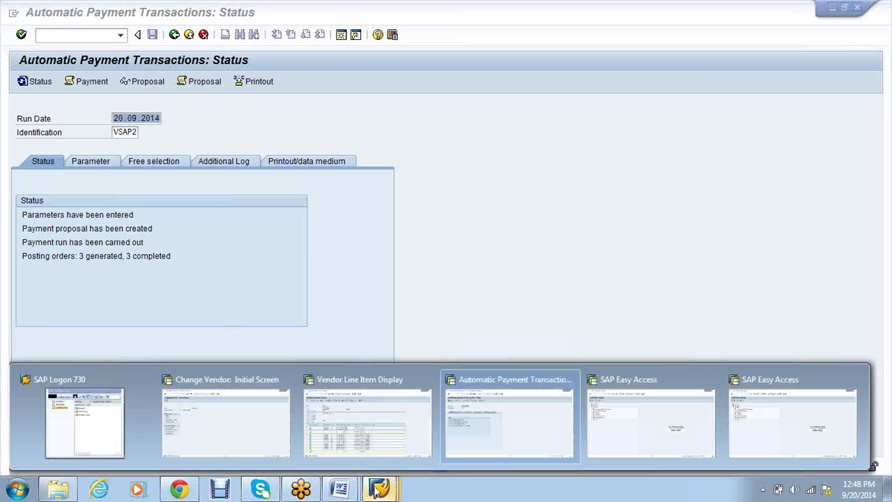
# Refresh vendor 2271's FBL1N line list to show every item cleared, then return to F110
pyautogui.click(362, 418)
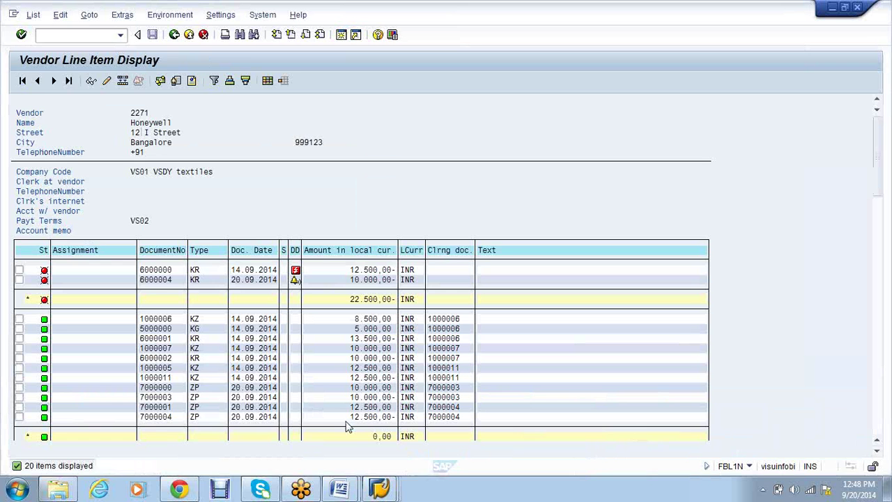
pyautogui.click(33, 15)
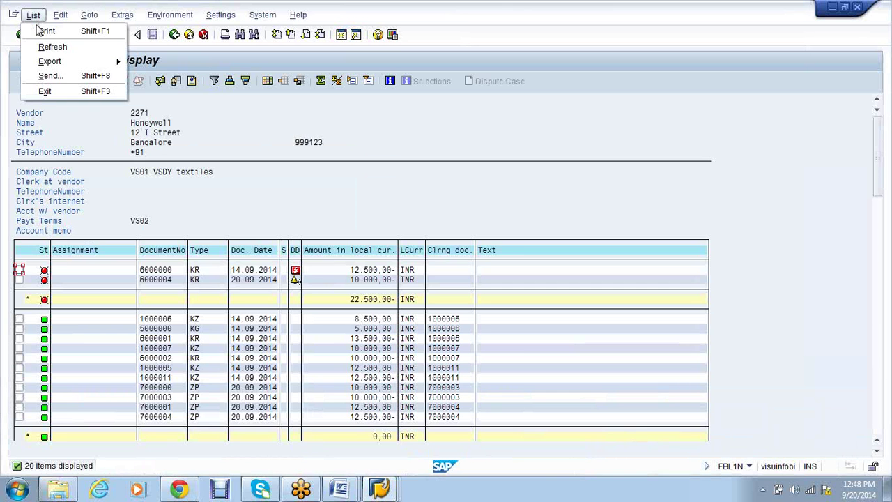
pyautogui.click(41, 31)
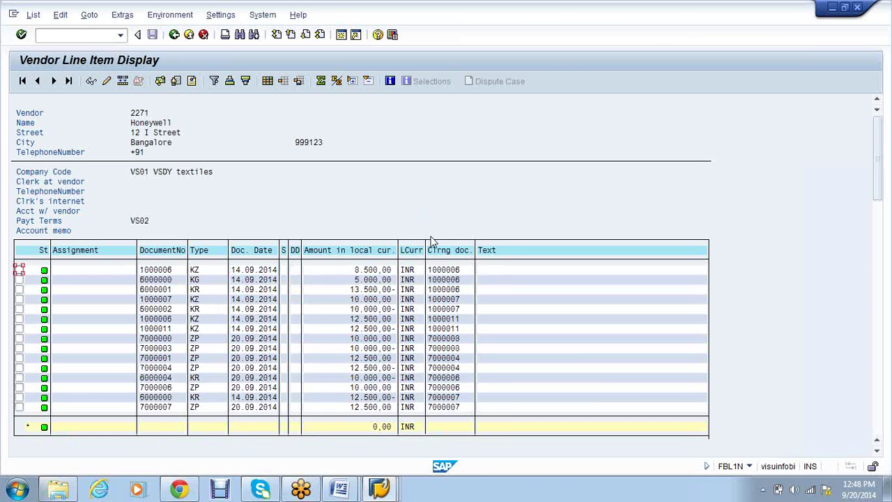
pyautogui.click(381, 489)
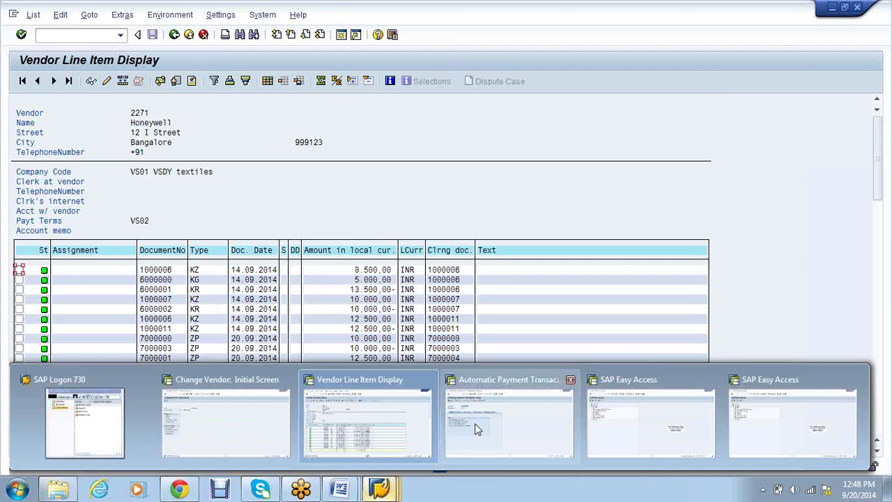
pyautogui.click(478, 427)
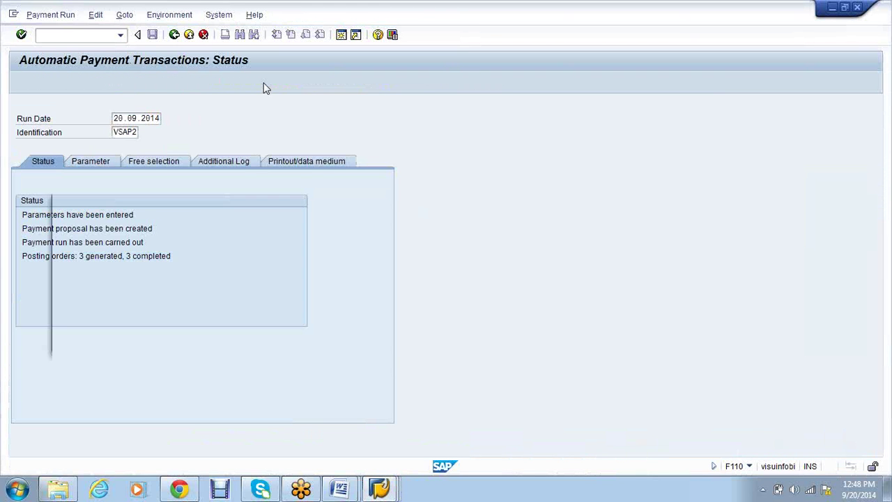
pyautogui.click(265, 87)
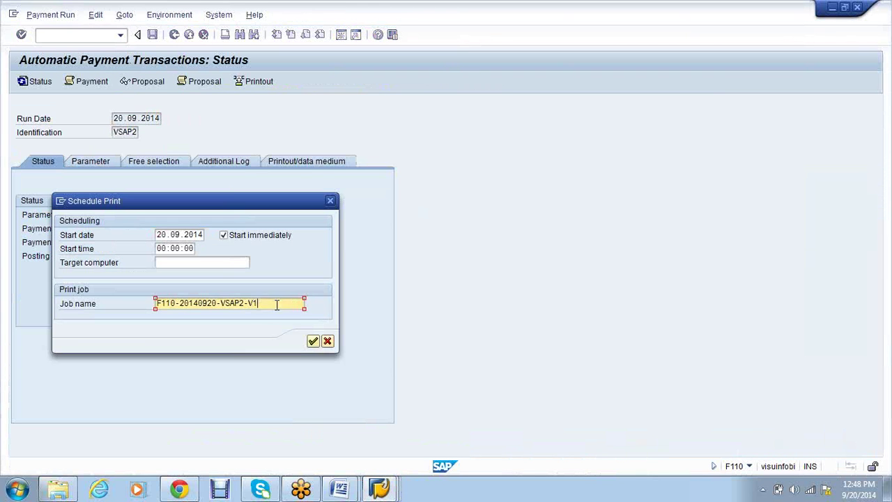
pyautogui.click(312, 341)
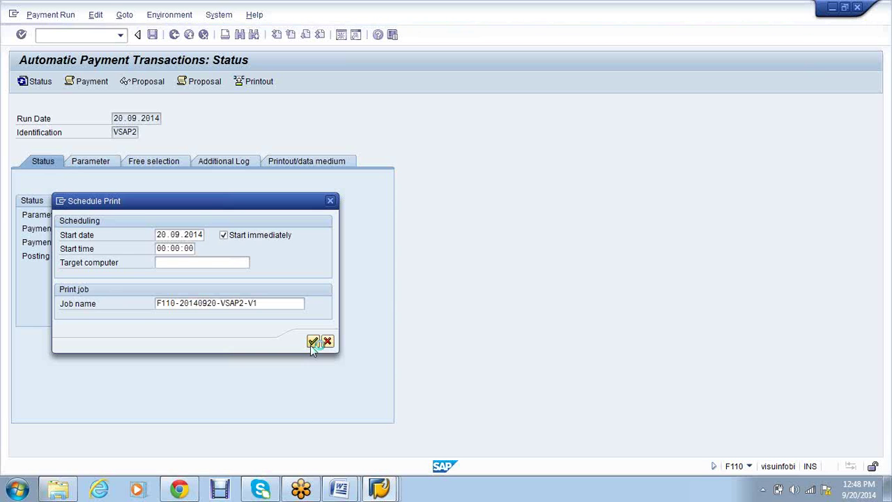
pyautogui.click(41, 81)
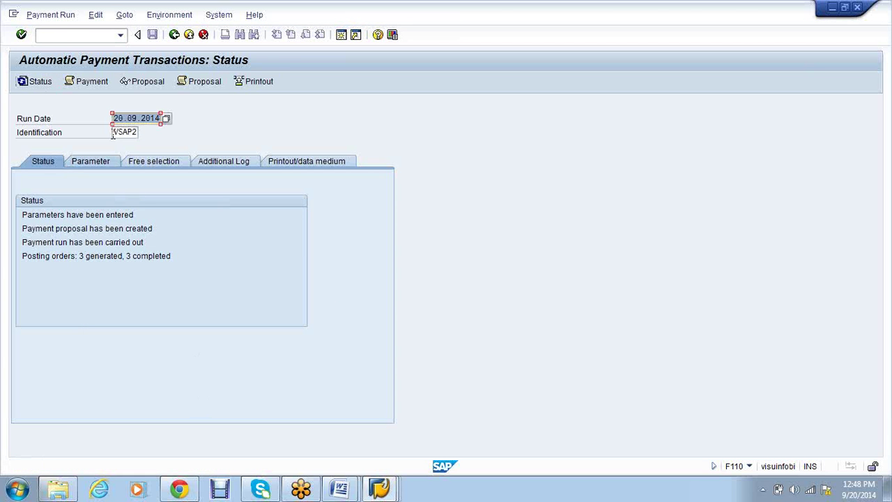
# Review the print and payment job logs listing documents 7000006–7000008, then reopen vendor 2271's line items
pyautogui.click(85, 84)
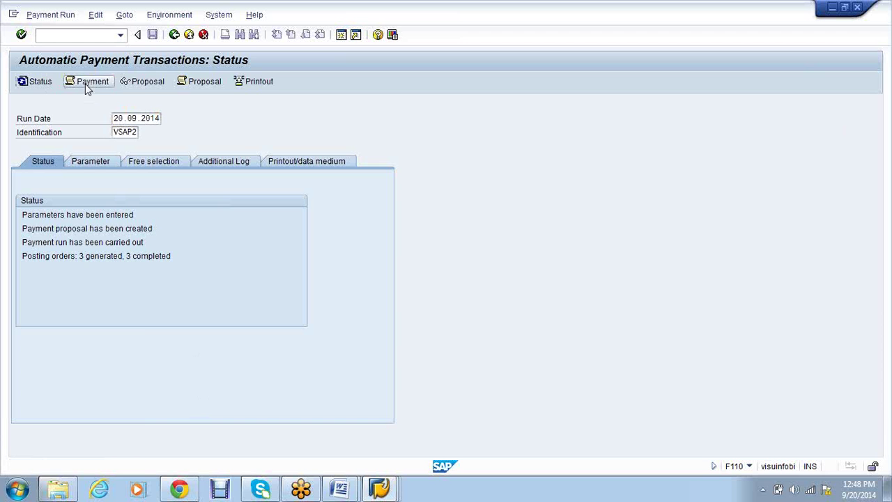
pyautogui.doubleClick(154, 222)
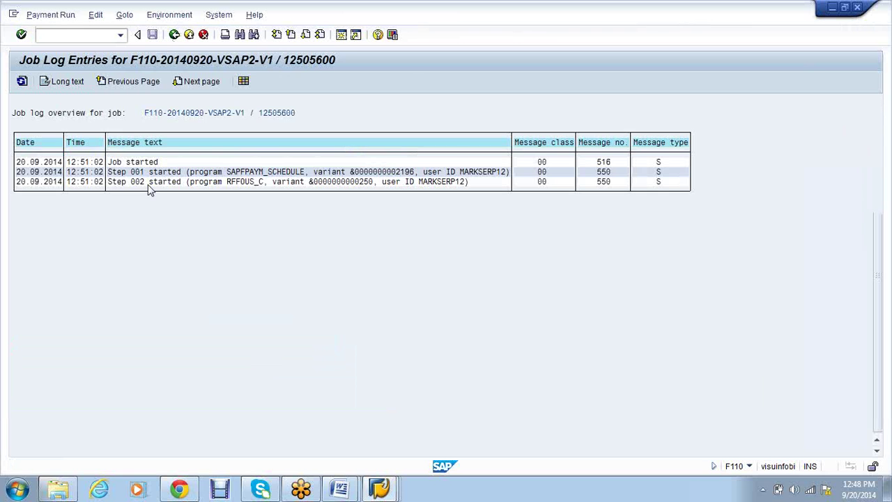
pyautogui.press('F3')
pyautogui.click(84, 82)
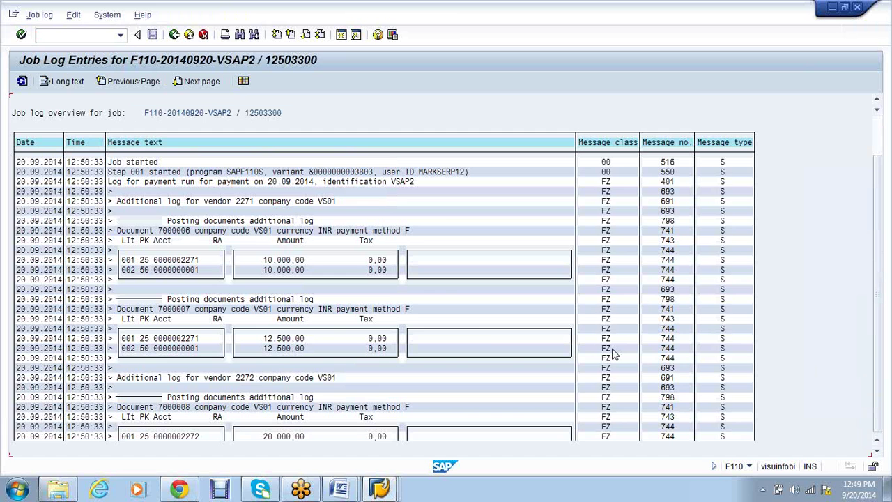
pyautogui.scroll(-2, 614, 354)
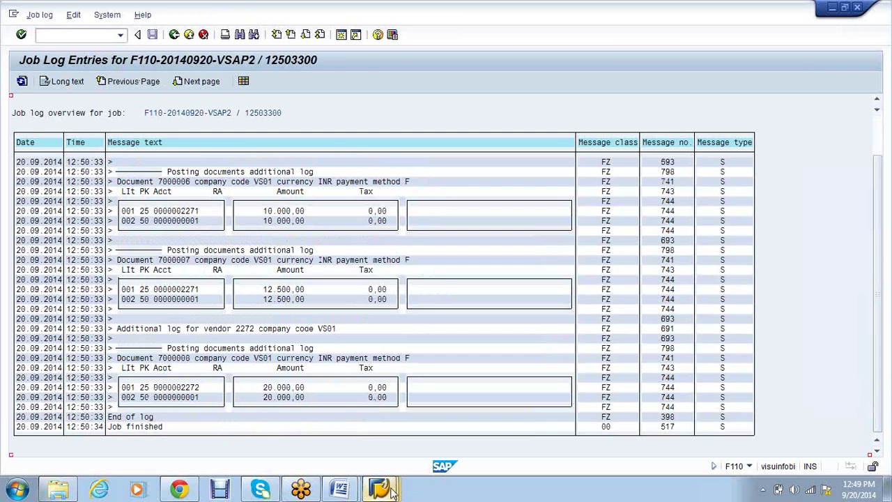
pyautogui.moveTo(392, 493)
pyautogui.click(348, 412)
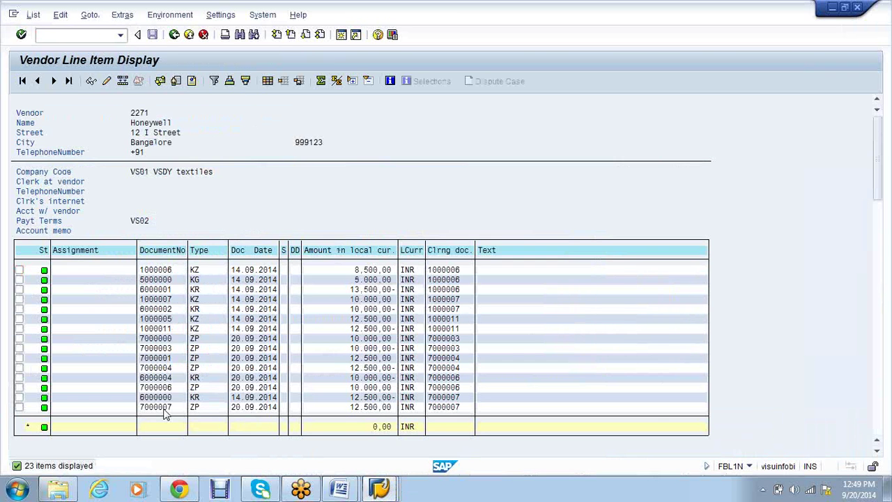
# Display the cheque information for payment document 7000007's line item
pyautogui.doubleClick(165, 408)
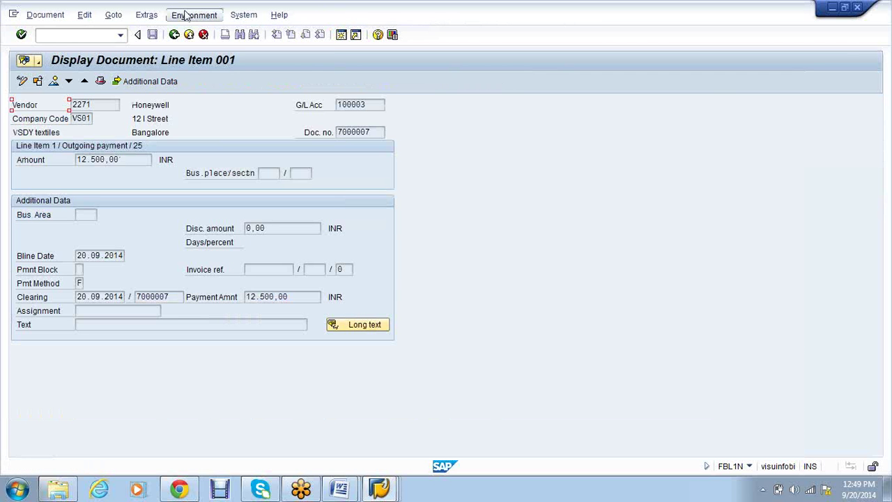
pyautogui.click(189, 16)
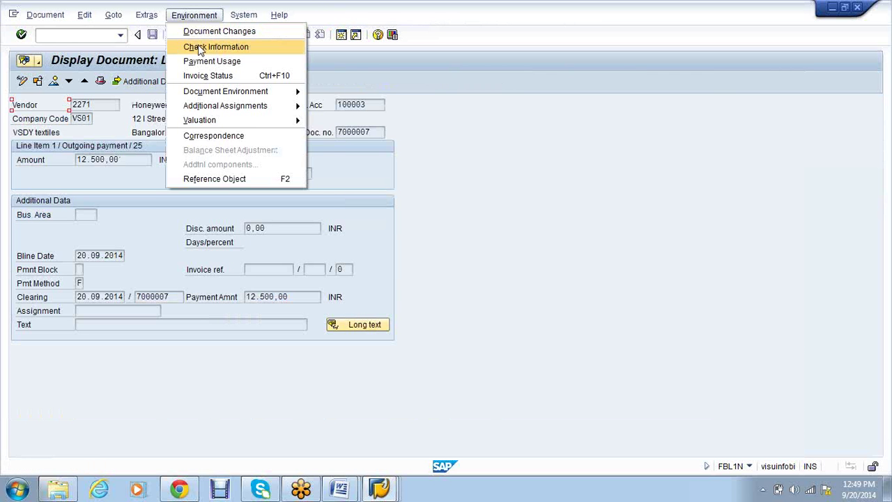
pyautogui.click(201, 49)
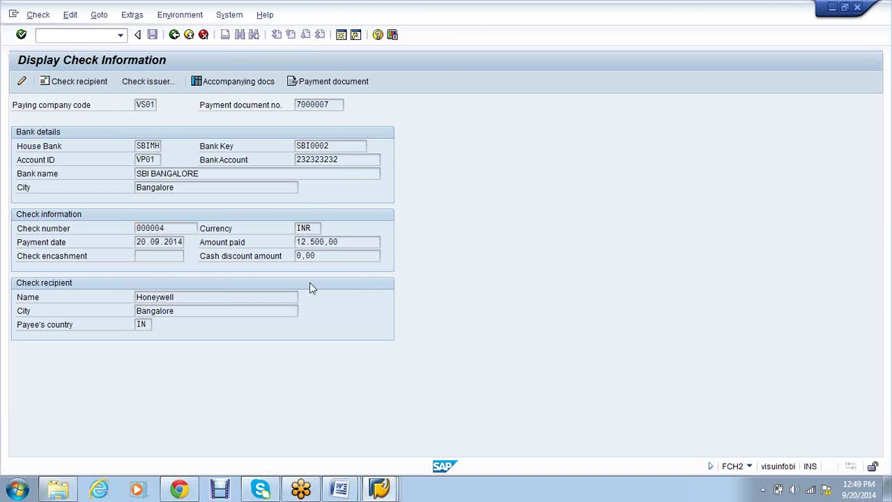
pyautogui.press('F3')
# Return to the VSAP2 payment run status showing 3 posting orders completed
pyautogui.click(386, 485)
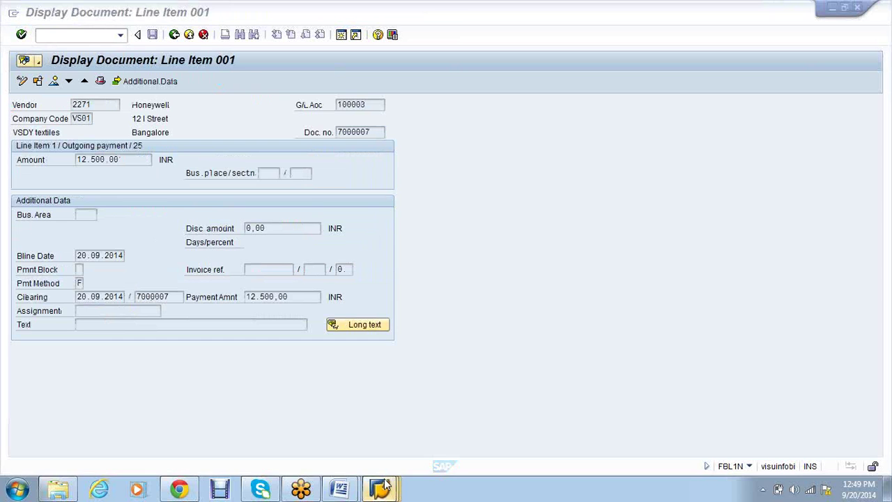
pyautogui.click(468, 426)
pyautogui.press('F3')
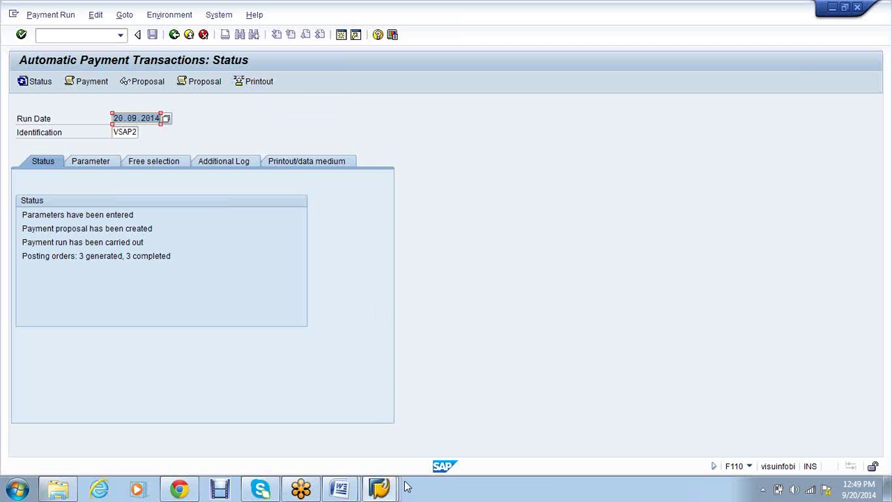
# List today's spool requests with /nsp01 and preview the CHECK PAYMENT output
pyautogui.moveTo(390, 493)
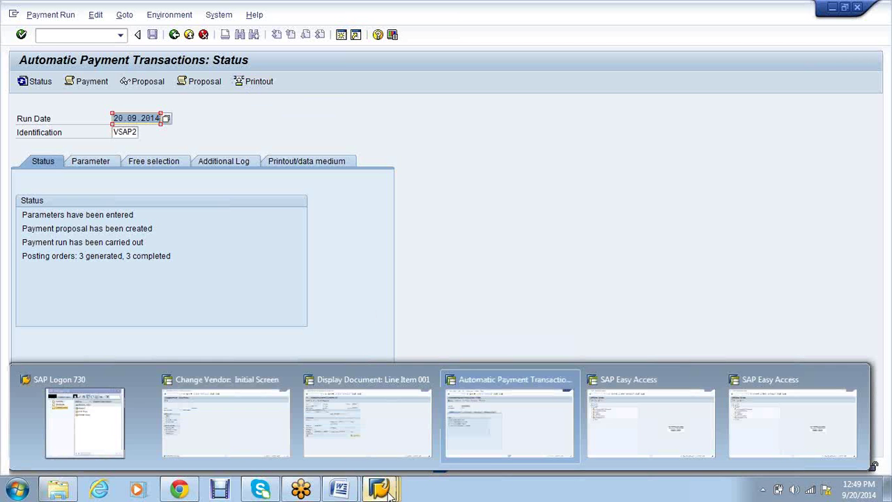
pyautogui.click(509, 421)
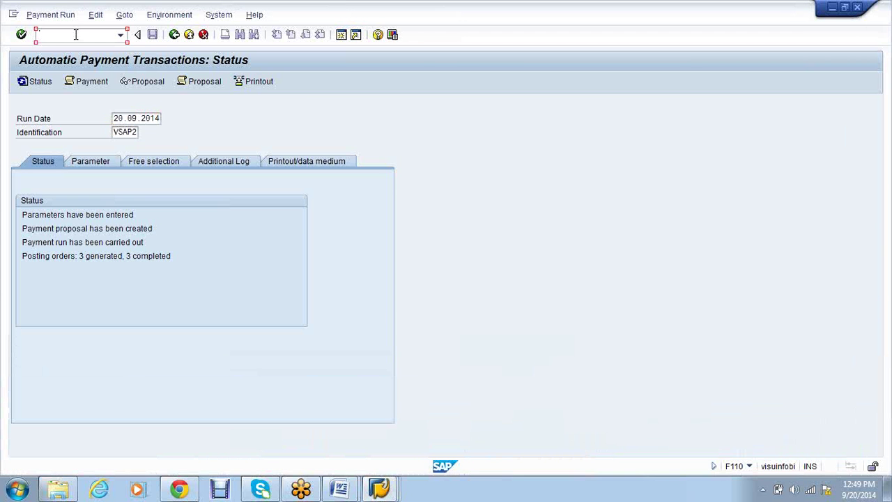
pyautogui.write('/nsp01')
pyautogui.press('Return')
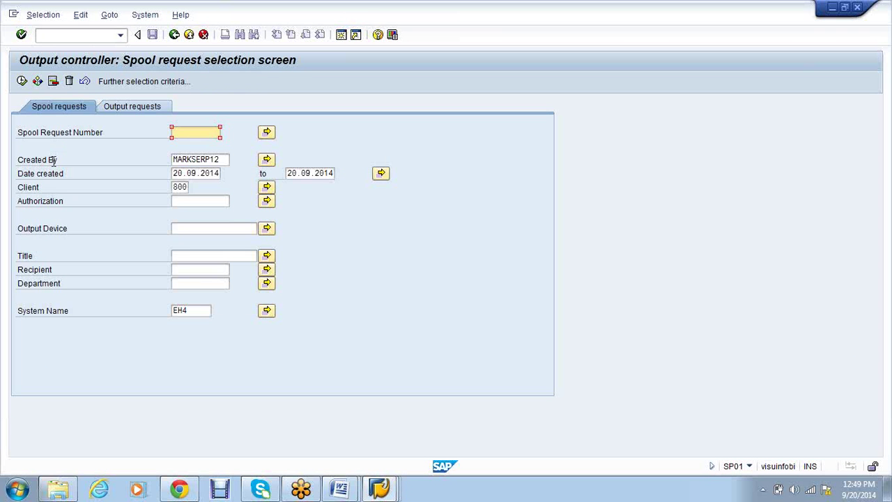
pyautogui.click(21, 81)
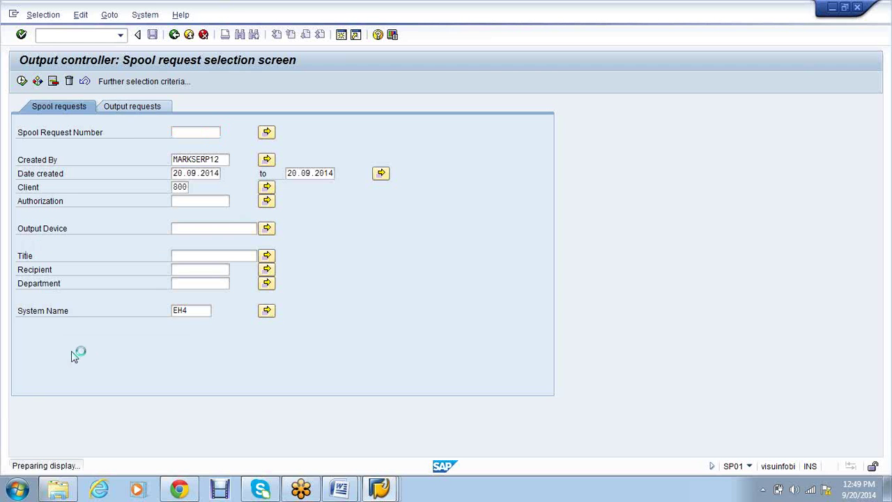
pyautogui.click(80, 164)
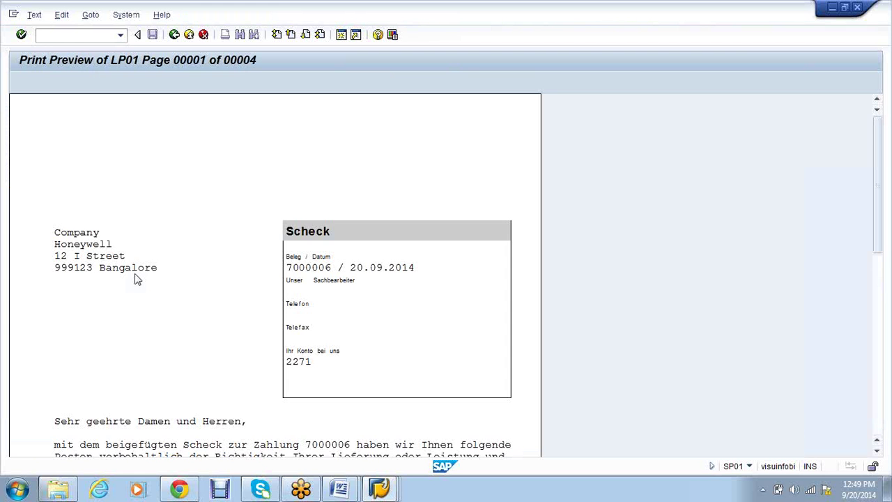
# Review the cheque for payment 7000006 of 10.000,00 INR, then go back to the spool list
pyautogui.scroll(-2, 237, 314)
pyautogui.scroll(-10, 237, 313)
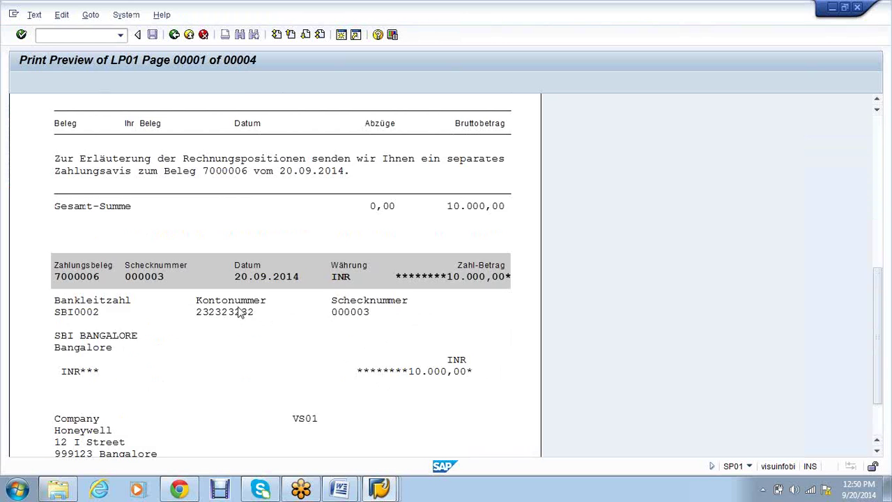
pyautogui.scroll(-3, 237, 313)
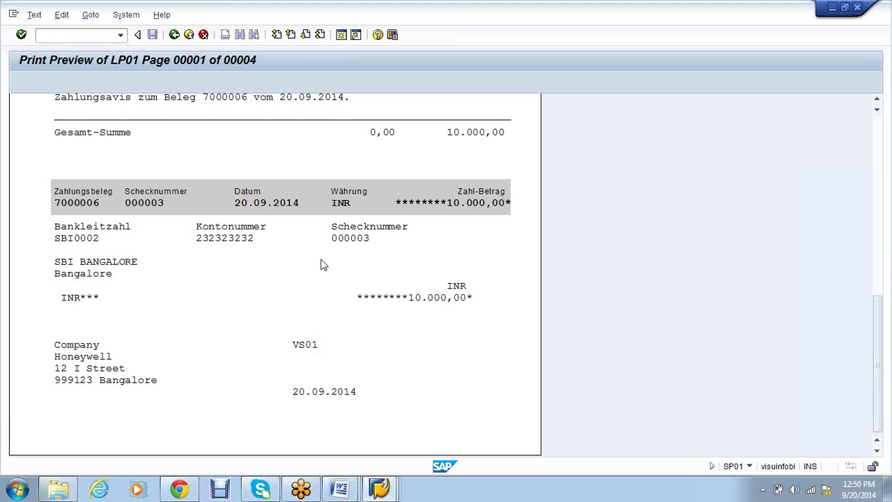
pyautogui.click(174, 36)
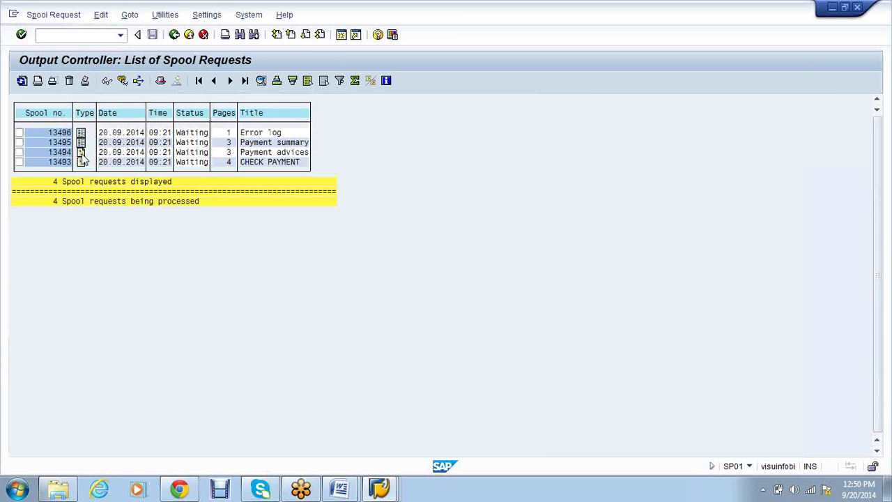
# Preview the Payment advices spool and check advice 7000006 clears invoice 6000004 for 10.000,00
pyautogui.click(81, 152)
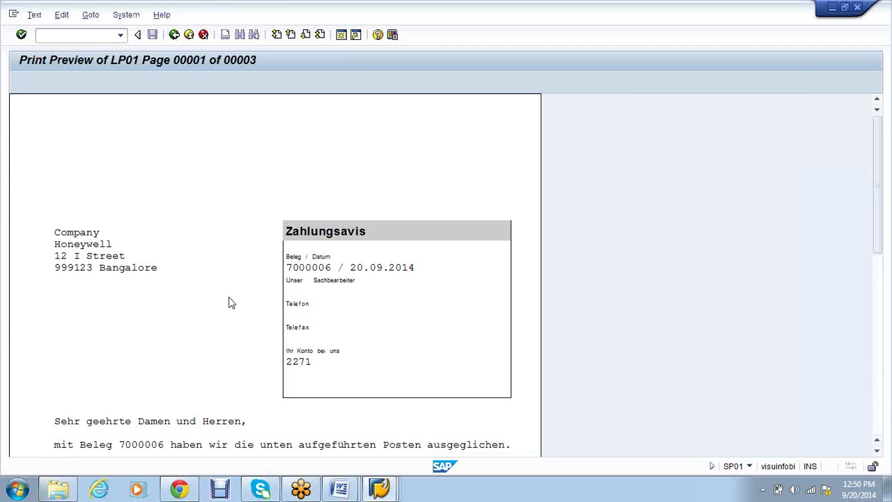
pyautogui.scroll(-3, 230, 301)
pyautogui.scroll(-1, 232, 303)
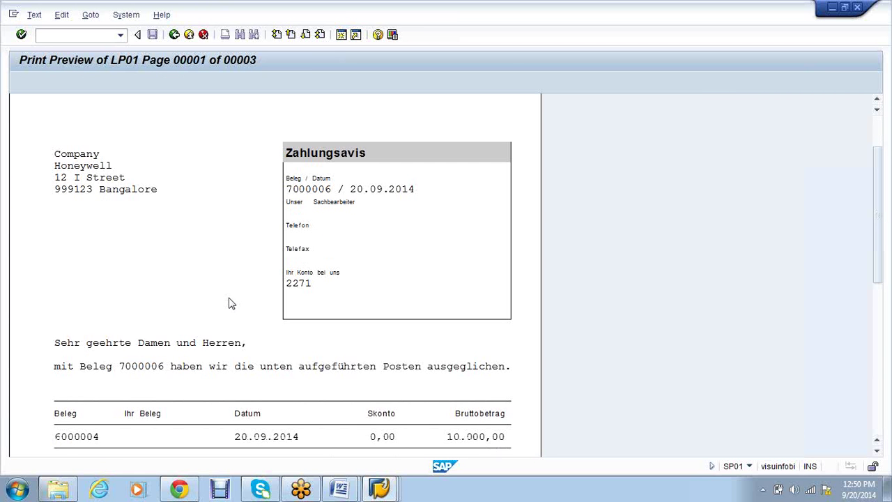
pyautogui.scroll(-1, 232, 303)
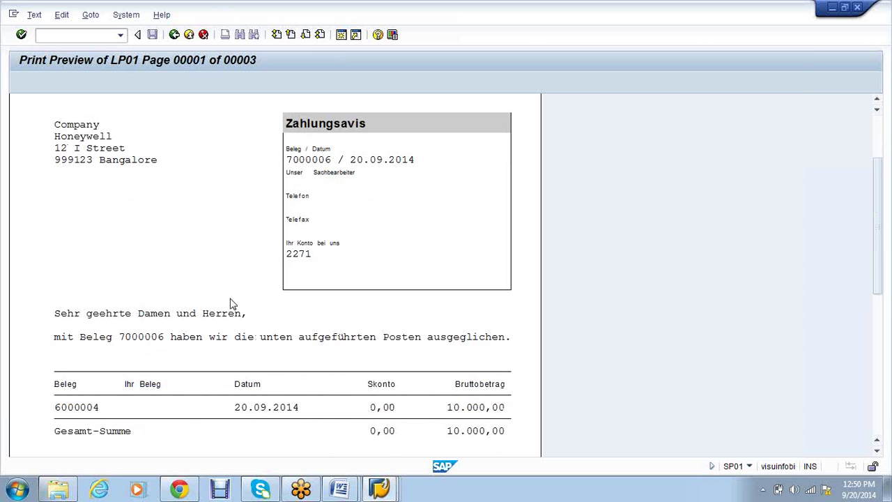
pyautogui.scroll(-1, 233, 304)
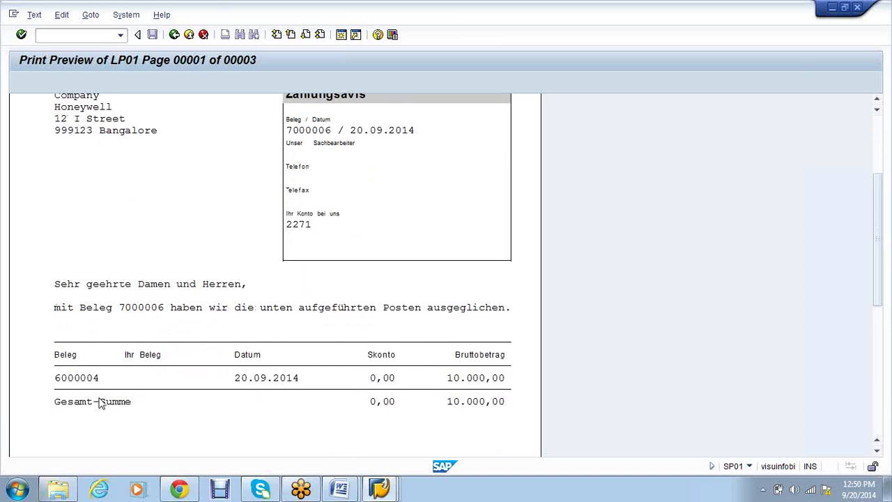
pyautogui.scroll(-2, 100, 403)
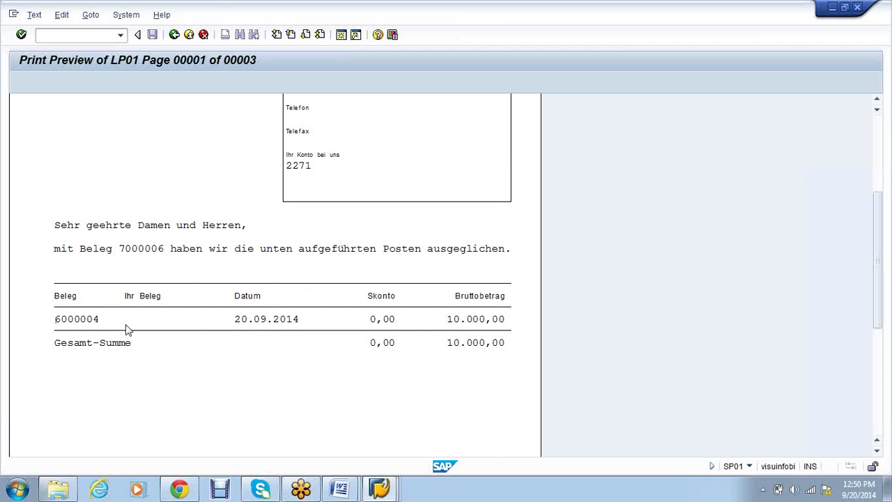
pyautogui.scroll(-3, 127, 330)
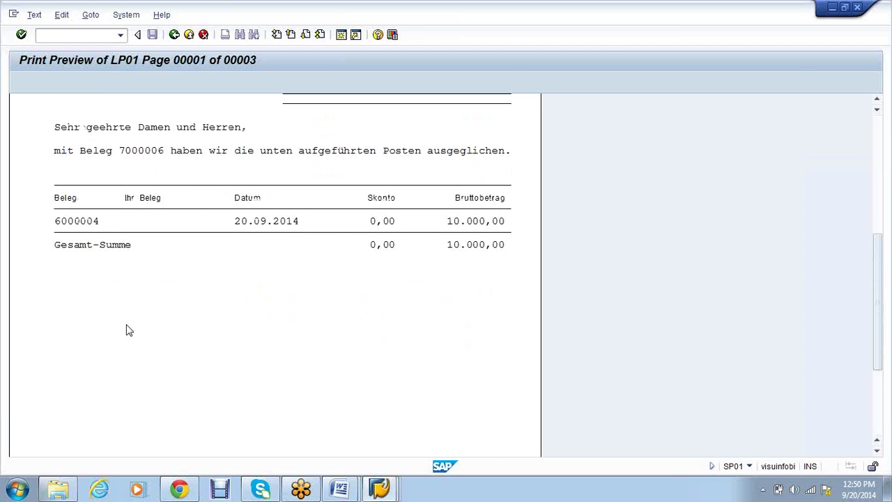
pyautogui.scroll(3, 200, 330)
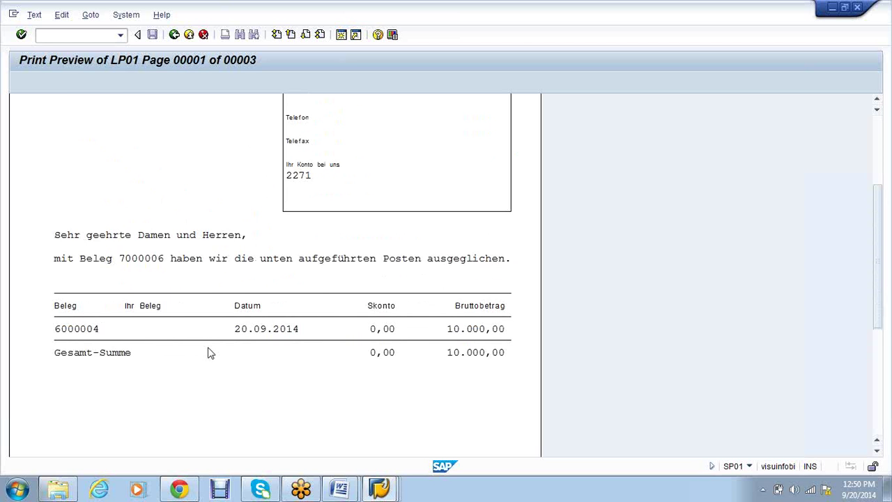
pyautogui.scroll(1, 211, 354)
pyautogui.scroll(1, 202, 327)
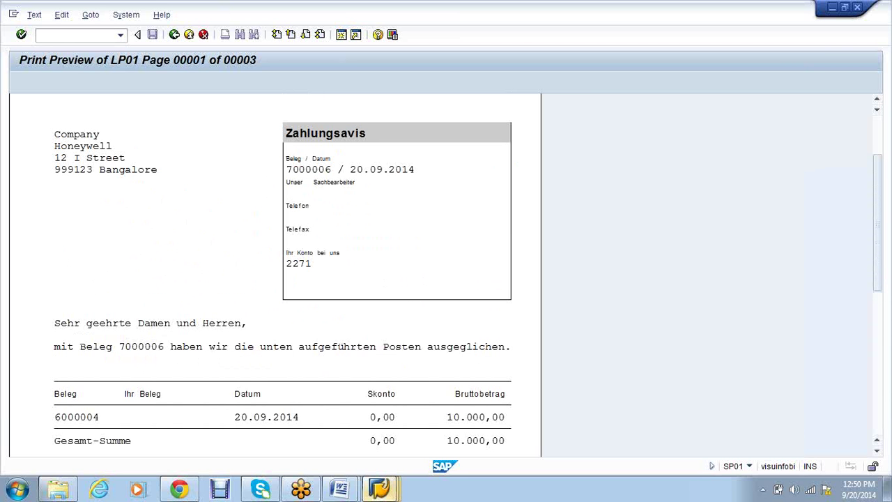
pyautogui.click(380, 489)
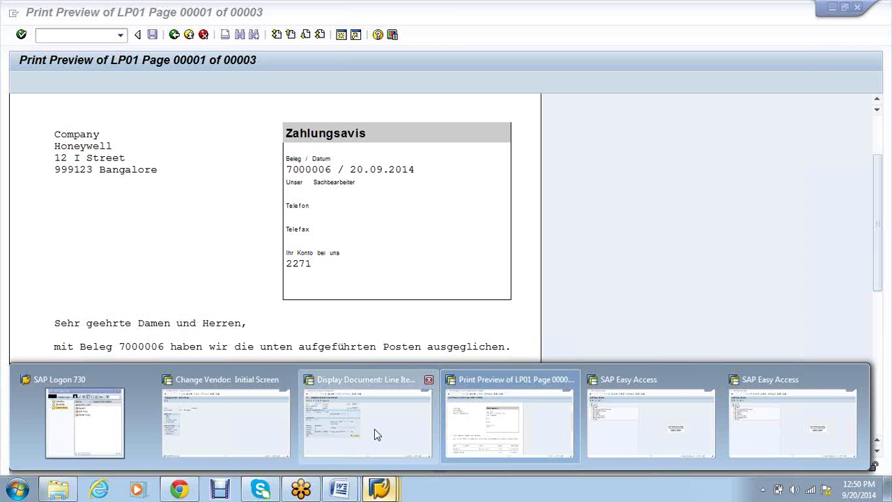
pyautogui.click(374, 428)
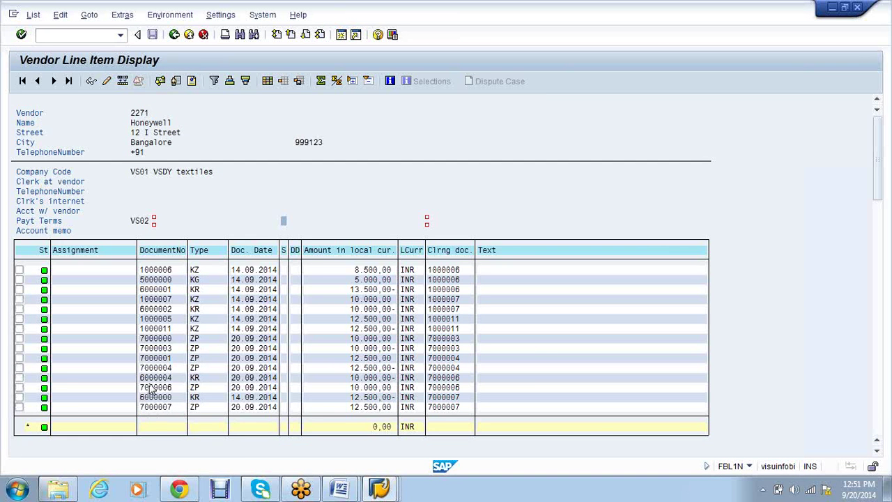
pyautogui.moveTo(141, 380); pyautogui.dragTo(175, 380)
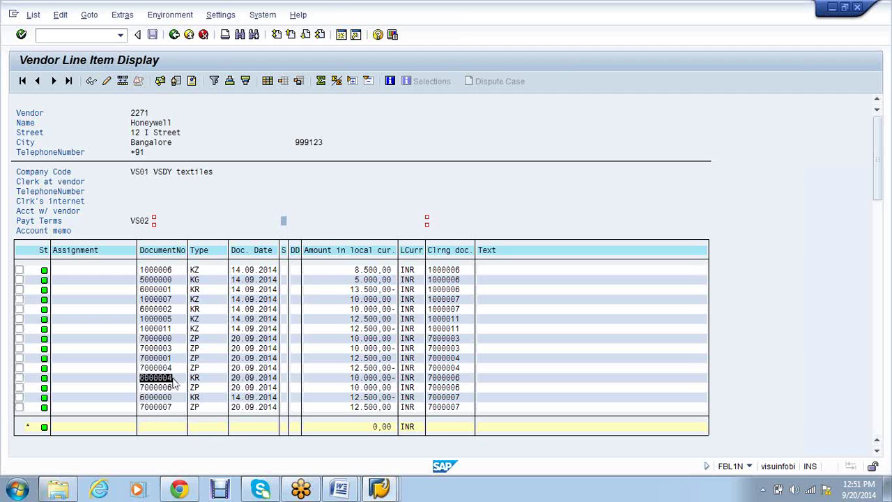
pyautogui.hotkey('ctrl', 'c')
pyautogui.hotkey('alt', 'Tab')
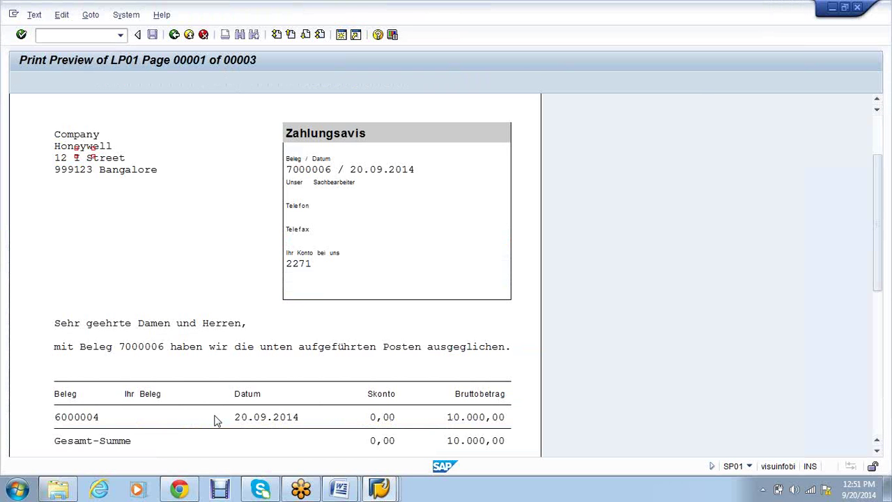
pyautogui.press('pagedown')
pyautogui.press('alt')
pyautogui.press('Escape')
pyautogui.hotkey('alt', 'Tab')
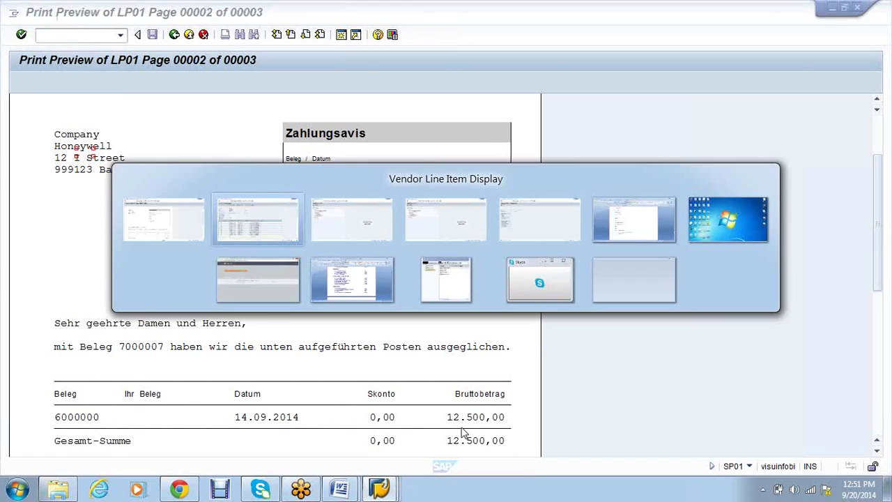
pyautogui.moveTo(141, 398); pyautogui.dragTo(177, 398)
pyautogui.hotkey('ctrl', 'c')
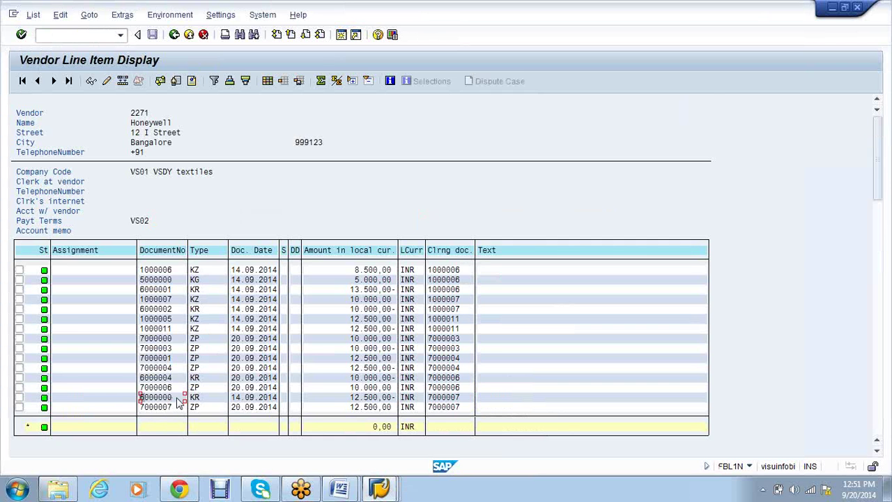
pyautogui.hotkey('alt', 'Tab')
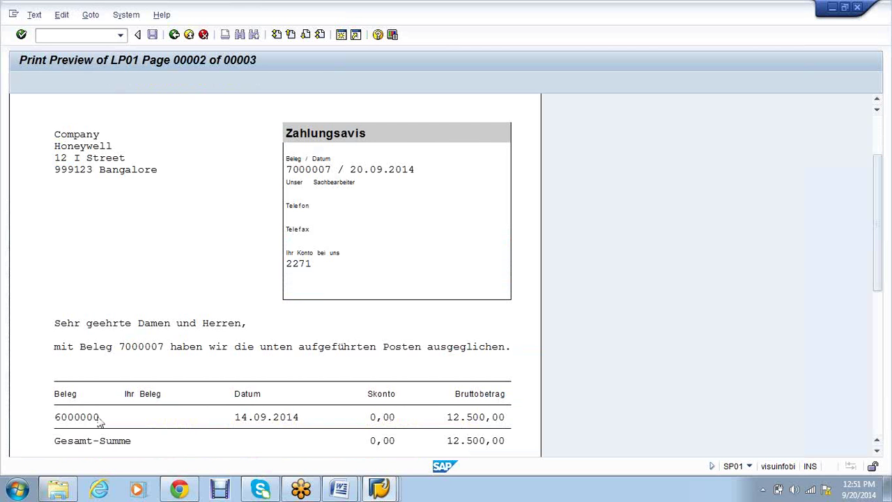
pyautogui.press('pagedown')
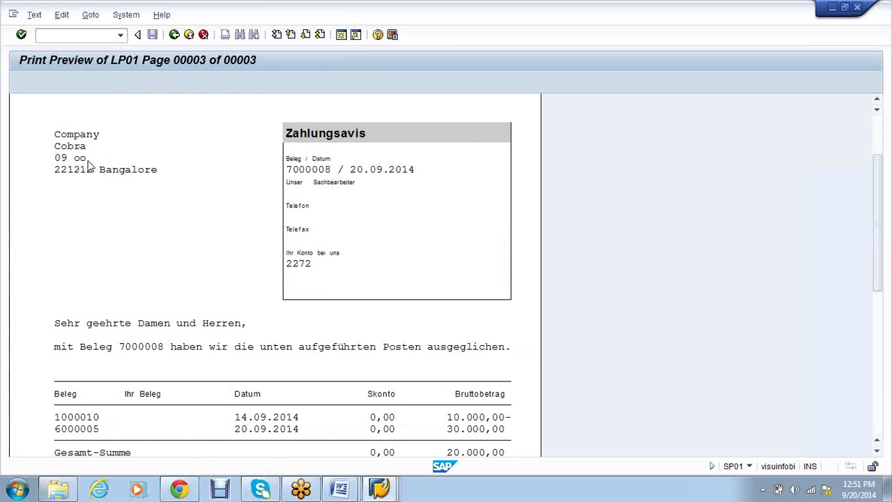
pyautogui.hotkey('alt', 'Tab')
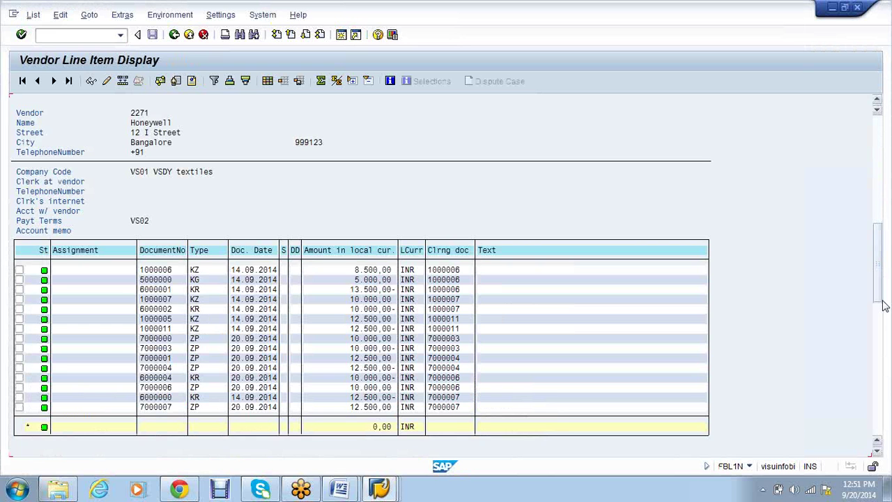
pyautogui.moveTo(884, 307); pyautogui.dragTo(883, 342)
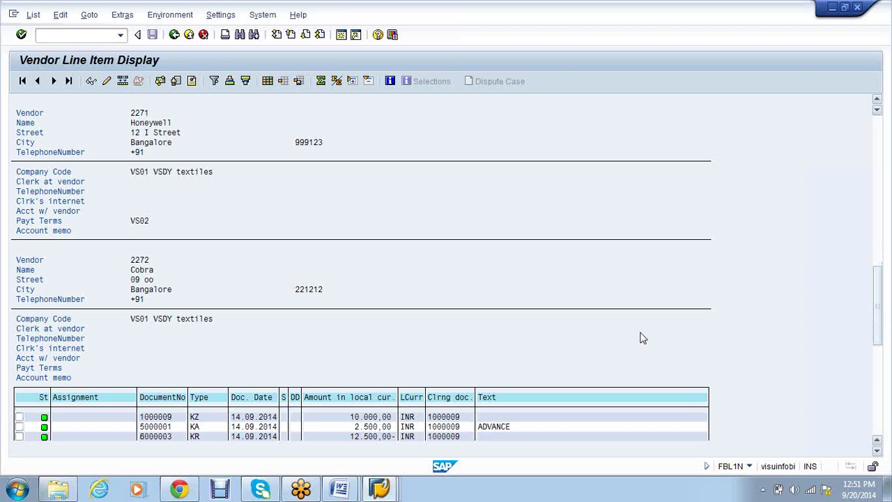
pyautogui.scroll(-3, 643, 338)
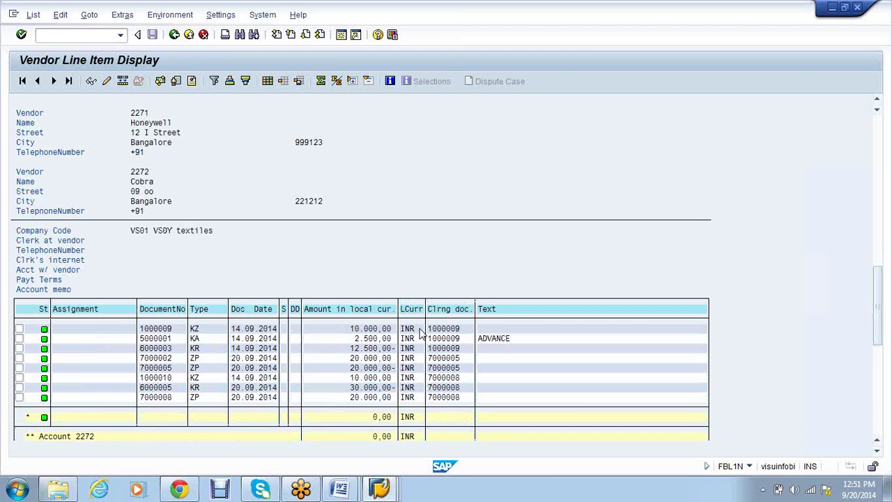
pyautogui.scroll(2, 421, 333)
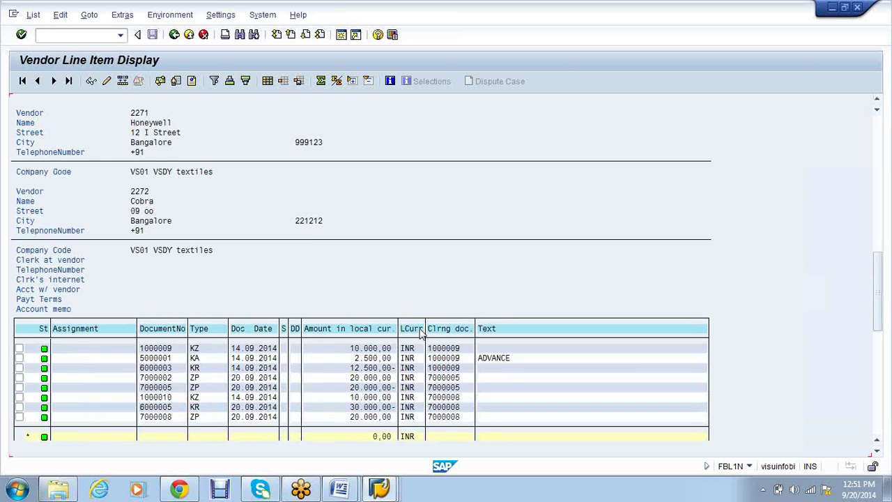
pyautogui.scroll(2, 421, 333)
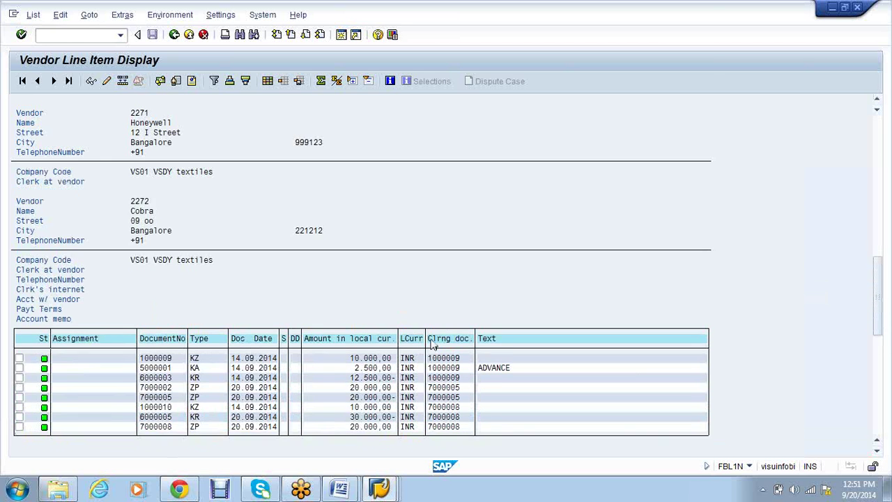
pyautogui.scroll(-3, 353, 412)
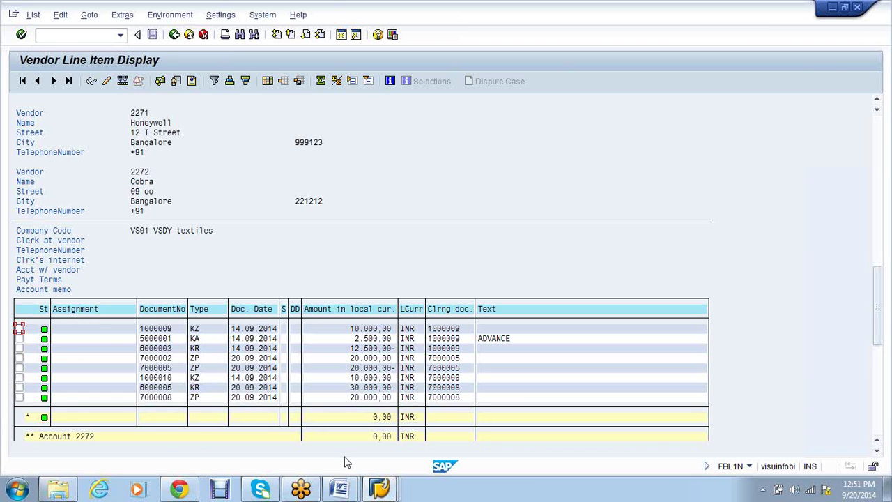
pyautogui.press('F3')
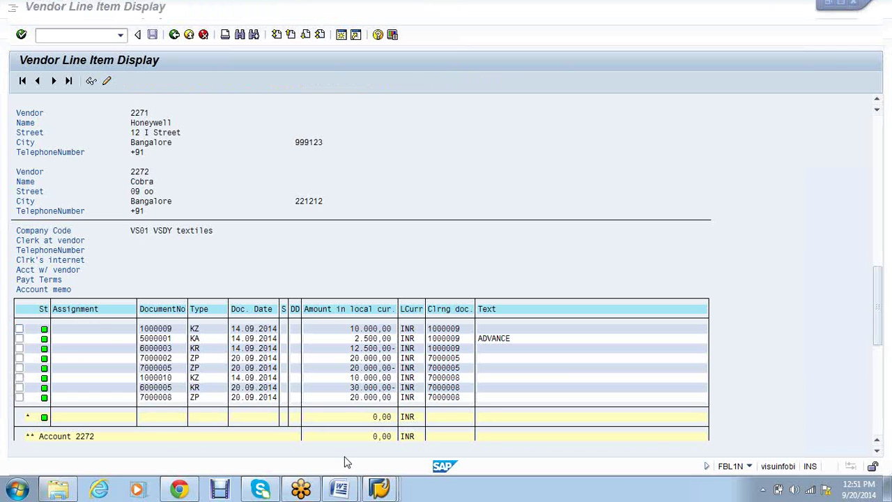
# Run report RSTXPDFT2 via SA38 in the other SAP session
pyautogui.press('super+d')
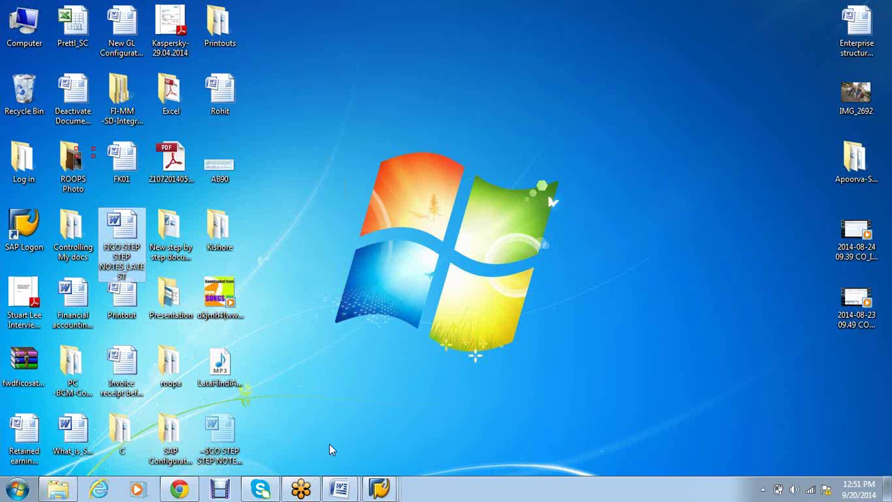
pyautogui.click(377, 490)
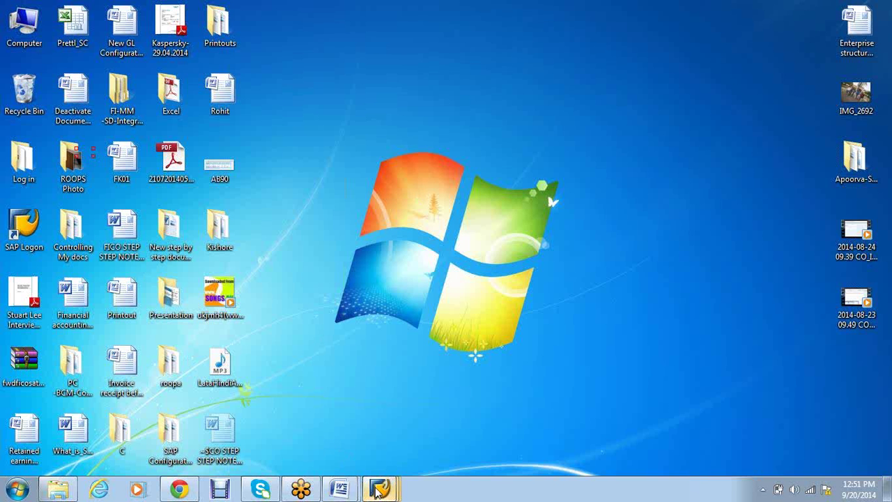
pyautogui.click(757, 425)
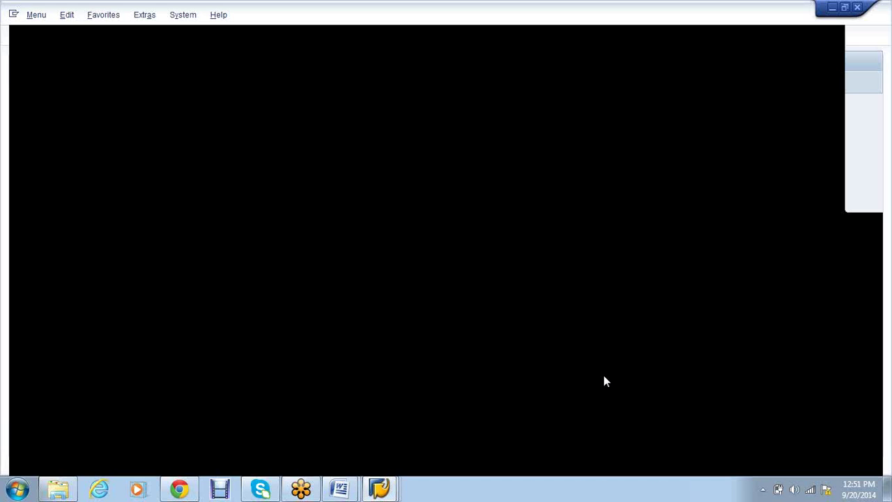
pyautogui.write('sa38')
pyautogui.press('Return')
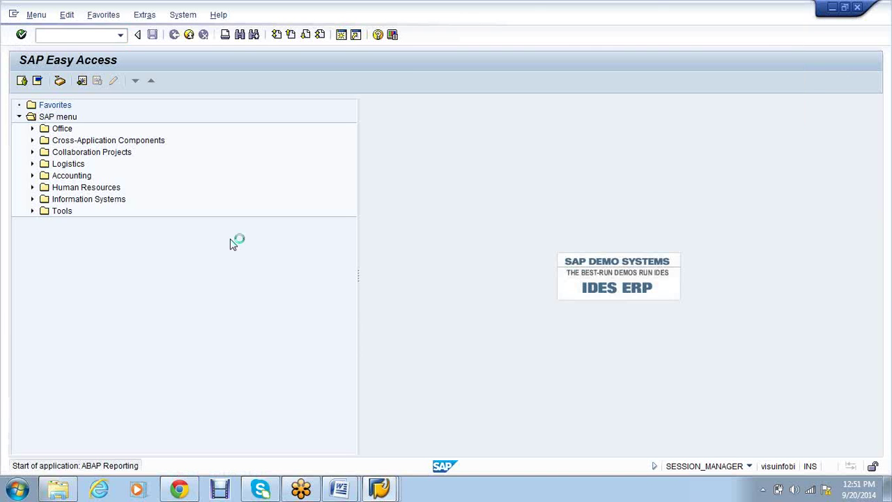
pyautogui.write('RSTXPDFT2')
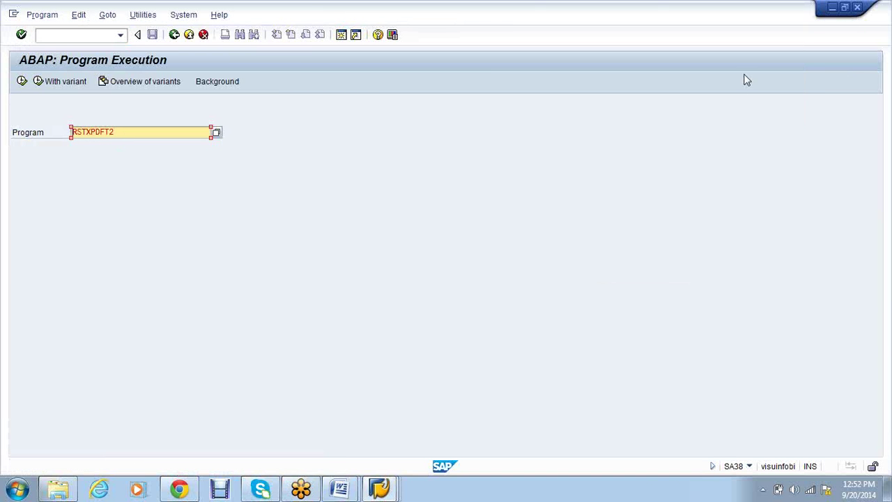
pyautogui.click(884, 34)
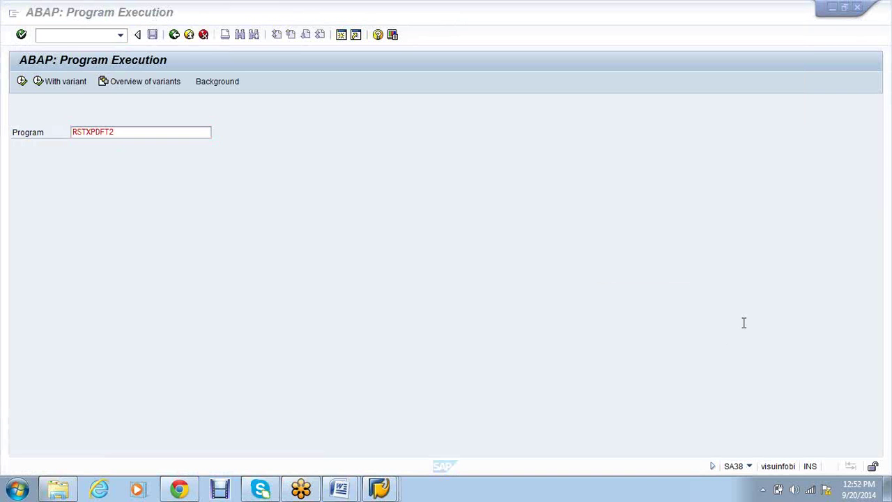
pyautogui.click(22, 85)
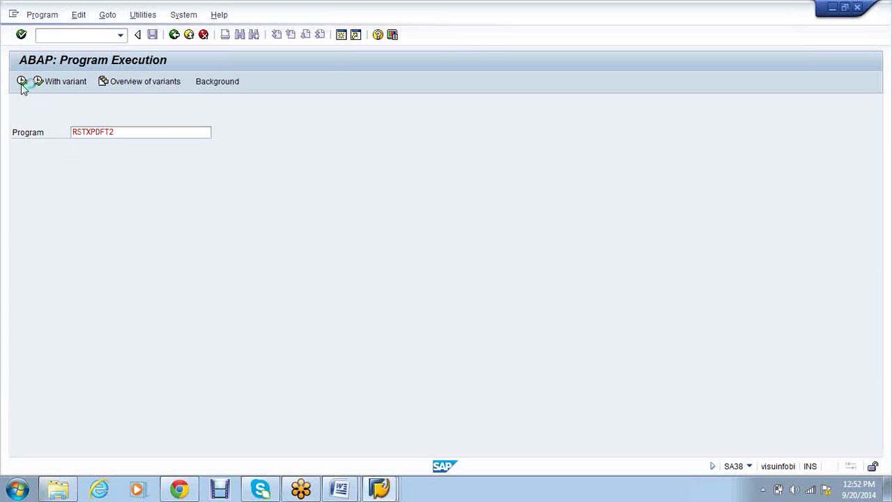
# Return to the SP01 spool request list showing spools 13493 to 13496
pyautogui.click(379, 489)
pyautogui.click(536, 435)
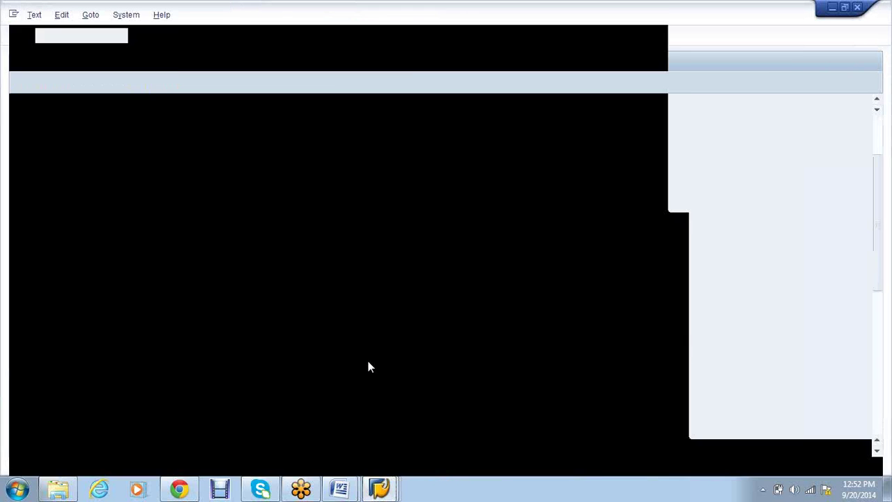
pyautogui.click(175, 35)
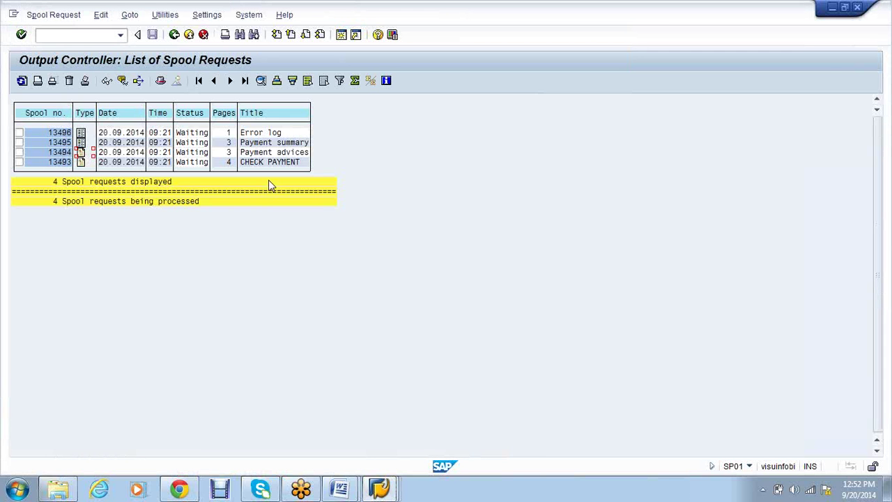
# Convert Payment advices spool 13494 to PDF and save it on the desktop as PA
pyautogui.click(61, 152)
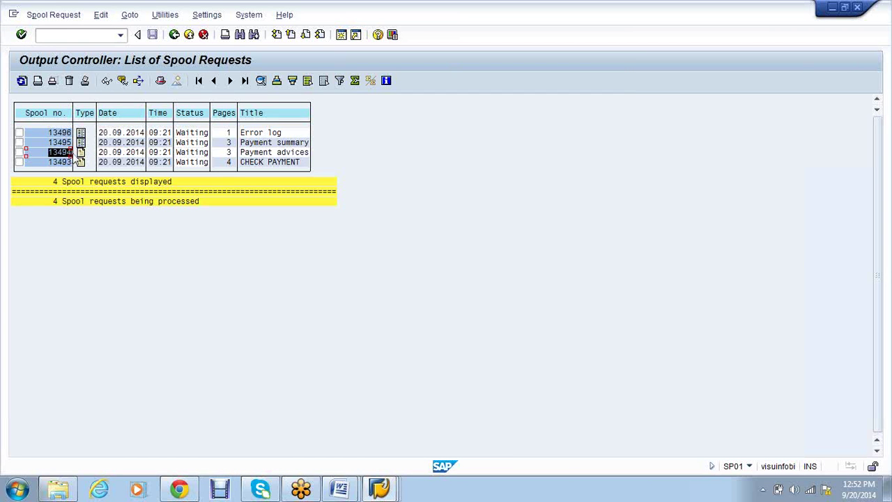
pyautogui.click(393, 491)
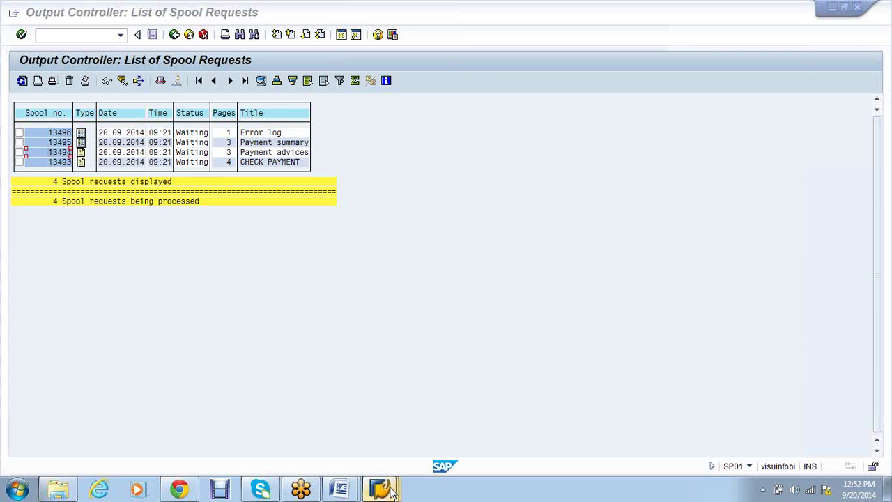
pyautogui.click(638, 419)
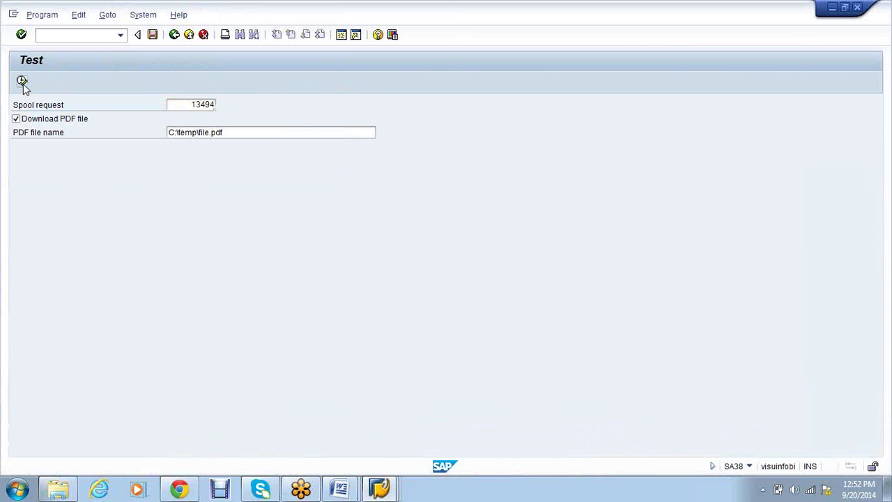
pyautogui.press('F8')
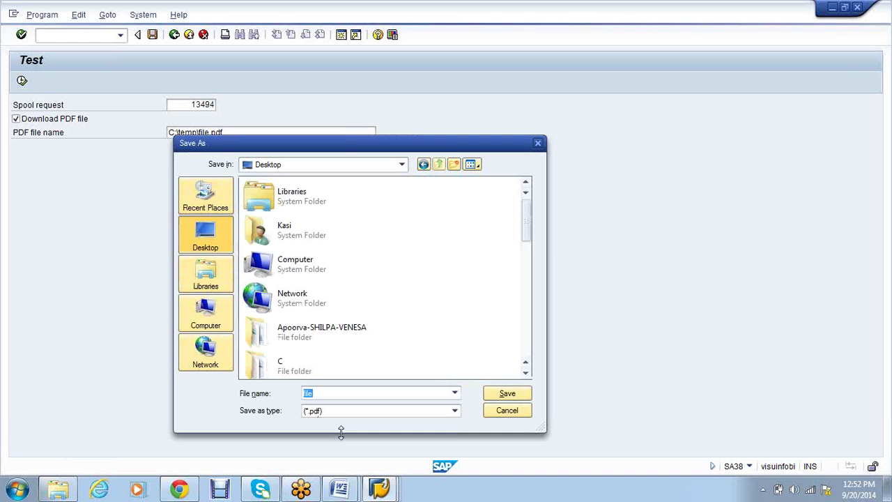
pyautogui.write('PA')
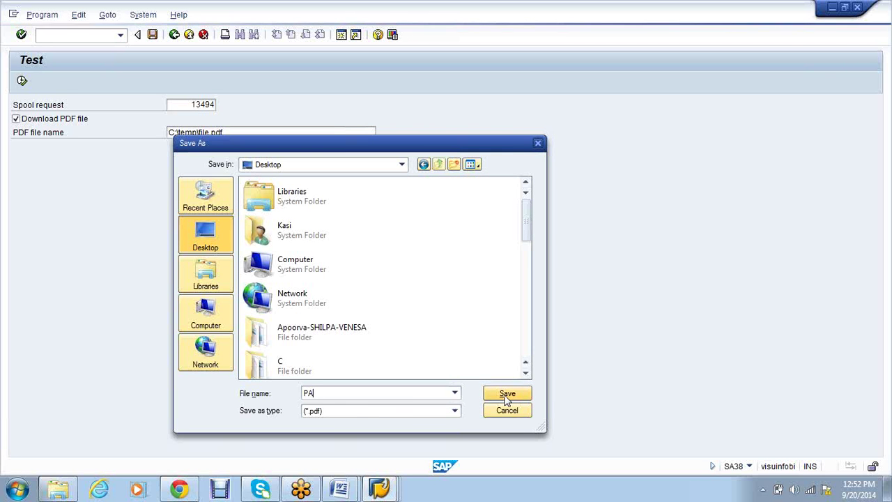
pyautogui.click(507, 395)
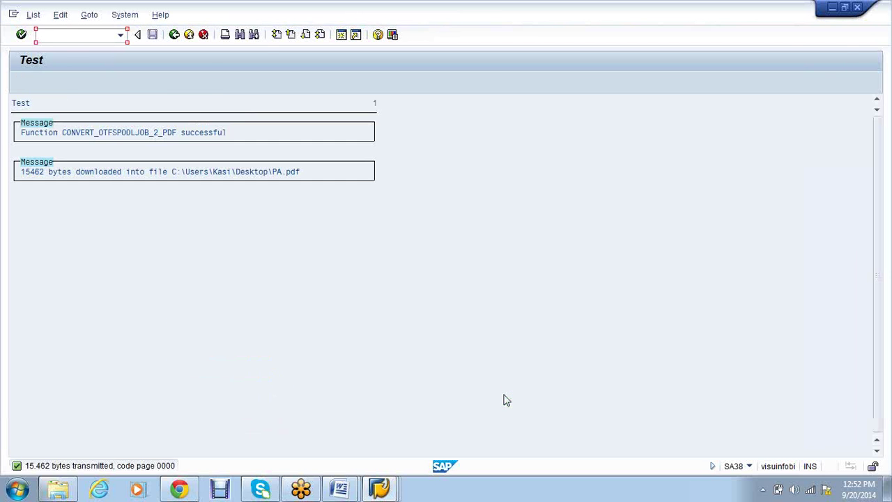
pyautogui.press('super+d')
# Open PA.pdf in Adobe Reader to review the advices, then delete the PA file
pyautogui.doubleClick(271, 31)
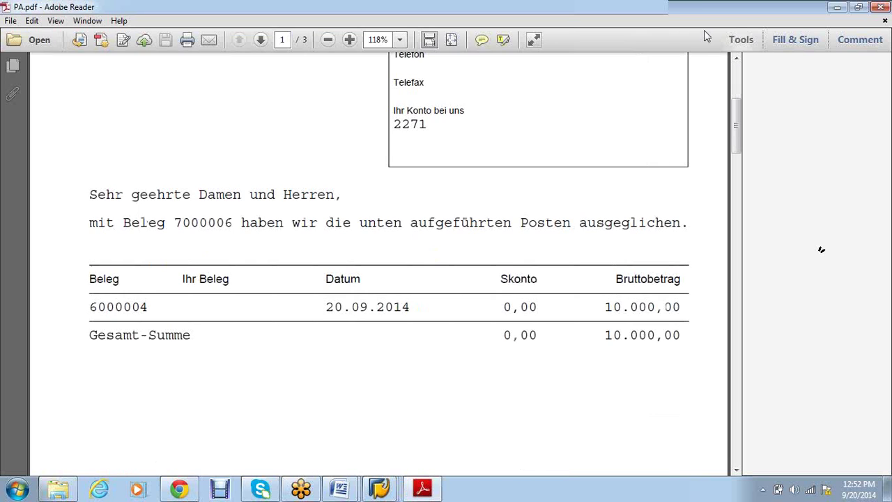
pyautogui.moveTo(735, 132)
pyautogui.mouseDown()
pyautogui.moveTo(735, 227)
pyautogui.moveTo(739, 131)
pyautogui.mouseUp()
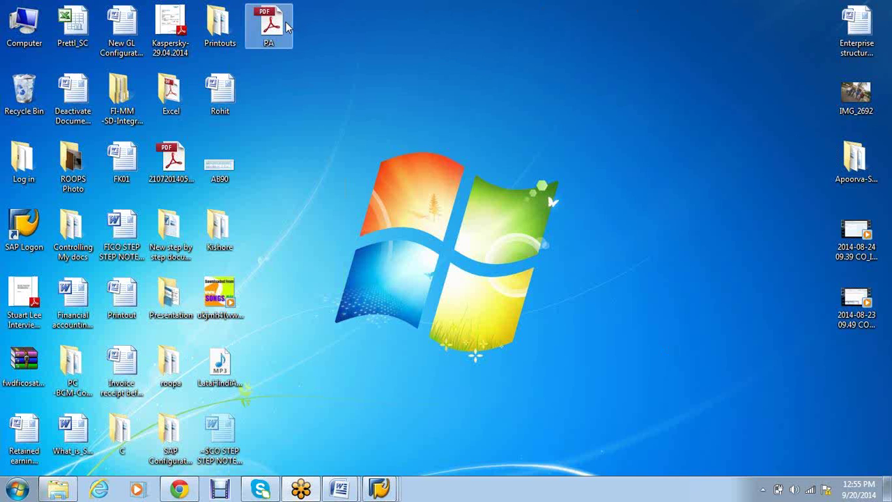
pyautogui.press('Delete')
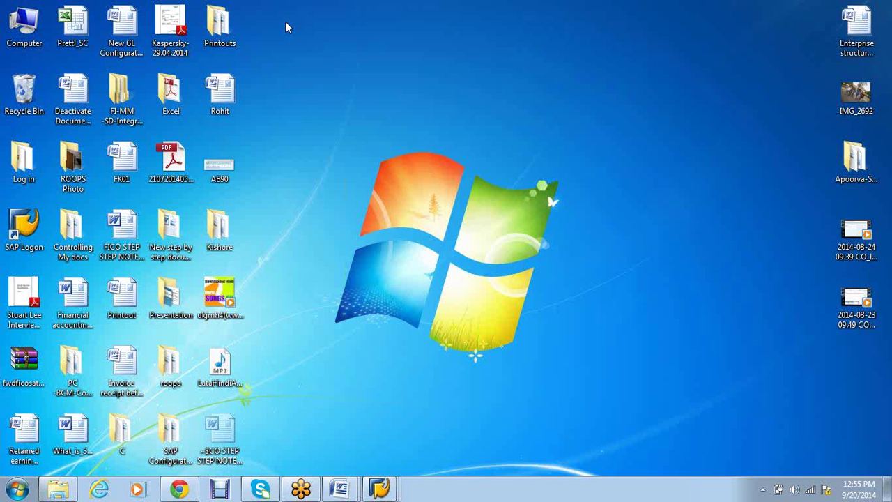